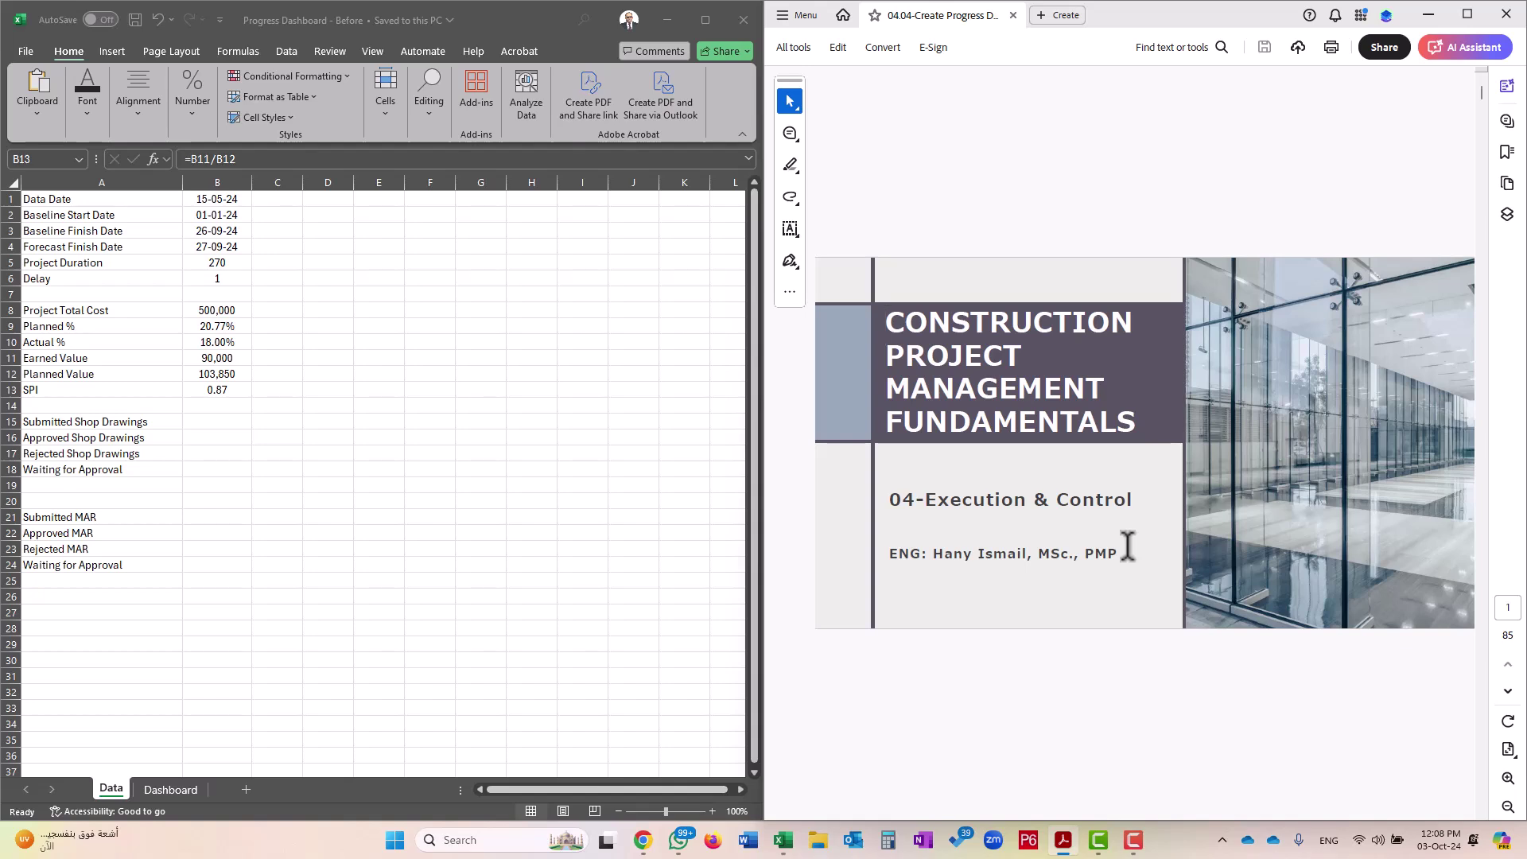
pyautogui.click(598, 480)
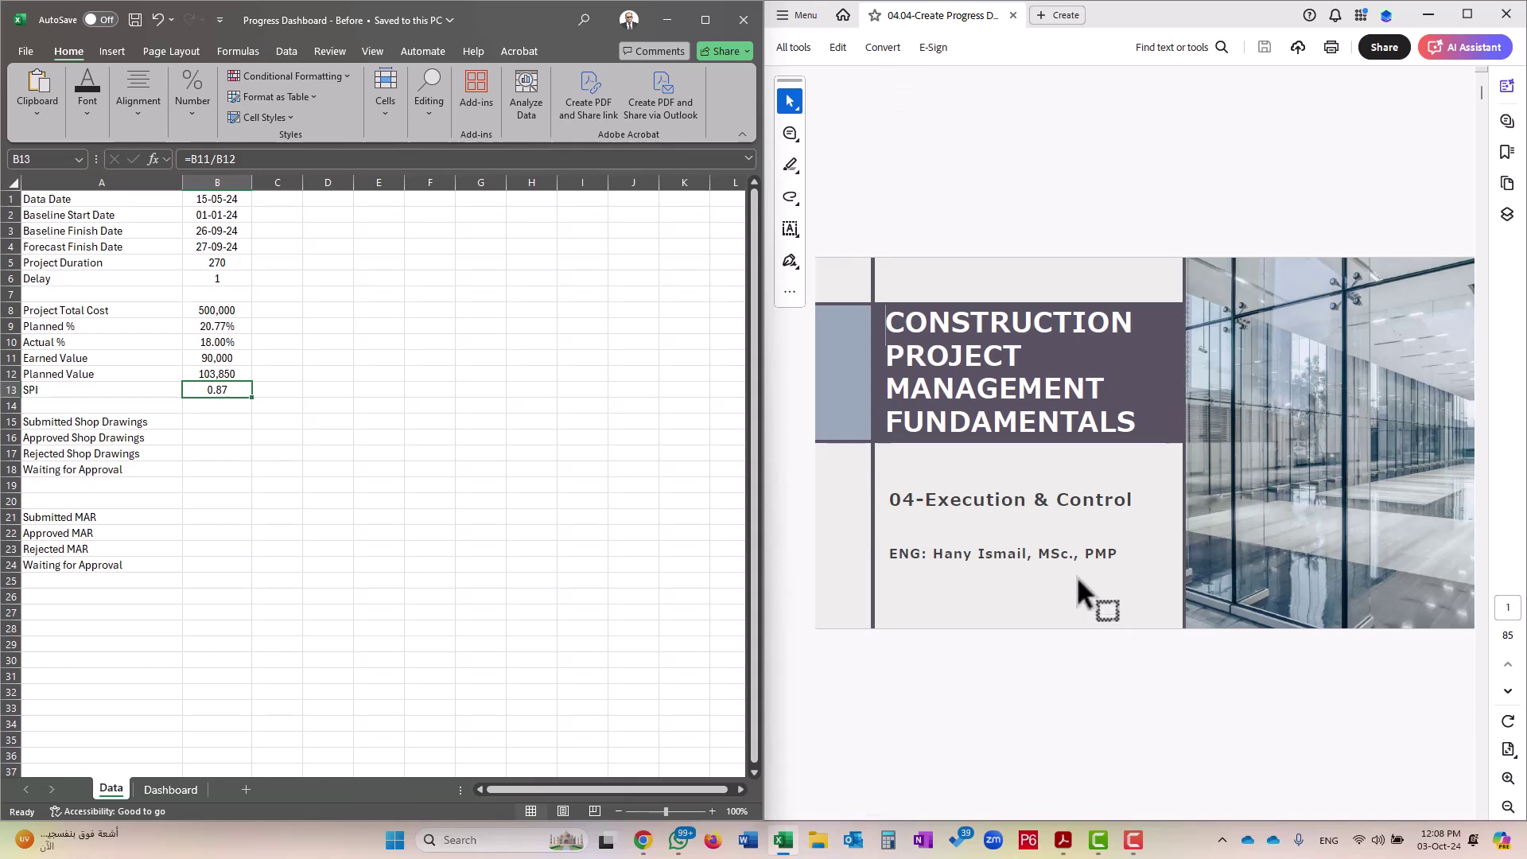
pyautogui.click(262, 504)
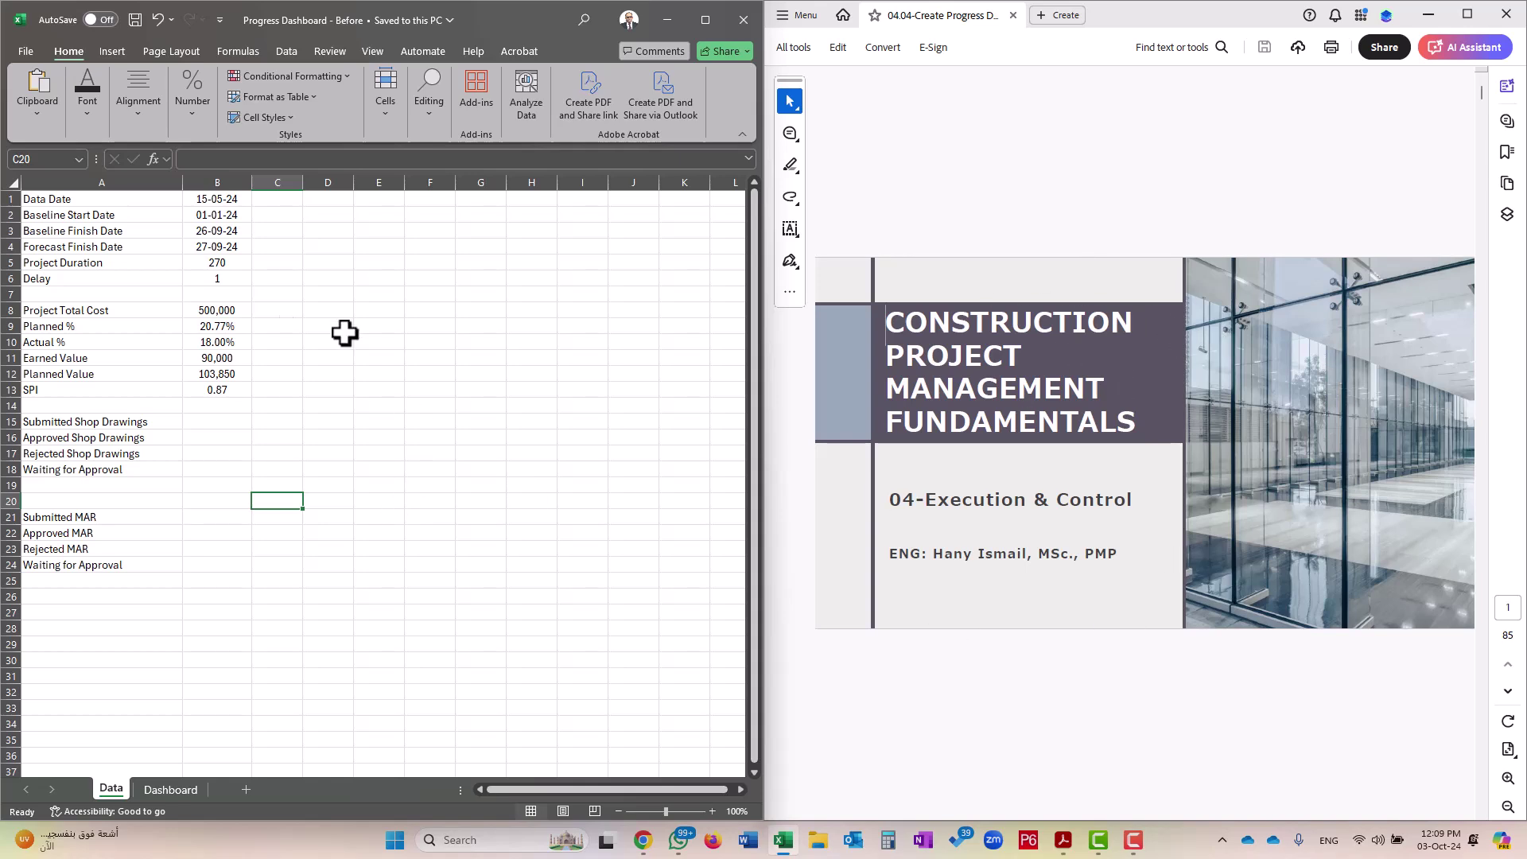
pyautogui.click(326, 440)
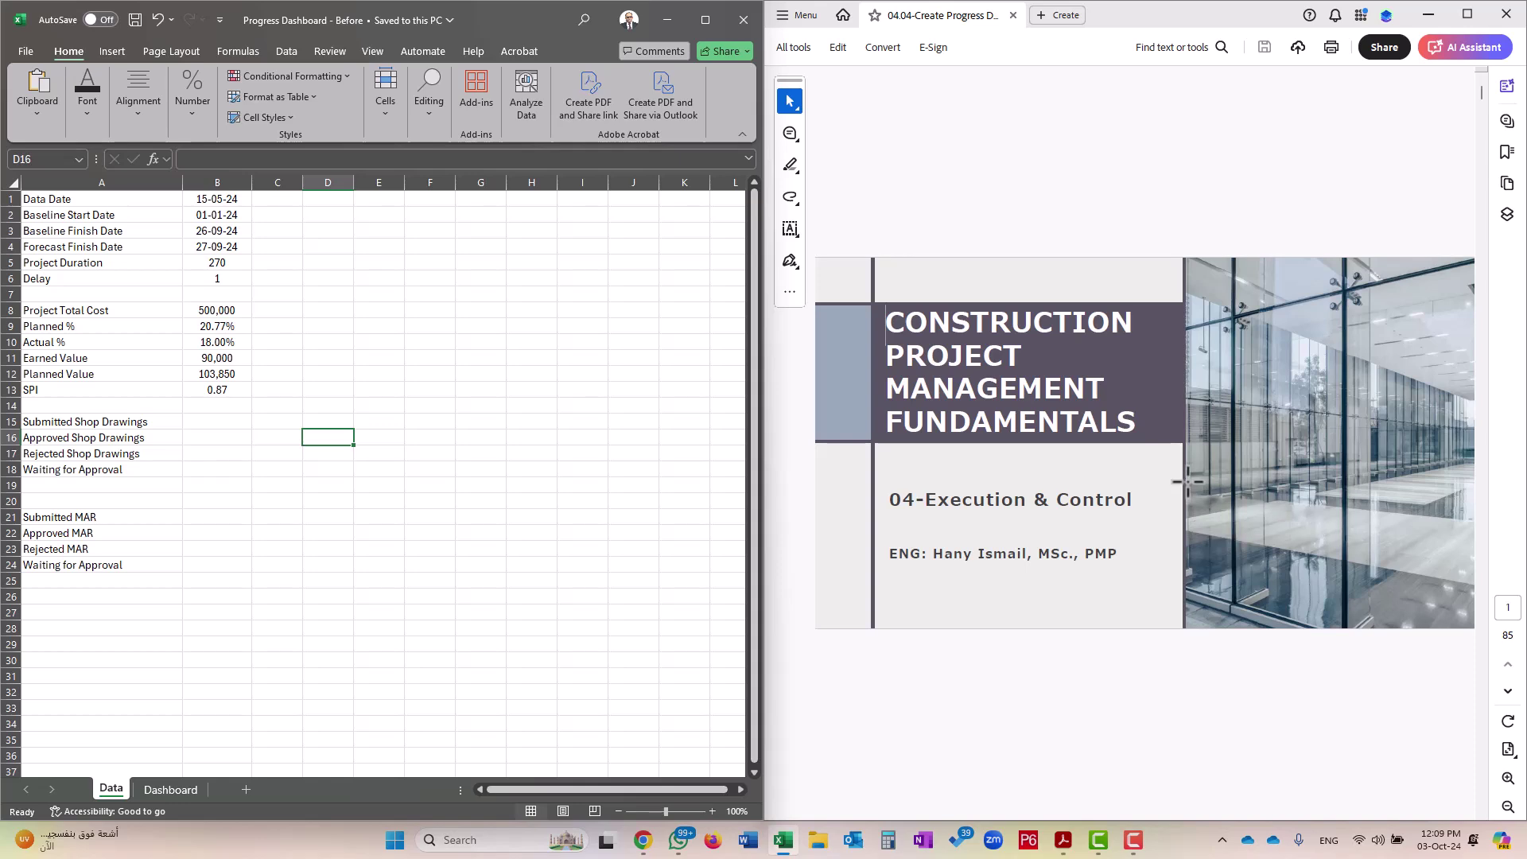
# Page through the PDF guide to the slide about creating the Data and Dashboard sheets
pyautogui.click(1130, 663)
pyautogui.scroll(-1, 1129, 664)
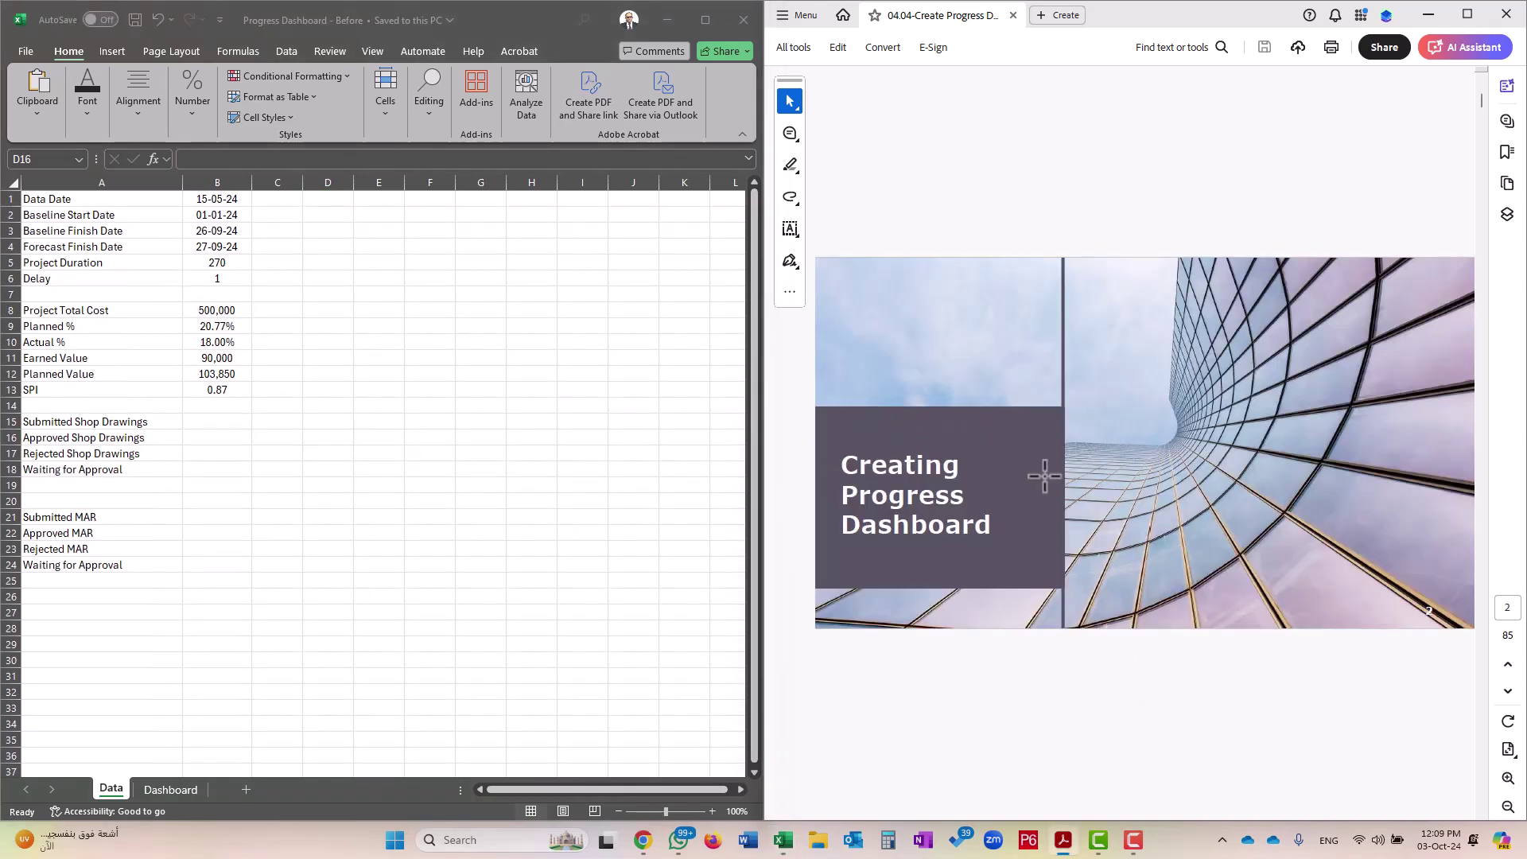
pyautogui.scroll(-1, 1217, 517)
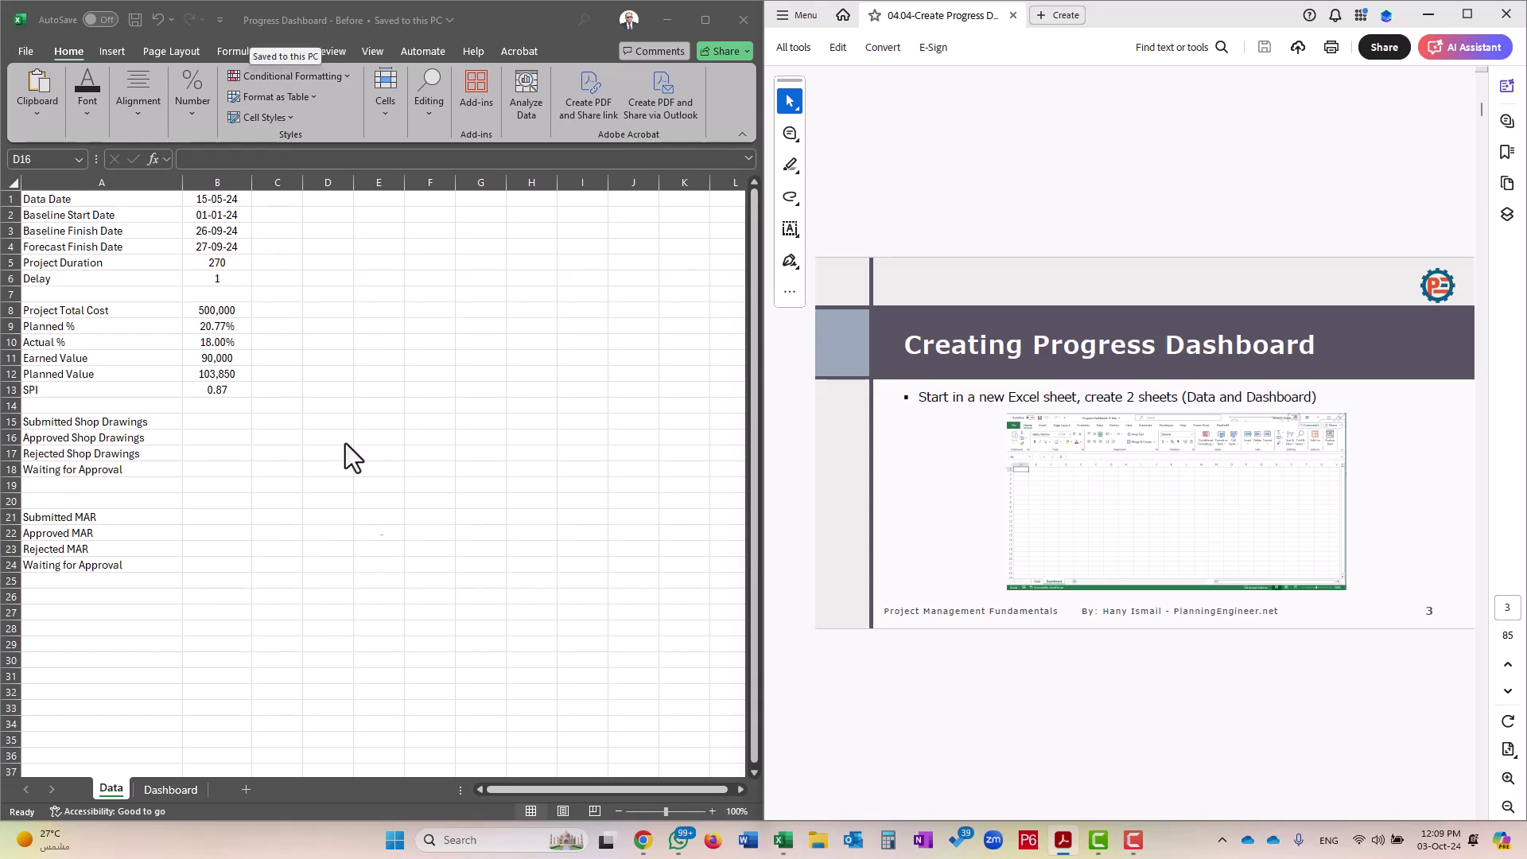
# Examine the workbook's Data and Dashboard sheets, checking the project information in A1:B24 of the Data sheet
pyautogui.click(376, 532)
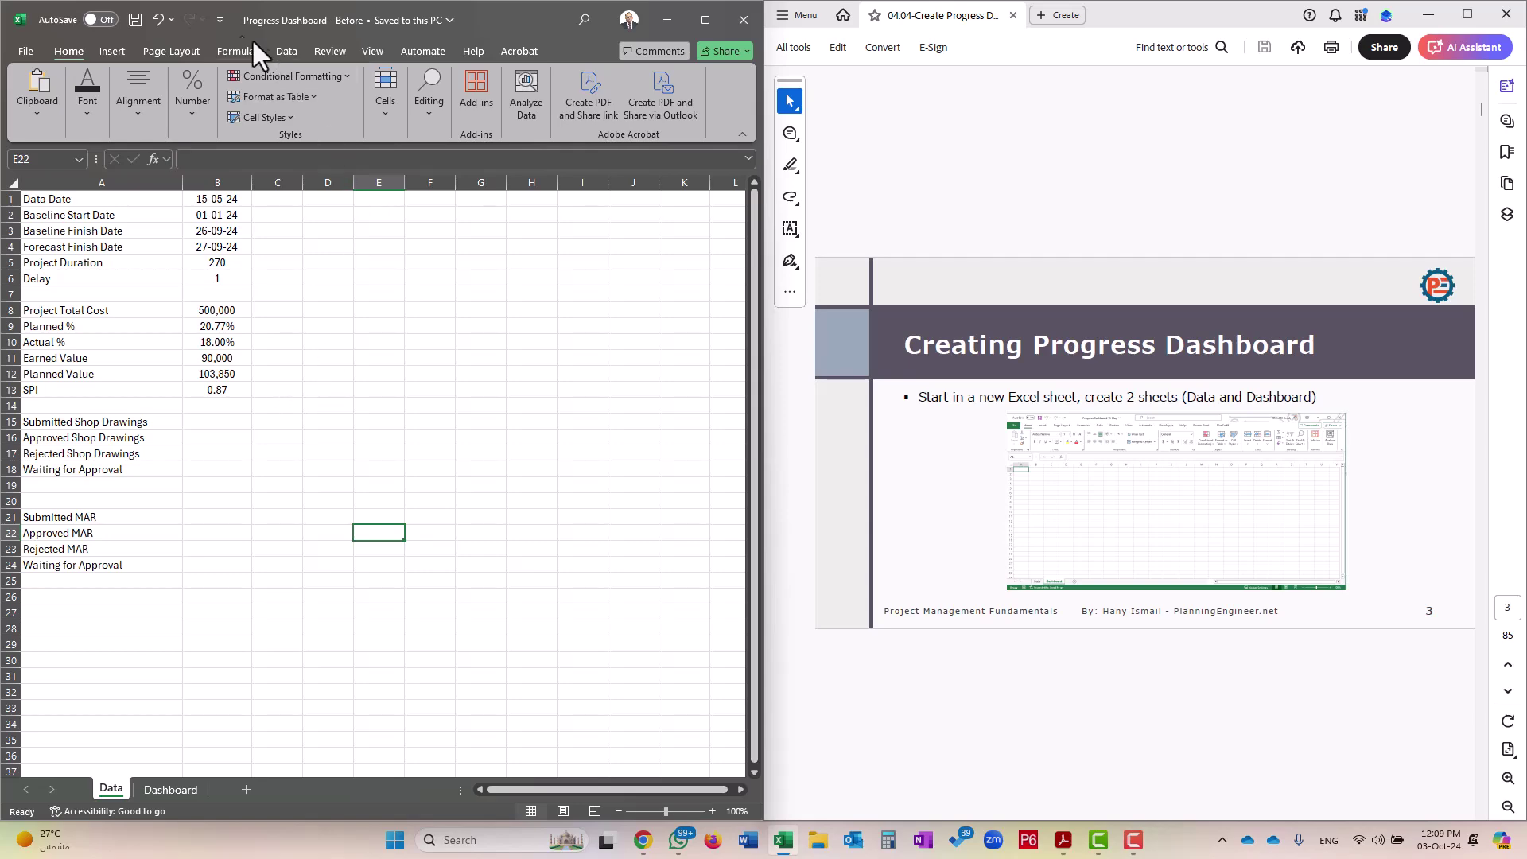
pyautogui.click(172, 785)
pyautogui.click(110, 791)
pyautogui.click(173, 791)
pyautogui.click(119, 790)
pyautogui.click(177, 788)
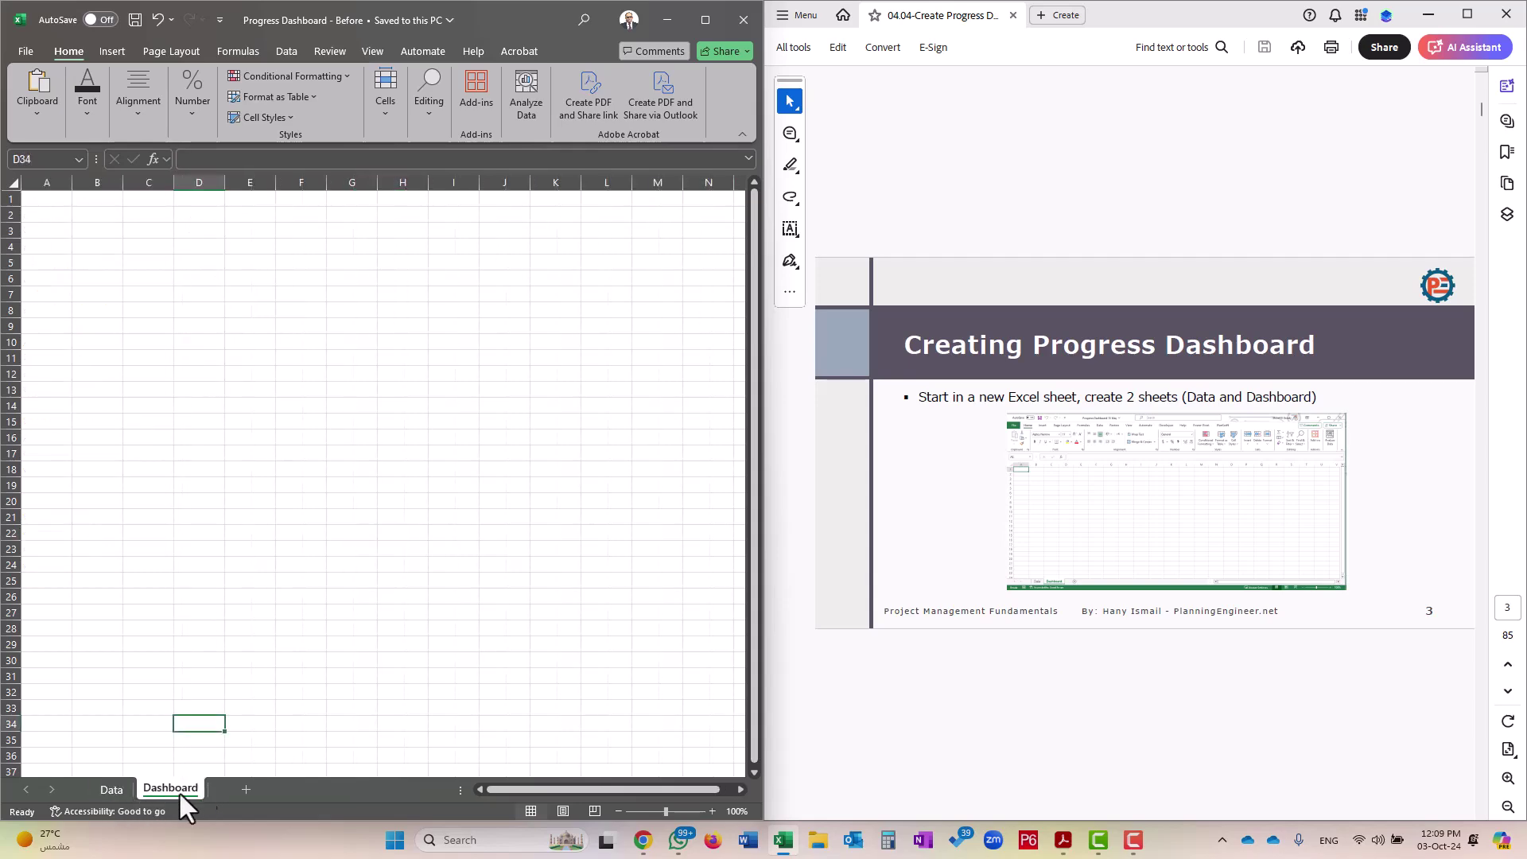
pyautogui.click(108, 790)
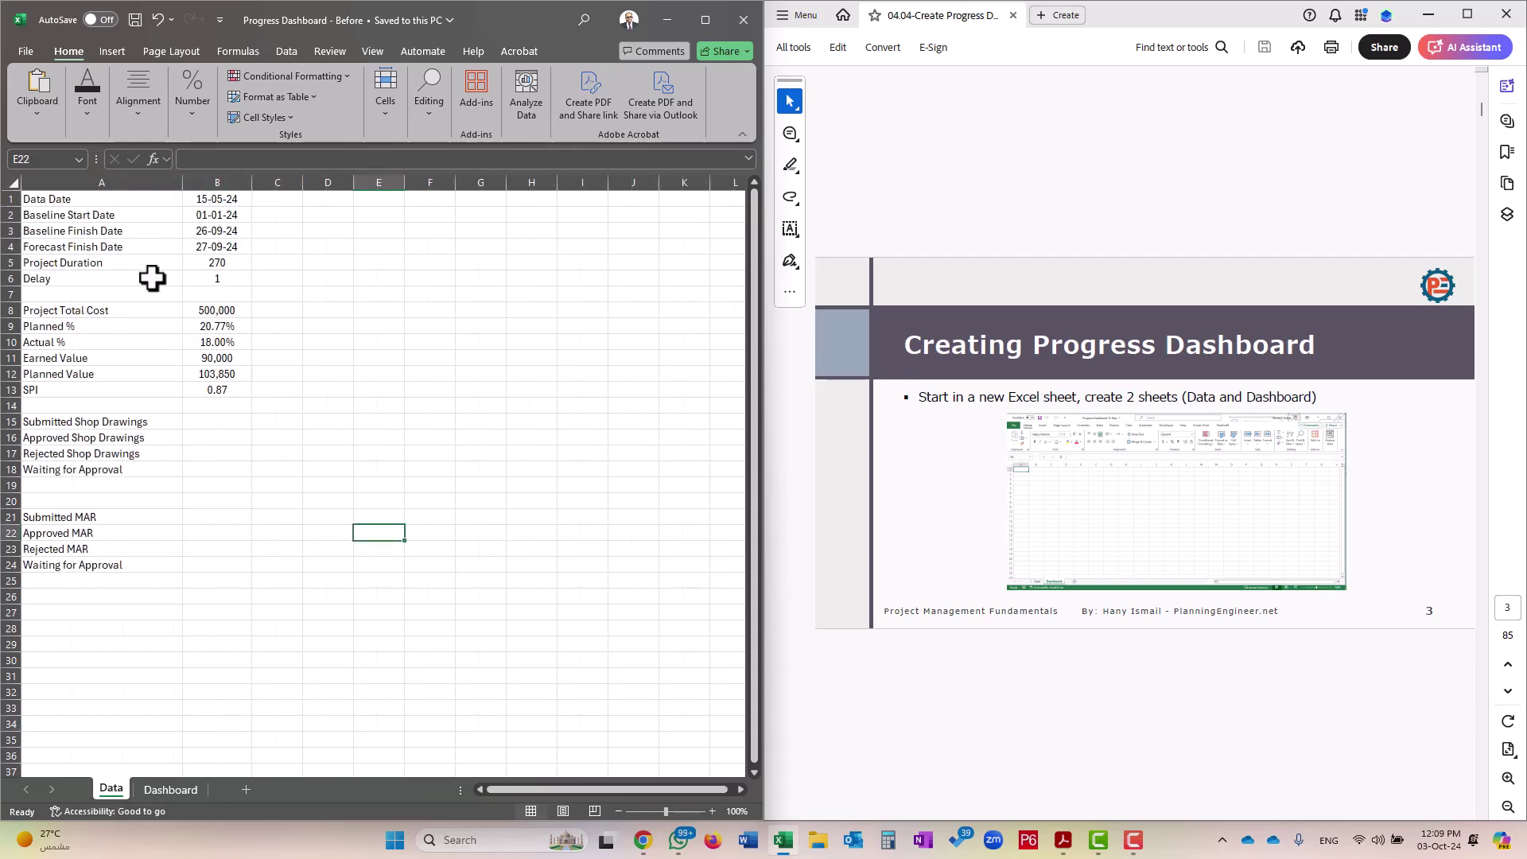
pyautogui.moveTo(221, 182); pyautogui.dragTo(41, 191)
pyautogui.click(327, 423)
pyautogui.click(156, 791)
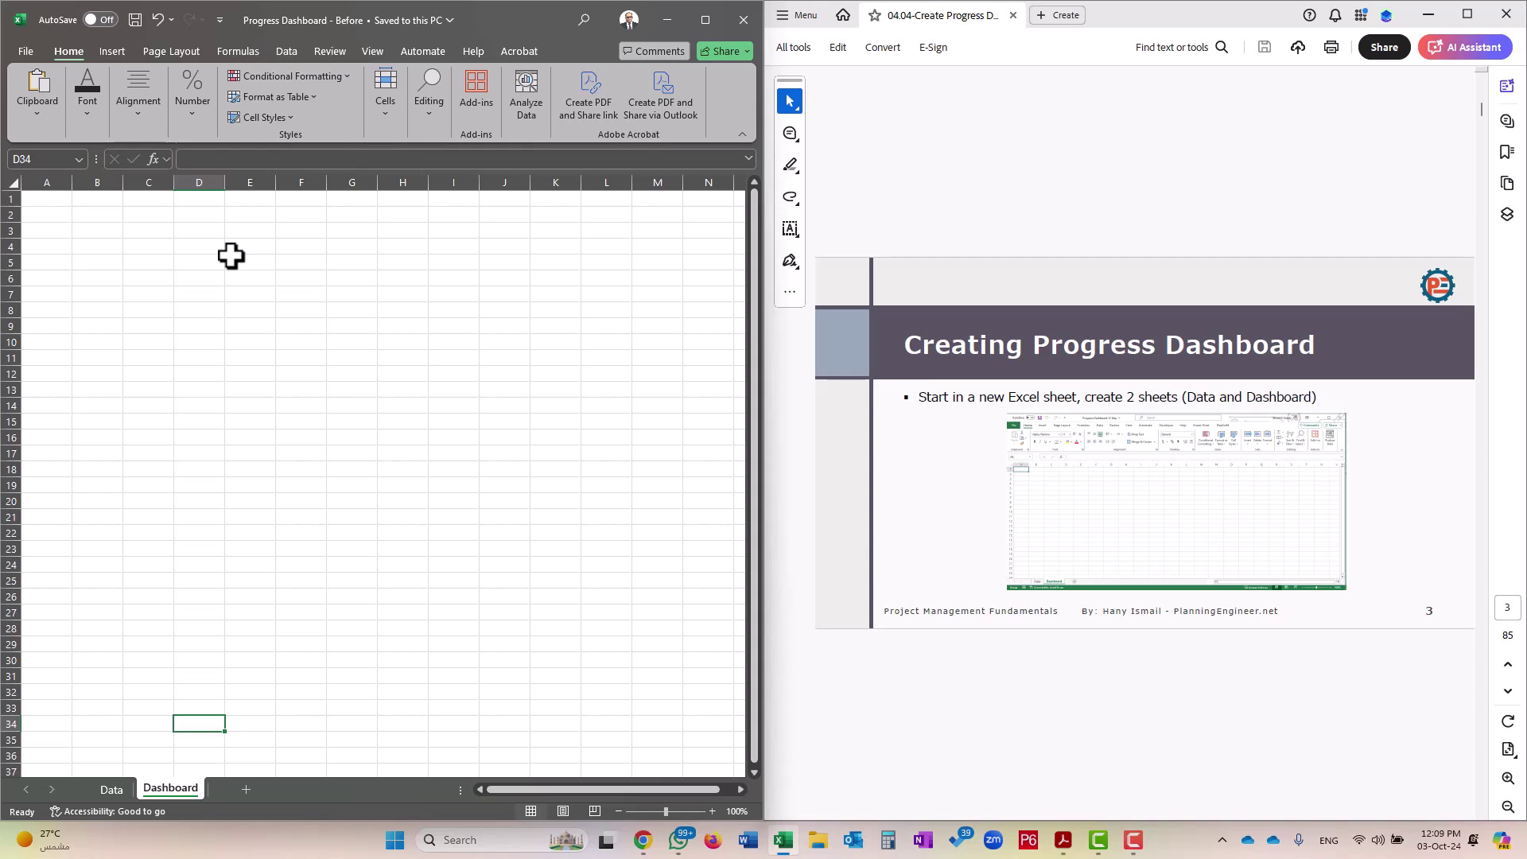
pyautogui.click(111, 789)
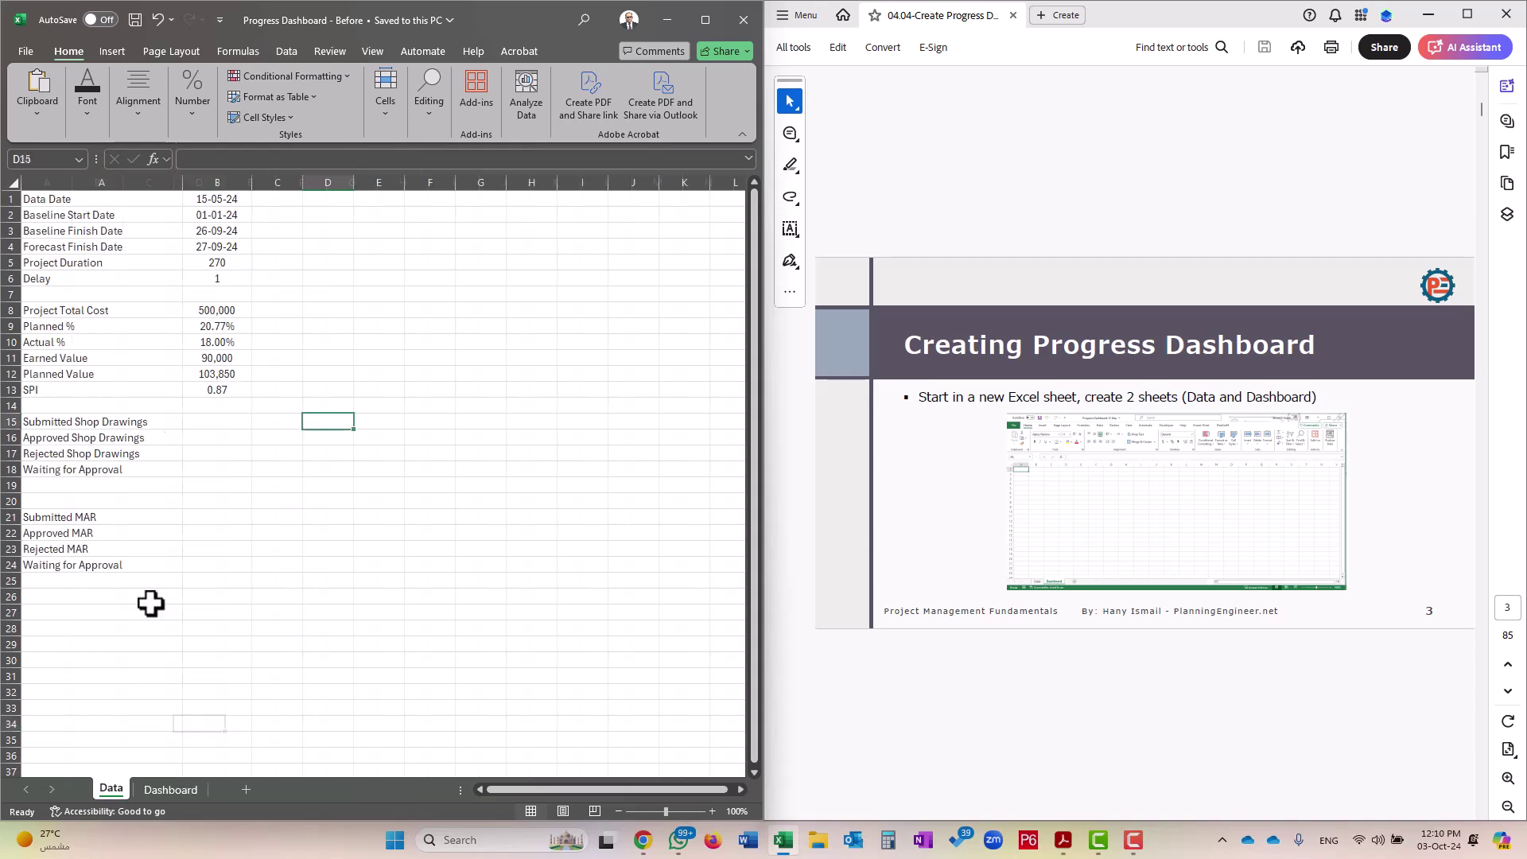
pyautogui.click(223, 458)
pyautogui.click(319, 426)
pyautogui.click(276, 497)
pyautogui.click(232, 612)
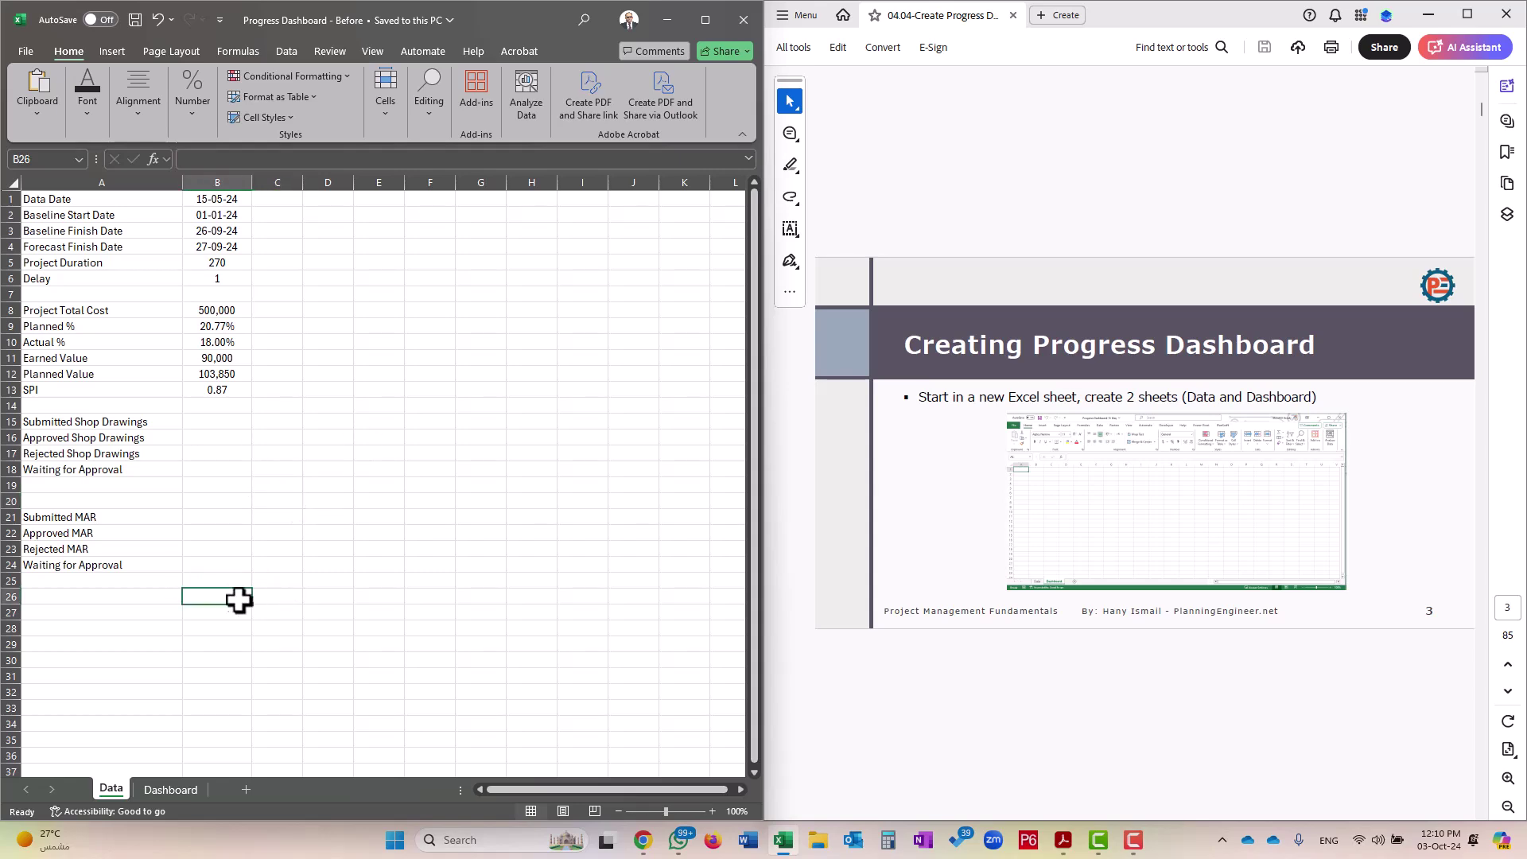
pyautogui.click(157, 618)
pyautogui.click(169, 792)
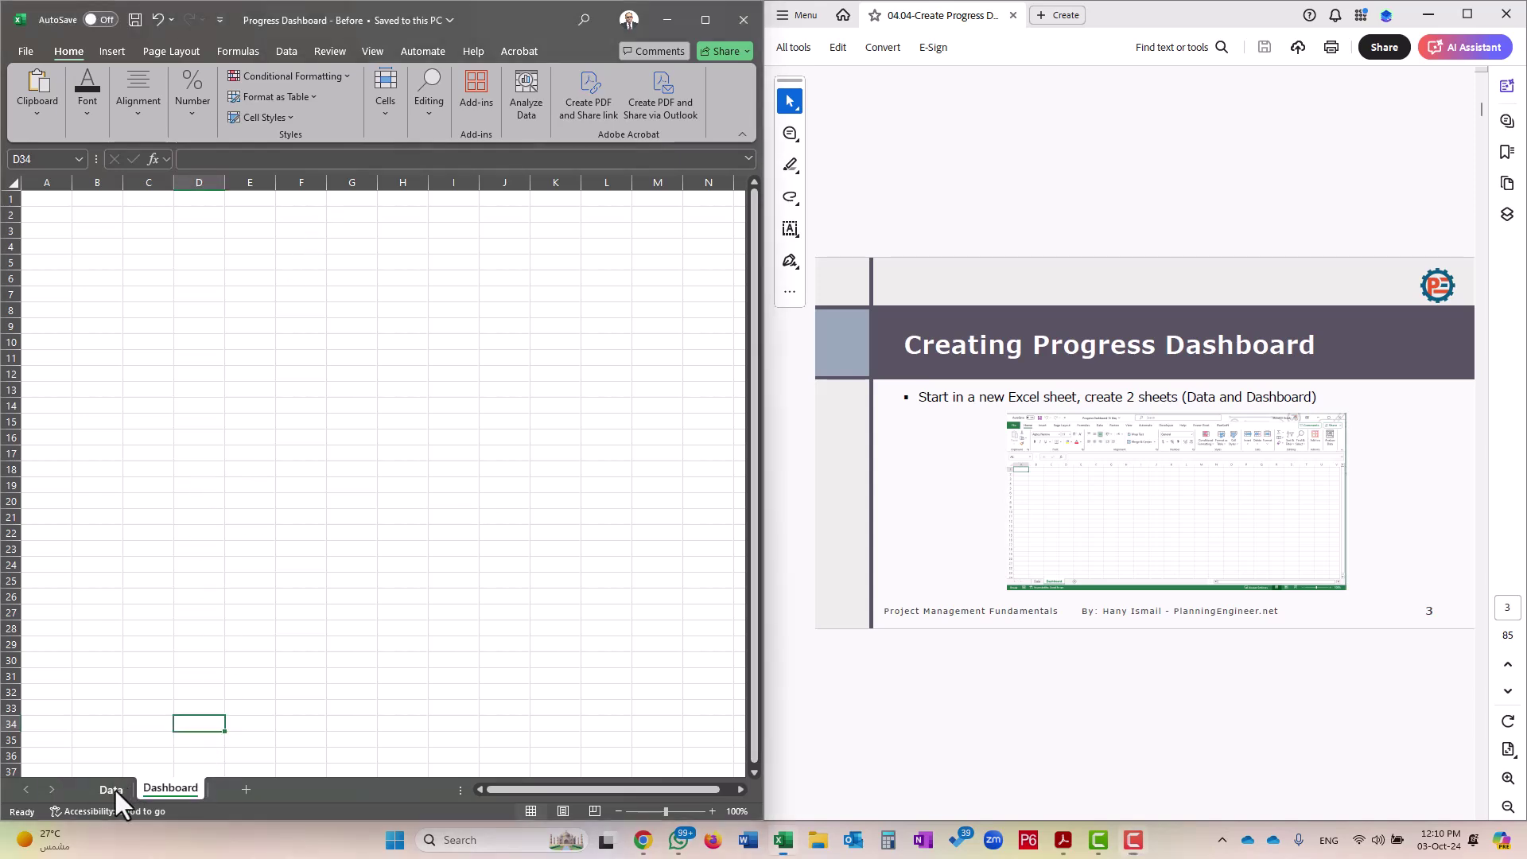
pyautogui.click(113, 787)
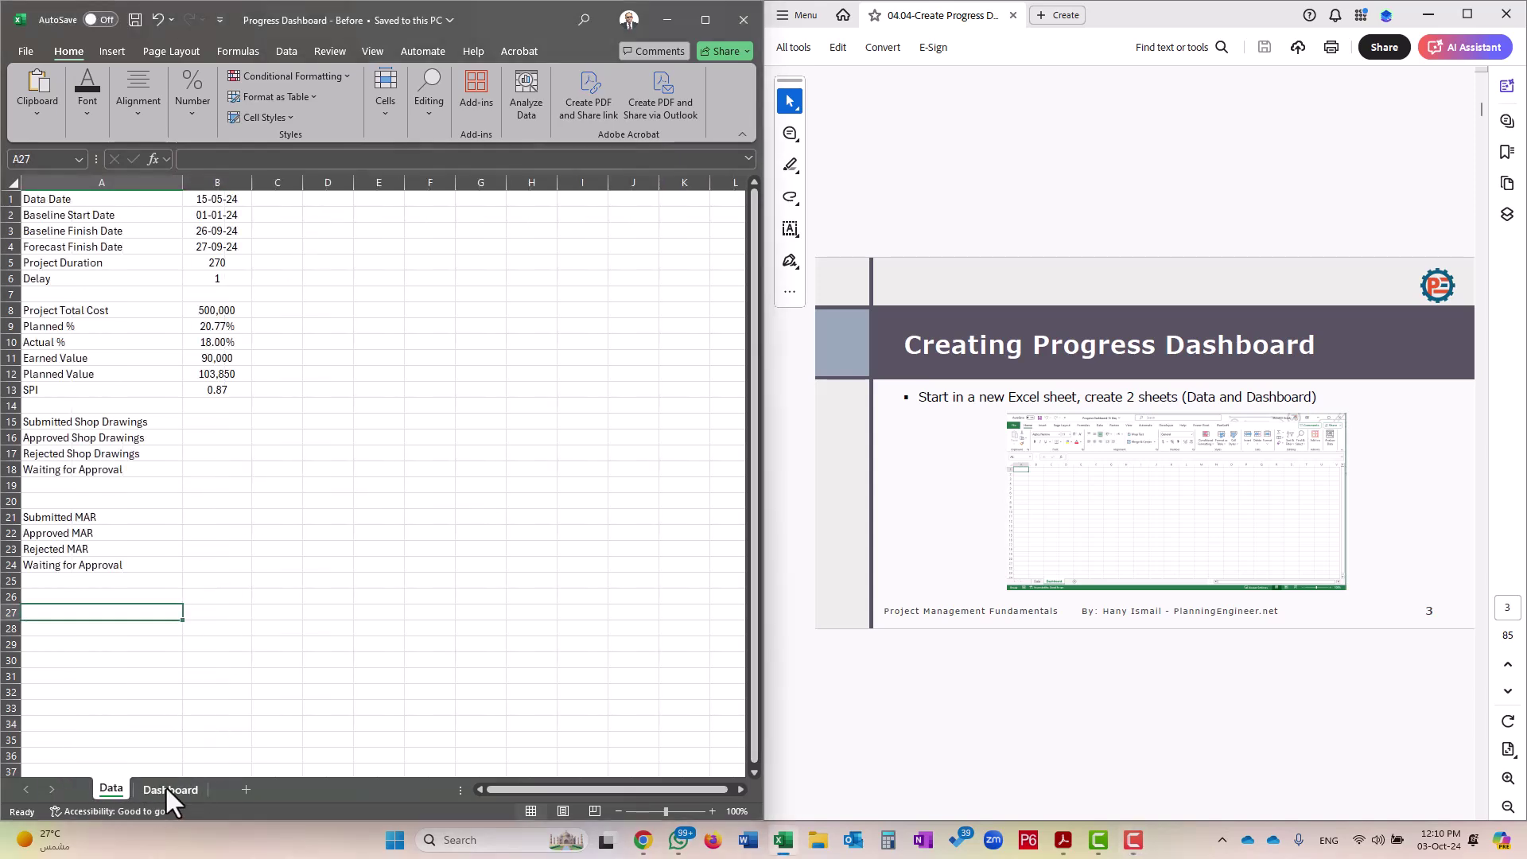
pyautogui.click(166, 787)
pyautogui.click(107, 787)
pyautogui.moveTo(239, 203); pyautogui.dragTo(80, 568)
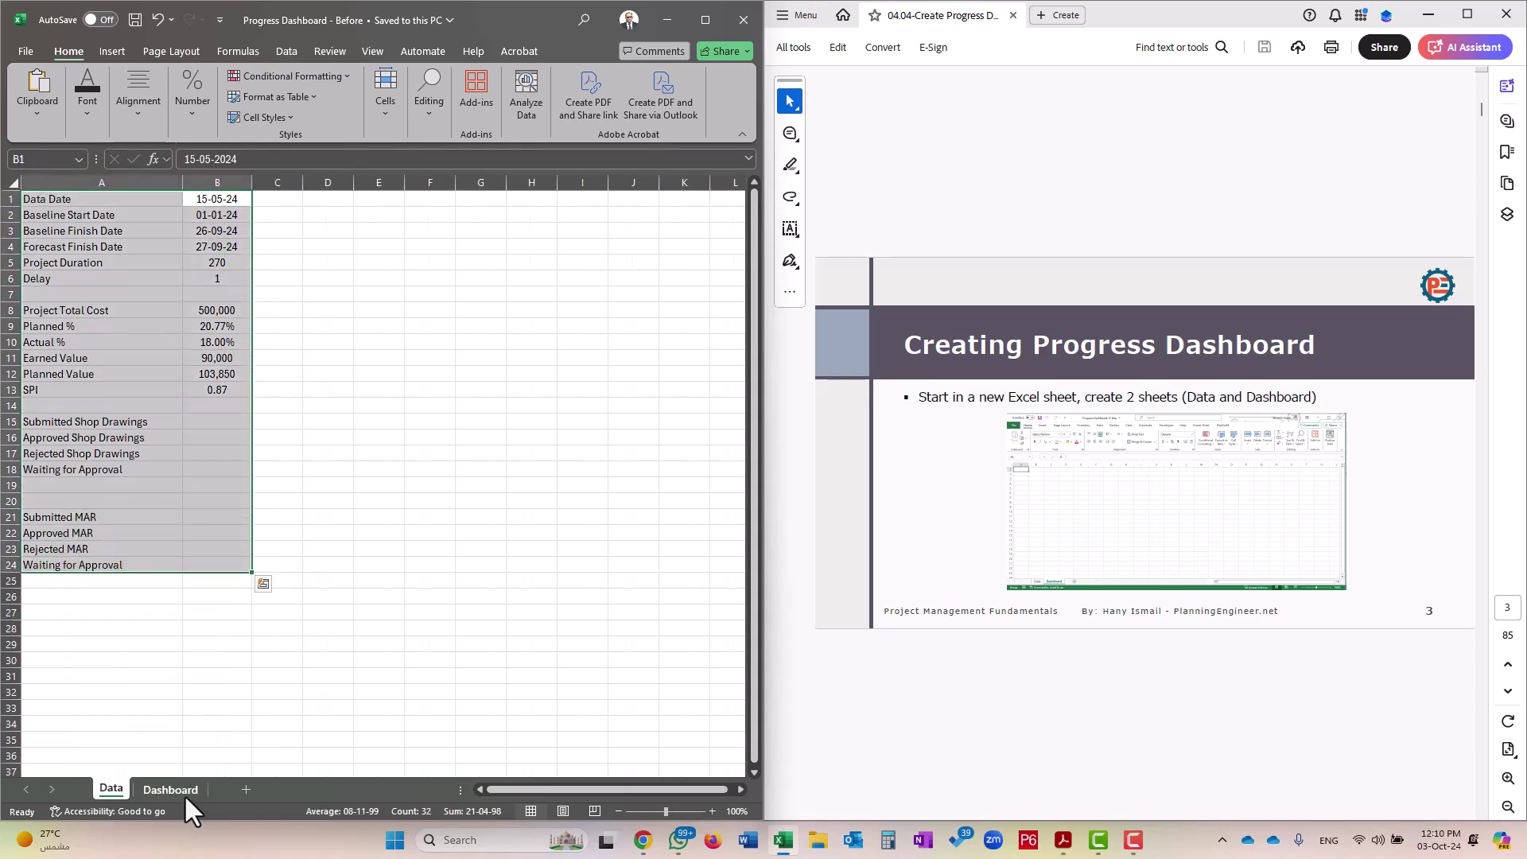
pyautogui.click(171, 789)
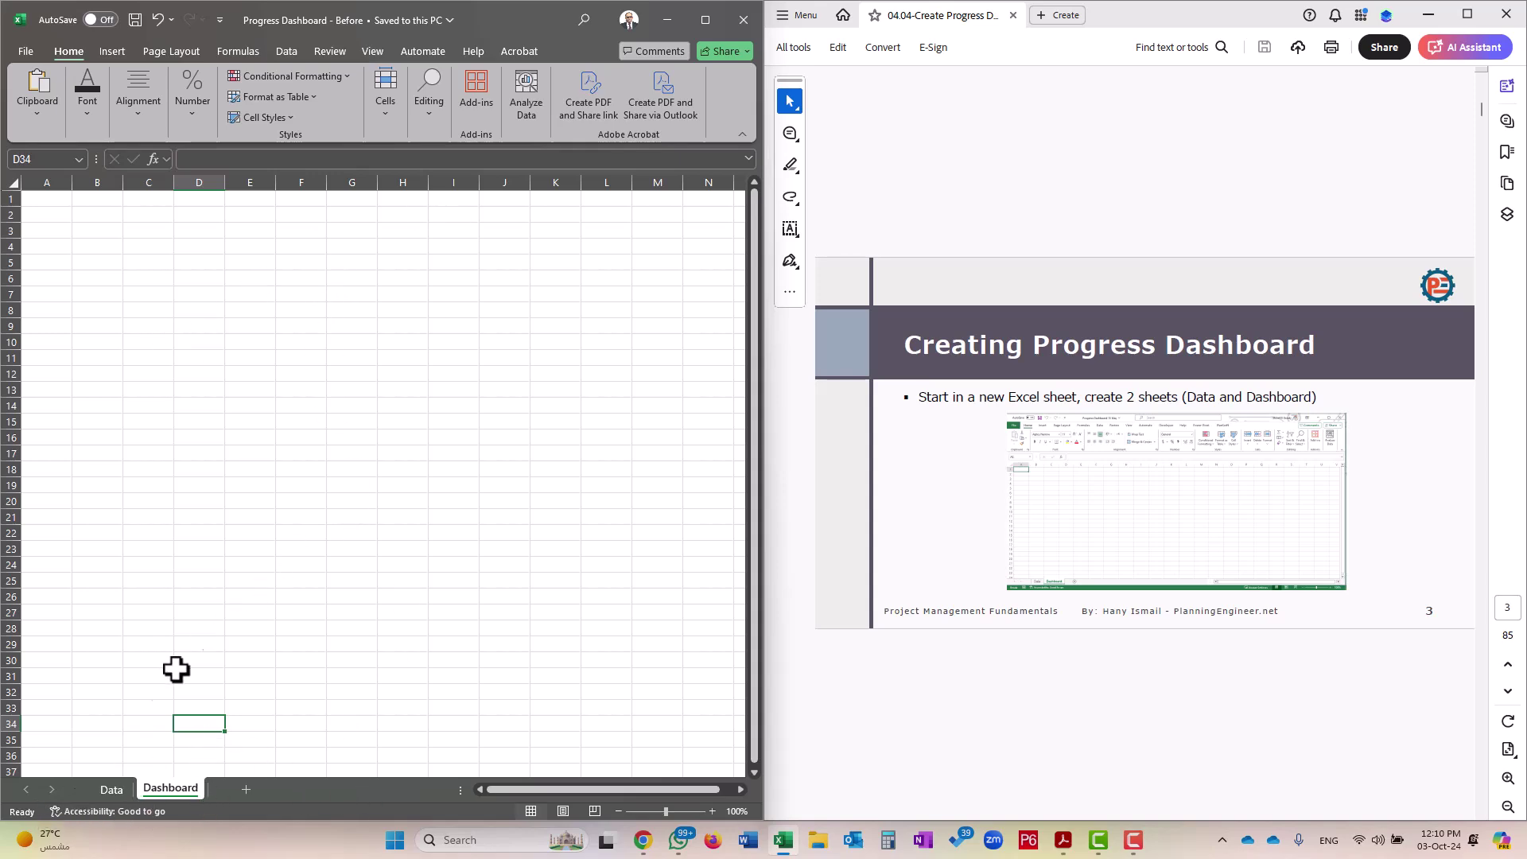
pyautogui.click(111, 789)
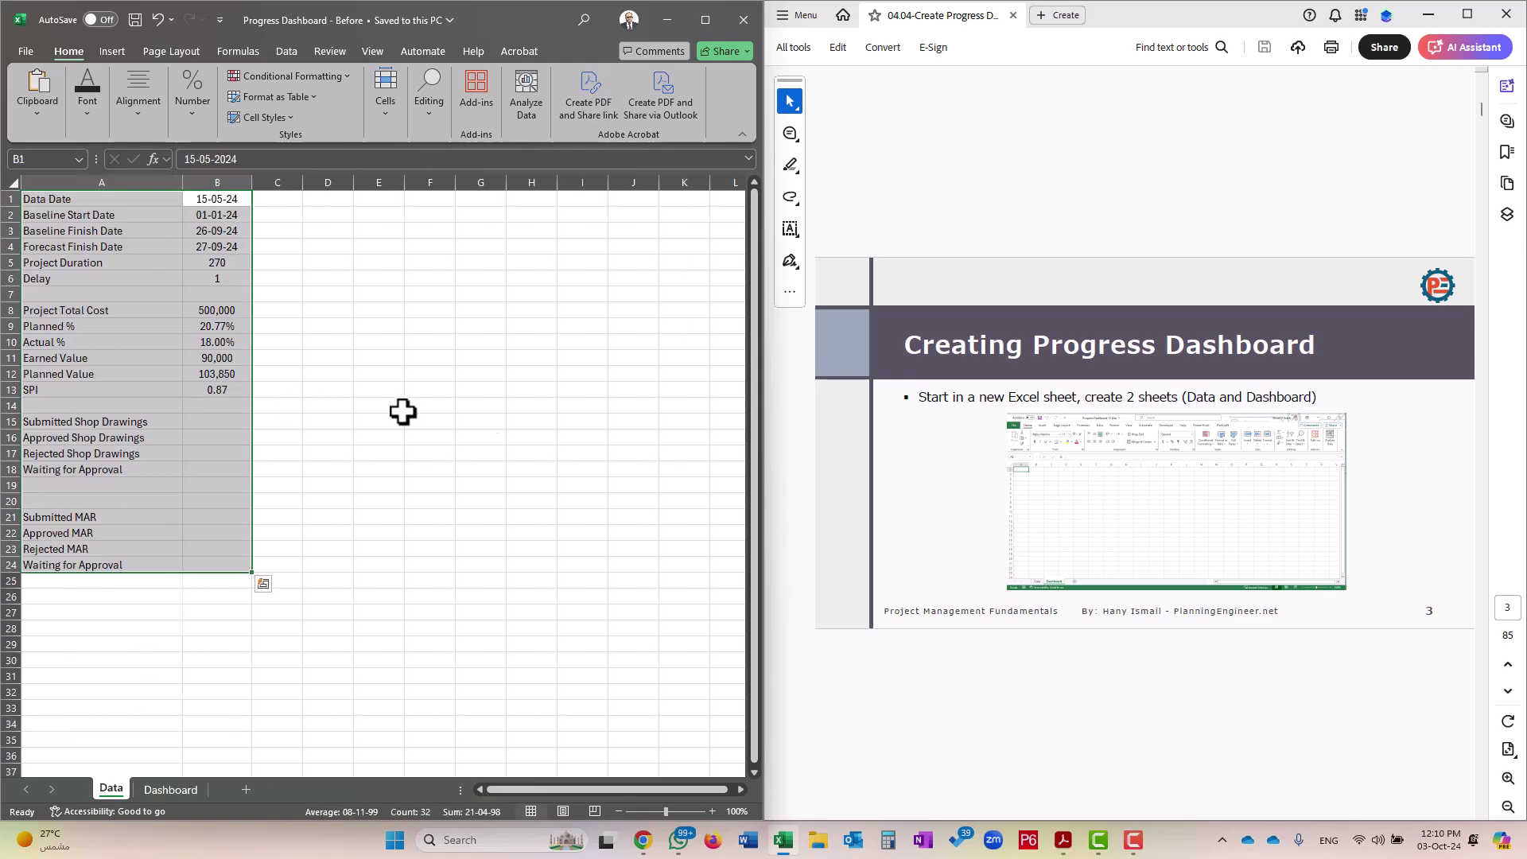
# Read the guide's slide on the purpose of both sheets and review the date entries and full data range A1:B24
pyautogui.click(1012, 406)
pyautogui.scroll(-1, 1015, 406)
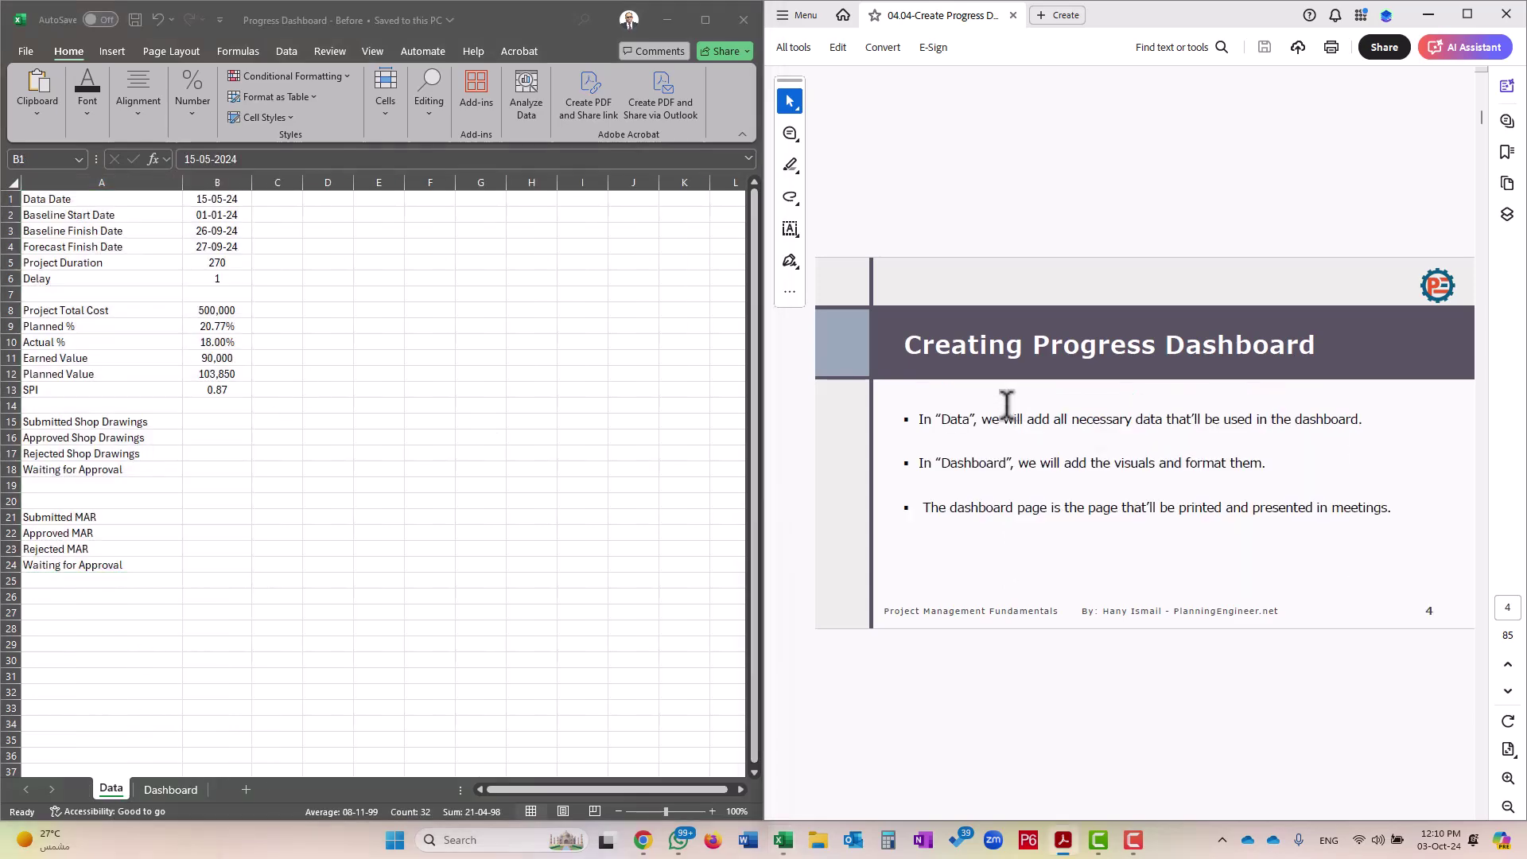
pyautogui.click(113, 198)
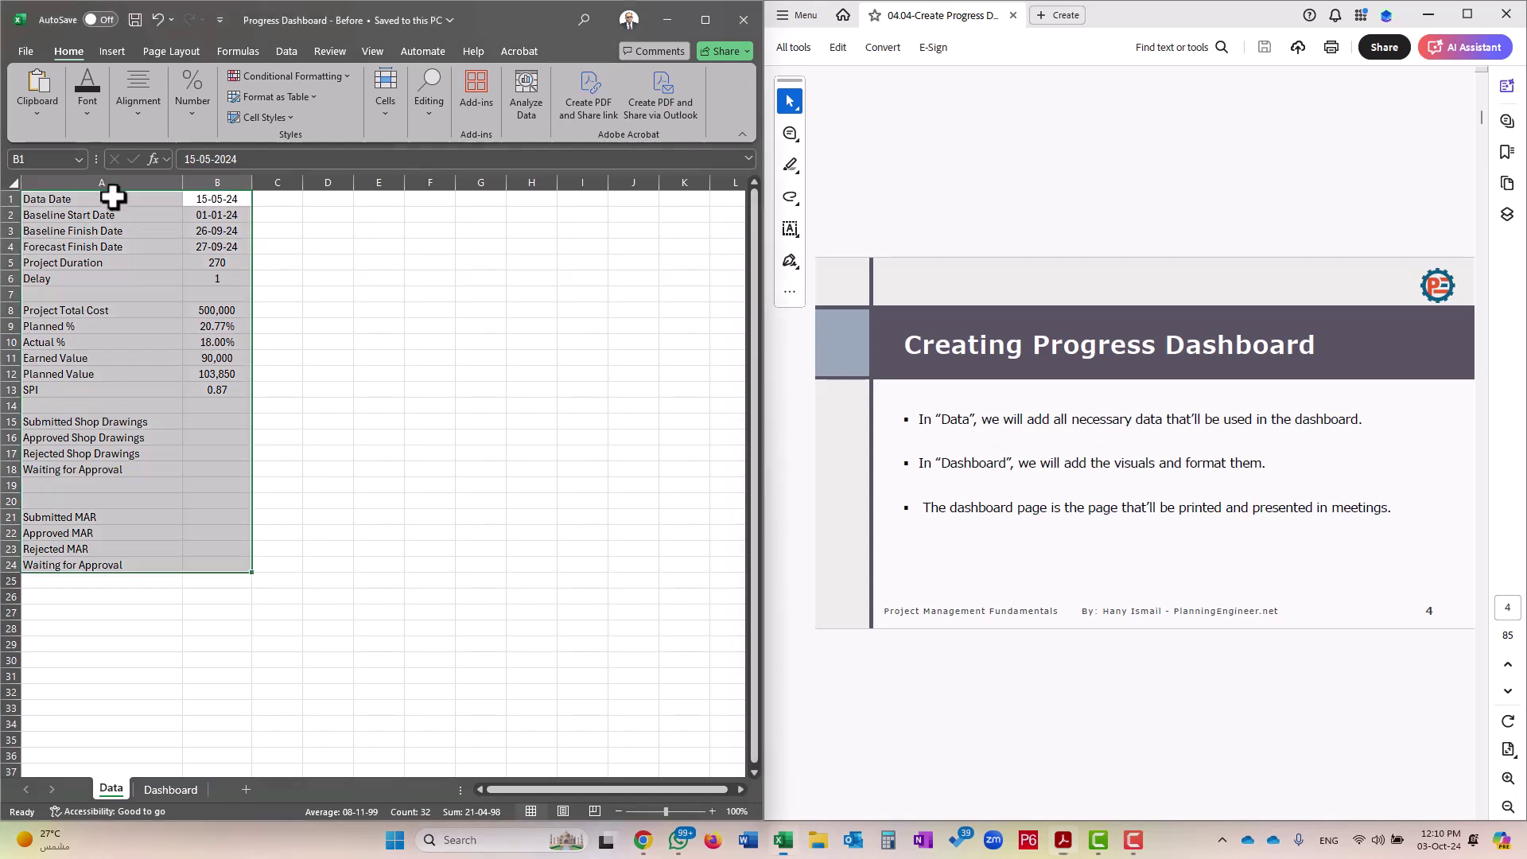
pyautogui.click(95, 231)
pyautogui.click(102, 251)
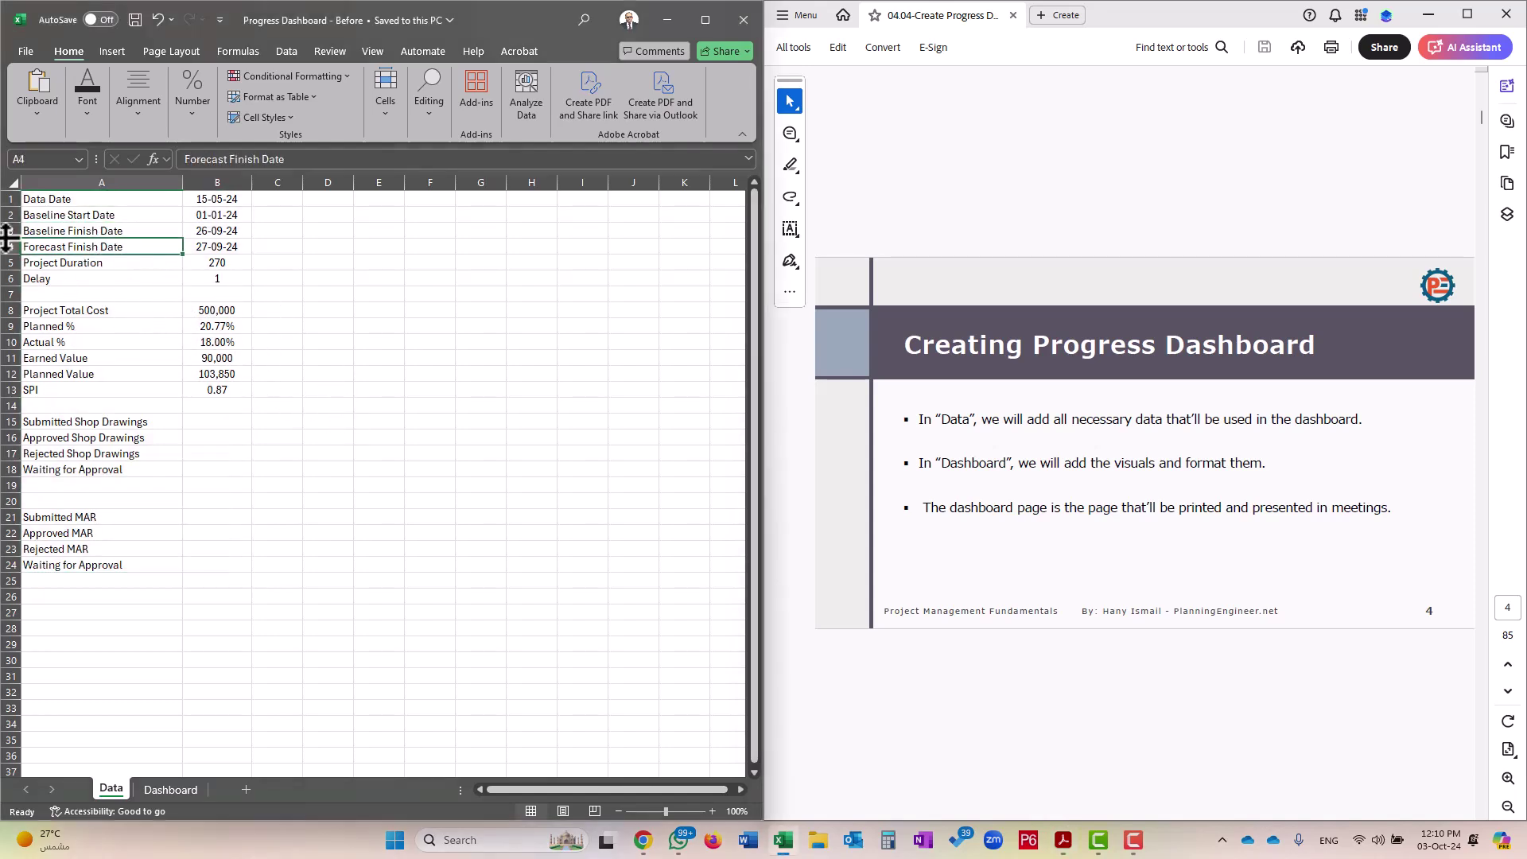
pyautogui.moveTo(39, 202); pyautogui.dragTo(207, 563)
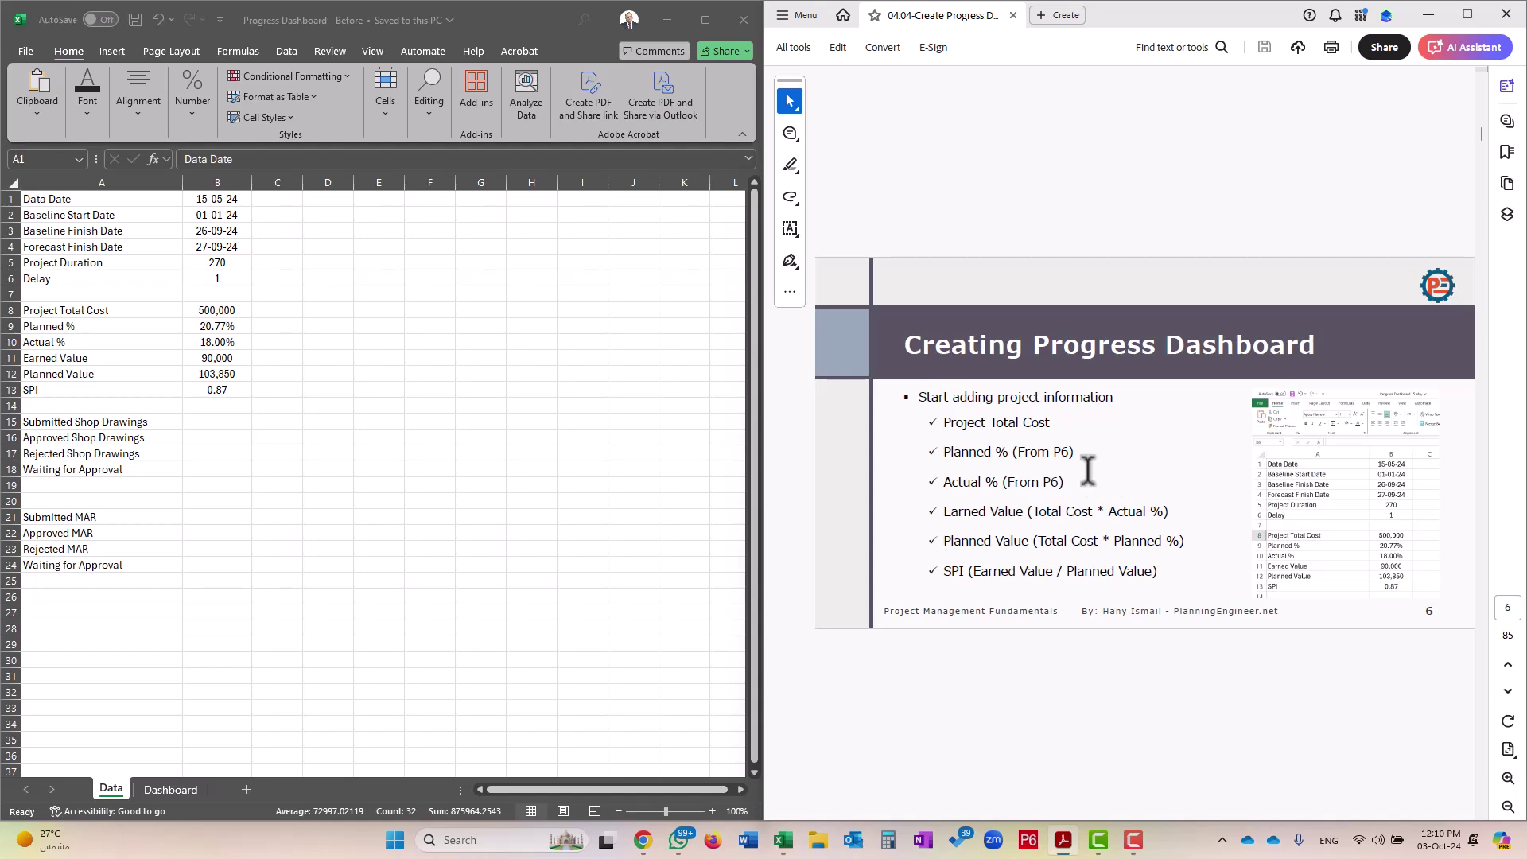
# Read the guide's definitions of Planned %, Actual %, Earned Value, Planned Value and SPI, and continue to the Dashboard header slide
pyautogui.moveTo(942, 451); pyautogui.dragTo(1088, 452)
pyautogui.moveTo(943, 482); pyautogui.dragTo(1066, 482)
pyautogui.moveTo(943, 509); pyautogui.dragTo(1180, 506)
pyautogui.moveTo(943, 541); pyautogui.dragTo(1192, 539)
pyautogui.moveTo(943, 571); pyautogui.dragTo(1176, 573)
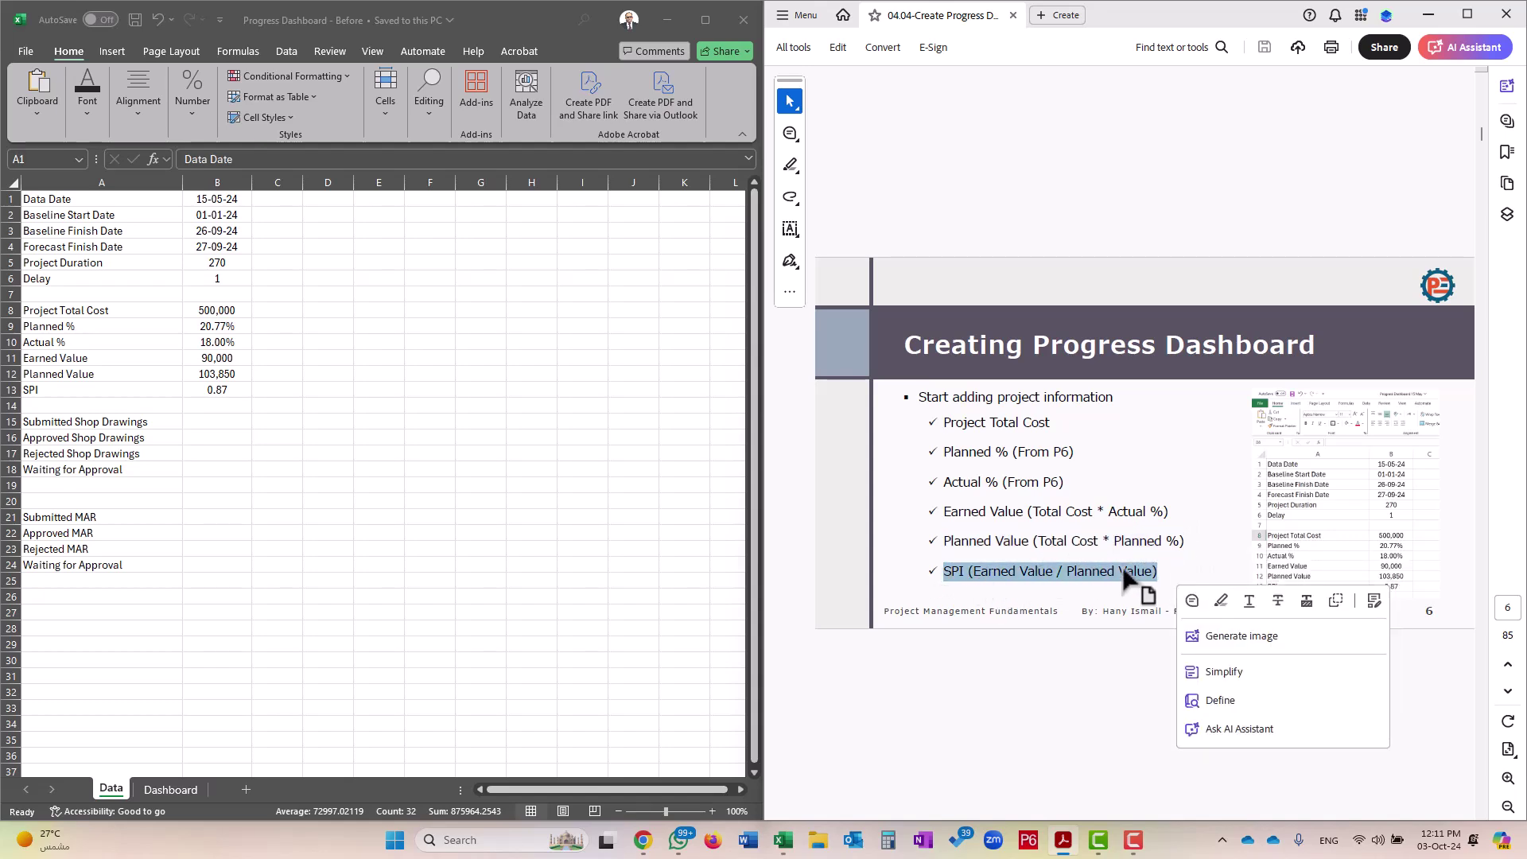
pyautogui.scroll(-3, 1033, 506)
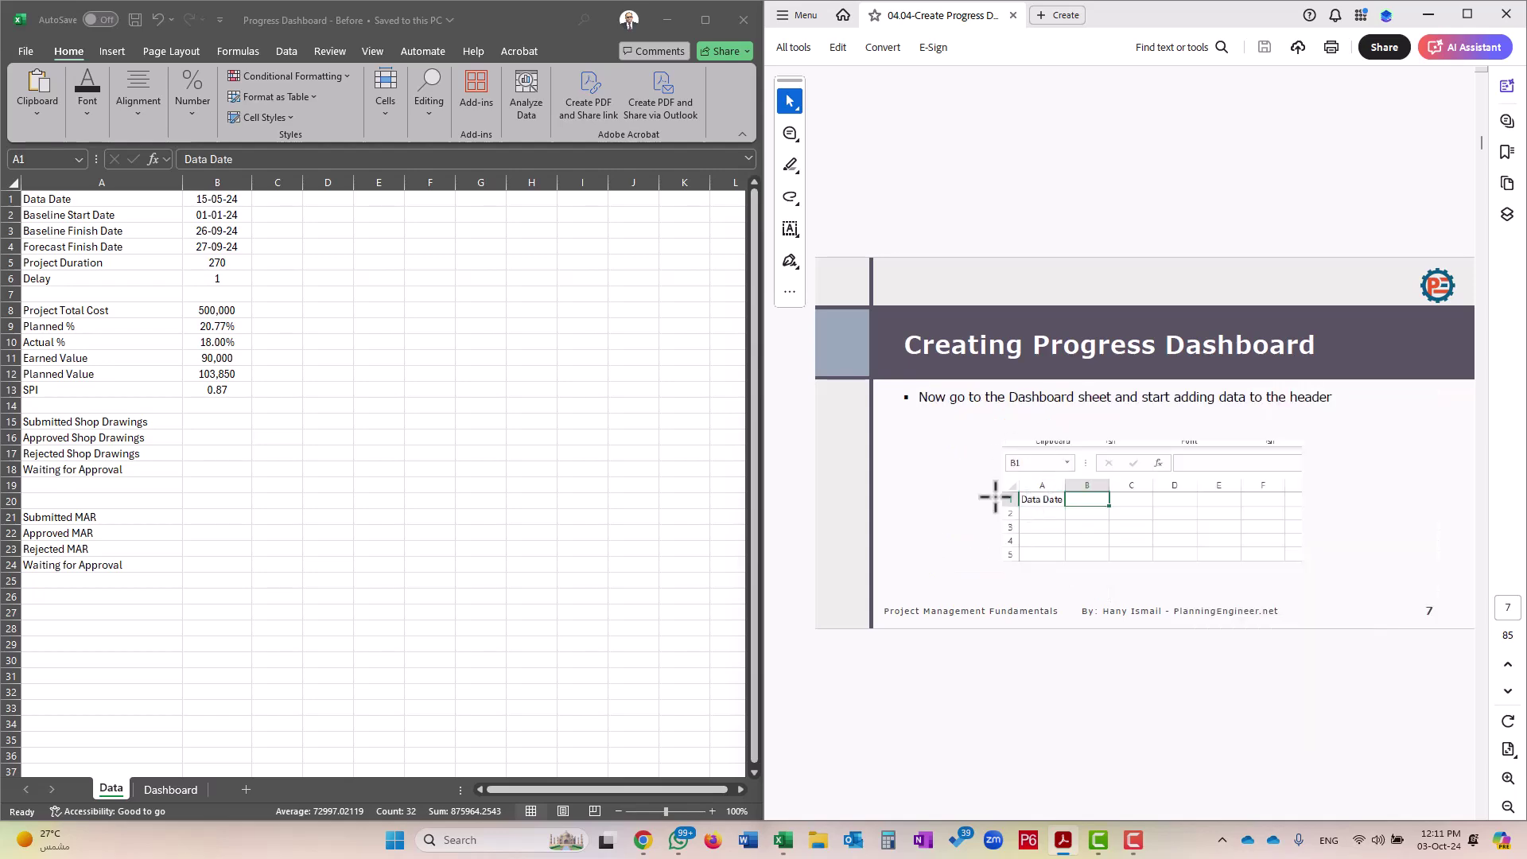
# Enter the label "Data Date:" in cell B1 of the Dashboard sheet and fit column B to its text
pyautogui.click(175, 788)
pyautogui.click(97, 200)
pyautogui.write('Data Date')
pyautogui.press('Return')
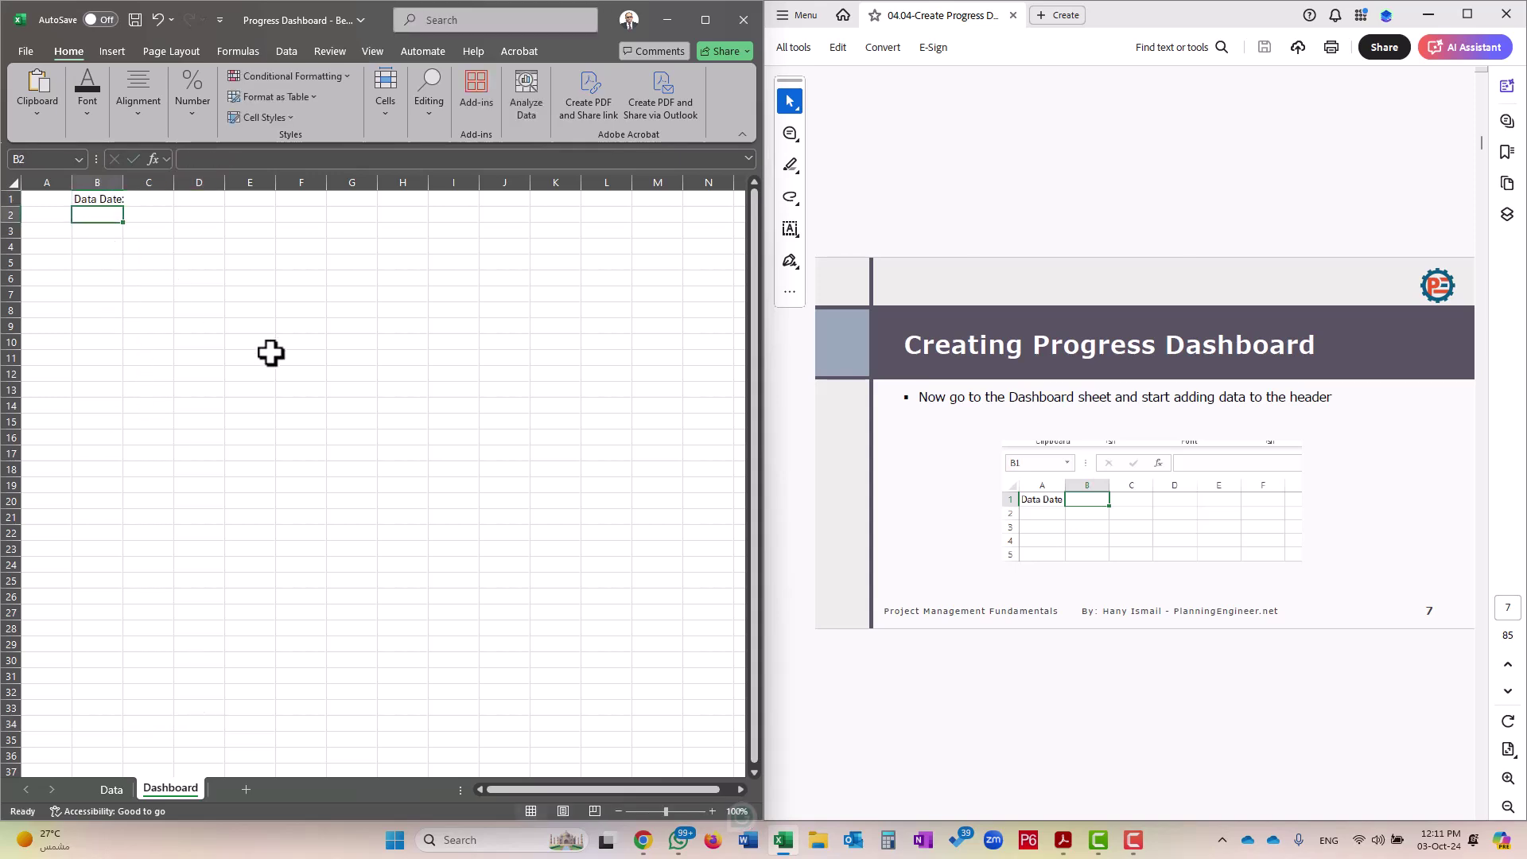
pyautogui.doubleClick(124, 175)
pyautogui.click(158, 201)
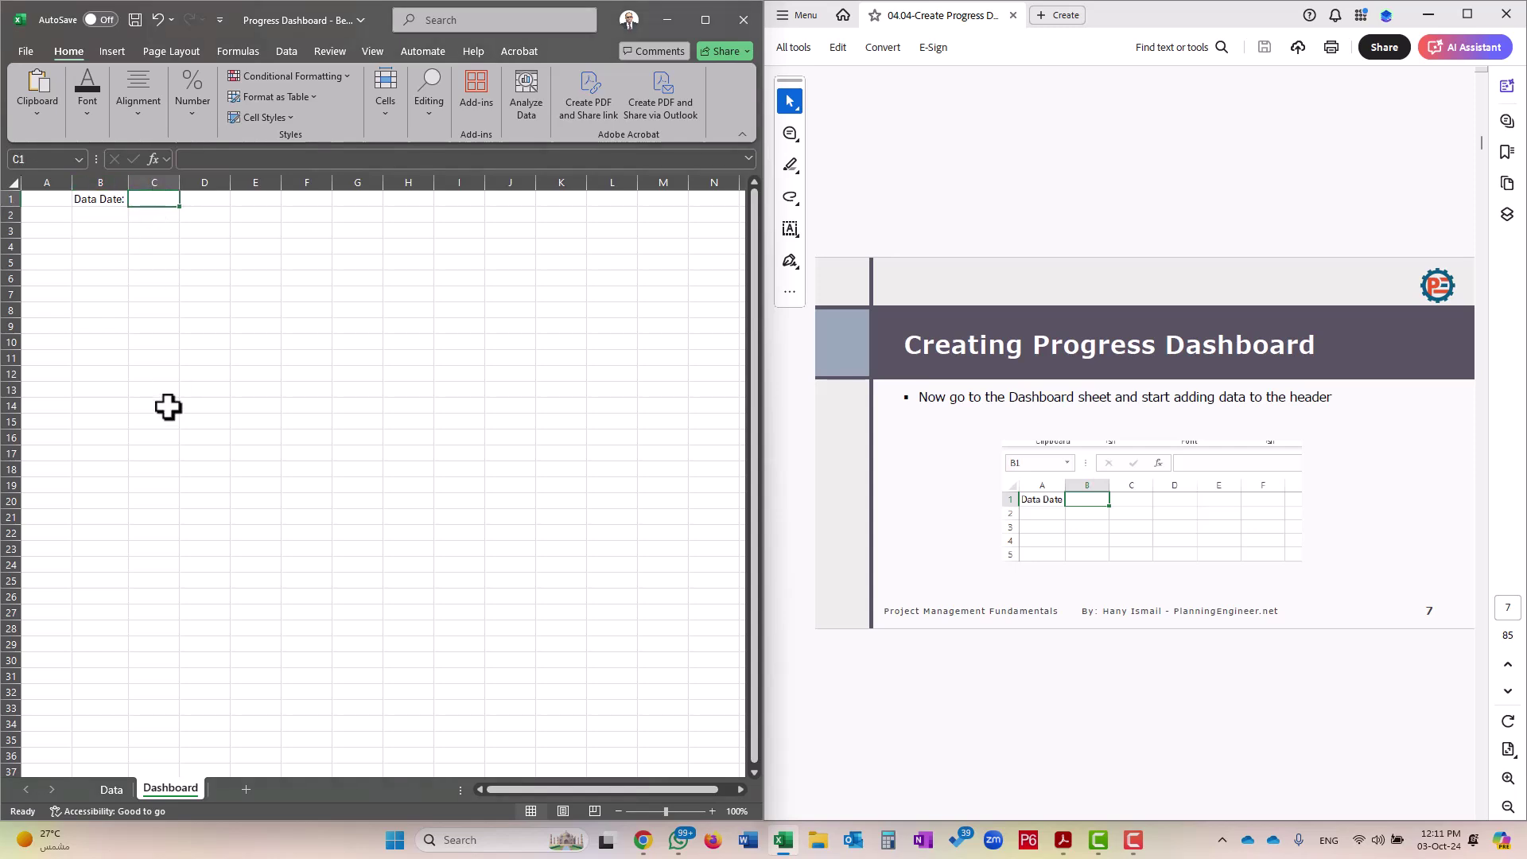
# Look over the source range A1:B24 on the Data sheet and return to the Dashboard sheet
pyautogui.click(111, 789)
pyautogui.click(379, 310)
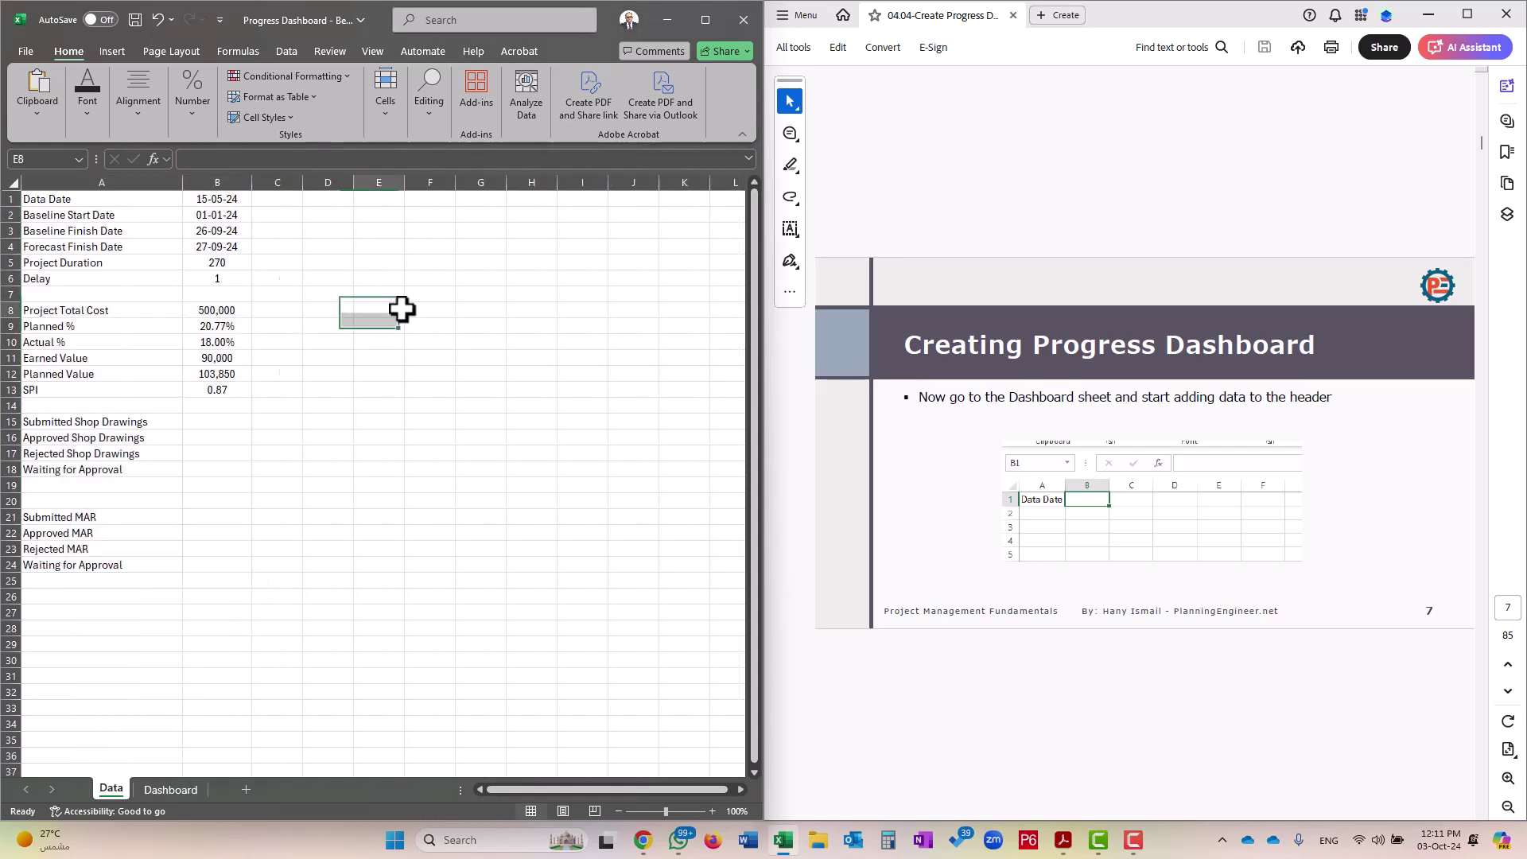
pyautogui.moveTo(47, 199); pyautogui.dragTo(195, 567)
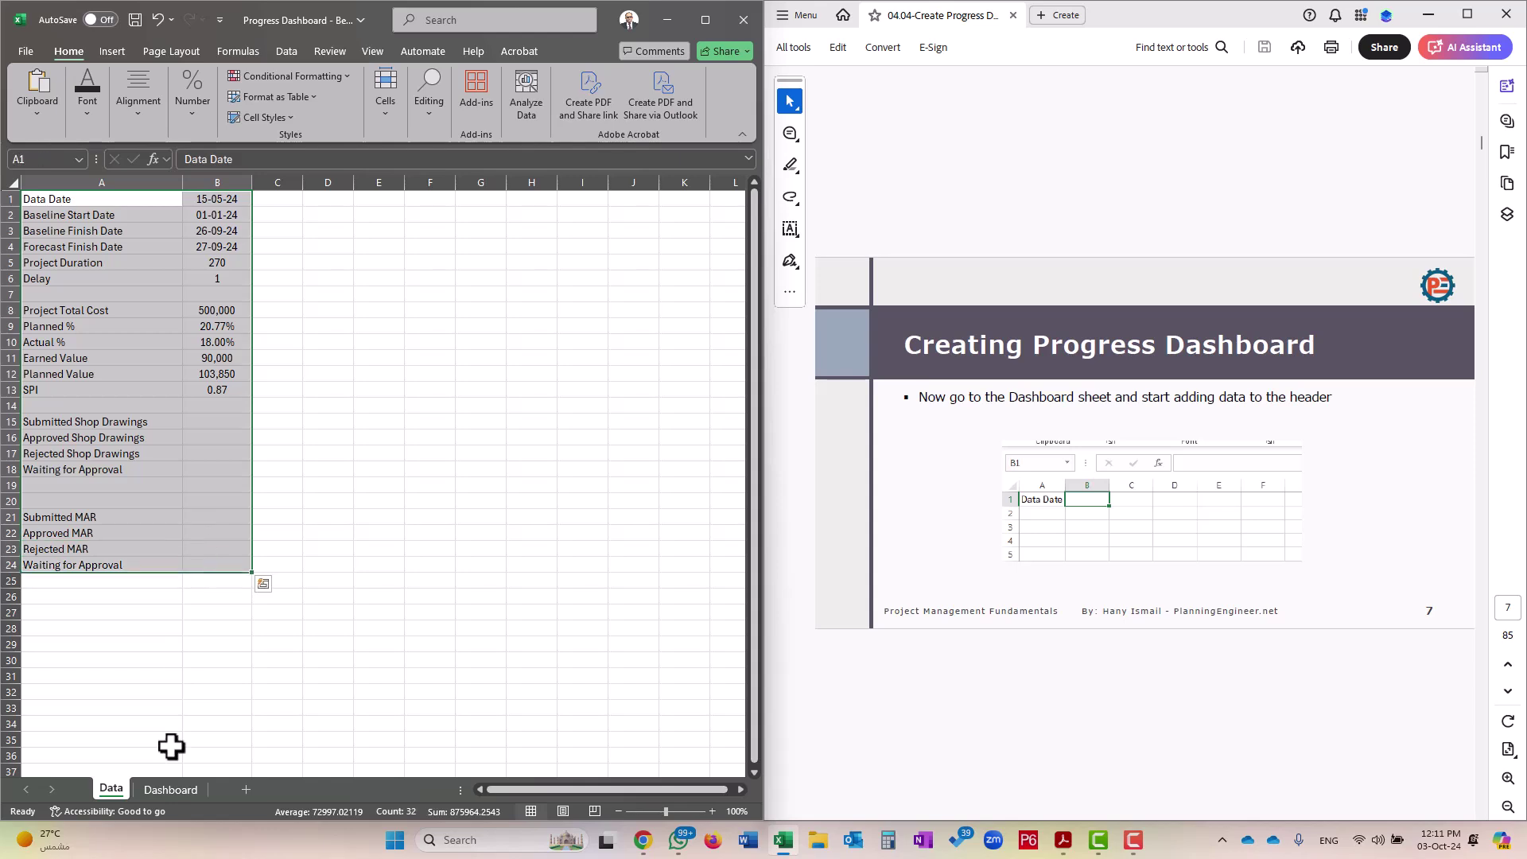
pyautogui.click(170, 789)
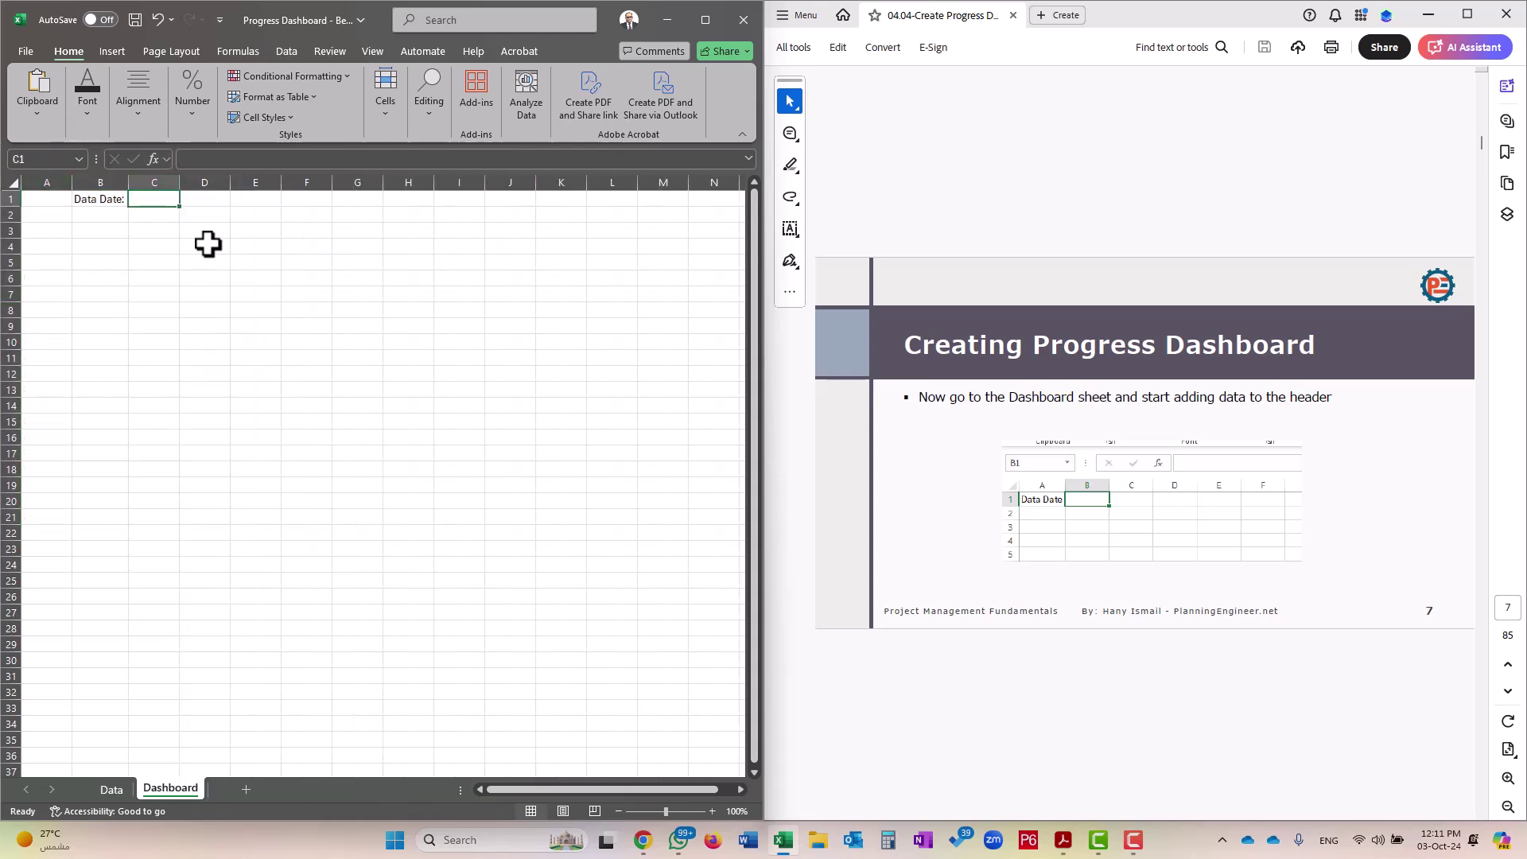
# Link cell C1 of the Dashboard sheet to the data date with the formula =Data!B1
pyautogui.click(186, 276)
pyautogui.click(148, 198)
pyautogui.write('=')
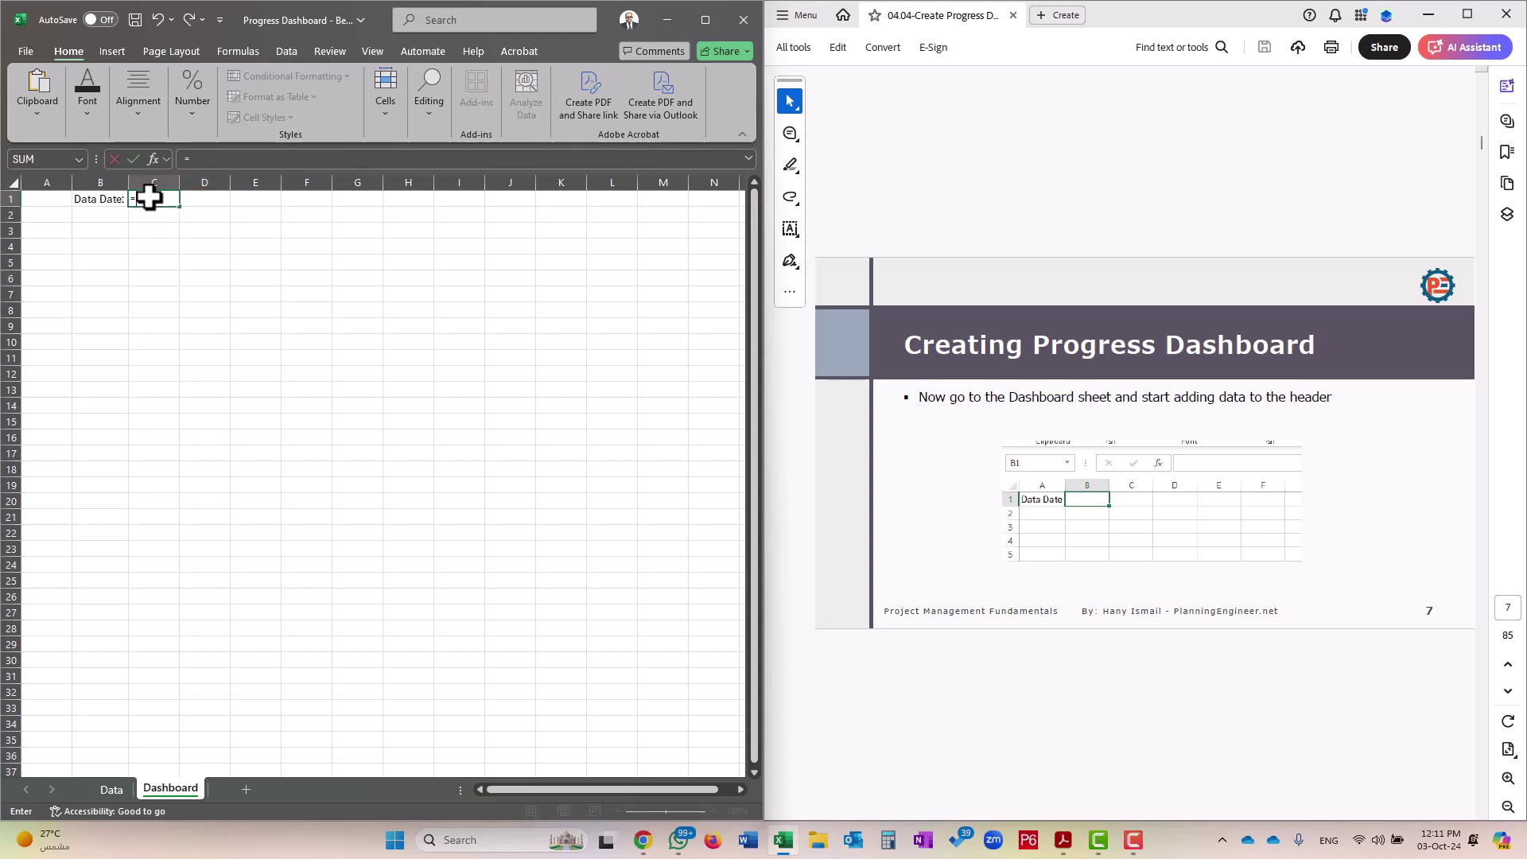
pyautogui.click(110, 789)
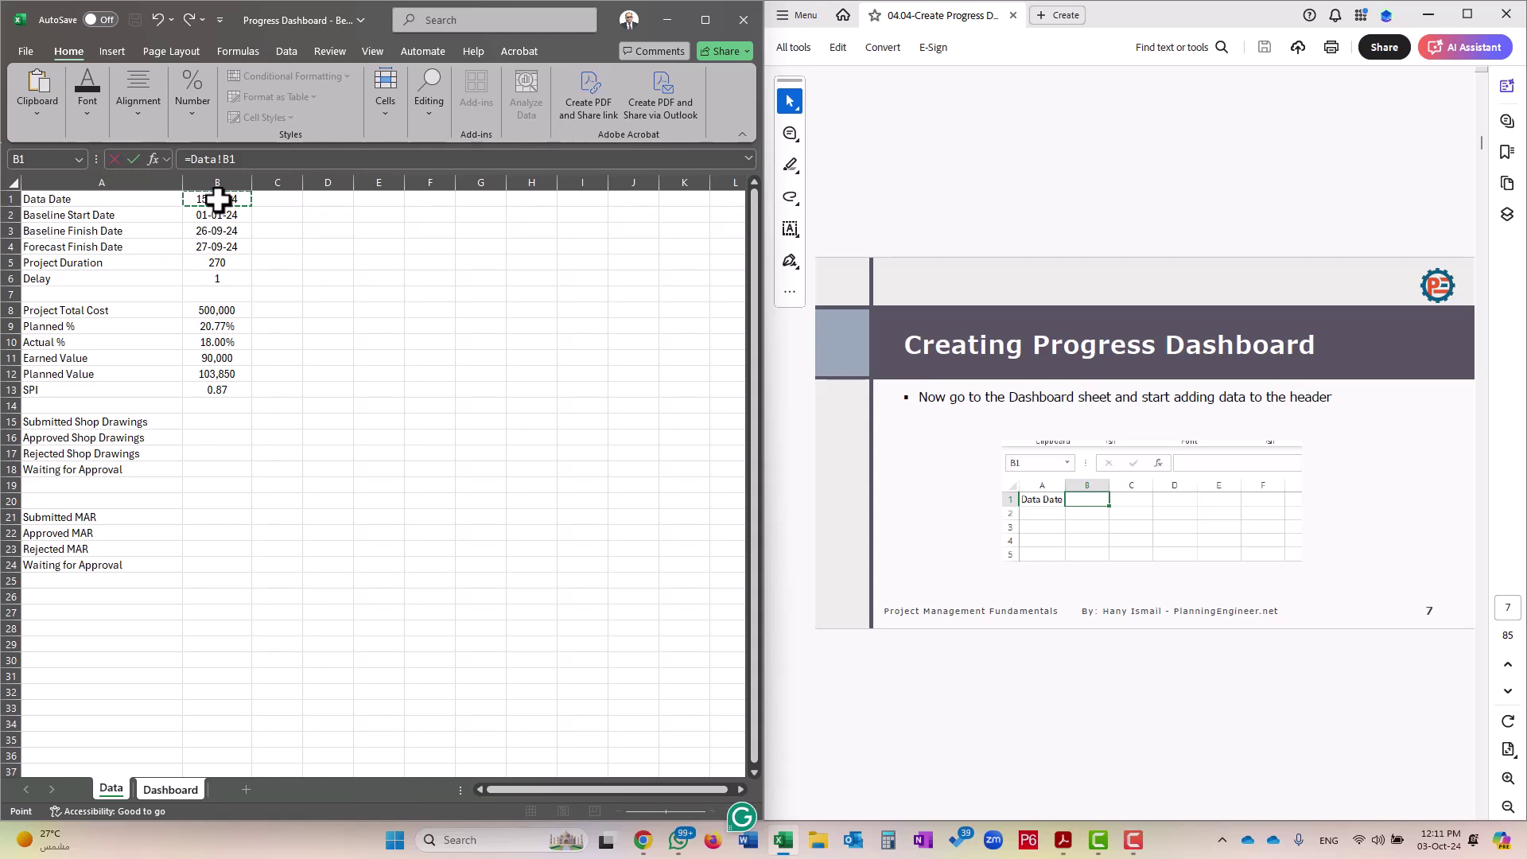
pyautogui.press('Return')
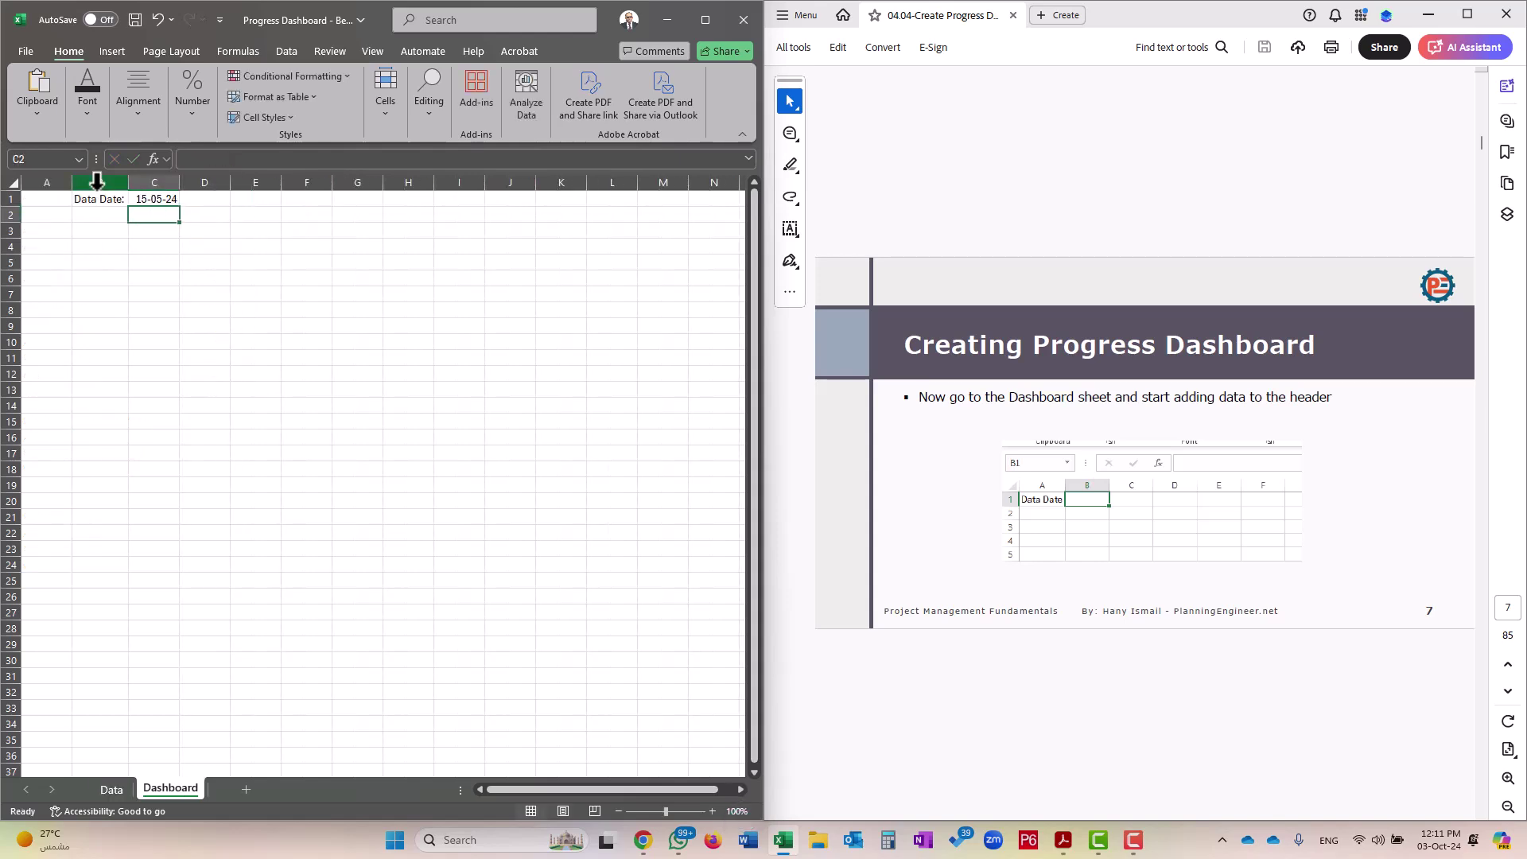
# Read the guide's slides on linking the data date cell and continue to the "Add project name" slide
pyautogui.scroll(-1, 1061, 480)
pyautogui.scroll(1, 1061, 481)
pyautogui.click(1001, 455)
pyautogui.click(967, 475)
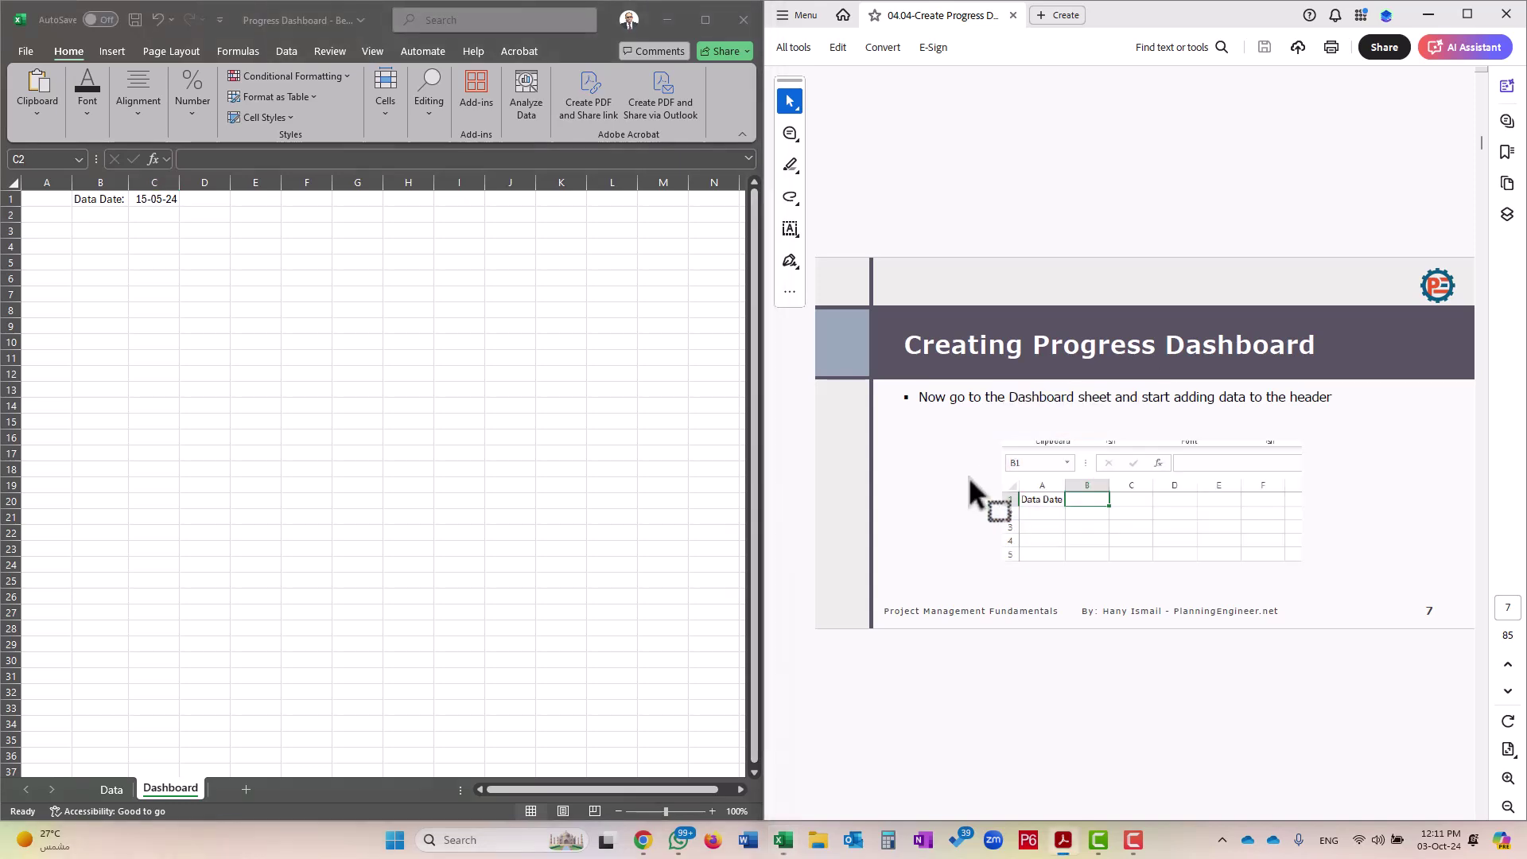
pyautogui.scroll(-1, 967, 476)
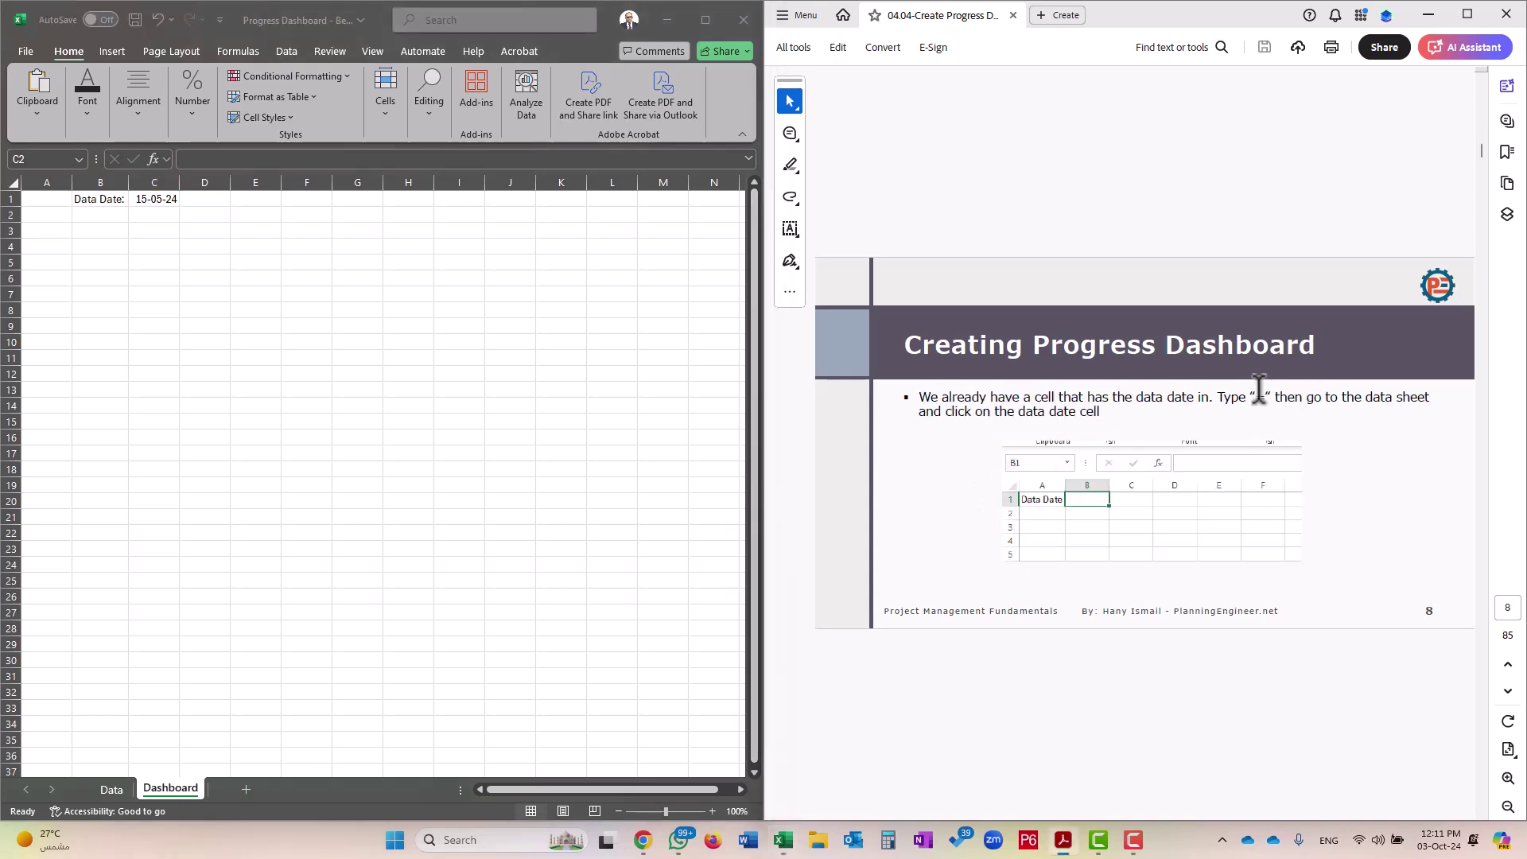
pyautogui.click(1108, 535)
pyautogui.scroll(-1, 1169, 509)
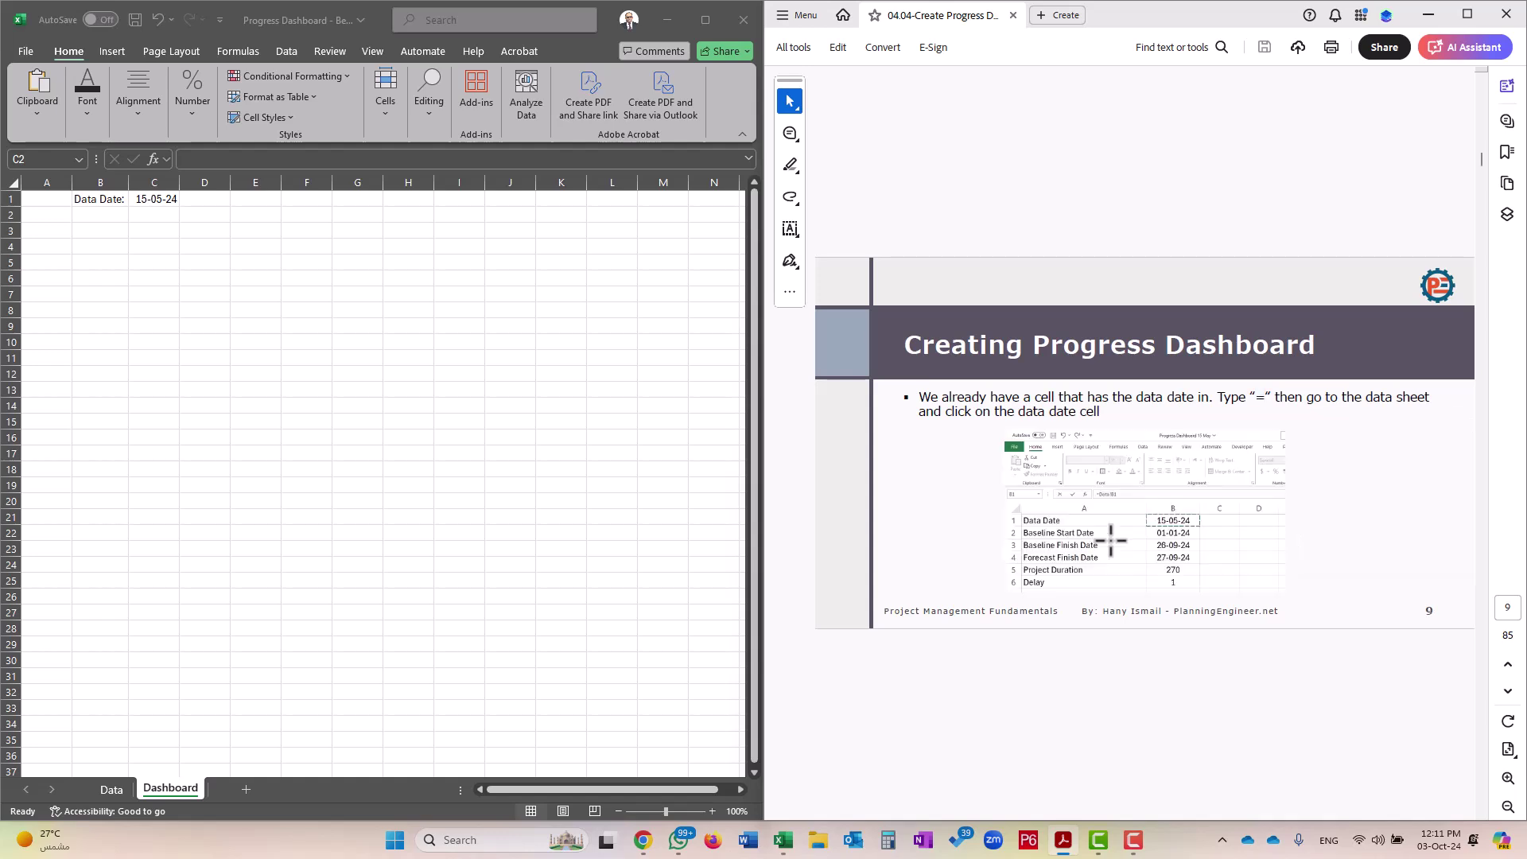
pyautogui.scroll(-1, 1161, 521)
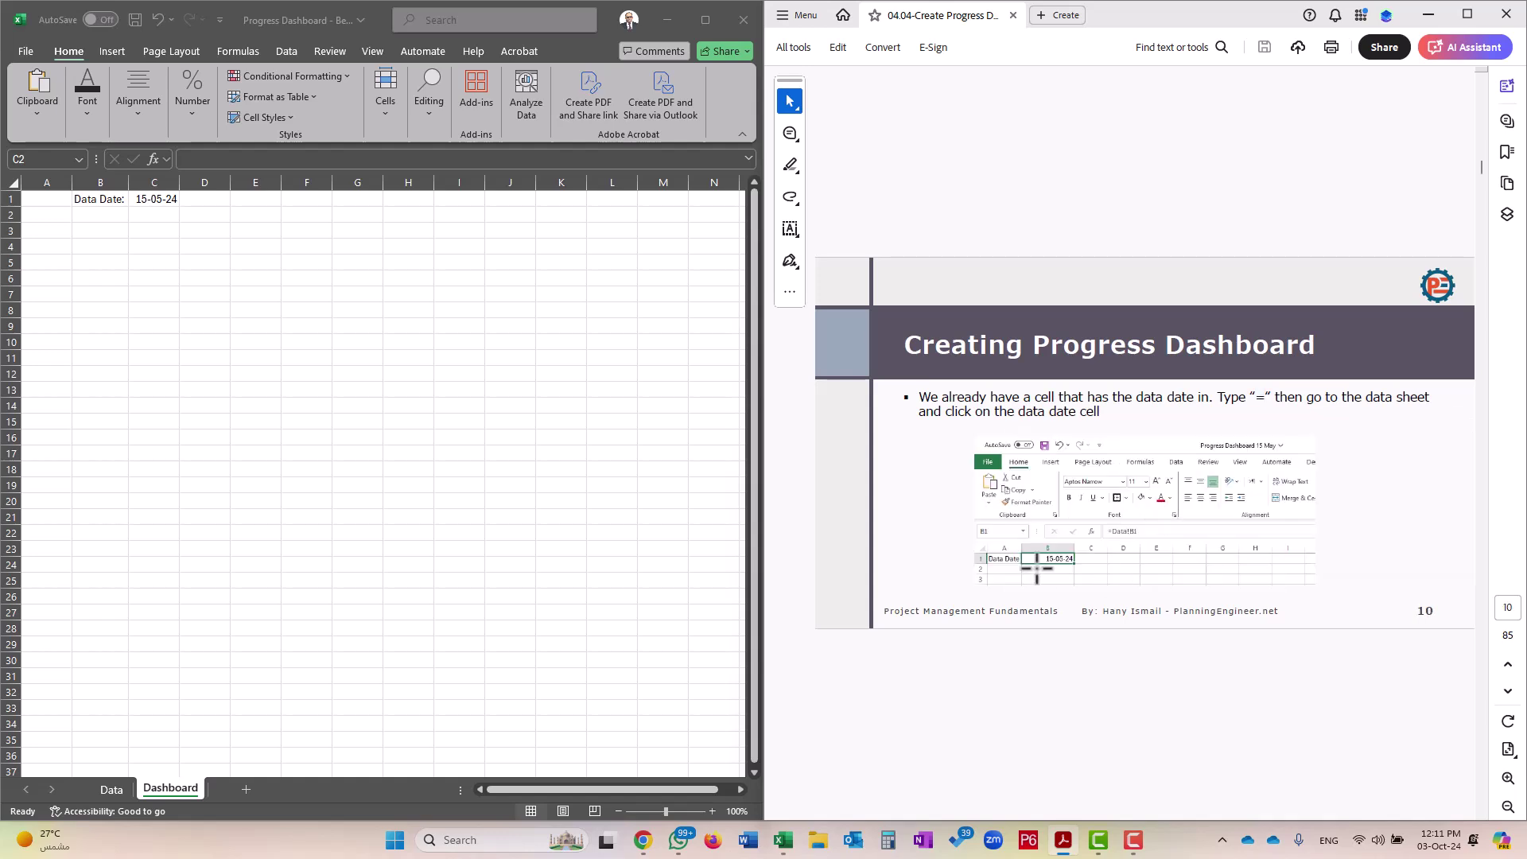
pyautogui.scroll(-1, 1042, 557)
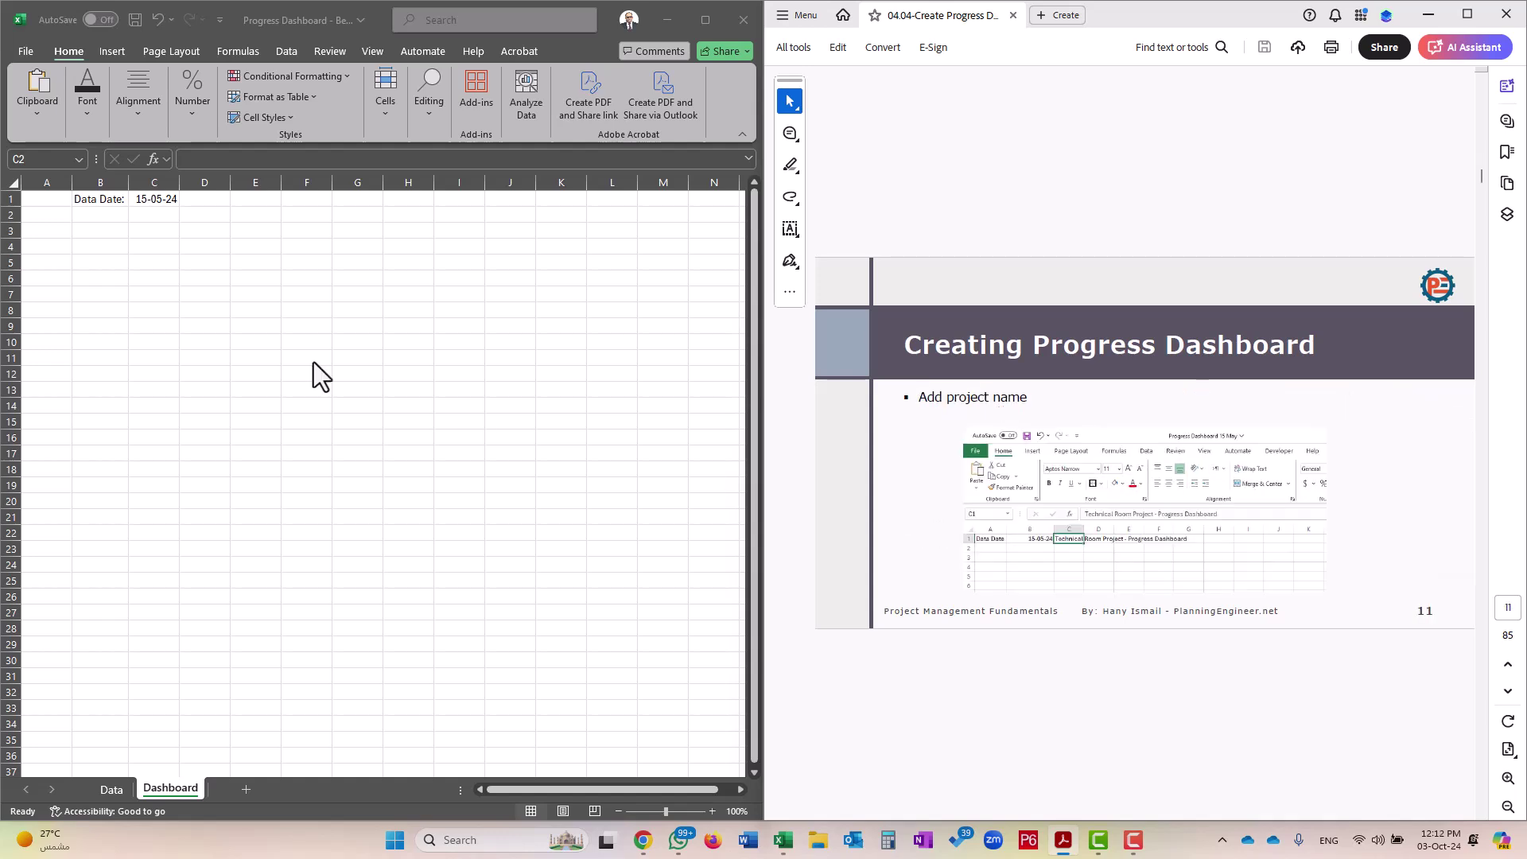
# Enter the project name "Our Project Name" in cell D1 of the Dashboard sheet
pyautogui.click(213, 199)
pyautogui.write('Our Project Name')
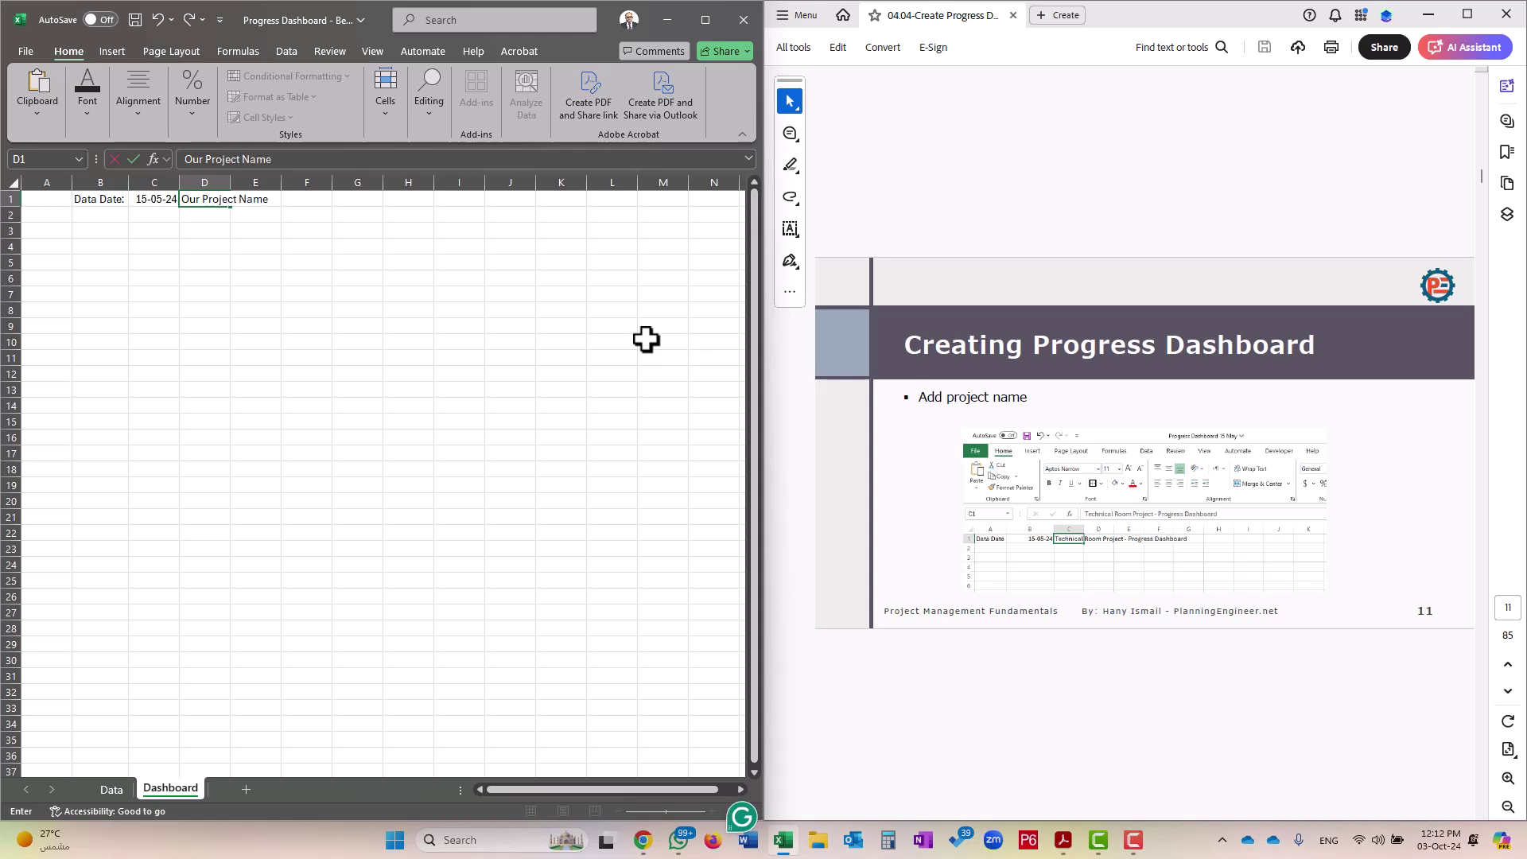
pyautogui.press('Return')
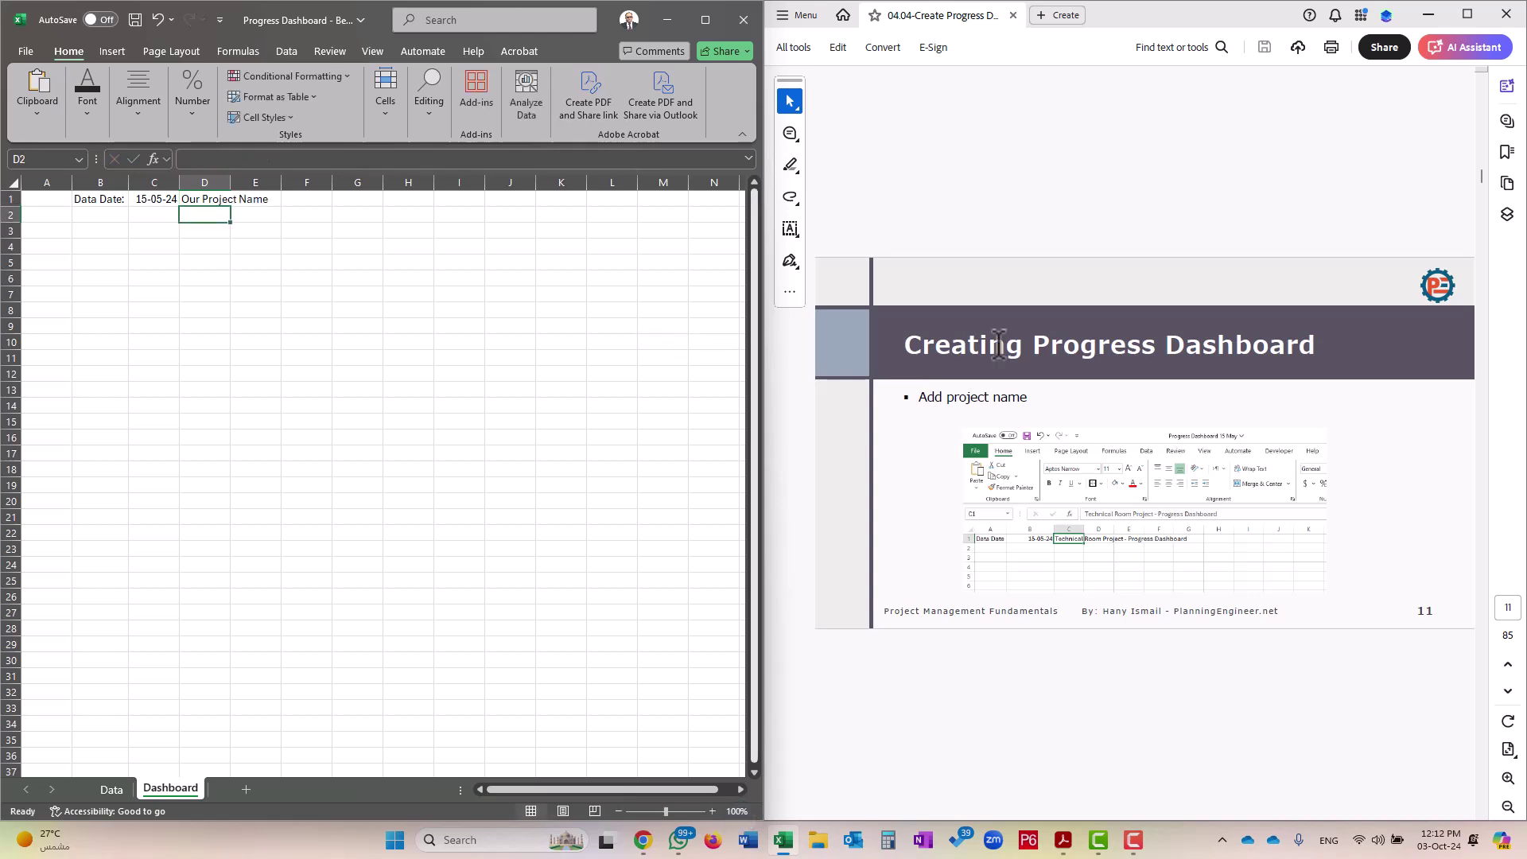
# Continue to the guide's slide on merging the name cells and merge D1:H1 on the Dashboard sheet
pyautogui.press('pagedown')
pyautogui.press('pageup')
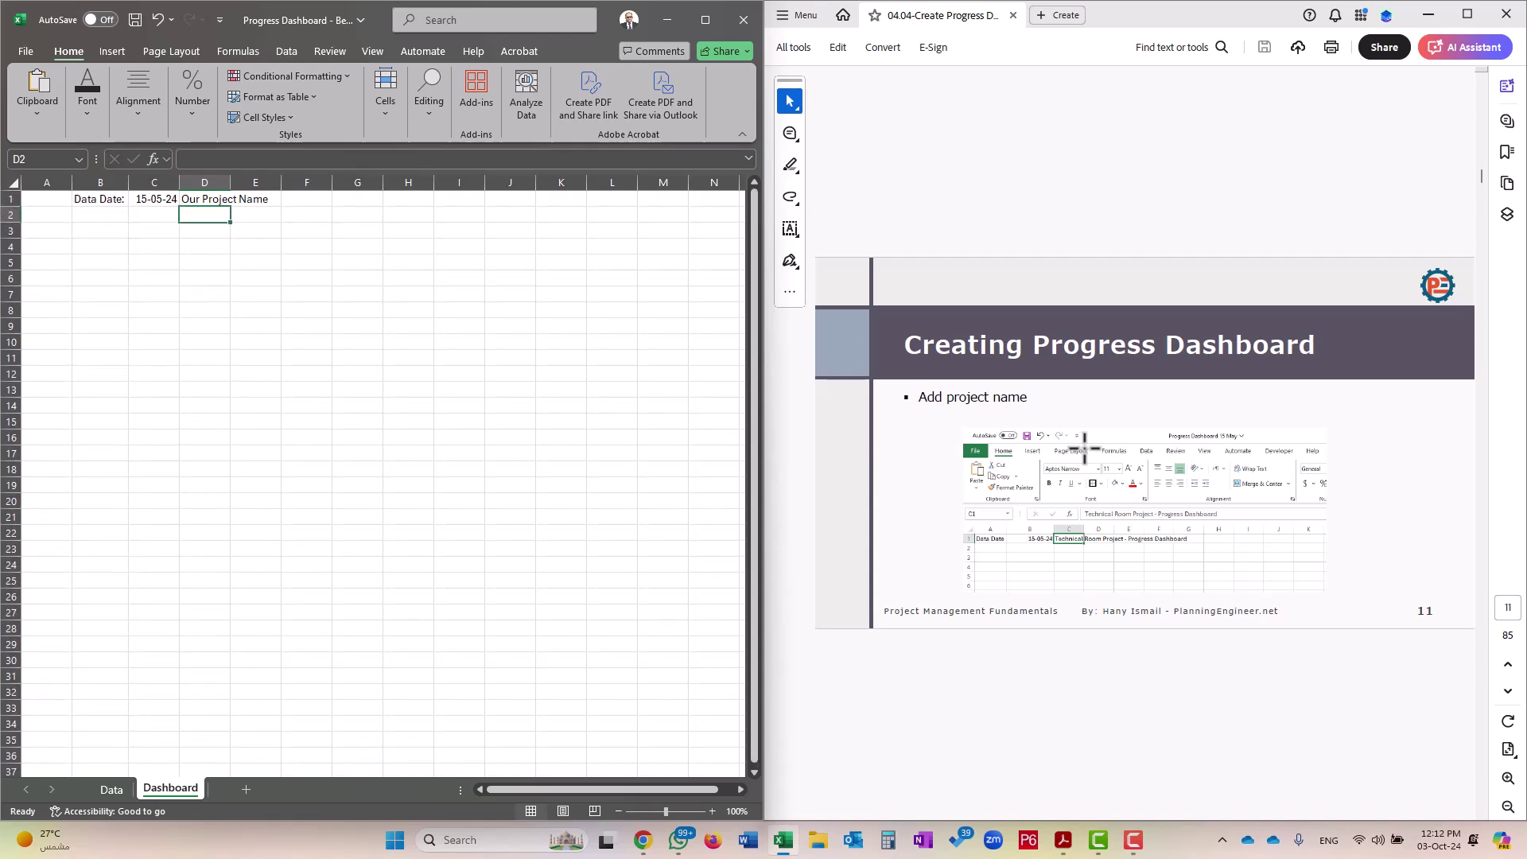
pyautogui.click(1091, 216)
pyautogui.press('pagedown')
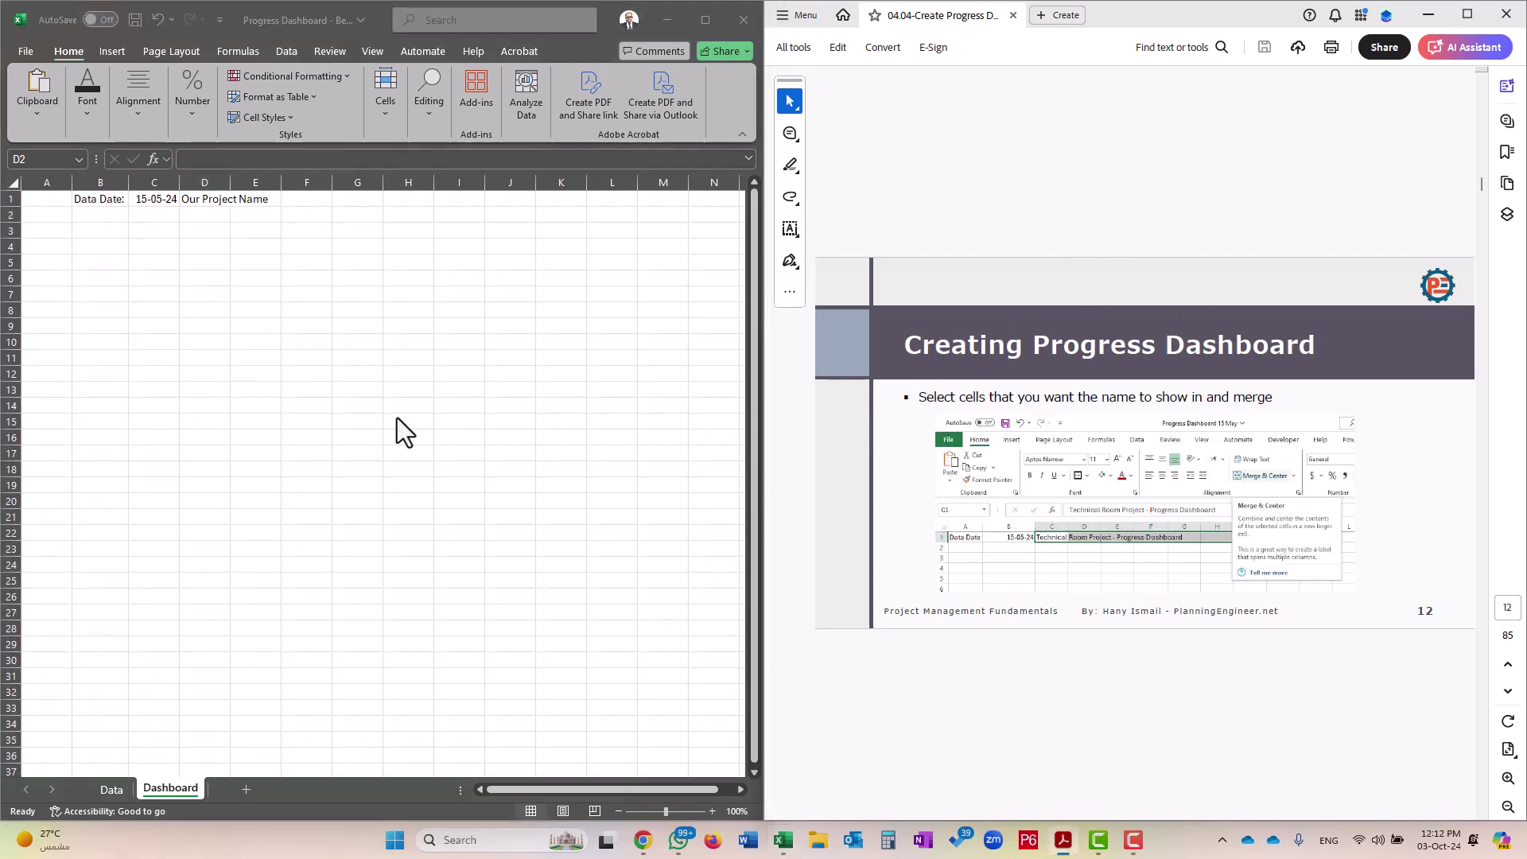
pyautogui.hotkey('alt', 'Tab')
pyautogui.moveTo(205, 200); pyautogui.dragTo(409, 199)
pyautogui.rightClick(409, 198)
pyautogui.moveTo(500, 509)
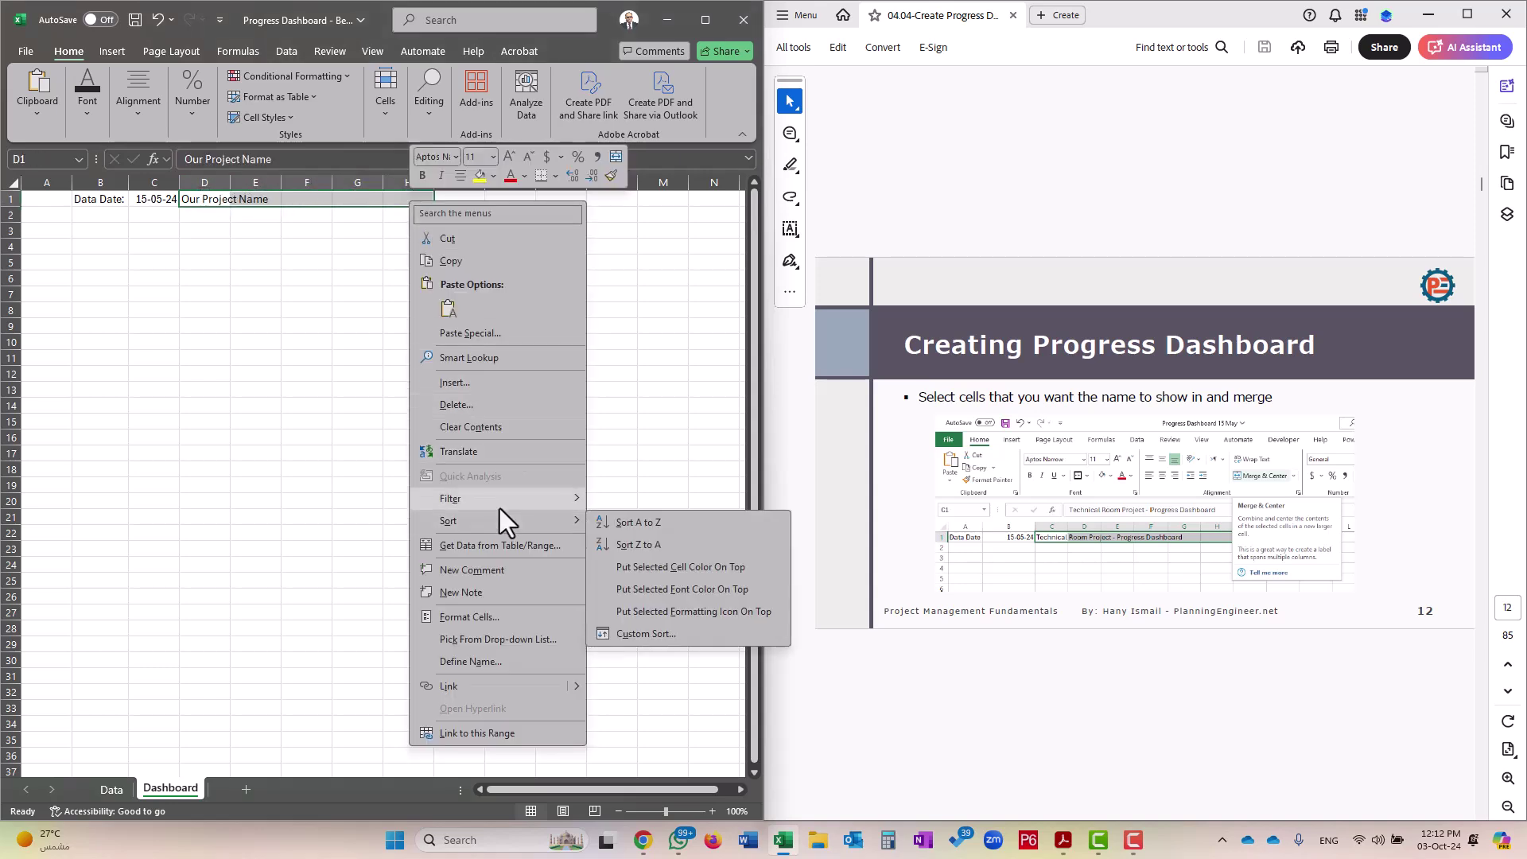
pyautogui.click(469, 617)
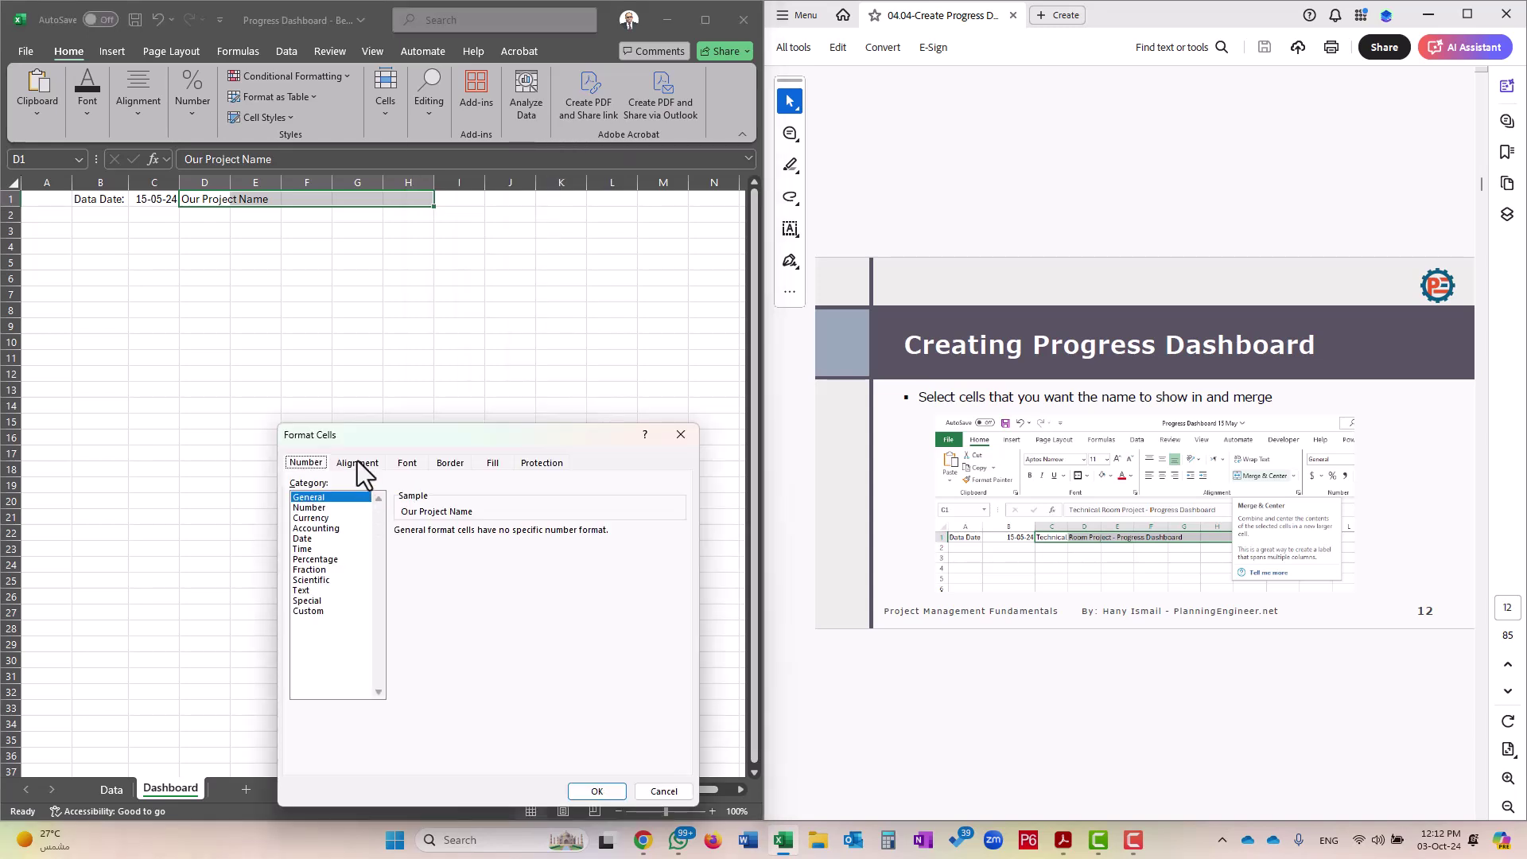
pyautogui.click(357, 463)
pyautogui.click(354, 631)
pyautogui.click(605, 794)
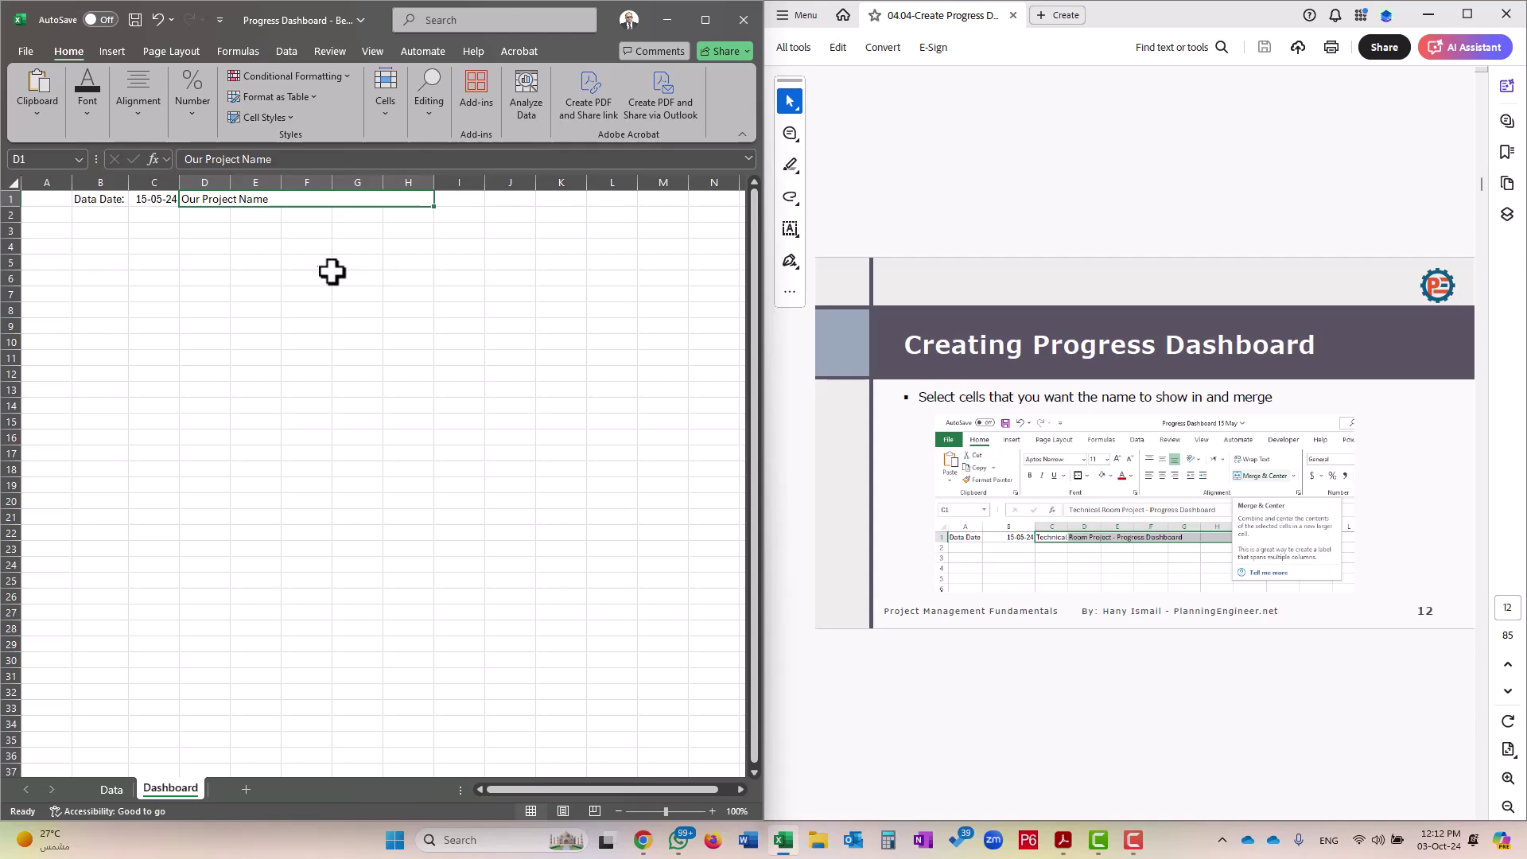
# Check the guide's merged-name example and center the project name horizontally in the merged cell D1:H1
pyautogui.click(1131, 697)
pyautogui.scroll(-1, 1125, 642)
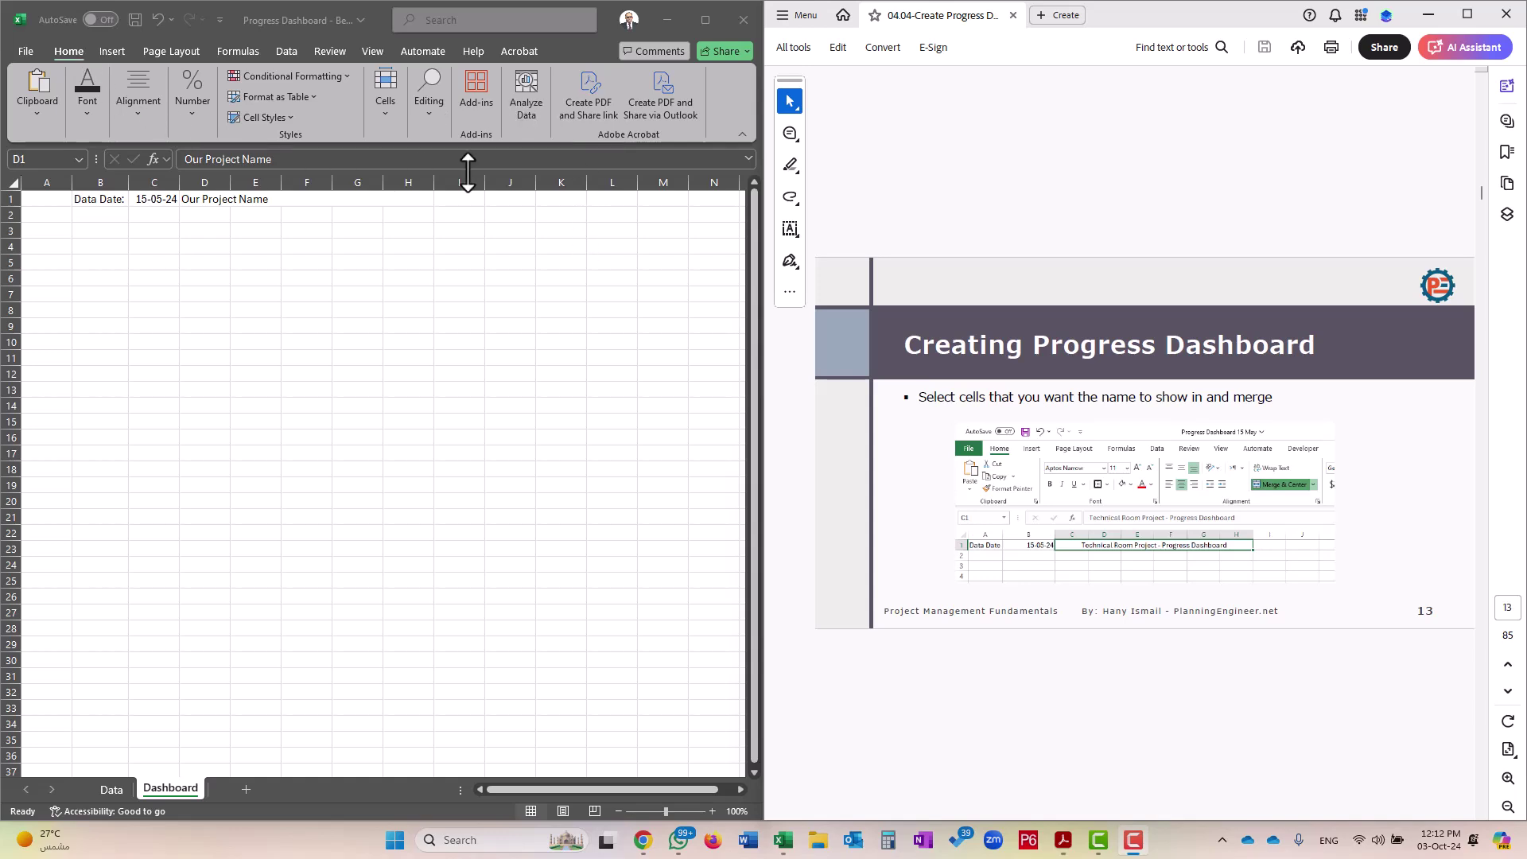
pyautogui.click(168, 113)
pyautogui.click(140, 117)
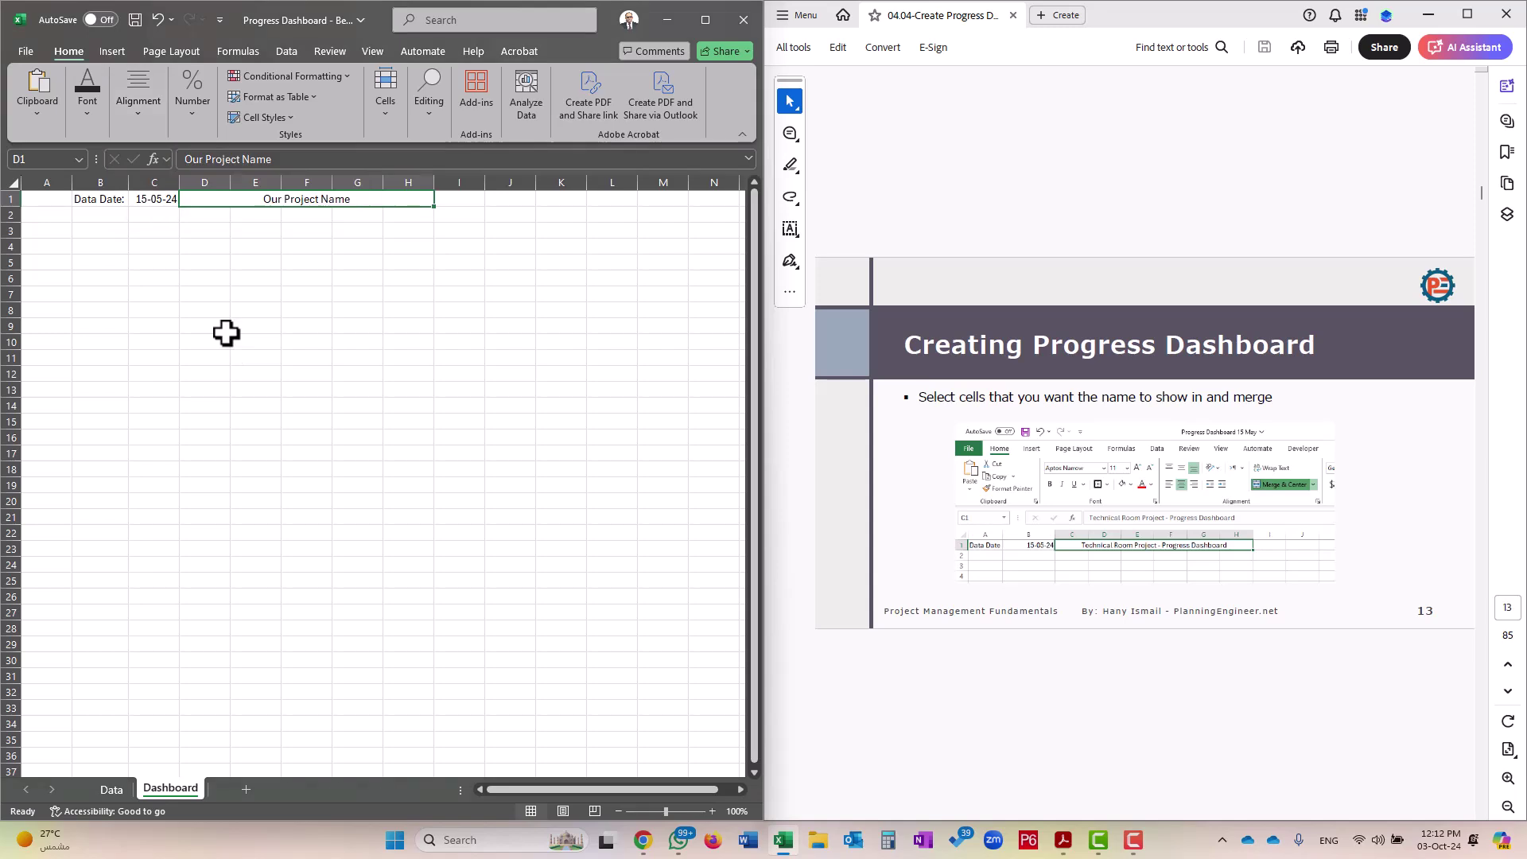
# Continue to the guide's slide on adding the project main information and enlarge it to 125% to read the example table
pyautogui.click(1217, 535)
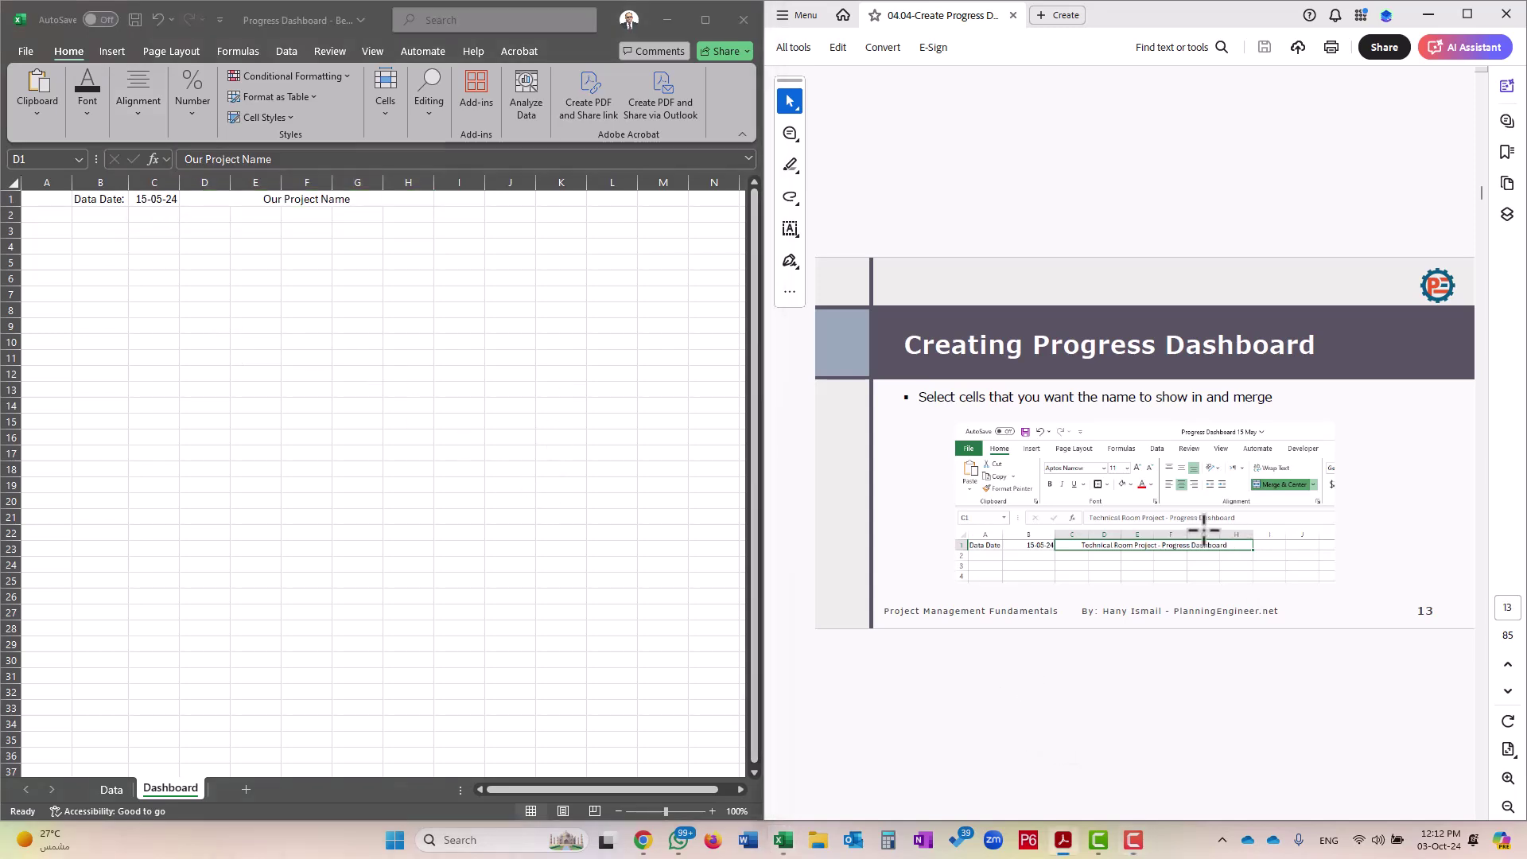
pyautogui.scroll(-1, 1198, 518)
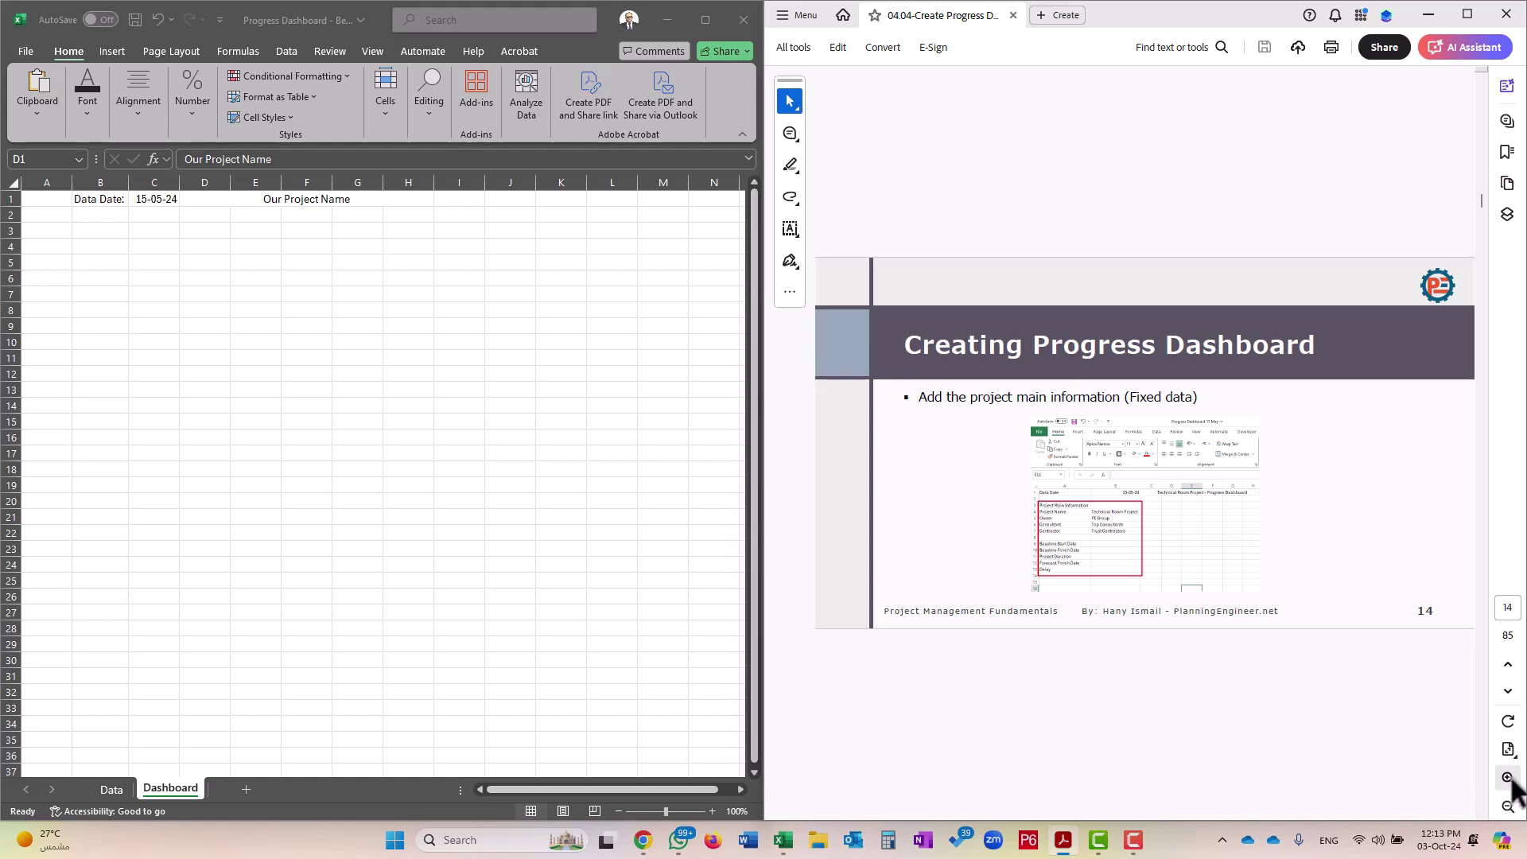
pyautogui.click(1509, 778)
pyautogui.click(1509, 778)
pyautogui.click(1509, 778)
pyautogui.click(1508, 778)
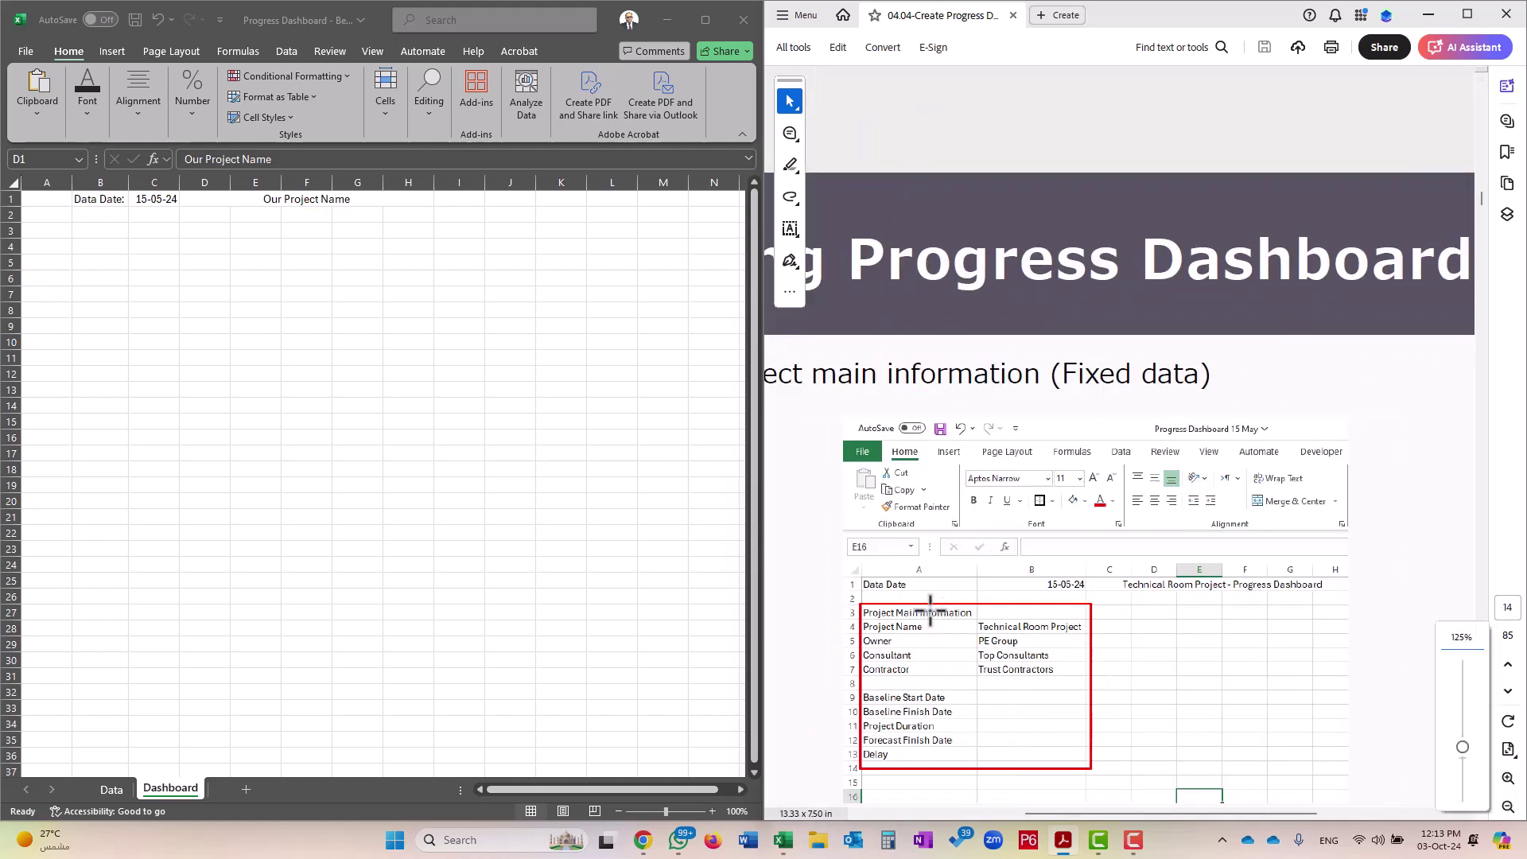
# Enter the section heading "Project Main Information" in cell B3 of the Dashboard sheet
pyautogui.click(98, 197)
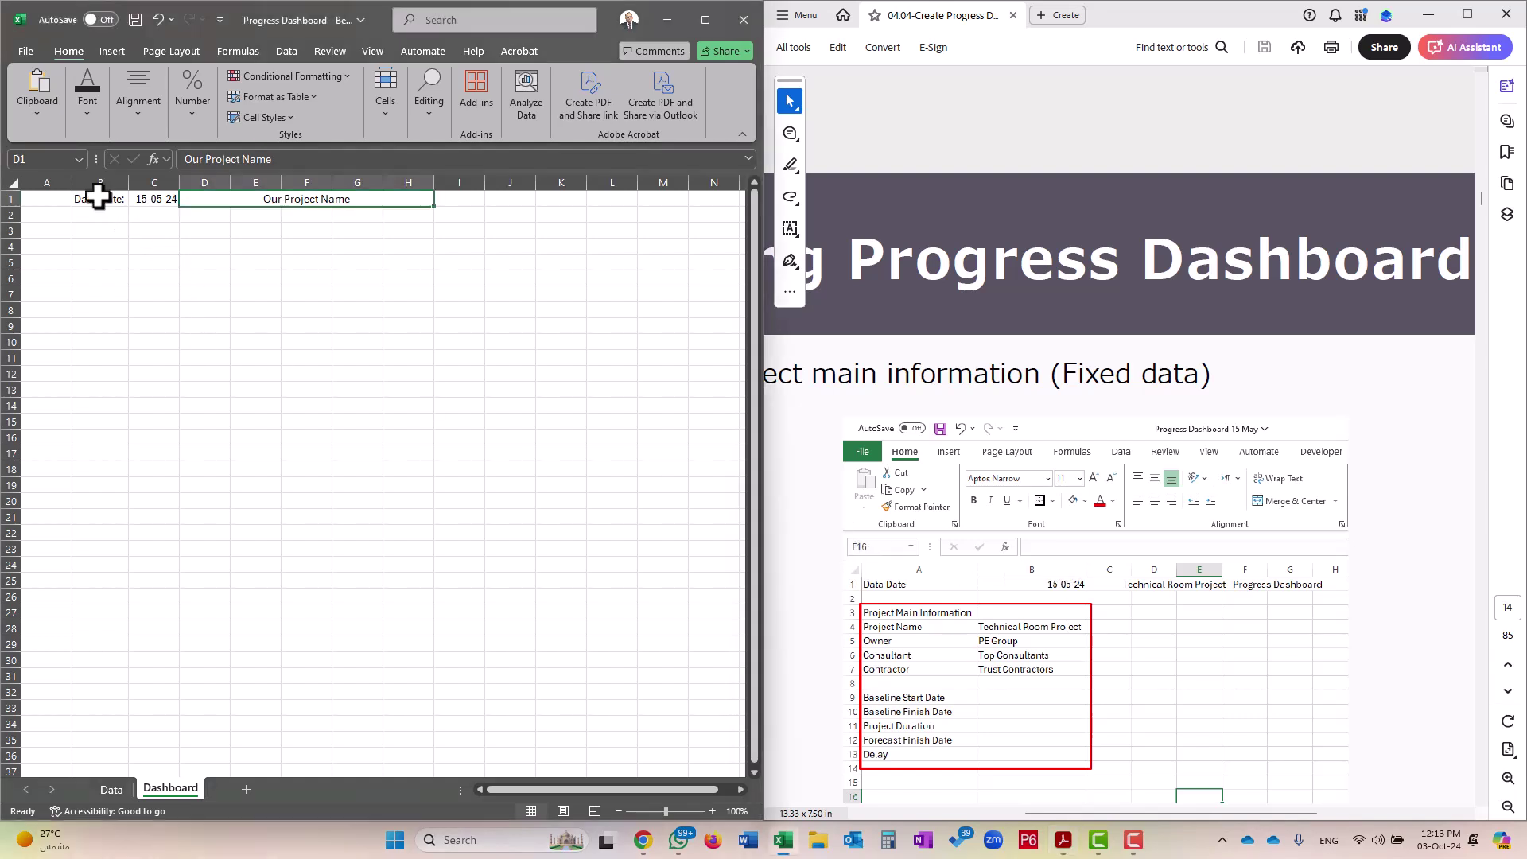
pyautogui.click(158, 198)
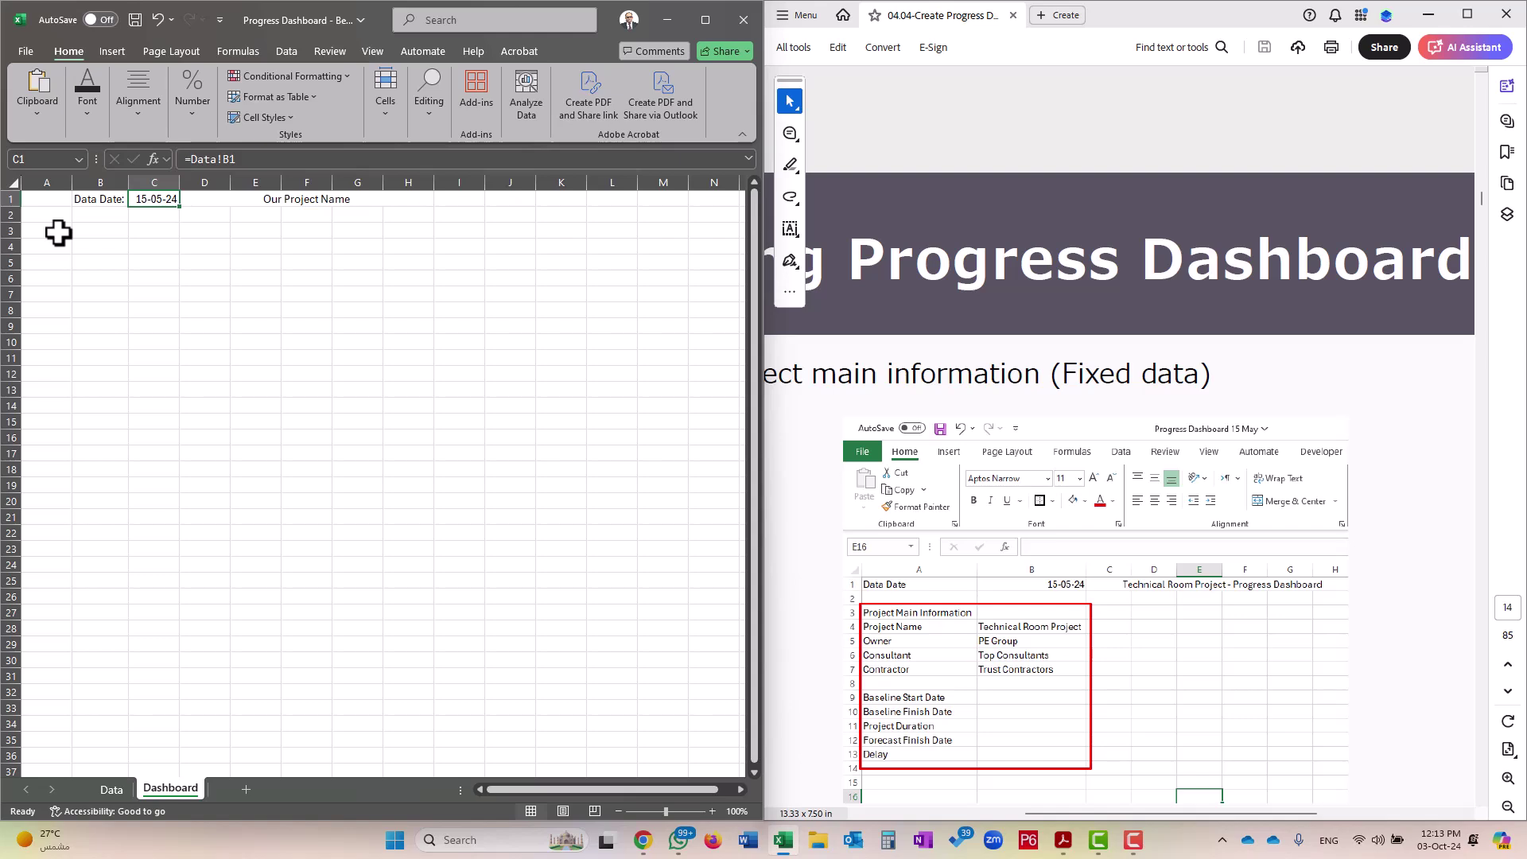
pyautogui.click(102, 231)
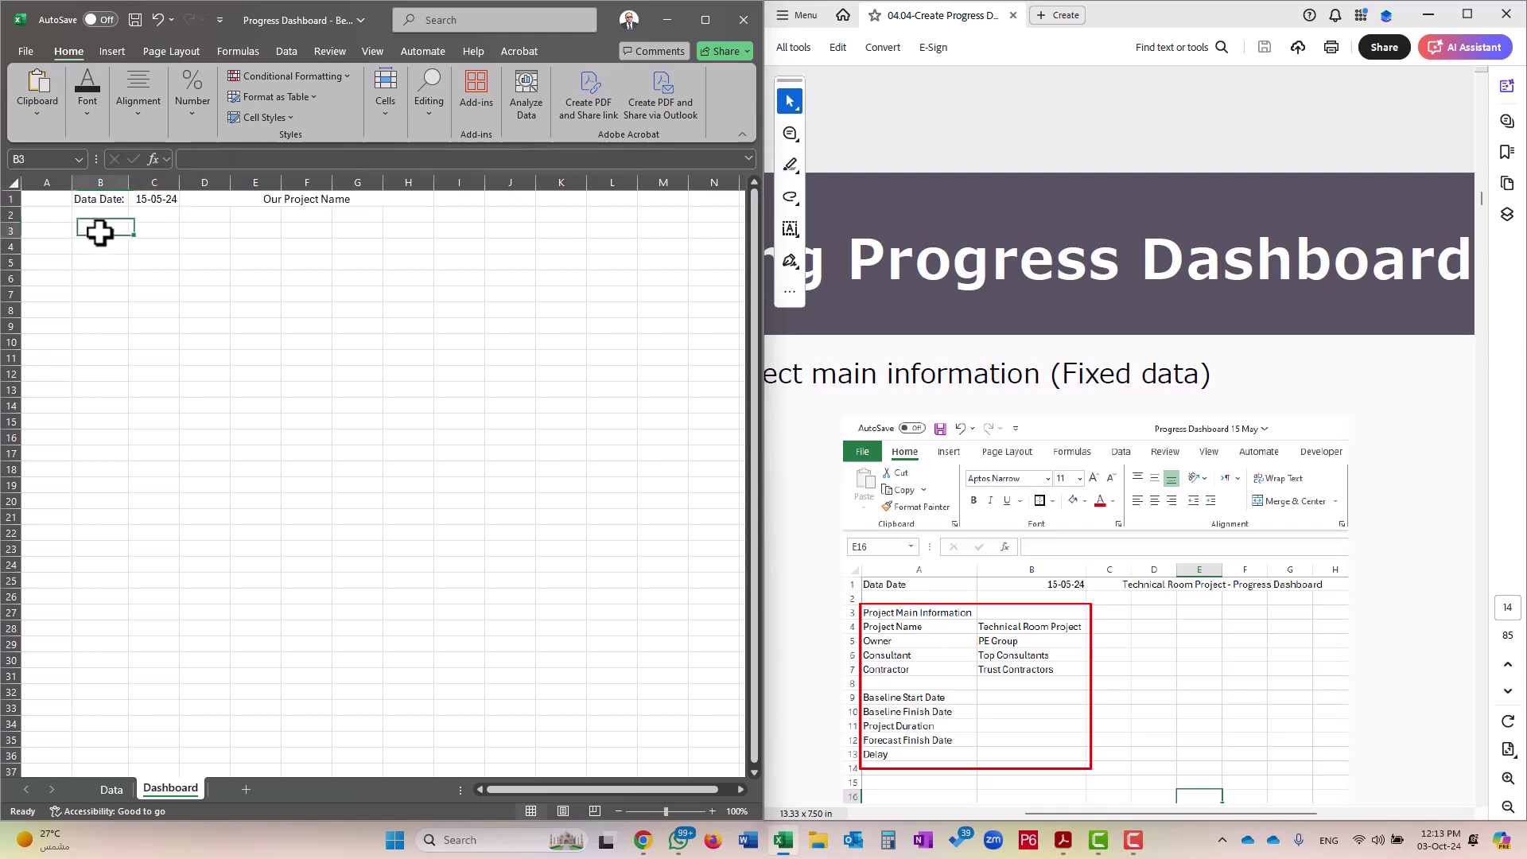
pyautogui.write('P')
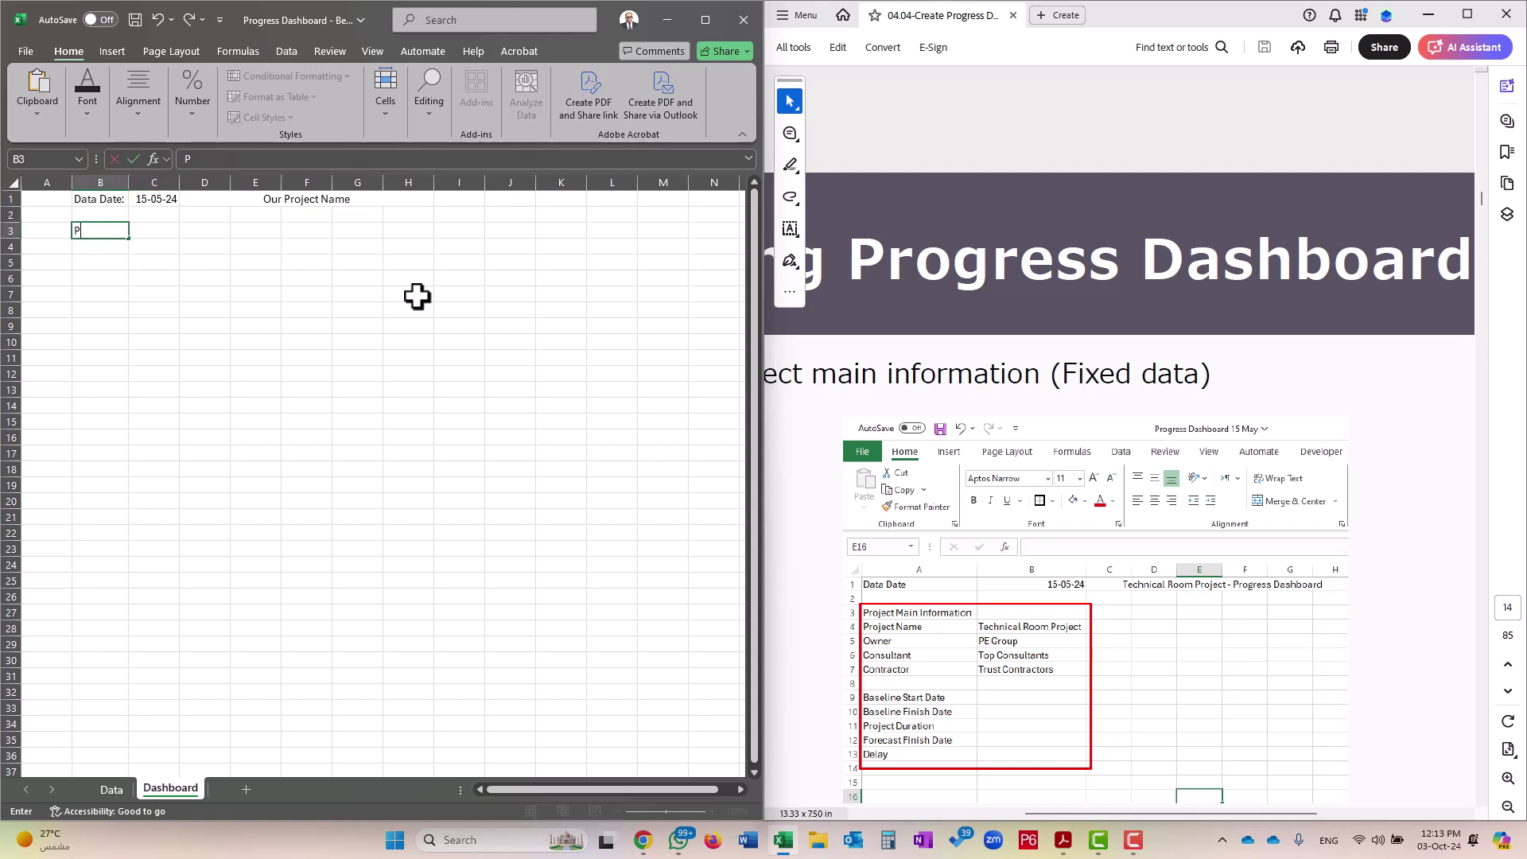
pyautogui.write('roject Main Informa')
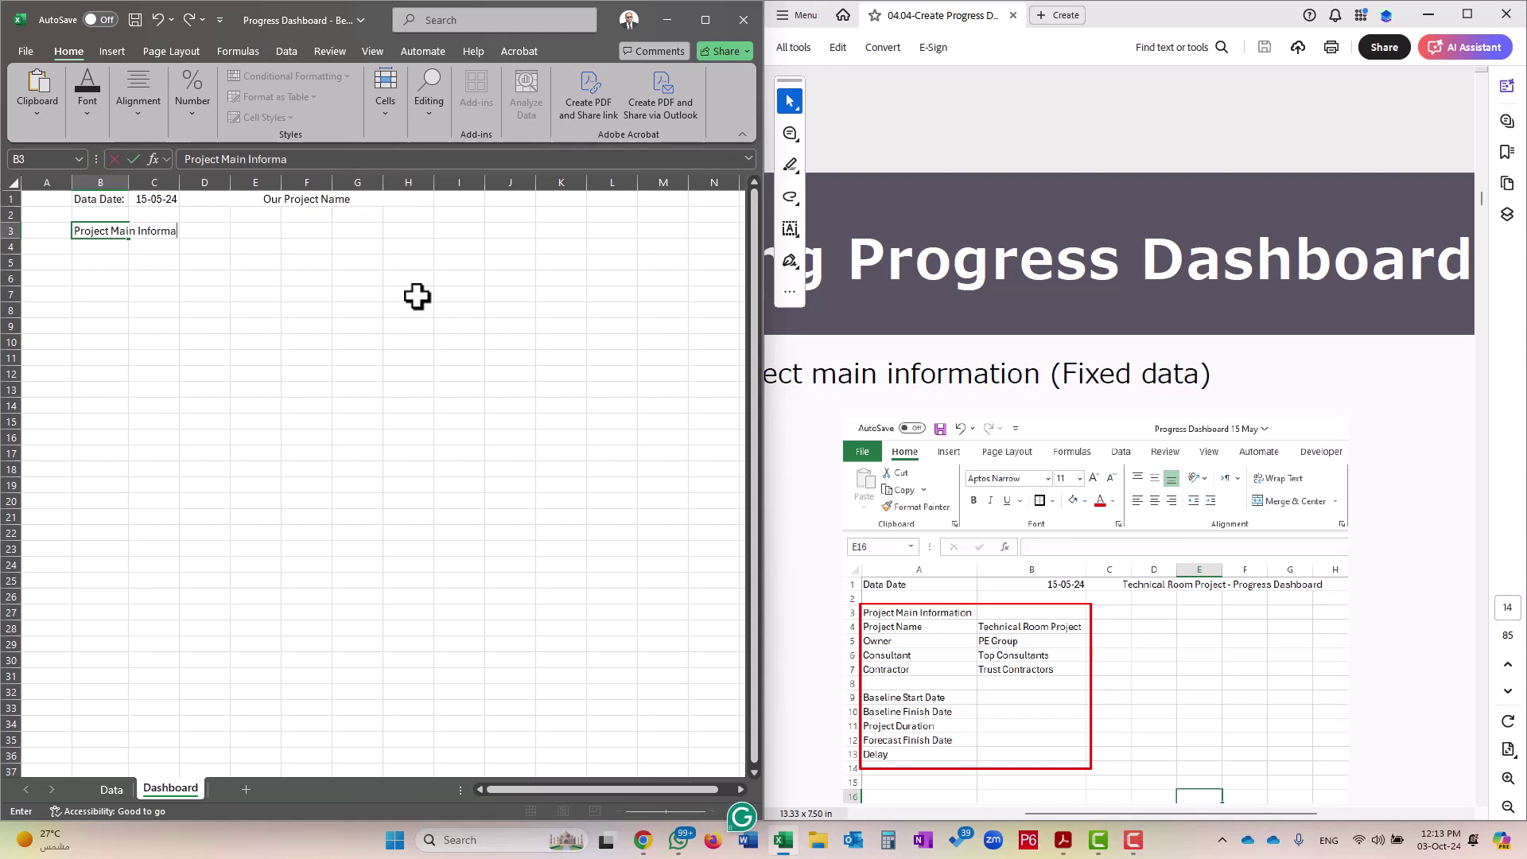
pyautogui.write('tion')
pyautogui.press('Return')
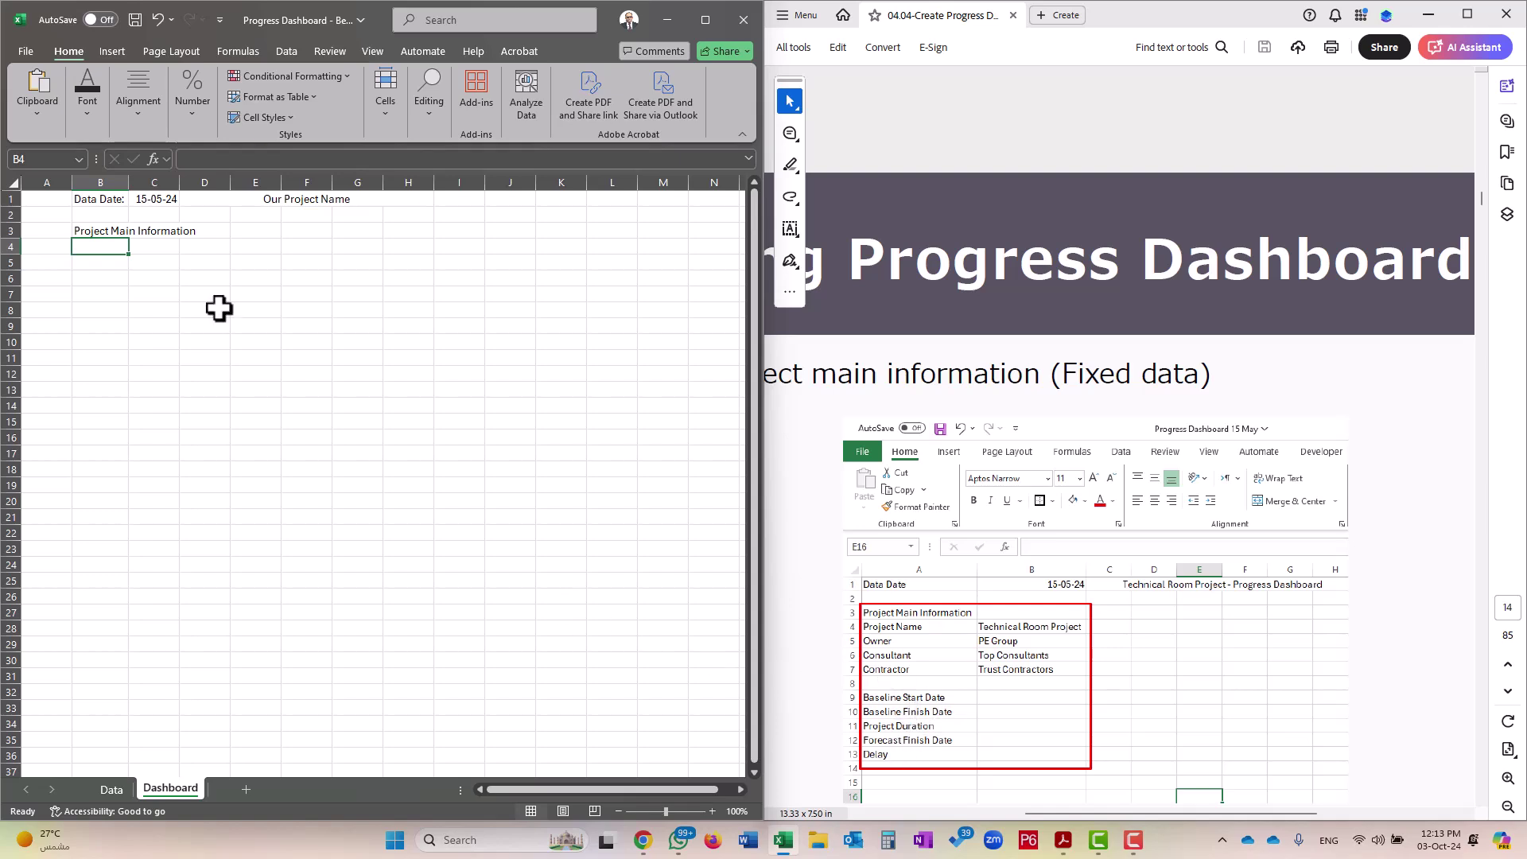
# Enter the labels "Project Name:", "Owner:", "Consultant" and "Contractor:" in cells B4 to B7
pyautogui.write('Project N')
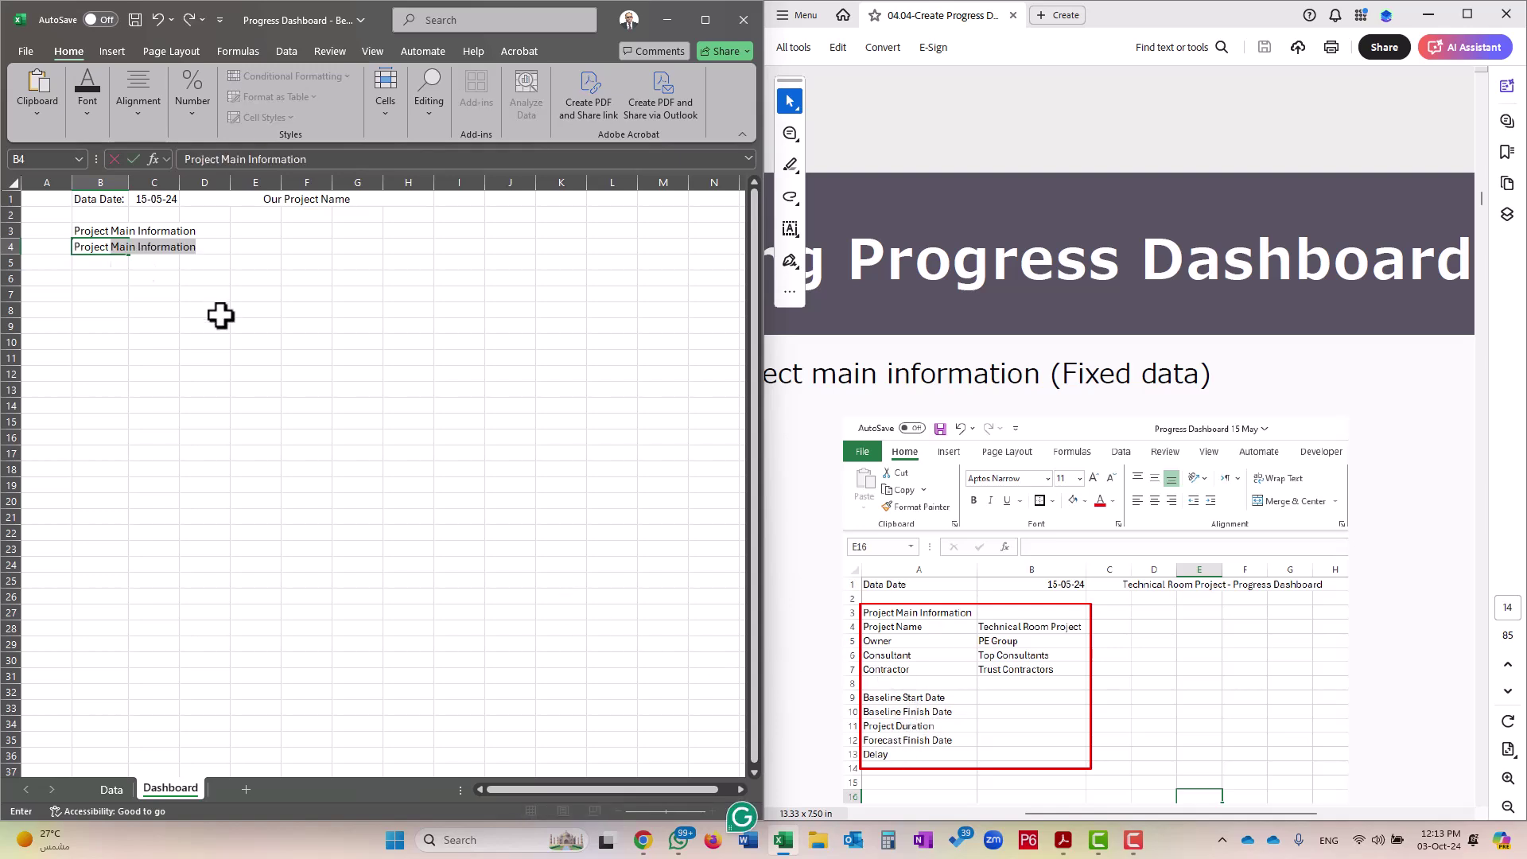
pyautogui.write('ame:')
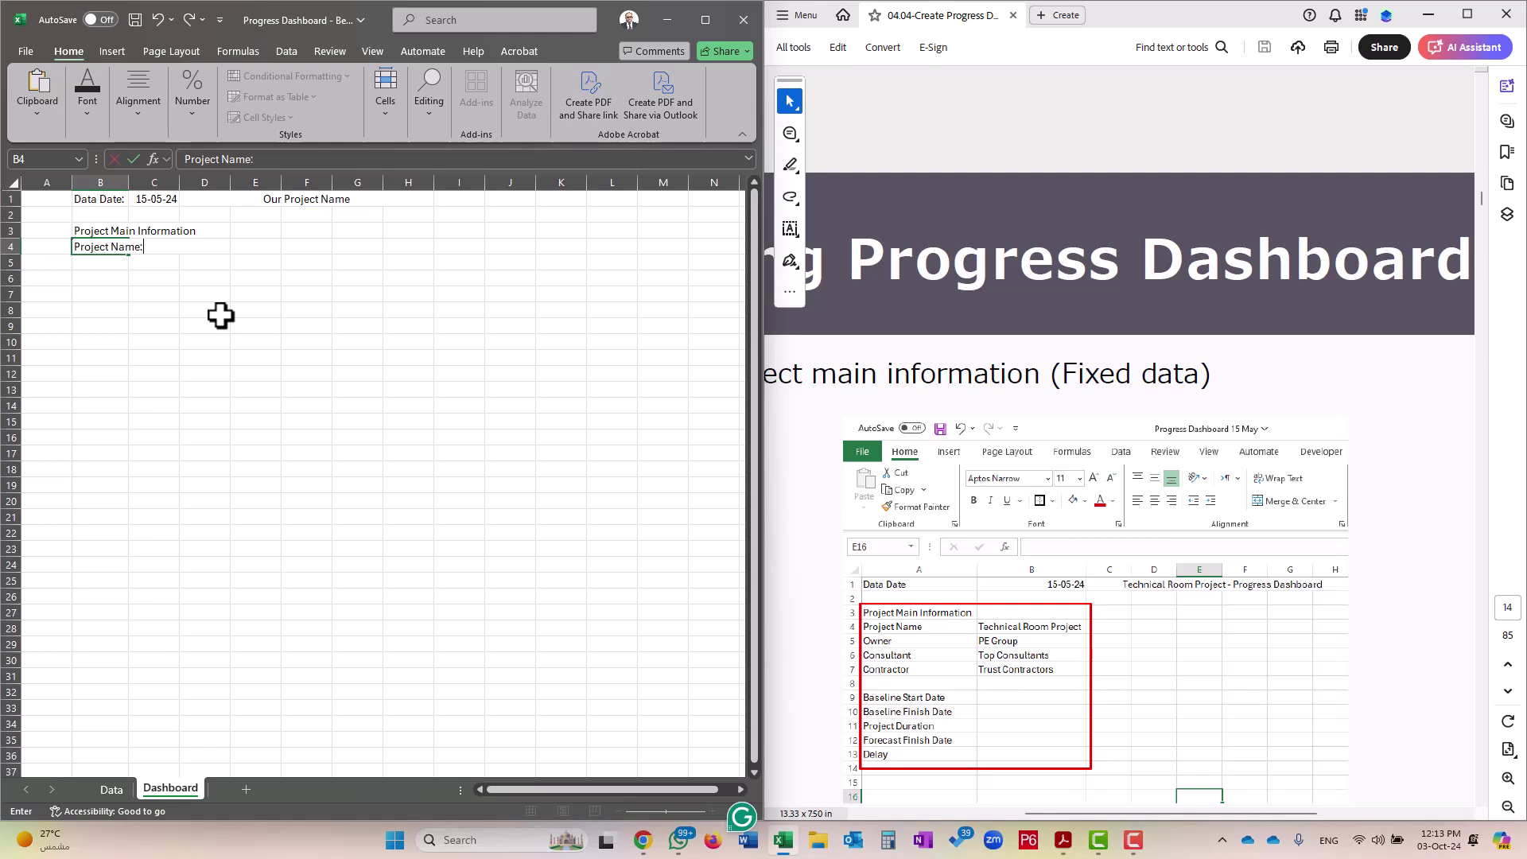
pyautogui.press('Return')
pyautogui.write('Own')
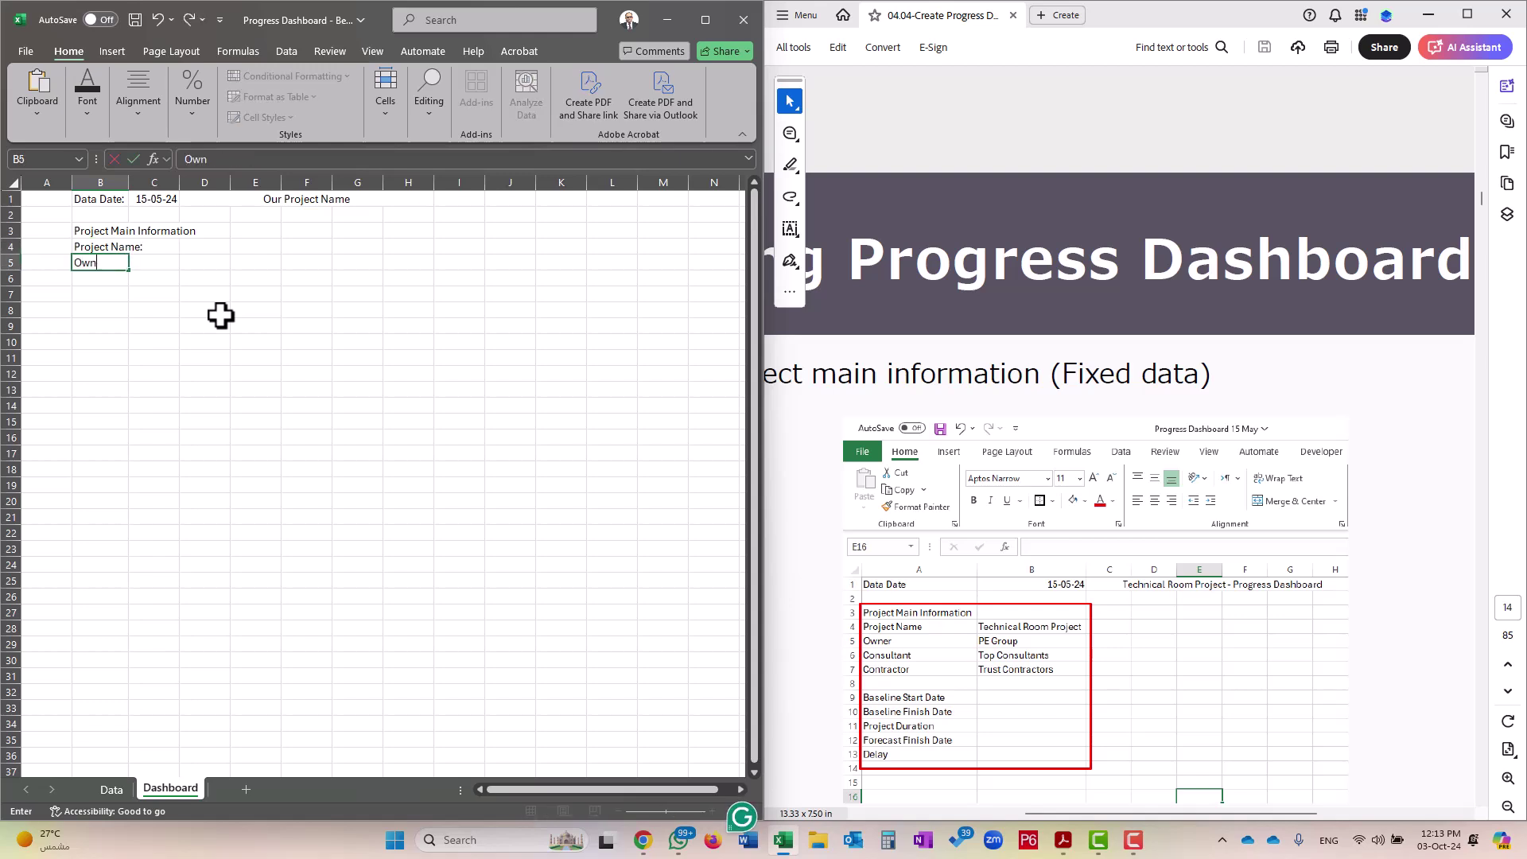
pyautogui.write('er:')
pyautogui.press('Return')
pyautogui.write('Consultant')
pyautogui.press('Return')
pyautogui.write('Contractor:')
pyautogui.press('Return')
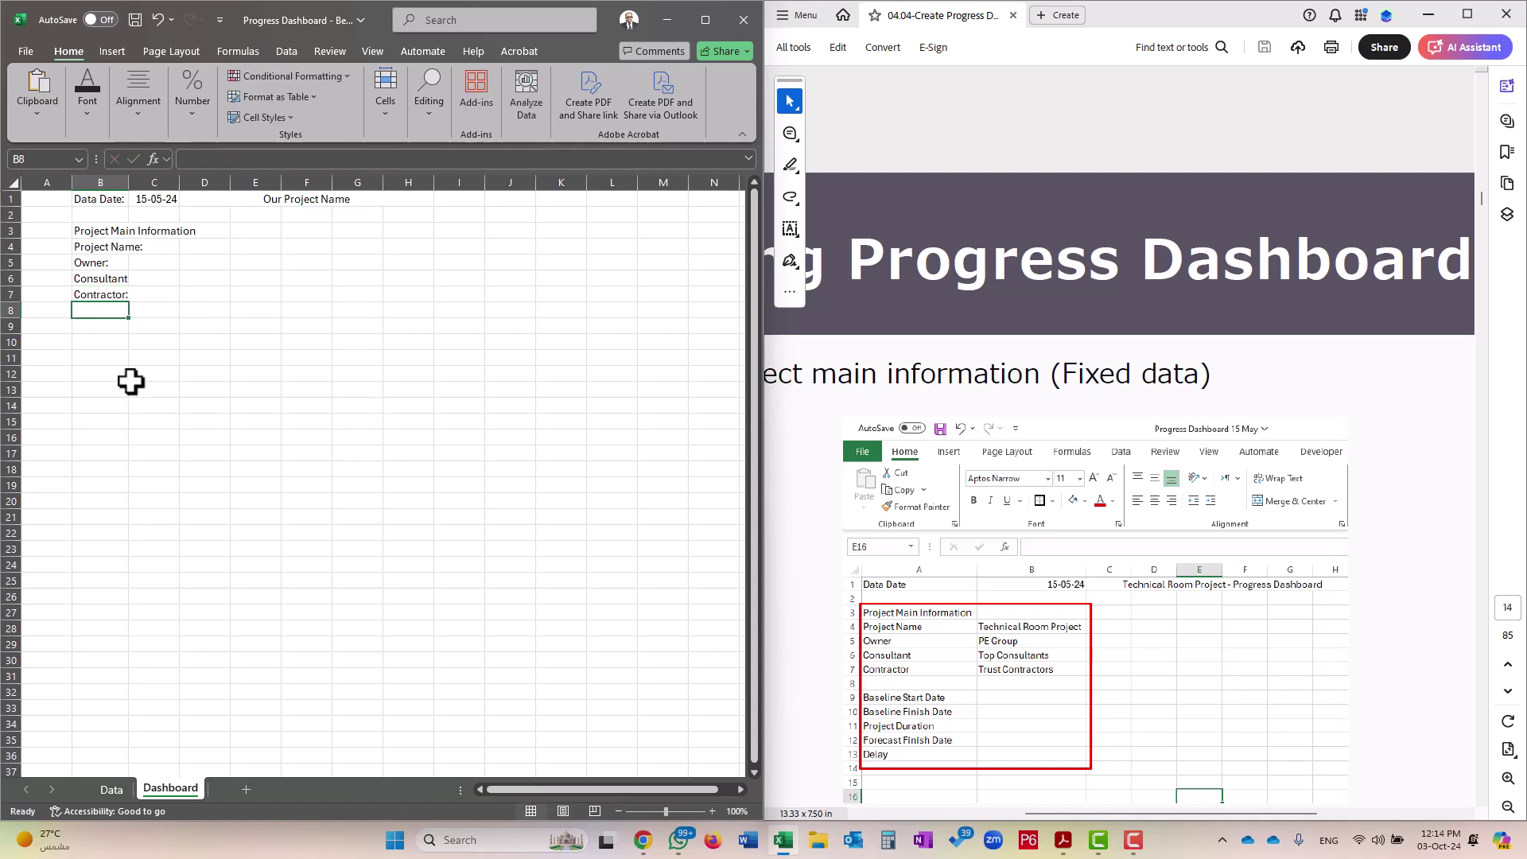
# Copy the labels from Baseline Start Date to Delay (A2:A6) on the Data sheet into the Dashboard sheet starting at B9
pyautogui.click(97, 326)
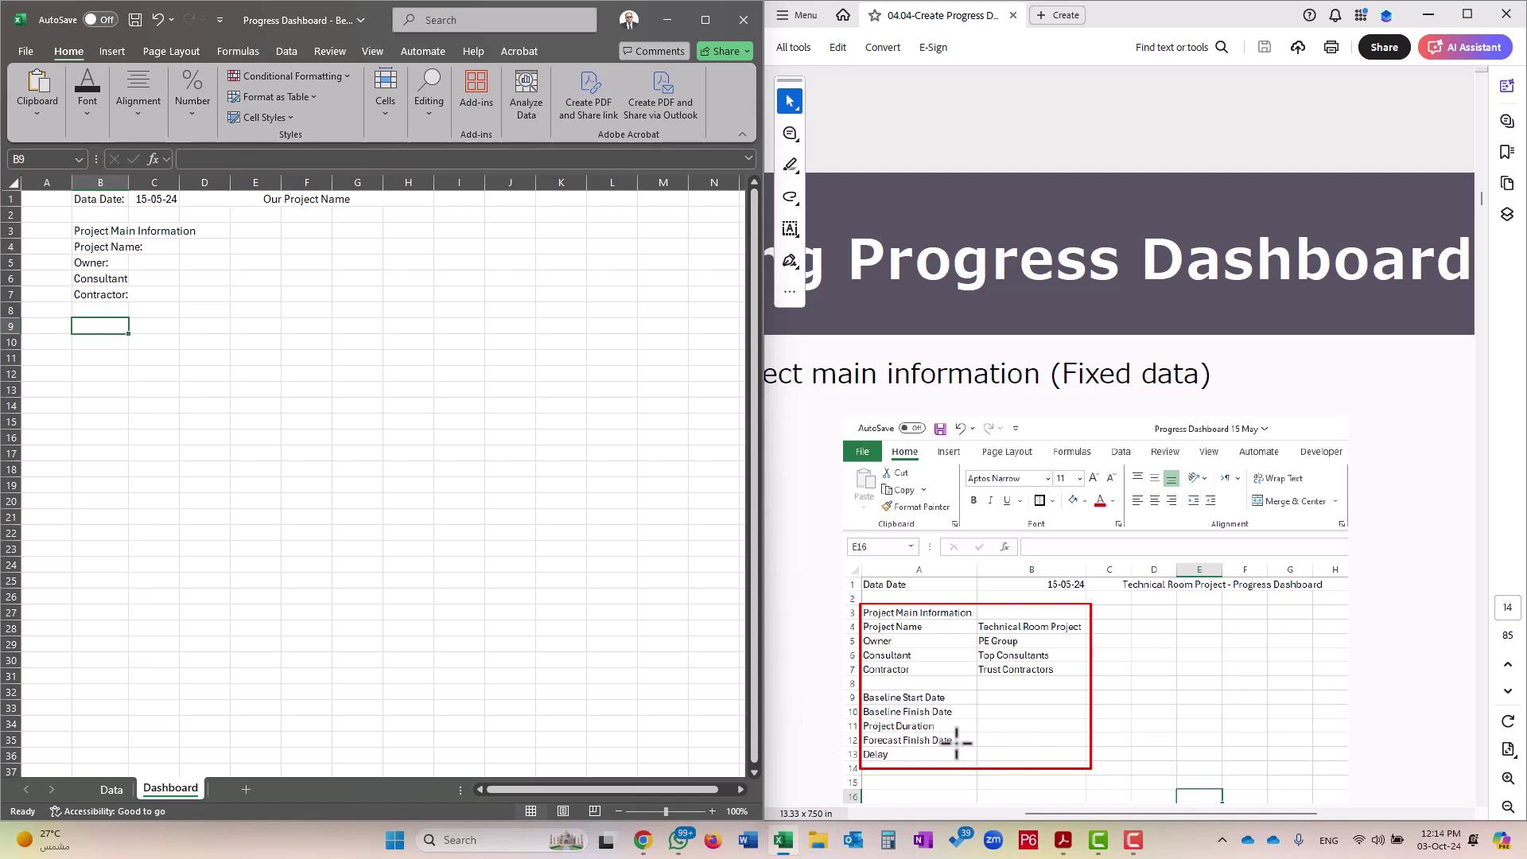
pyautogui.click(112, 790)
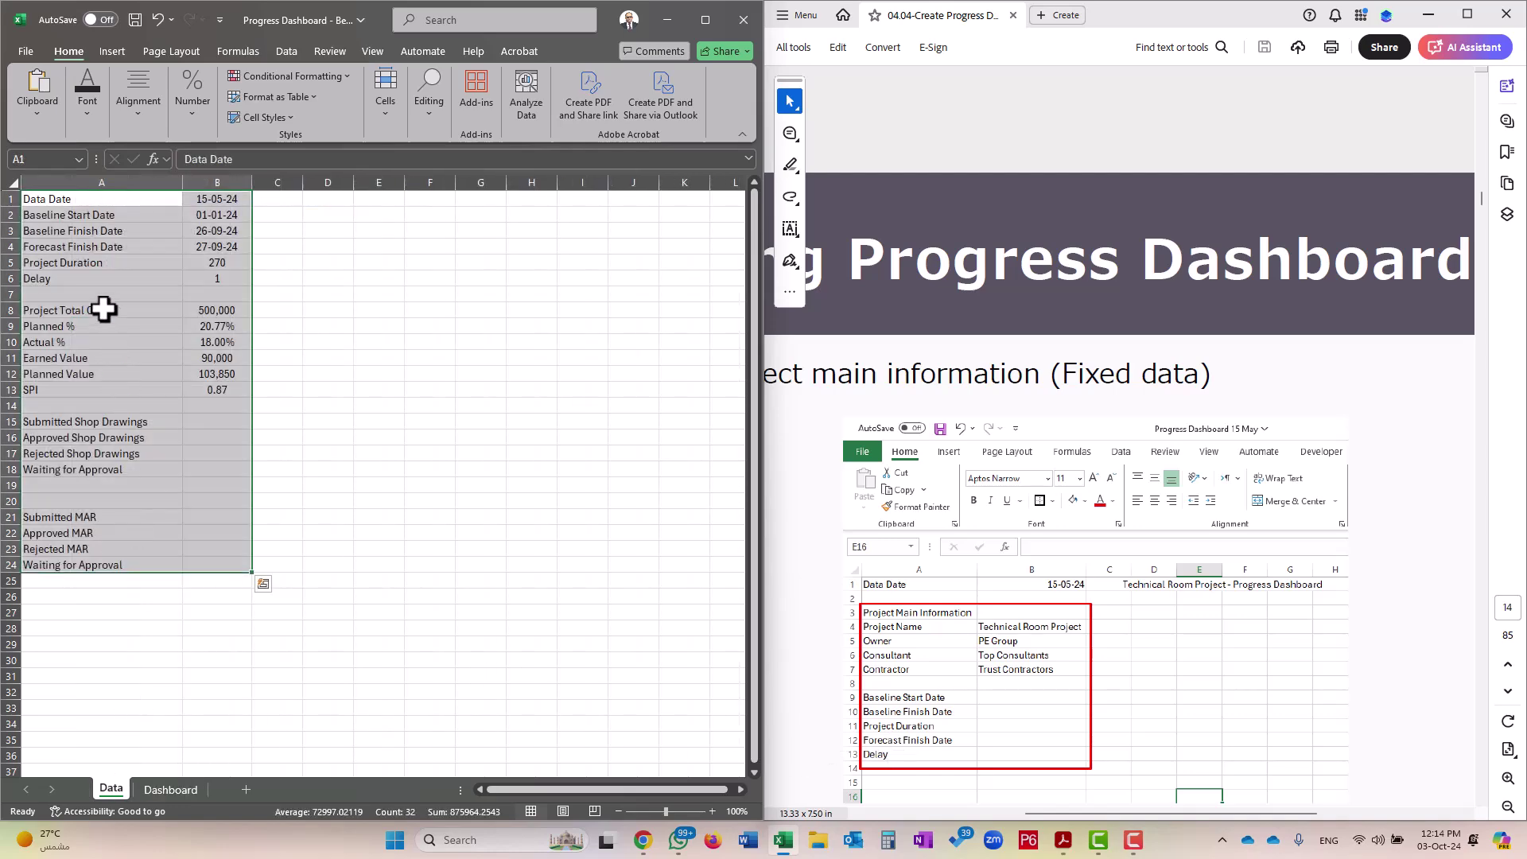
pyautogui.moveTo(93, 216); pyautogui.dragTo(81, 274)
pyautogui.rightClick(81, 274)
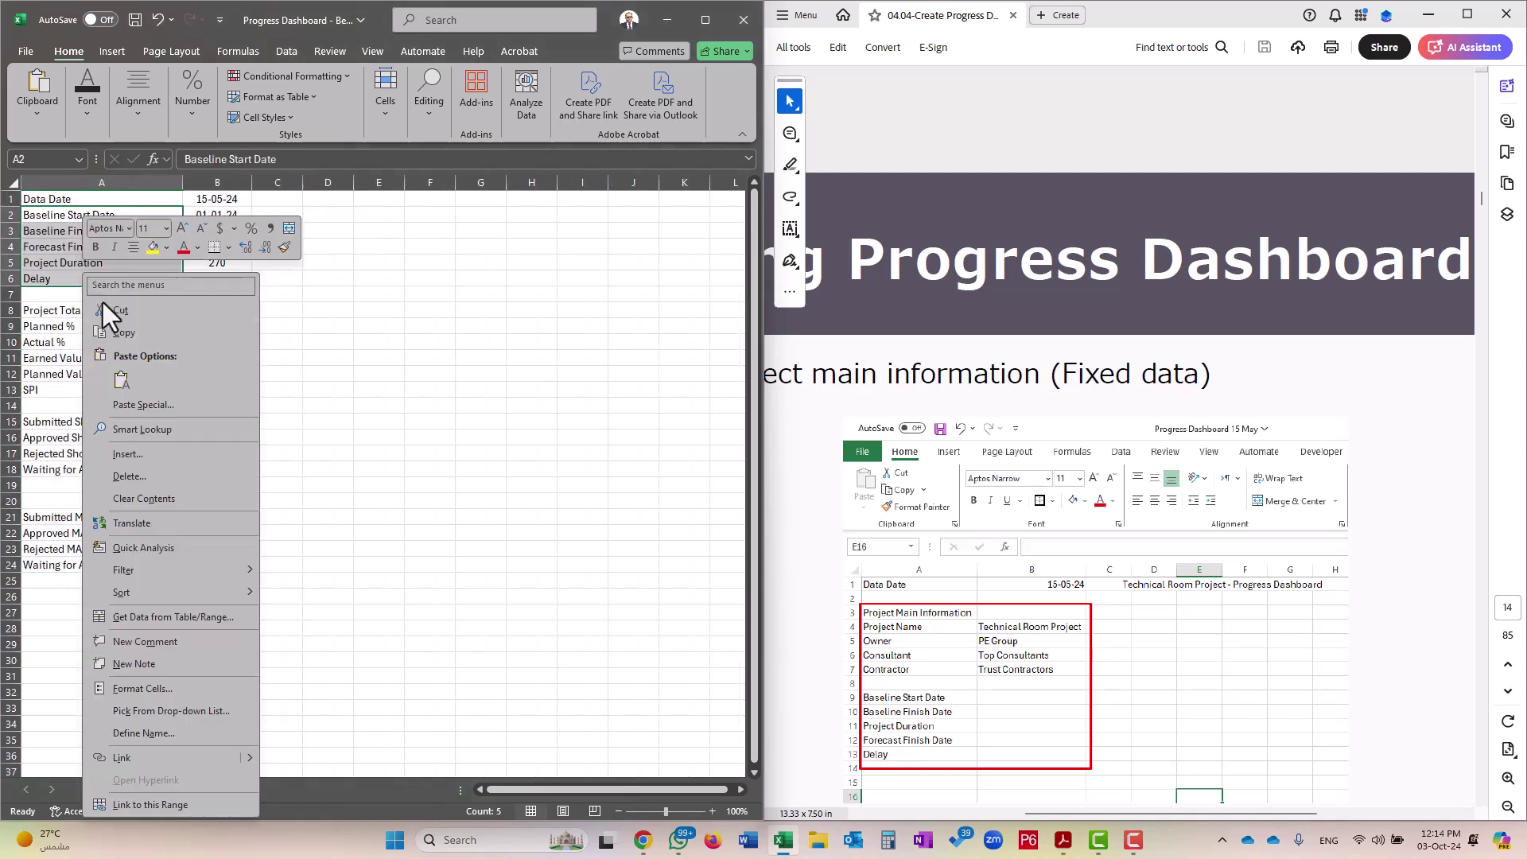
pyautogui.click(123, 332)
pyautogui.click(171, 788)
pyautogui.rightClick(102, 327)
pyautogui.press('Escape')
pyautogui.hotkey('ctrl', 'v')
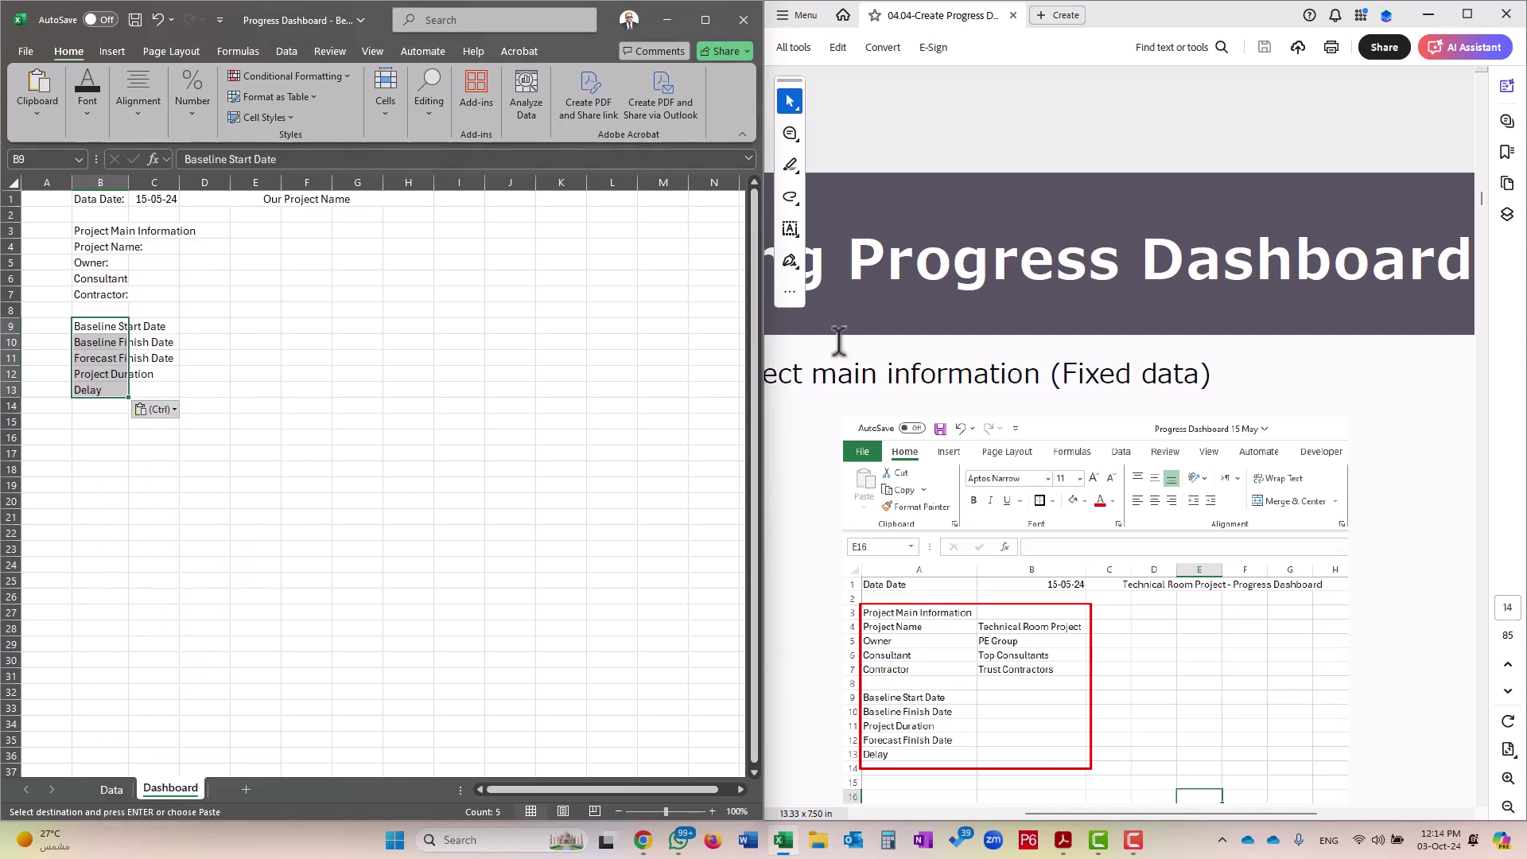
# Continue to the guide's slide on getting dates and durations from the Data sheet, and fit Dashboard column B to its longest label
pyautogui.click(1507, 806)
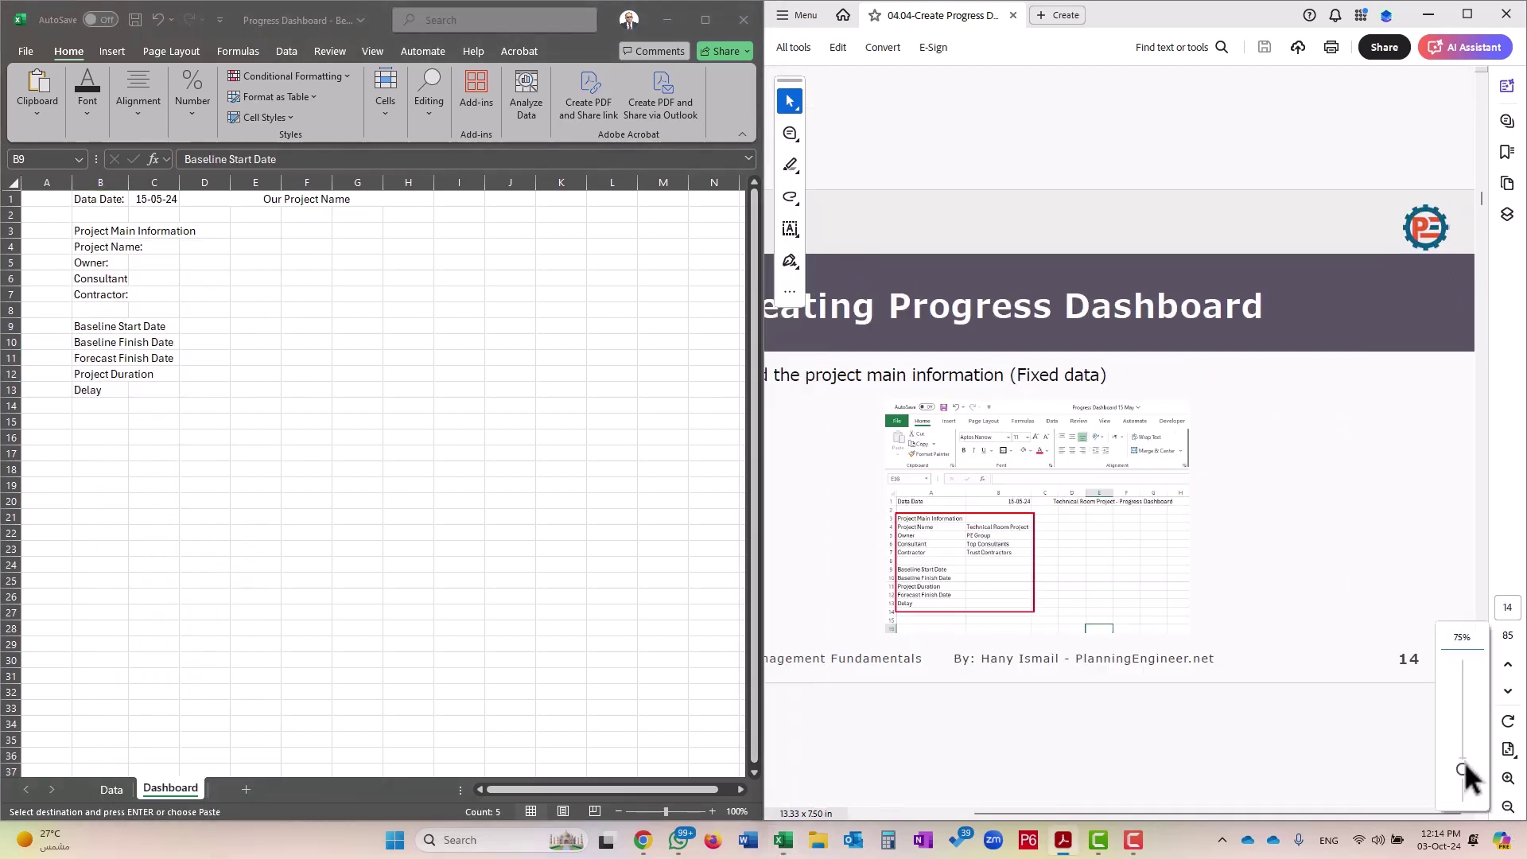
pyautogui.moveTo(1462, 767); pyautogui.dragTo(1464, 755)
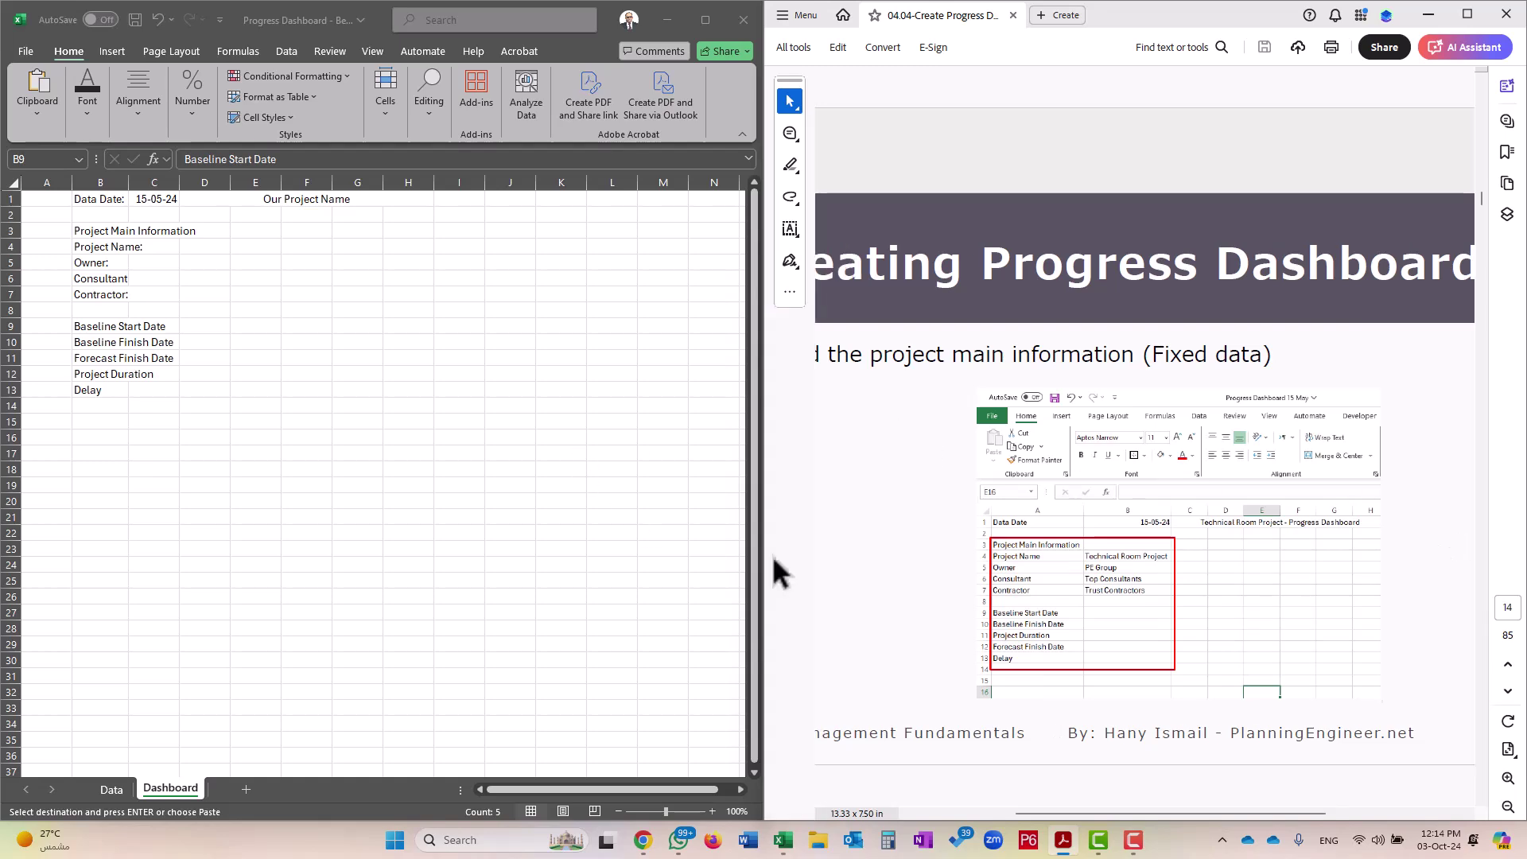
pyautogui.scroll(-1, 1286, 554)
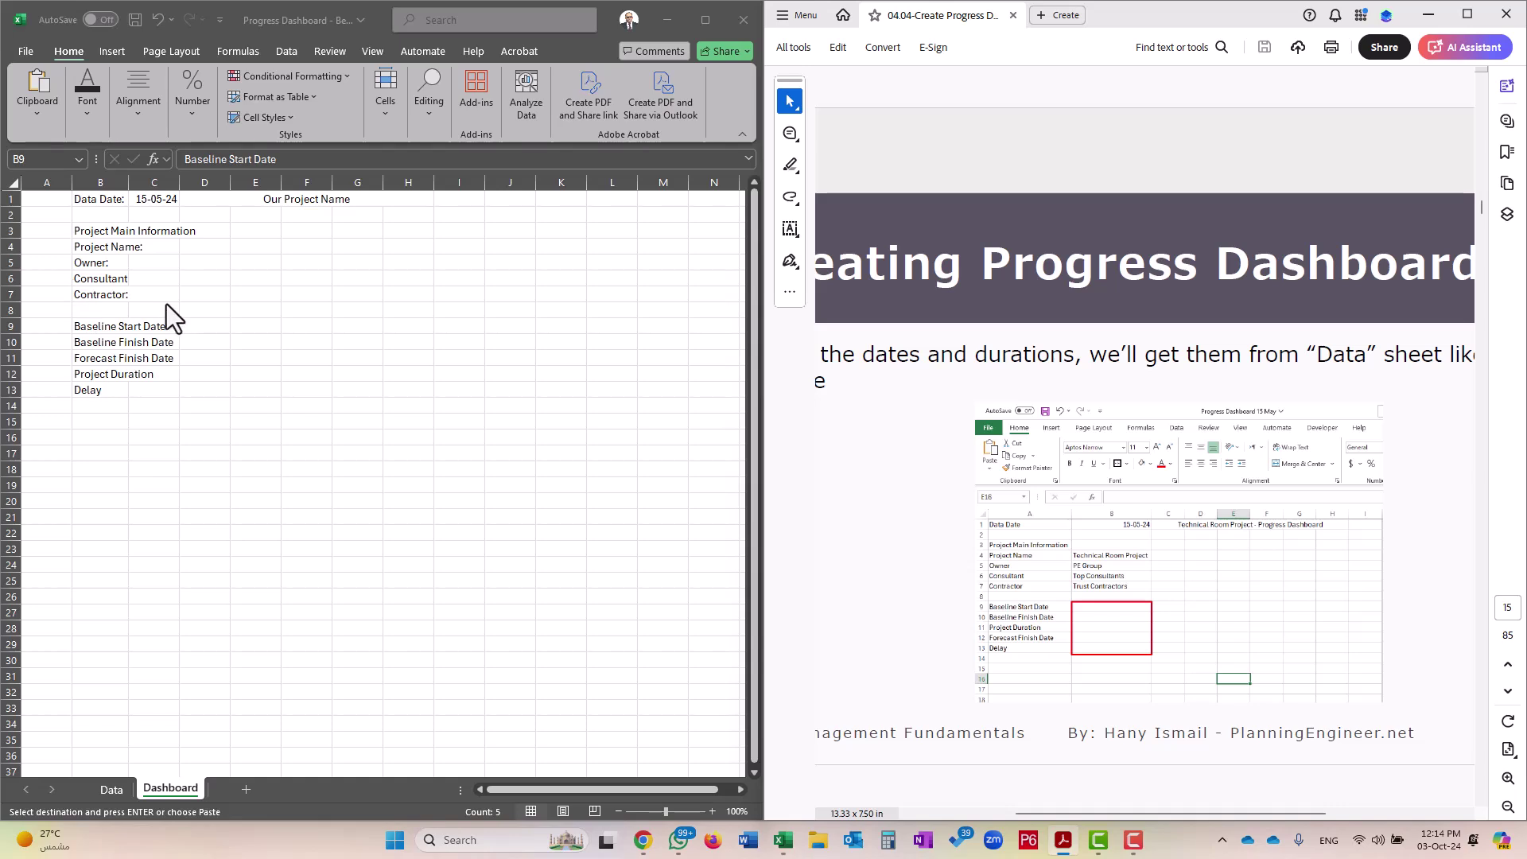
pyautogui.click(78, 528)
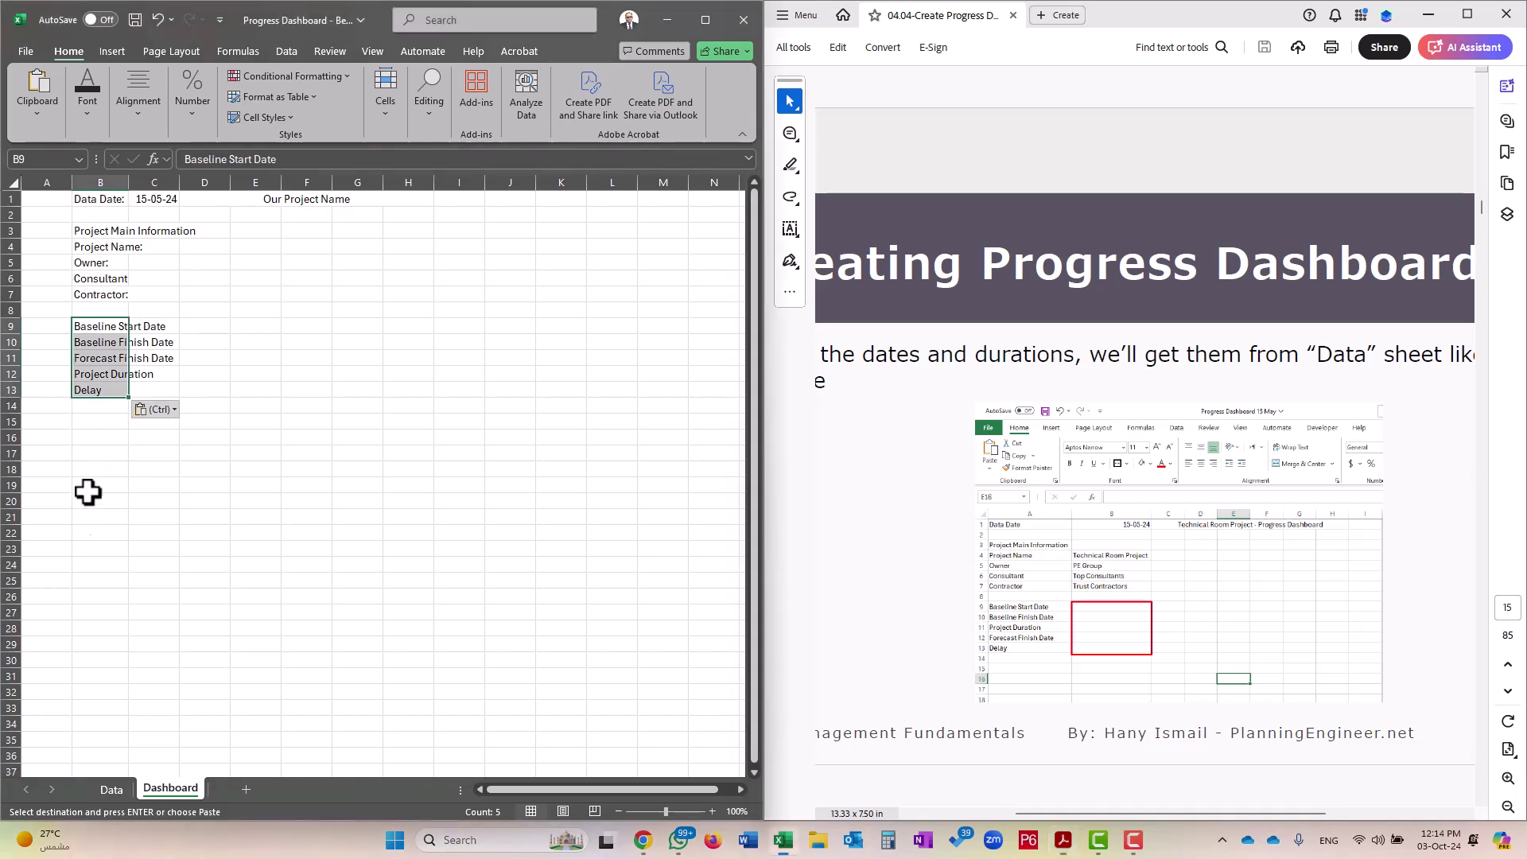
pyautogui.doubleClick(129, 182)
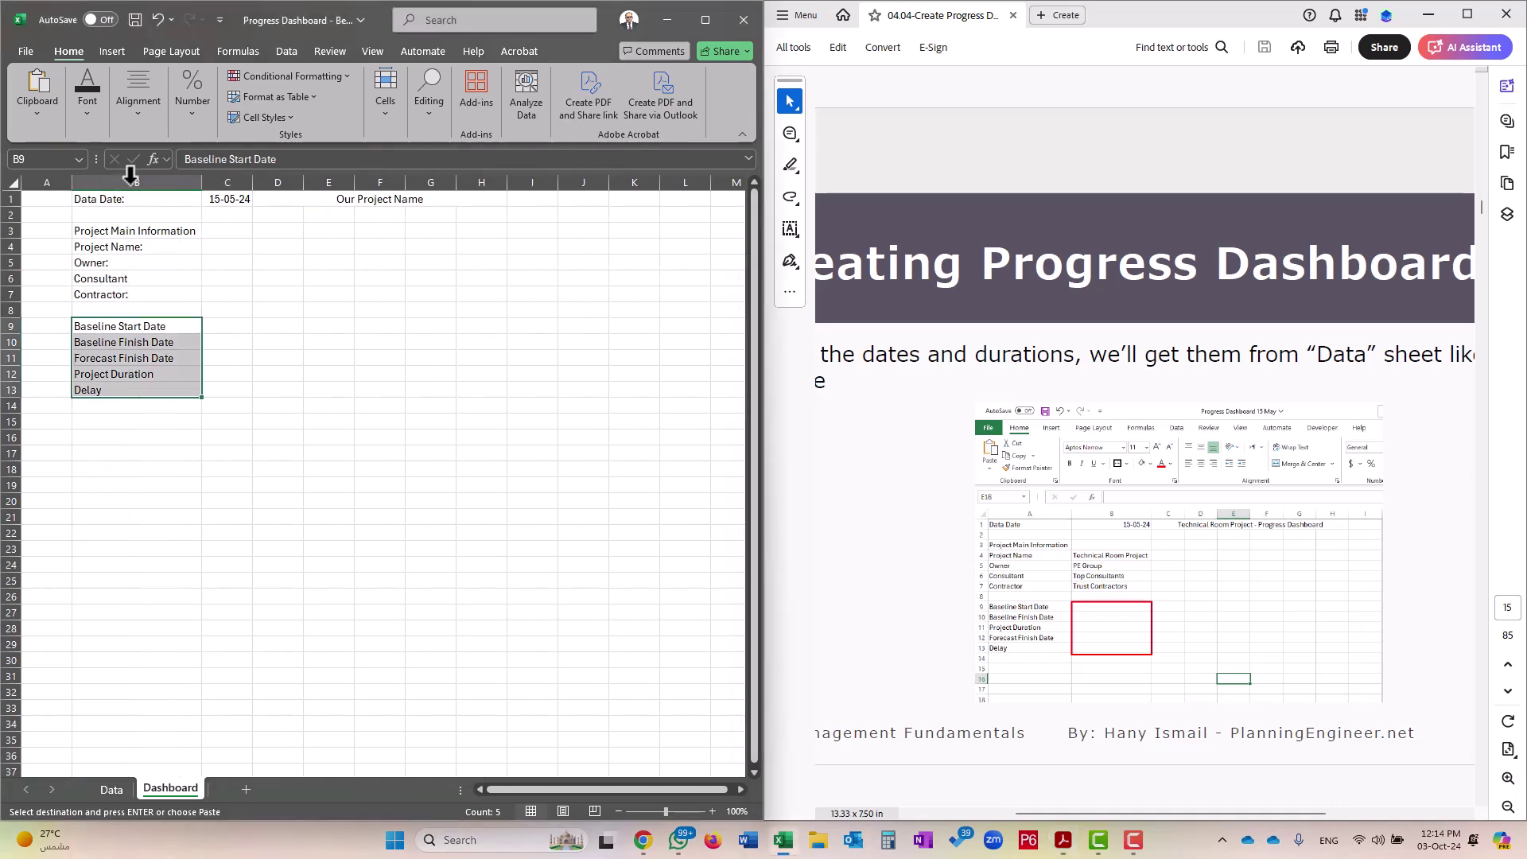
# Link cell C9 to the baseline start date with =Data!B2 and fill the formula down to C13
pyautogui.click(230, 326)
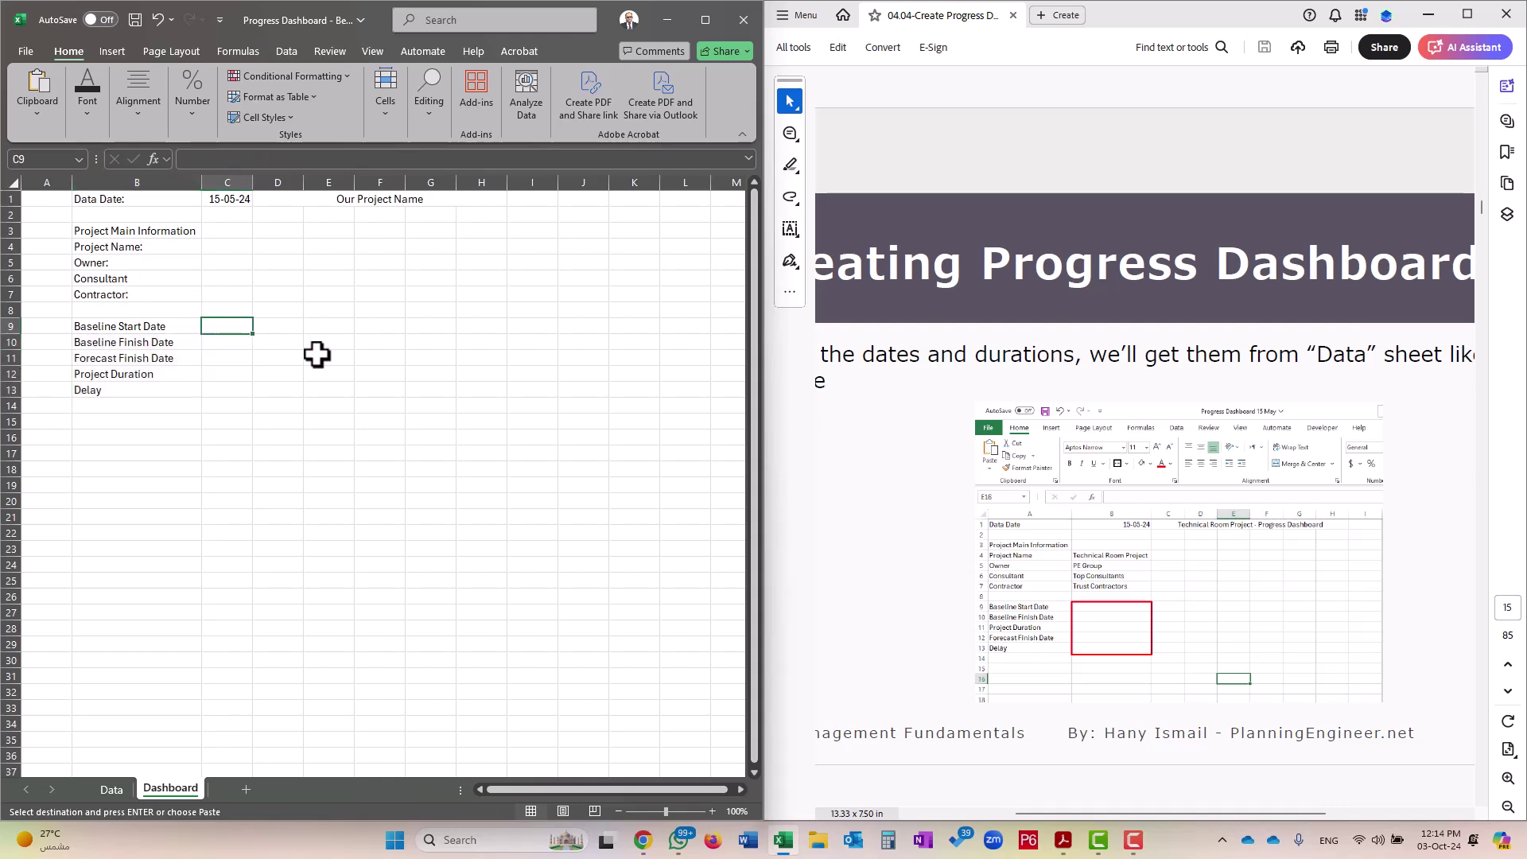
pyautogui.write('=')
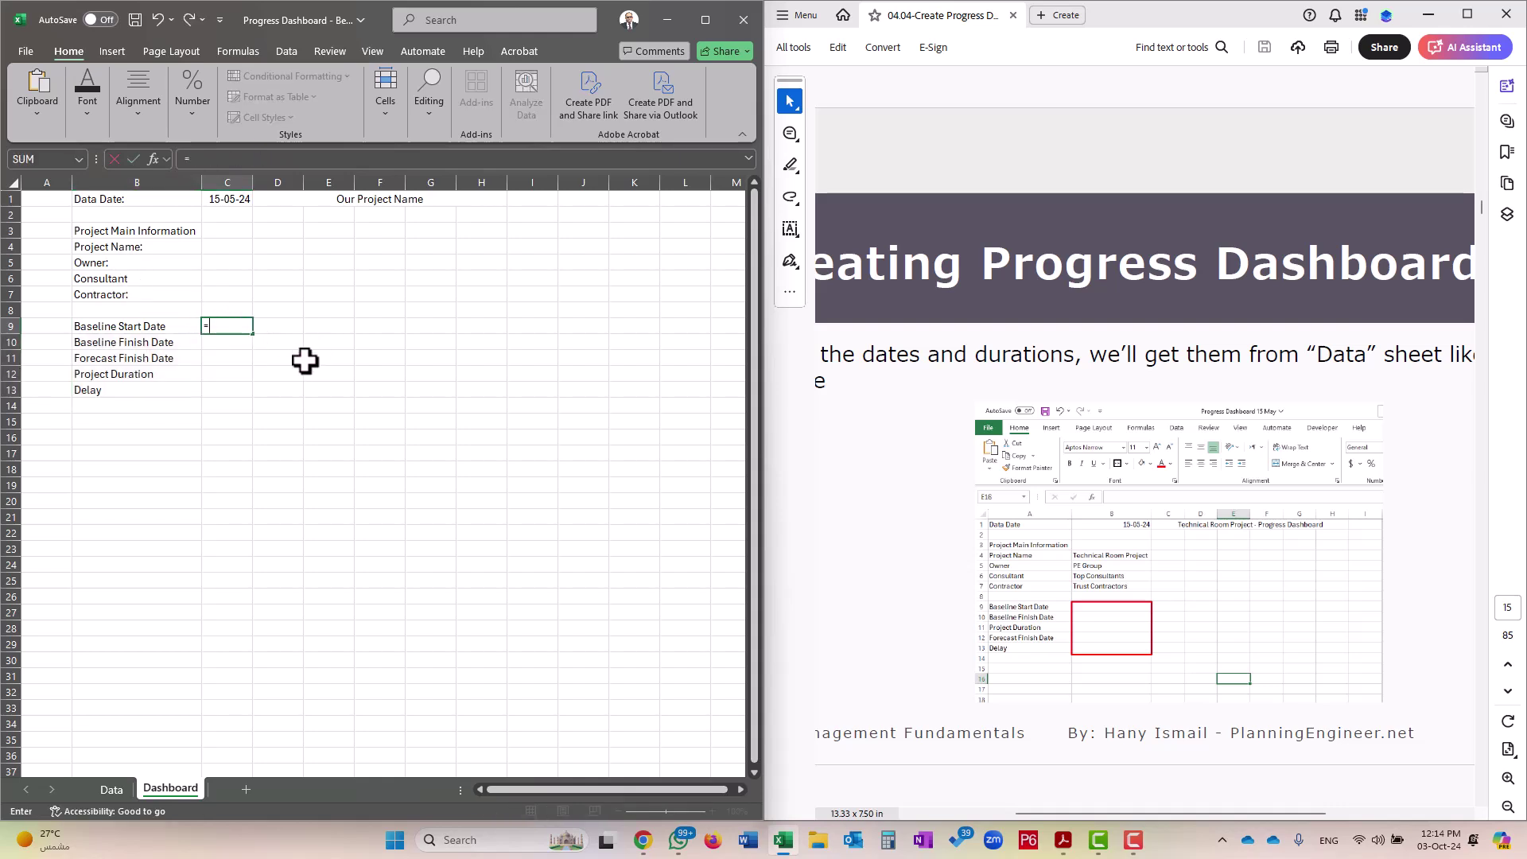
pyautogui.click(111, 789)
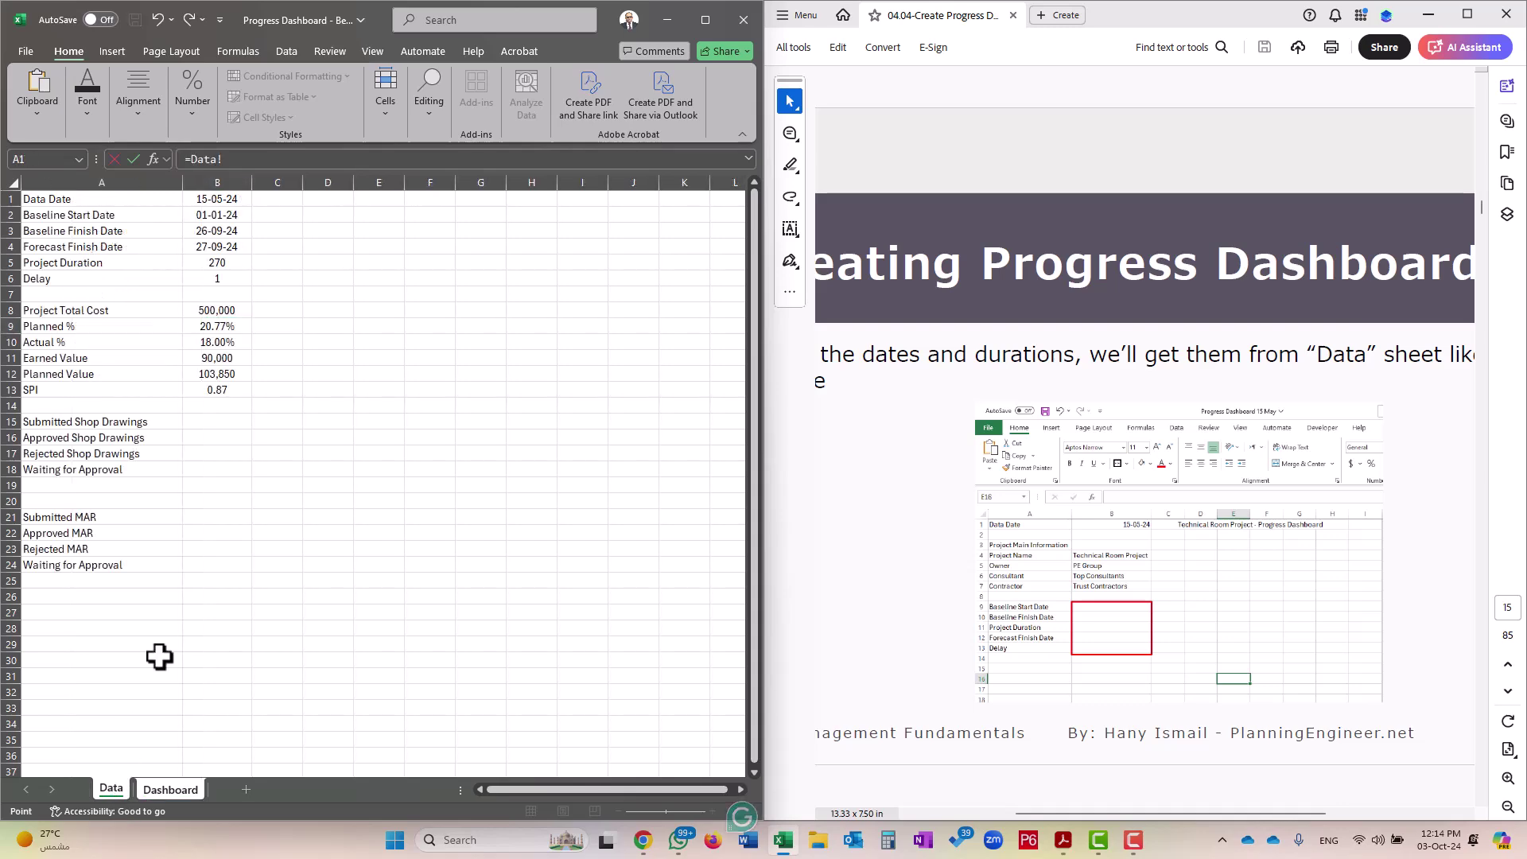
pyautogui.click(223, 215)
pyautogui.press('Return')
pyautogui.click(229, 326)
pyautogui.moveTo(257, 335); pyautogui.dragTo(249, 398)
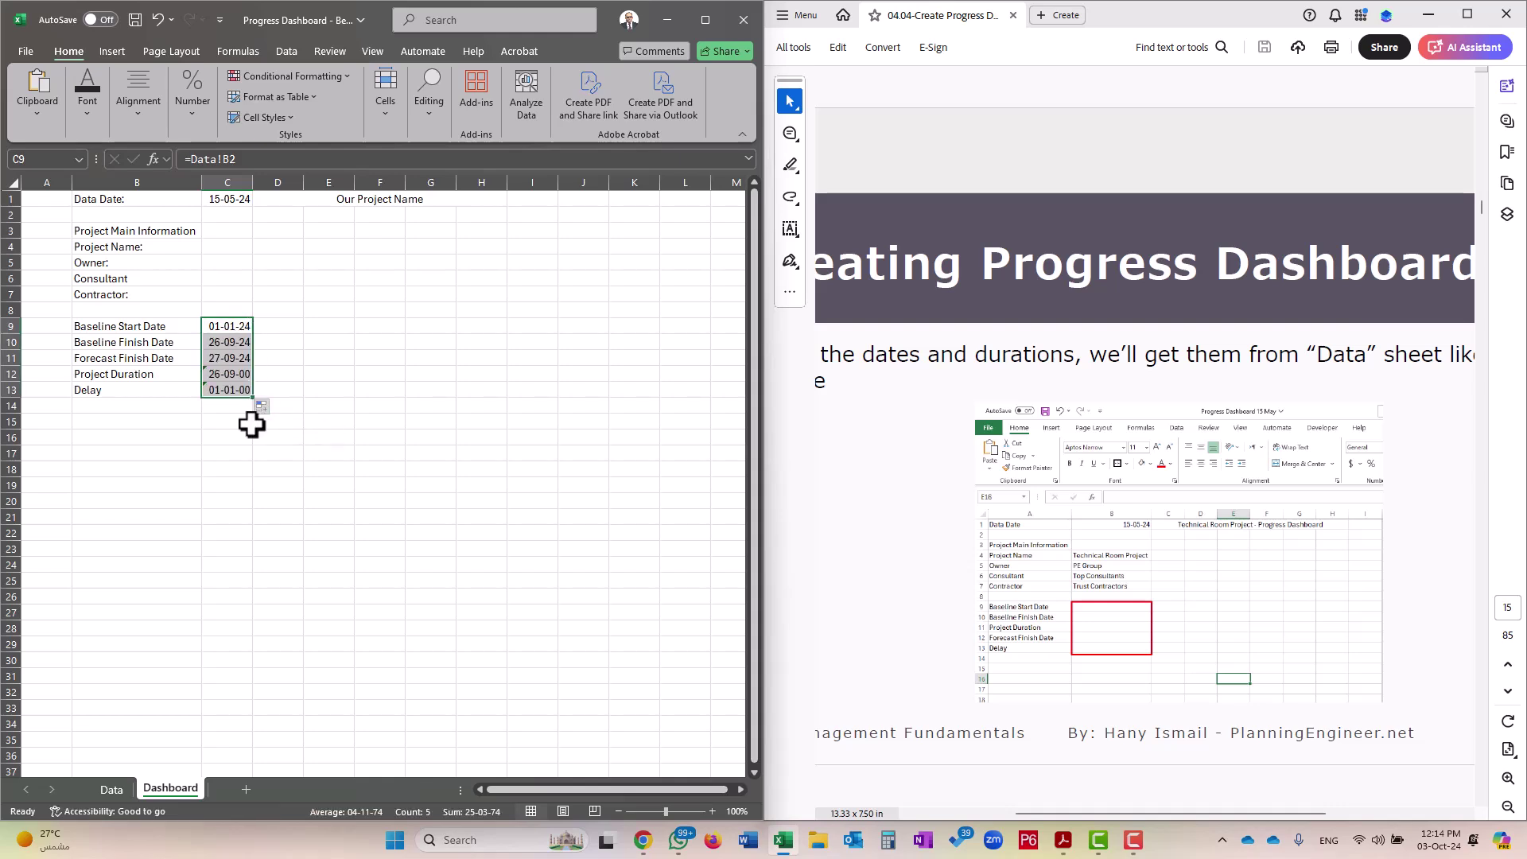
# Format the dashboard dates in C9:C11 with the 14-Mar-12 date type
pyautogui.click(111, 789)
pyautogui.hotkey('ctrl', 'pagedown')
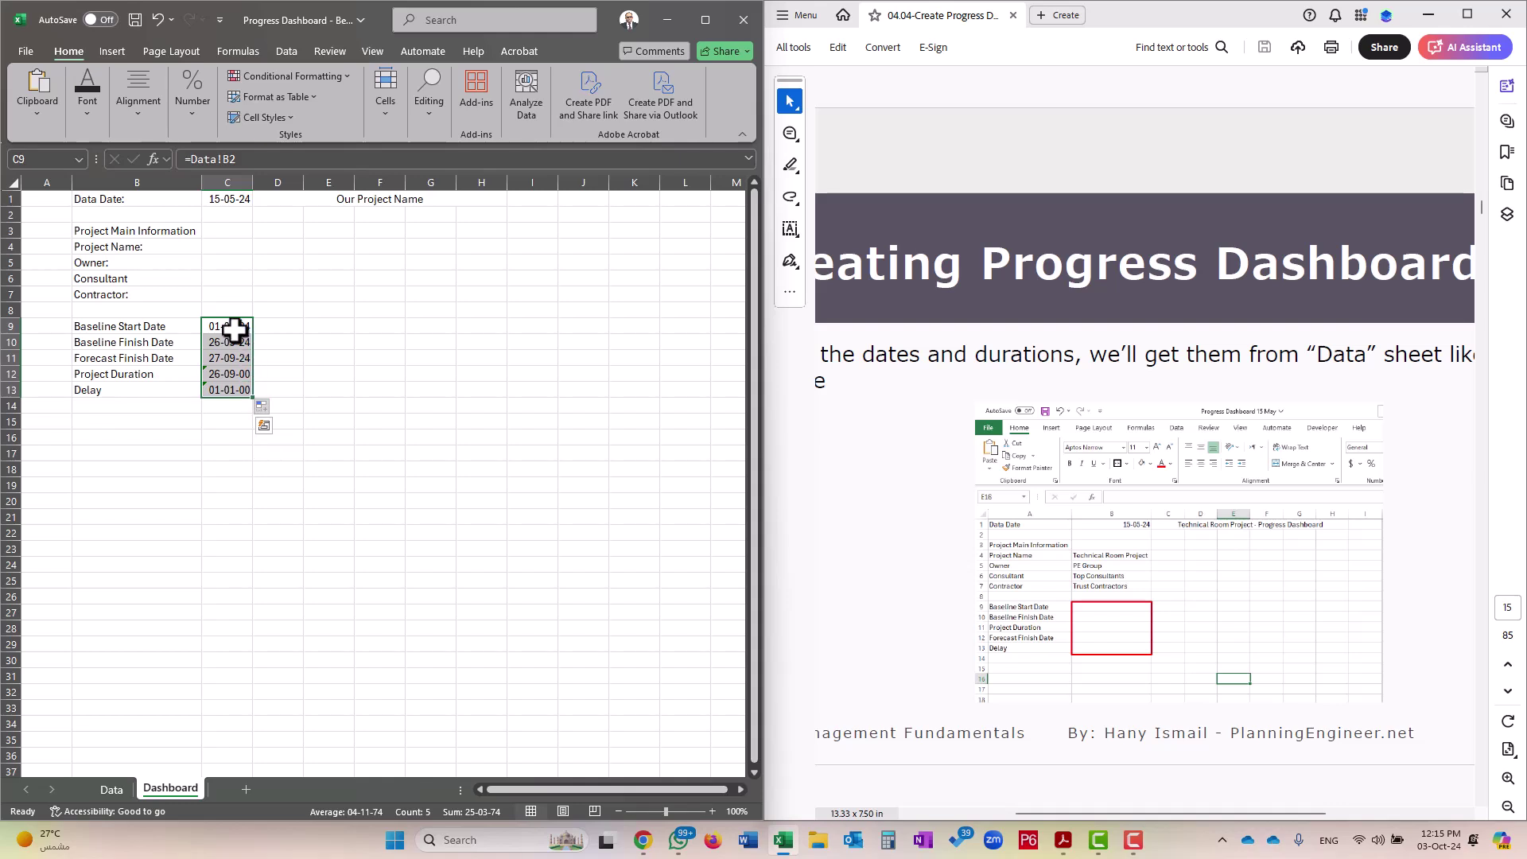
pyautogui.moveTo(232, 322); pyautogui.dragTo(230, 360)
pyautogui.rightClick(230, 360)
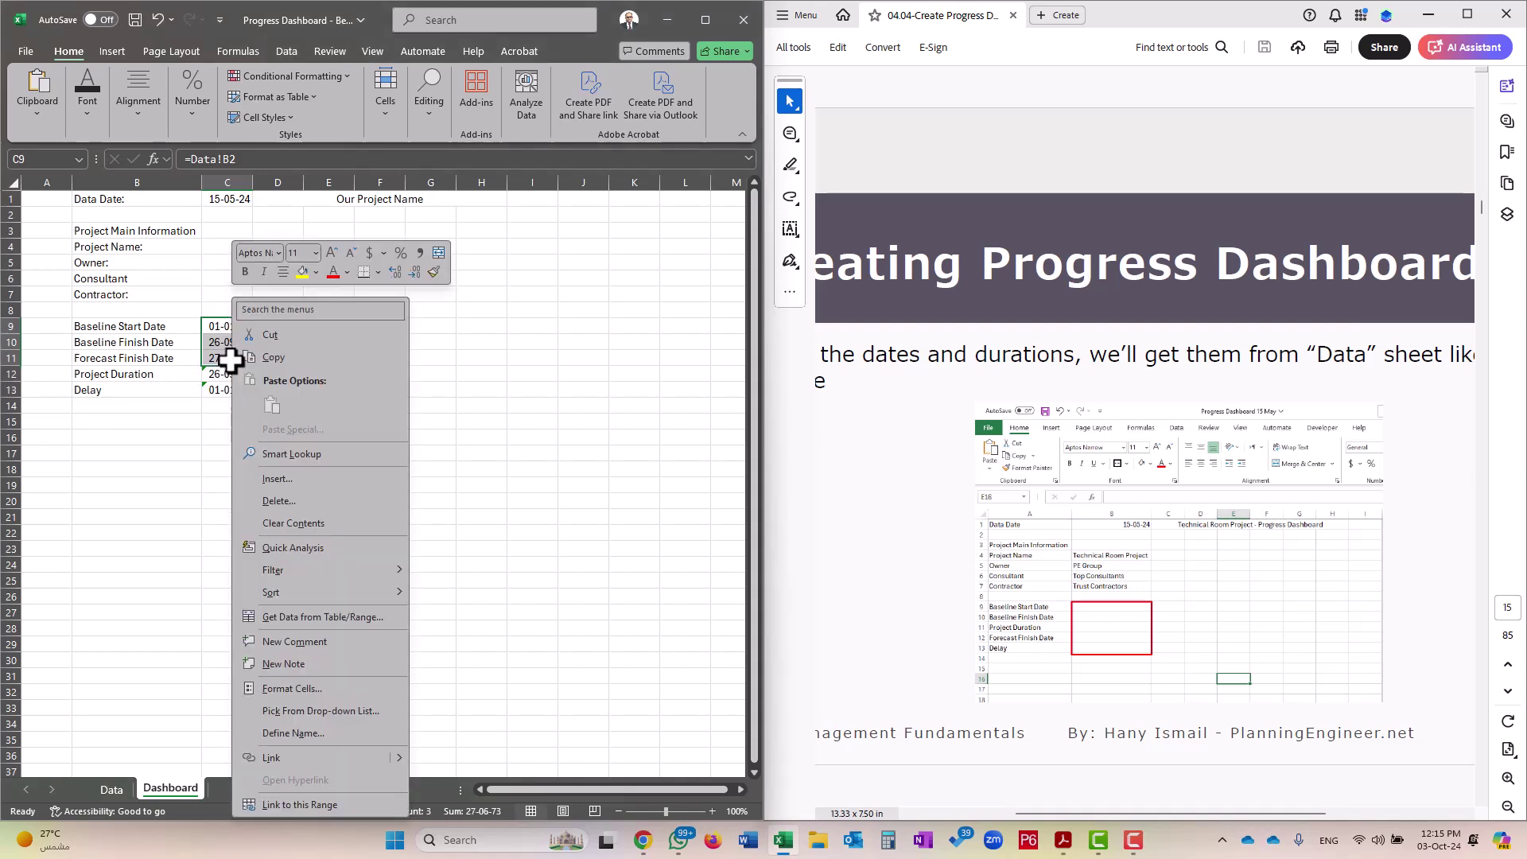
pyautogui.click(331, 689)
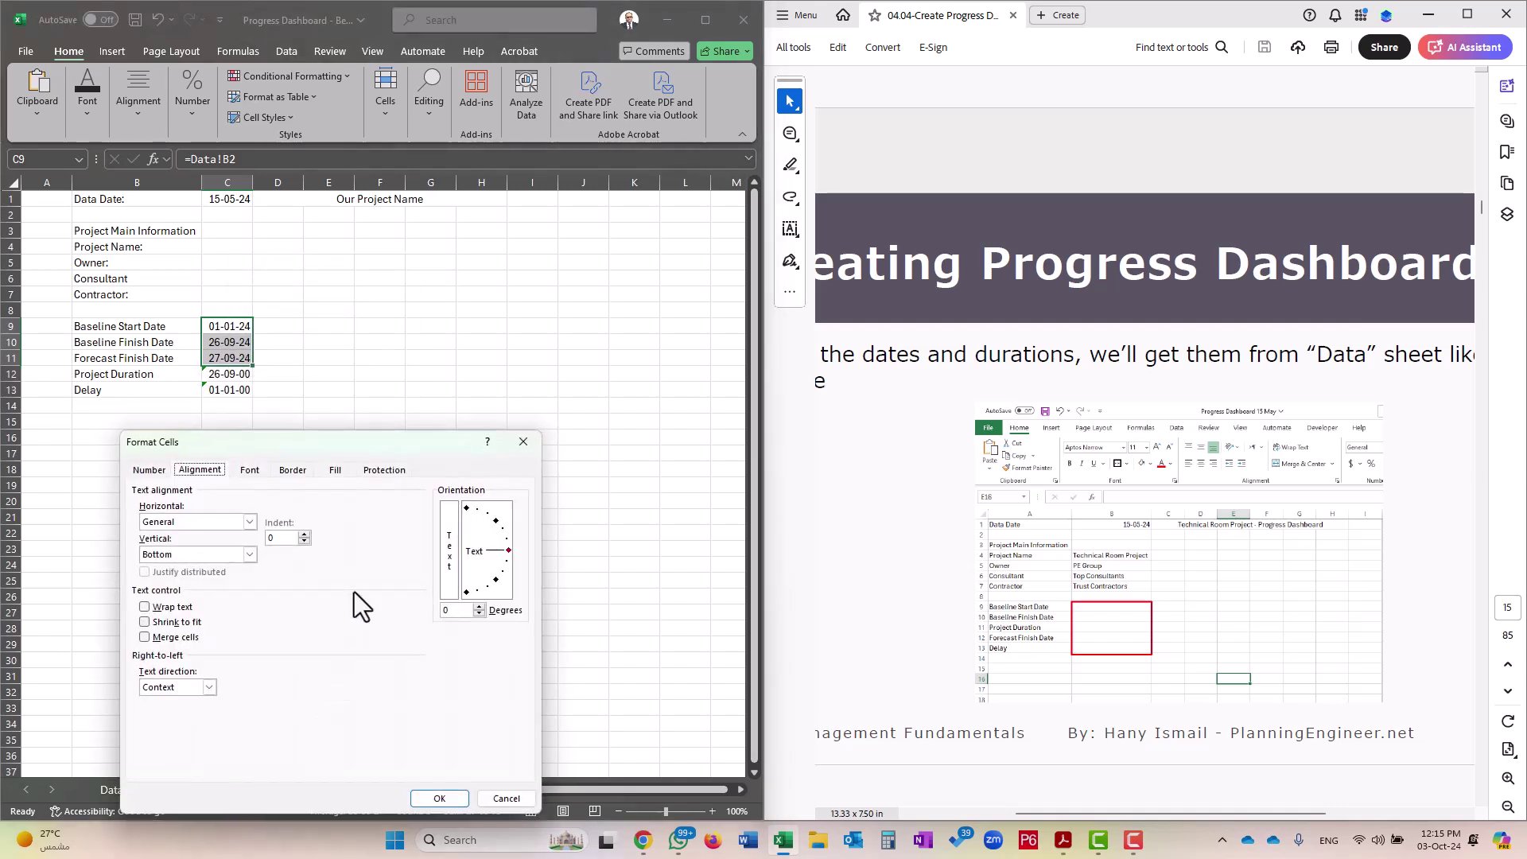
pyautogui.click(149, 470)
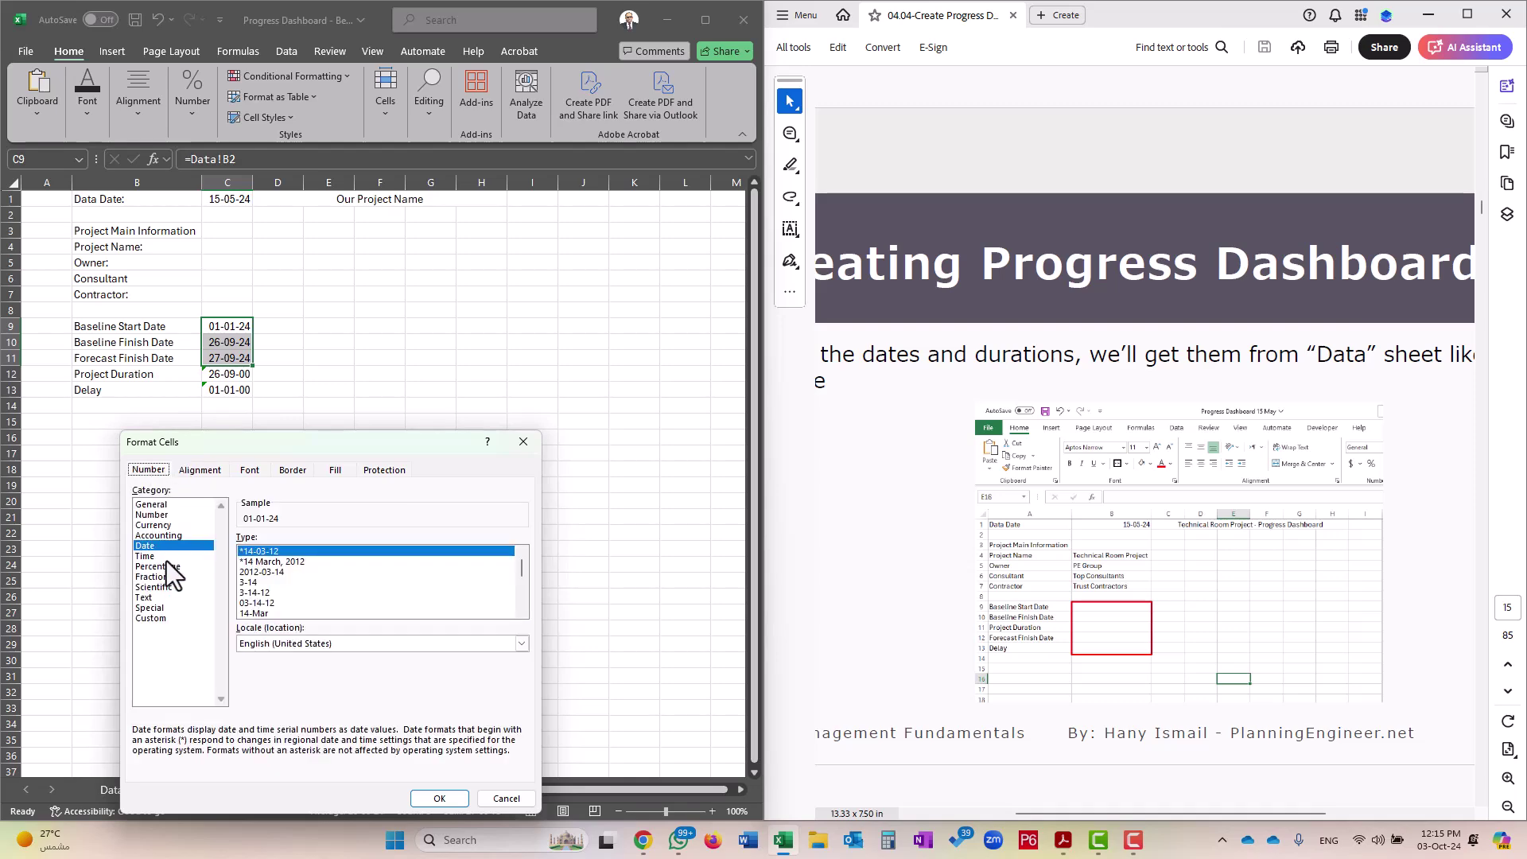
pyautogui.scroll(-3, 522, 614)
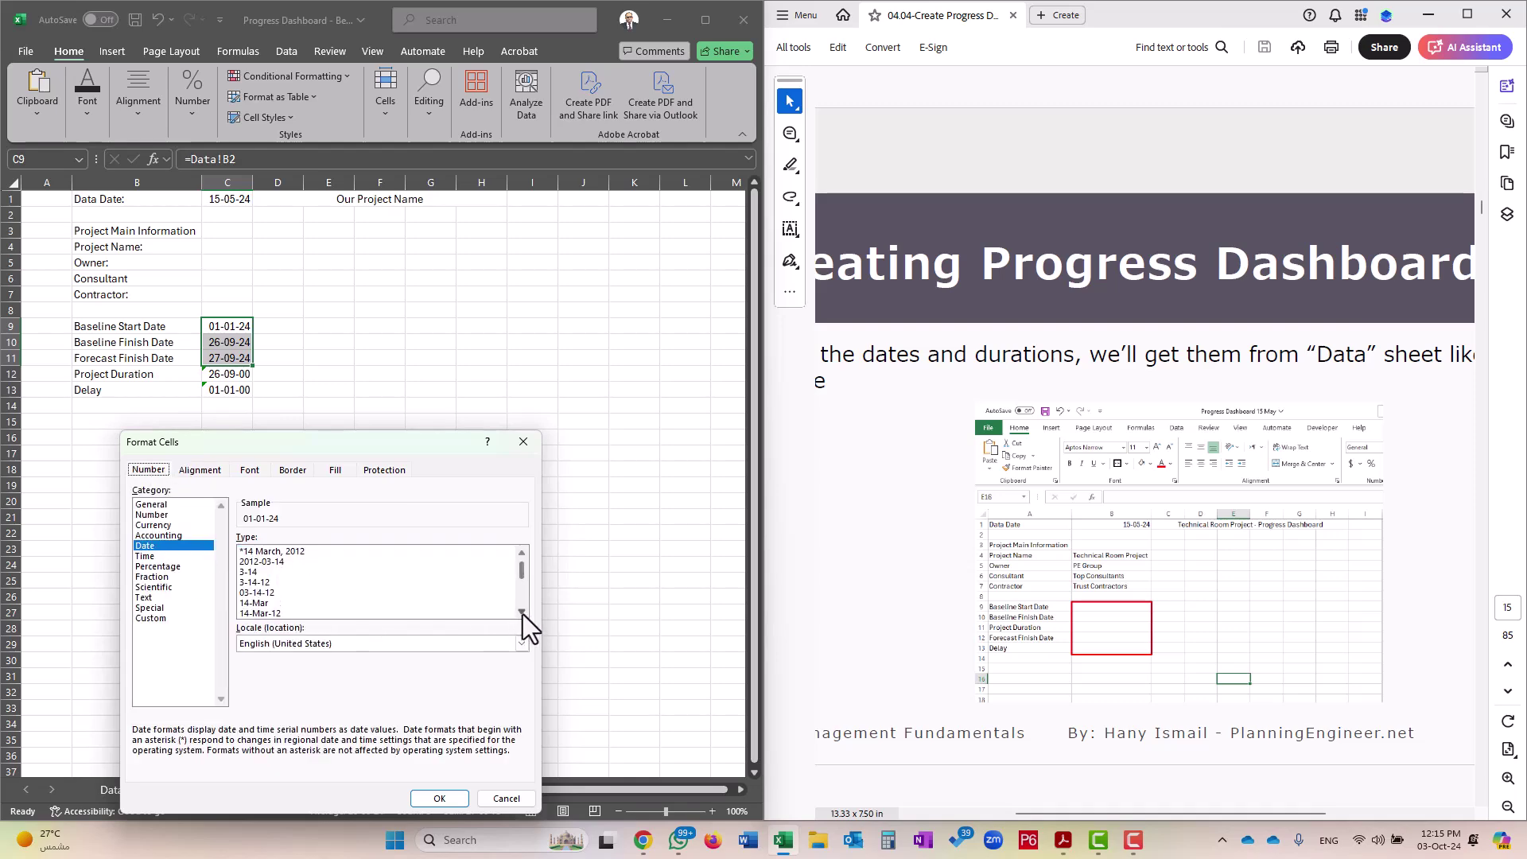
pyautogui.click(285, 612)
pyautogui.click(445, 800)
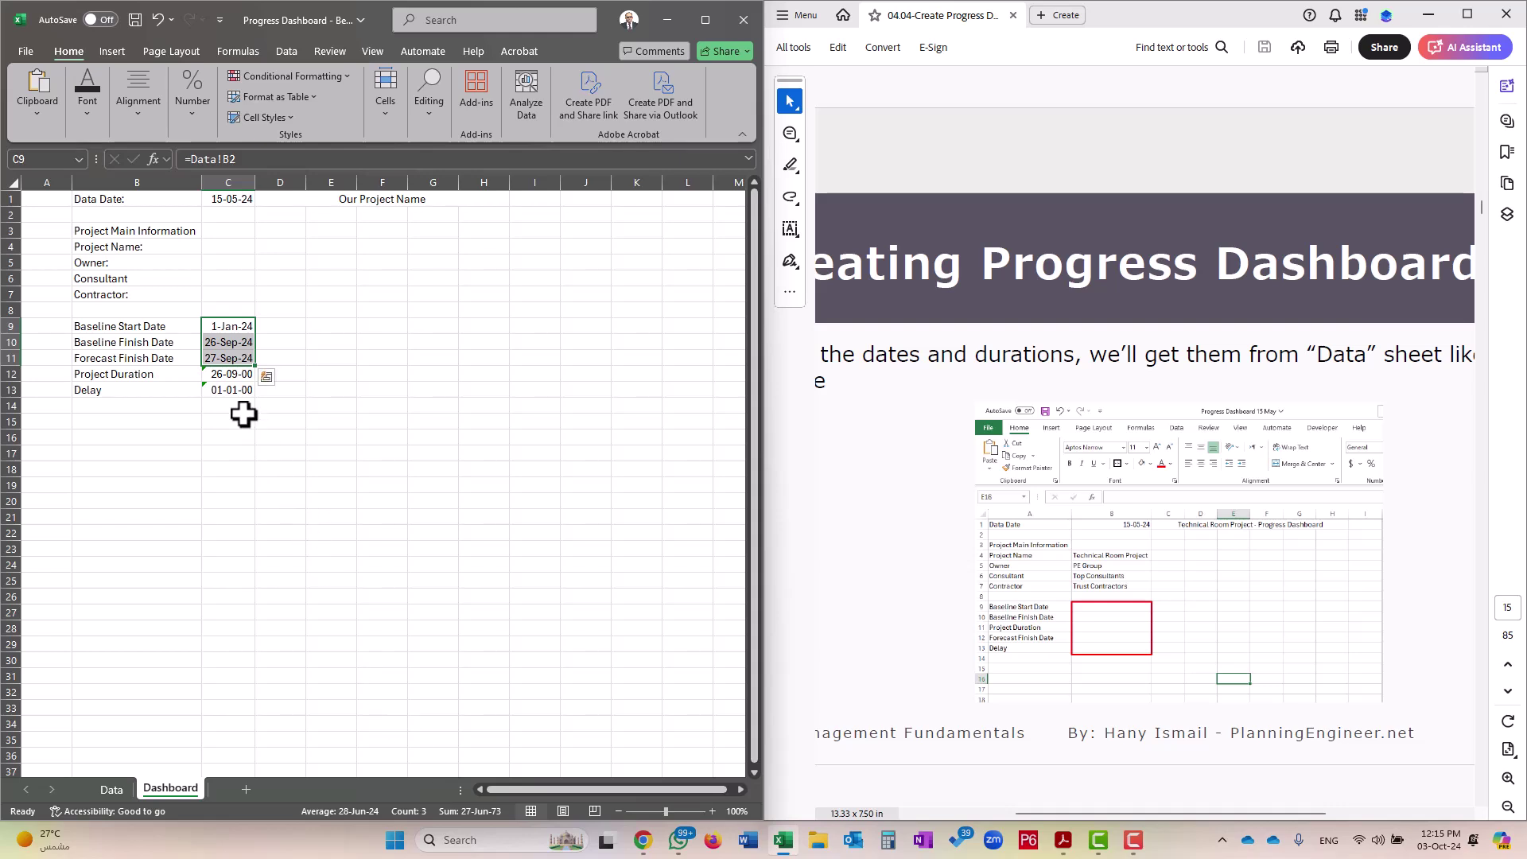
# Apply the 14-Mar-12 date type to the data date in cell C1
pyautogui.click(223, 327)
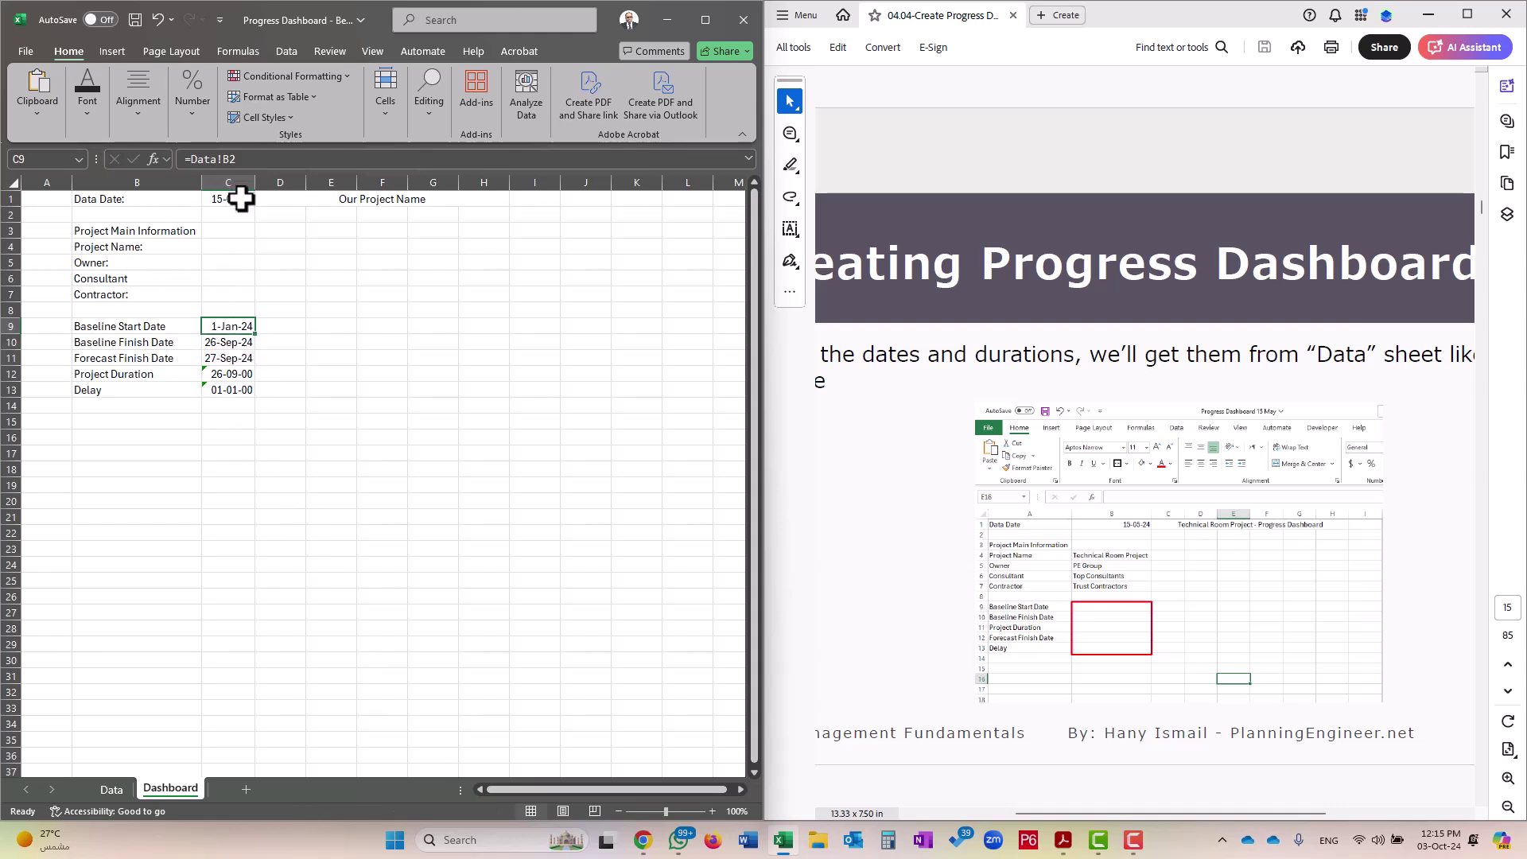
pyautogui.rightClick(241, 198)
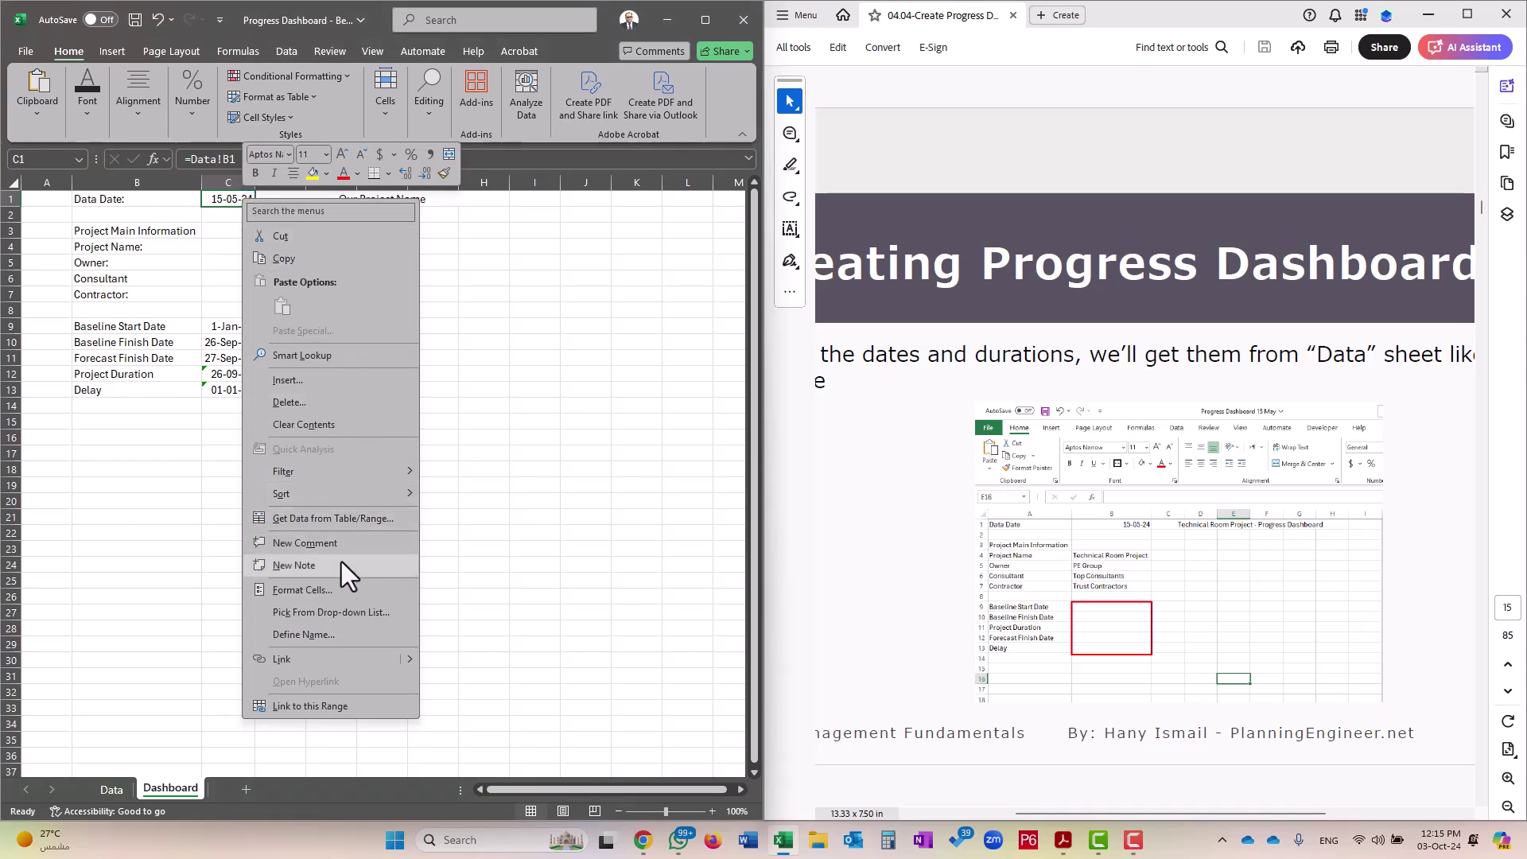
pyautogui.click(307, 589)
pyautogui.doubleClick(523, 568)
pyautogui.click(242, 560)
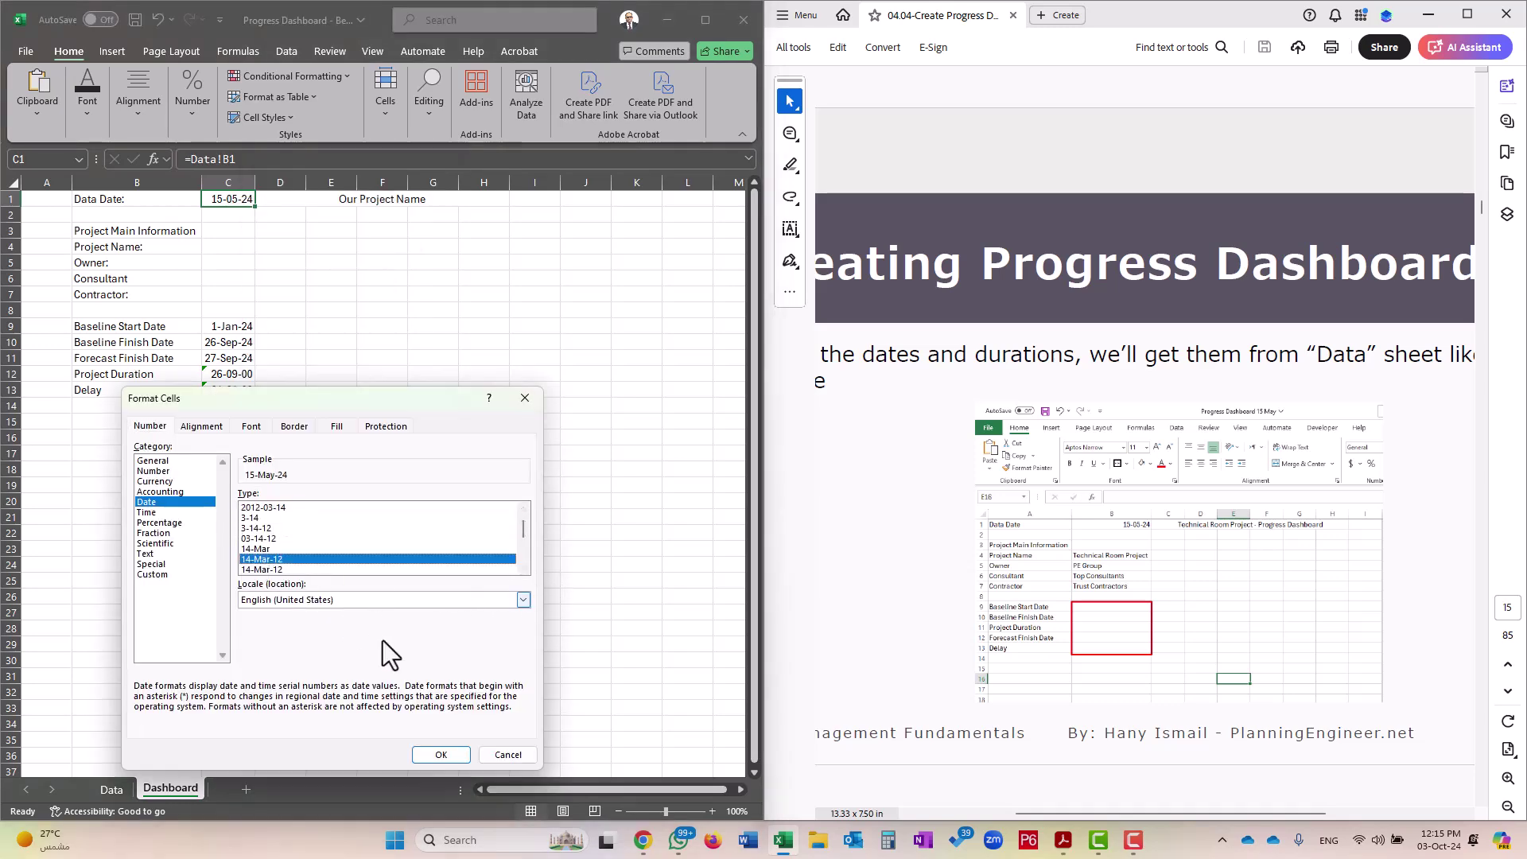
pyautogui.click(439, 756)
pyautogui.click(334, 537)
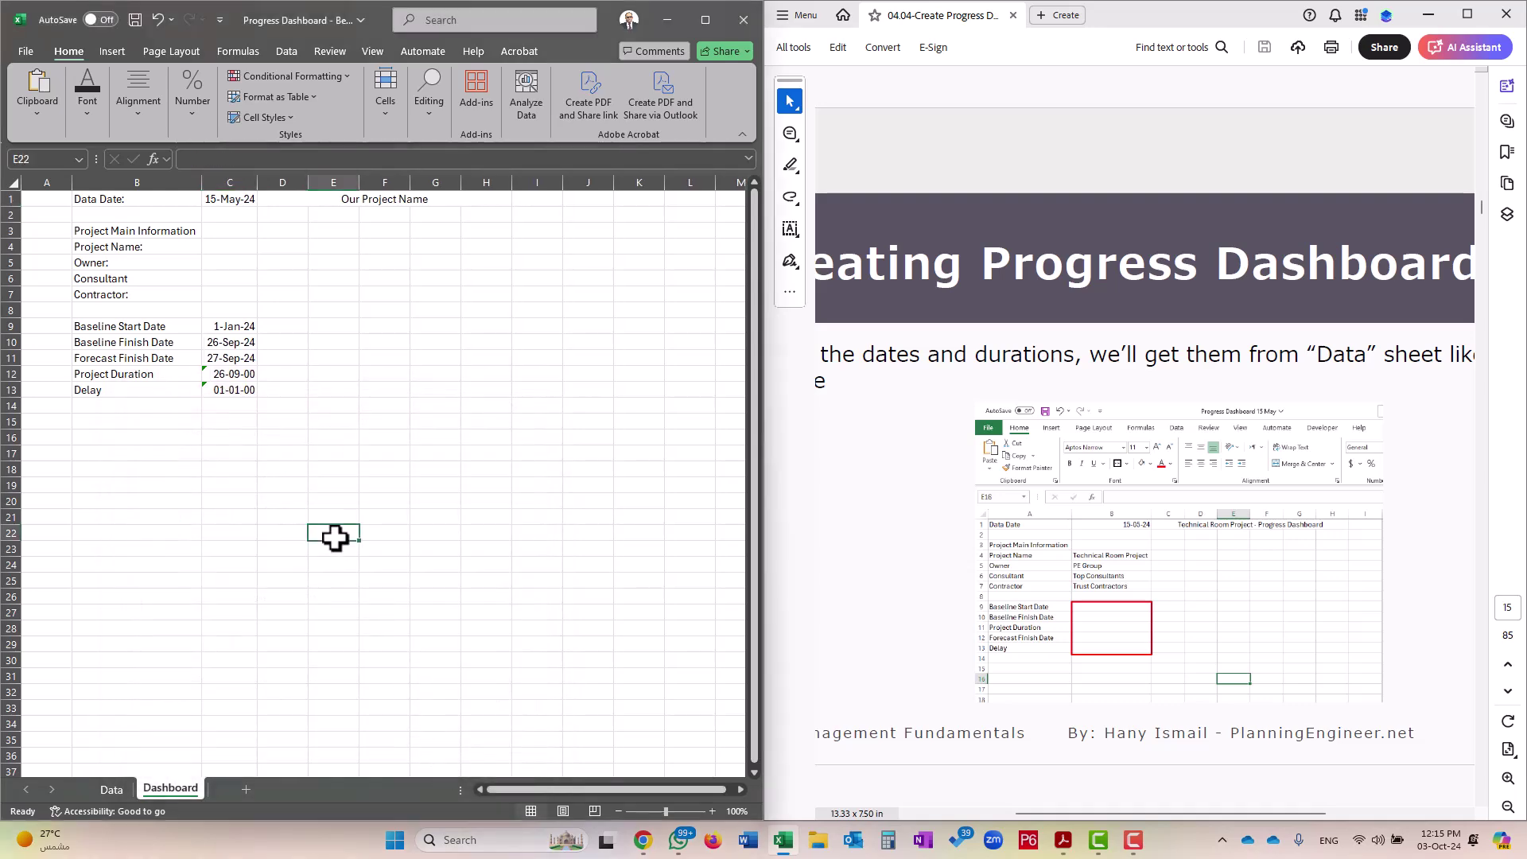
# Format the project duration and delay values in C12:C13 as numbers with no decimal places
pyautogui.moveTo(231, 373); pyautogui.dragTo(230, 387)
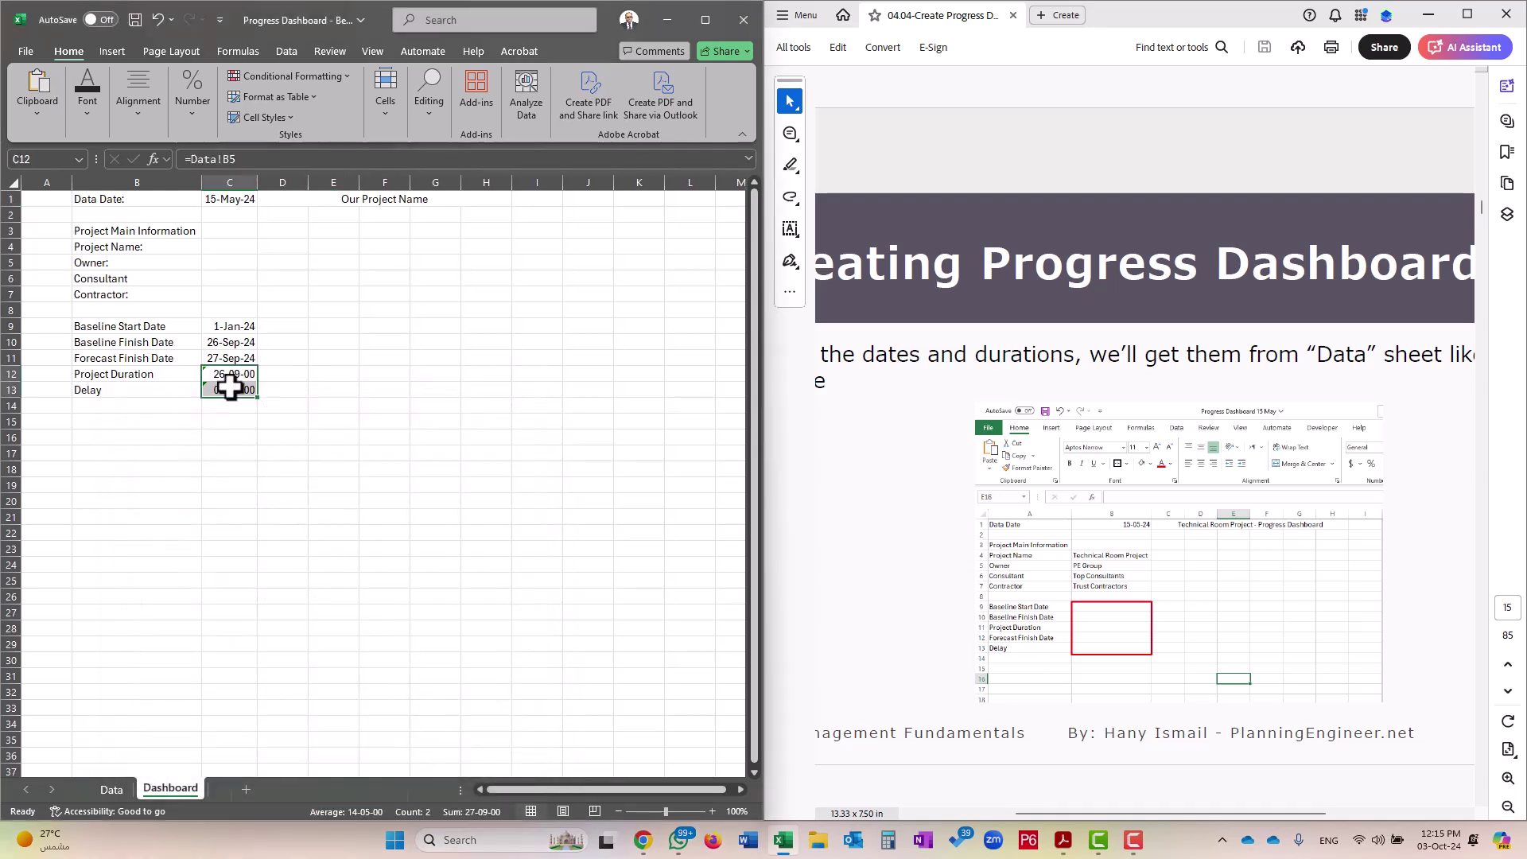
pyautogui.rightClick(229, 387)
pyautogui.click(555, 556)
pyautogui.rightClick(225, 384)
pyautogui.click(289, 692)
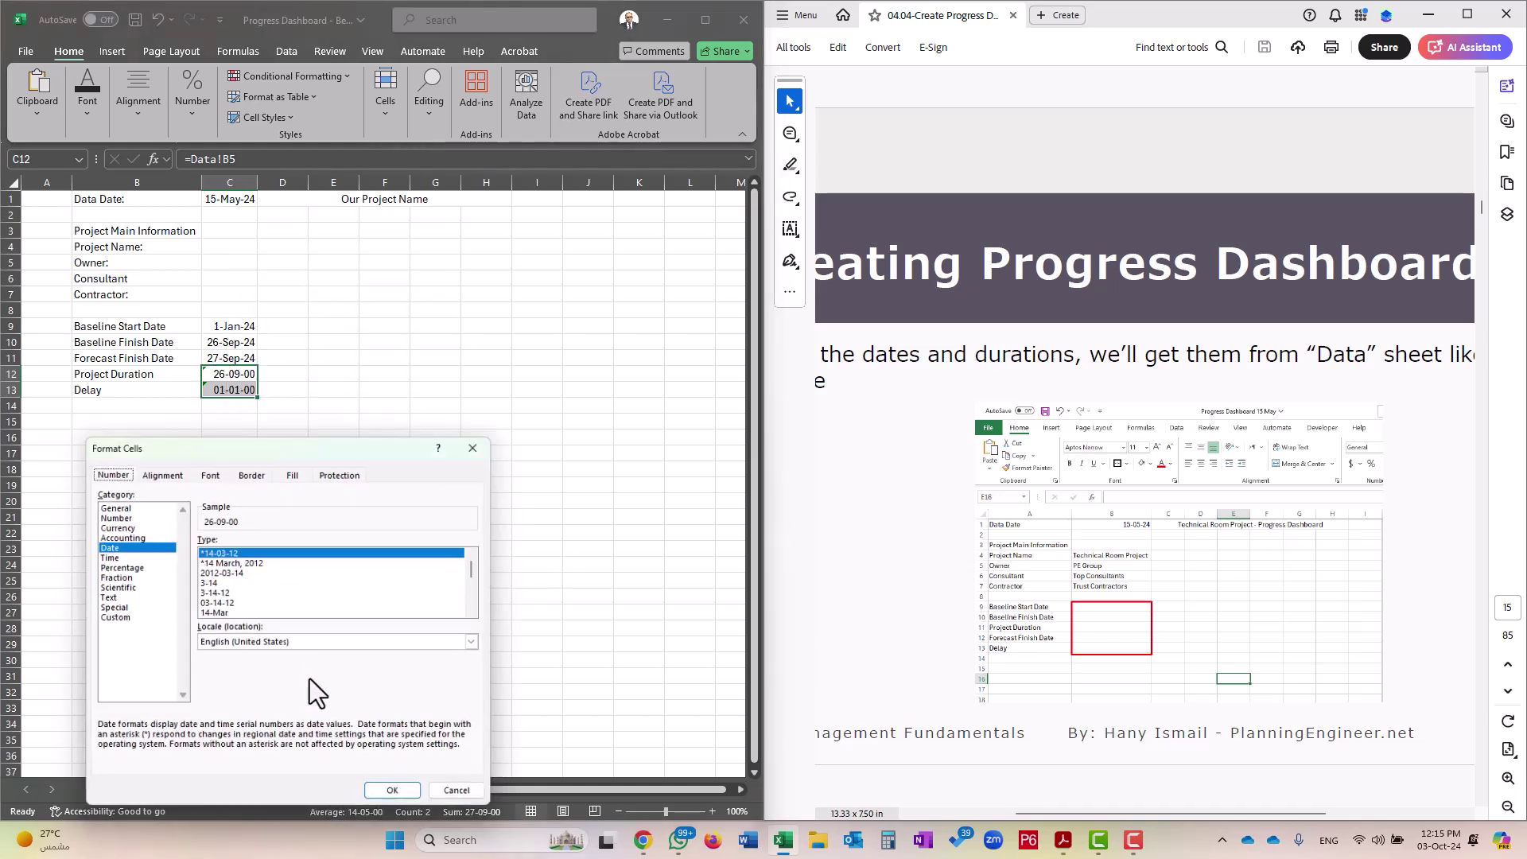
pyautogui.click(118, 516)
pyautogui.click(304, 544)
pyautogui.click(304, 544)
pyautogui.click(398, 799)
pyautogui.click(324, 469)
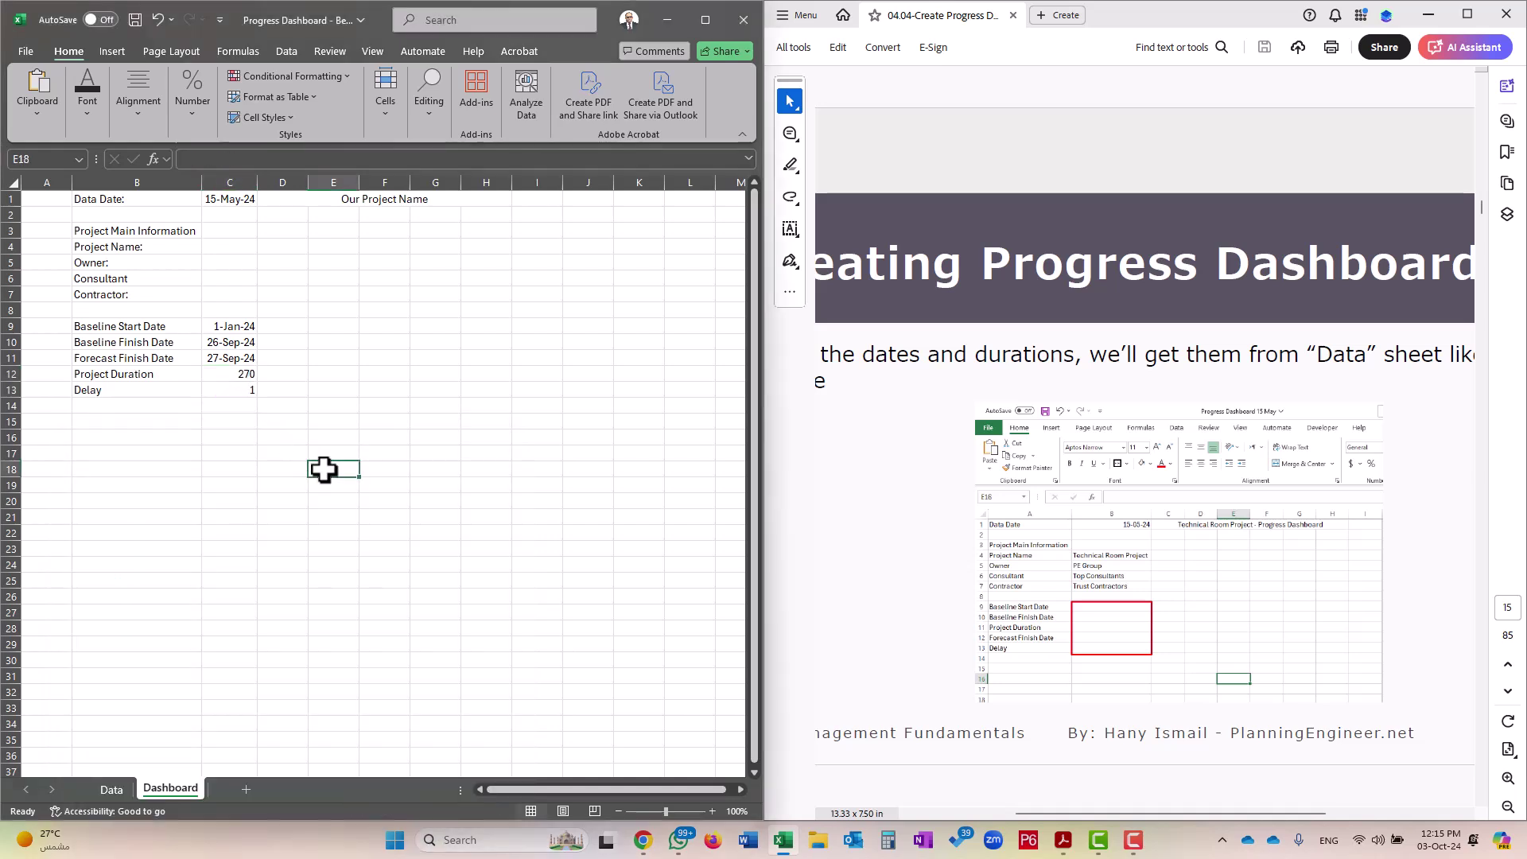
# Continue through the PDF guide to the slide on merging cells for the SPI title and value
pyautogui.click(1401, 499)
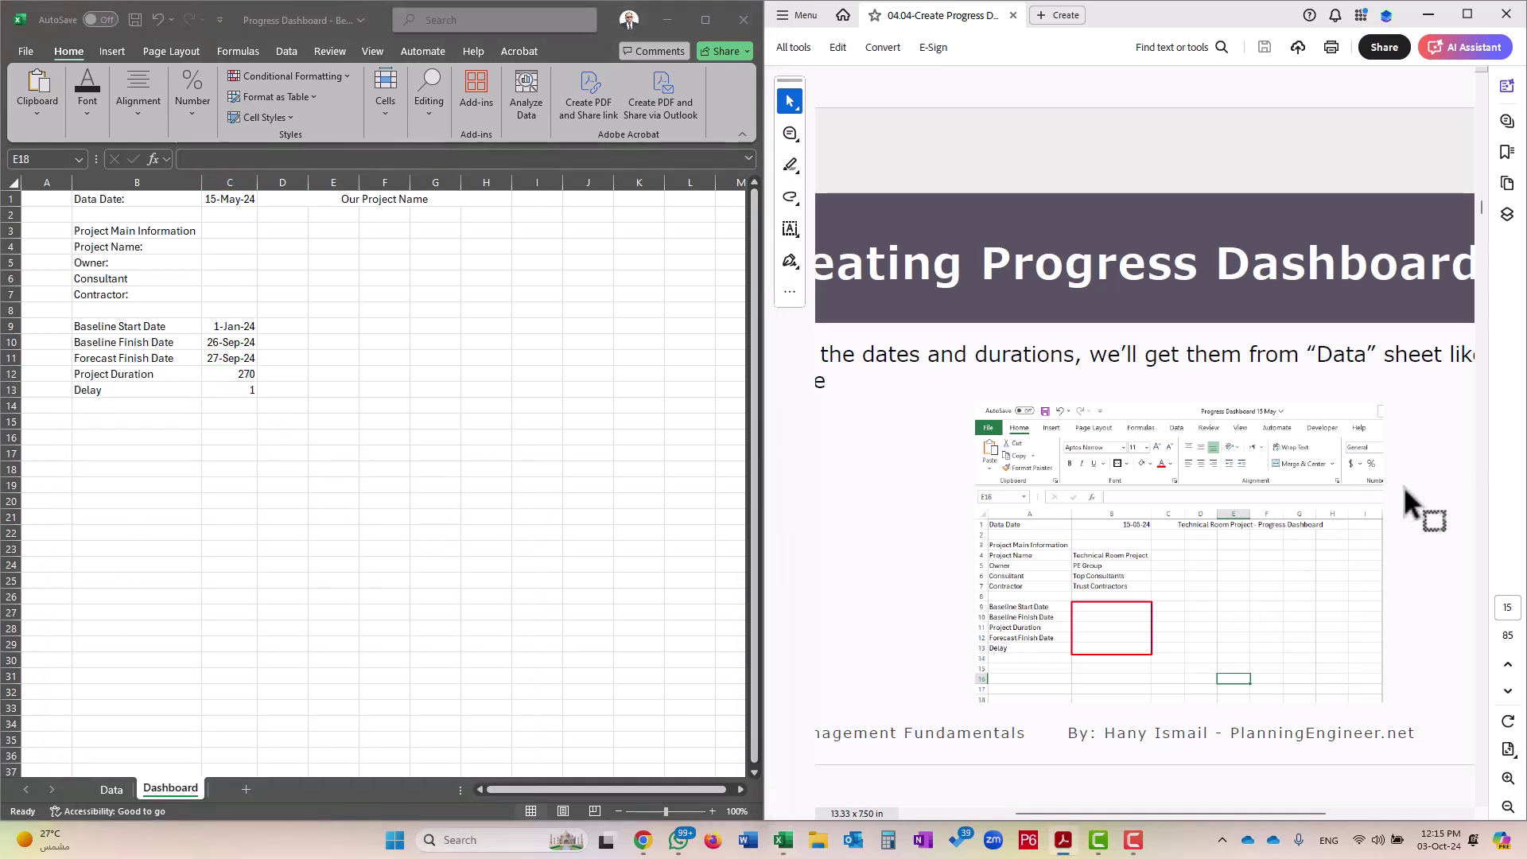
pyautogui.scroll(-1, 1403, 503)
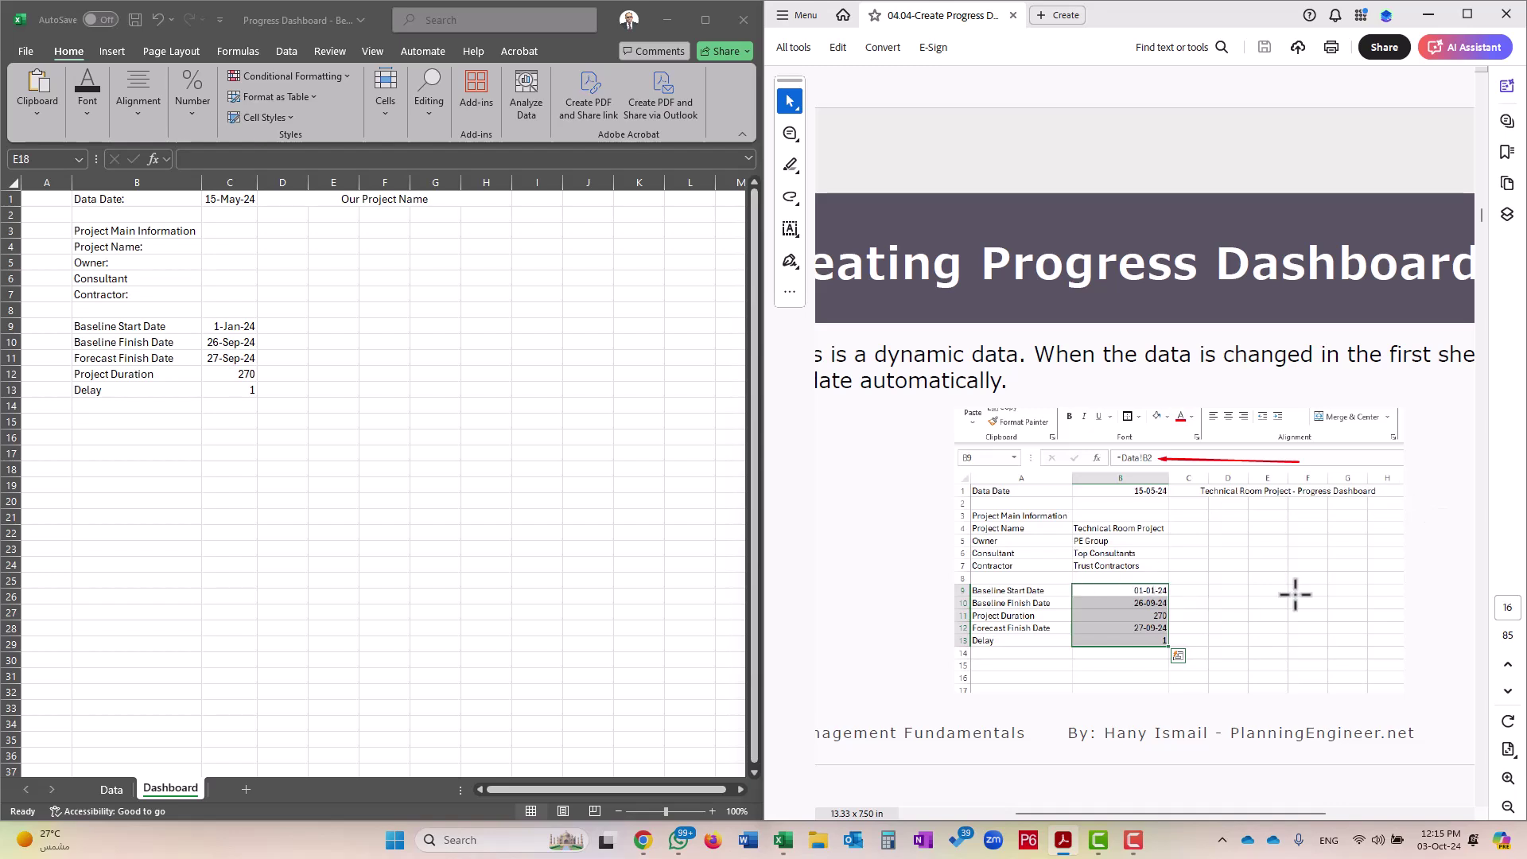
pyautogui.scroll(-1, 1294, 595)
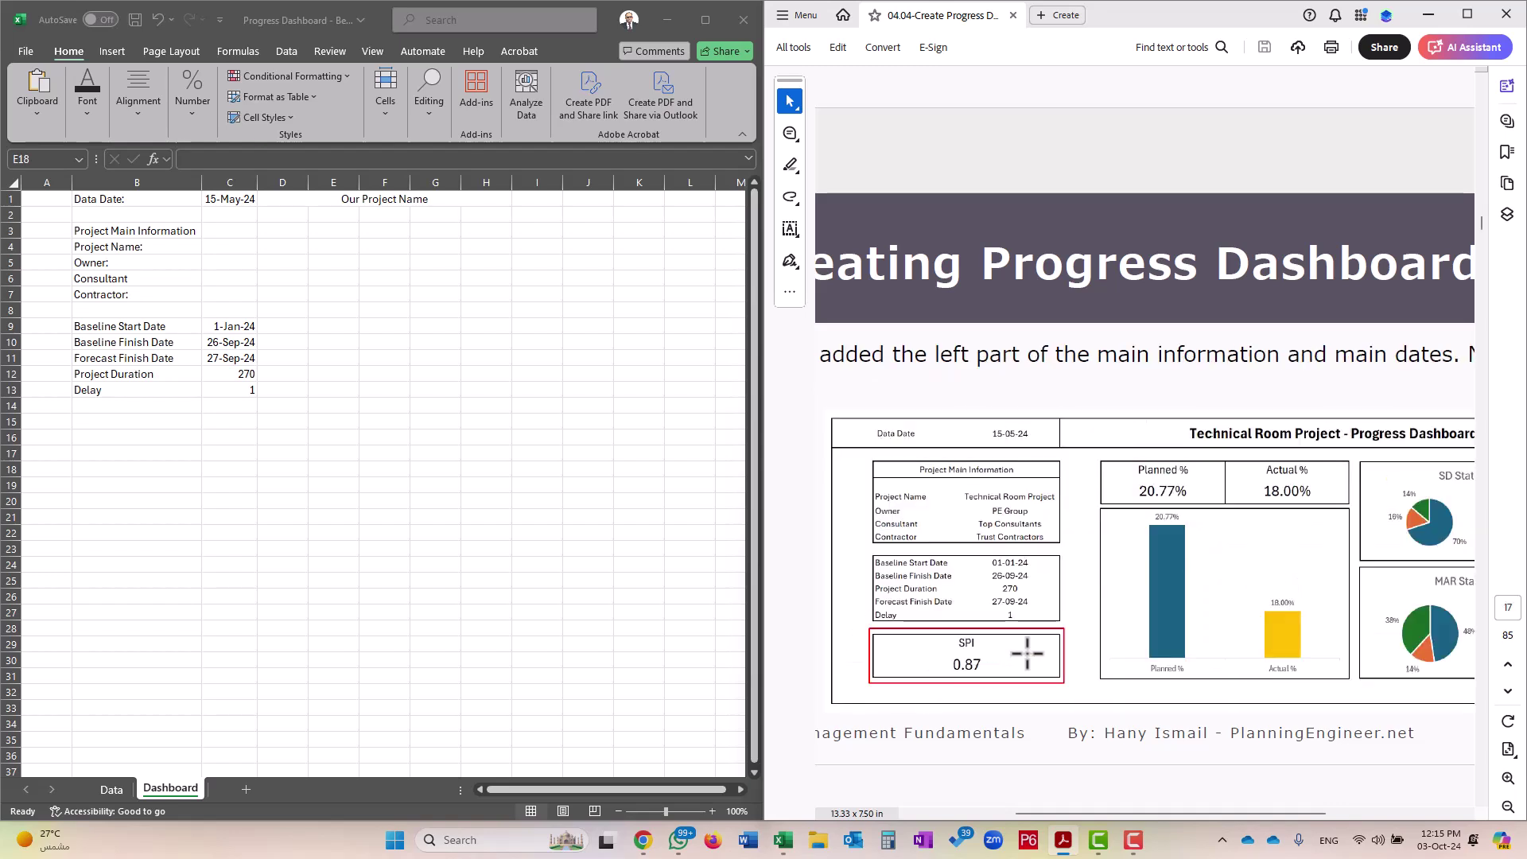
pyautogui.click(125, 423)
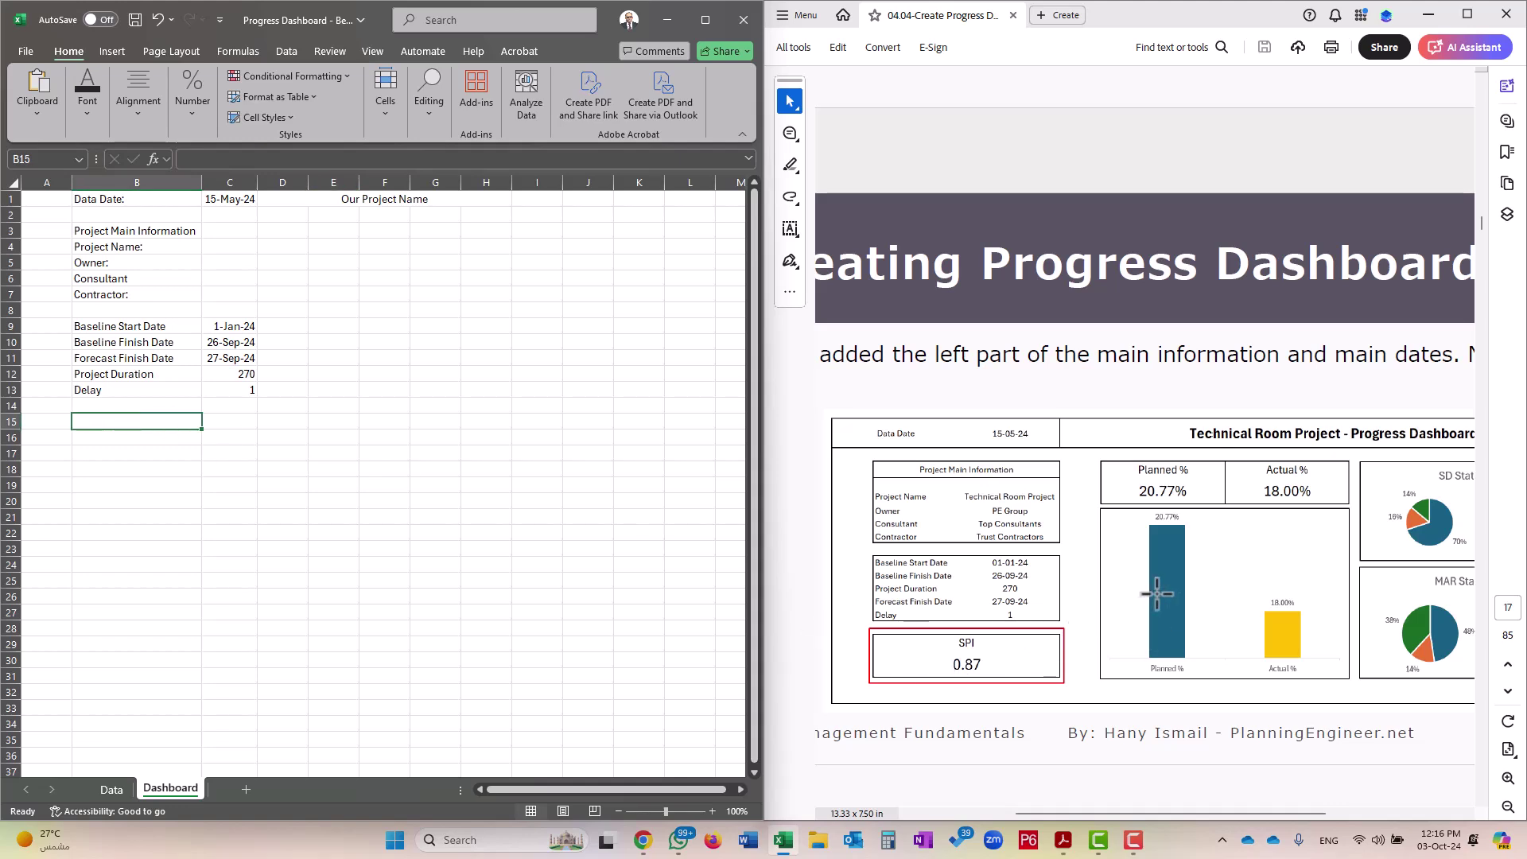
pyautogui.scroll(-1, 1157, 594)
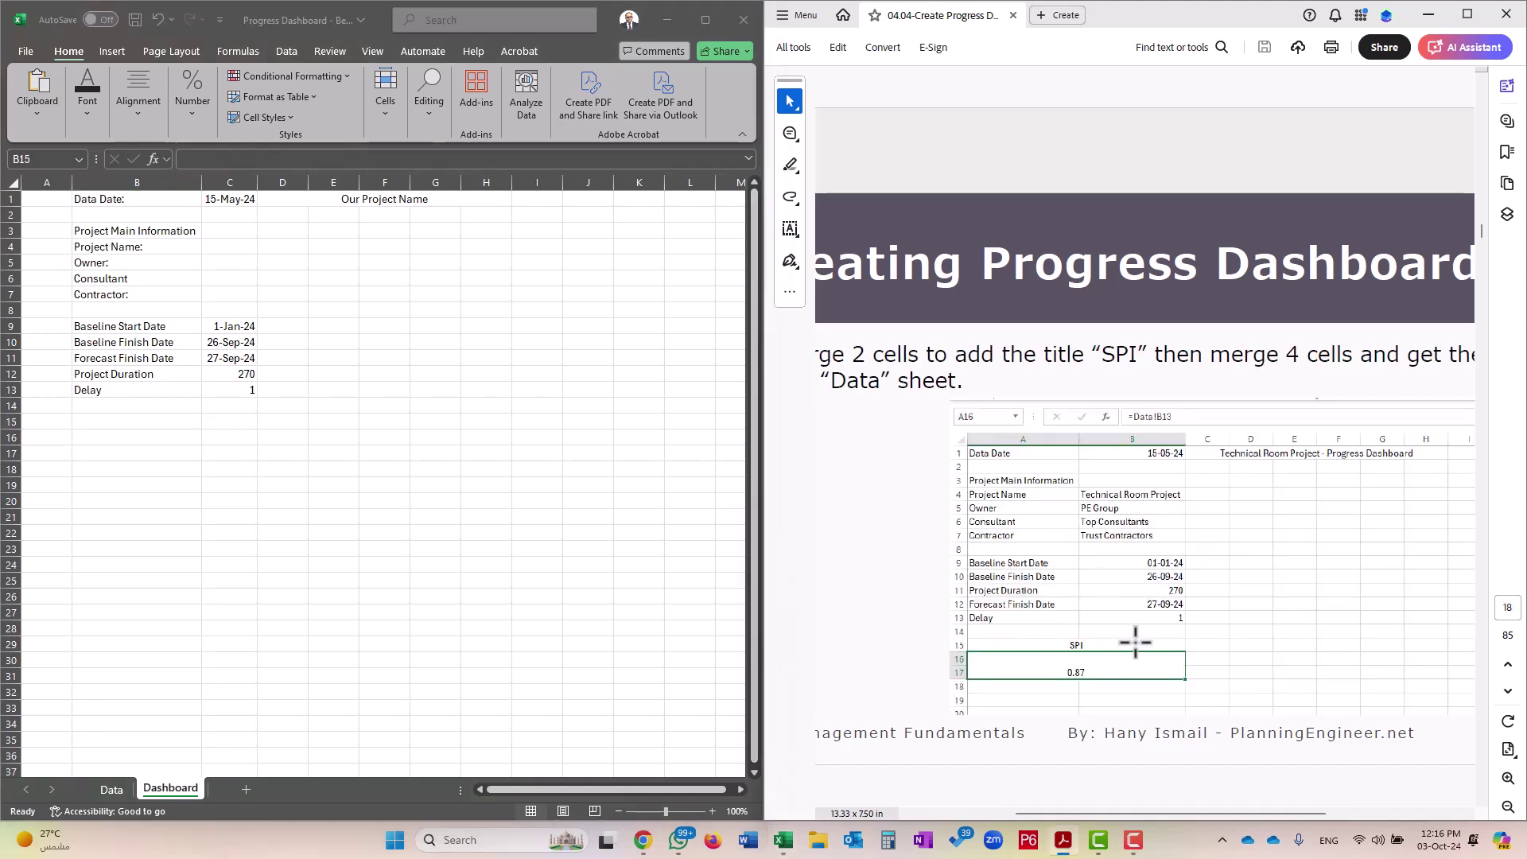
# Enter the title SPI in cell B15 and merge B15:C15
pyautogui.click(106, 423)
pyautogui.write('SPI')
pyautogui.press('Return')
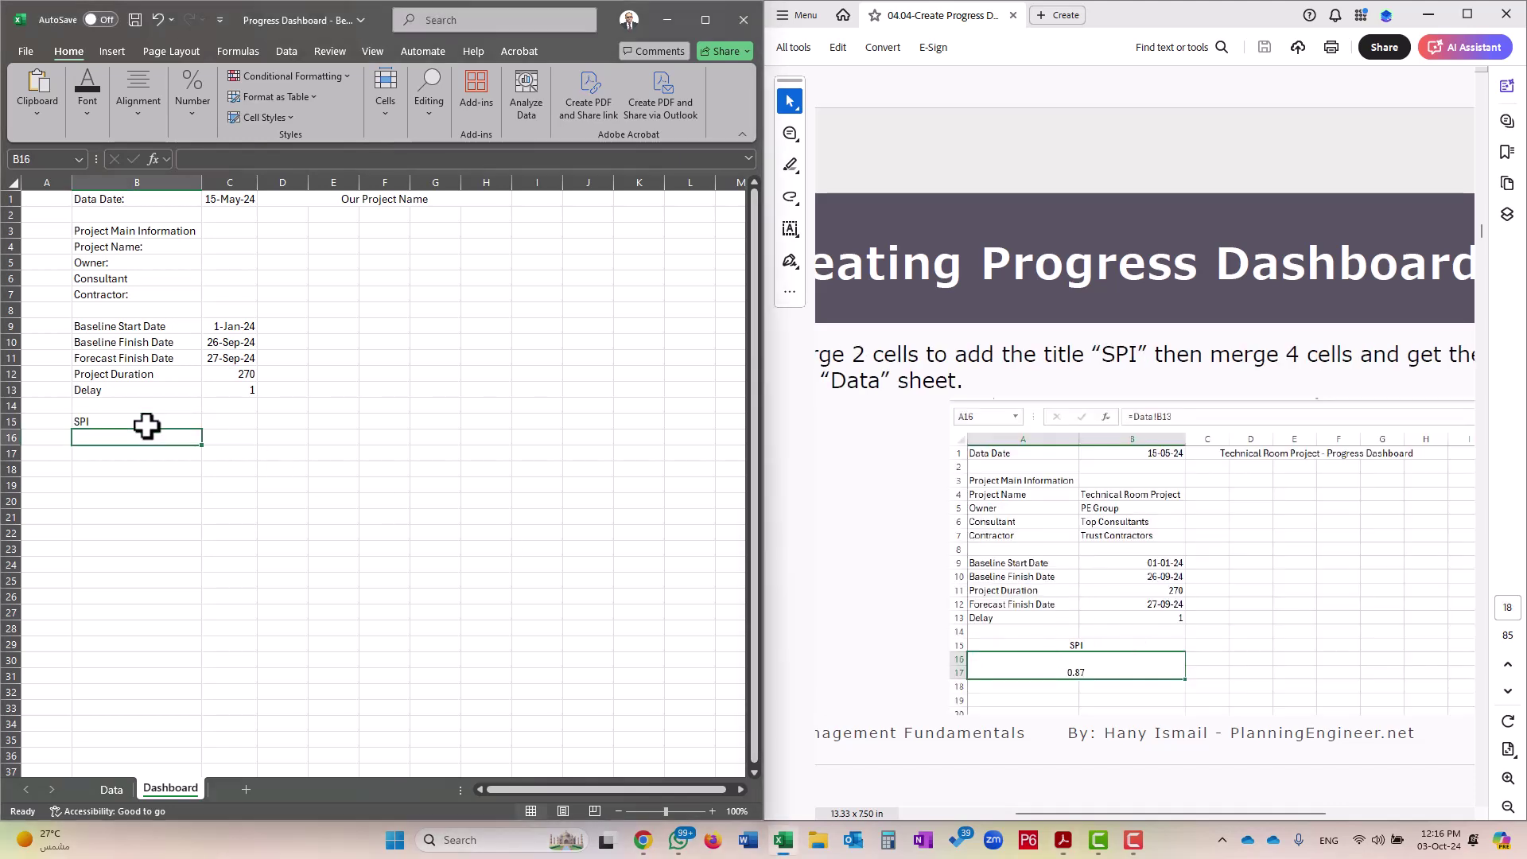
pyautogui.moveTo(149, 424); pyautogui.dragTo(211, 423)
pyautogui.rightClick(182, 422)
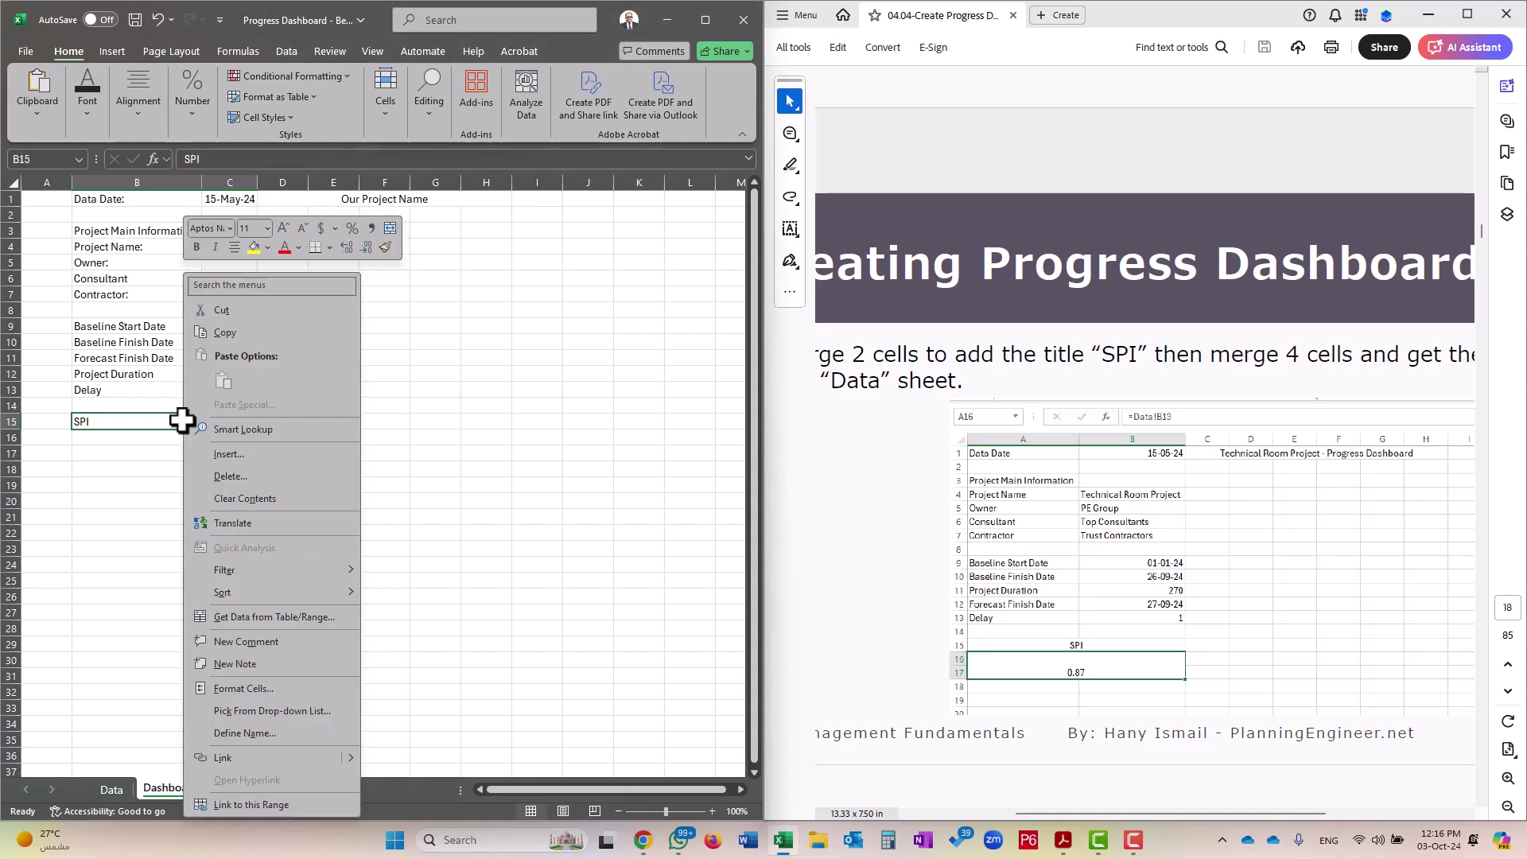
pyautogui.click(275, 687)
pyautogui.click(147, 470)
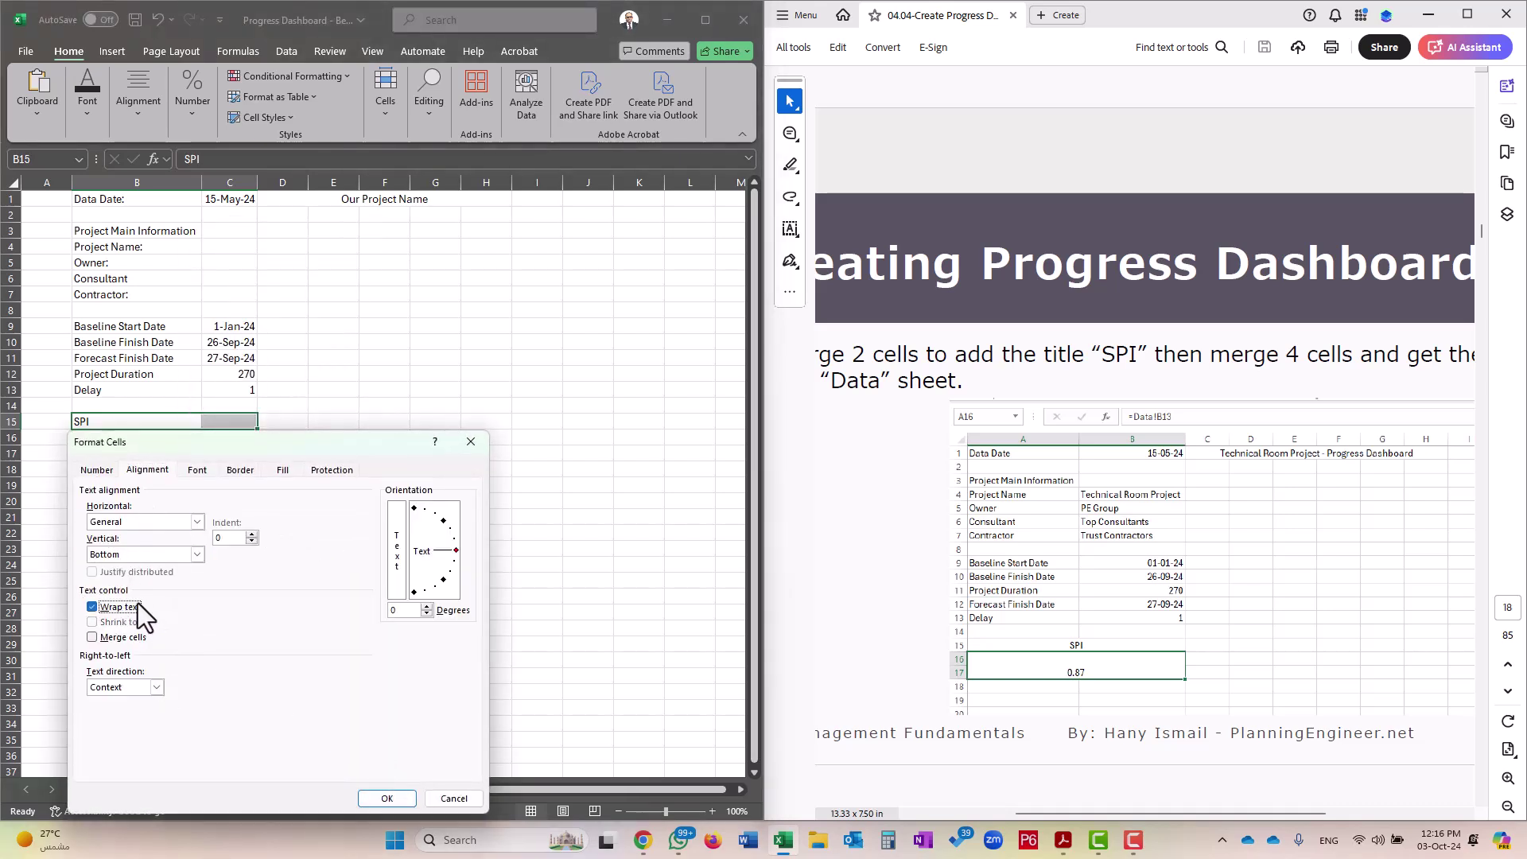
pyautogui.click(362, 799)
# Merge B16:C16 and link the merged cell to the SPI value on the Data sheet with =Data!B13
pyautogui.moveTo(140, 436); pyautogui.dragTo(228, 436)
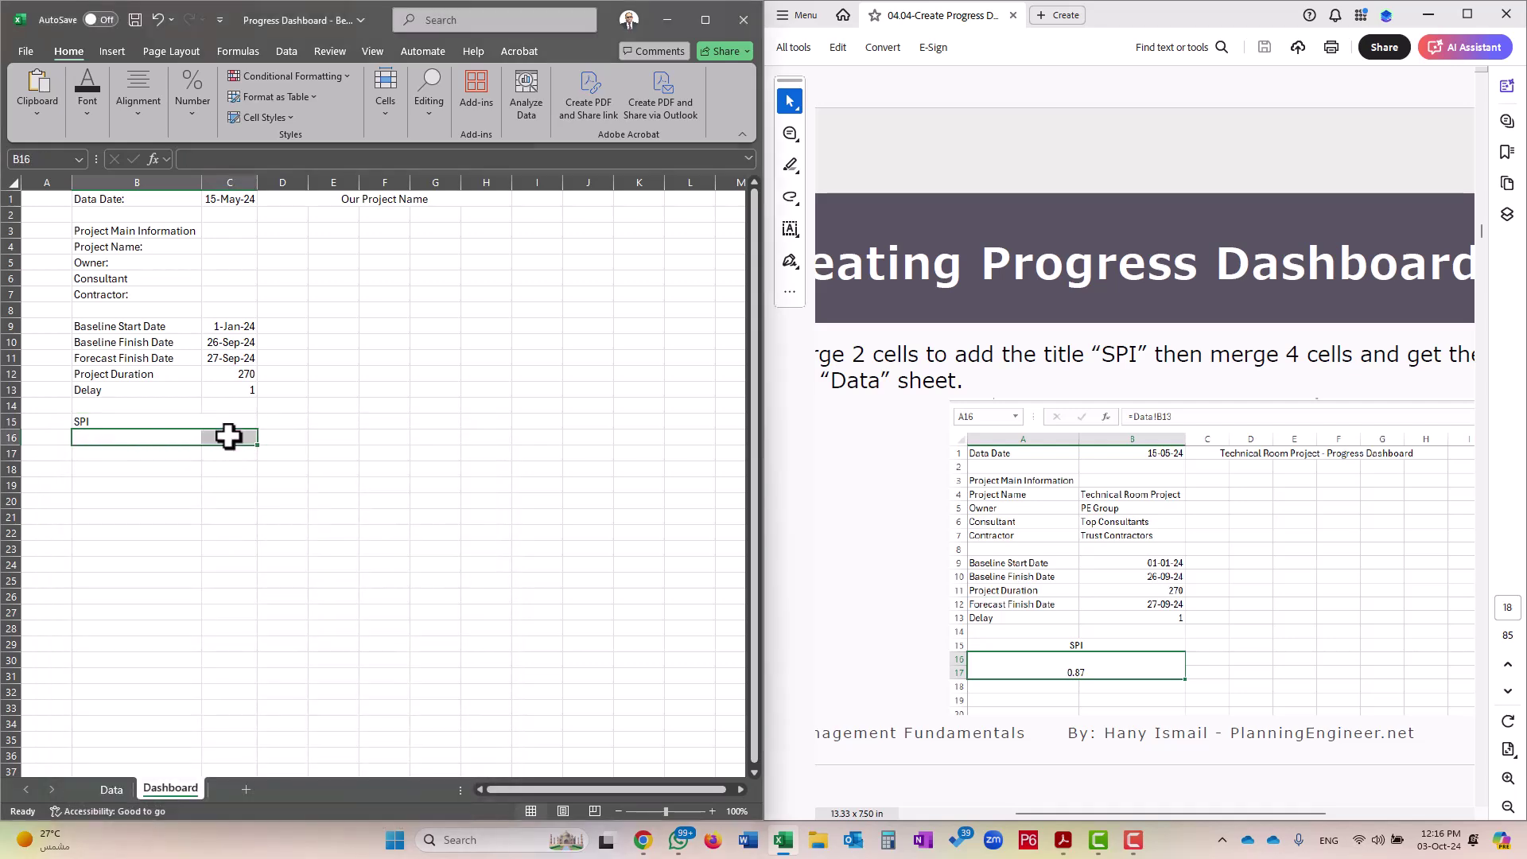
pyautogui.rightClick(219, 436)
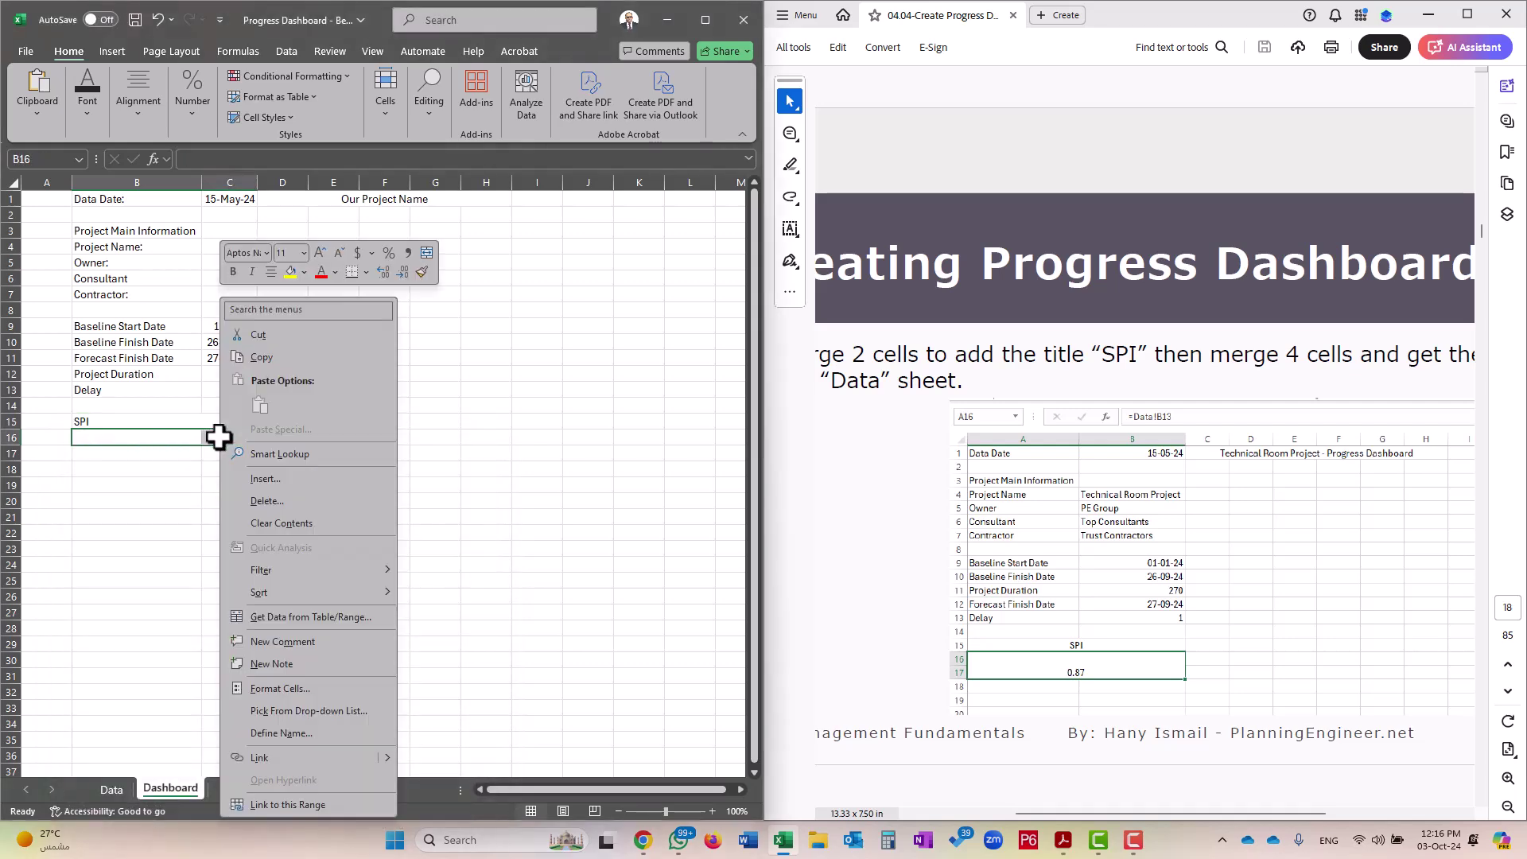
pyautogui.click(312, 694)
pyautogui.click(134, 635)
pyautogui.click(414, 797)
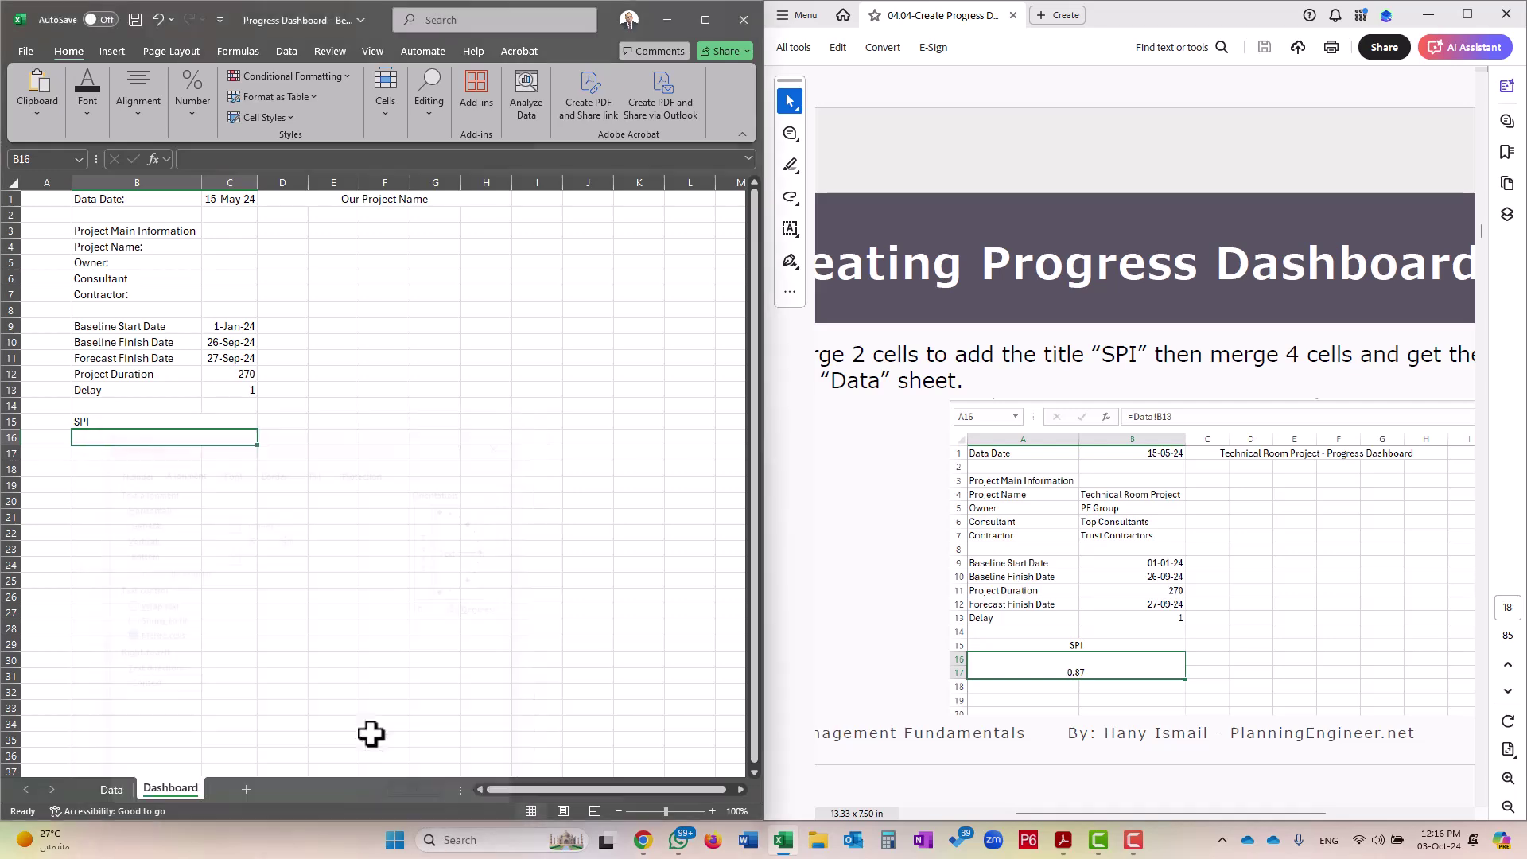
pyautogui.write('=')
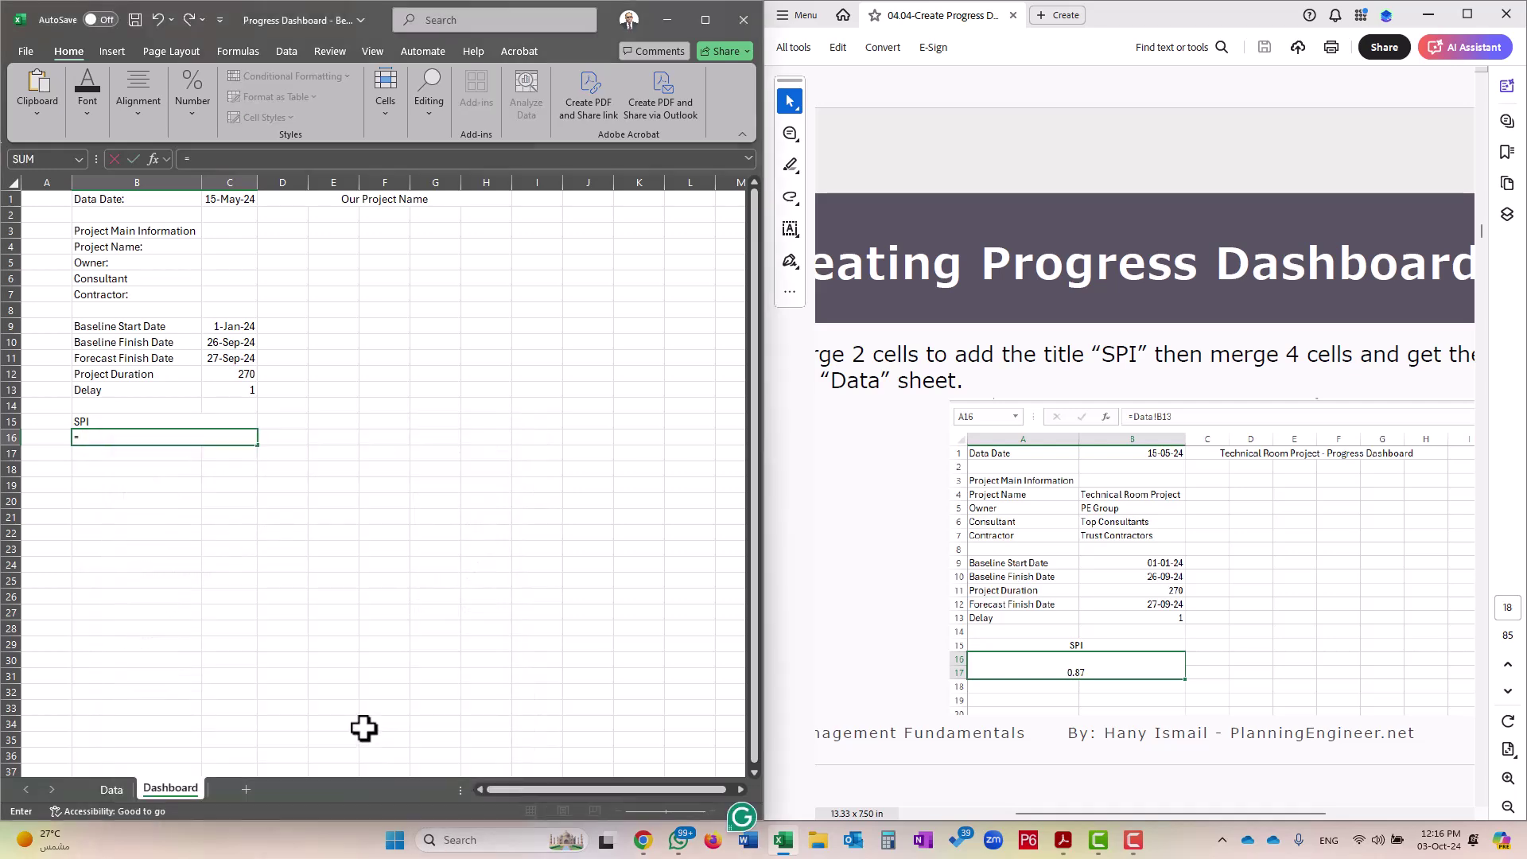
pyautogui.click(126, 785)
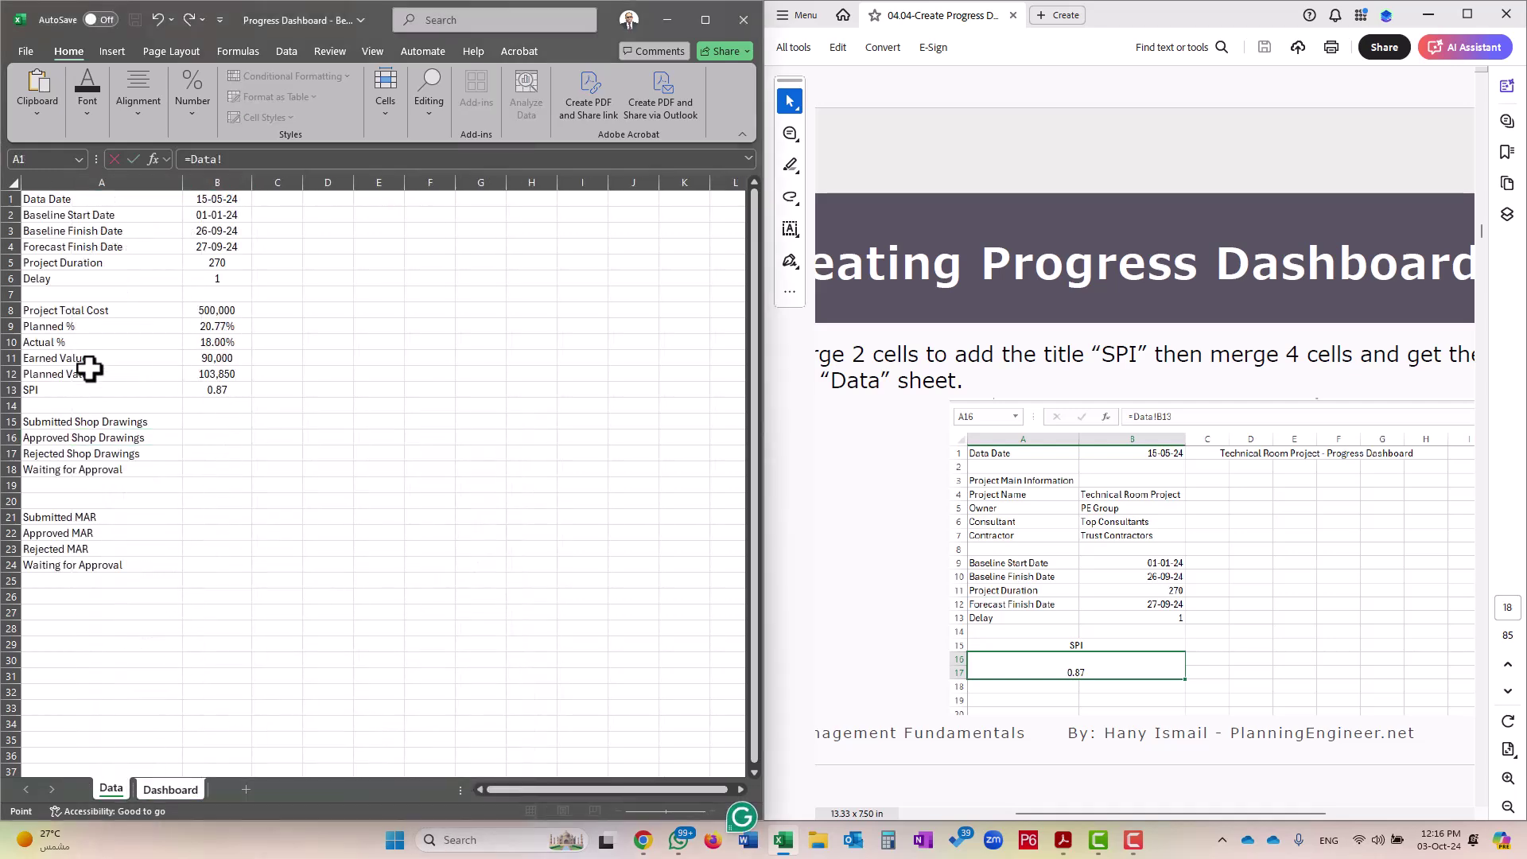
pyautogui.click(226, 395)
pyautogui.press('Return')
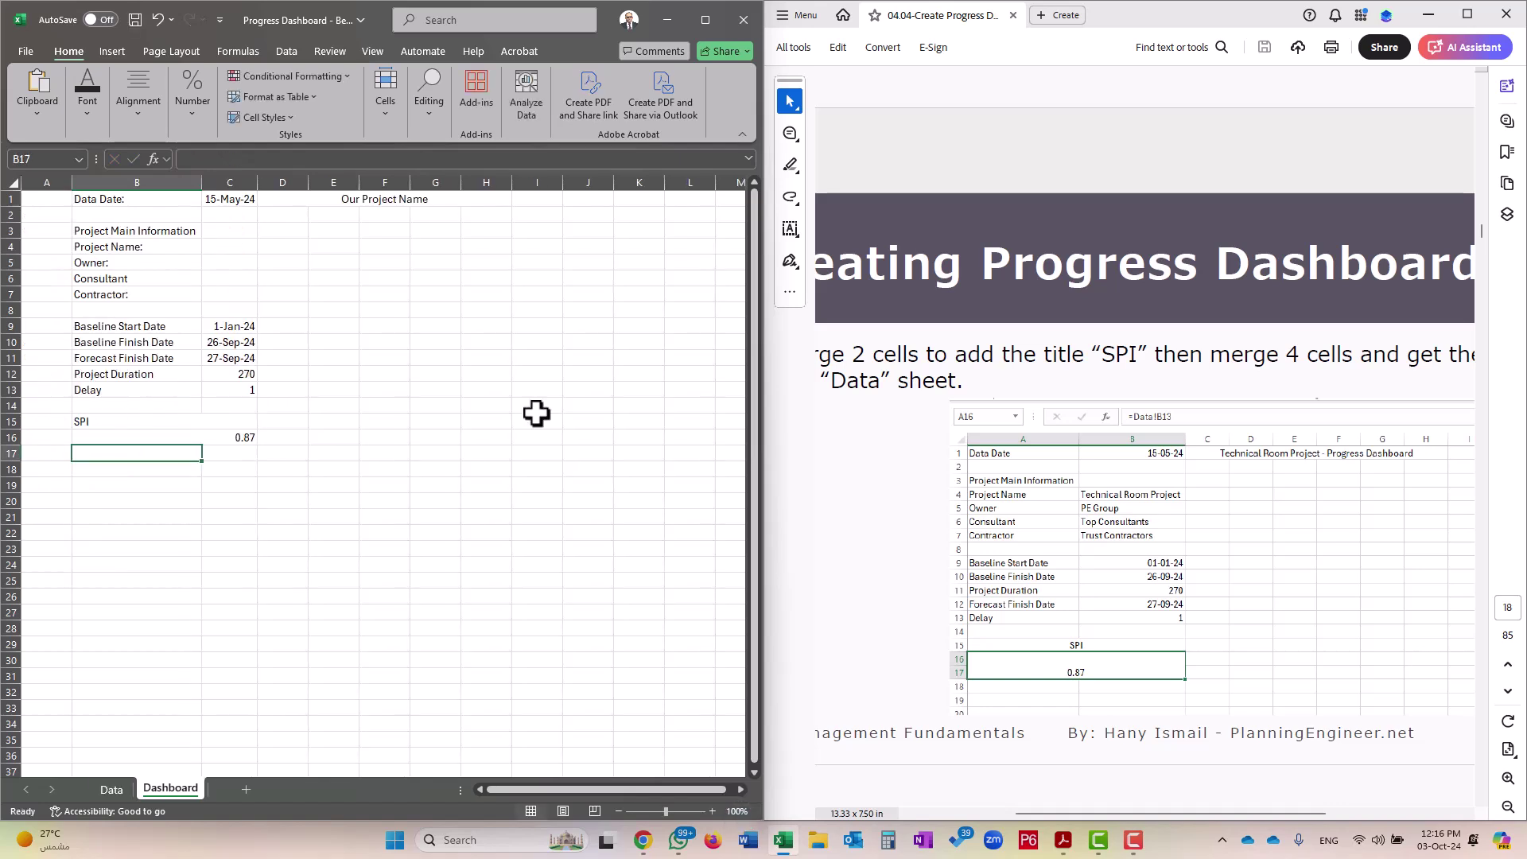
# Center the SPI title and value in B15:C16 horizontally and align them to the middle vertically
pyautogui.moveTo(194, 422); pyautogui.dragTo(195, 437)
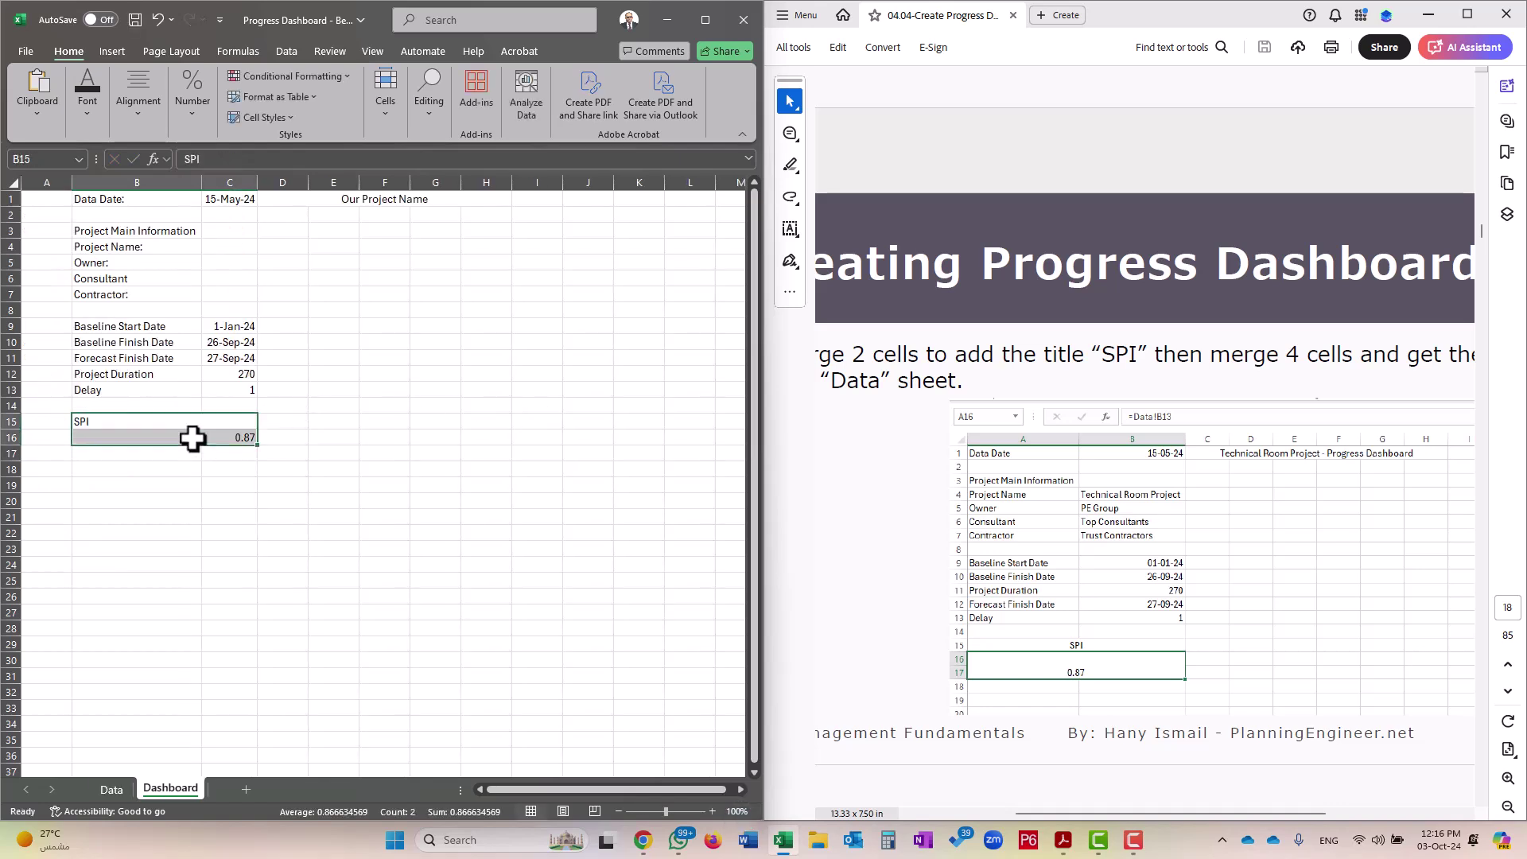
pyautogui.click(151, 121)
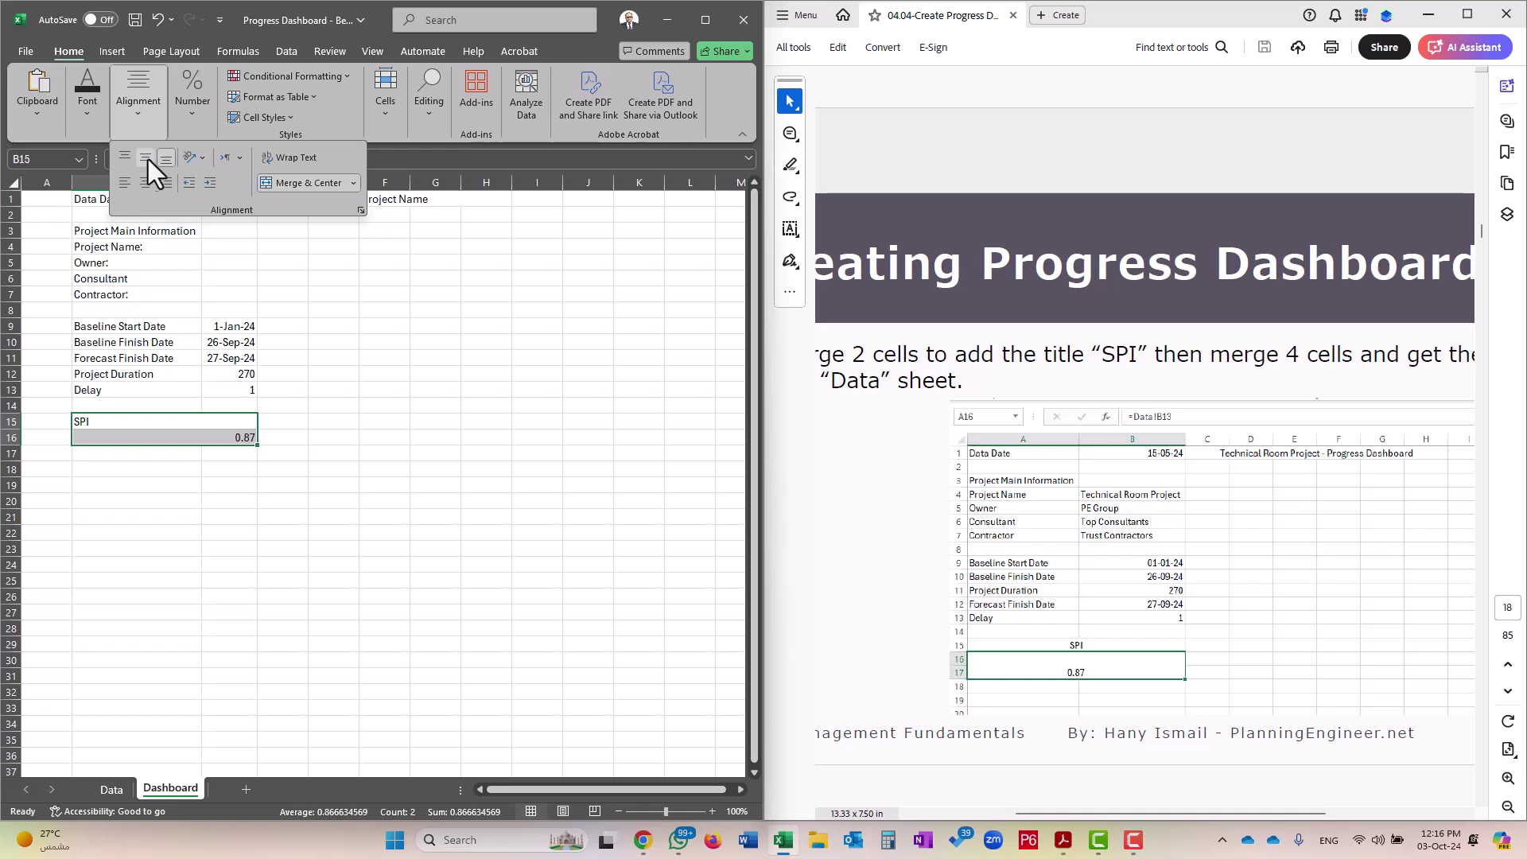
pyautogui.click(145, 183)
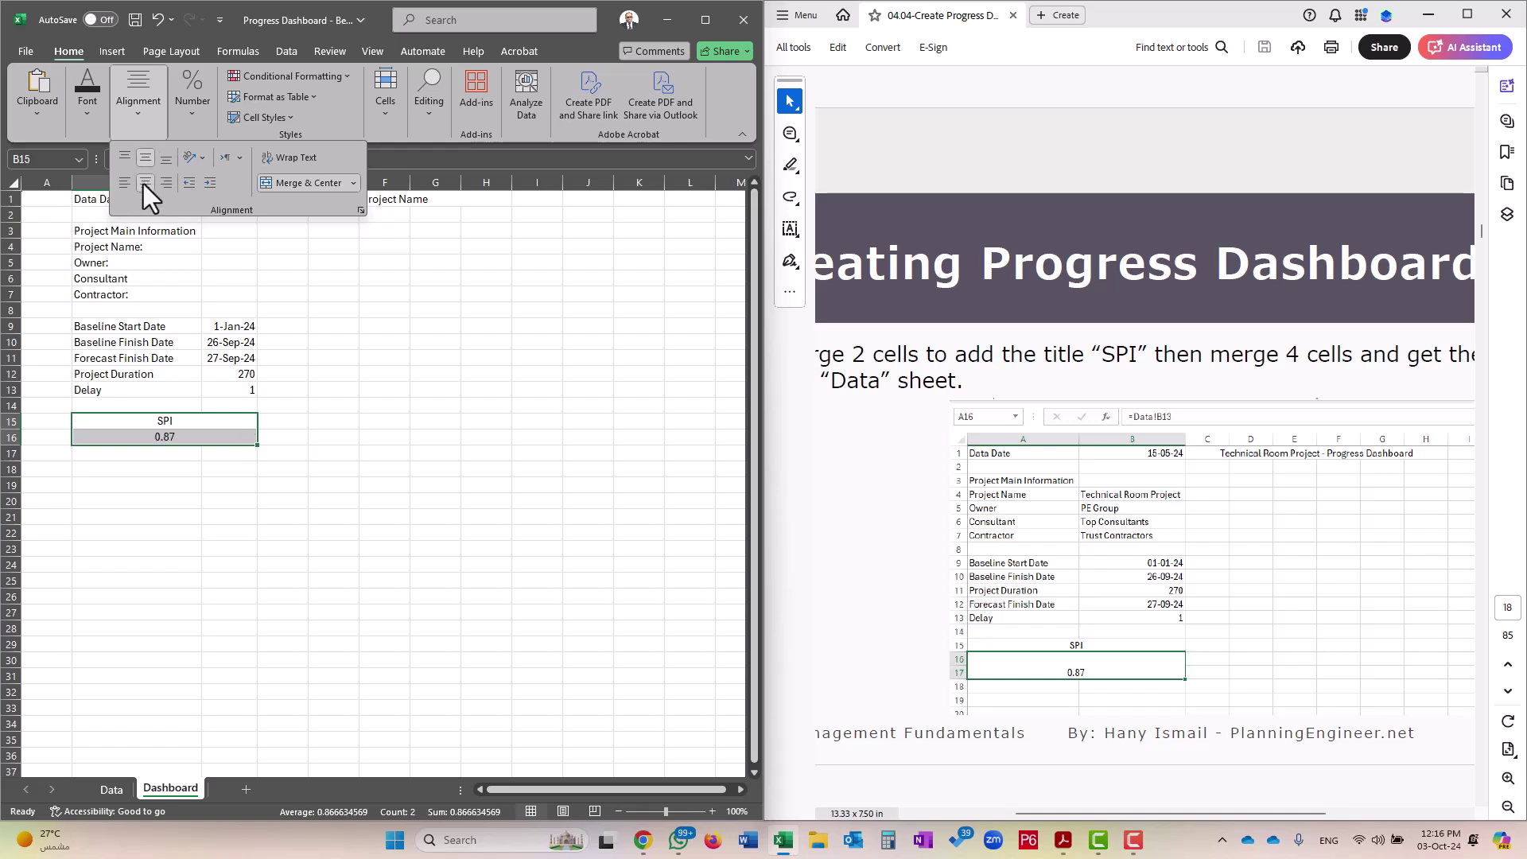
pyautogui.click(170, 436)
pyautogui.click(170, 437)
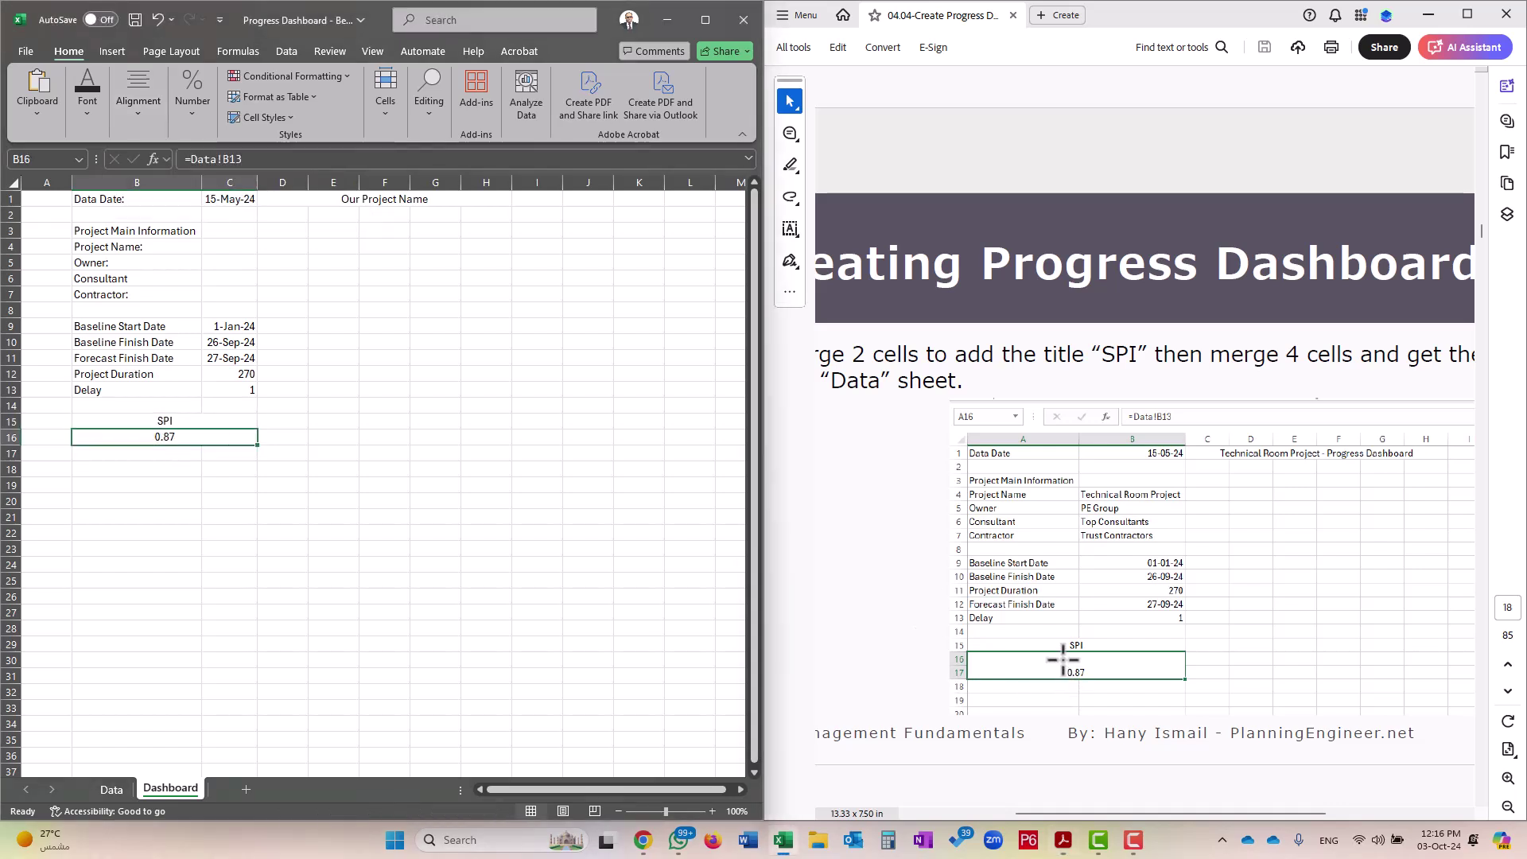
# Merge the SPI value cell with the row below so it spans B16:C17, and return to the guide
pyautogui.moveTo(159, 437); pyautogui.dragTo(162, 452)
pyautogui.rightClick(162, 451)
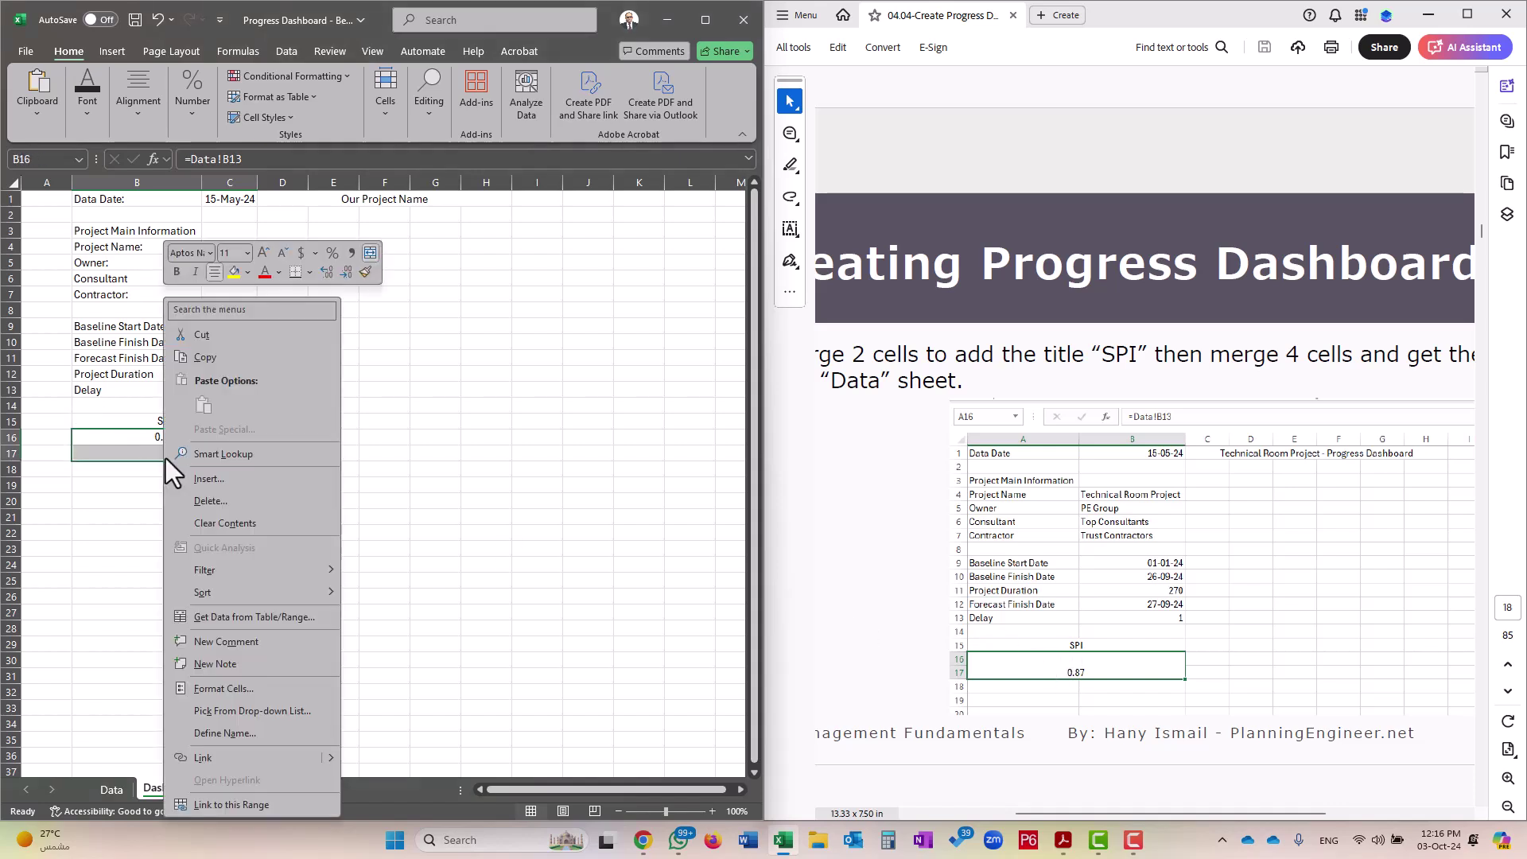
pyautogui.click(270, 691)
pyautogui.click(120, 632)
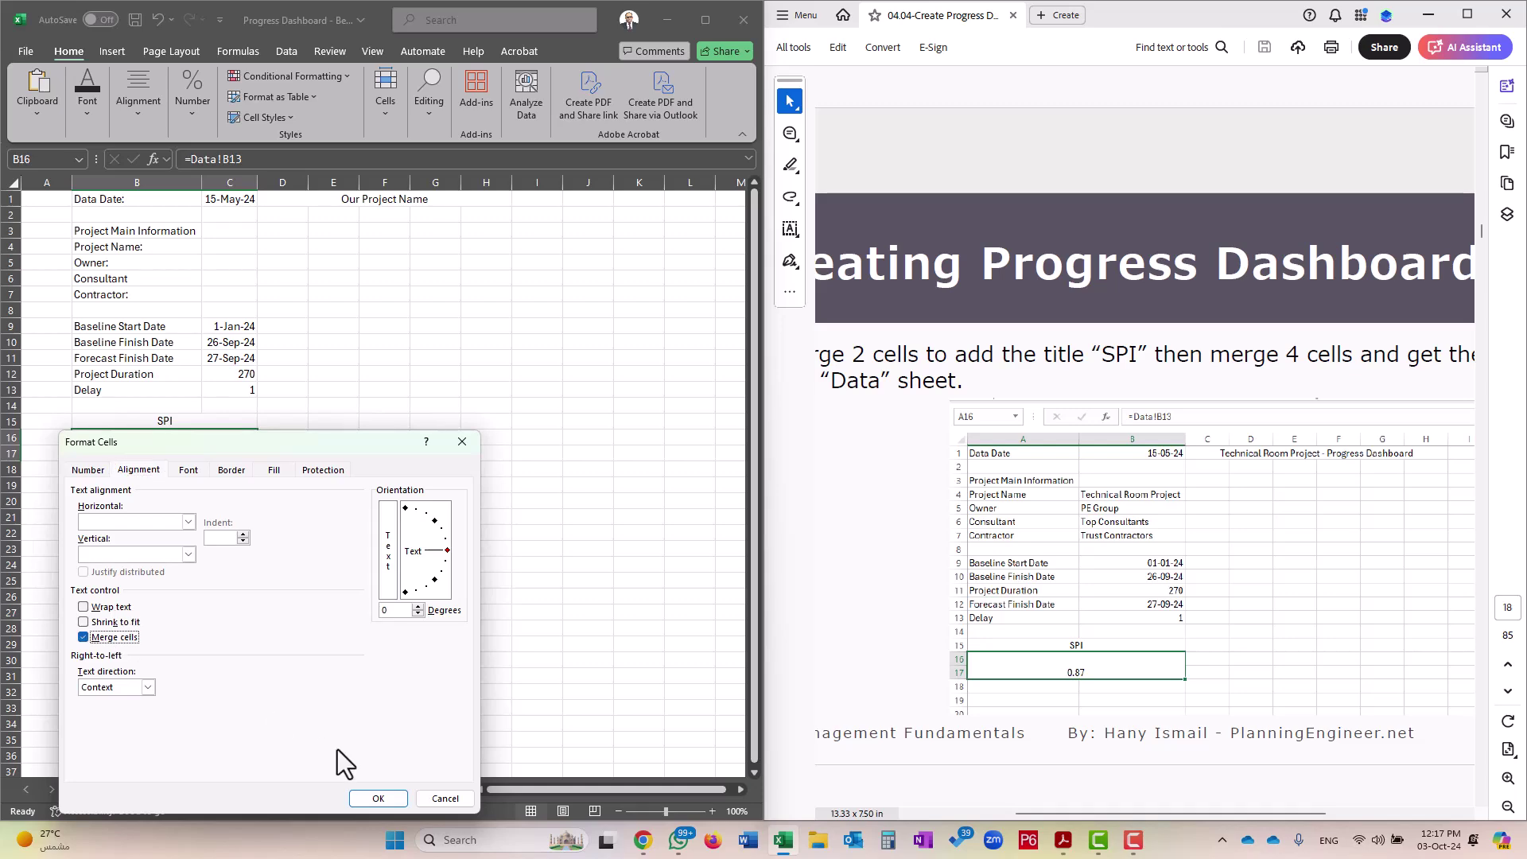
pyautogui.click(394, 794)
pyautogui.click(216, 518)
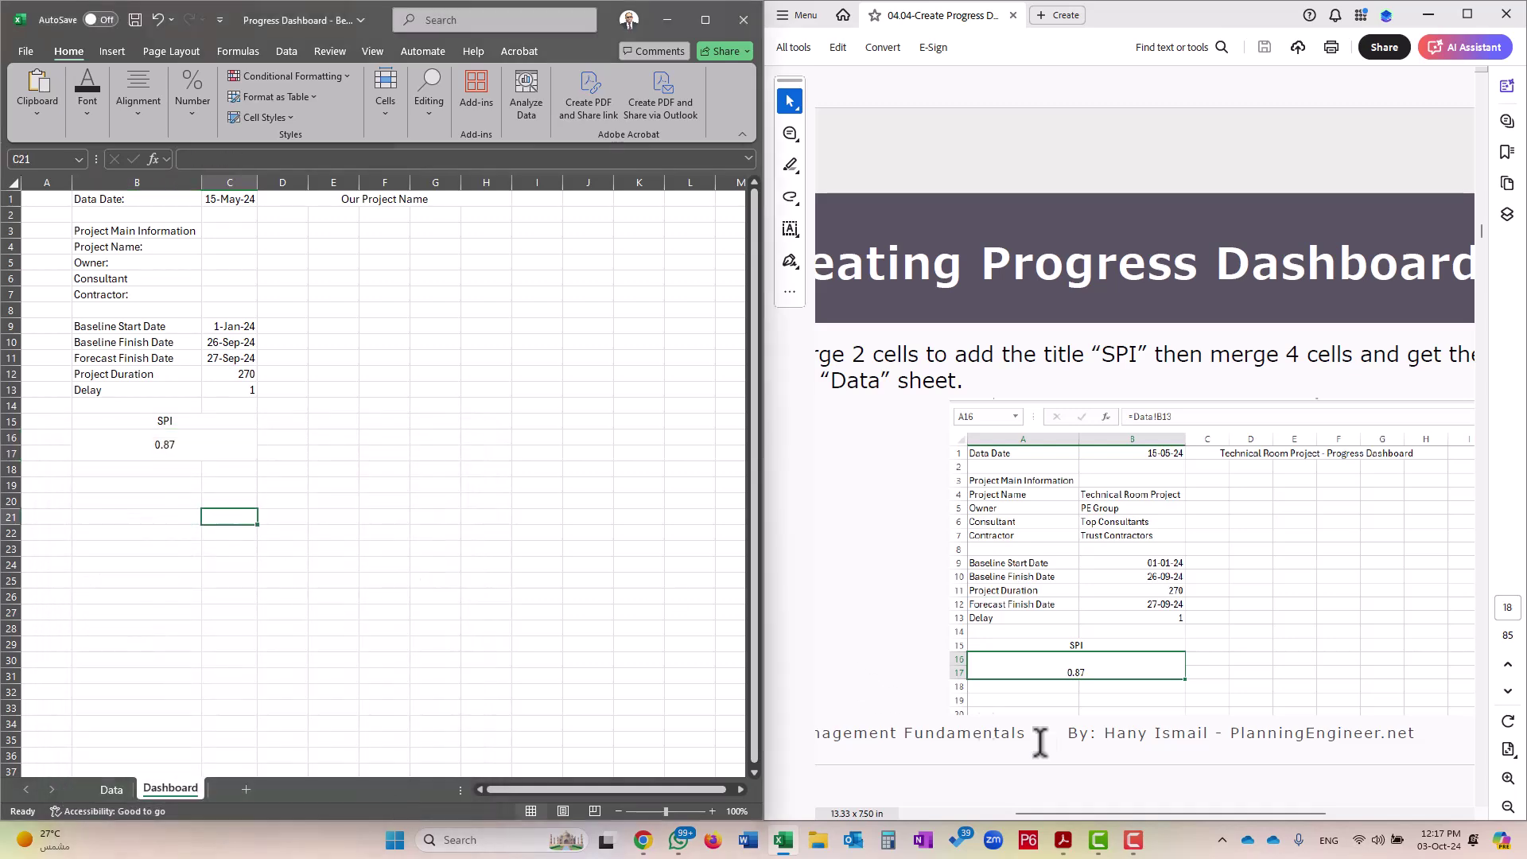
pyautogui.click(1072, 667)
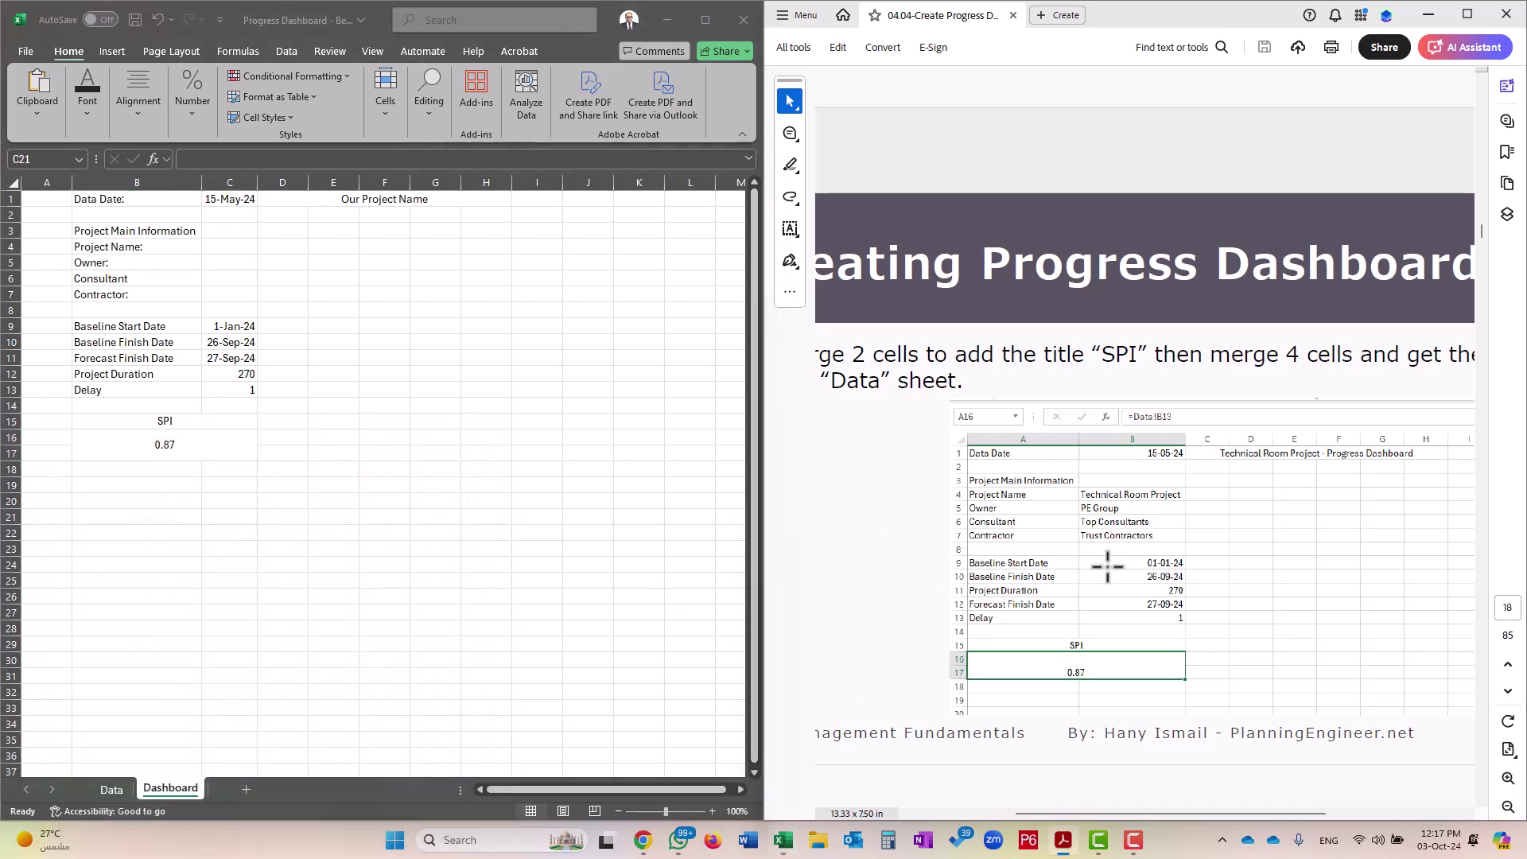
# Enter the title Planned % on the Dashboard sheet, move it to D3:E3, then merge and center it
pyautogui.scroll(-1, 1108, 566)
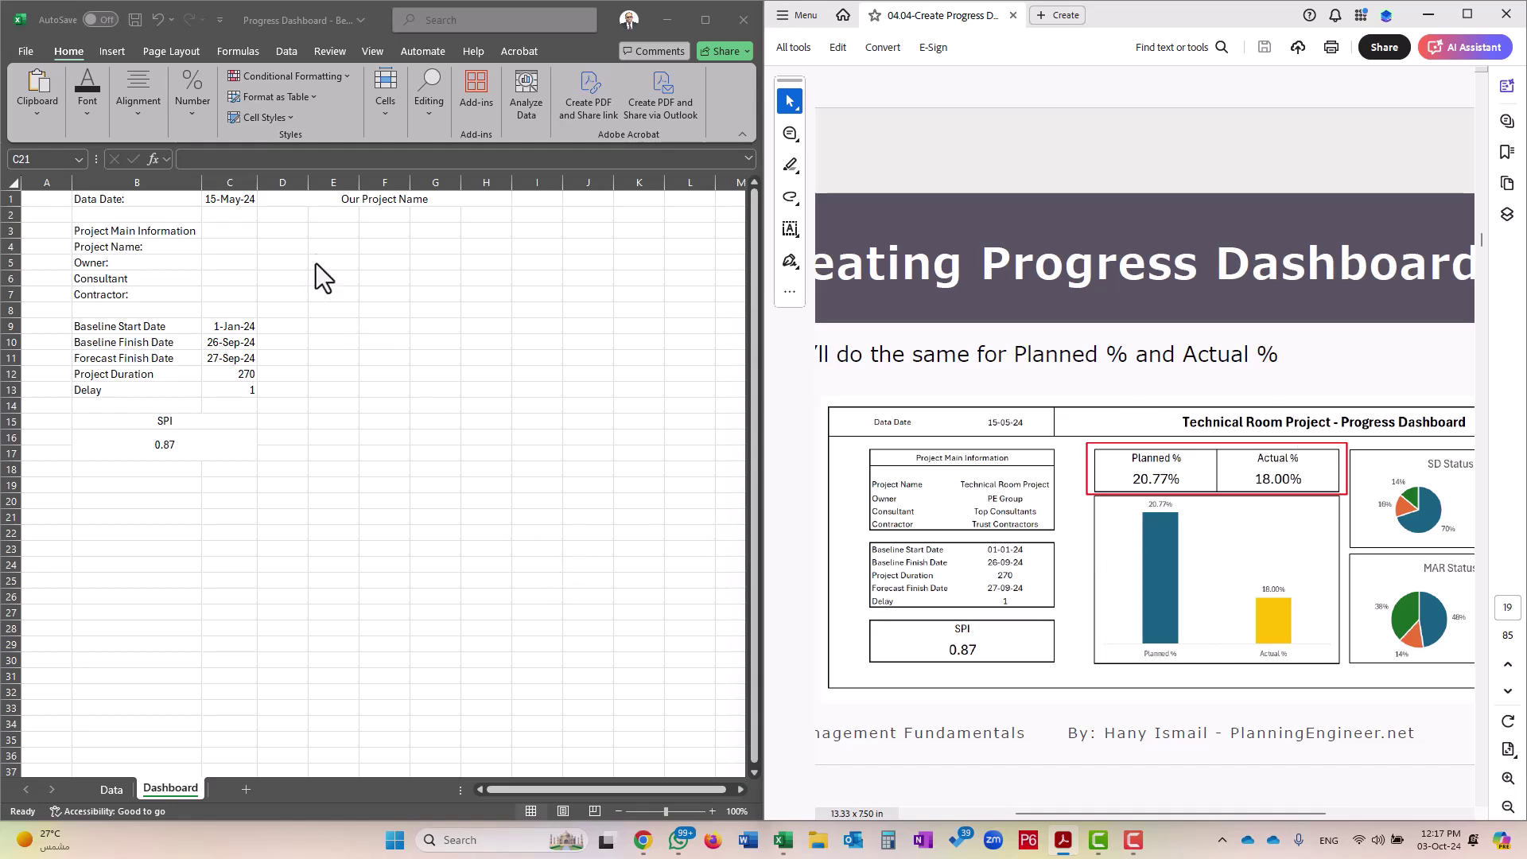
pyautogui.click(288, 211)
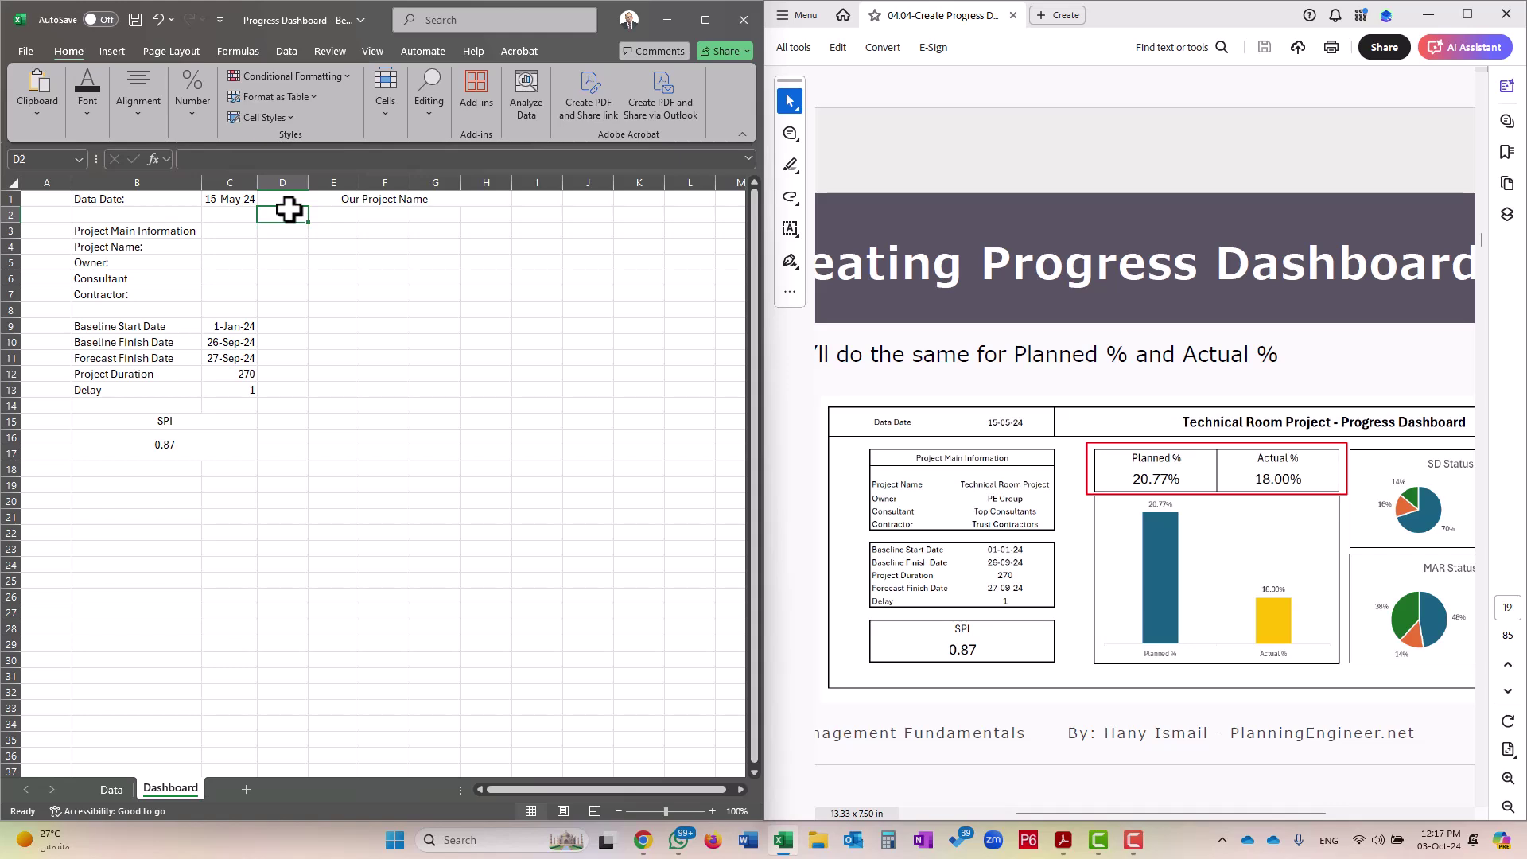
pyautogui.write('Planned %')
pyautogui.press('Return')
pyautogui.click(290, 212)
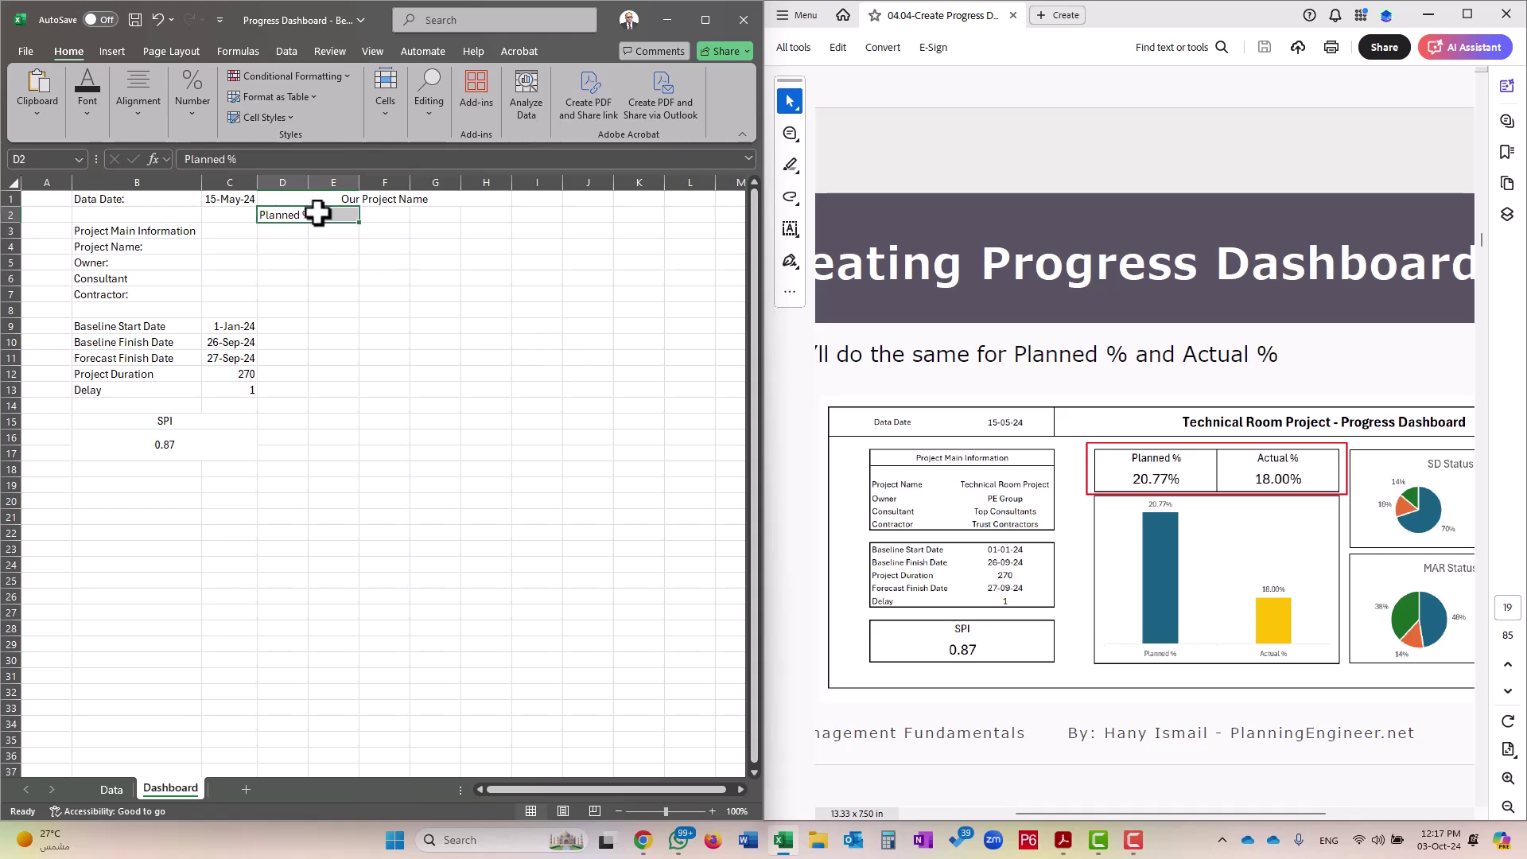
pyautogui.moveTo(296, 223); pyautogui.dragTo(330, 231)
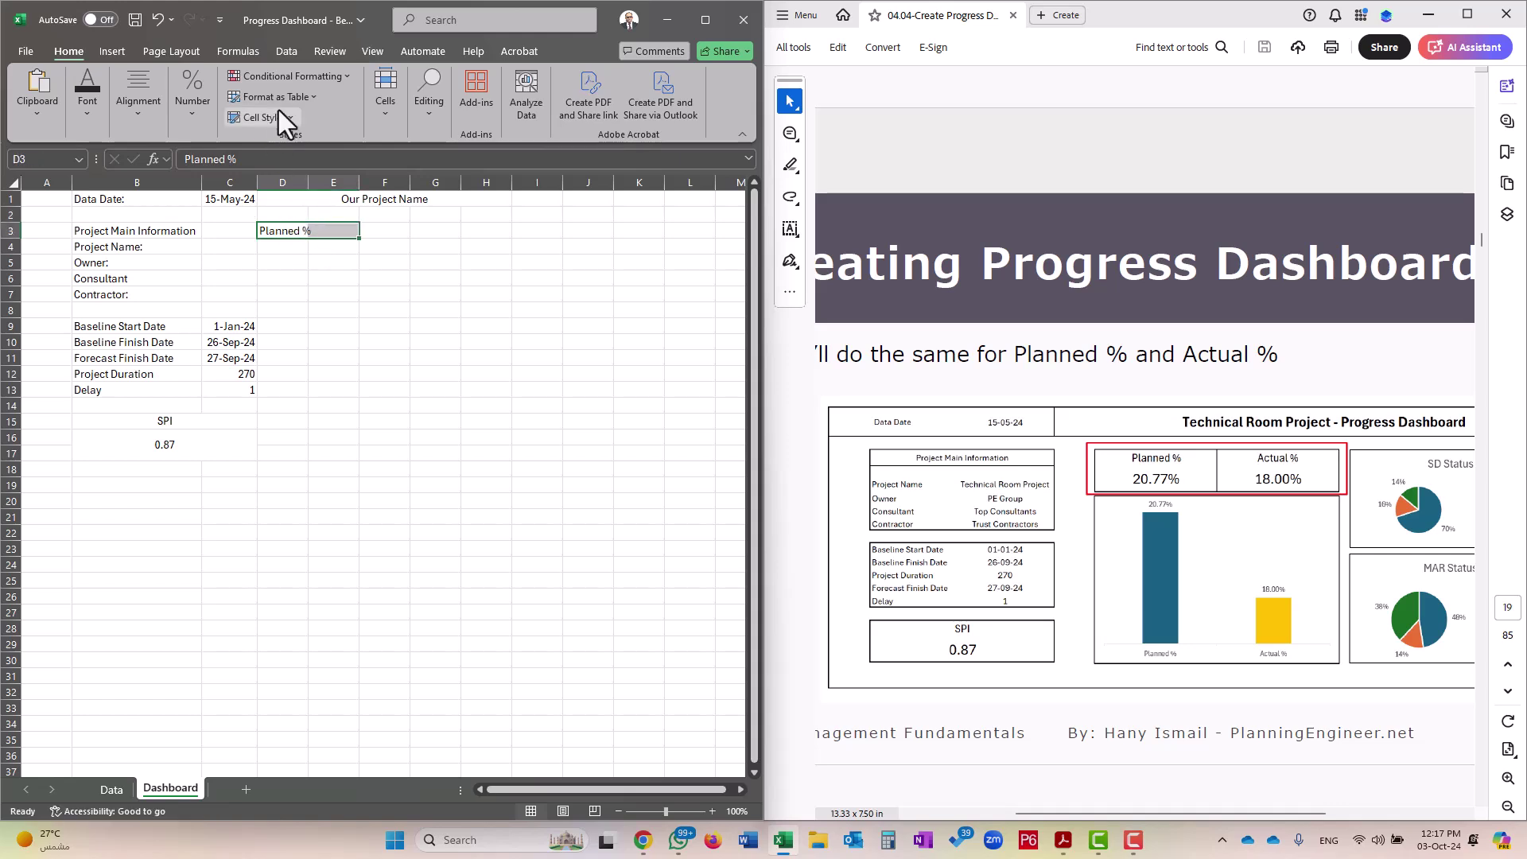
pyautogui.click(141, 124)
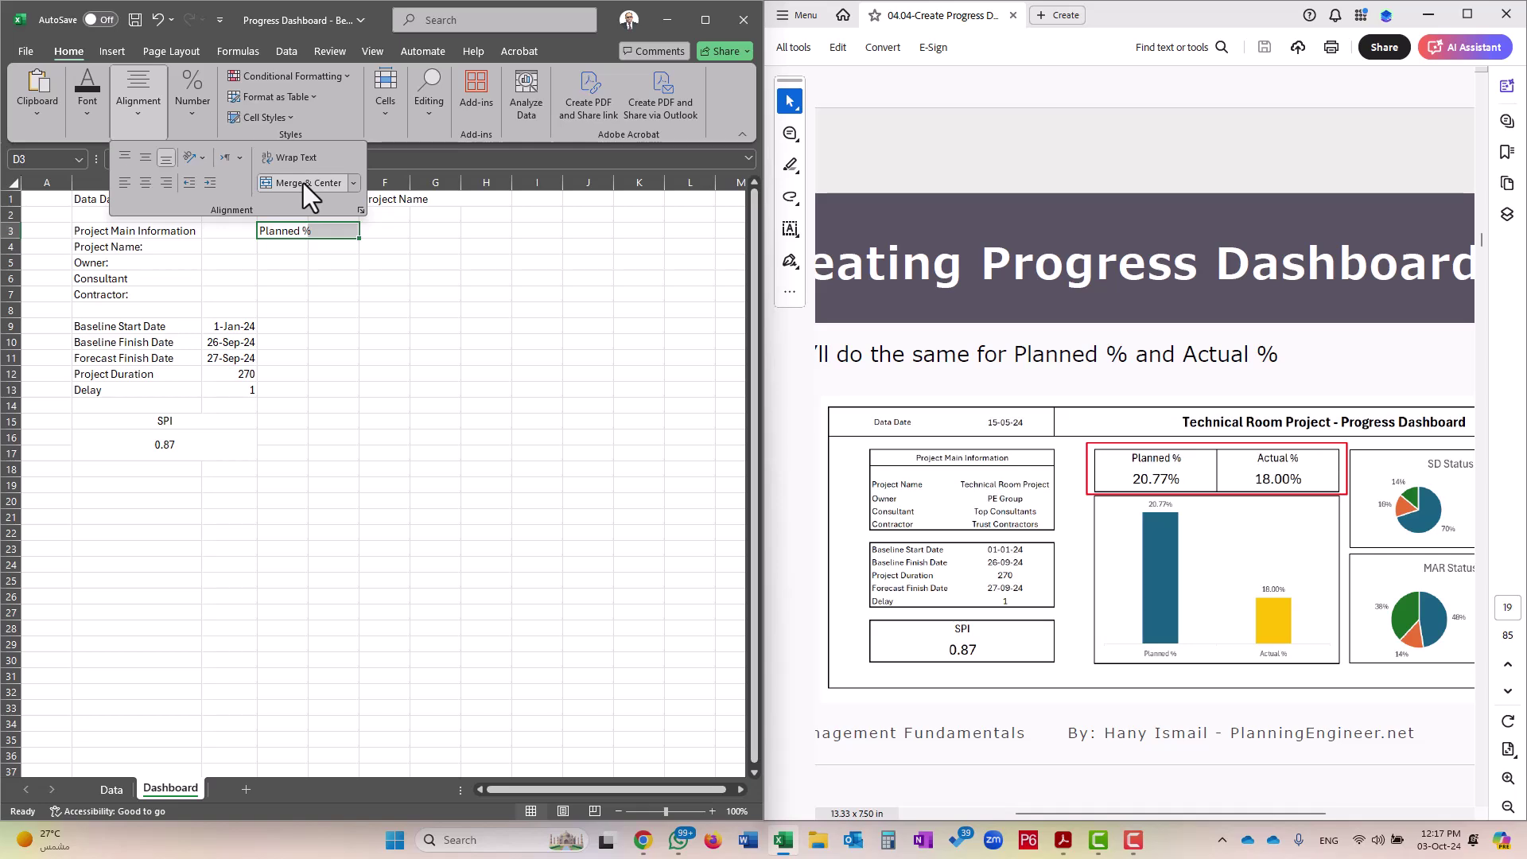
pyautogui.click(303, 183)
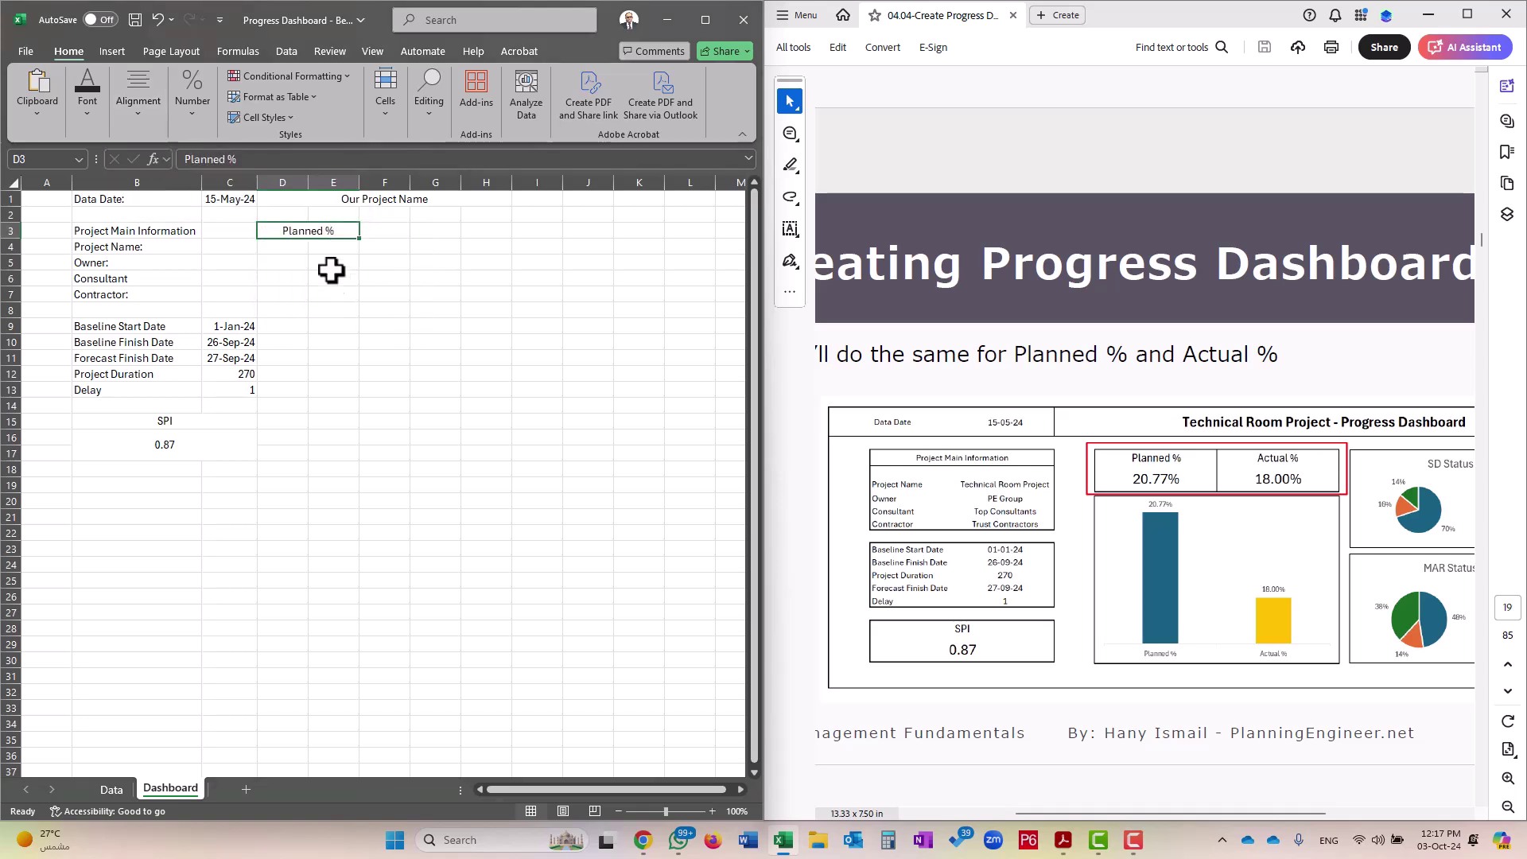
# Merge and center the four cells D4:E5 beneath the Planned % title
pyautogui.moveTo(291, 247); pyautogui.dragTo(353, 245)
pyautogui.click(141, 113)
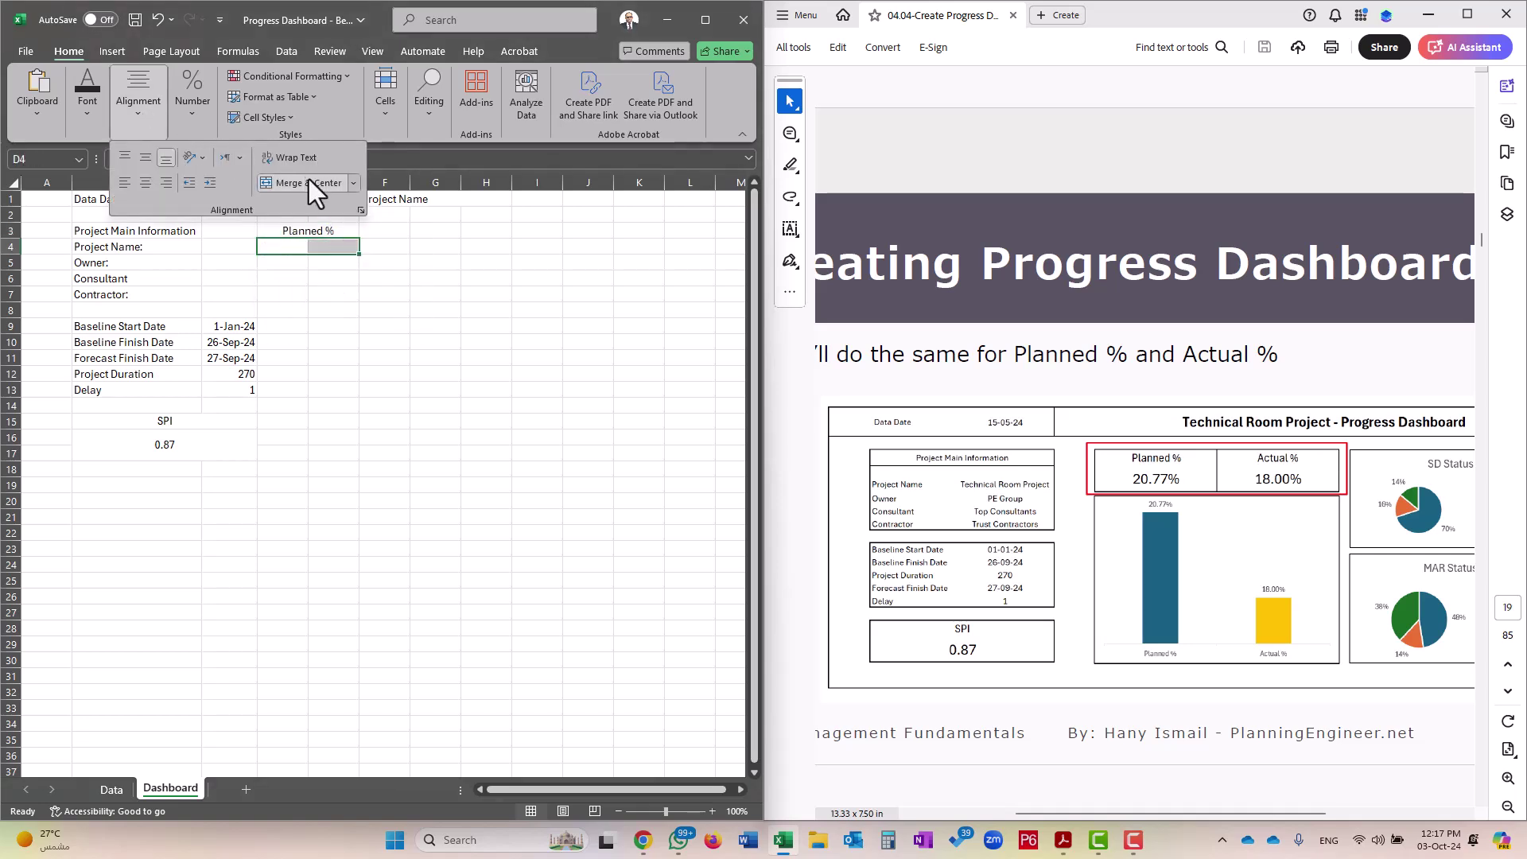
pyautogui.scroll(-1, 879, 474)
pyautogui.click(399, 288)
pyautogui.moveTo(299, 252); pyautogui.dragTo(300, 264)
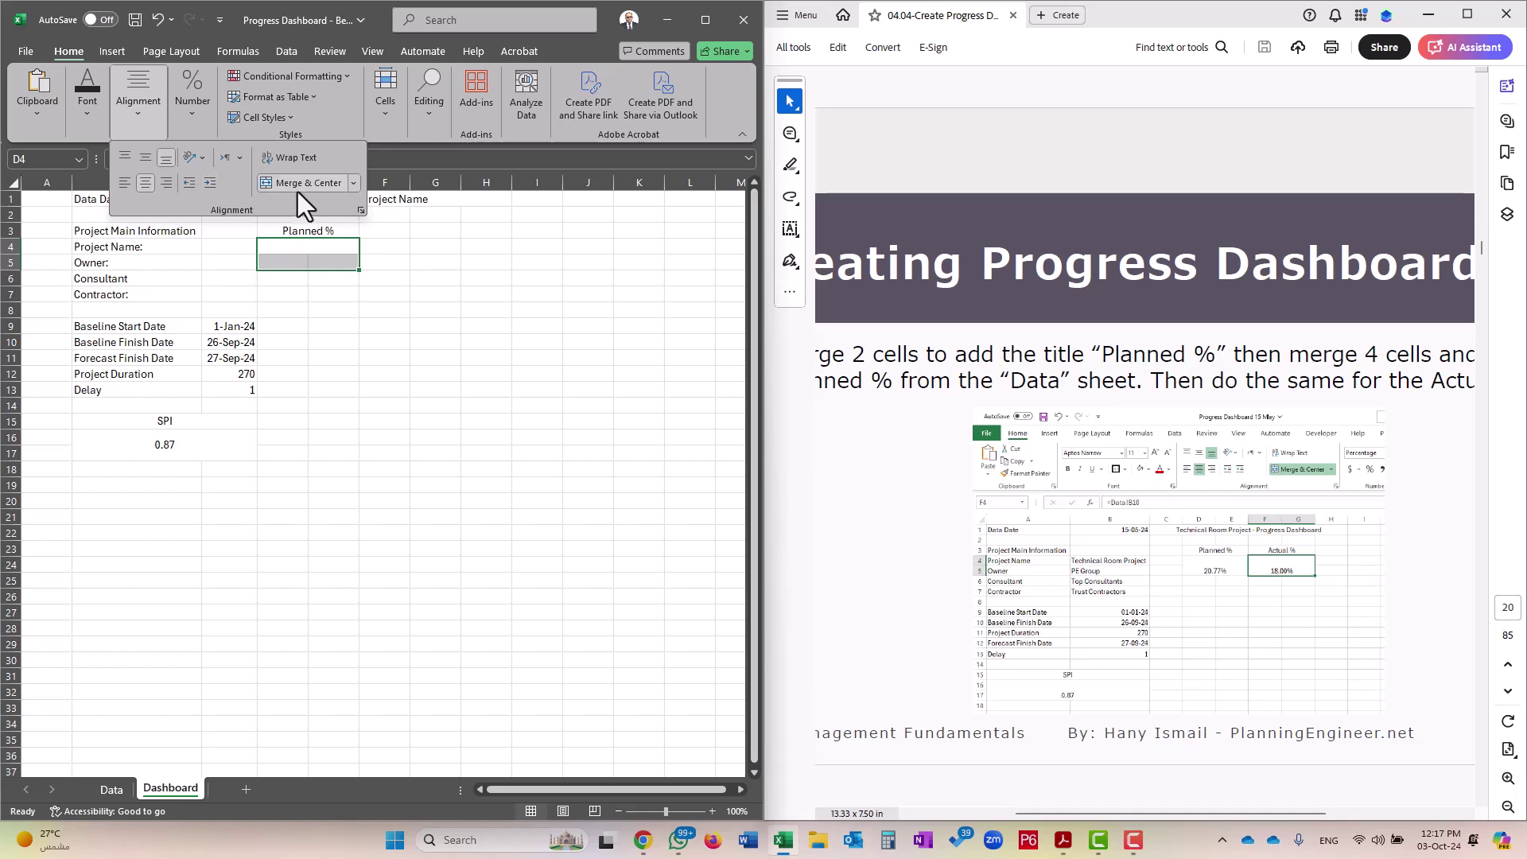
pyautogui.click(299, 187)
pyautogui.click(274, 180)
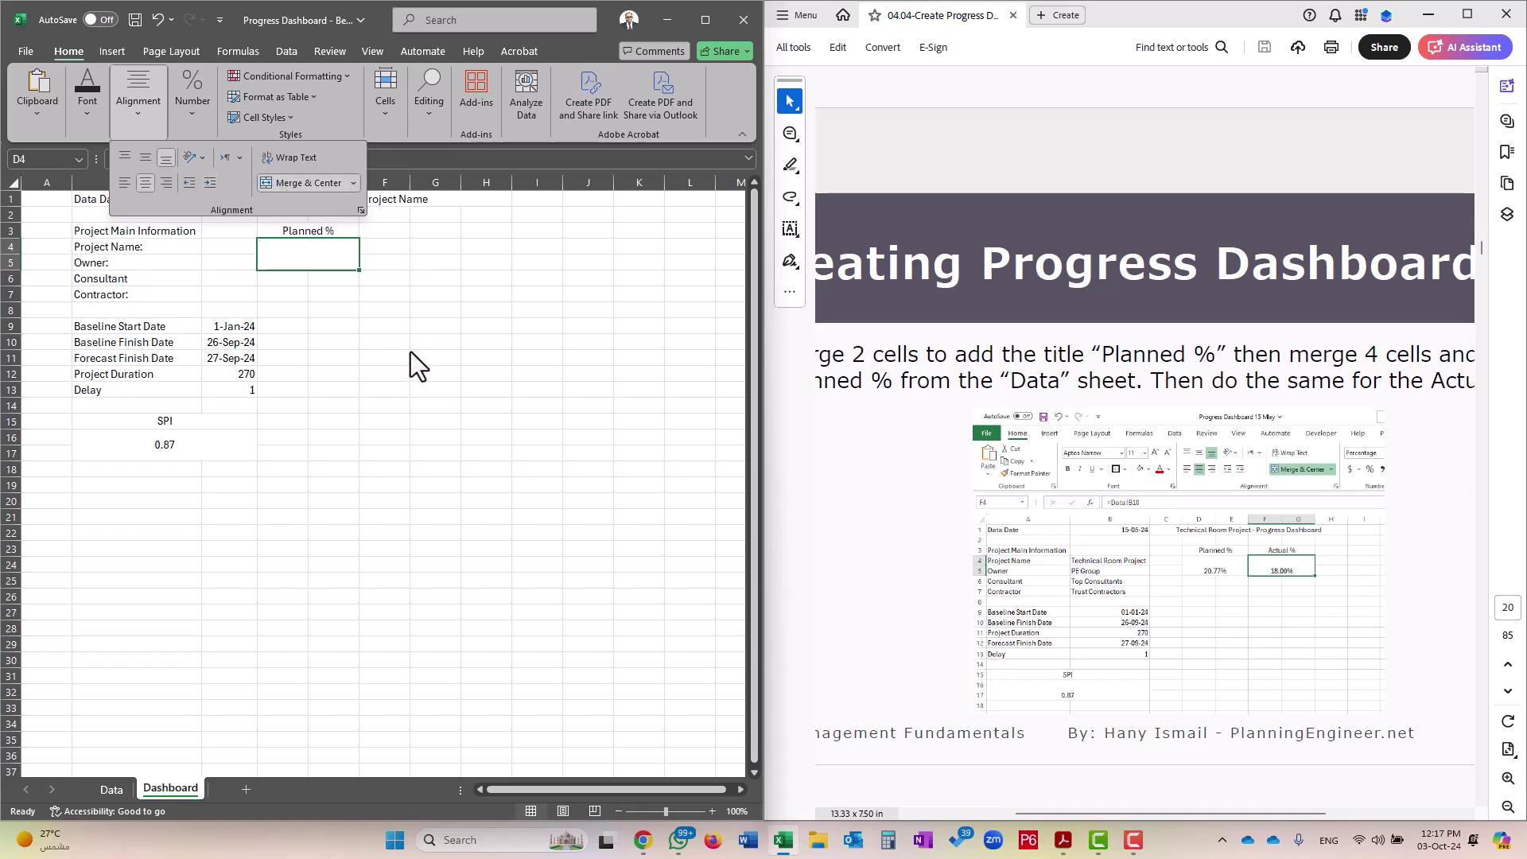
# Link the merged D4:E5 cell to the Planned % value with =Data!B9 and align it to the middle vertically
pyautogui.click(309, 254)
pyautogui.write('=')
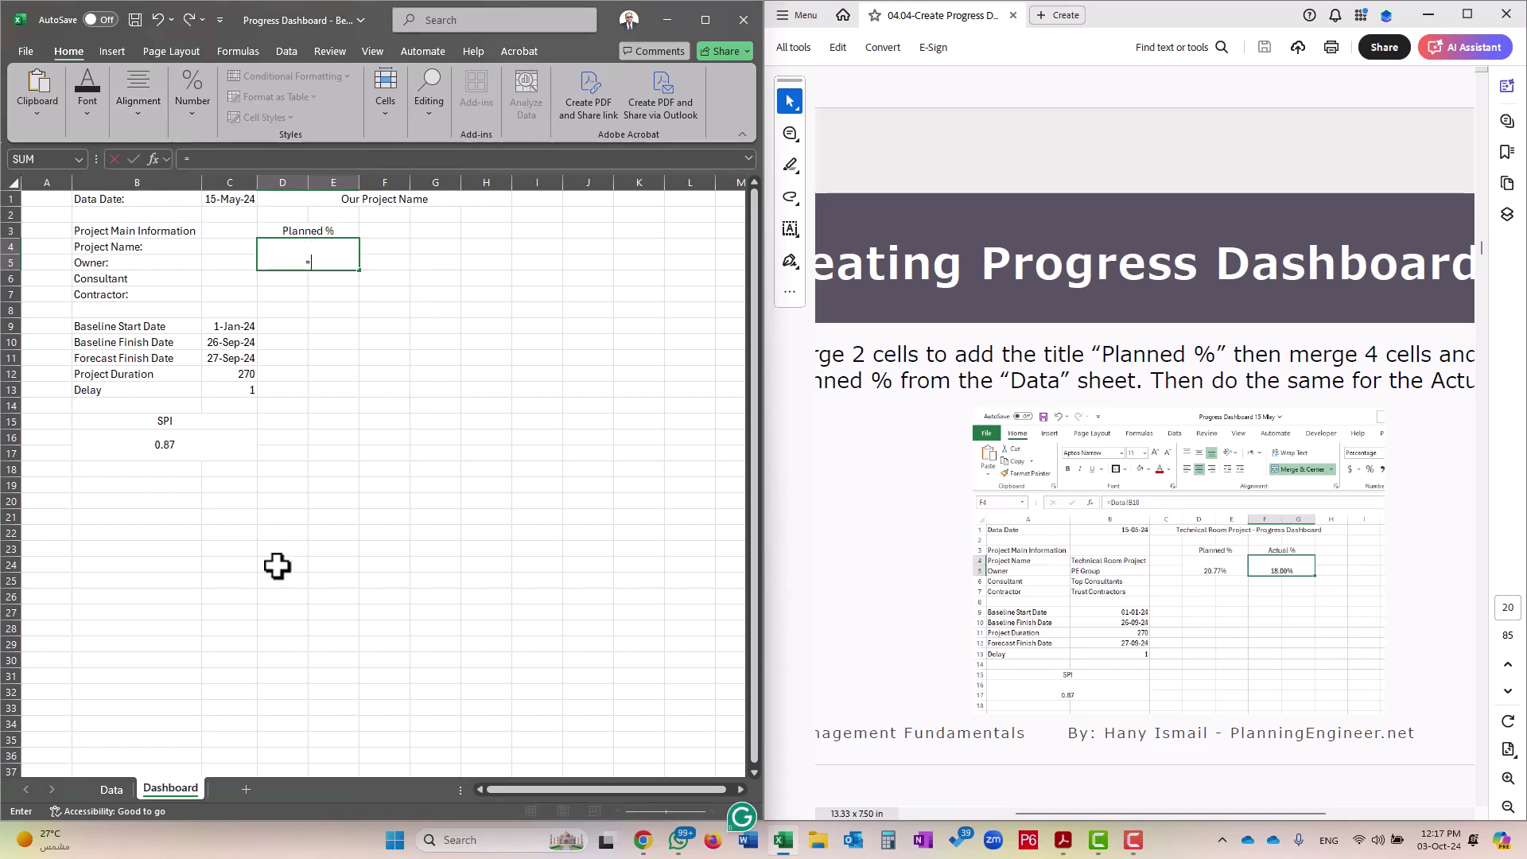
pyautogui.click(115, 788)
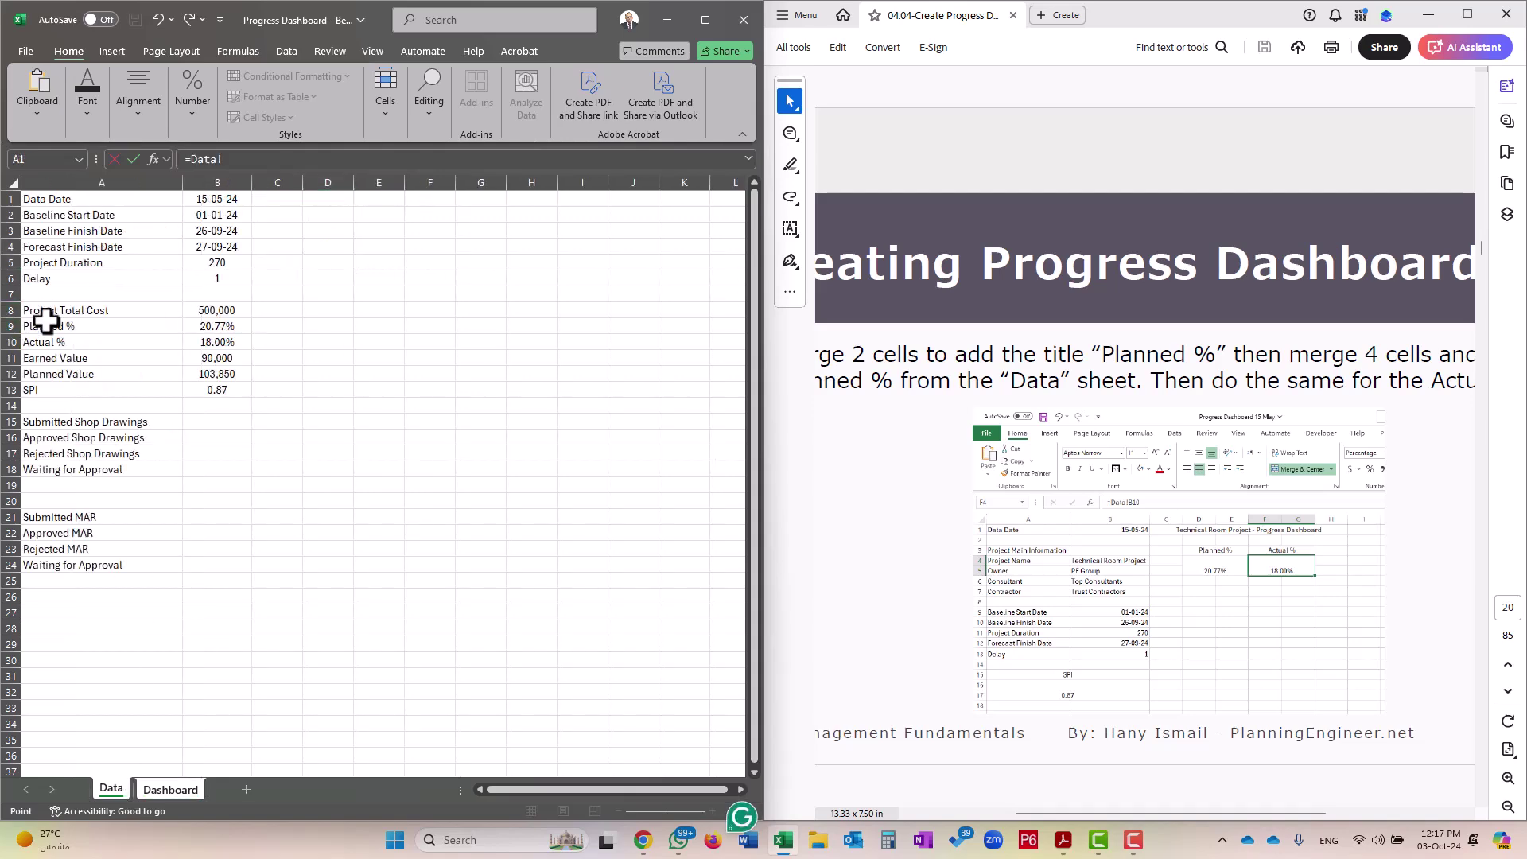
pyautogui.click(218, 326)
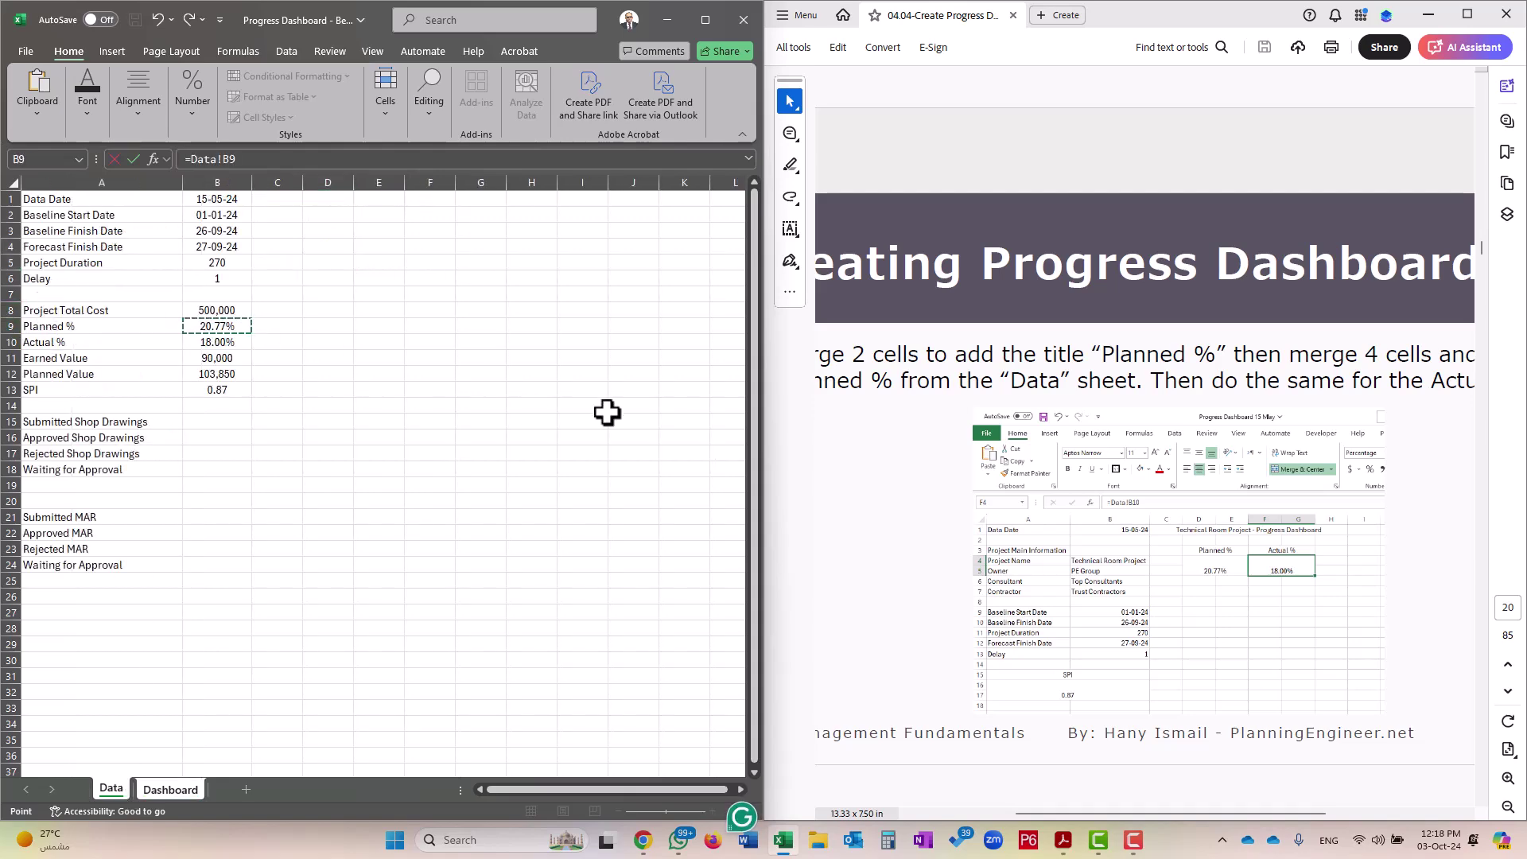
pyautogui.press('Return')
pyautogui.click(146, 118)
pyautogui.click(144, 157)
# Copy the Planned % title and value block across to F3:G5 and change the copied title to Actual %
pyautogui.moveTo(322, 230); pyautogui.dragTo(424, 265)
pyautogui.click(443, 390)
pyautogui.doubleClick(420, 231)
pyautogui.moveTo(422, 230); pyautogui.dragTo(372, 237)
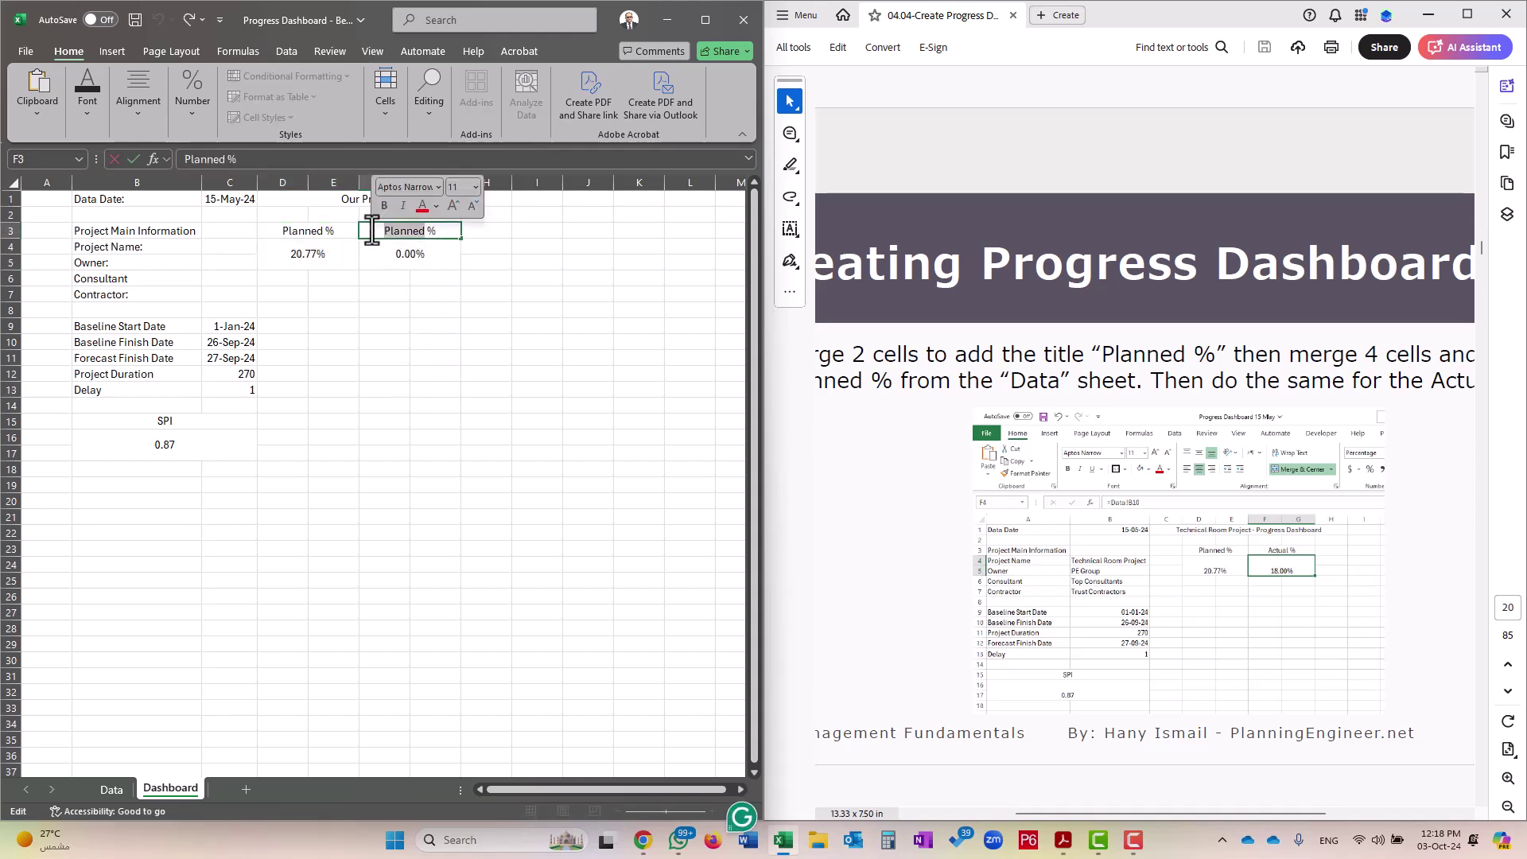
pyautogui.write('Actual')
pyautogui.press('Return')
# Link the merged F4:G5 cell beneath the Actual % title to the Actual % value with =Data!B10
pyautogui.write('=')
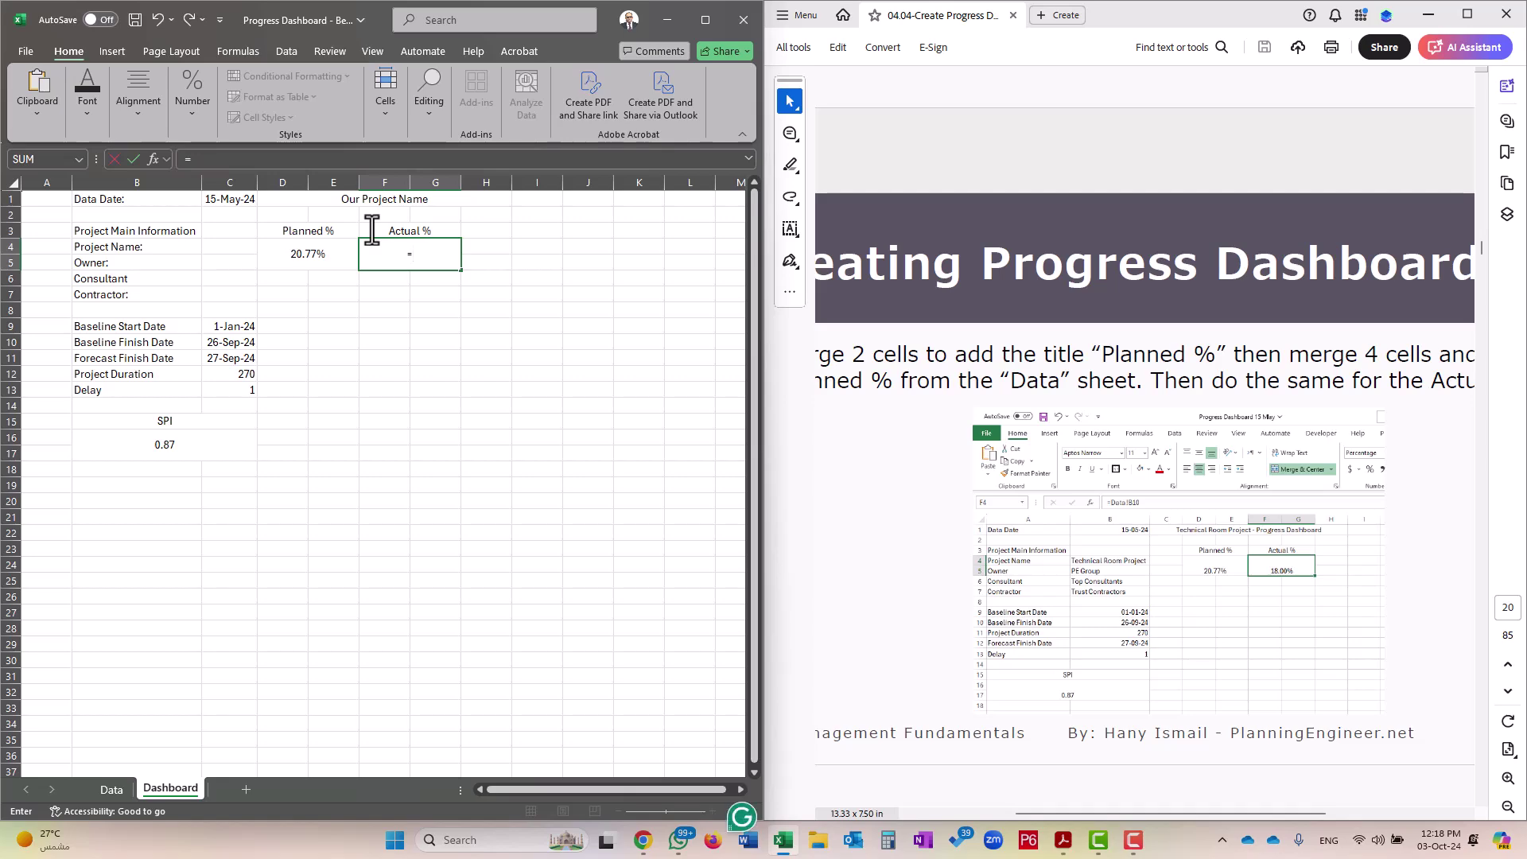
pyautogui.click(109, 788)
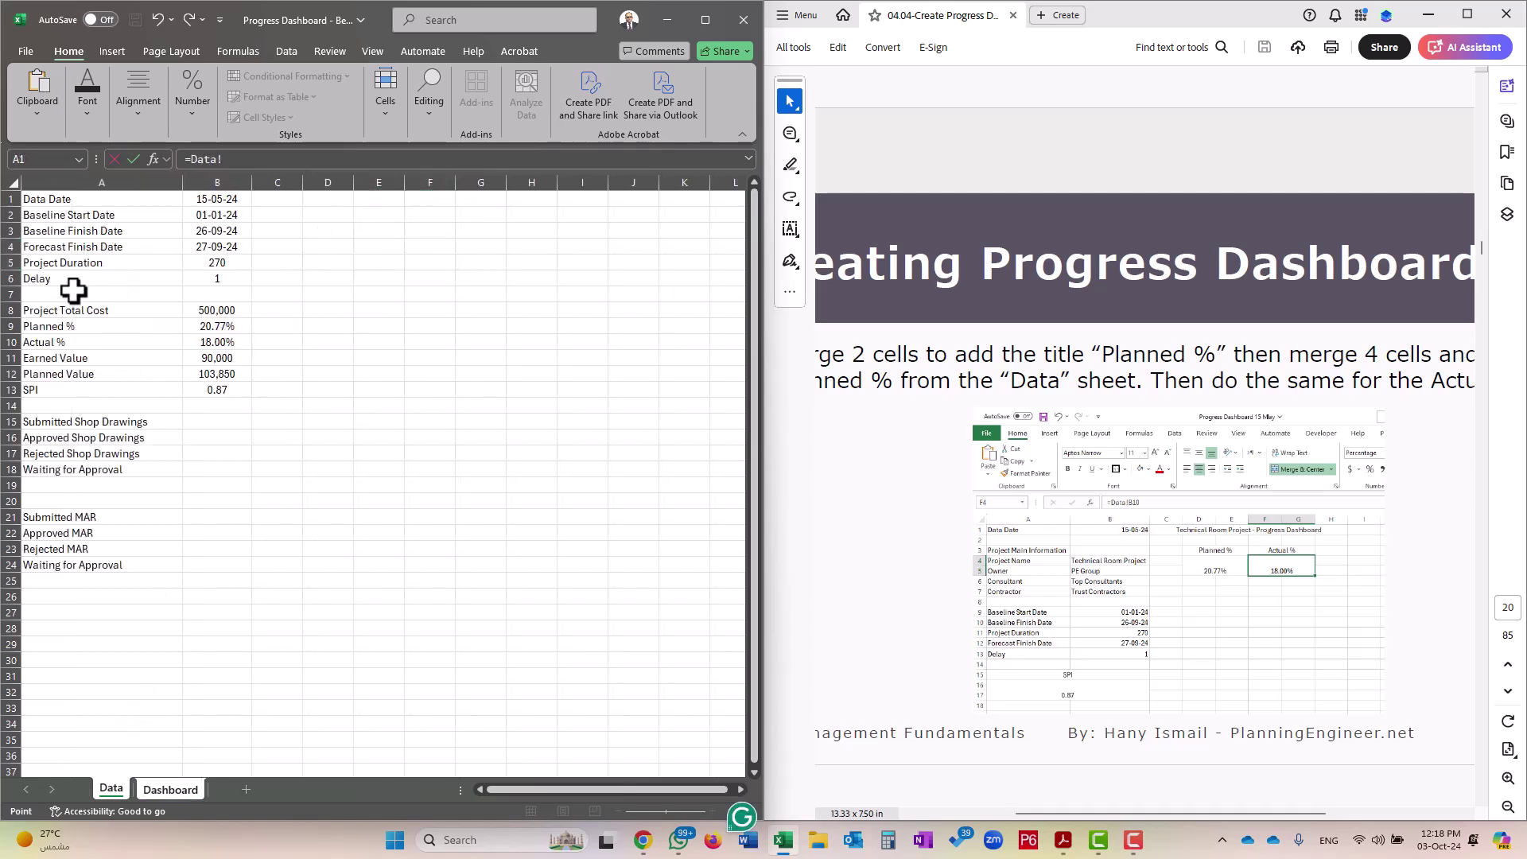
pyautogui.click(216, 342)
pyautogui.press('Return')
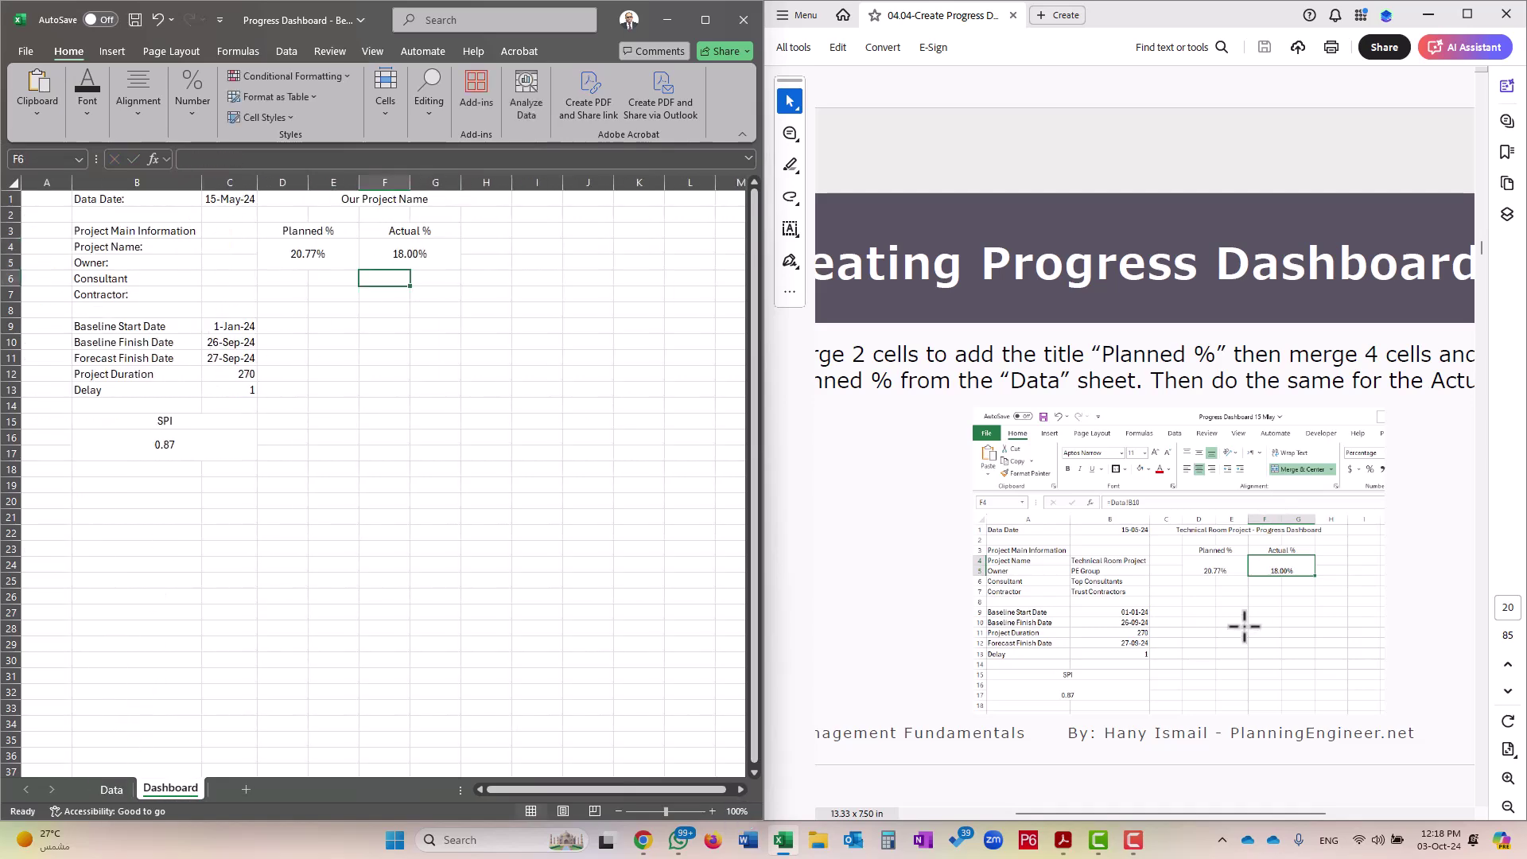
# Insert a recommended Clustered Column chart on the Data sheet from the Planned % and Actual % cells A9:B10, following the guide
pyautogui.click(1244, 608)
pyautogui.click(1445, 544)
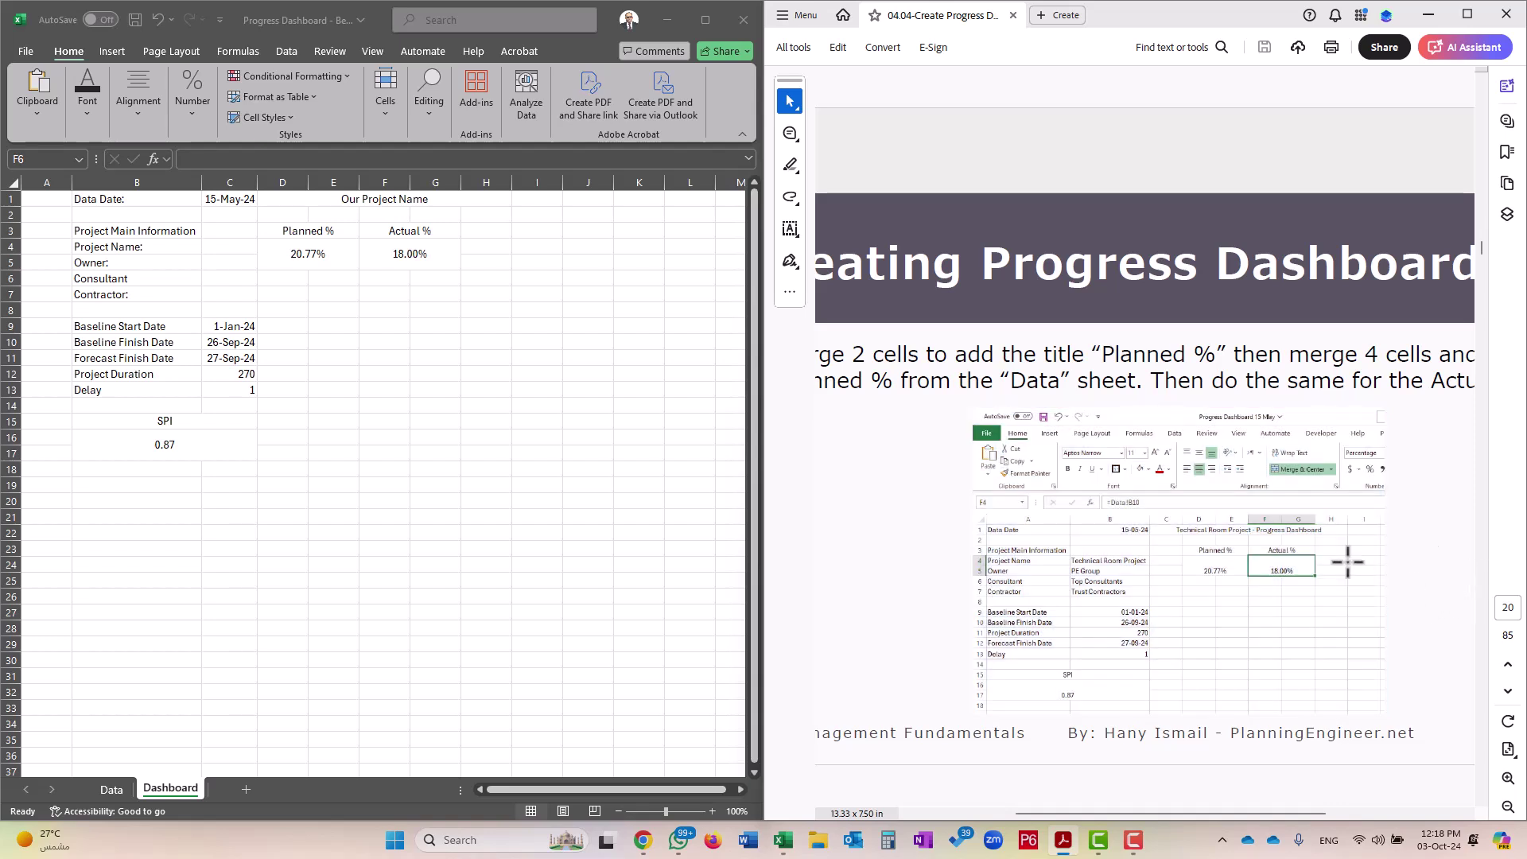
pyautogui.scroll(-1, 1336, 563)
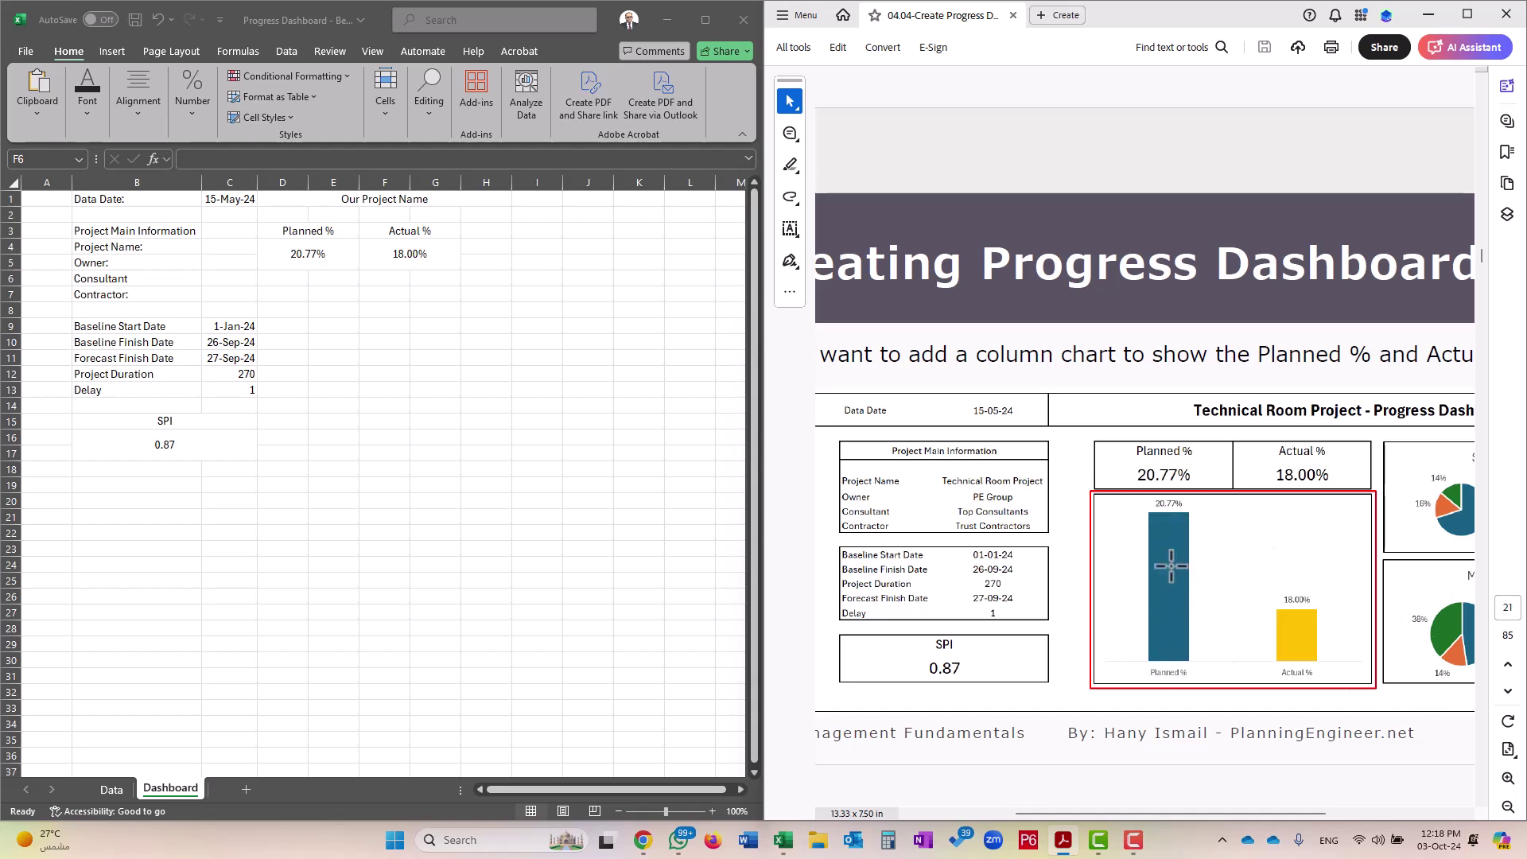
pyautogui.scroll(-1, 1271, 539)
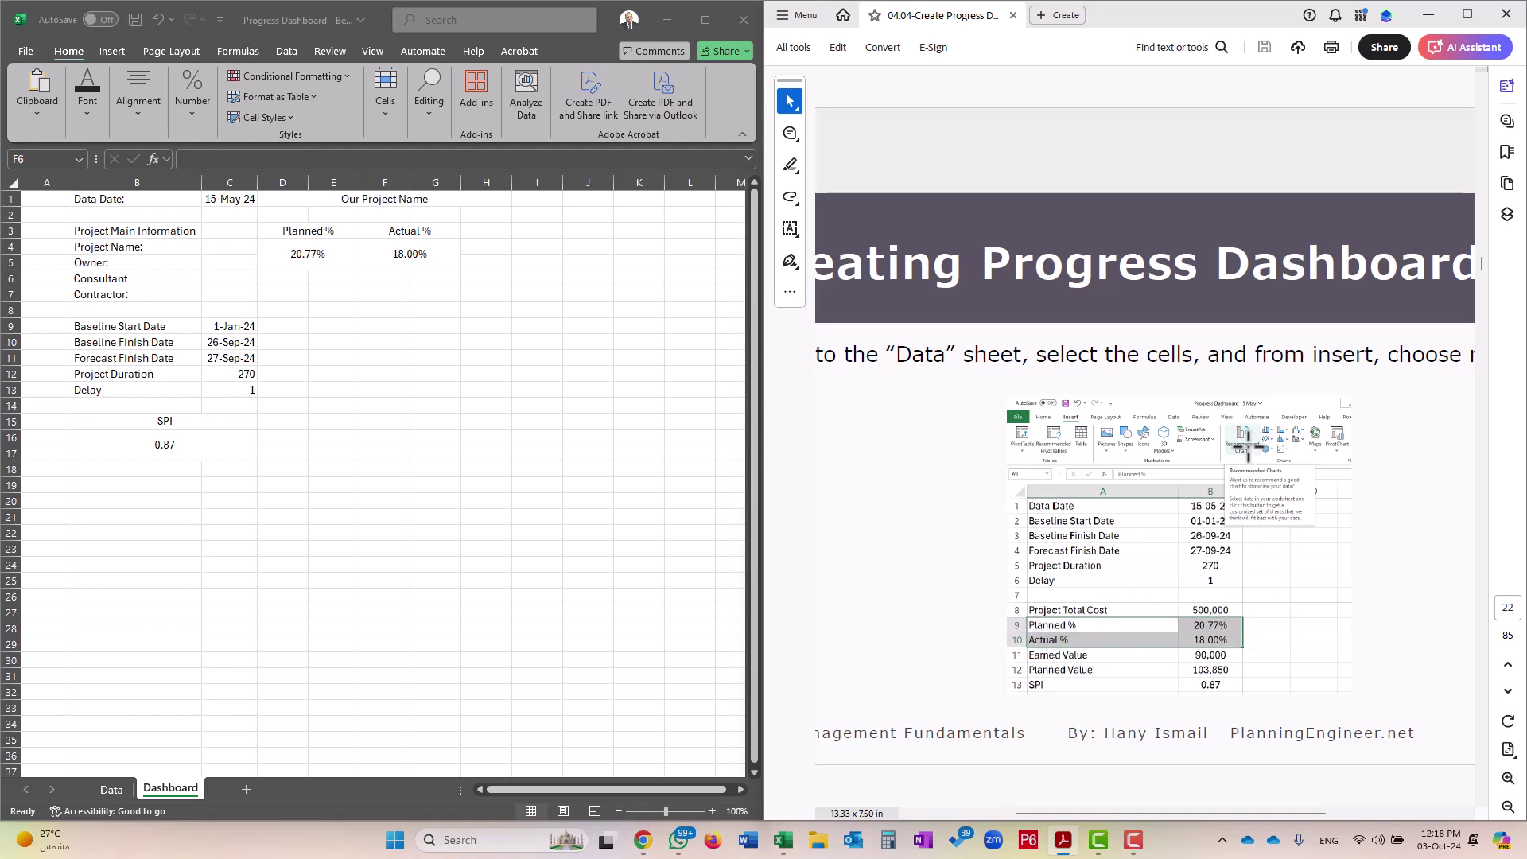
pyautogui.click(111, 789)
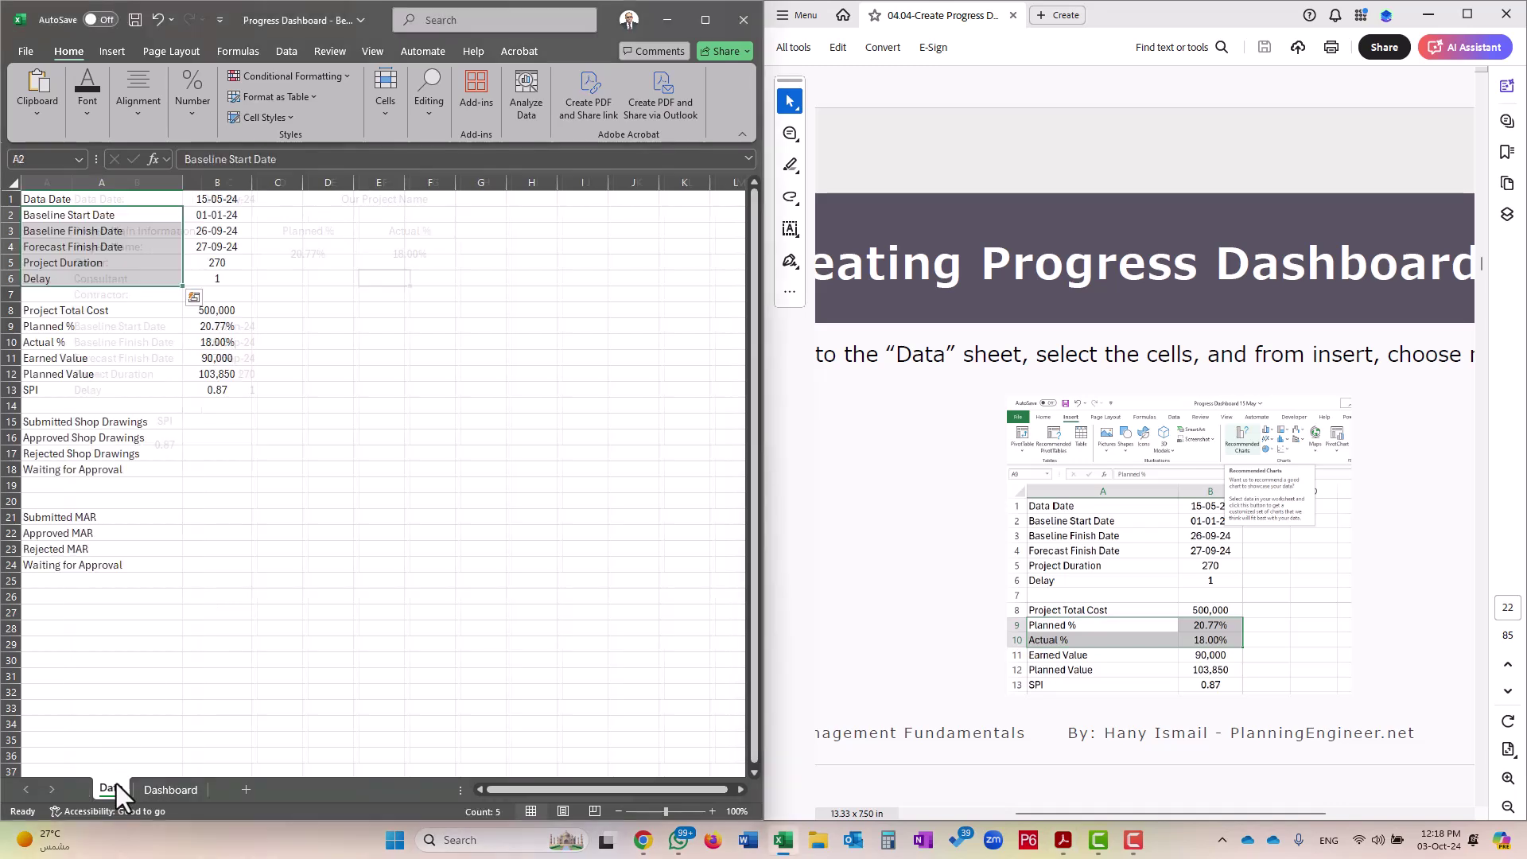
pyautogui.click(206, 482)
pyautogui.moveTo(35, 322); pyautogui.dragTo(207, 339)
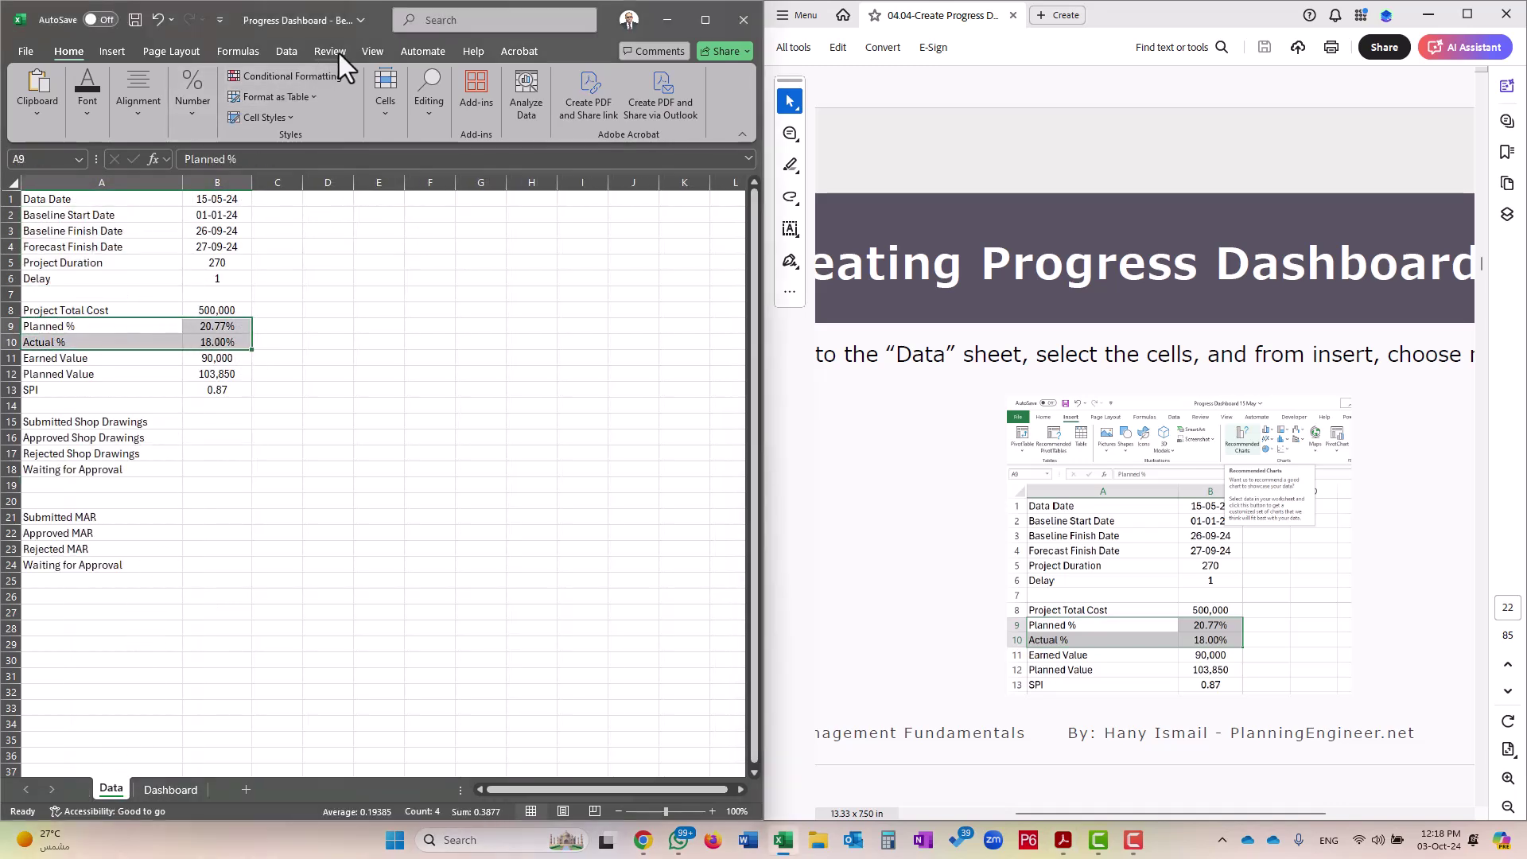
pyautogui.click(110, 50)
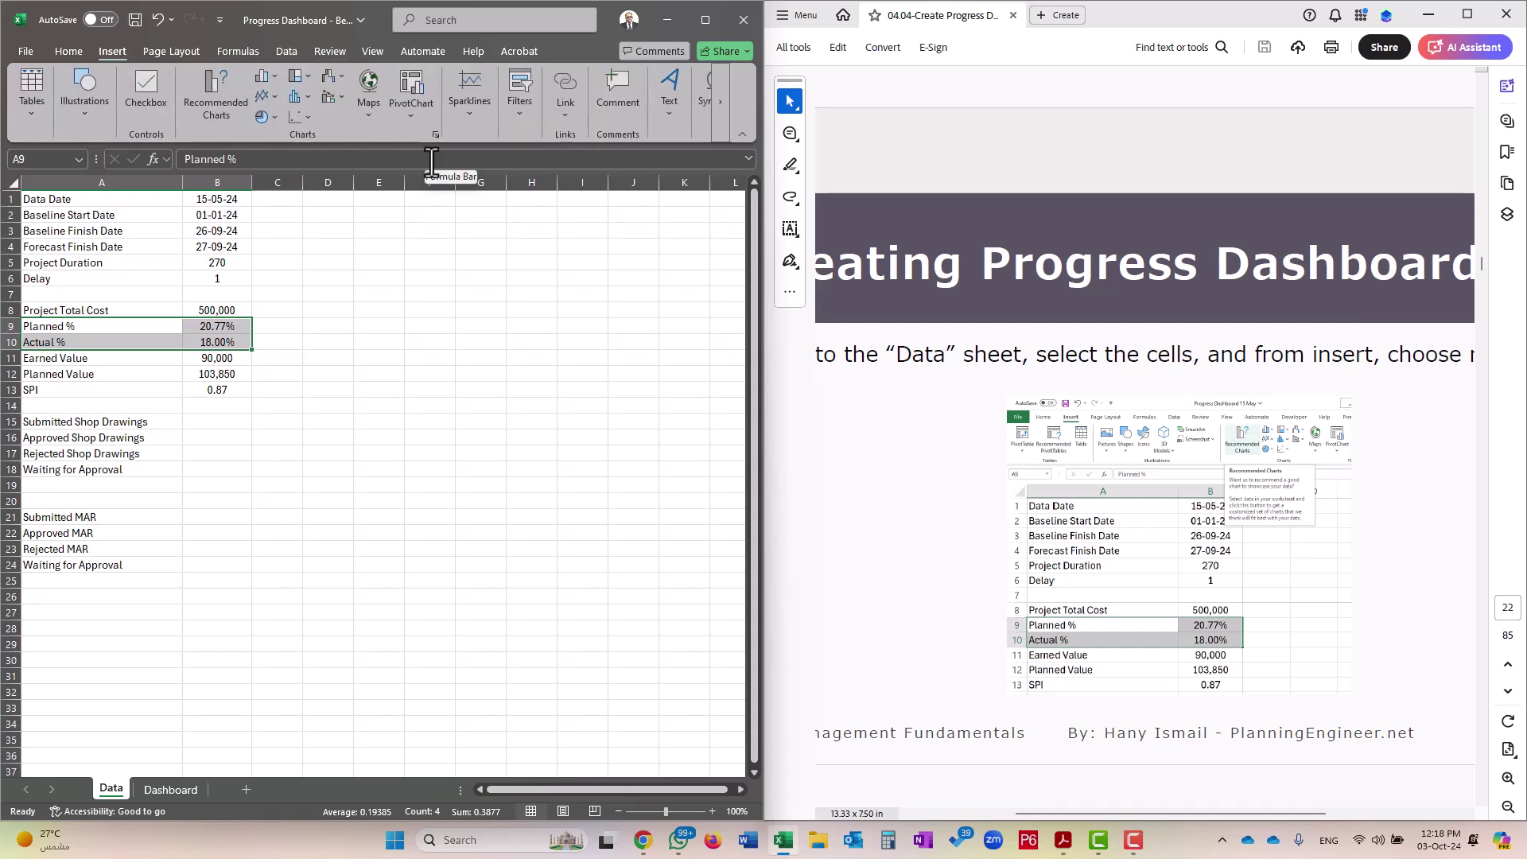
pyautogui.click(207, 108)
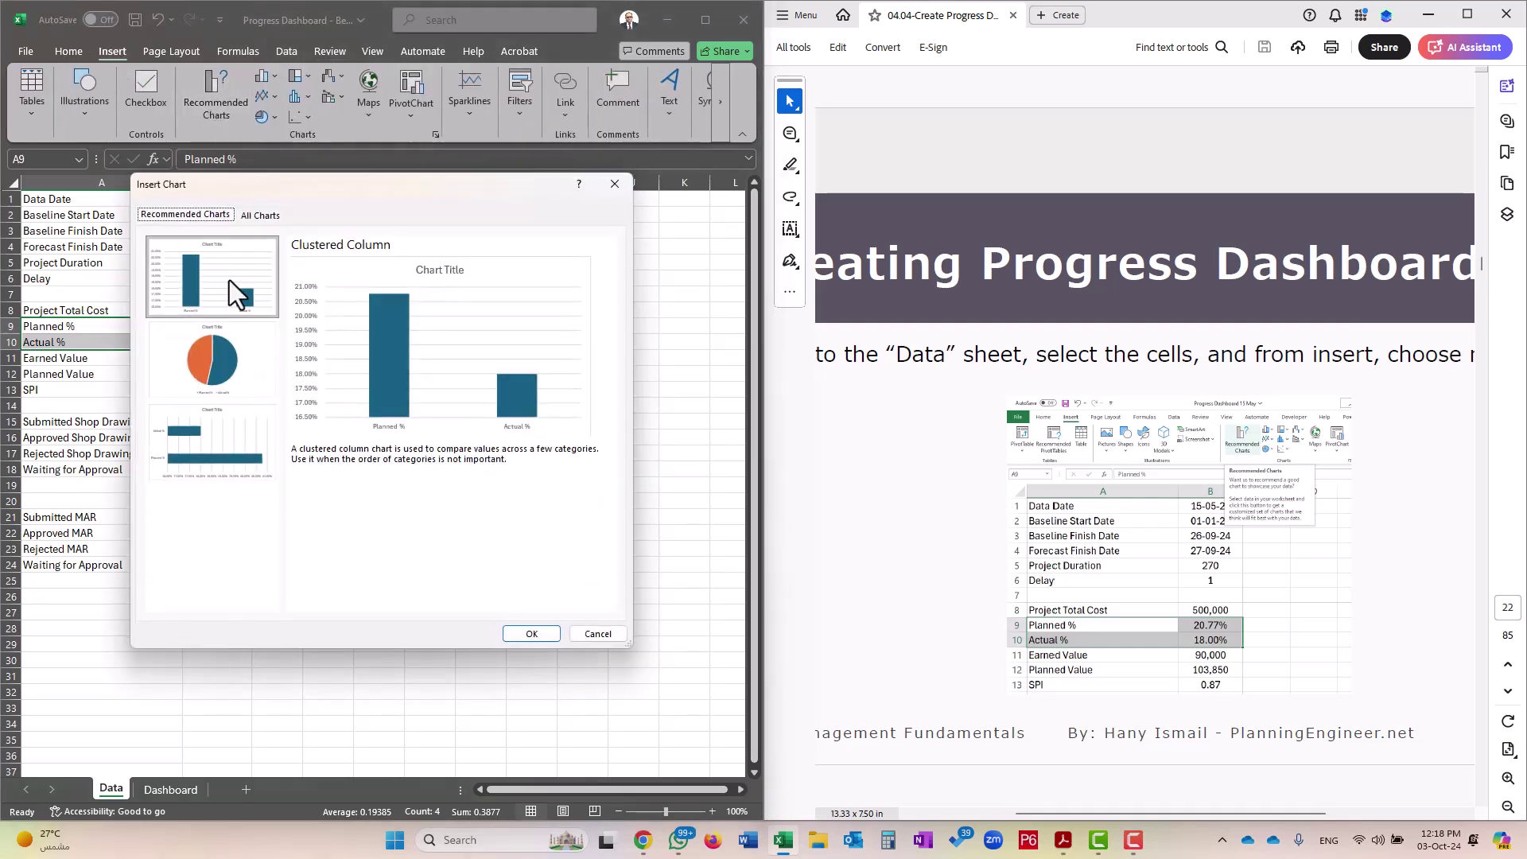
pyautogui.click(1508, 691)
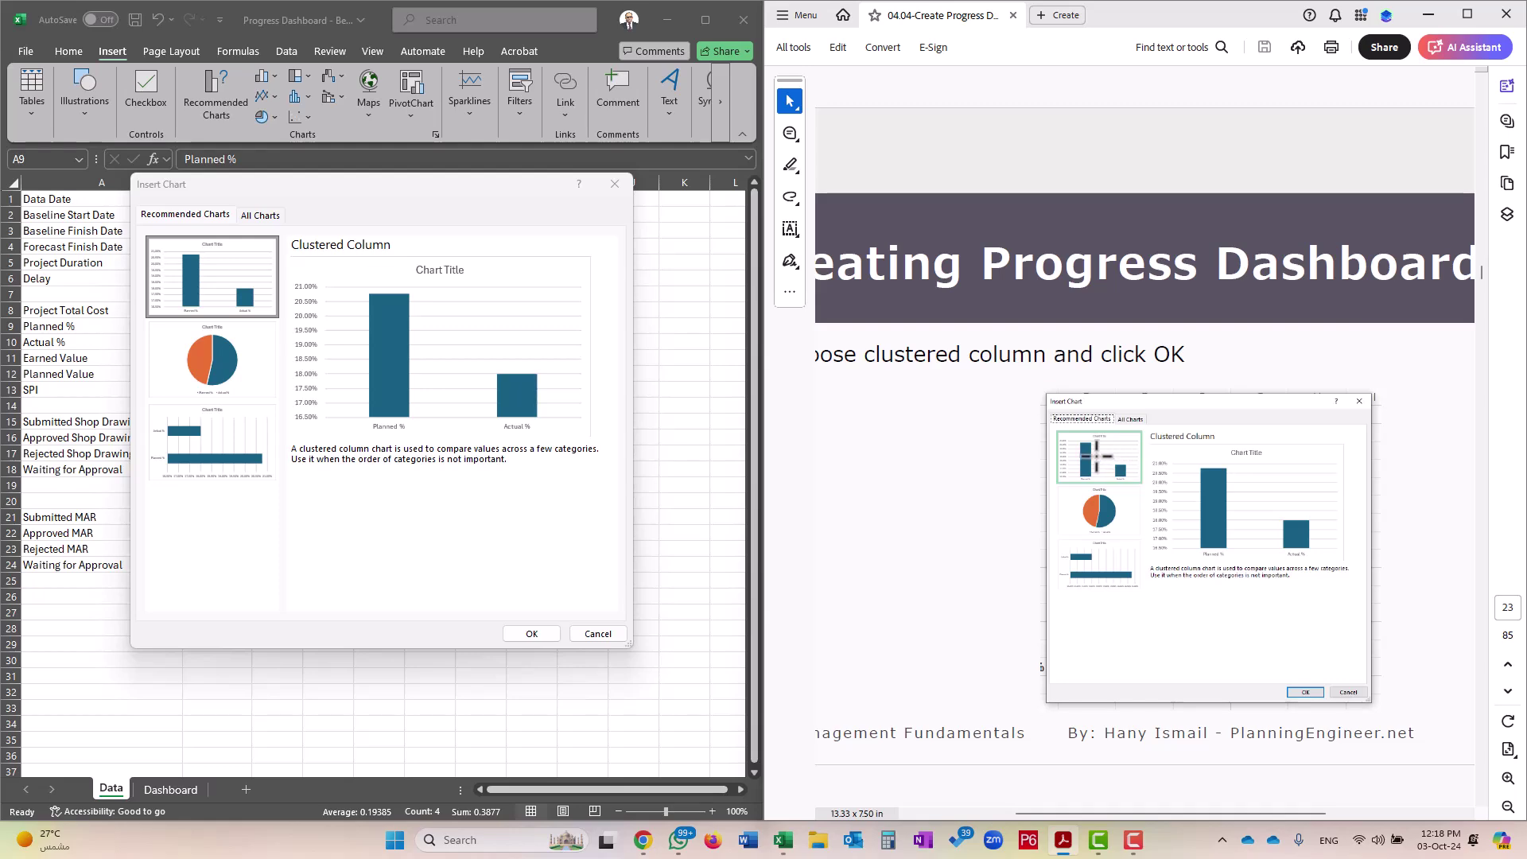
pyautogui.click(532, 634)
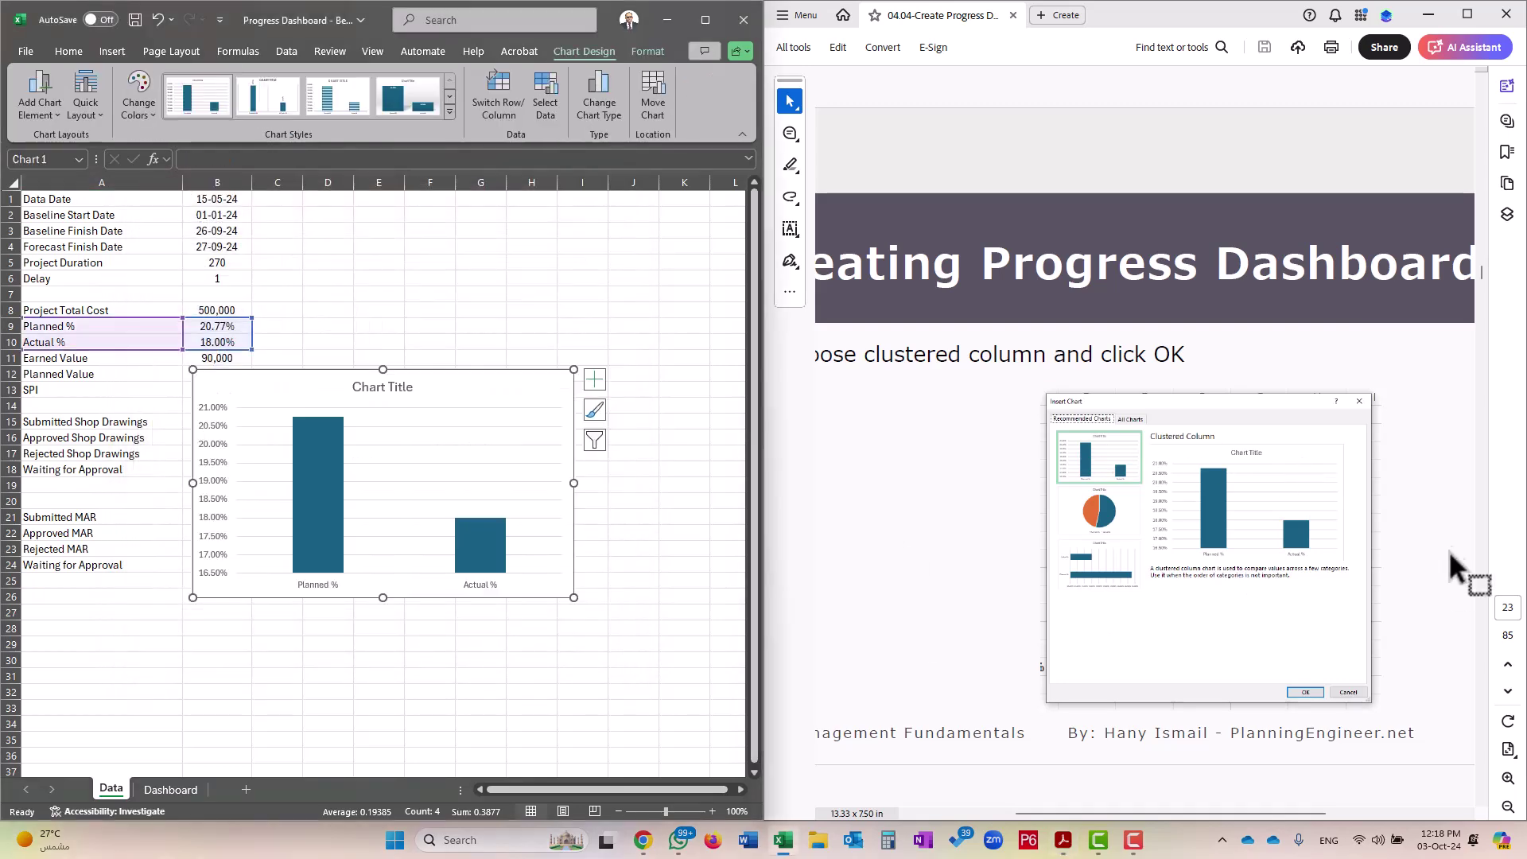
# Cut the clustered column chart from the Data sheet and paste it into the Dashboard sheet
pyautogui.scroll(-1, 1414, 531)
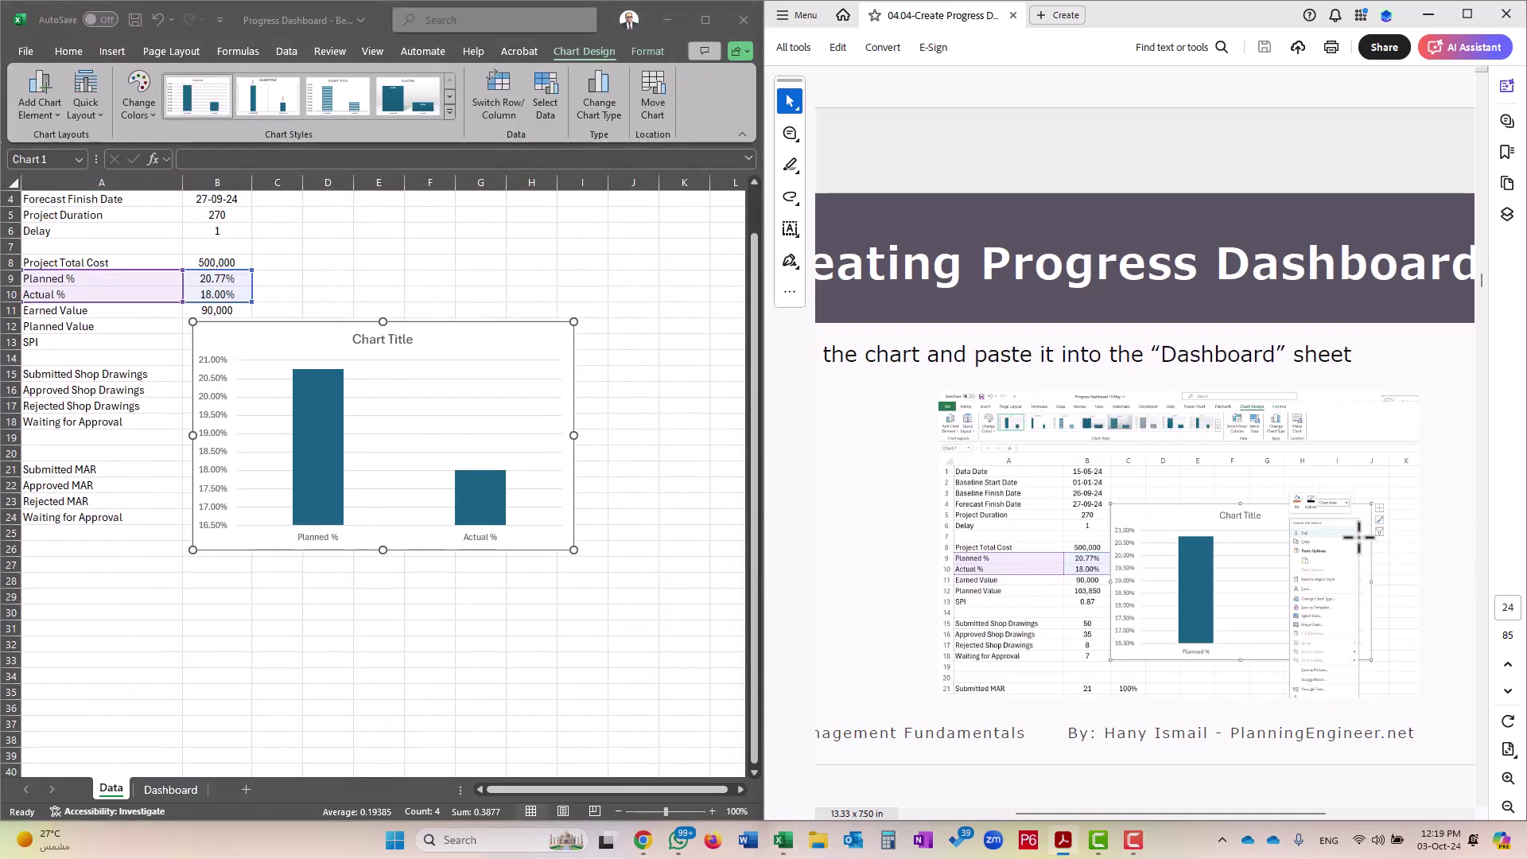
pyautogui.rightClick(450, 333)
pyautogui.click(481, 355)
pyautogui.click(170, 789)
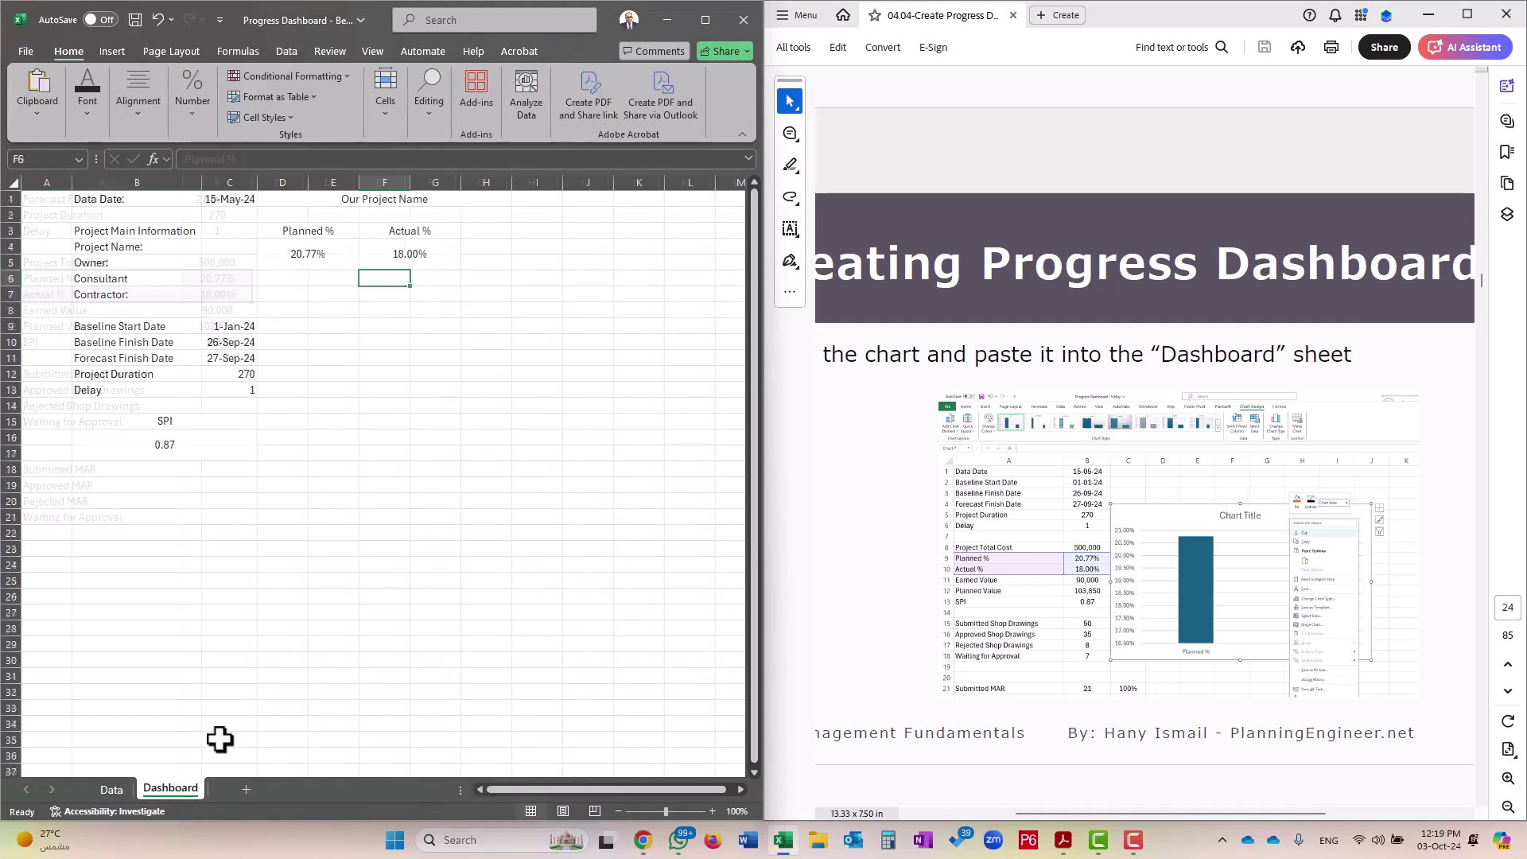
pyautogui.rightClick(372, 376)
pyautogui.click(410, 405)
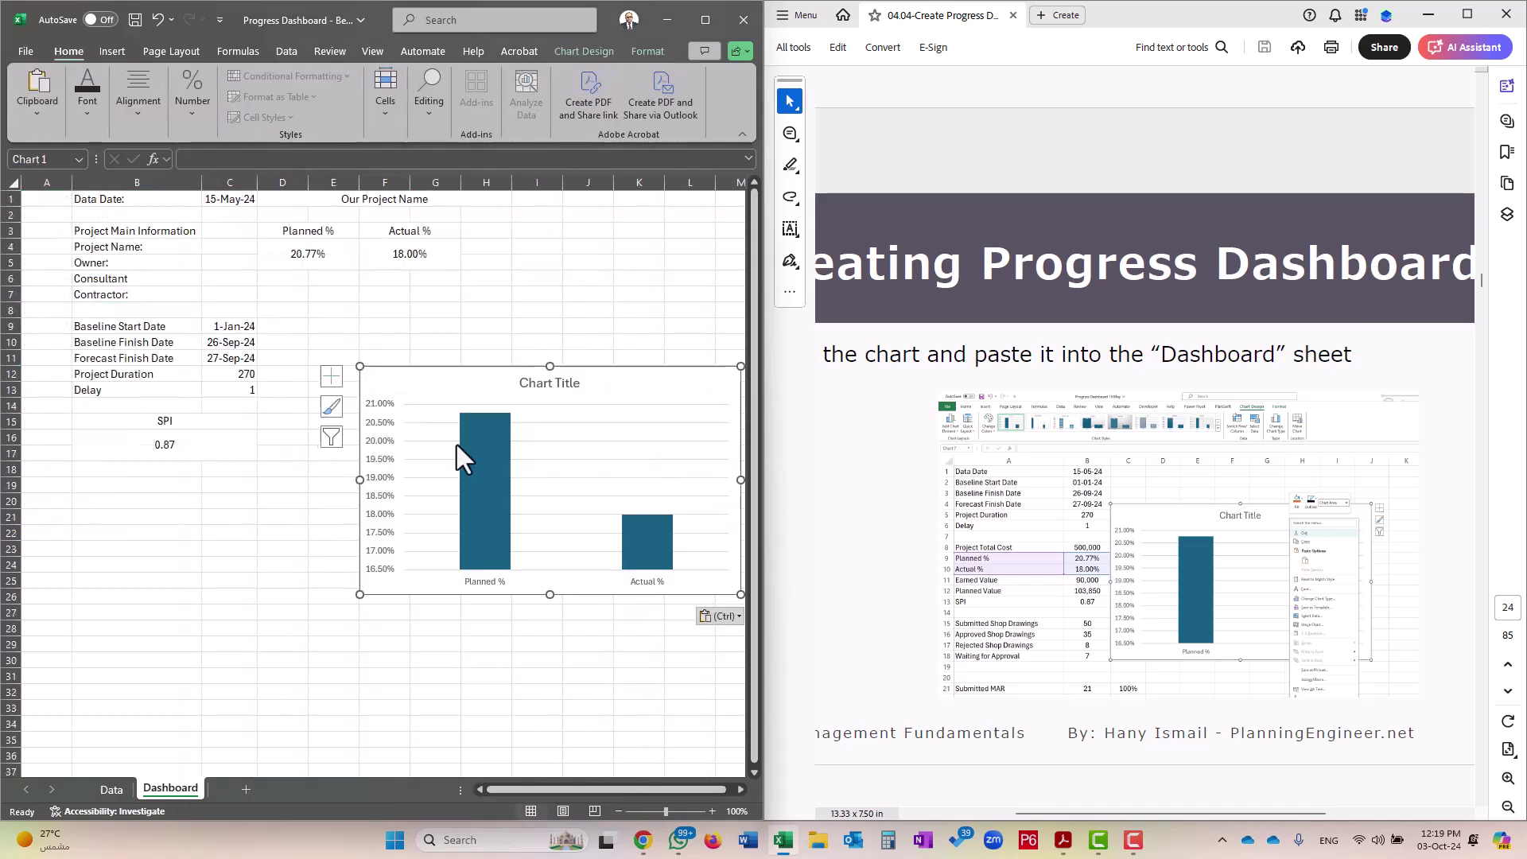
# Shrink the pasted column chart and position it directly below the Planned % and Actual % values in columns D to G
pyautogui.moveTo(740, 601); pyautogui.dragTo(607, 535)
pyautogui.moveTo(467, 379); pyautogui.dragTo(365, 285)
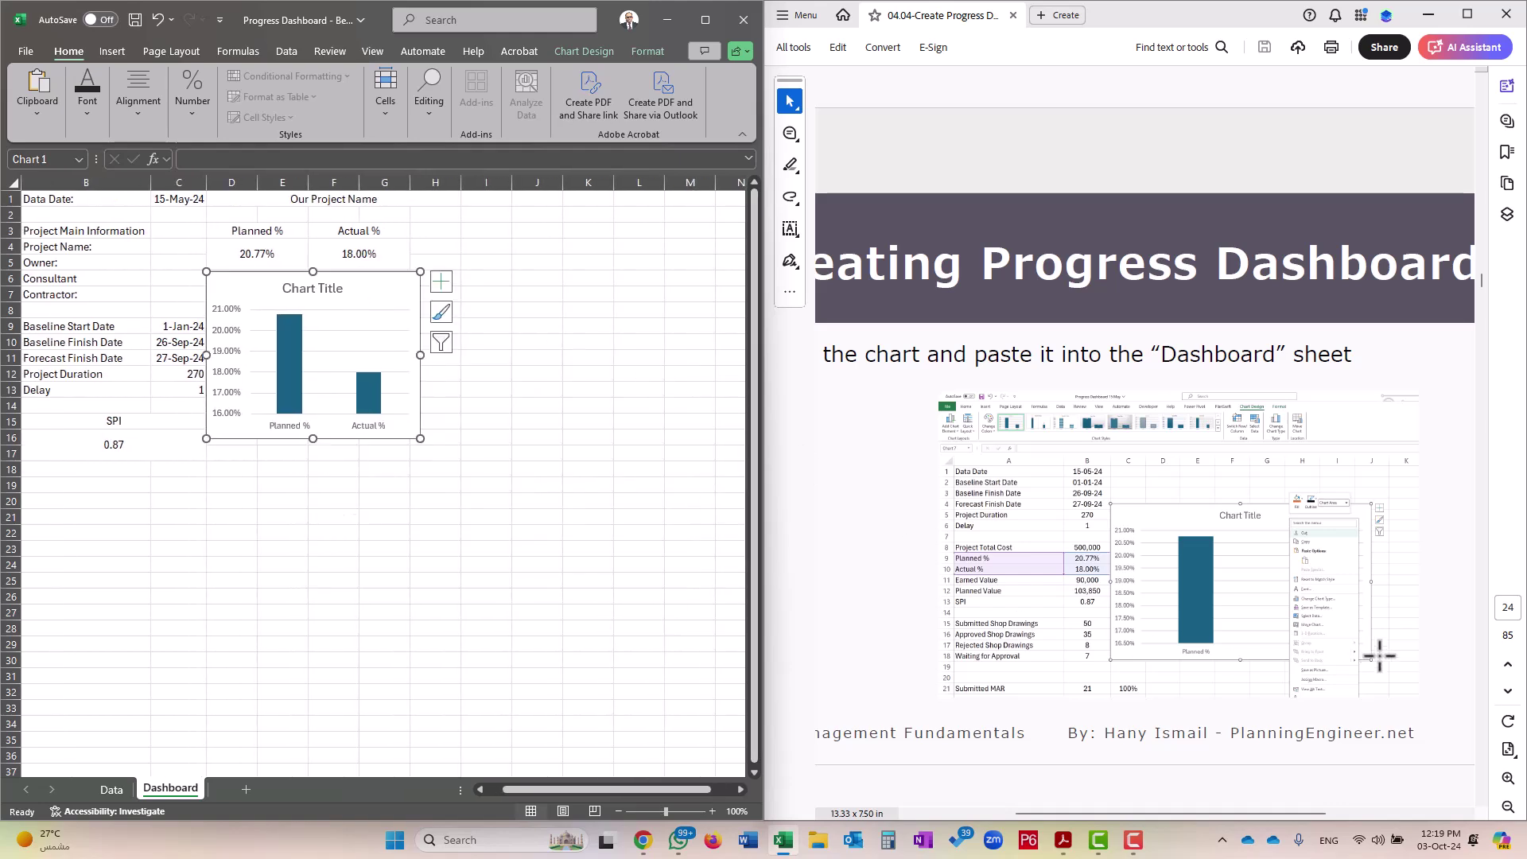
# Hide the column chart's primary vertical axis and show data labels on its columns
pyautogui.scroll(-1, 1421, 497)
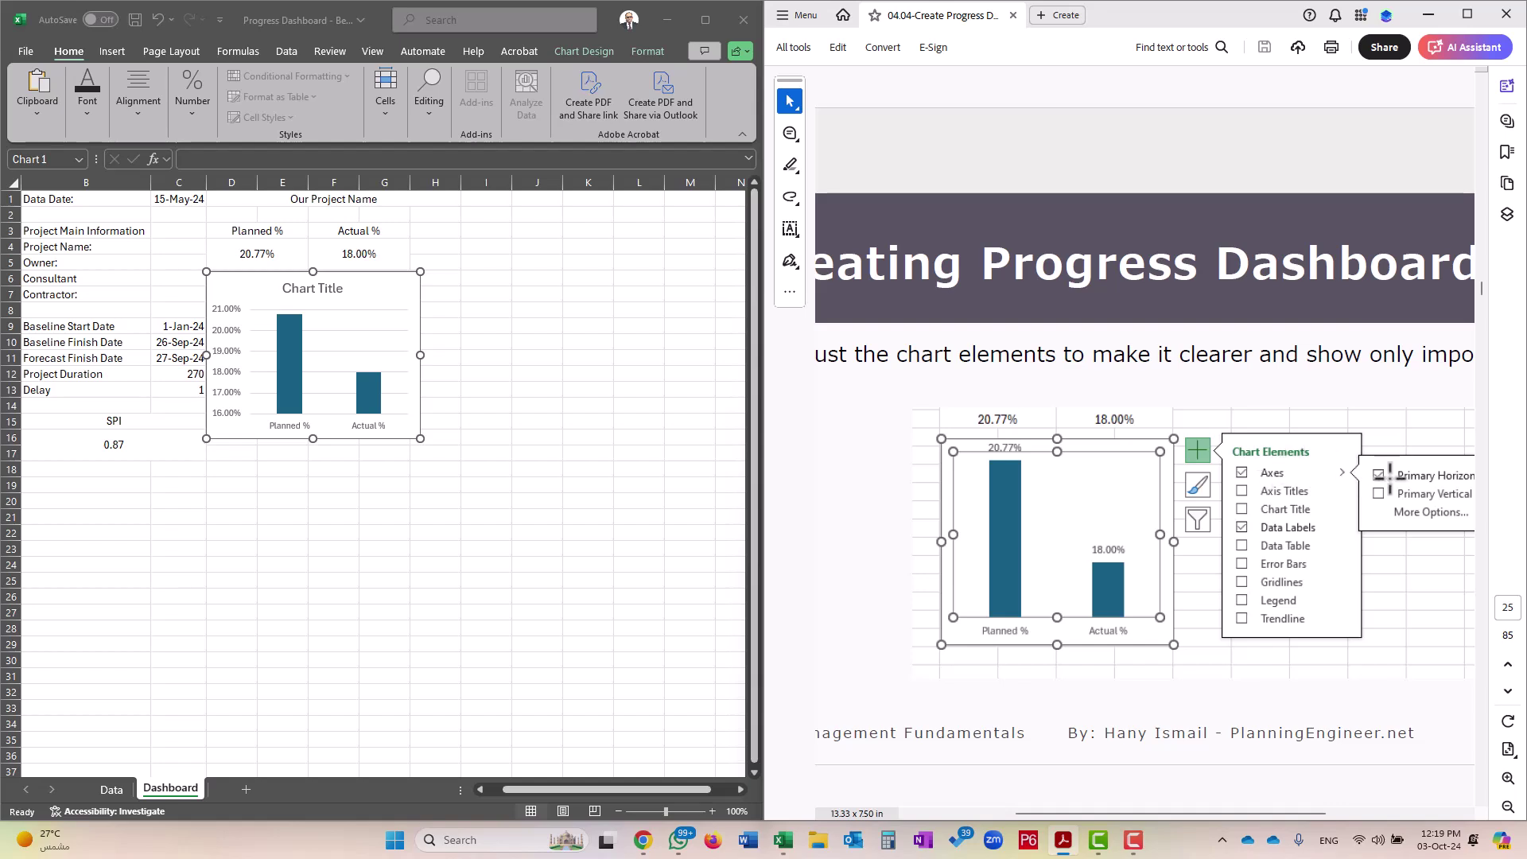
pyautogui.click(399, 291)
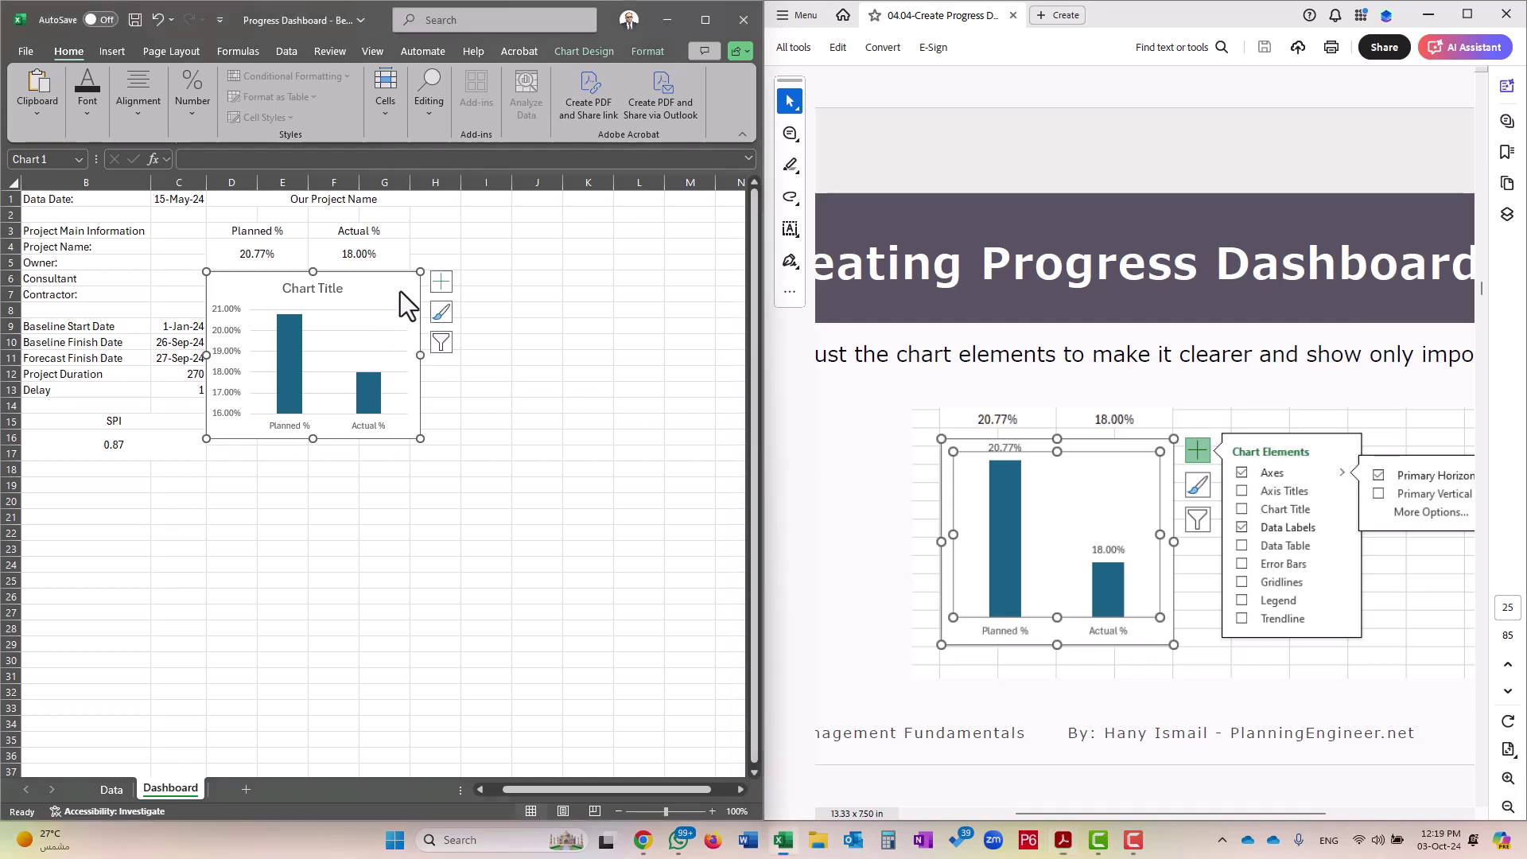
pyautogui.click(440, 280)
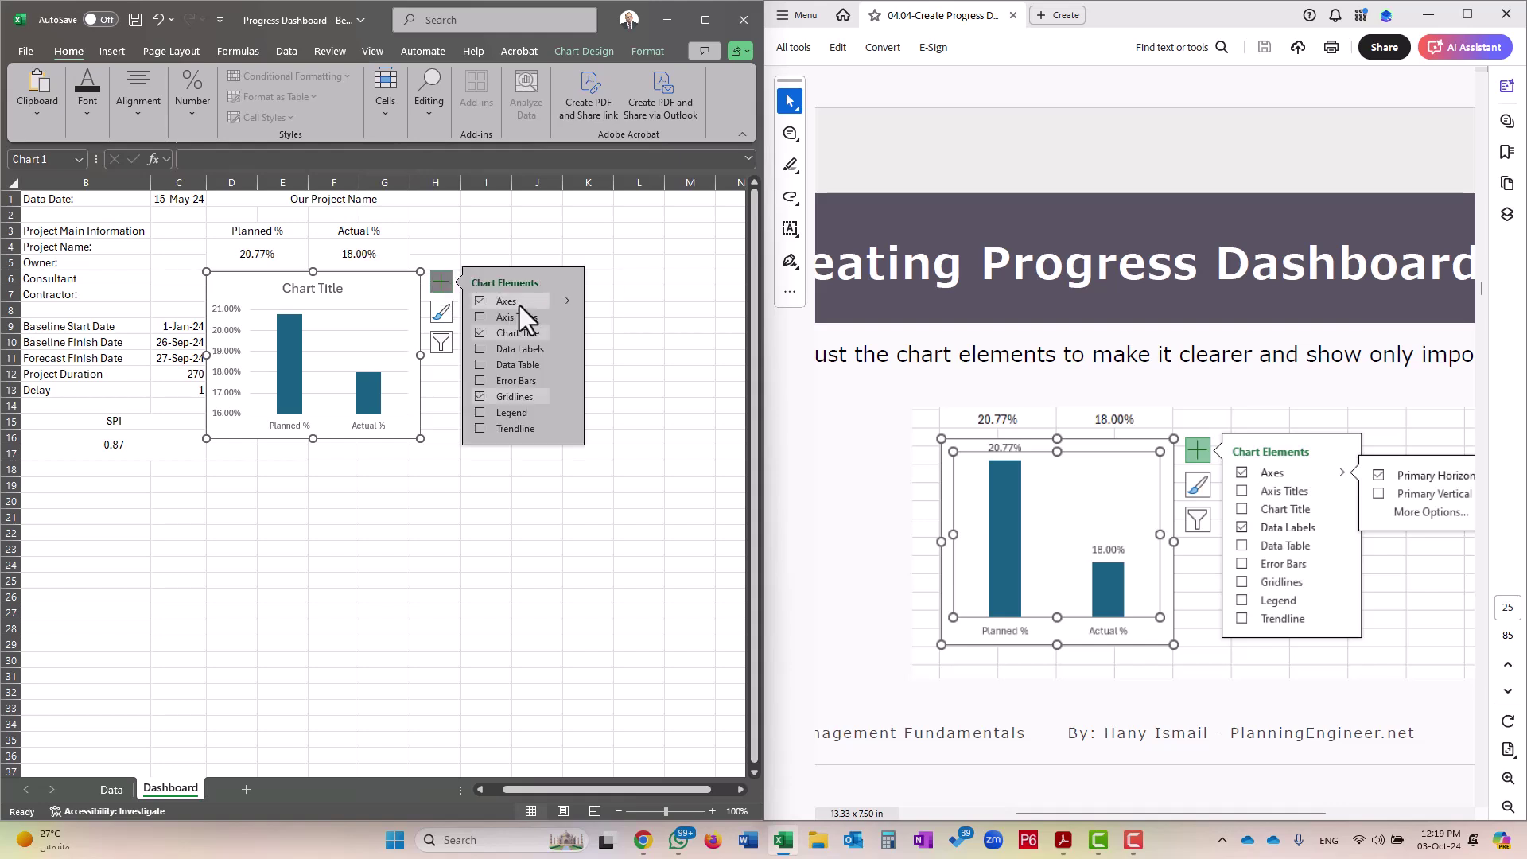
pyautogui.moveTo(570, 304)
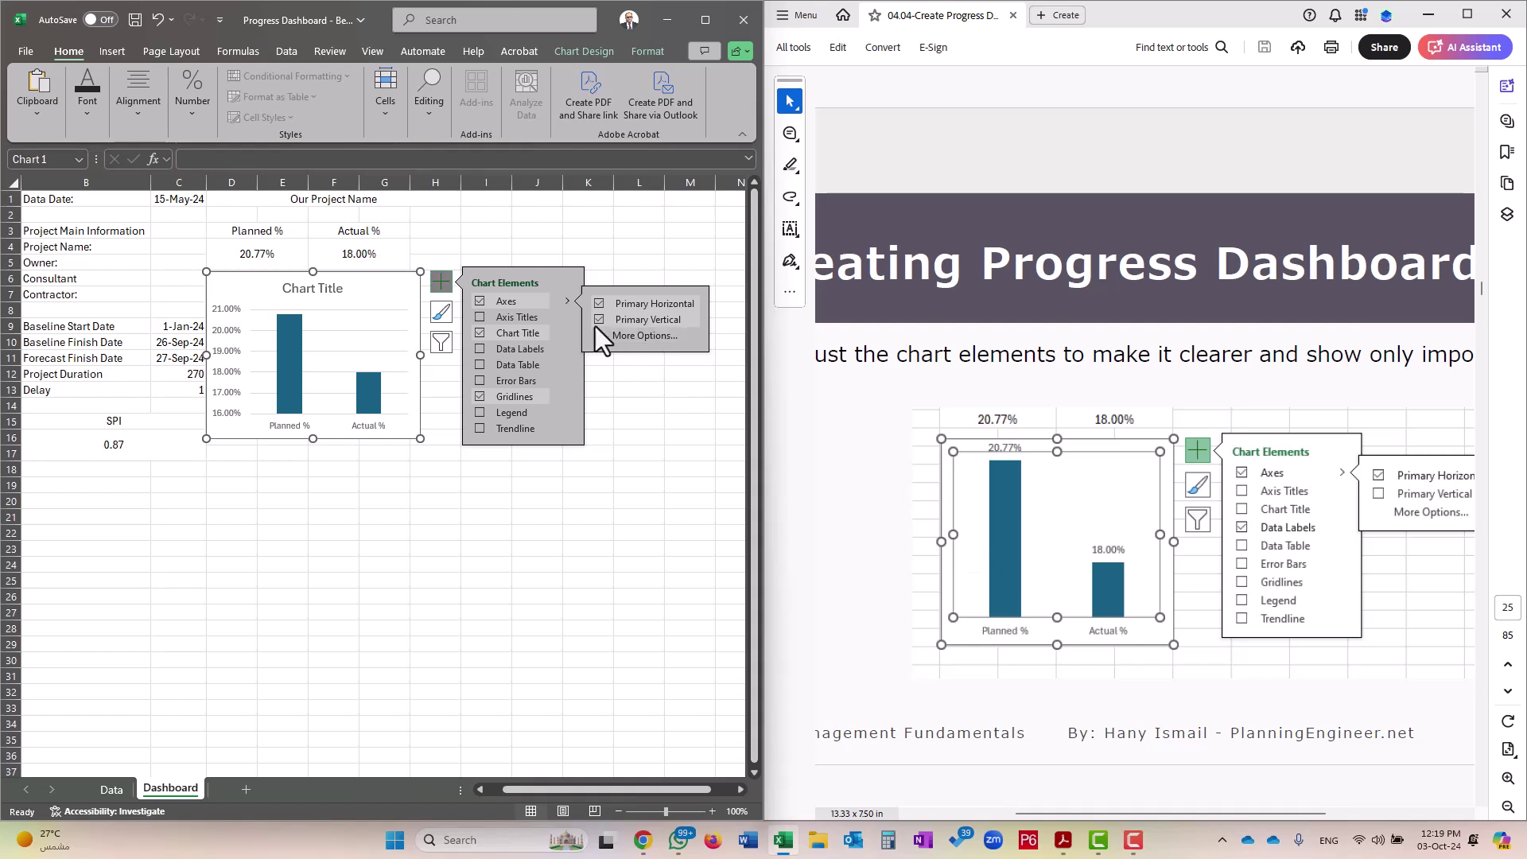
pyautogui.click(598, 319)
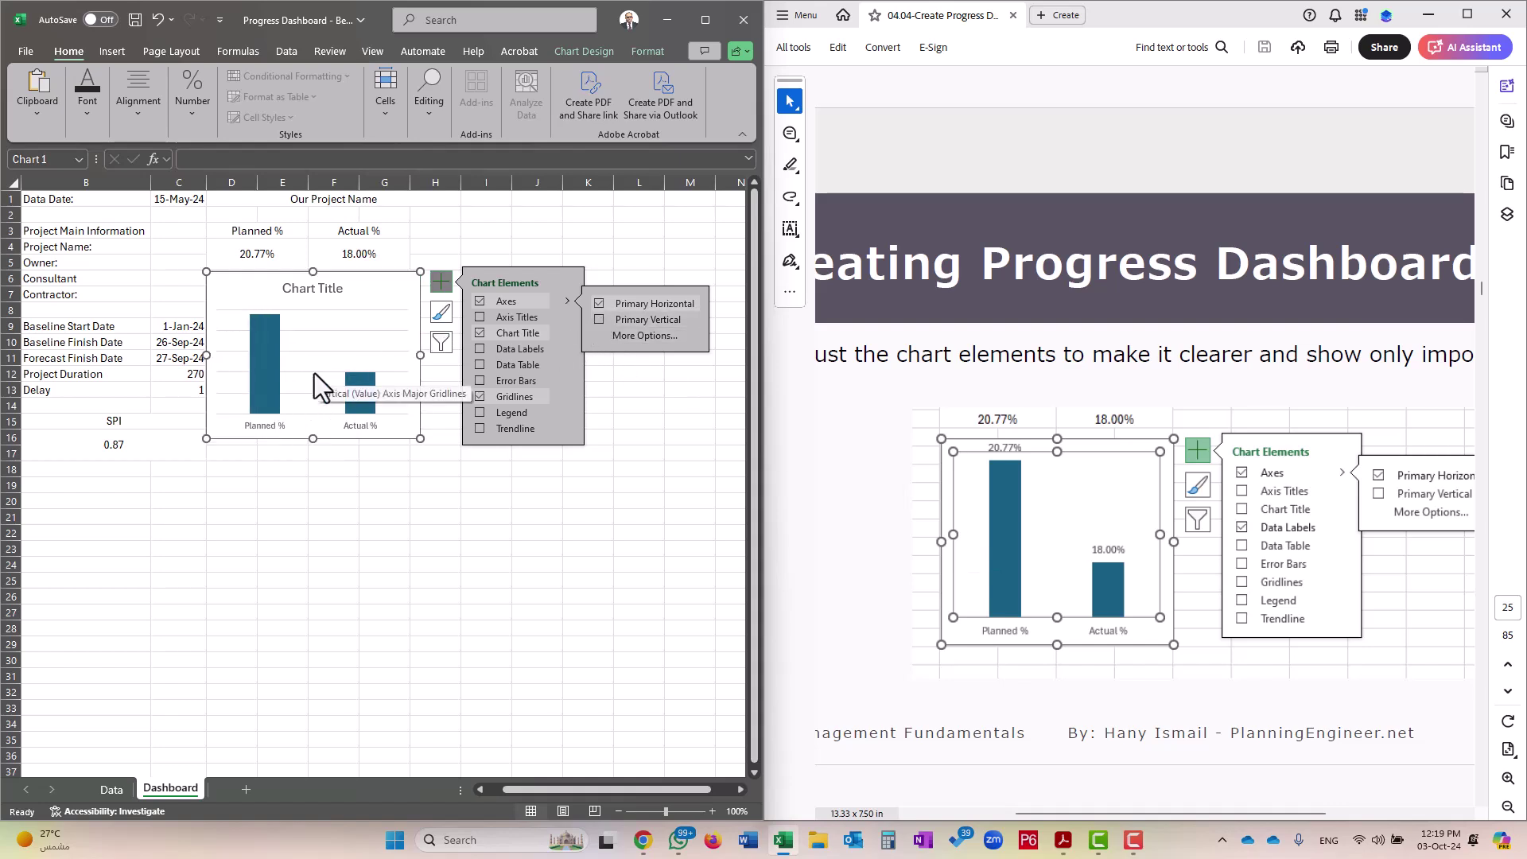
pyautogui.click(478, 350)
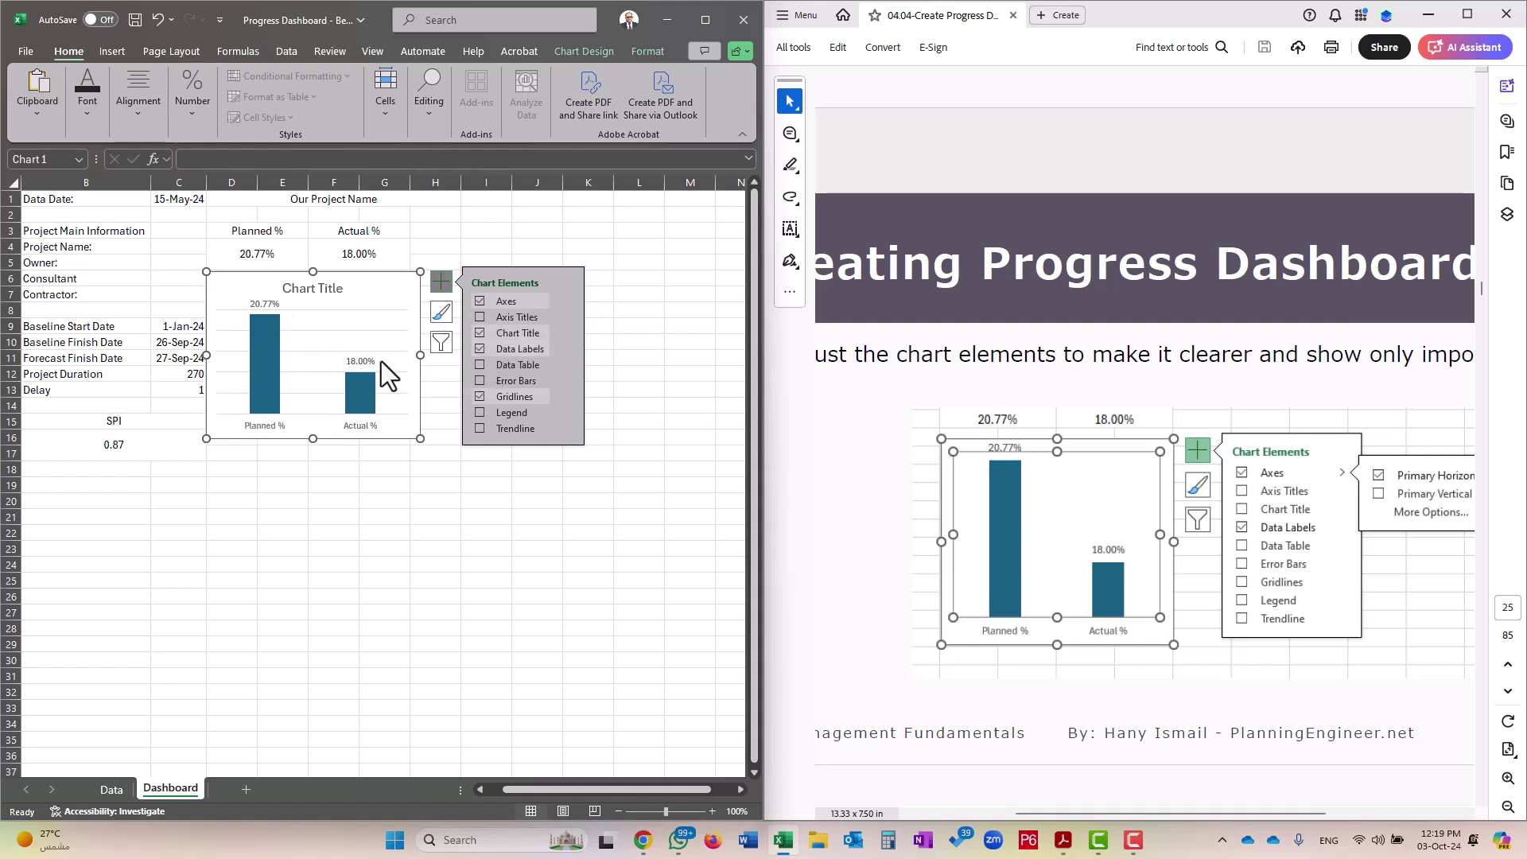
# Check the guide's column color instructions on page 26 and fill the chart's Actual % column with the standard gold color
pyautogui.click(439, 581)
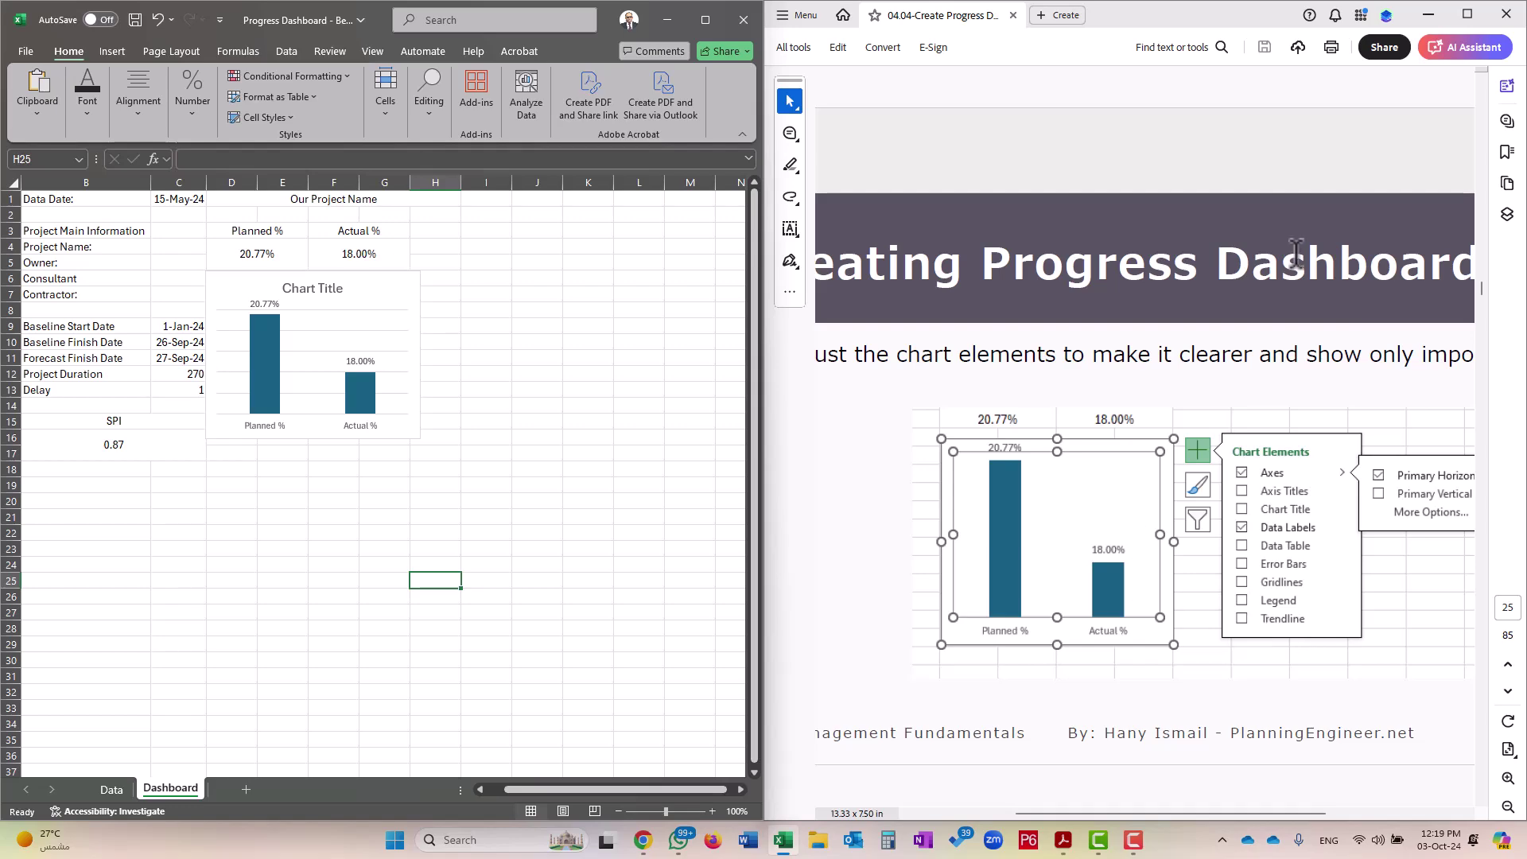
pyautogui.scroll(-3, 1277, 668)
pyautogui.scroll(3, 1277, 668)
pyautogui.click(1246, 706)
pyautogui.press('pagedown')
pyautogui.press('pagedown')
pyautogui.press('pageup')
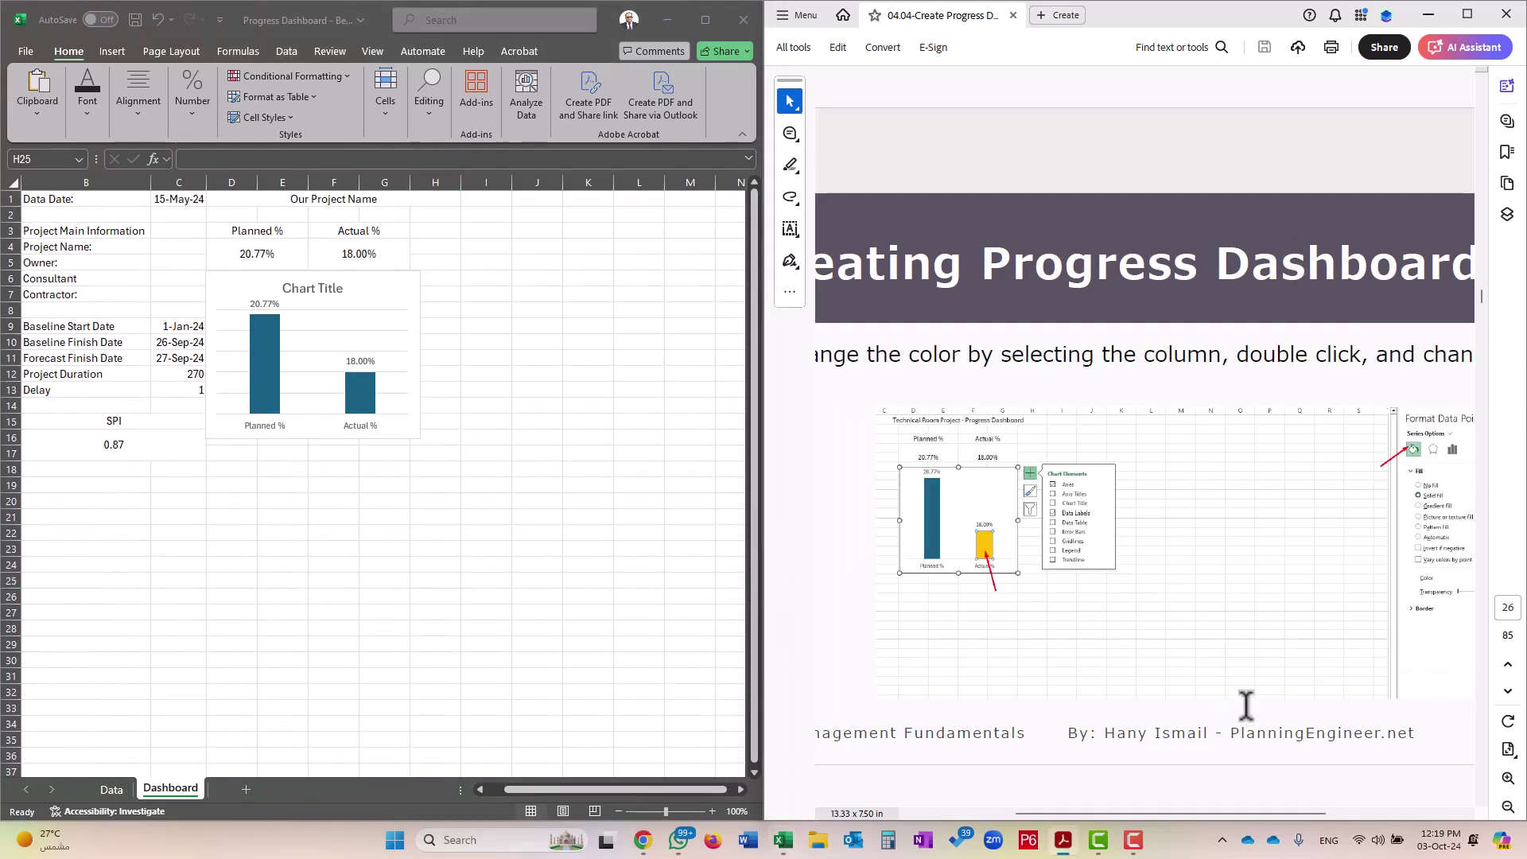
pyautogui.rightClick(360, 394)
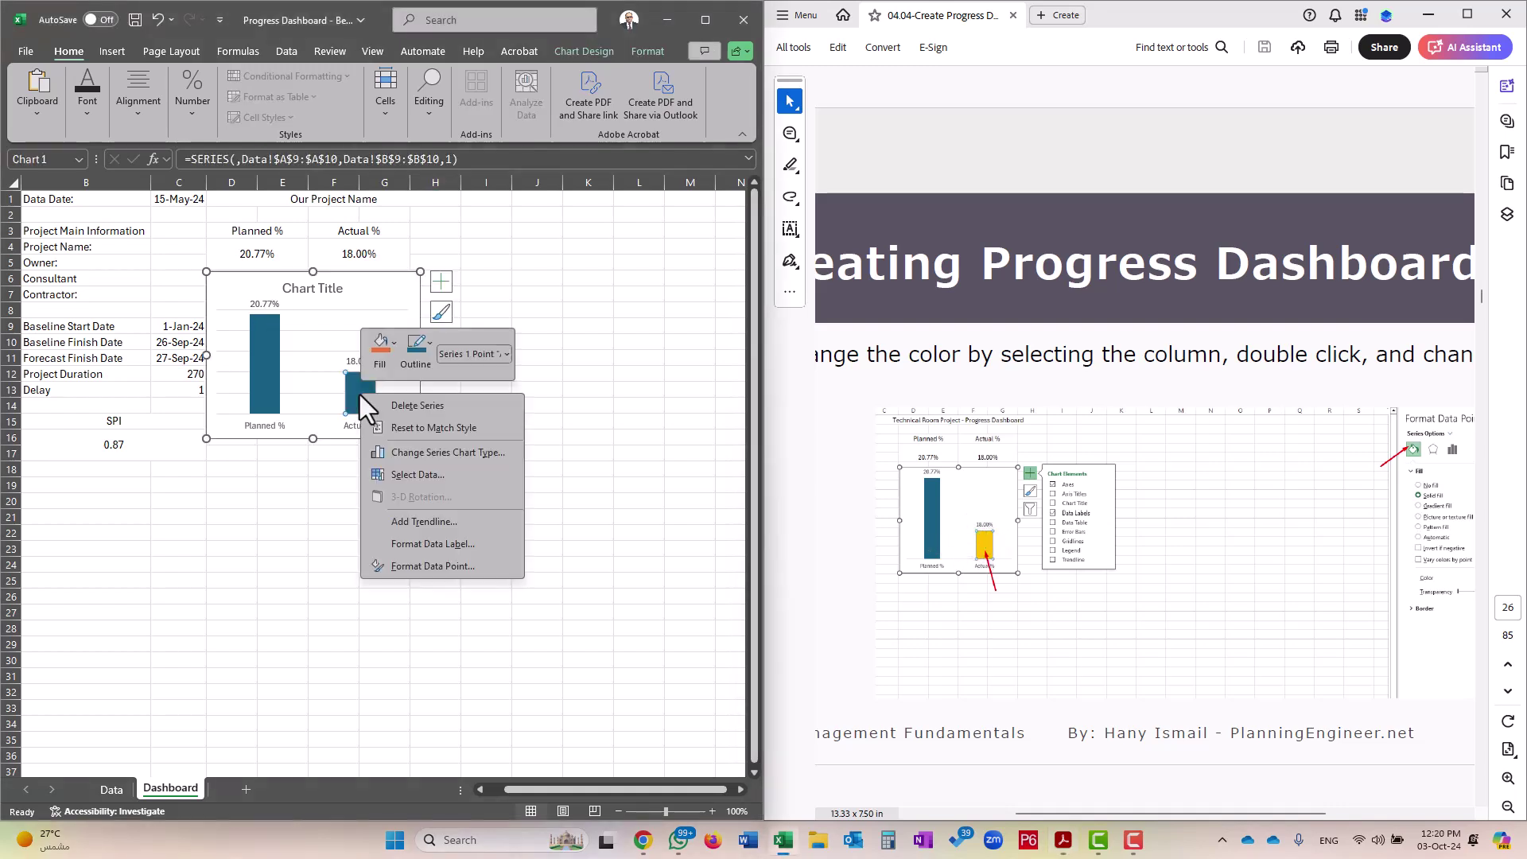
pyautogui.click(393, 342)
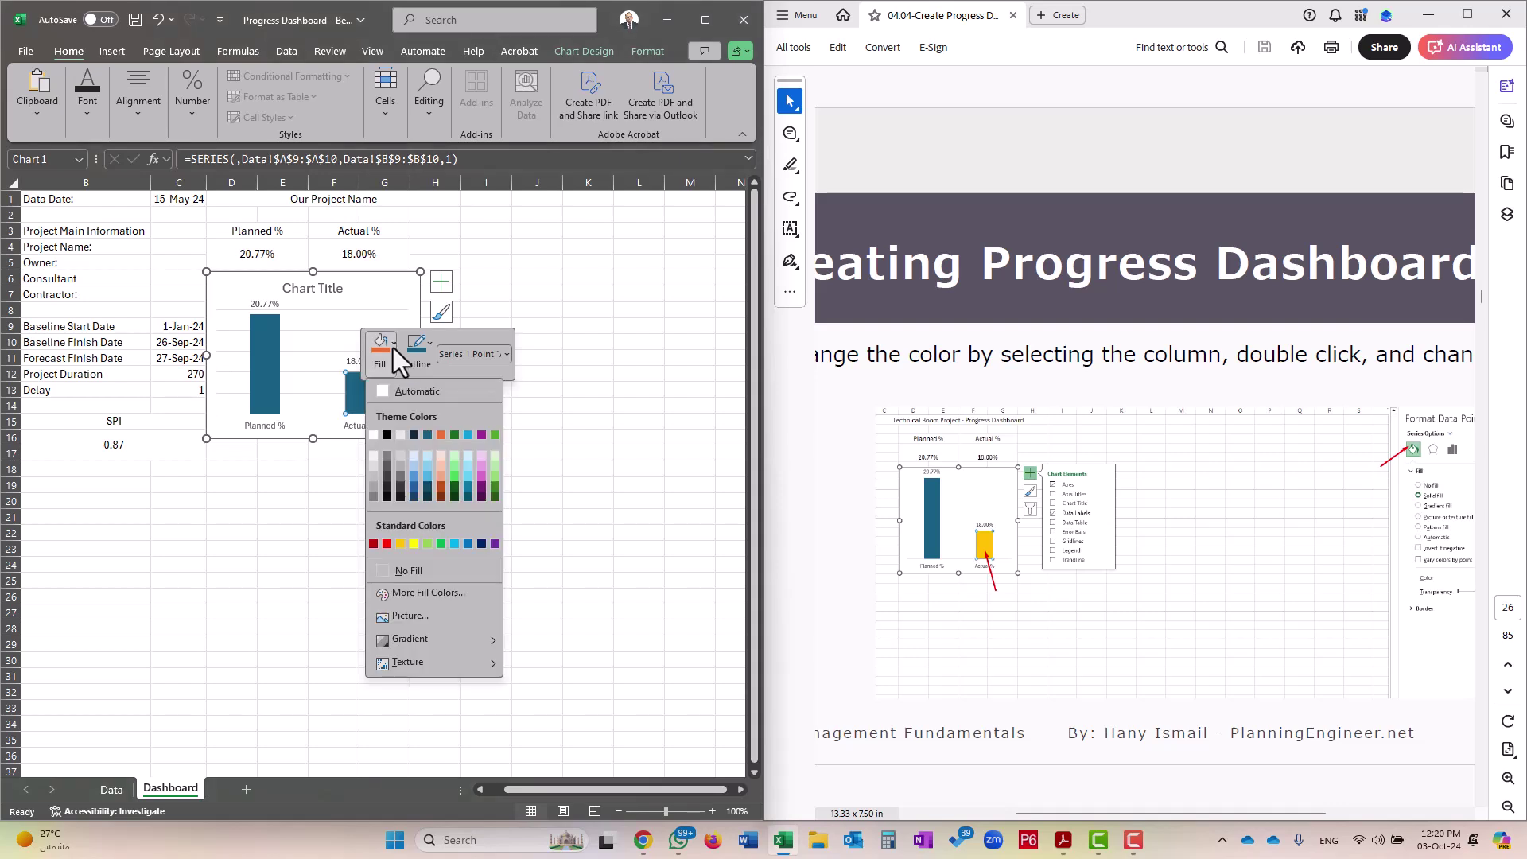
pyautogui.click(402, 543)
pyautogui.press('Escape')
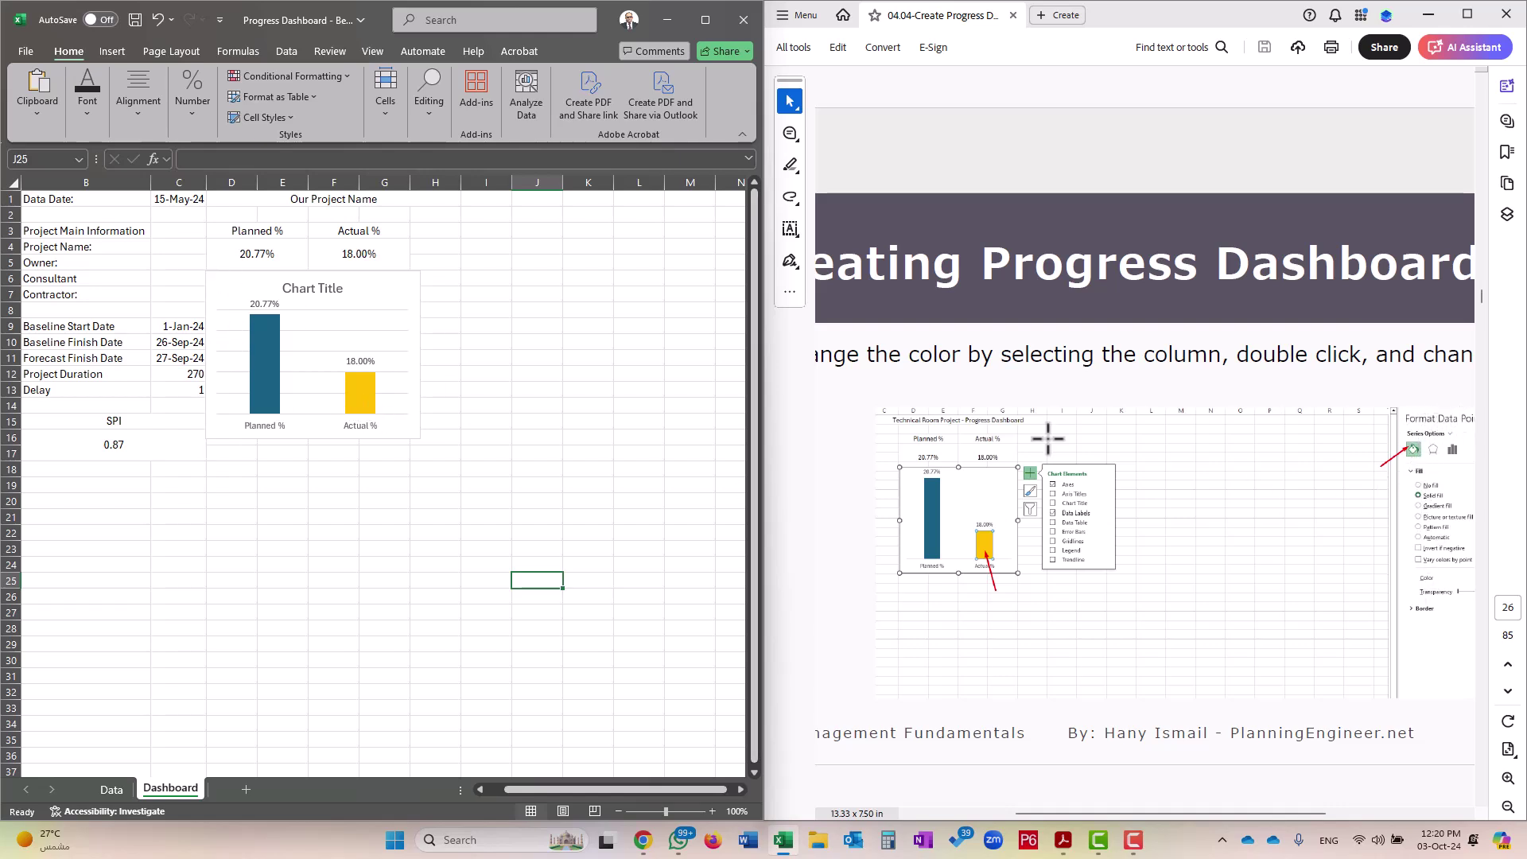
# Make the column chart slightly narrower and taller so it sits below the Planned % and Actual % values, ending at row 17
pyautogui.click(255, 326)
pyautogui.moveTo(219, 354); pyautogui.dragTo(211, 355)
pyautogui.click(536, 501)
pyautogui.scroll(-1, 1286, 593)
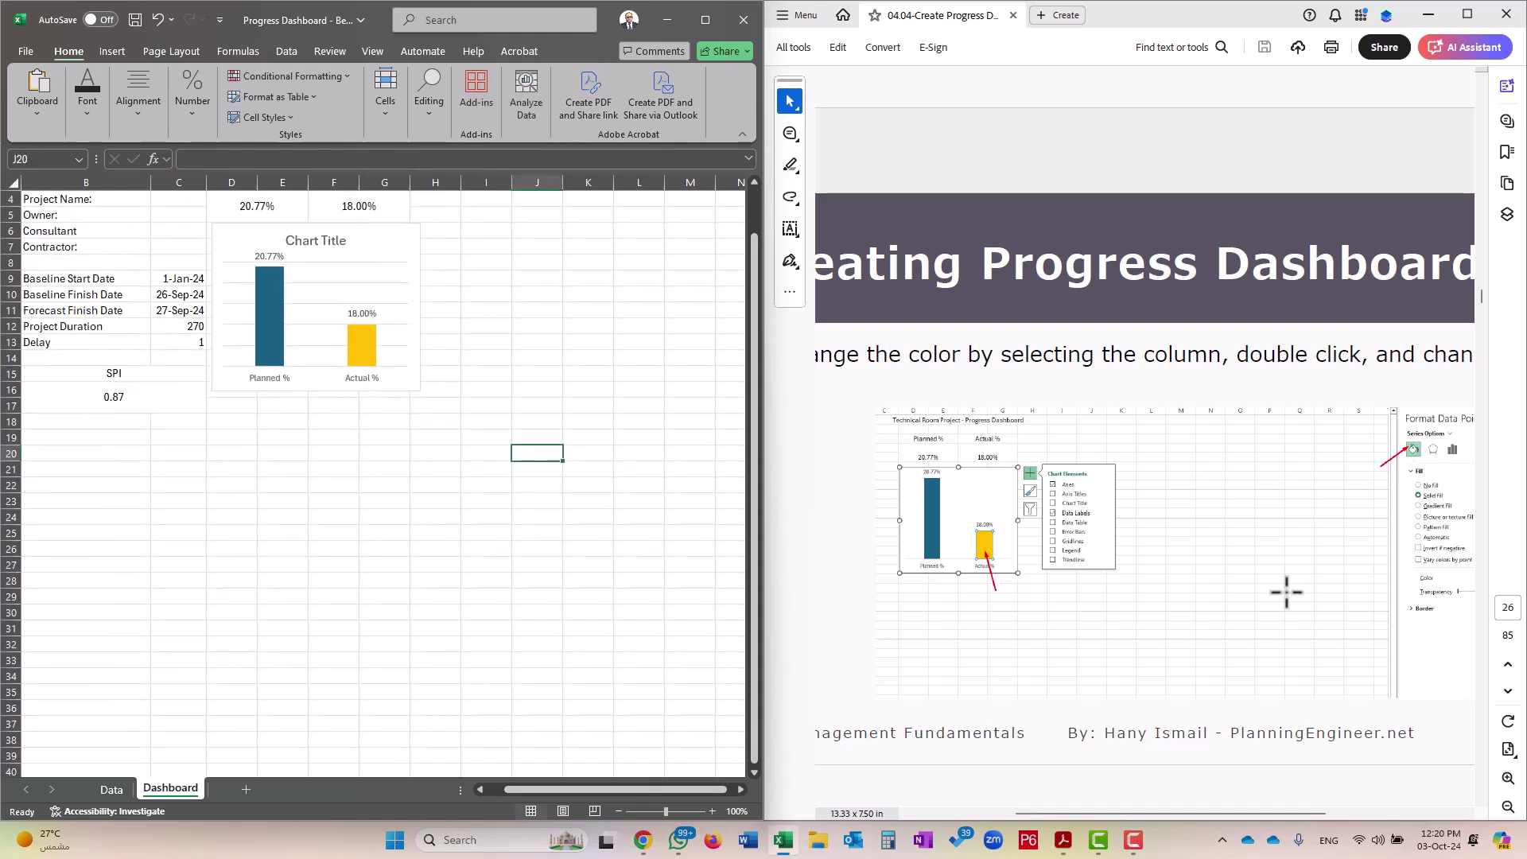
pyautogui.click(1286, 593)
pyautogui.scroll(-1, 1286, 593)
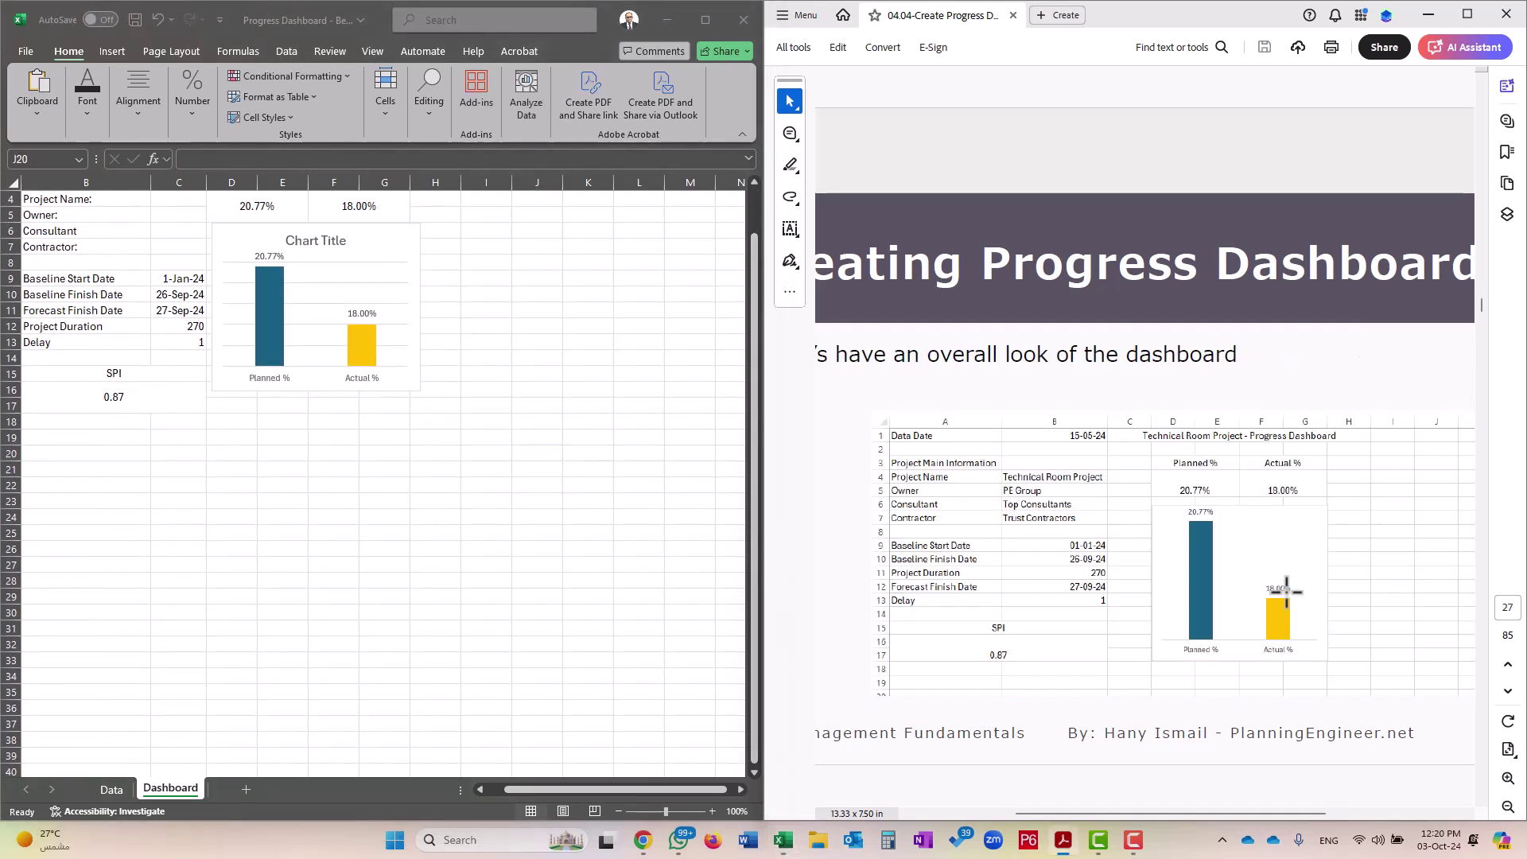
pyautogui.click(361, 237)
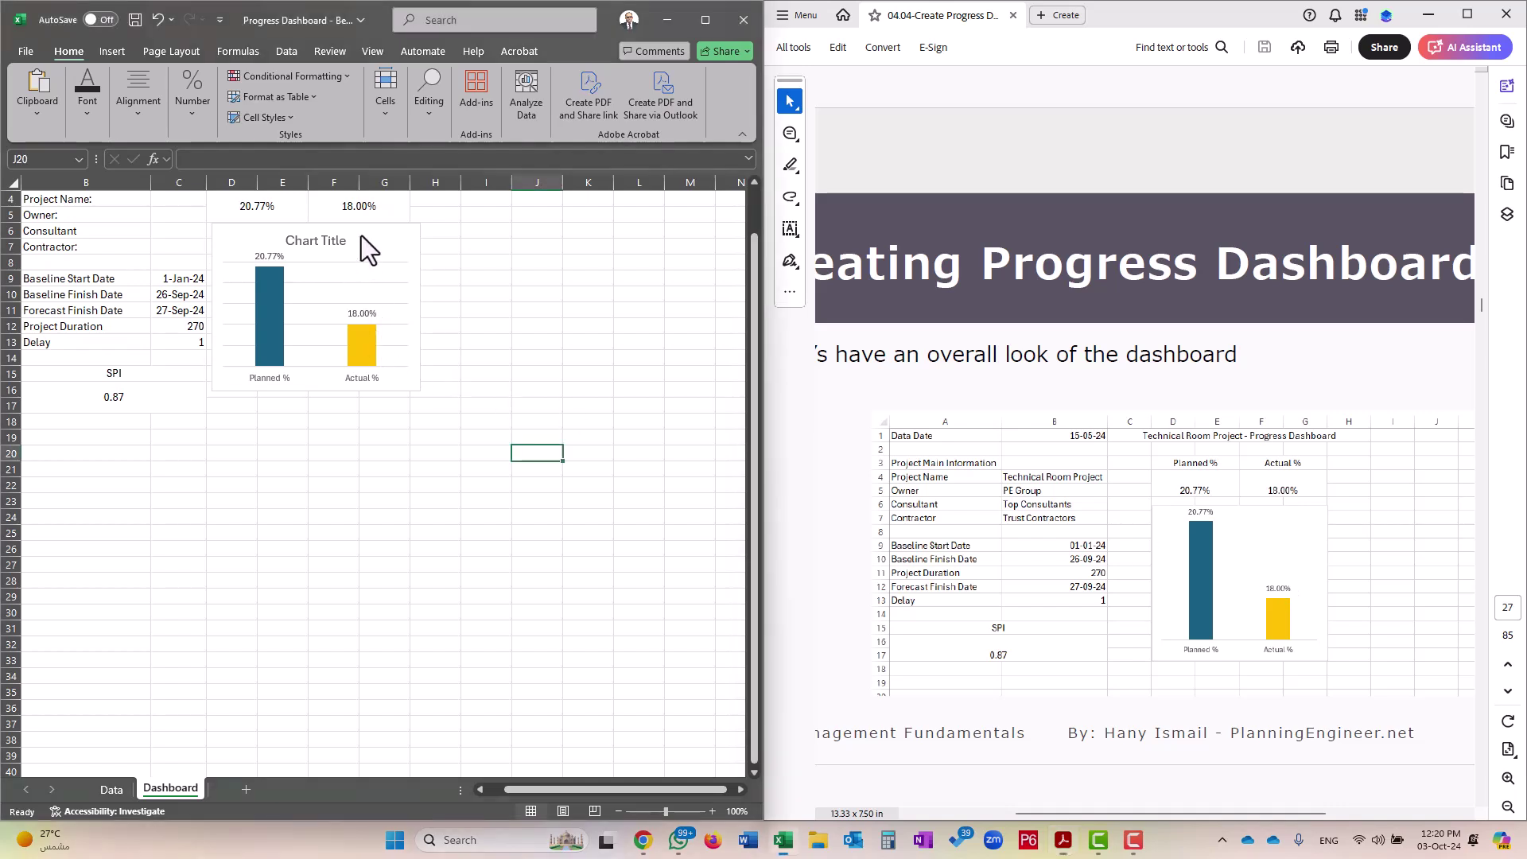
pyautogui.scroll(1, 355, 552)
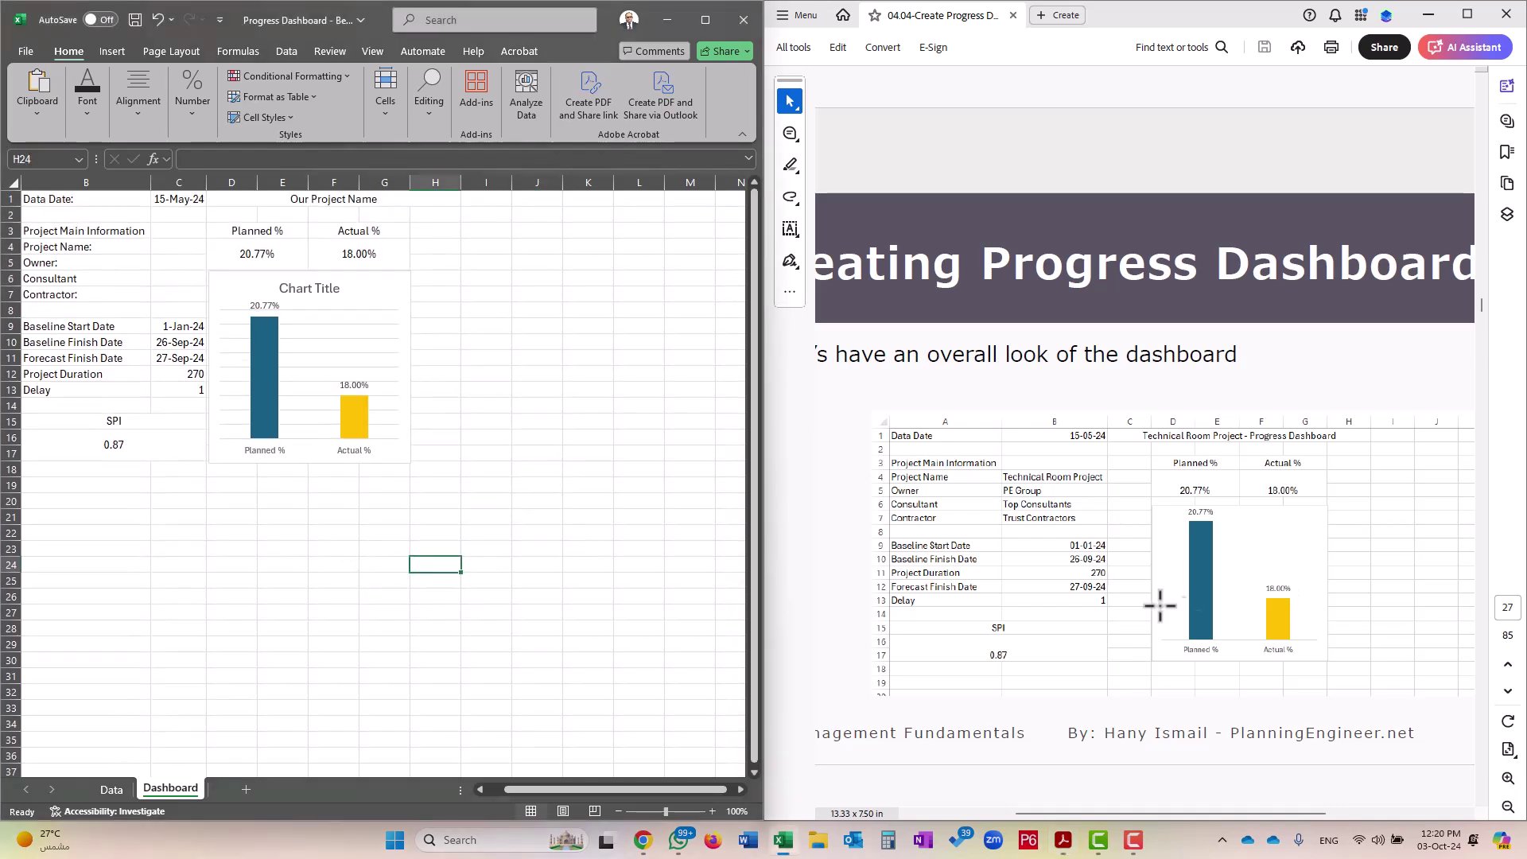
# Insert an empty column before column D on the Dashboard sheet to separate the project information from the progress values
pyautogui.click(229, 178)
pyautogui.rightClick(228, 180)
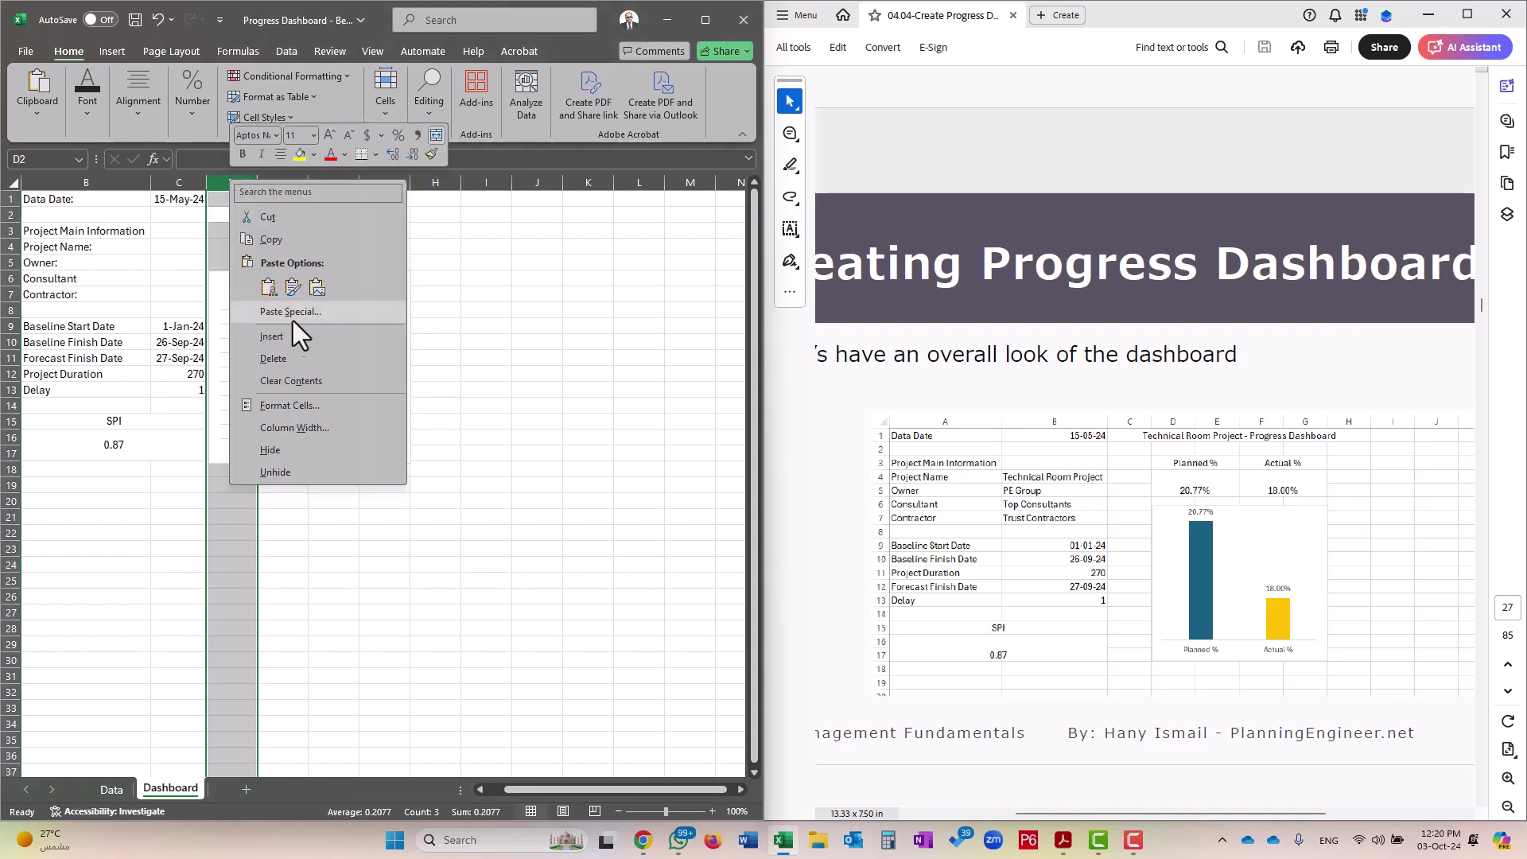
pyautogui.click(288, 332)
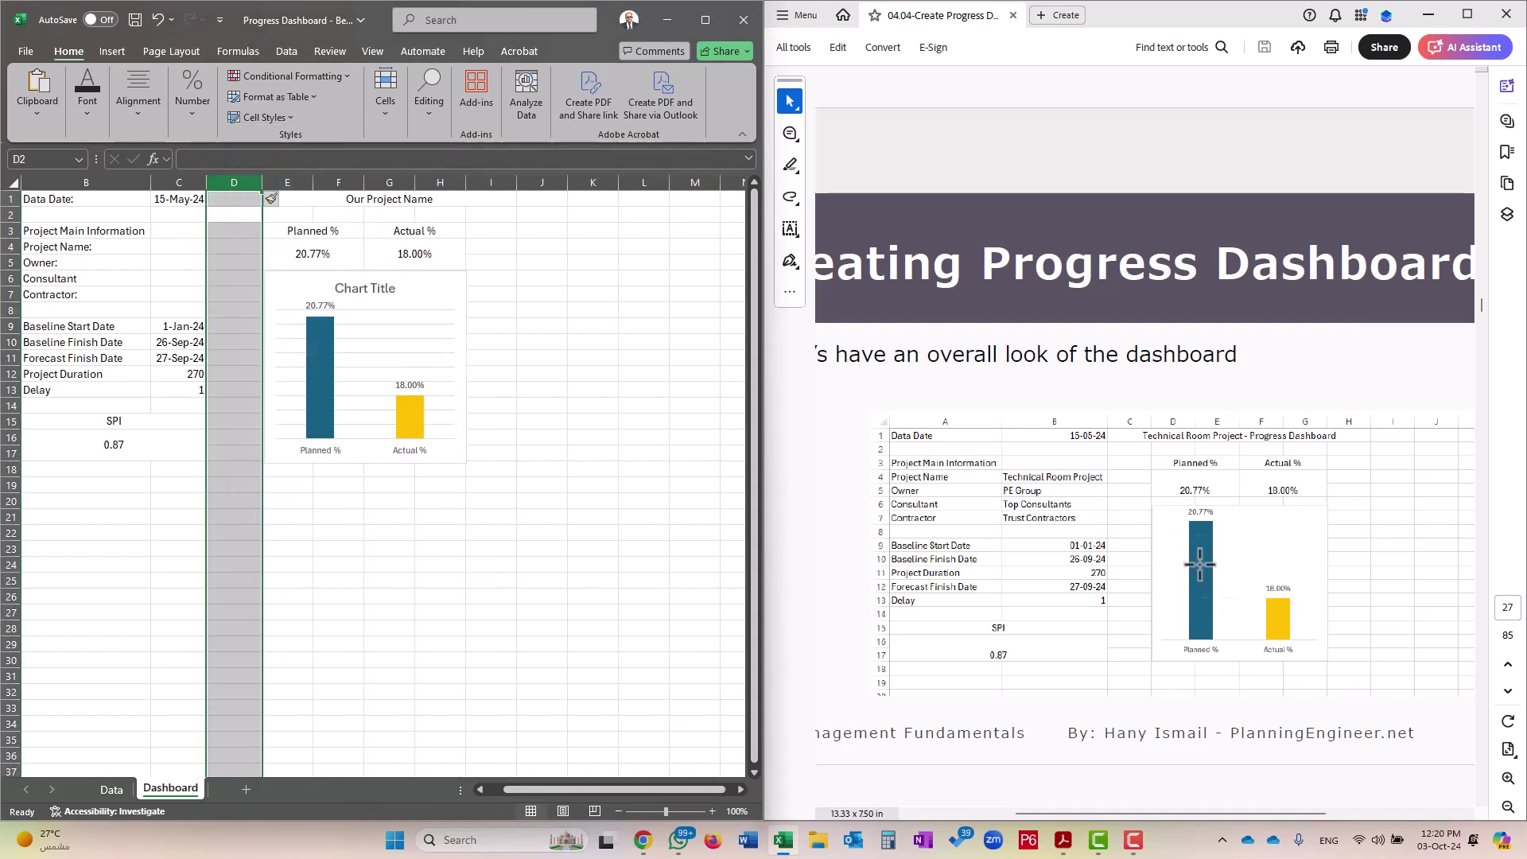
# Advance the guide to page 29 on adding the log sheets and open the SD Log workbook from the project files folder
pyautogui.click(1333, 706)
pyautogui.scroll(-1, 1332, 706)
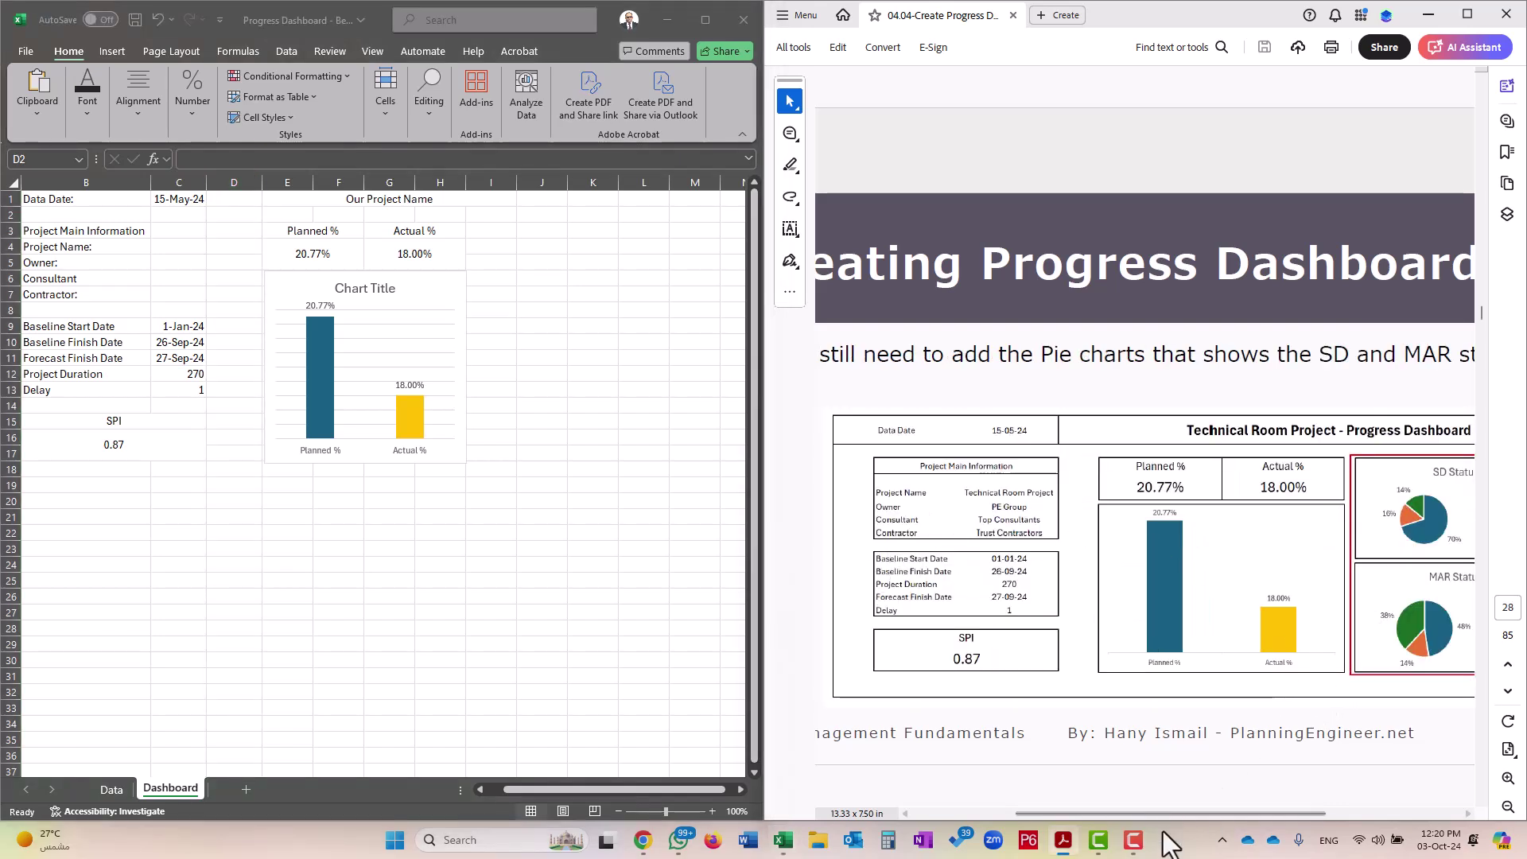
pyautogui.moveTo(1162, 818); pyautogui.dragTo(1215, 808)
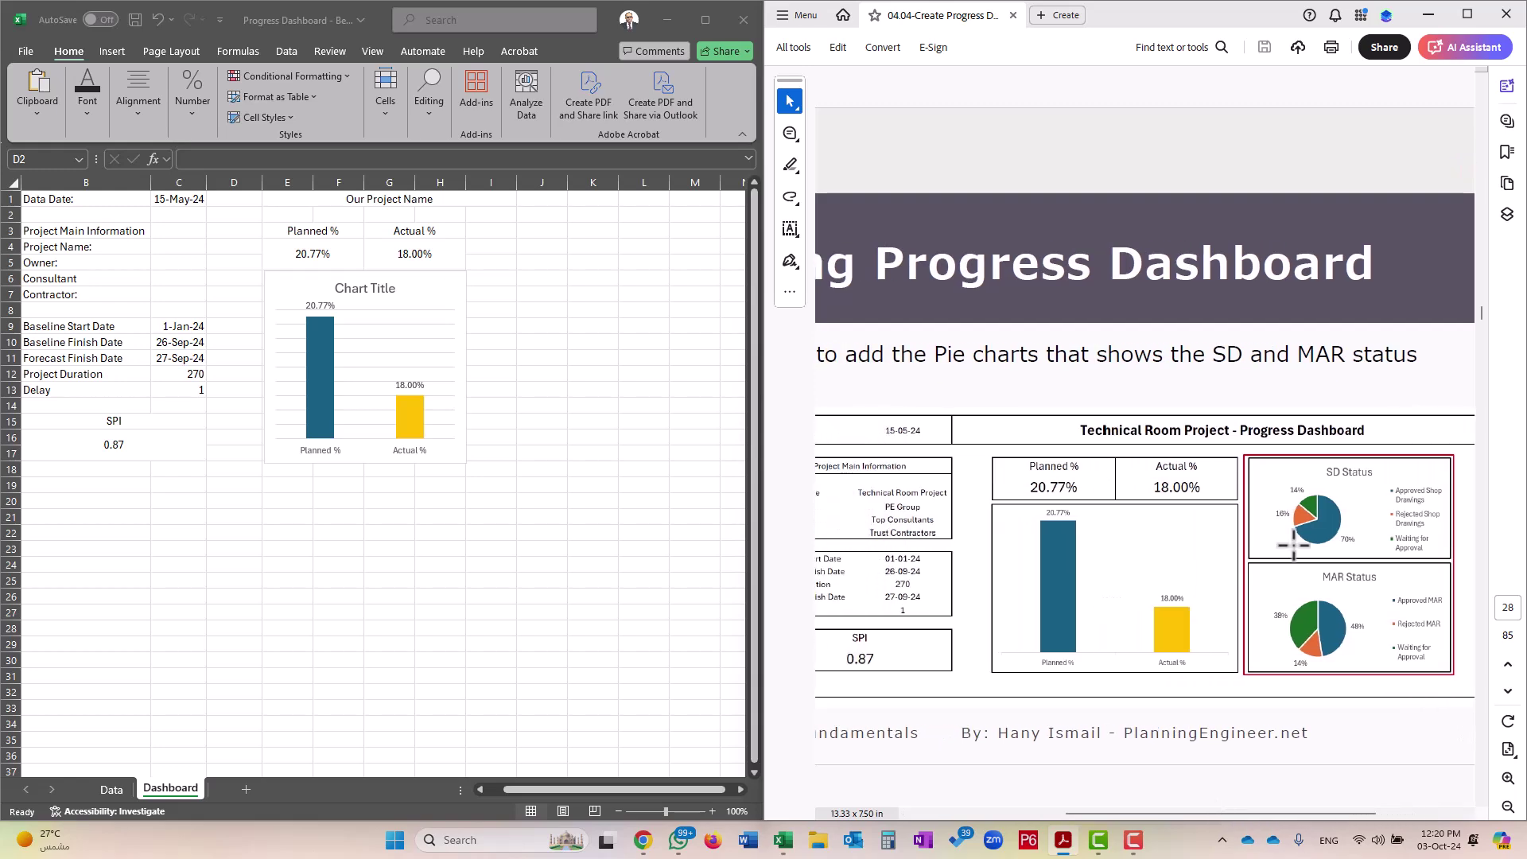
pyautogui.scroll(-1, 1133, 471)
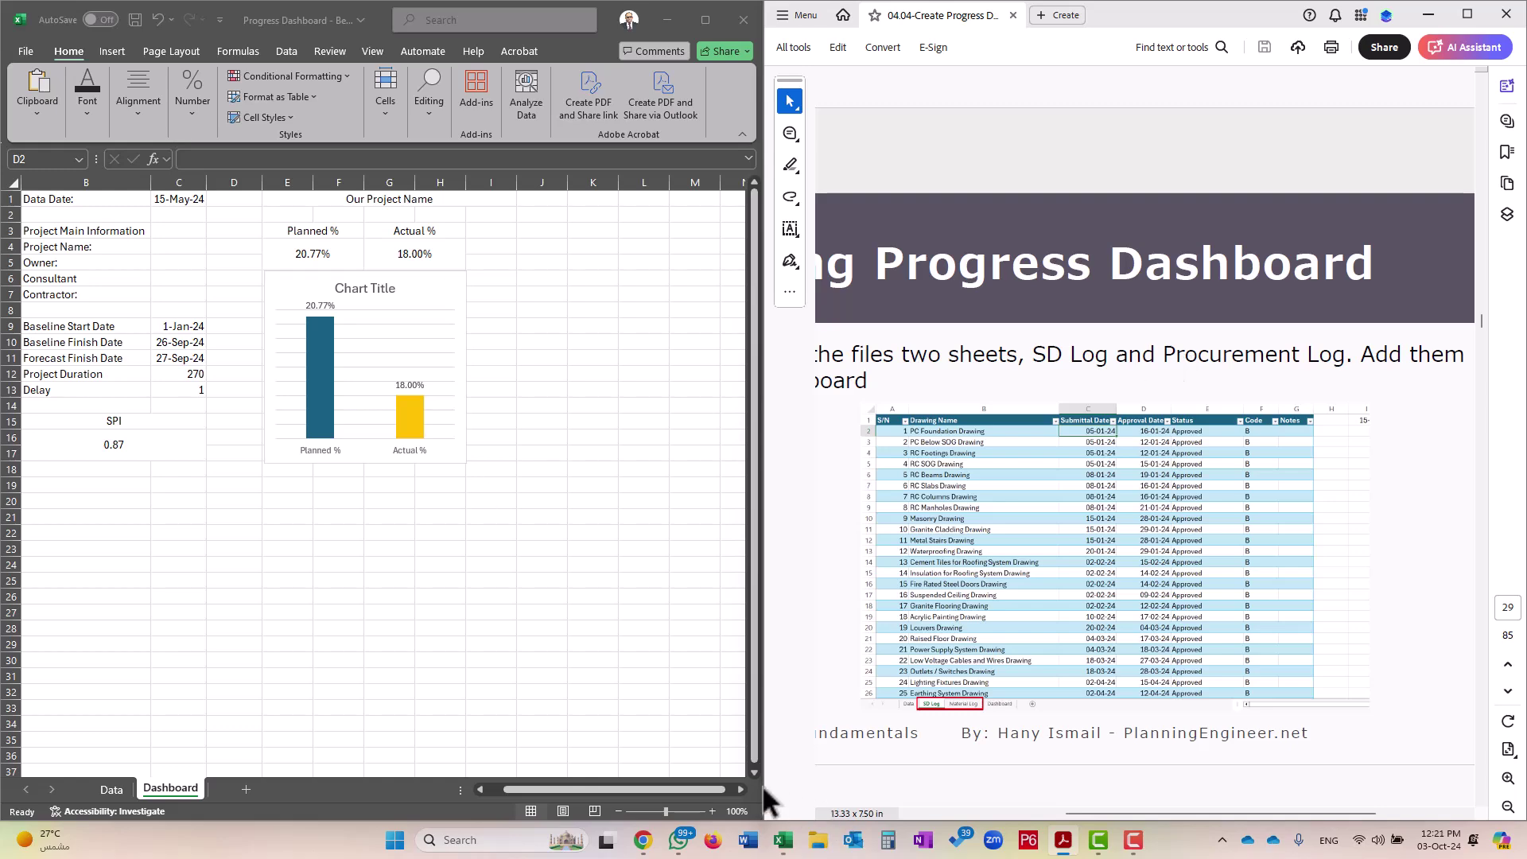
pyautogui.click(818, 839)
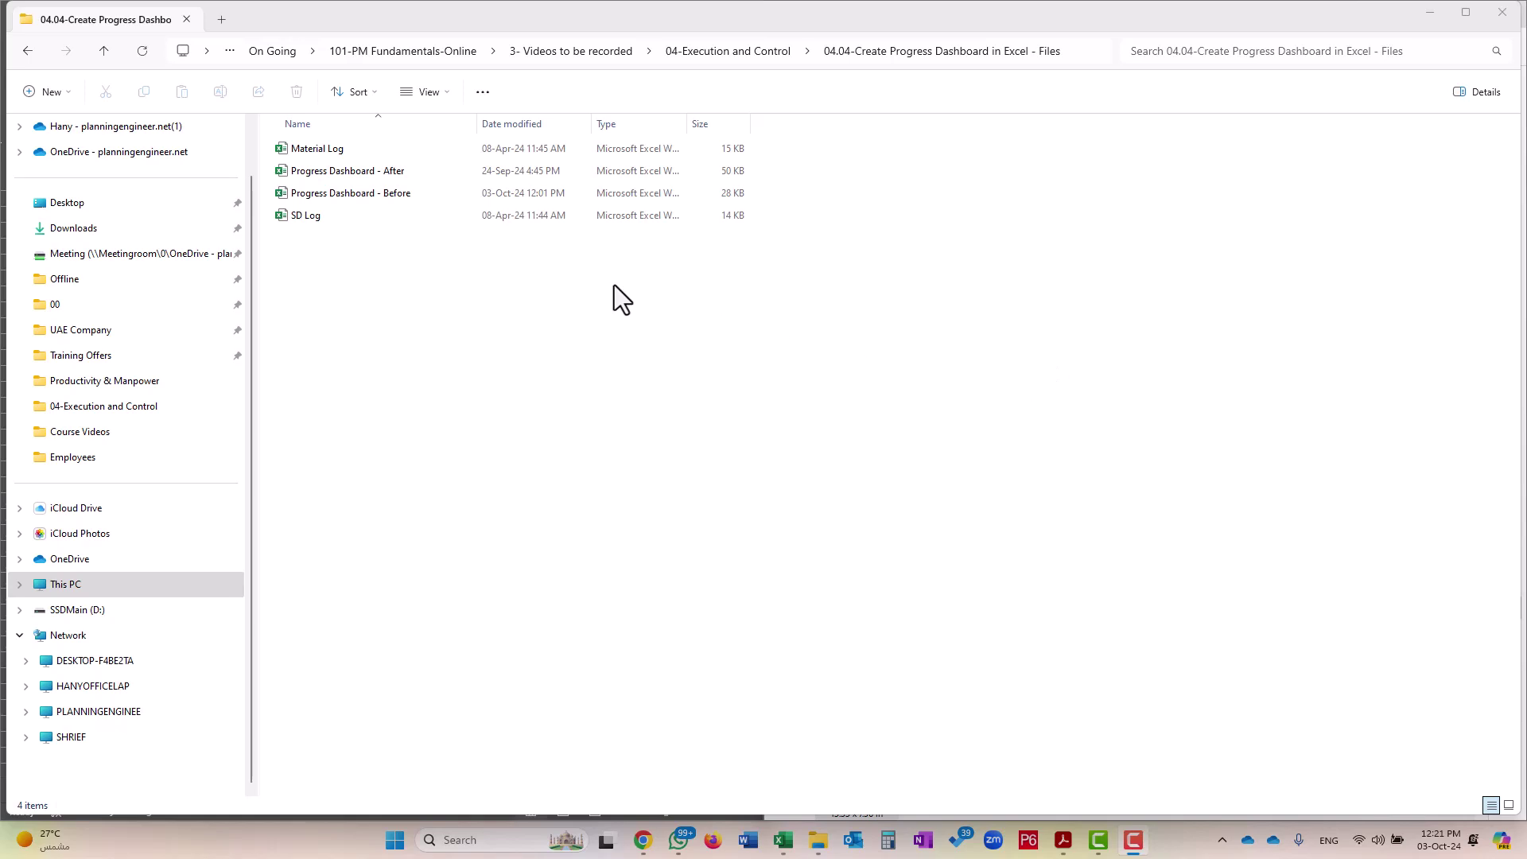
pyautogui.click(324, 216)
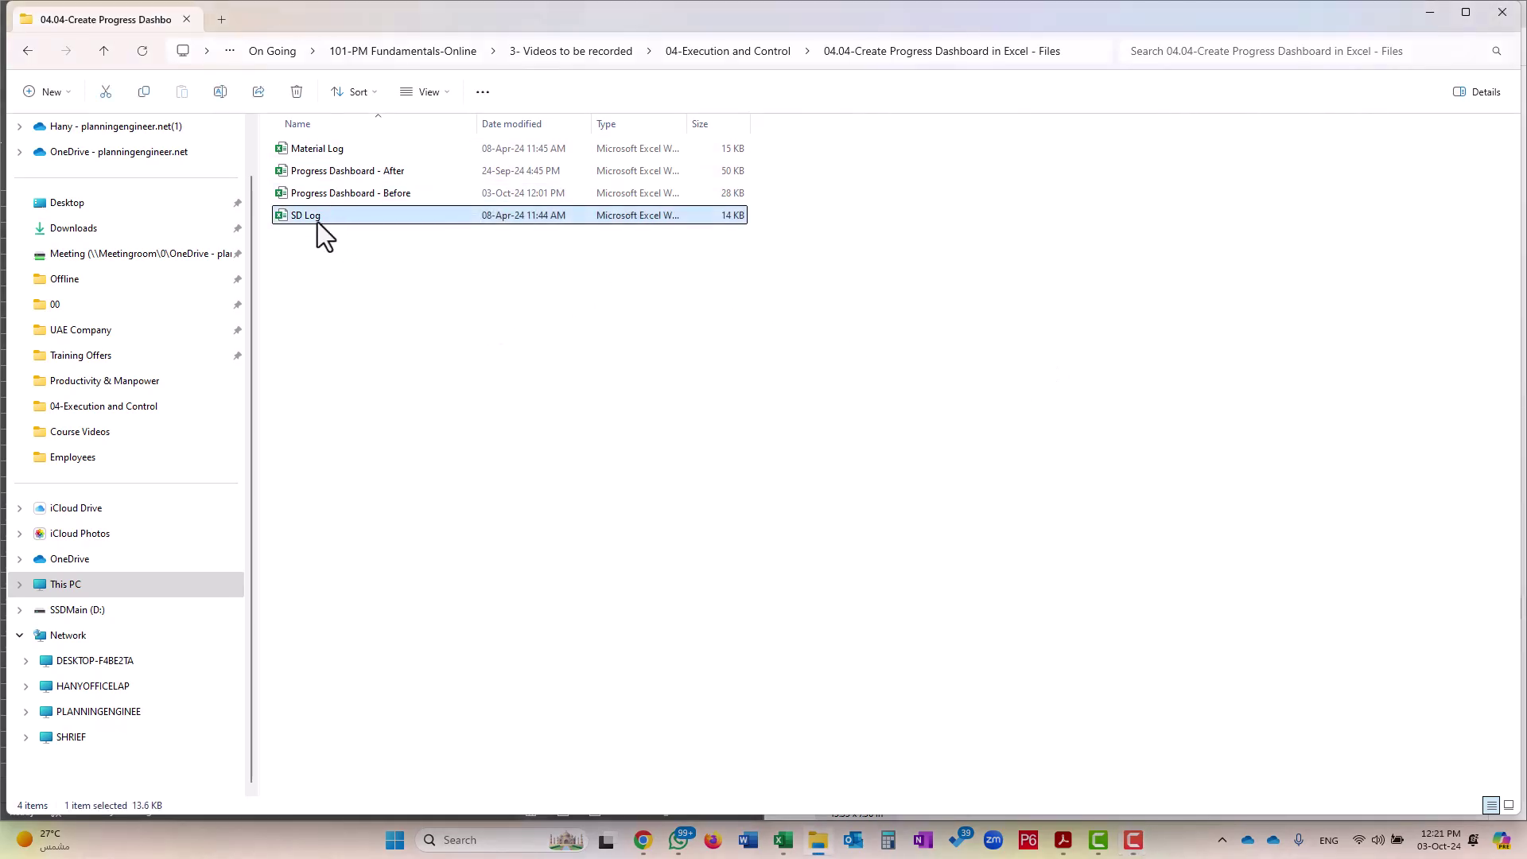
pyautogui.hotkey('alt', 'Tab')
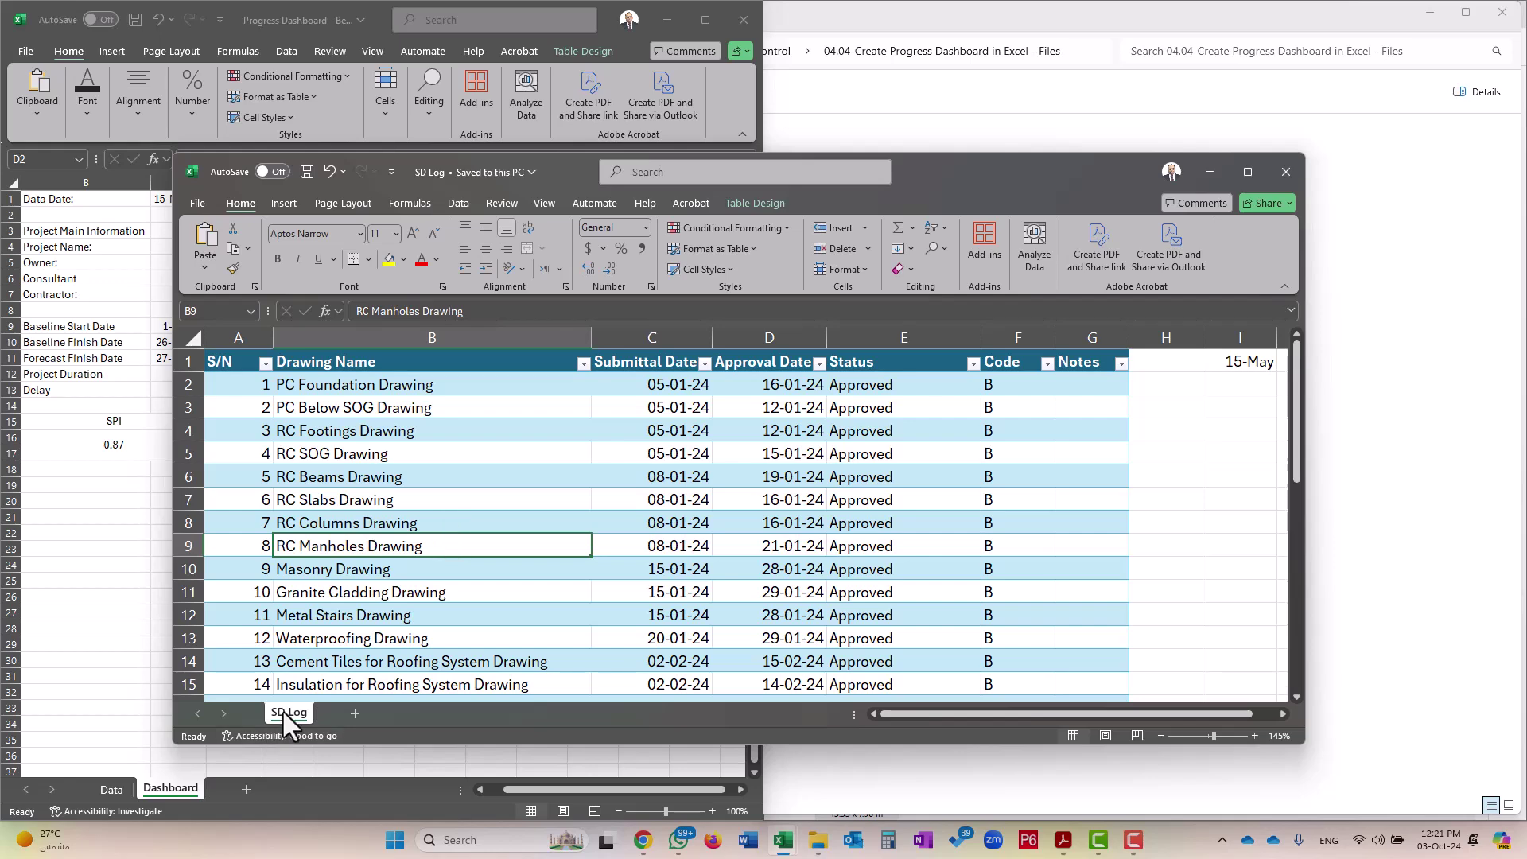
# Copy the SD Log sheet into Progress Dashboard - Before.xlsx and place it between the Data and Dashboard sheets
pyautogui.rightClick(283, 713)
pyautogui.click(371, 542)
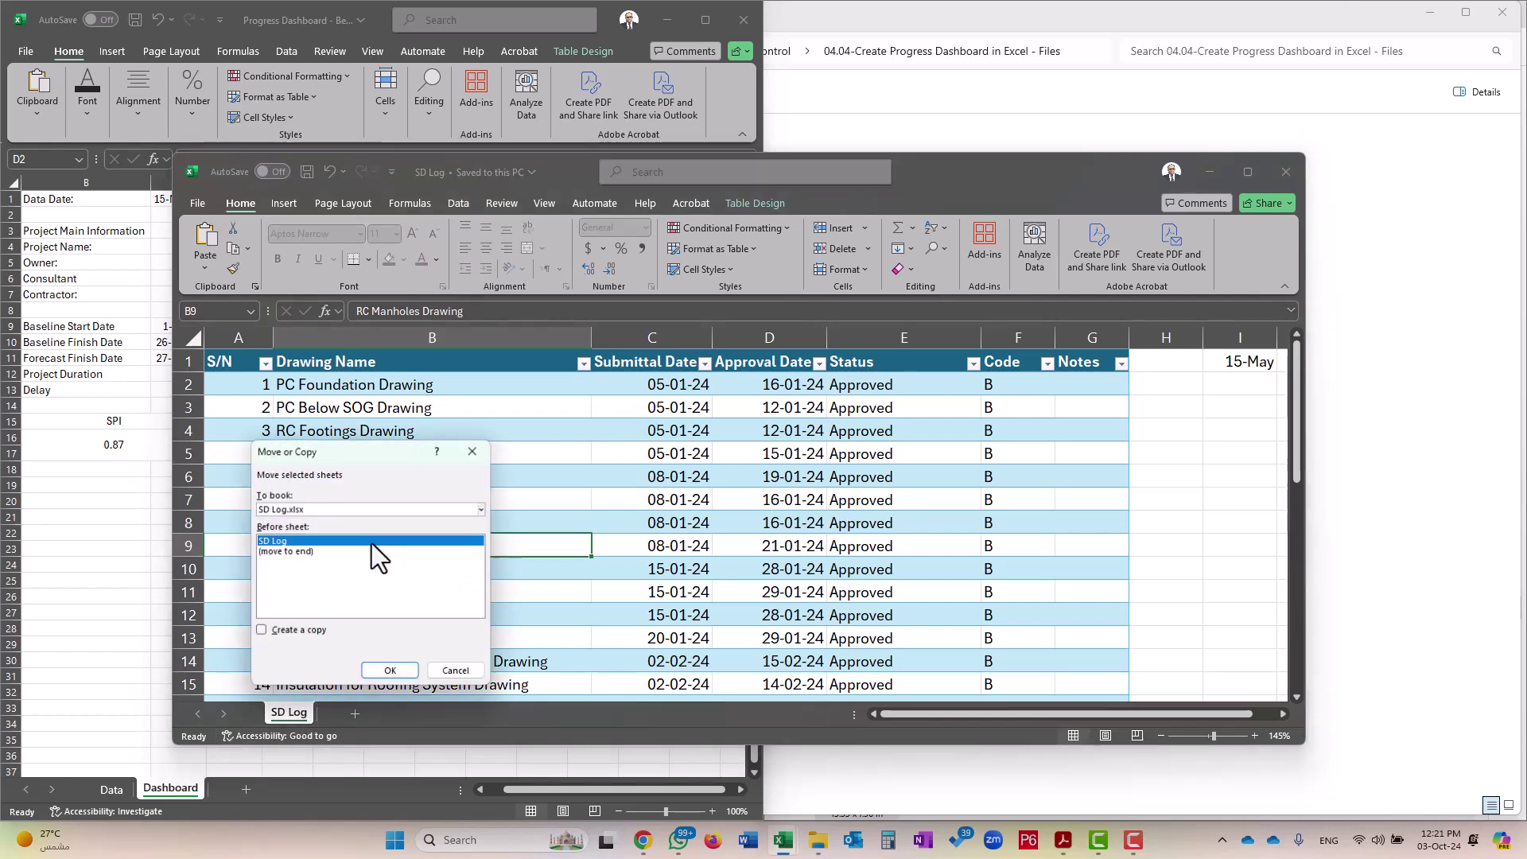
pyautogui.click(300, 631)
pyautogui.click(328, 509)
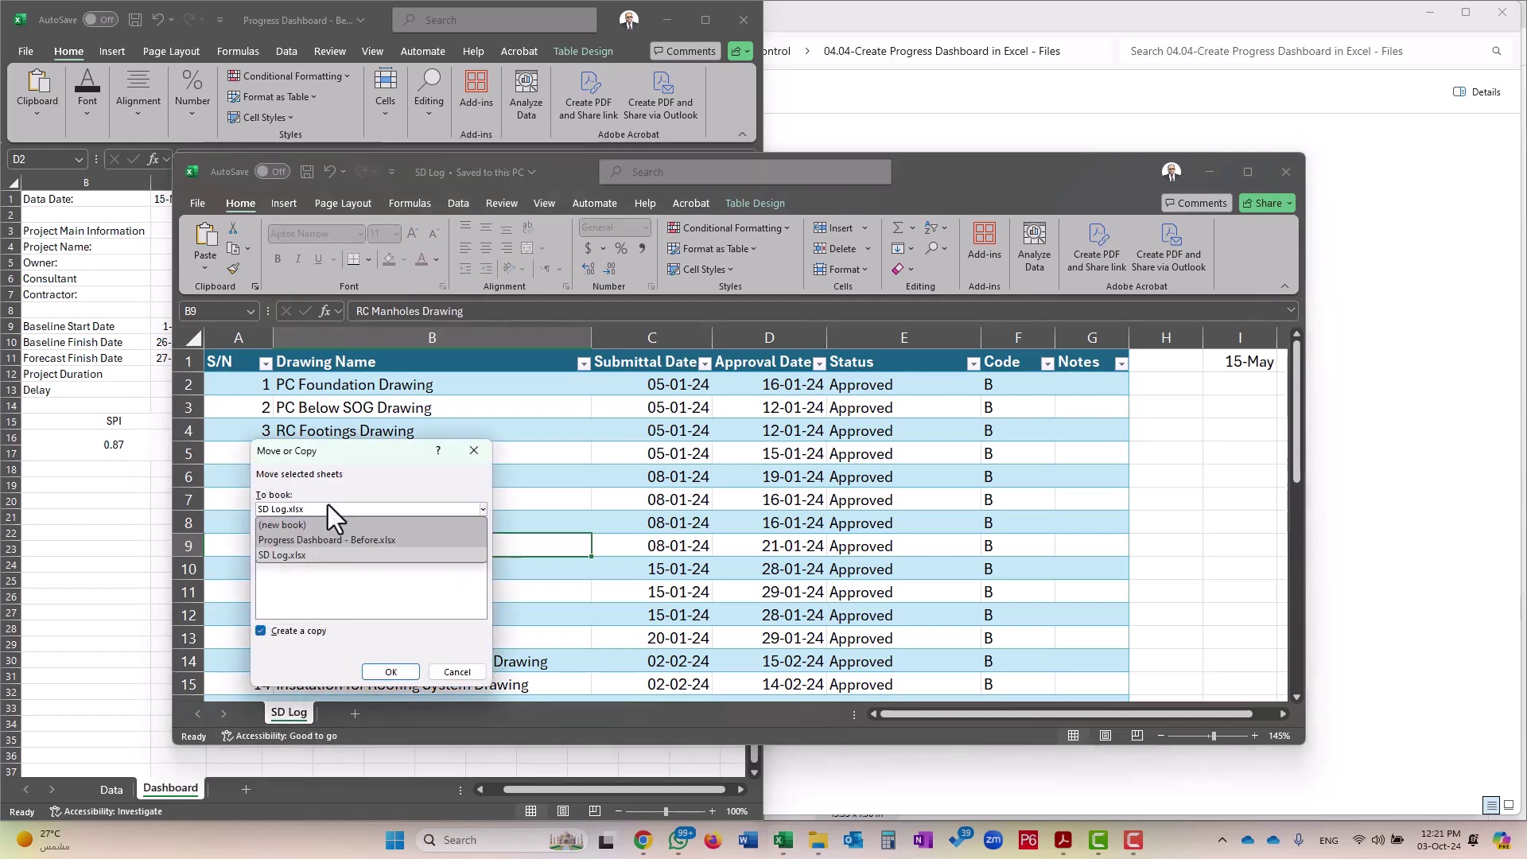
pyautogui.click(323, 535)
pyautogui.click(391, 671)
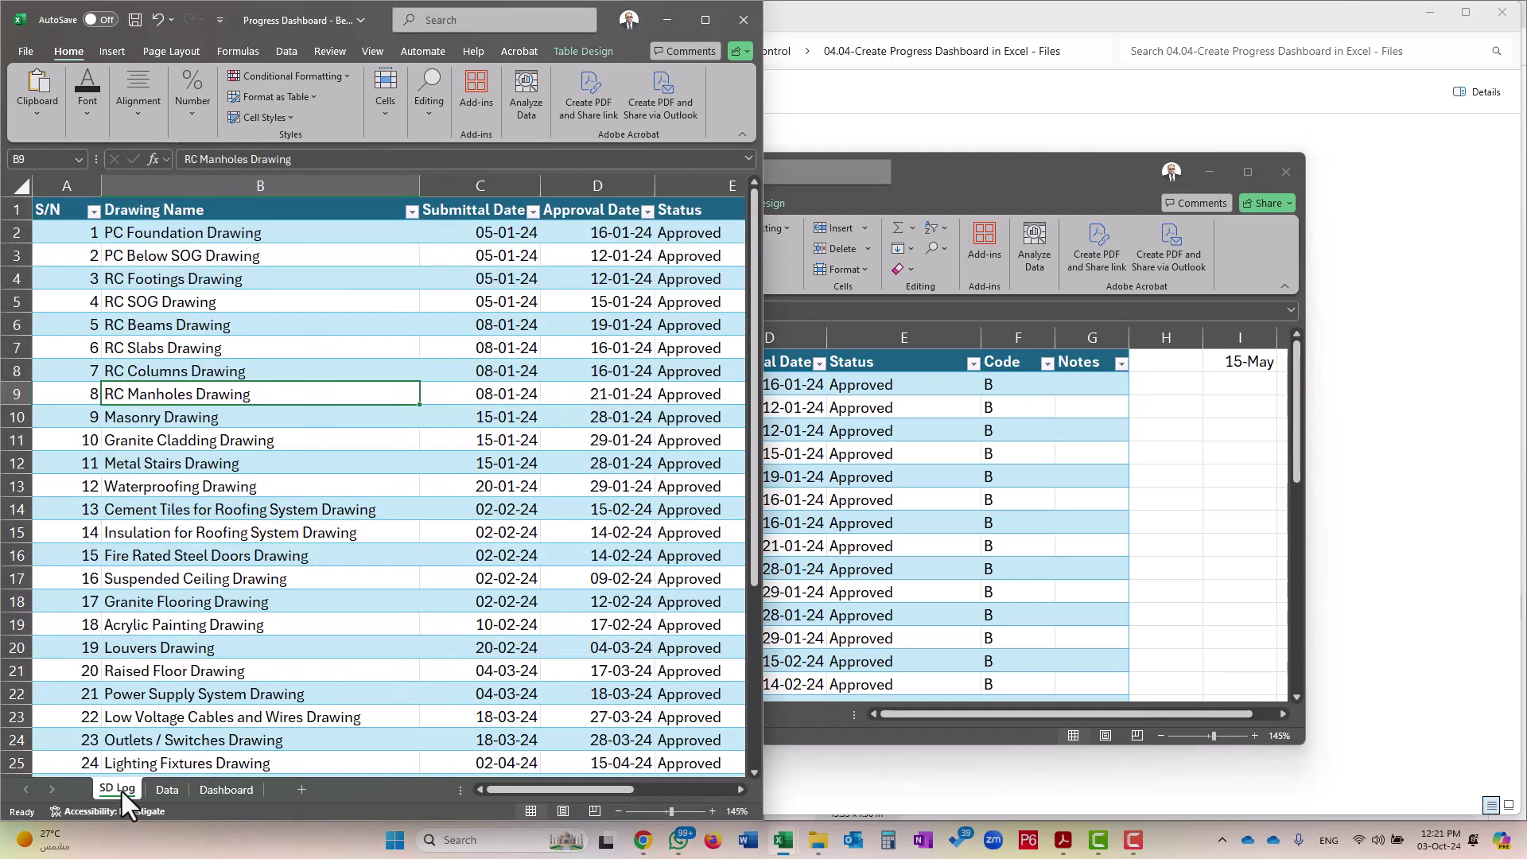
pyautogui.moveTo(198, 789); pyautogui.dragTo(190, 789)
# Close the SD Log workbook and open the Material Log workbook from the project files folder
pyautogui.click(1287, 171)
pyautogui.click(874, 307)
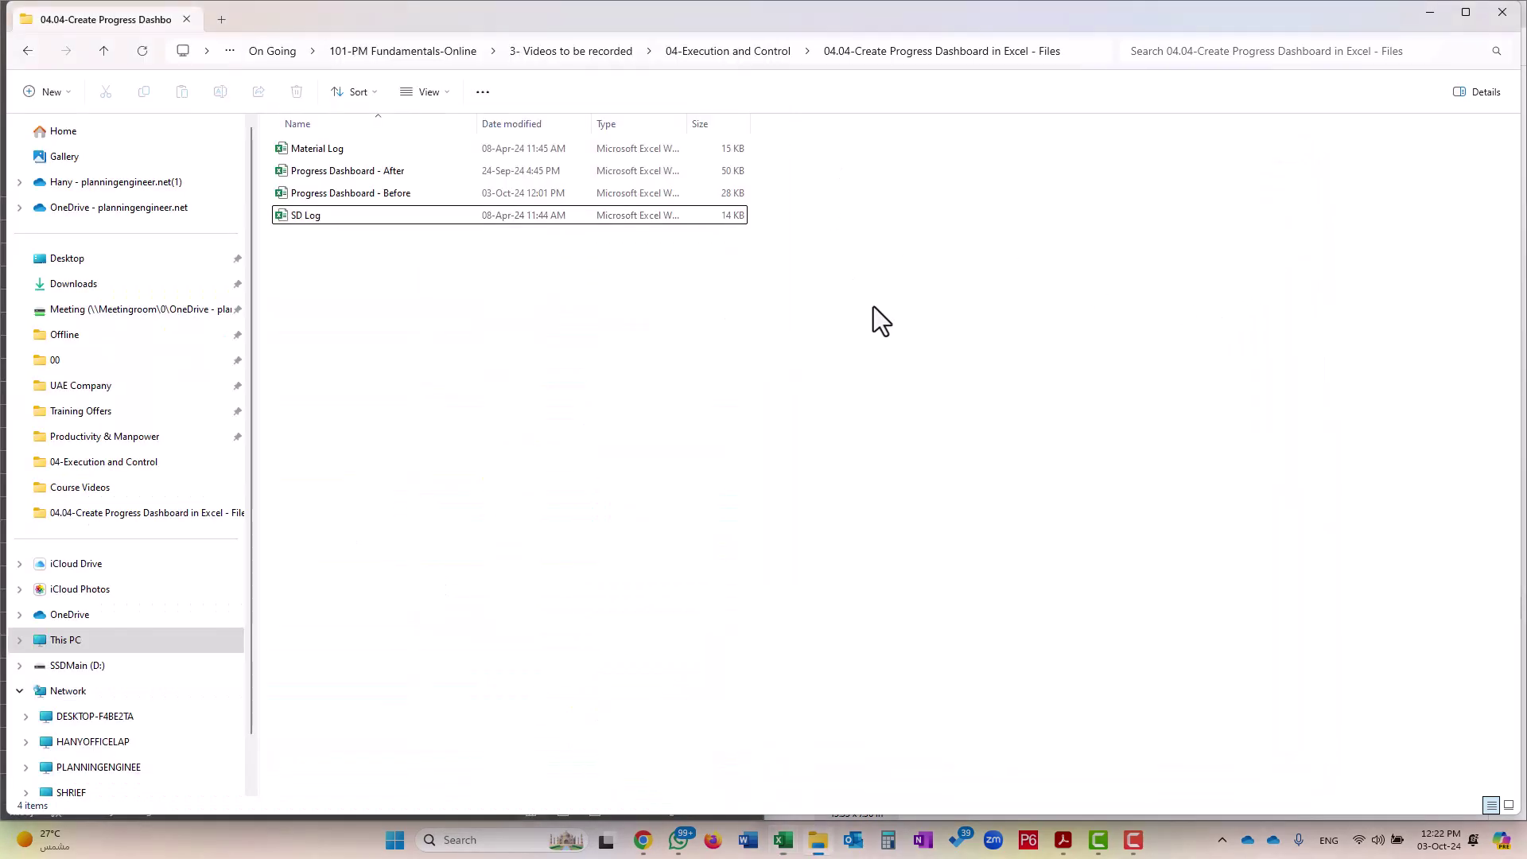
pyautogui.click(345, 156)
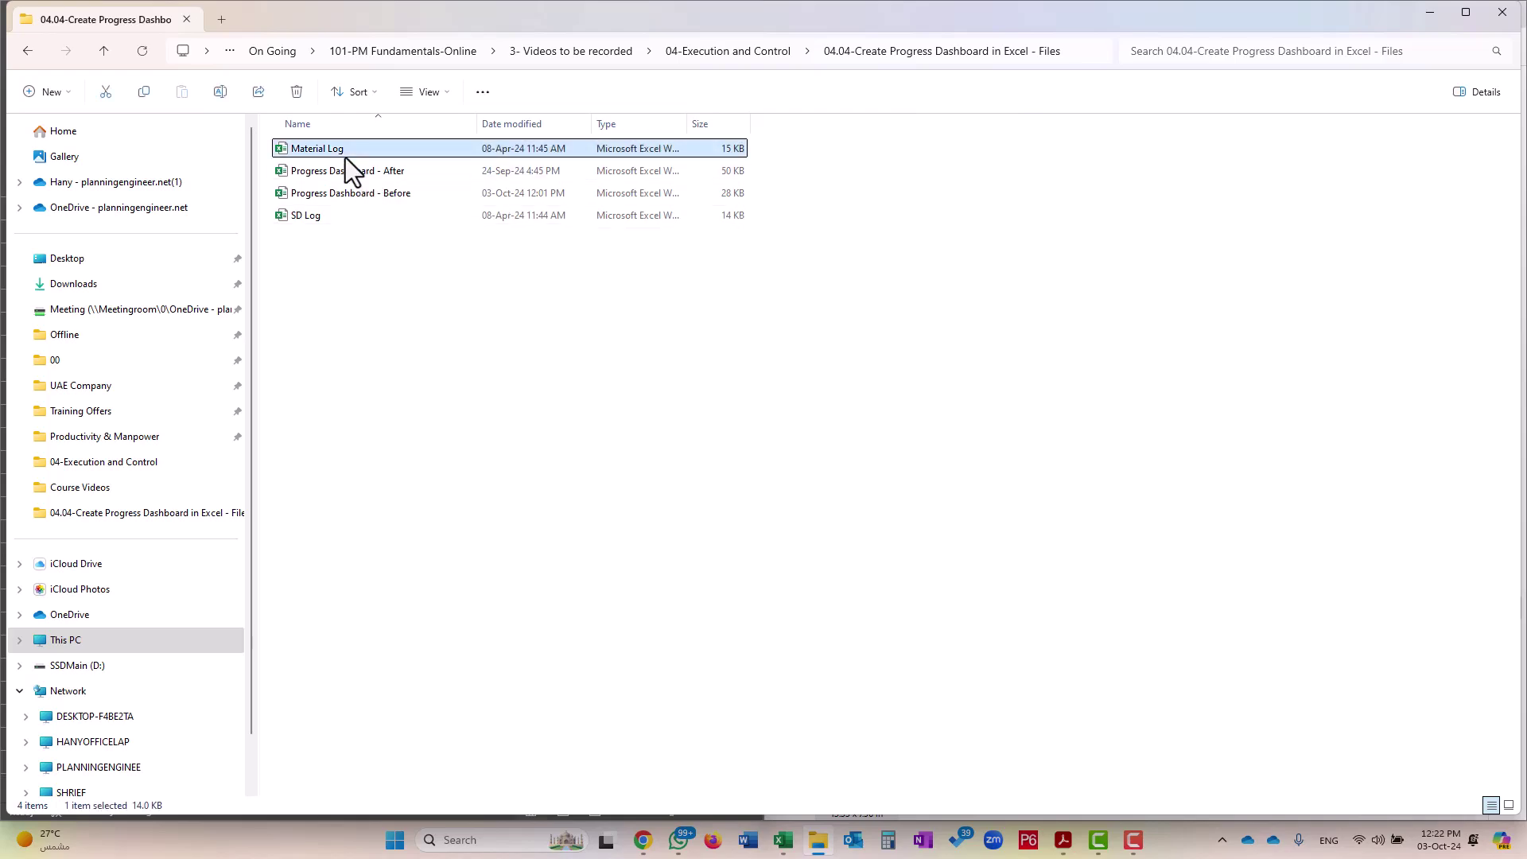
pyautogui.doubleClick(345, 157)
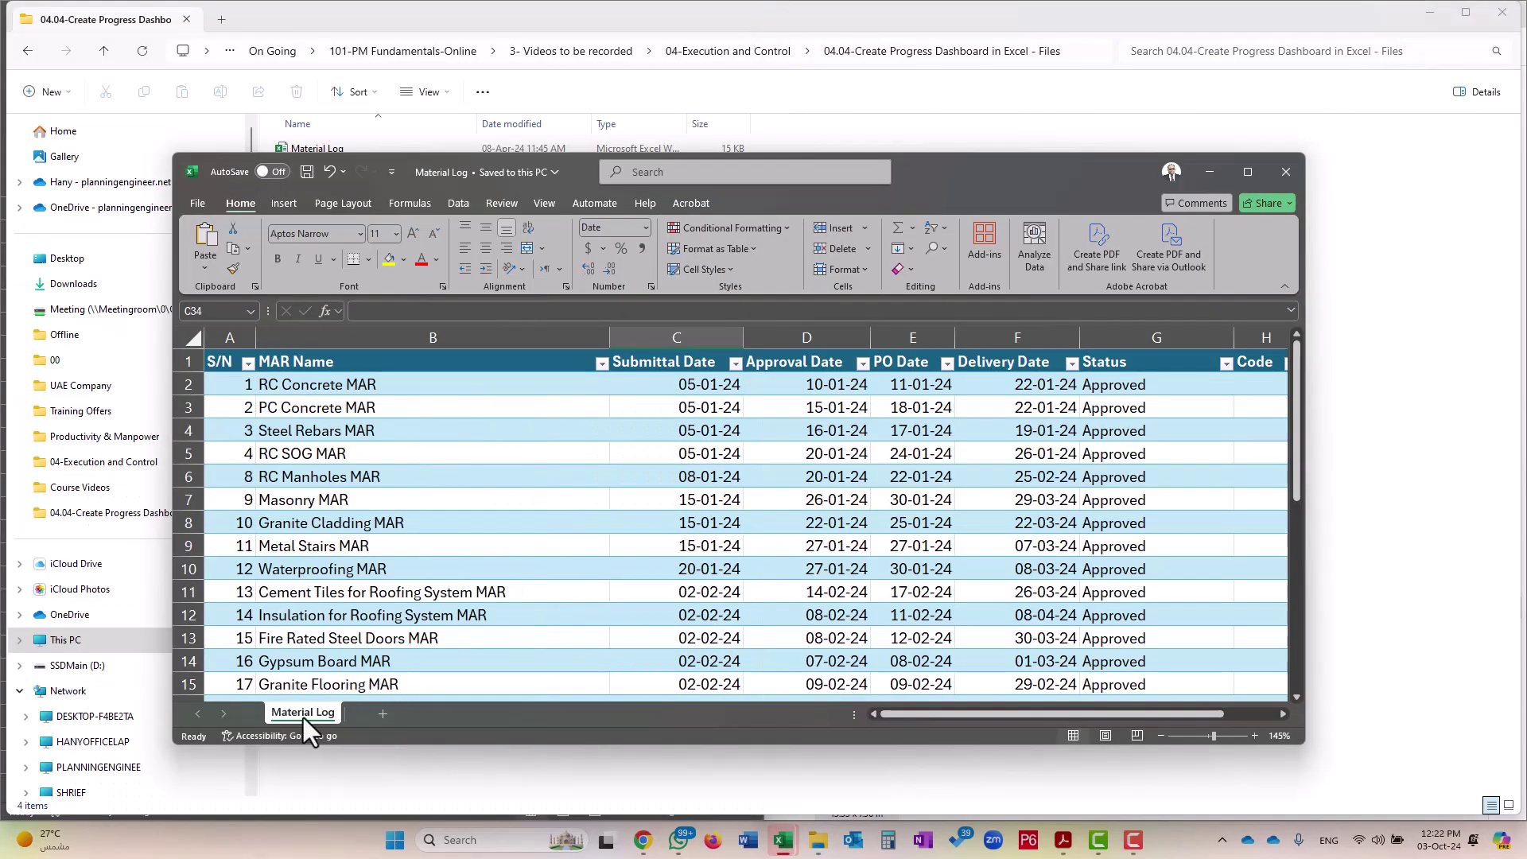
# Copy the Material Log sheet into Progress Dashboard - Before.xlsx, close its source workbook, and place the copy between SD Log and Dashboard
pyautogui.rightClick(302, 713)
pyautogui.click(382, 544)
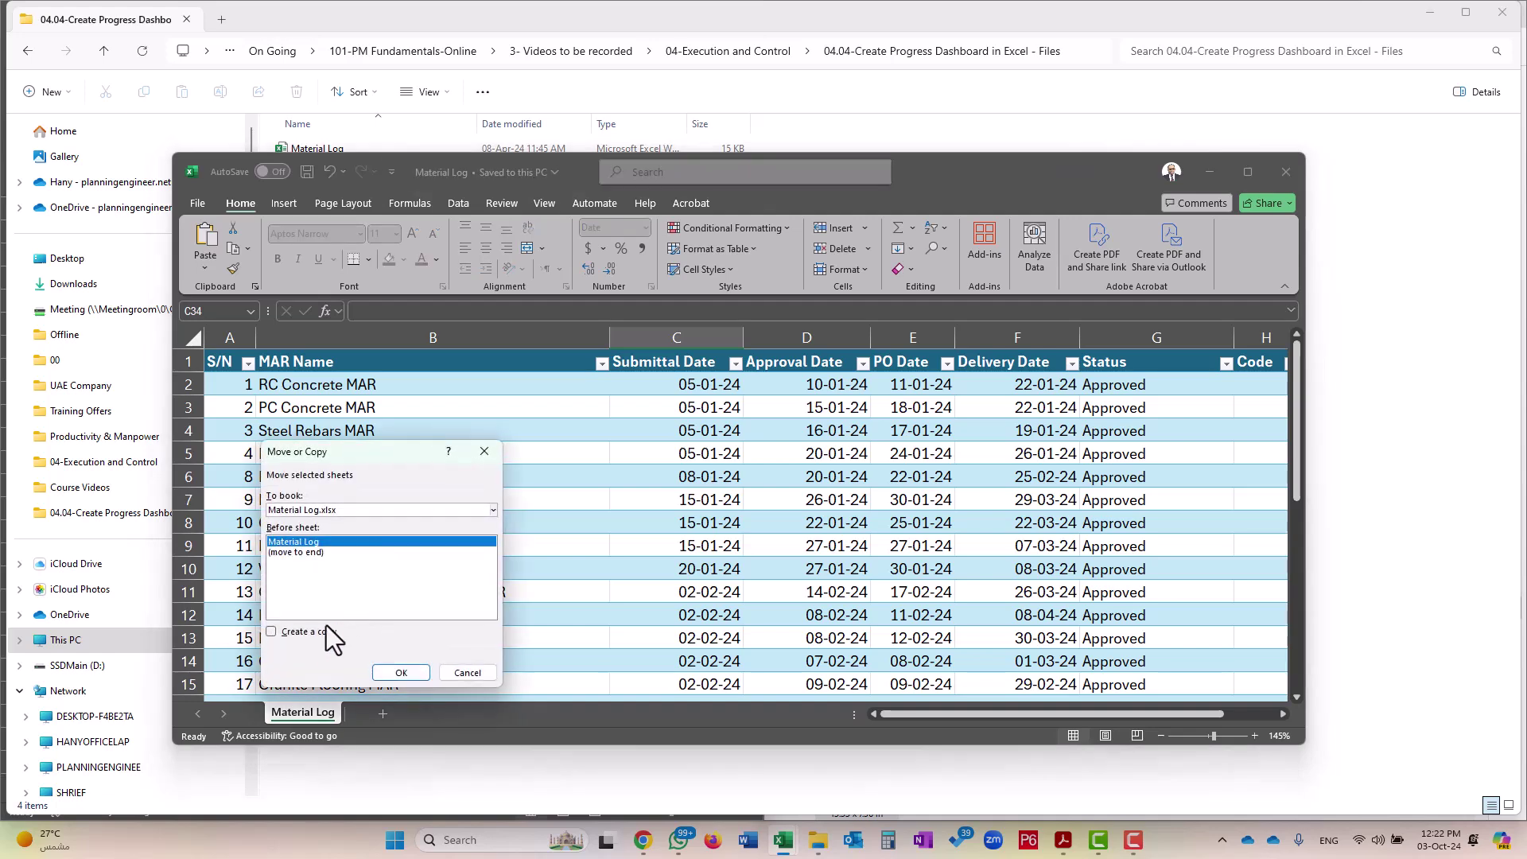
pyautogui.click(320, 629)
pyautogui.click(353, 509)
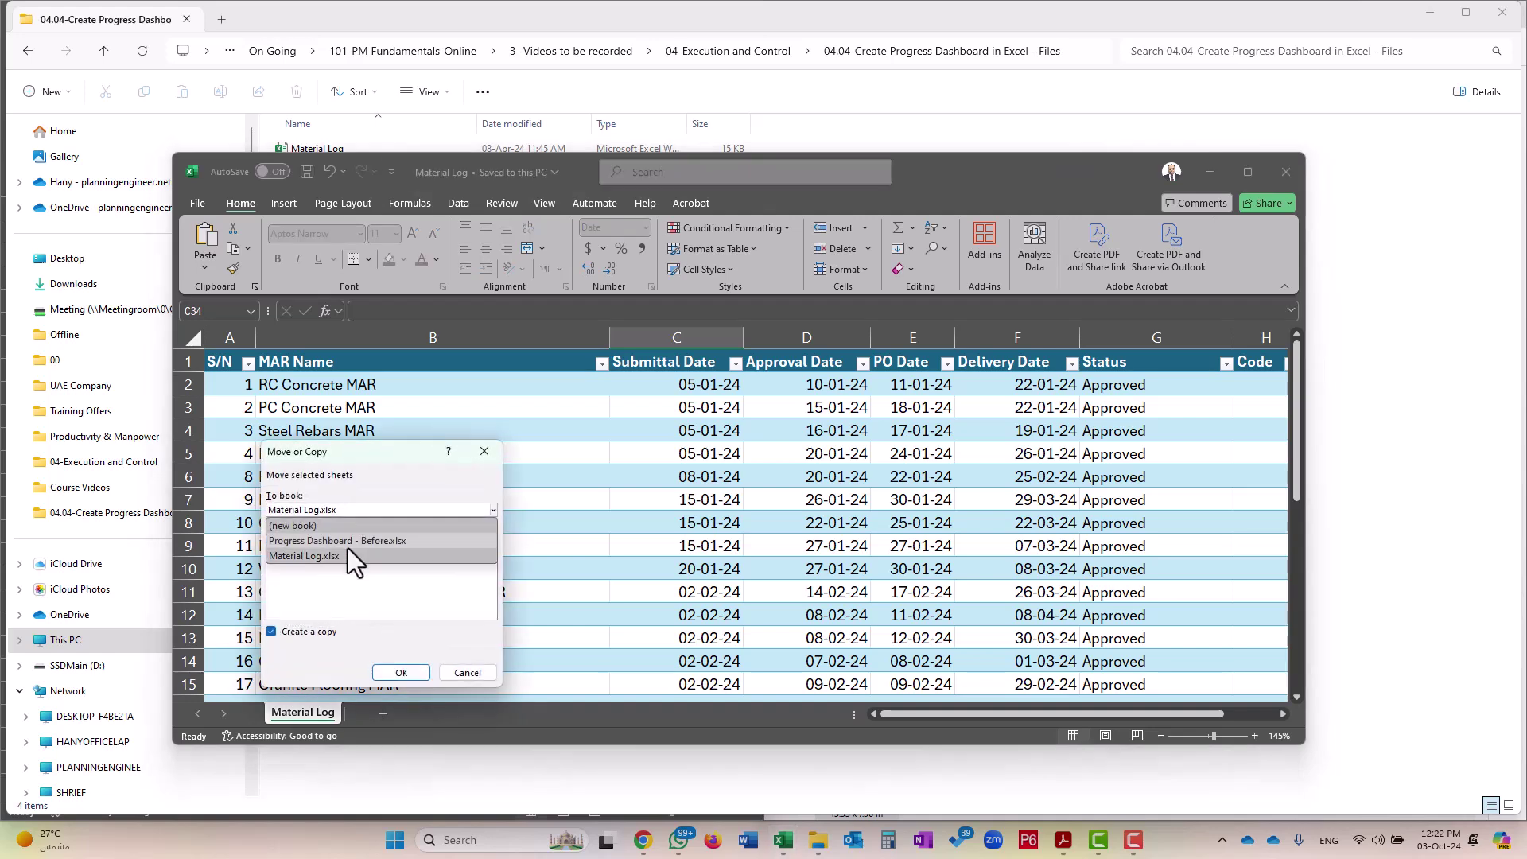
pyautogui.click(345, 541)
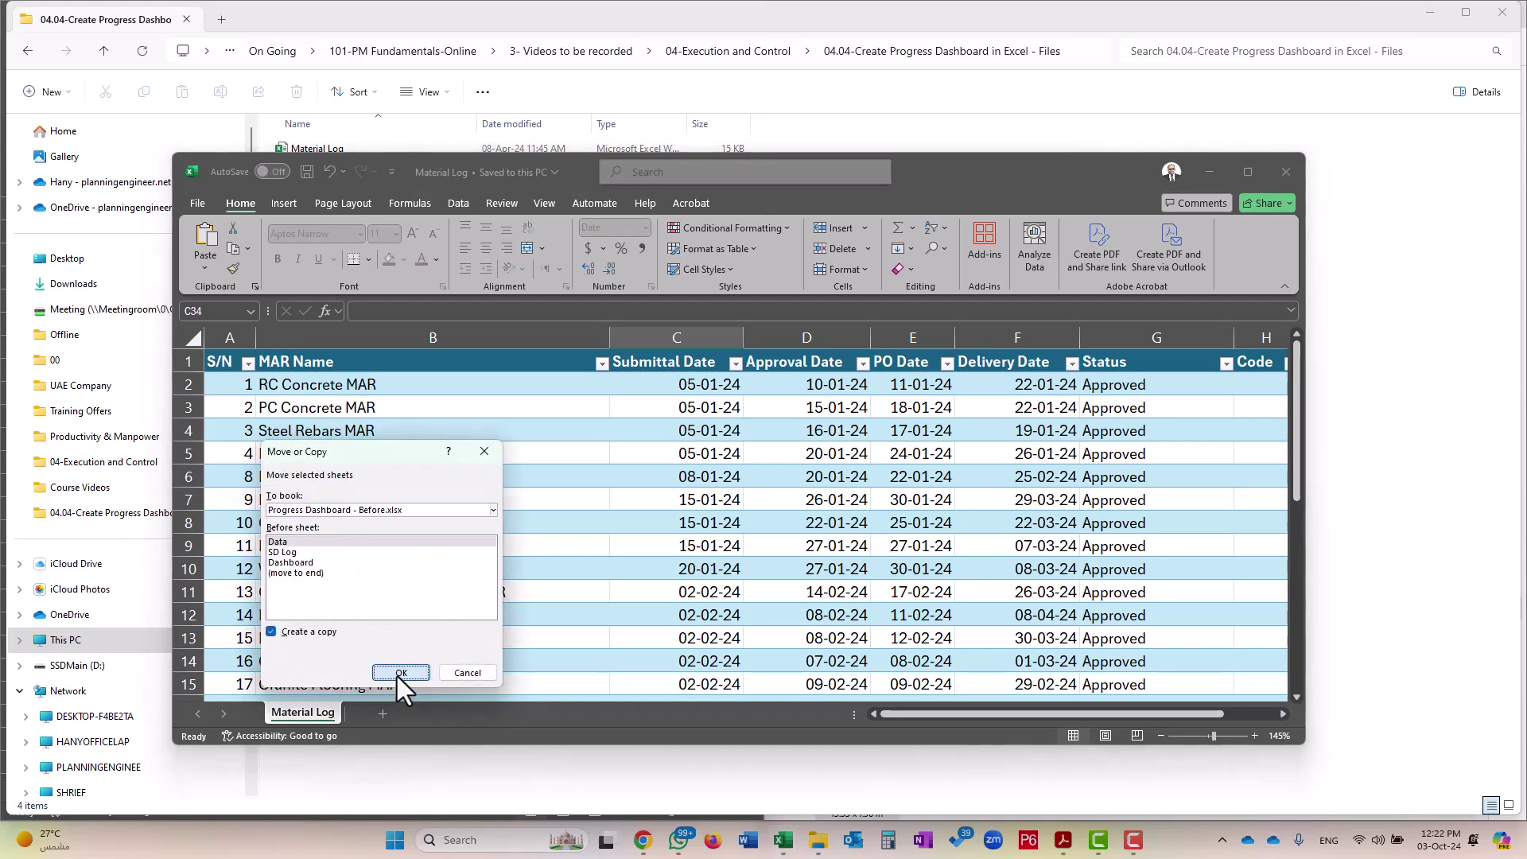
pyautogui.click(398, 673)
pyautogui.click(1289, 172)
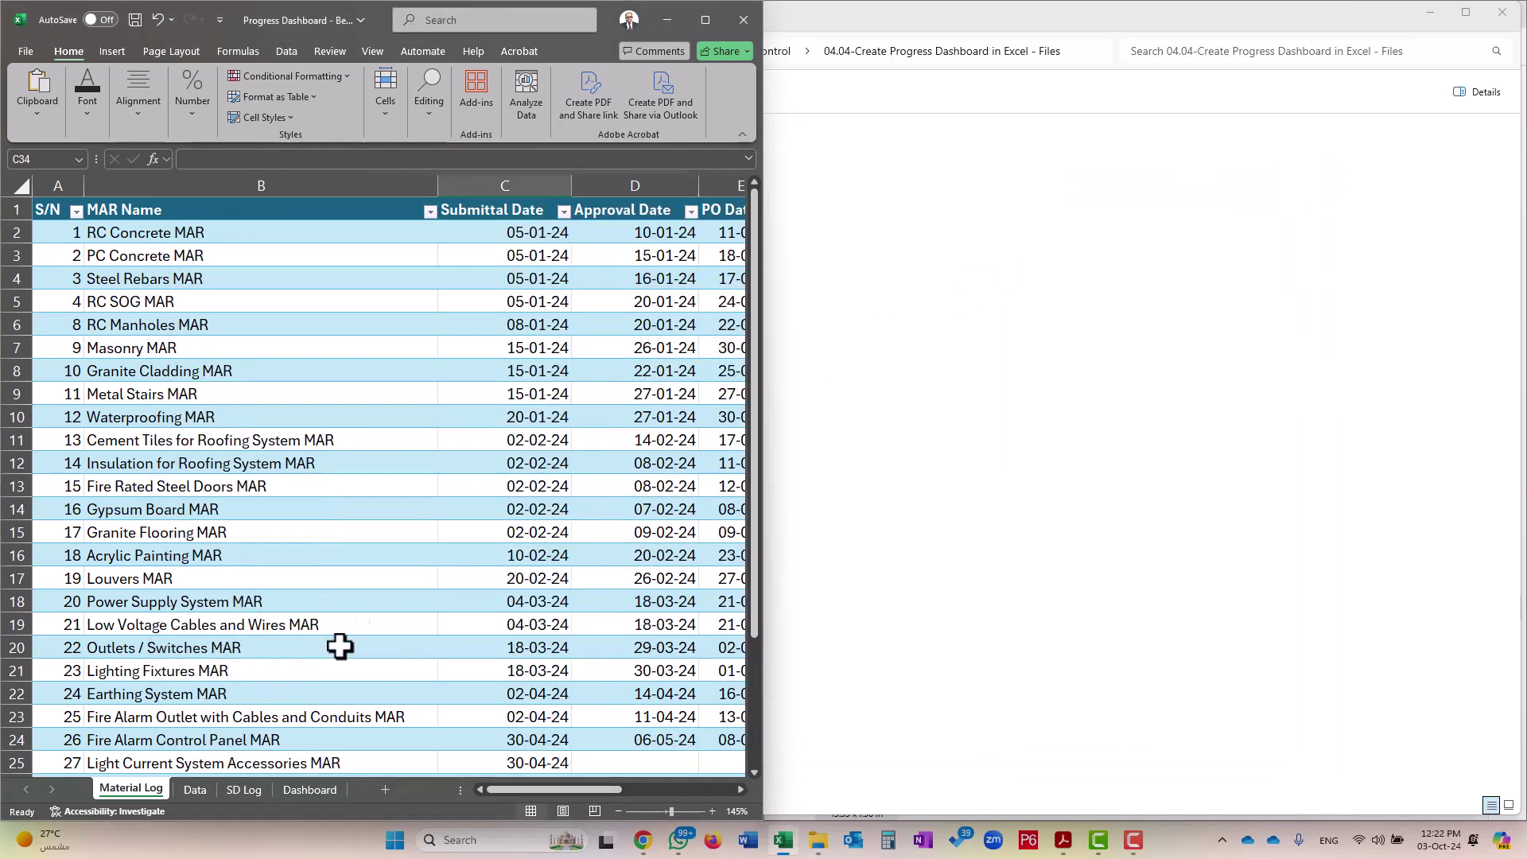
pyautogui.moveTo(143, 785); pyautogui.dragTo(280, 789)
# Switch to the PDF guide in Acrobat and advance it to page 32 on adding the shop drawing headers
pyautogui.moveTo(1052, 845)
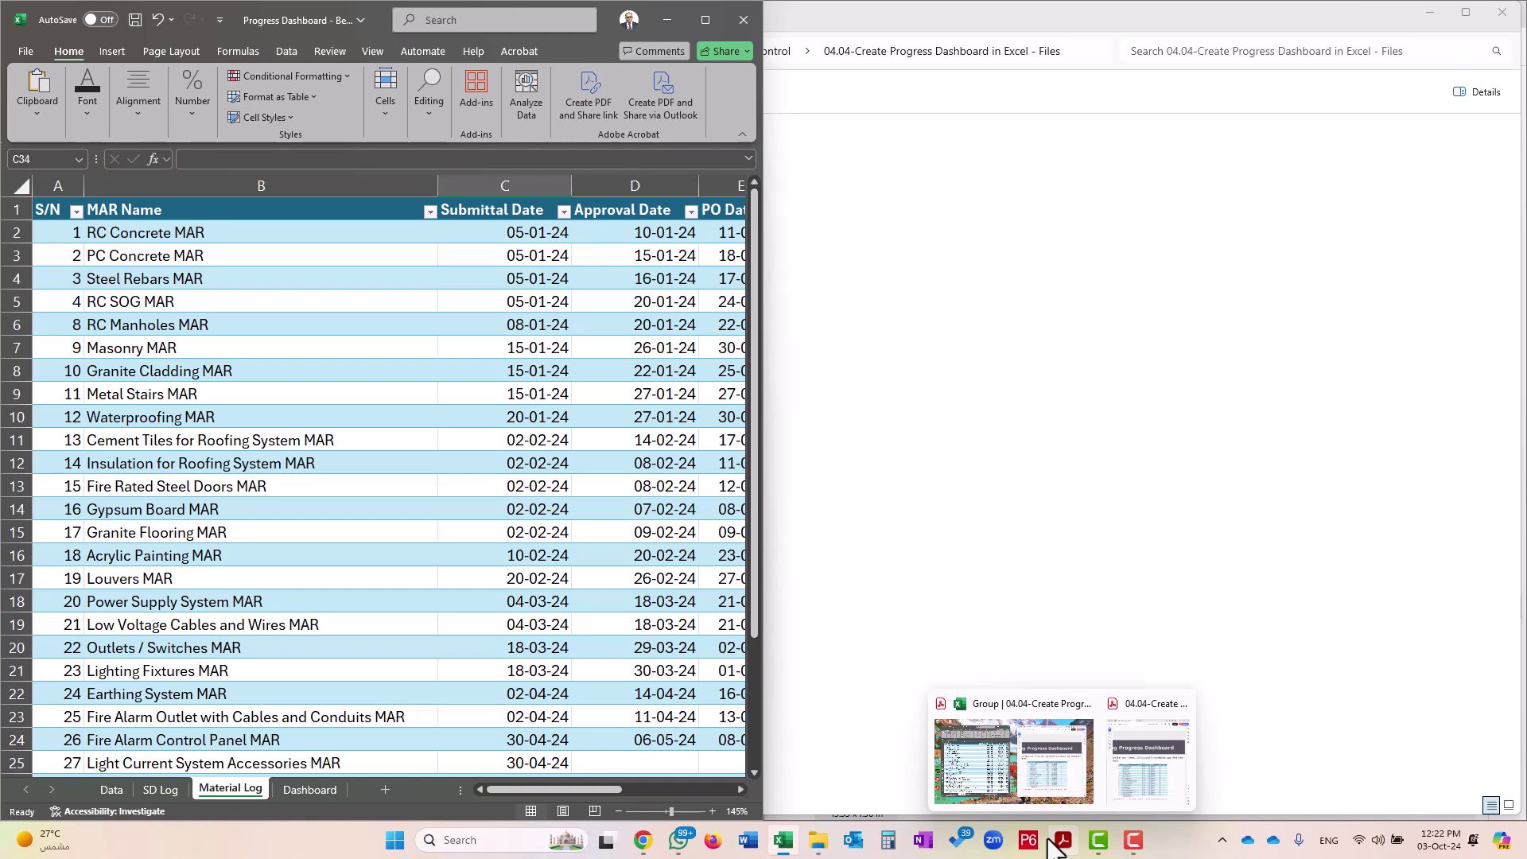
pyautogui.click(1145, 789)
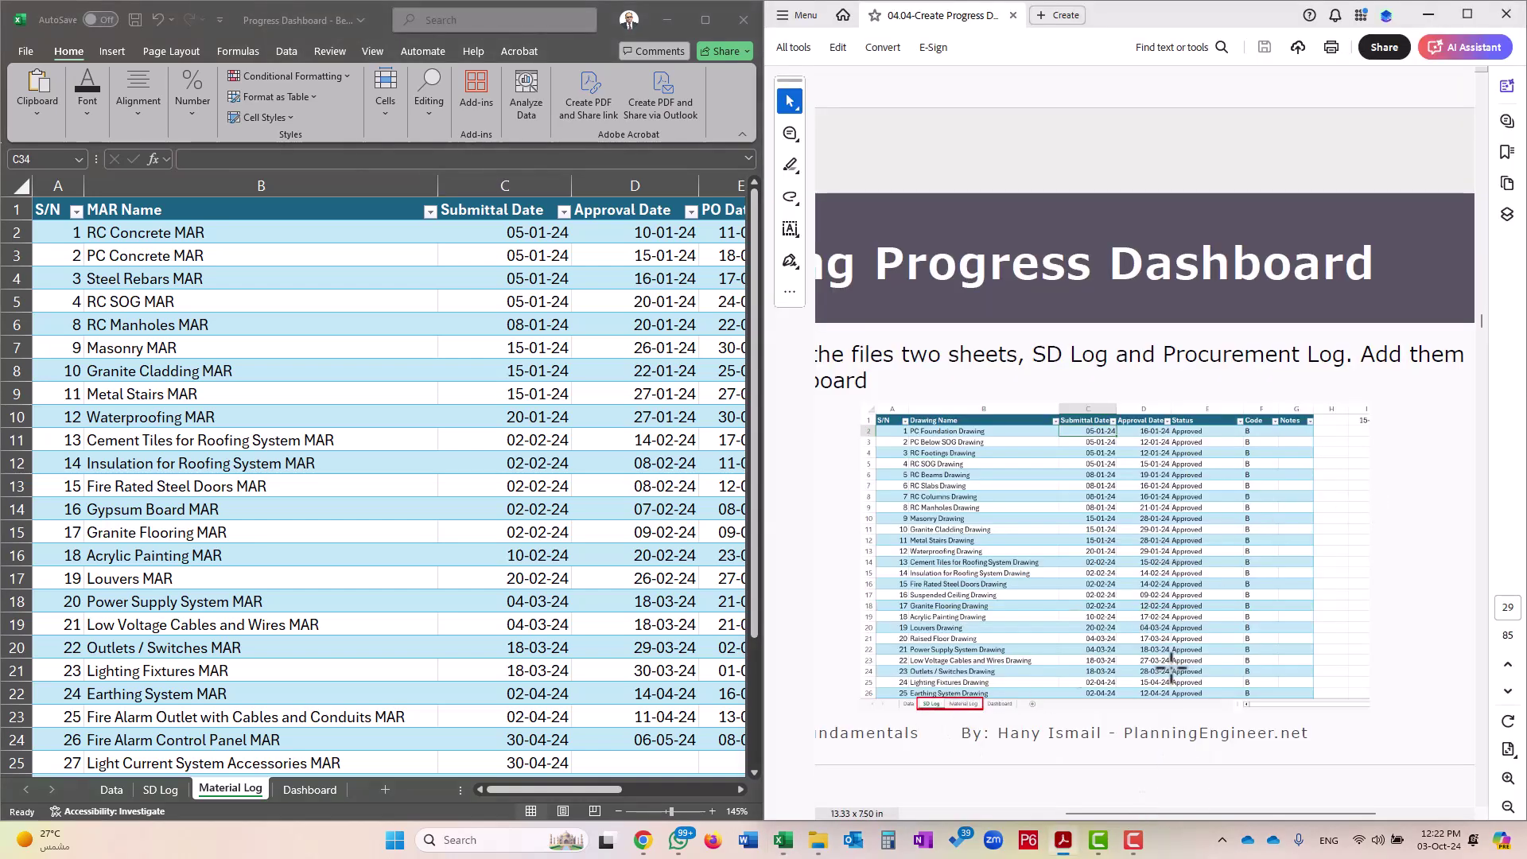
pyautogui.scroll(-3, 1393, 558)
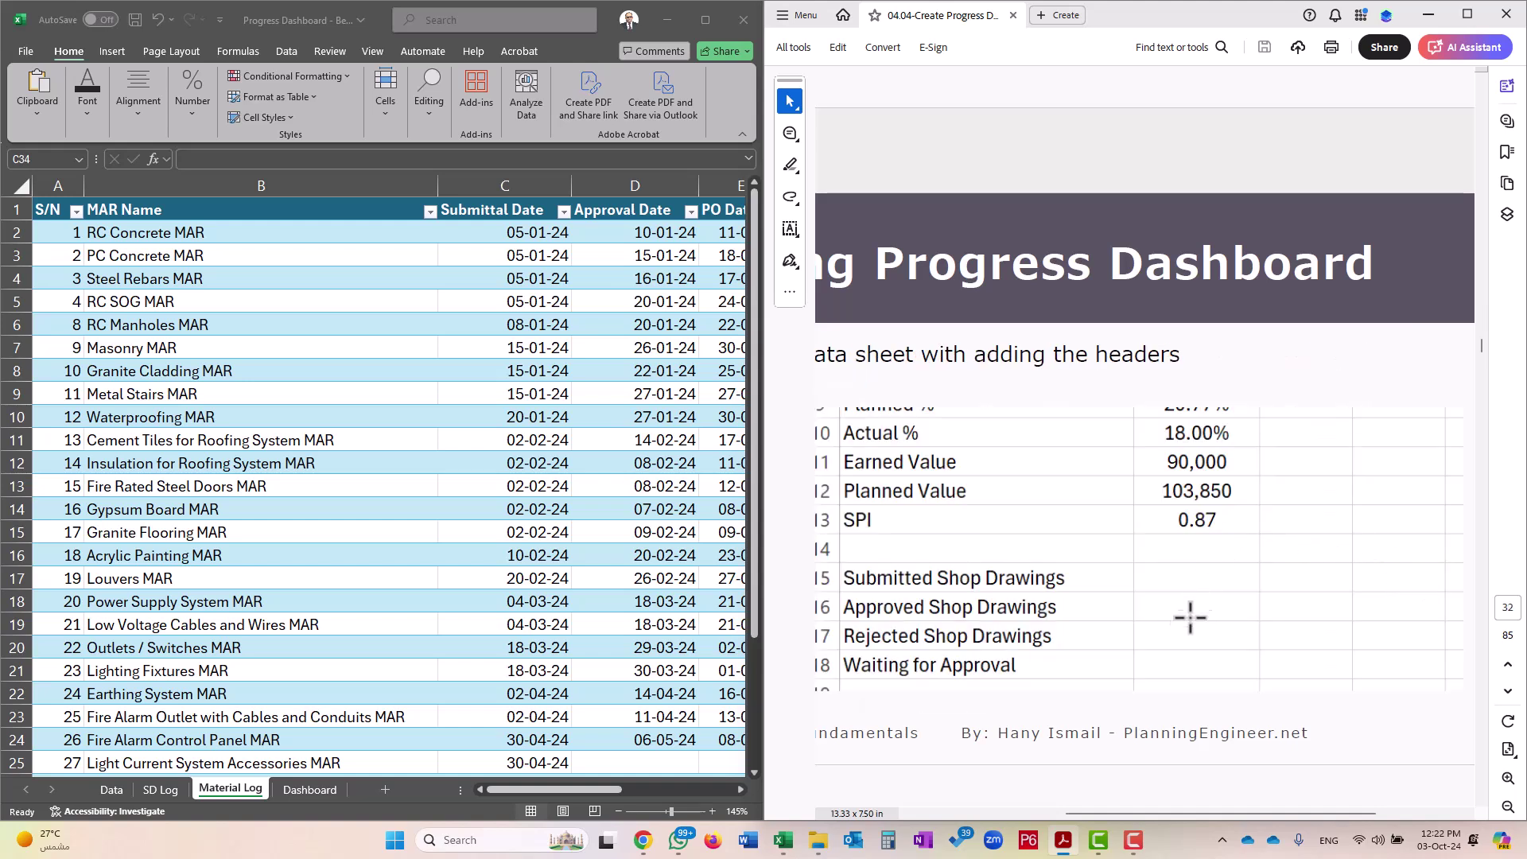
pyautogui.moveTo(1176, 813); pyautogui.dragTo(1147, 809)
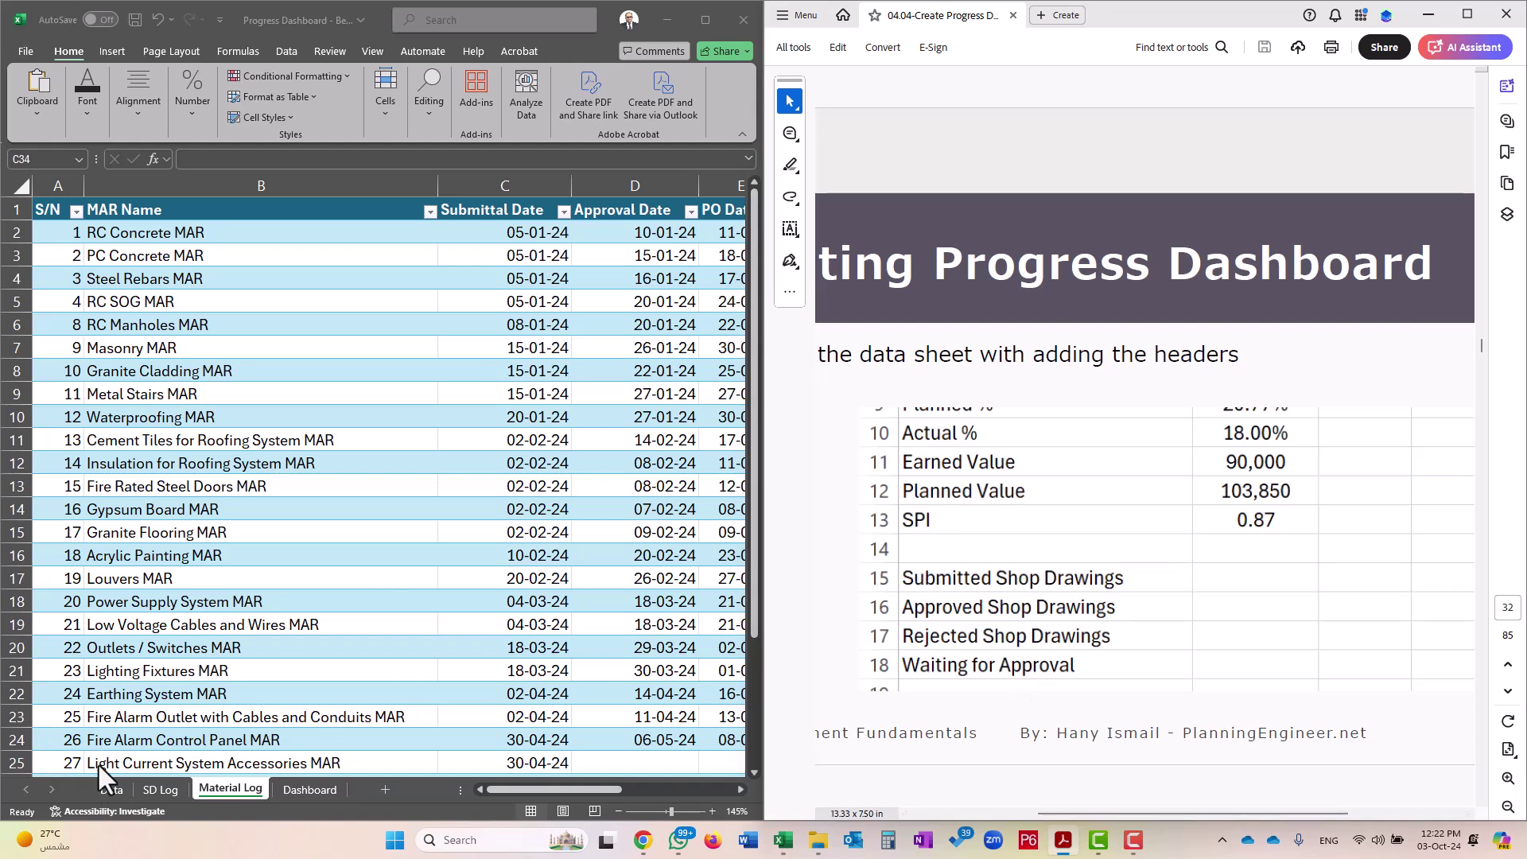
pyautogui.click(618, 811)
pyautogui.click(618, 811)
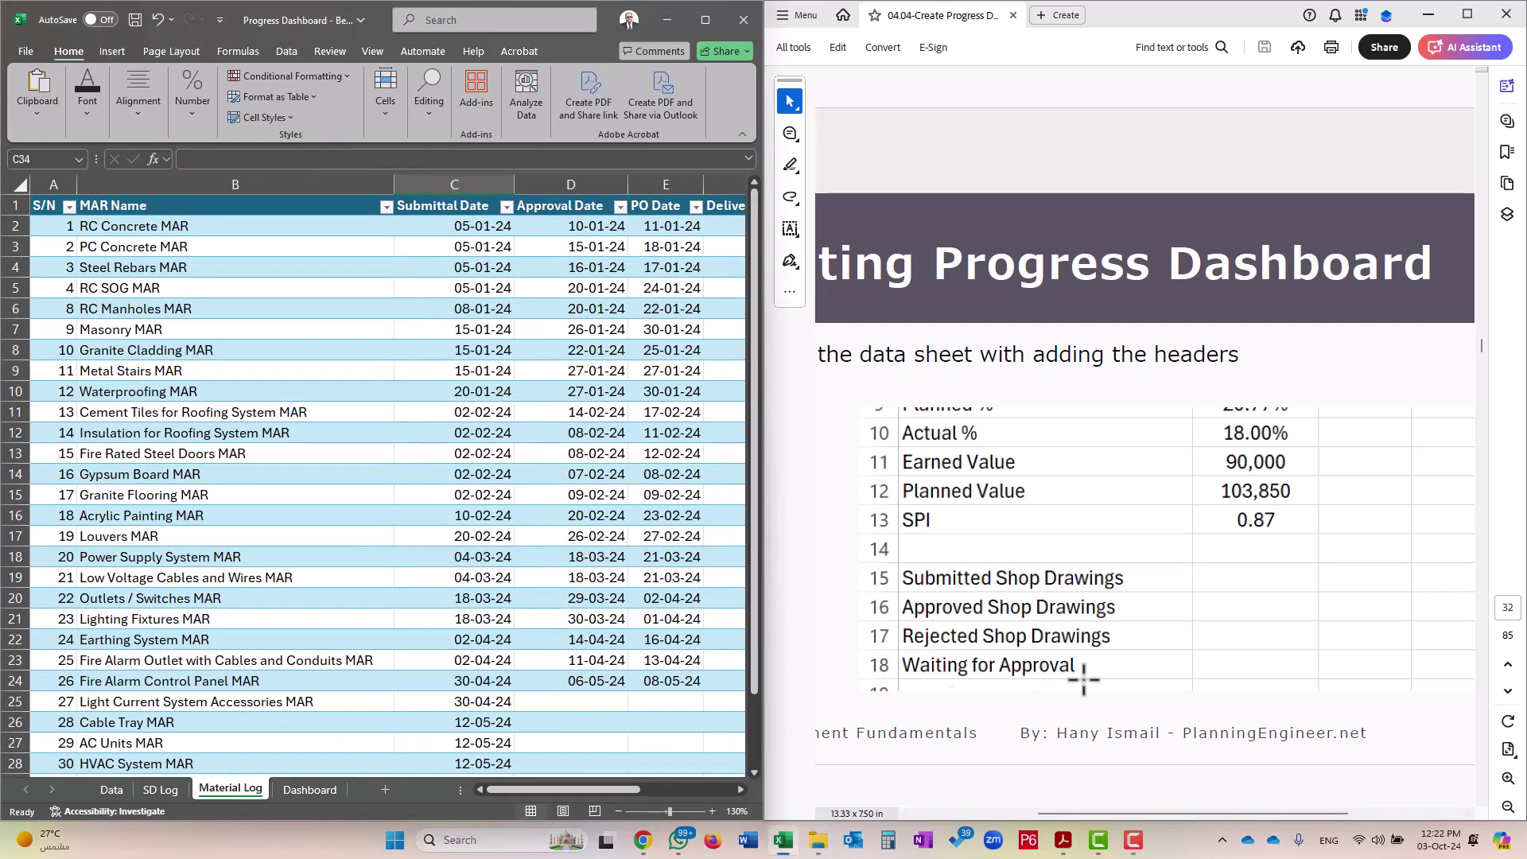
pyautogui.scroll(-2, 1226, 547)
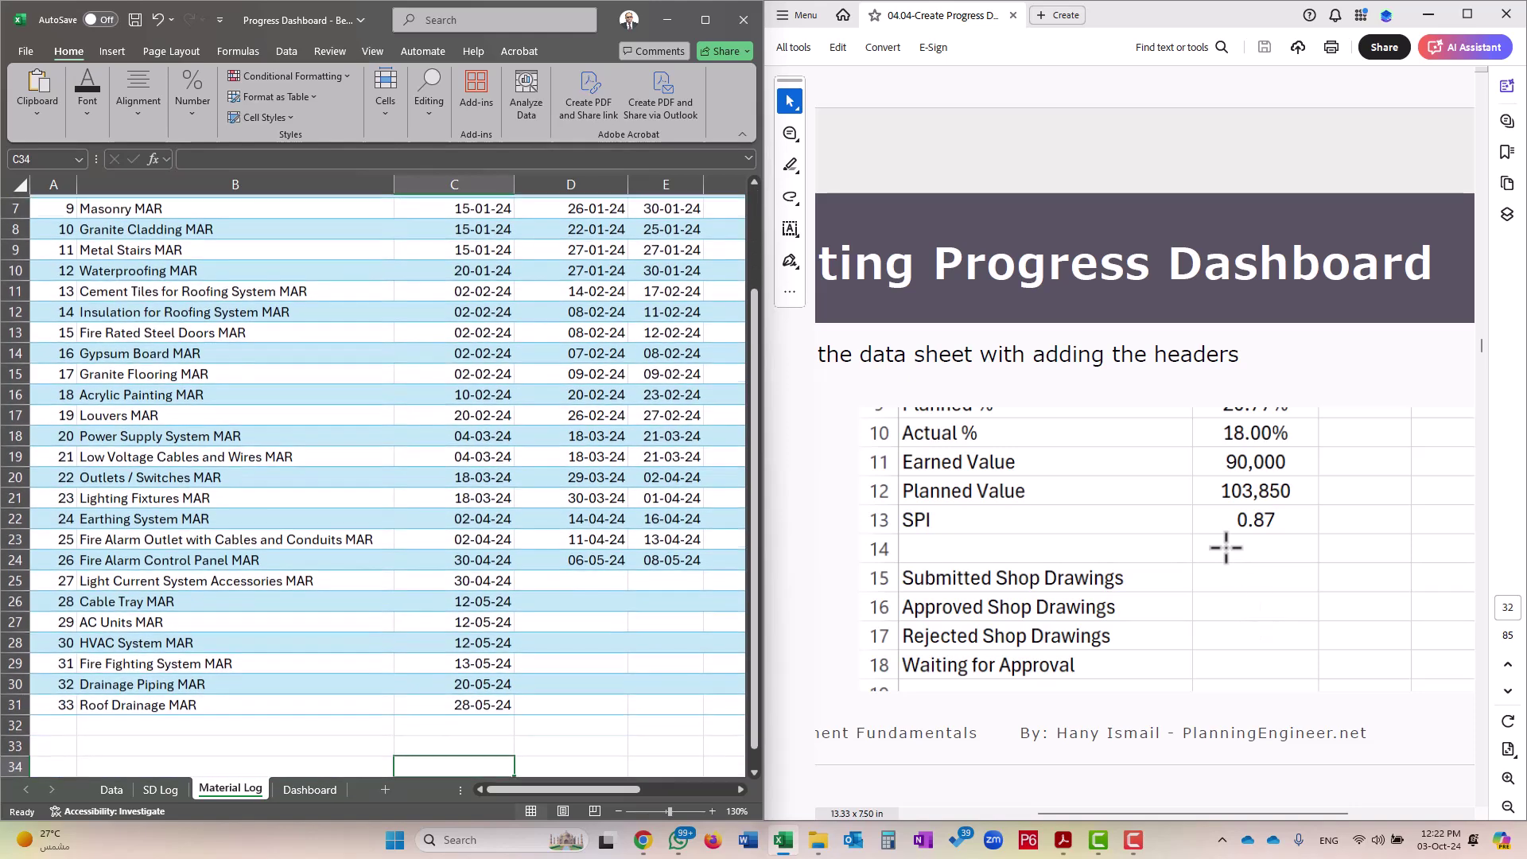
# Show the Data sheet and advance the guide to page 33 on counting submitted shop drawings with COUNTIF
pyautogui.click(112, 788)
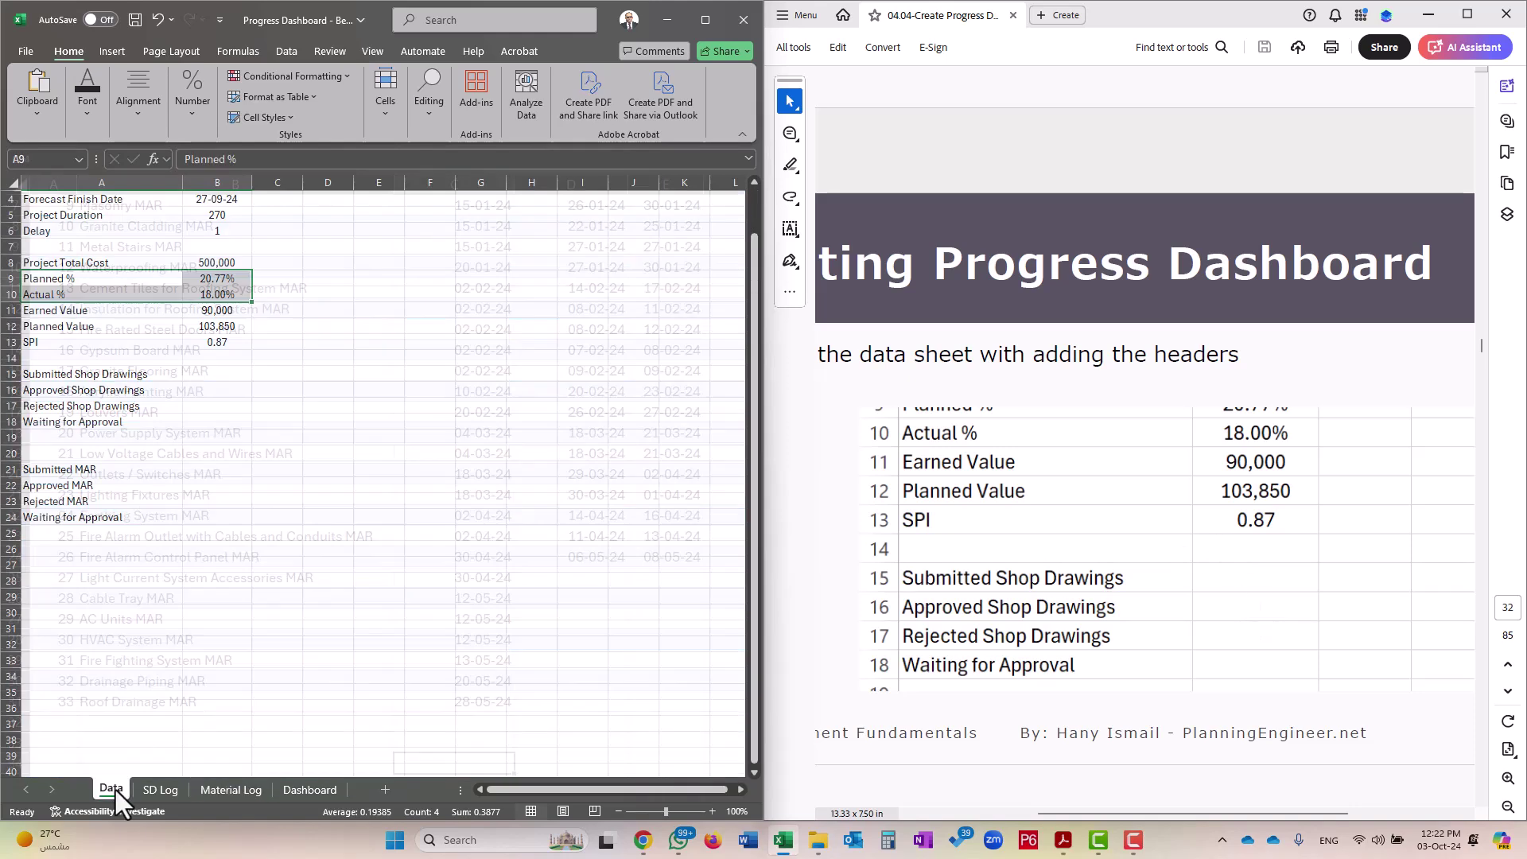
pyautogui.click(204, 376)
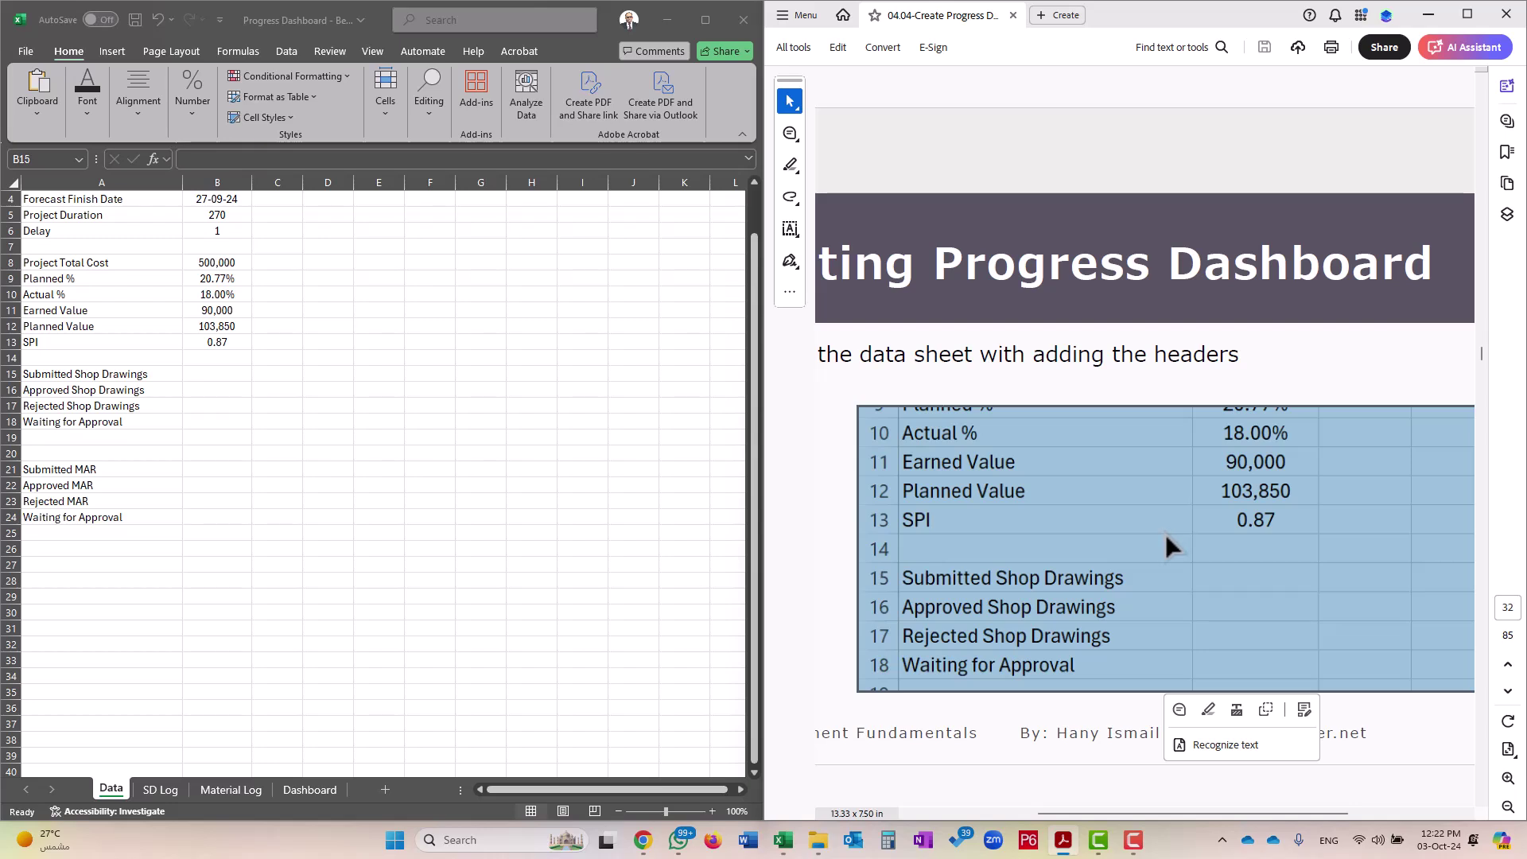
pyautogui.scroll(-1, 1166, 533)
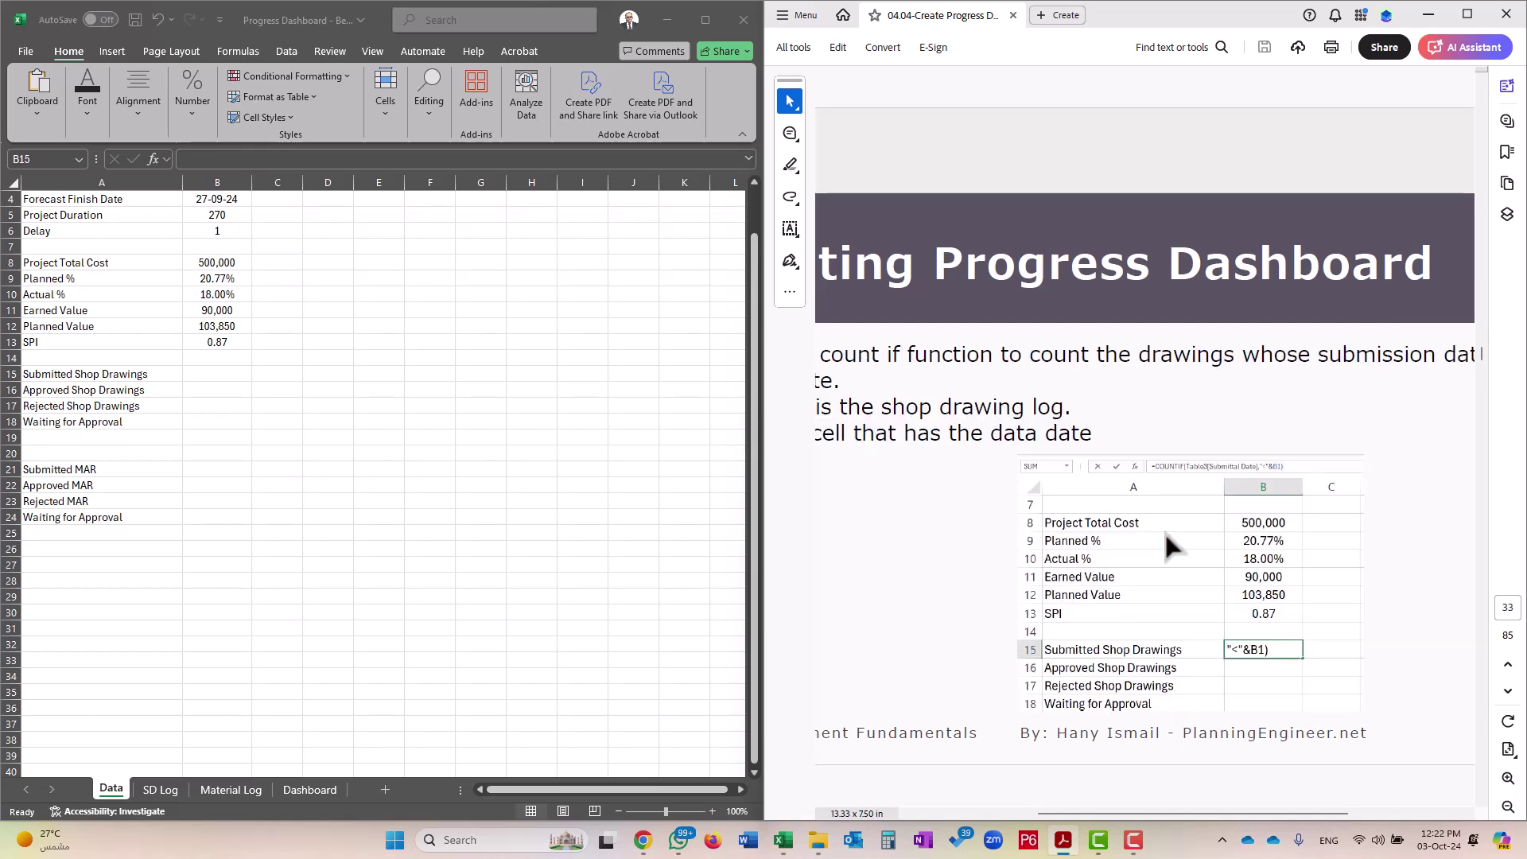
pyautogui.moveTo(1220, 813); pyautogui.dragTo(1180, 816)
pyautogui.click(217, 469)
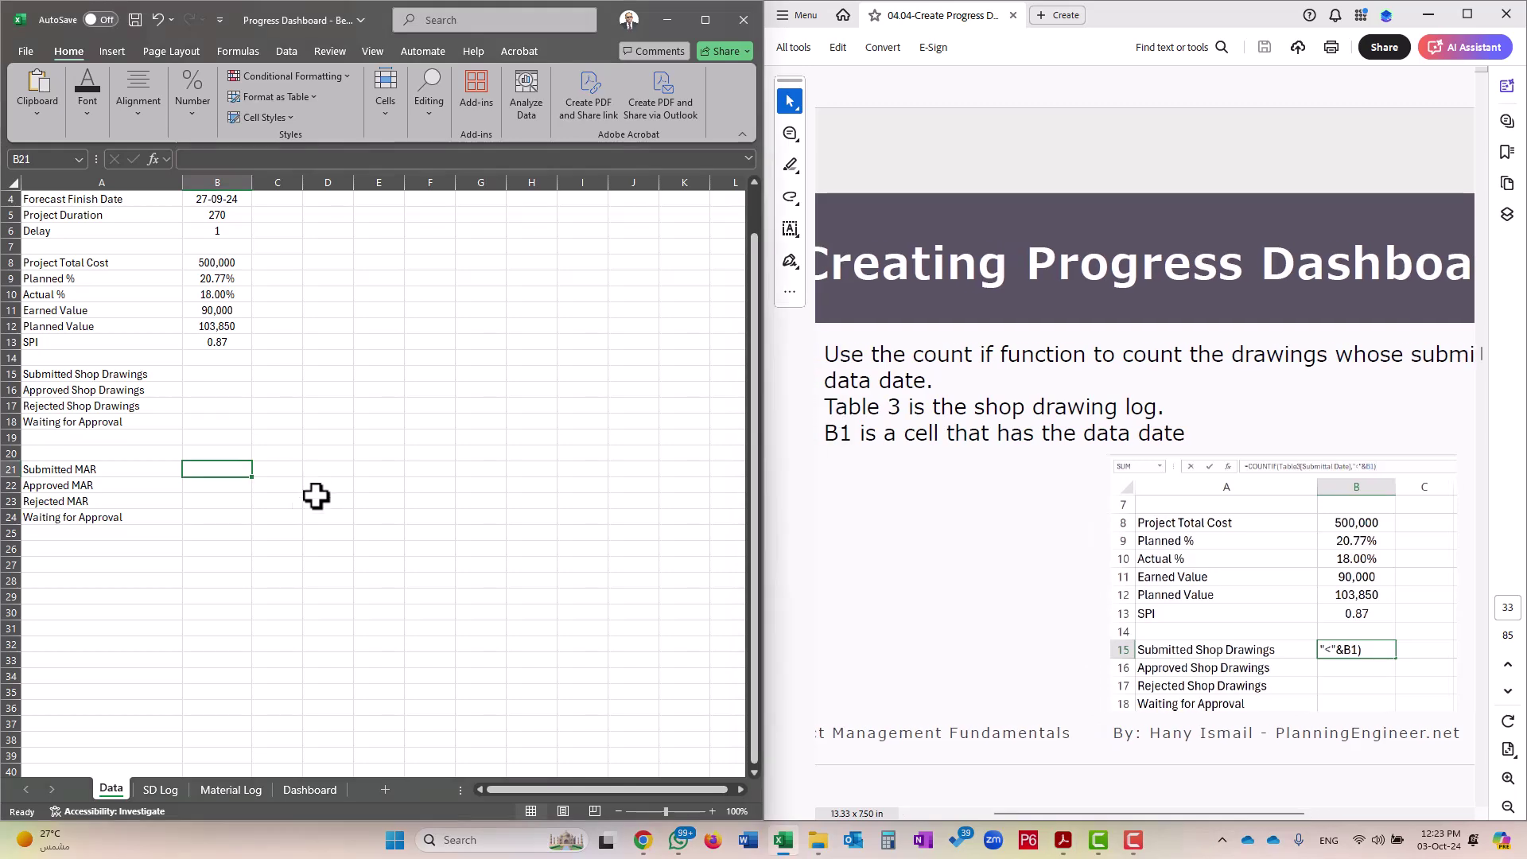
# Check the Status filter options and drawing statuses on the SD Log sheet, and narrow its Status column
pyautogui.click(160, 790)
pyautogui.moveTo(588, 790); pyautogui.dragTo(632, 790)
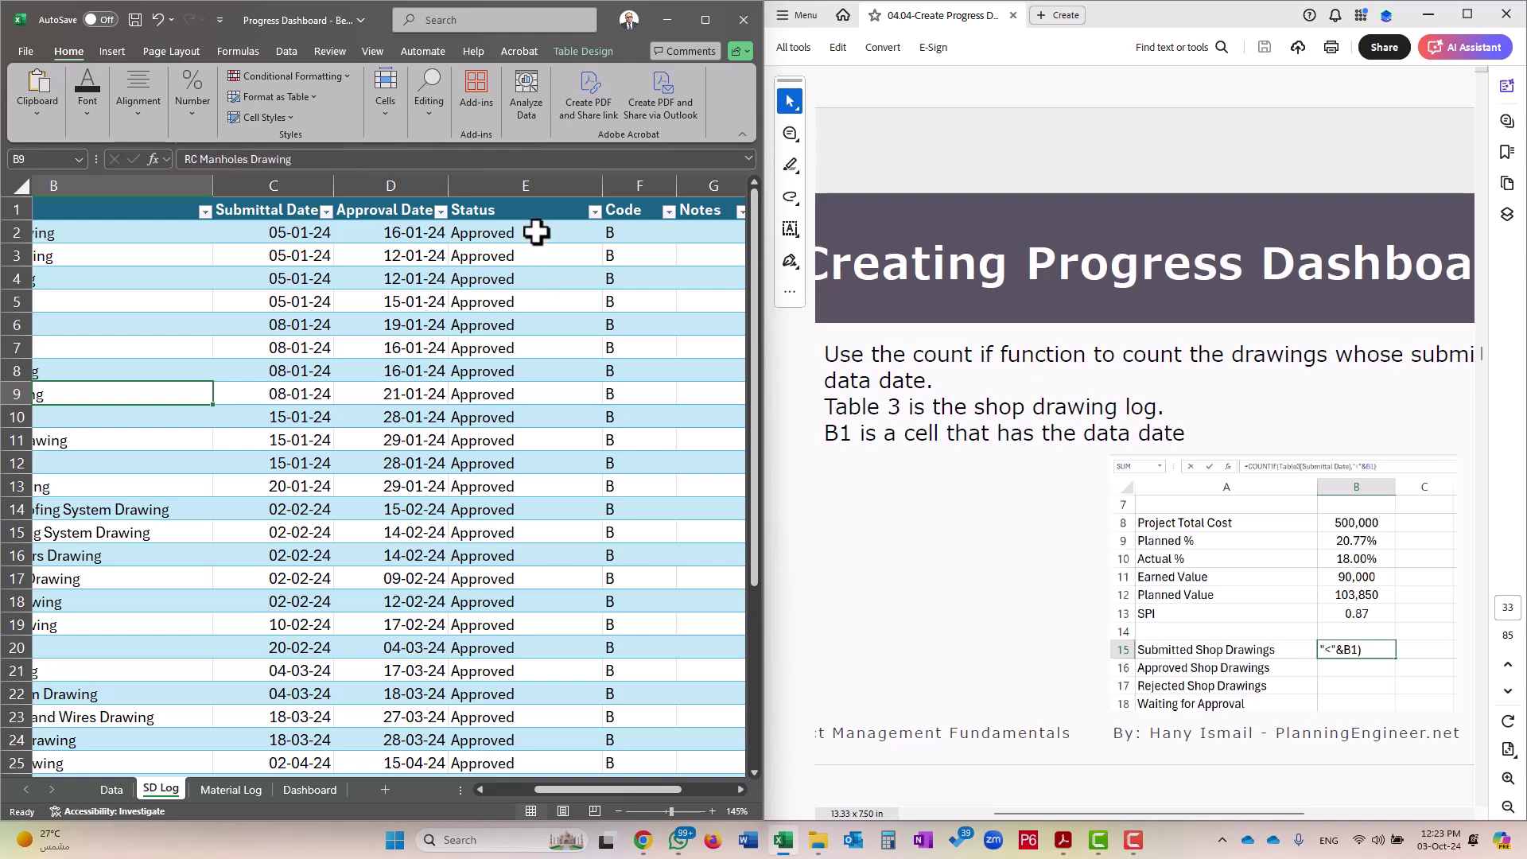
pyautogui.click(594, 211)
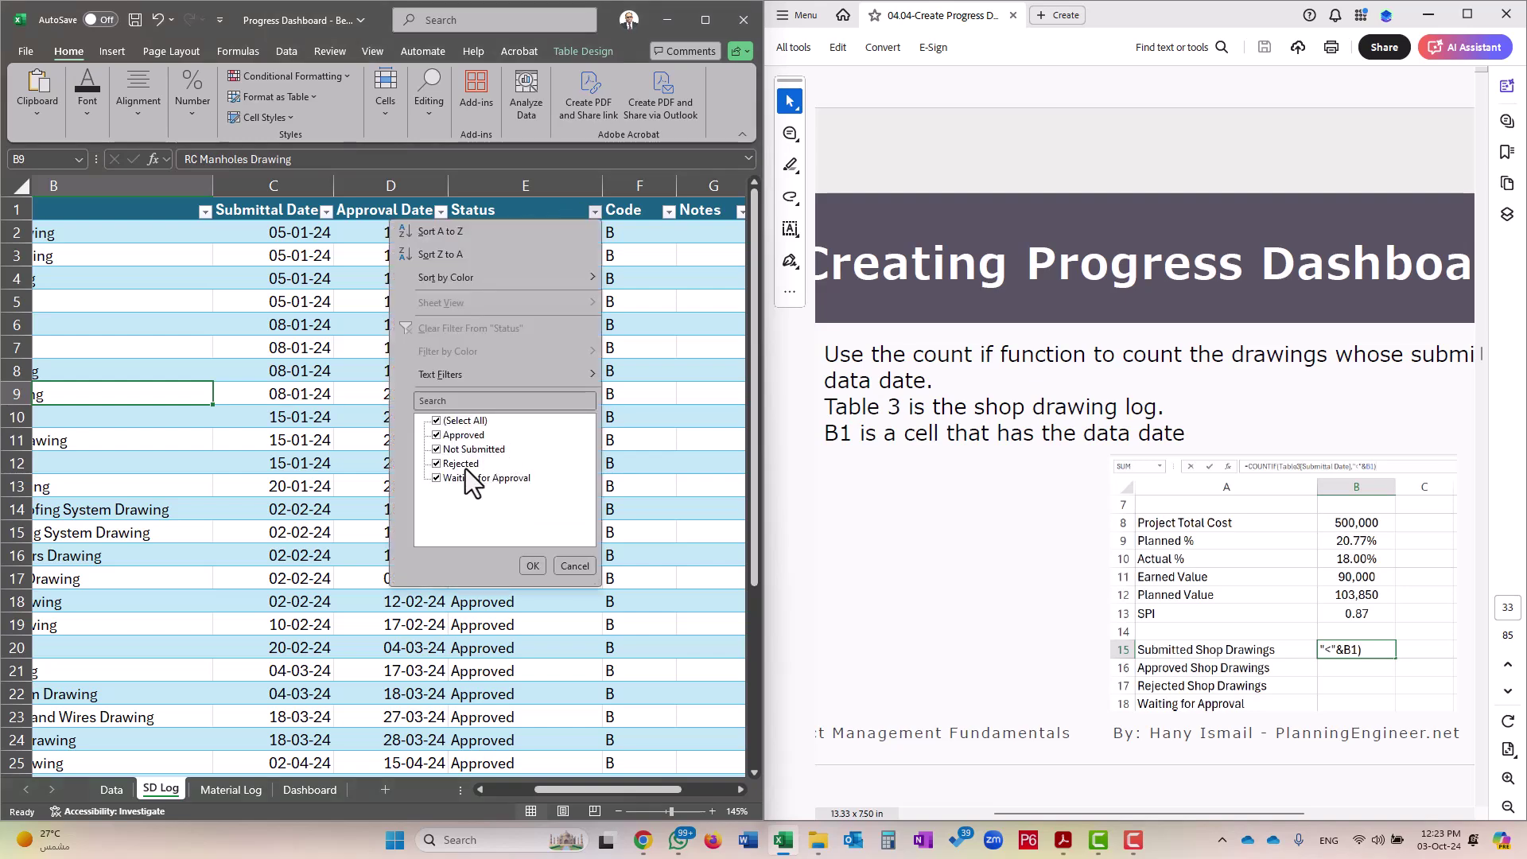
pyautogui.click(571, 566)
pyautogui.moveTo(605, 182); pyautogui.dragTo(550, 182)
pyautogui.moveTo(614, 787); pyautogui.dragTo(575, 787)
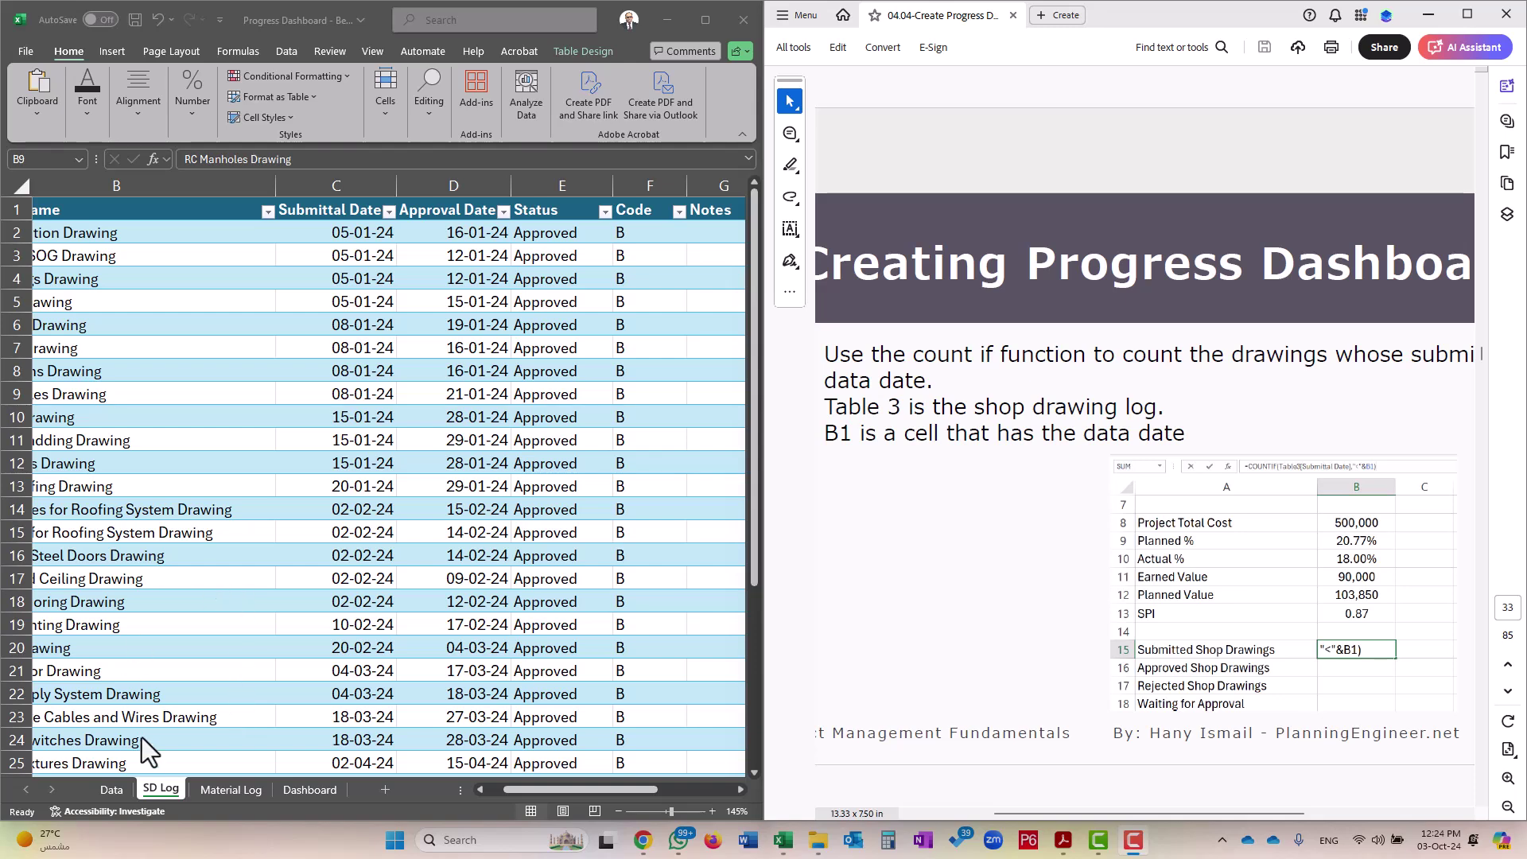
pyautogui.scroll(-6, 578, 430)
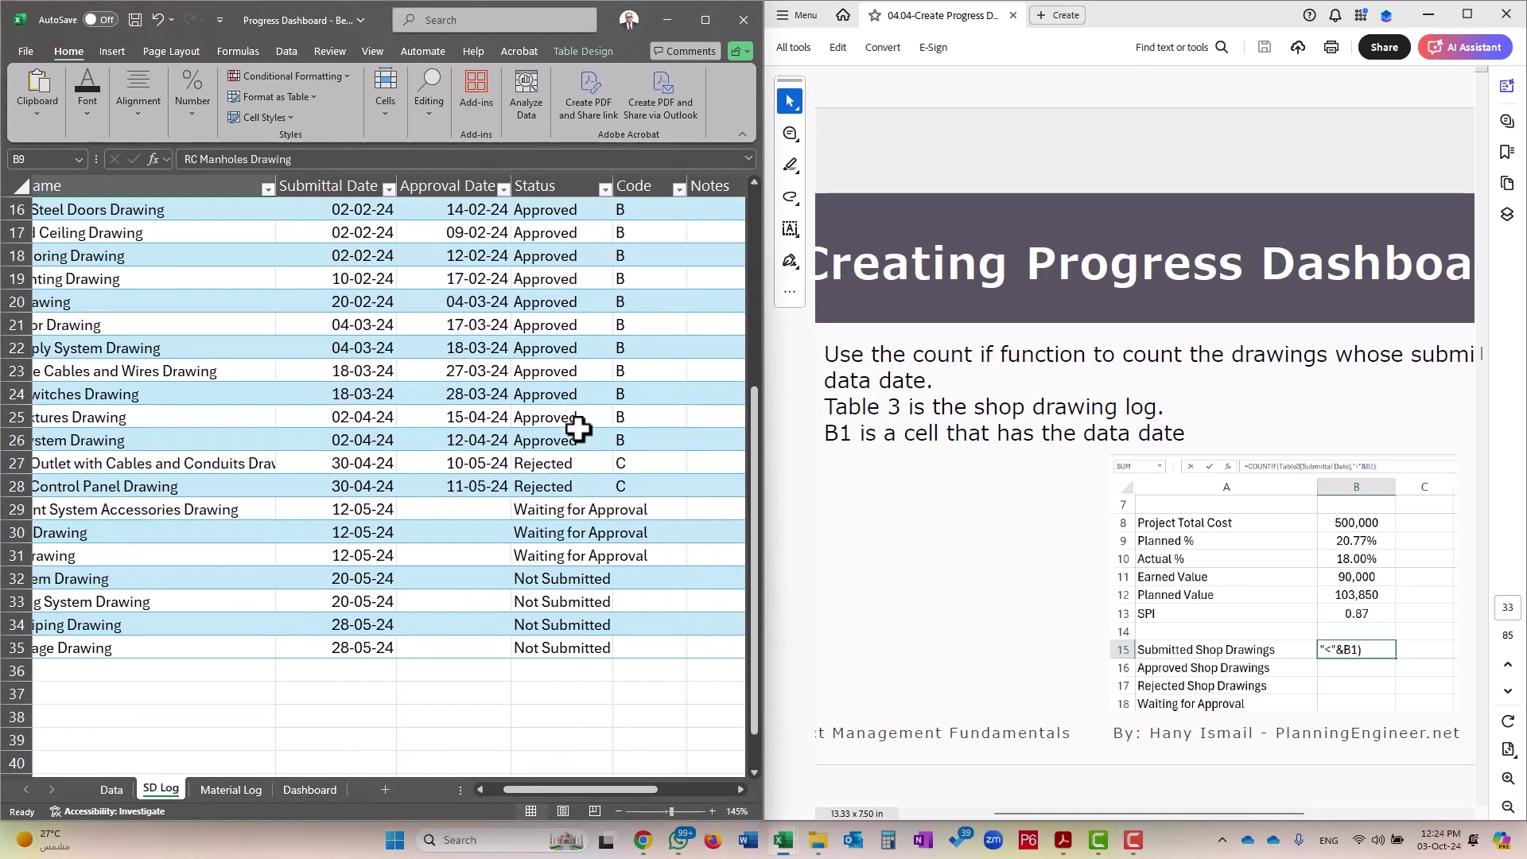
pyautogui.scroll(6, 578, 430)
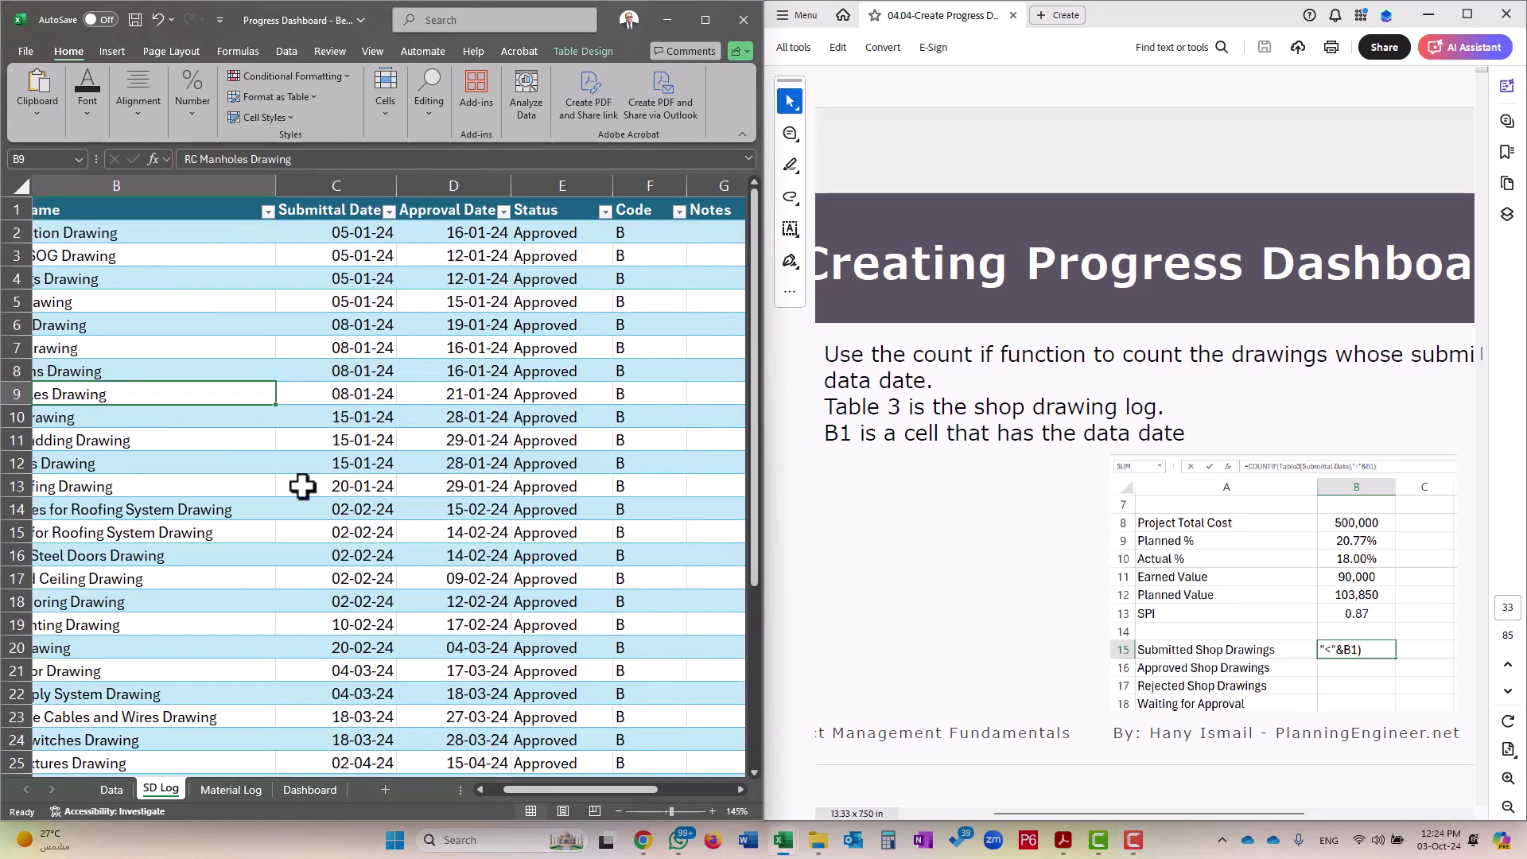
# Return to the Data sheet, locate the data date in B1, and select the Submitted Shop Drawings value cell B15
pyautogui.click(111, 788)
pyautogui.click(217, 199)
pyautogui.scroll(1, 249, 374)
pyautogui.click(215, 199)
pyautogui.click(218, 420)
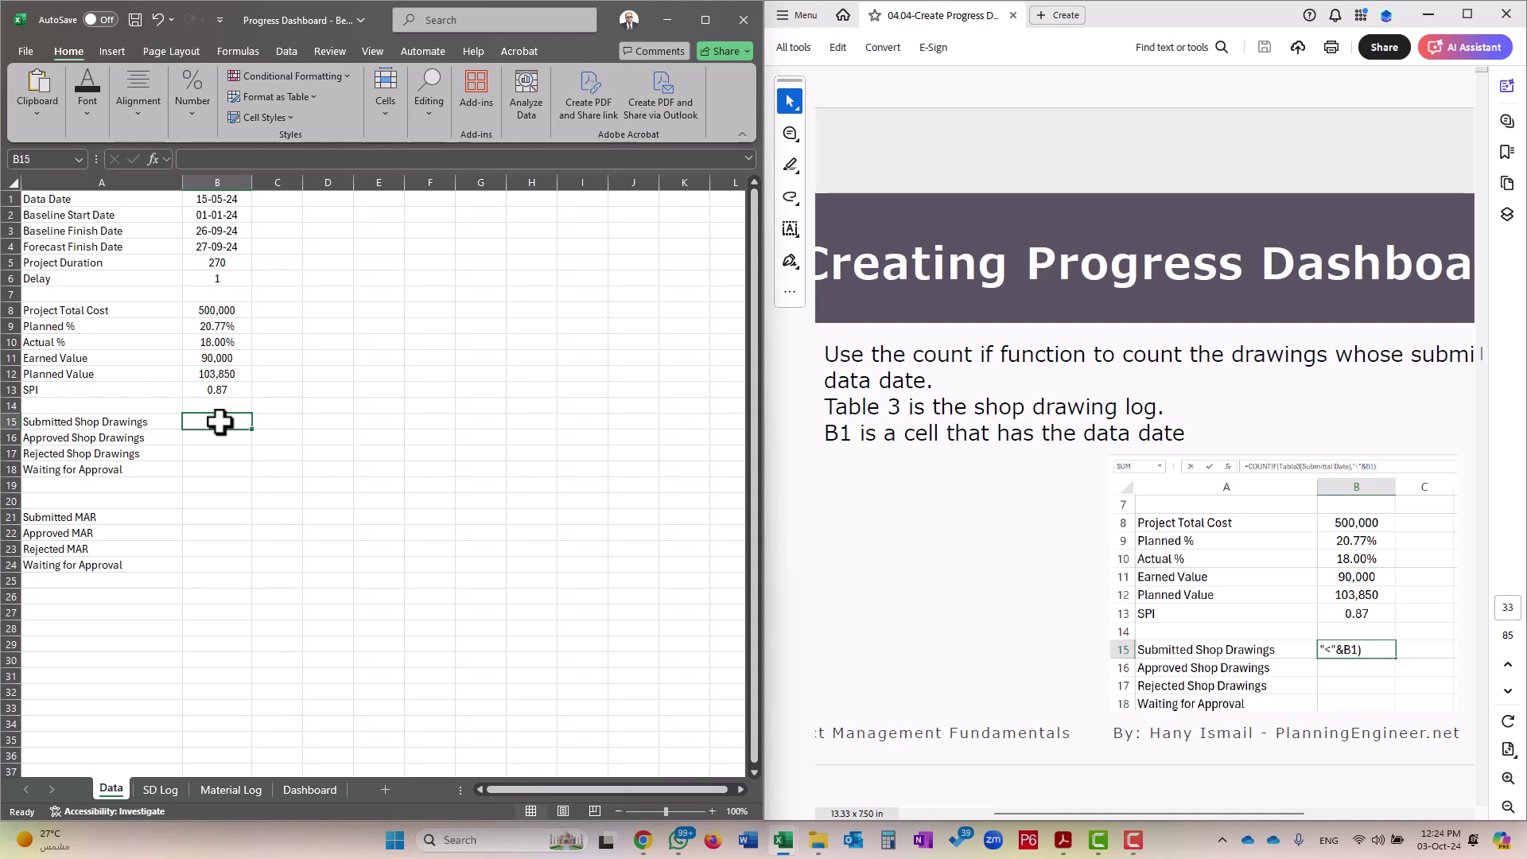
pyautogui.write('=COUNTIF(')
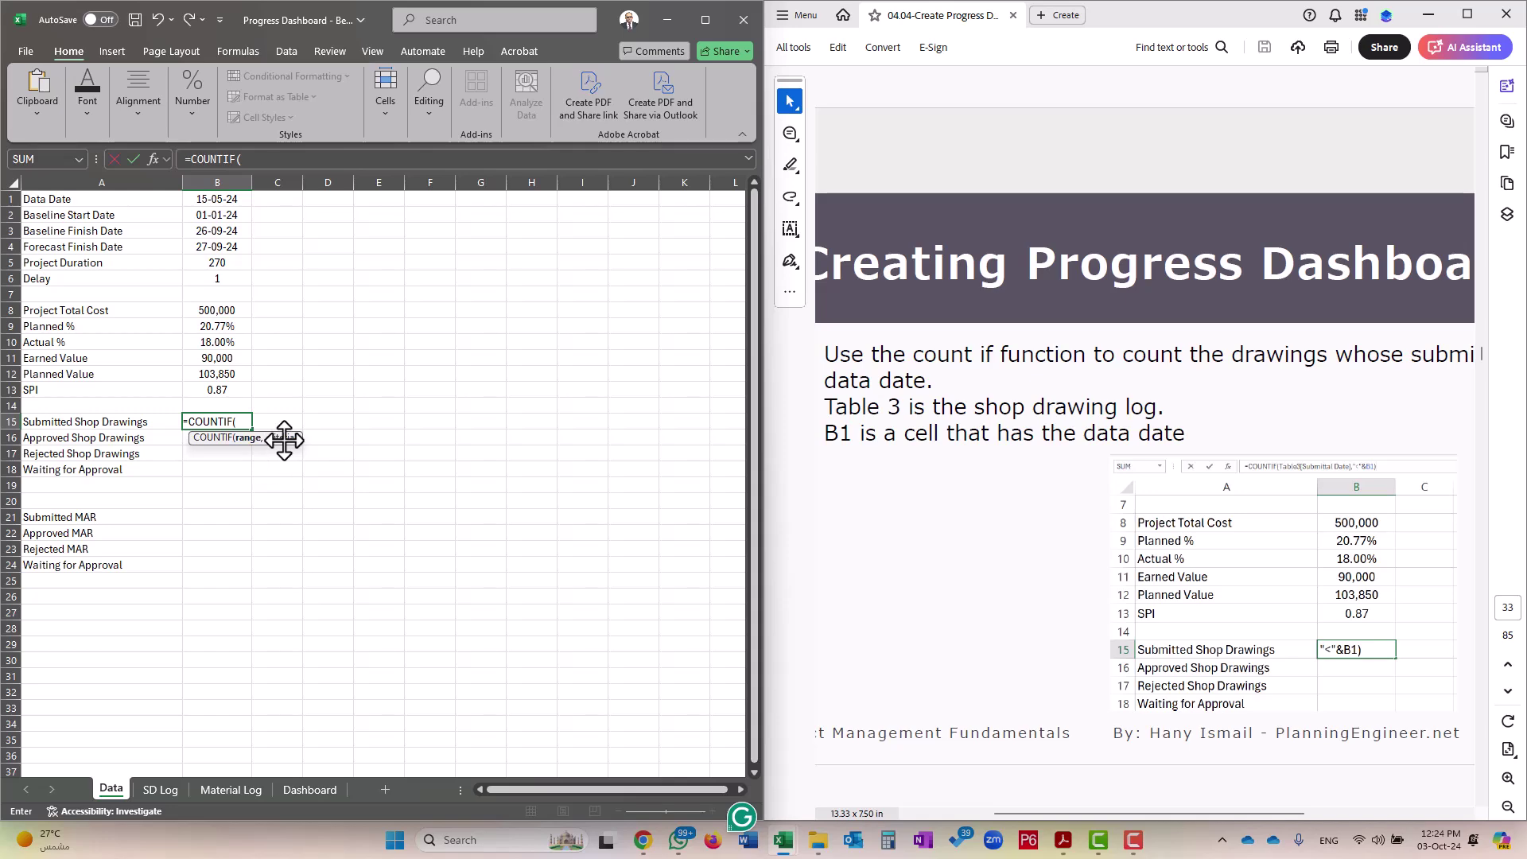
pyautogui.click(170, 789)
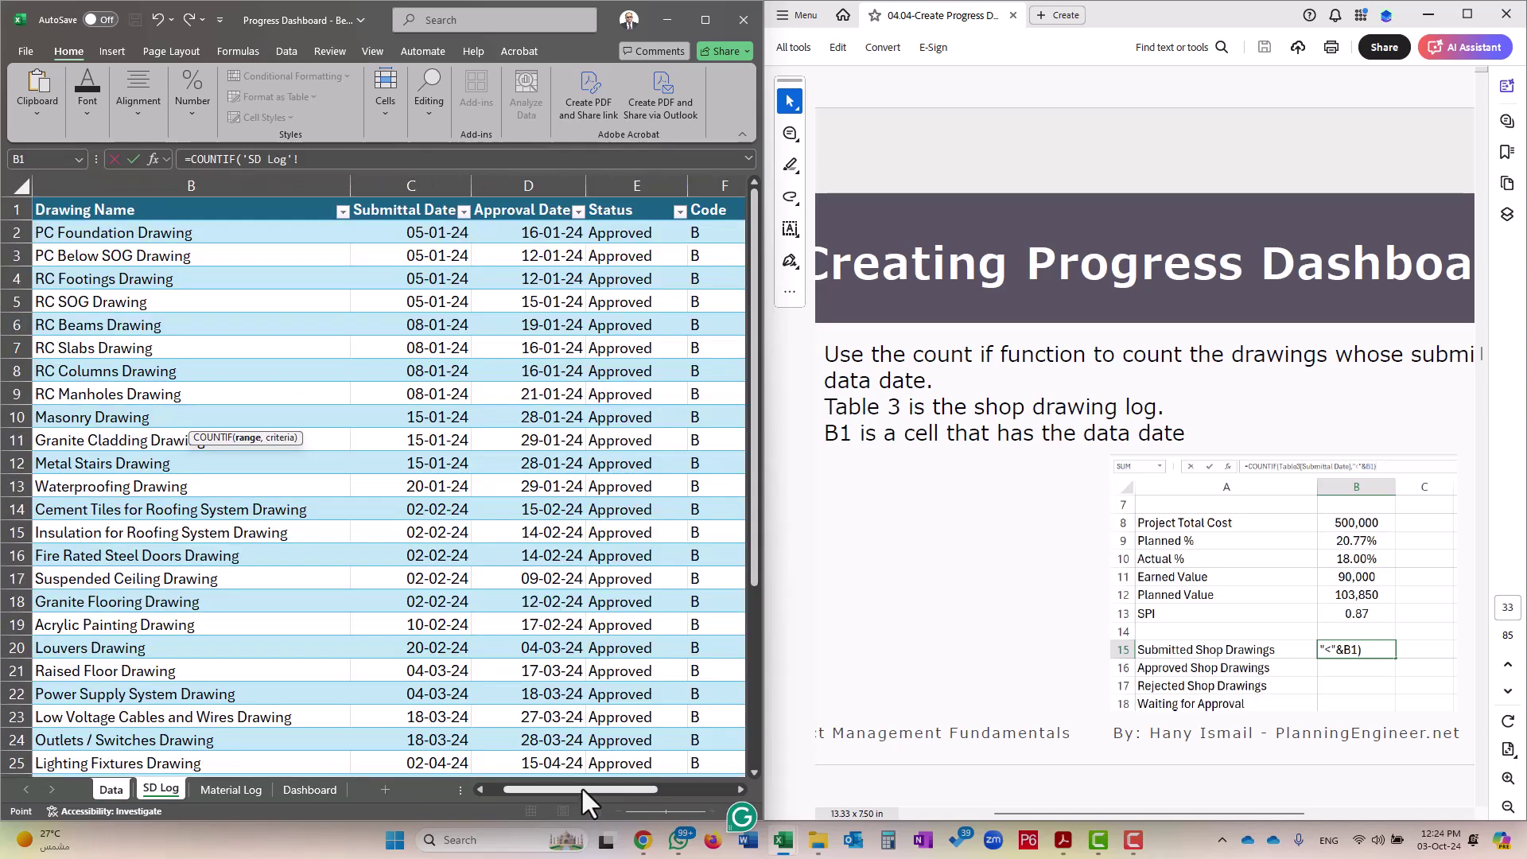
pyautogui.moveTo(581, 785); pyautogui.dragTo(525, 786)
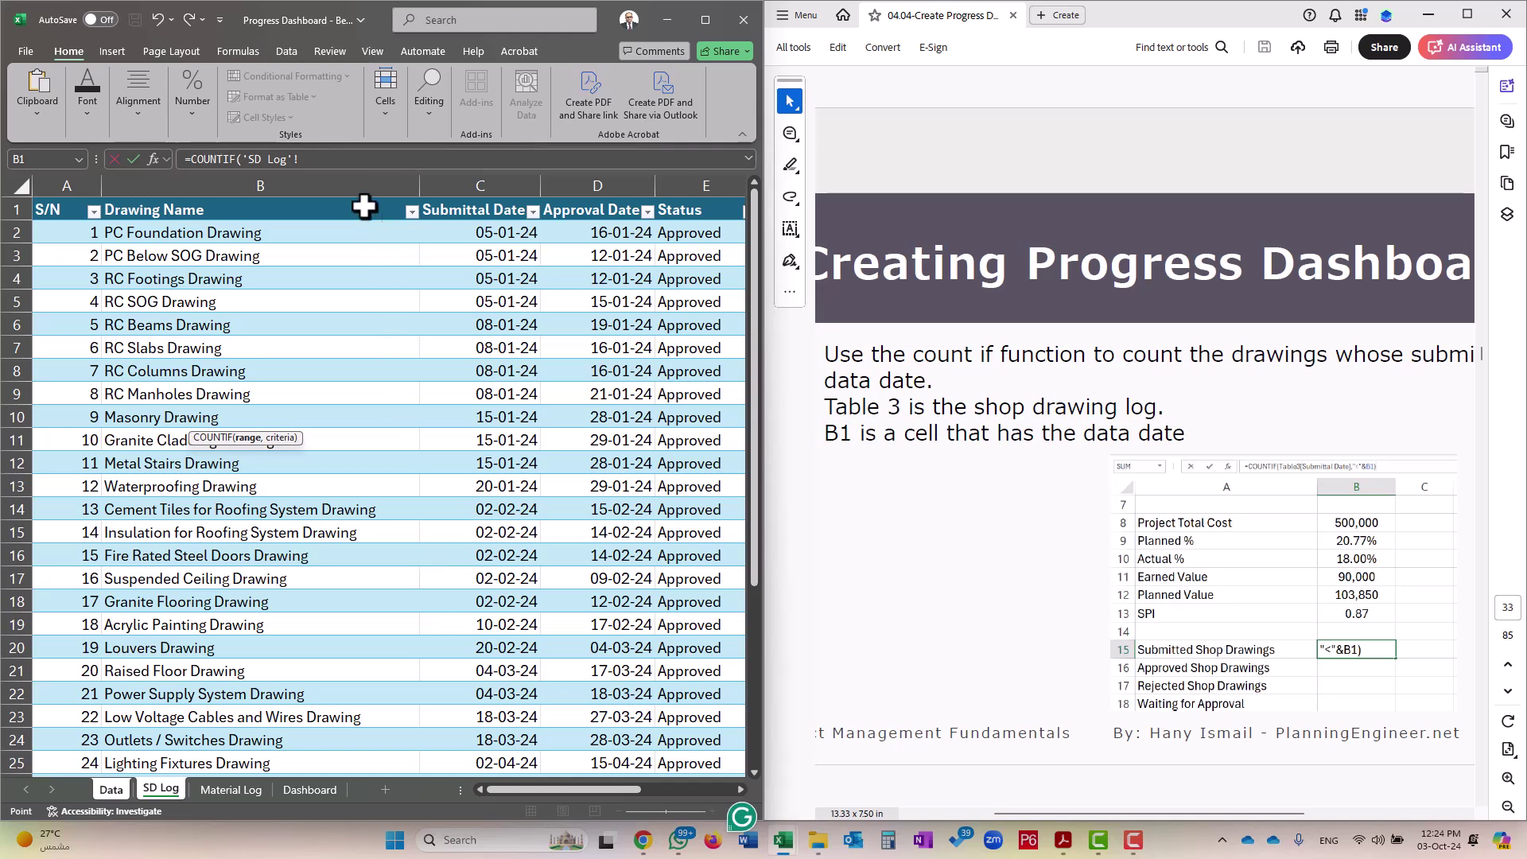
pyautogui.click(352, 185)
pyautogui.write(',')
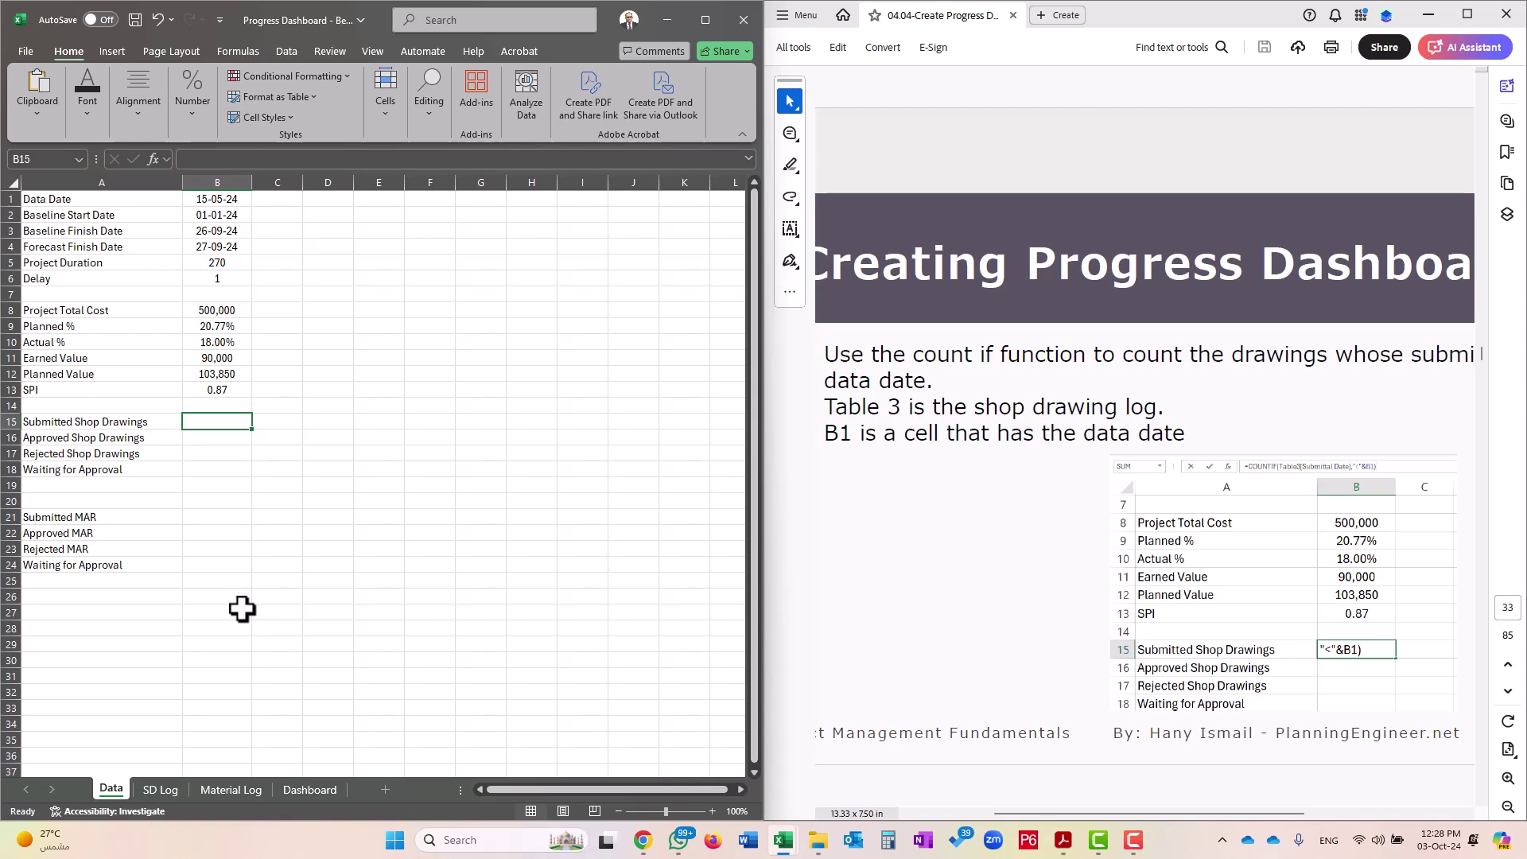
# Start a COUNTIF formula in B15 using the Submittal Date entries of the SD Log table as its range
pyautogui.write('=COUNTIF(')
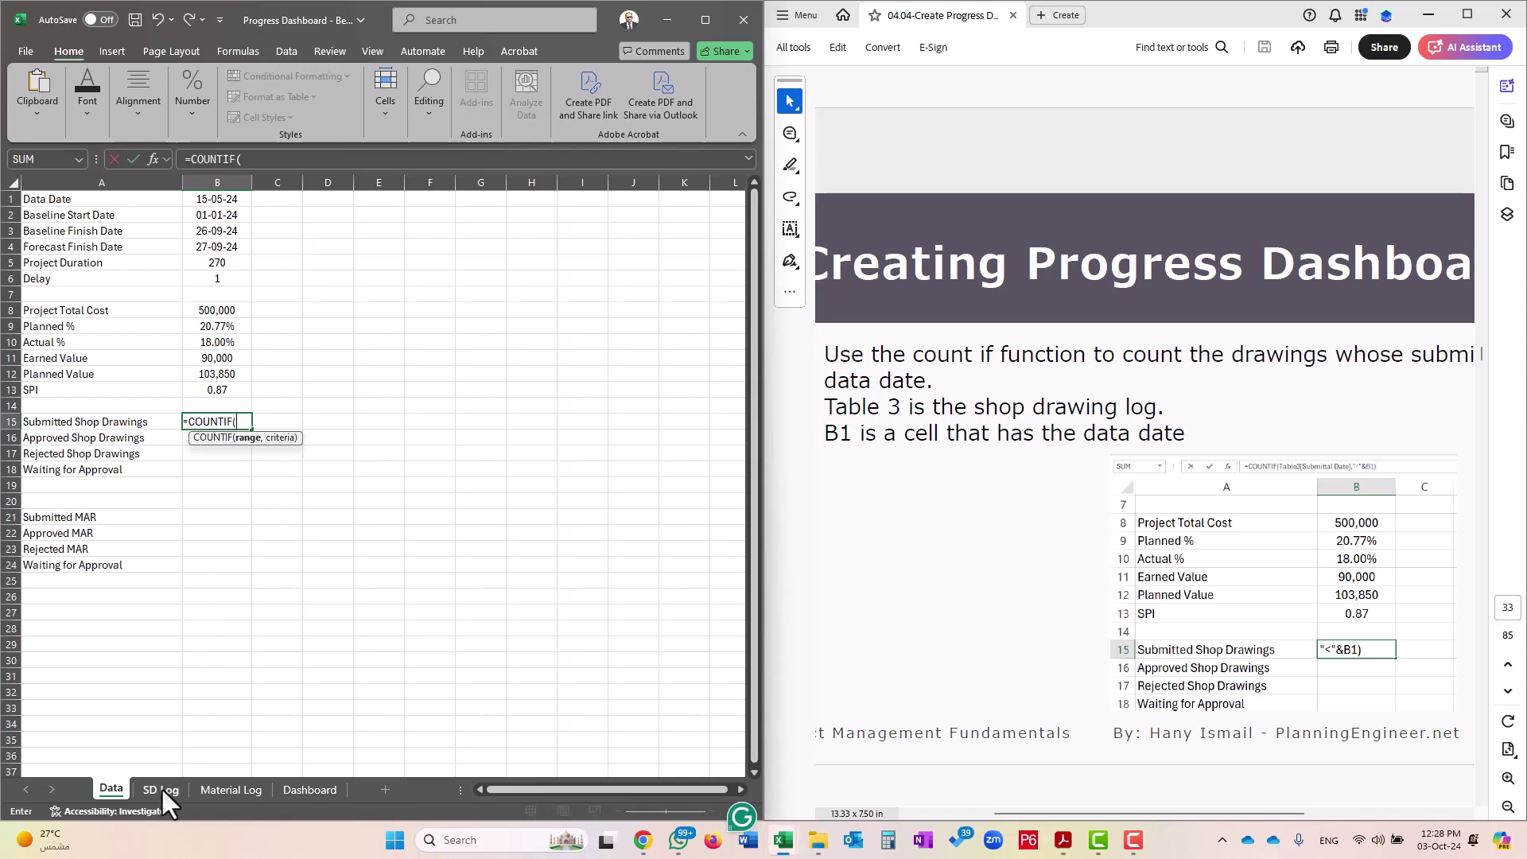
pyautogui.click(160, 785)
pyautogui.scroll(4, 506, 255)
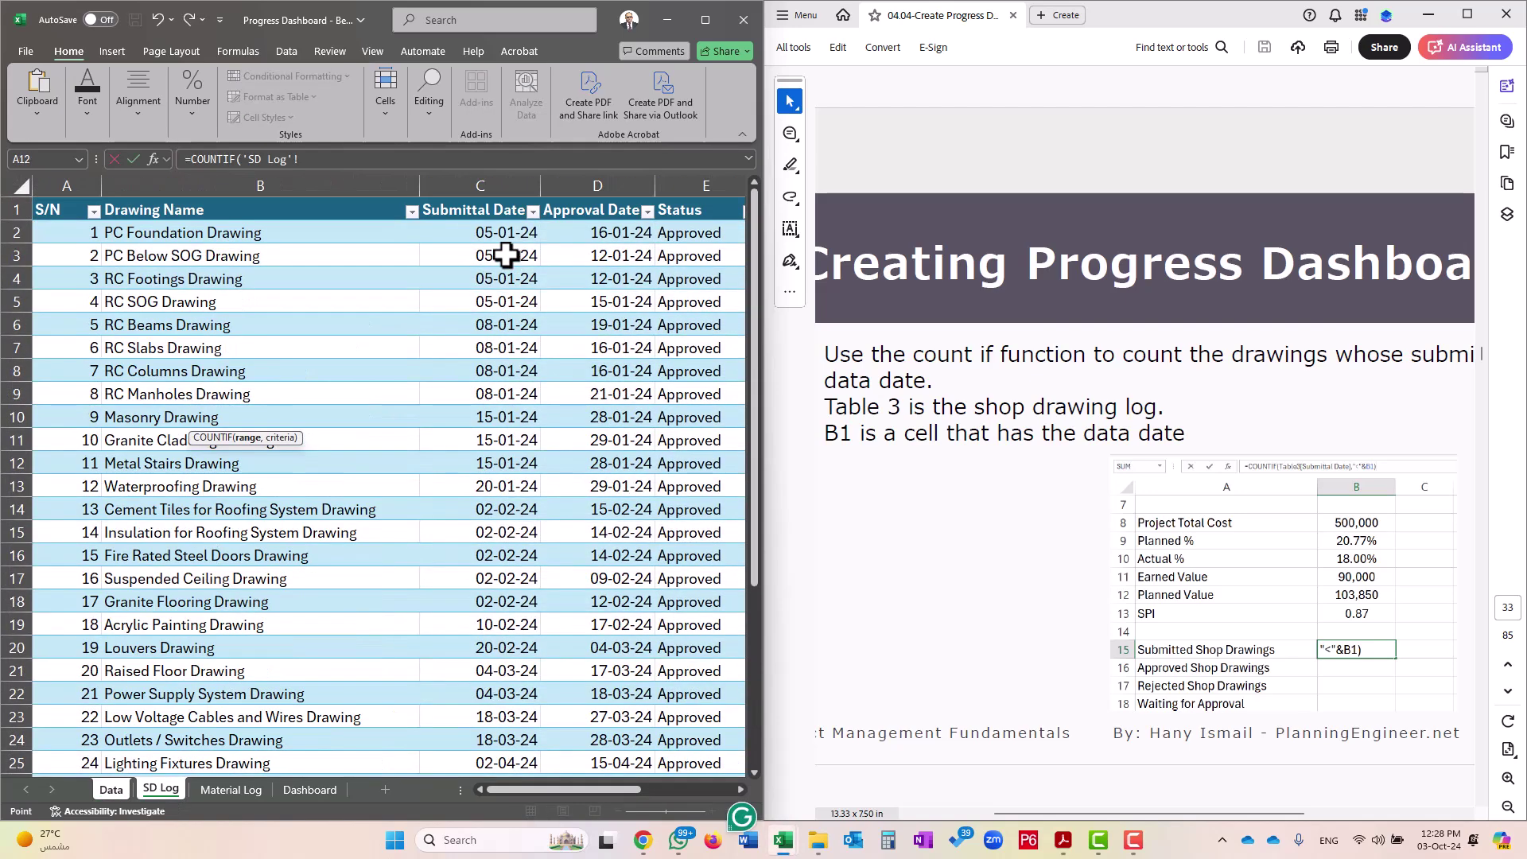
pyautogui.moveTo(494, 232); pyautogui.dragTo(493, 740)
pyautogui.click(446, 161)
pyautogui.write(',<')
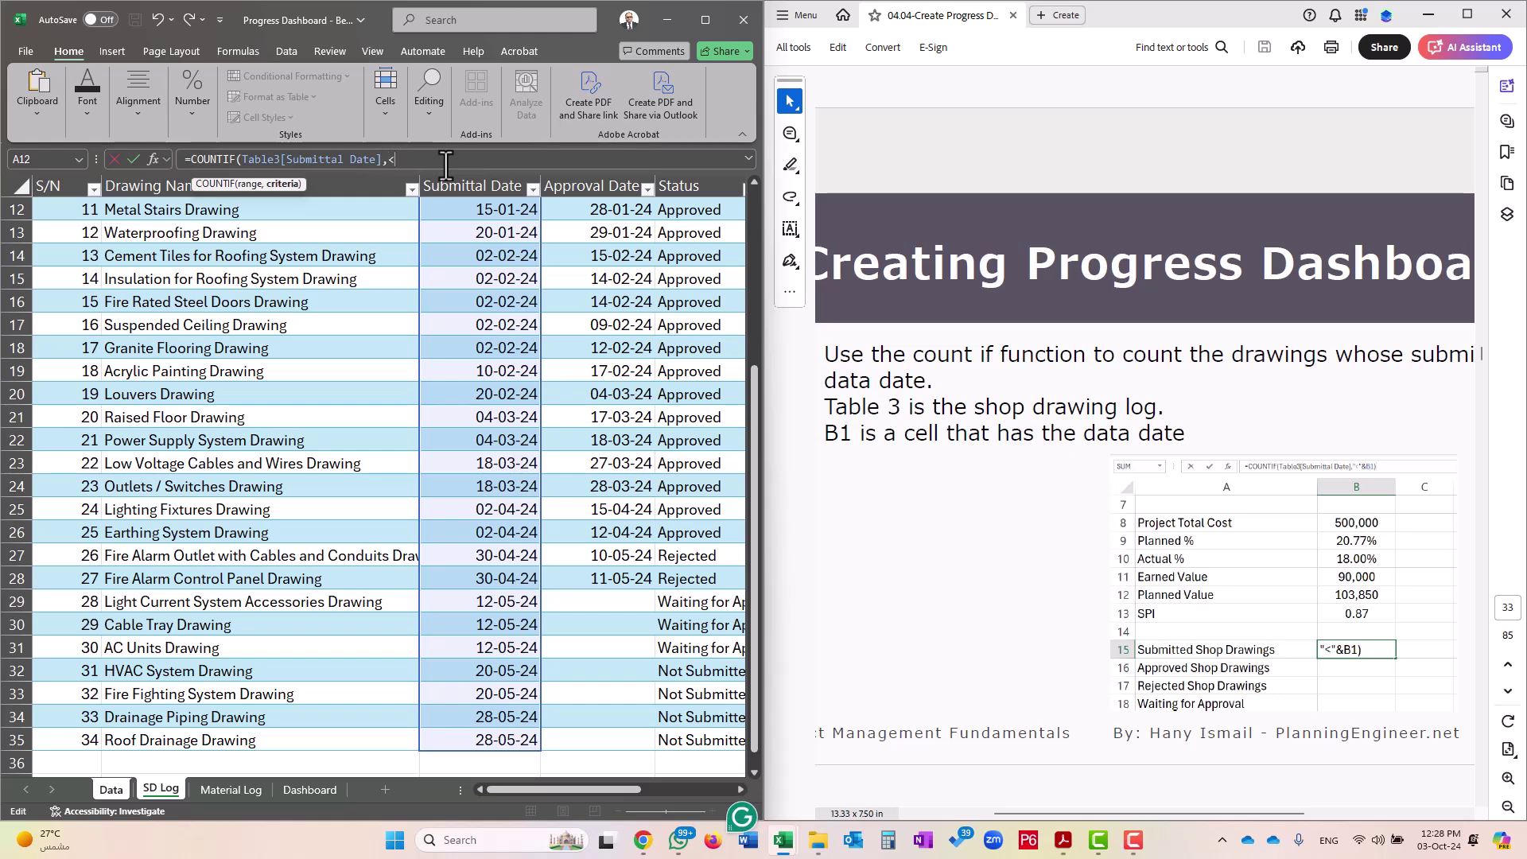
# Try to complete the B15 formula with the unquoted criterion <Data!B1, referencing the data date cell
pyautogui.click(110, 790)
pyautogui.click(217, 199)
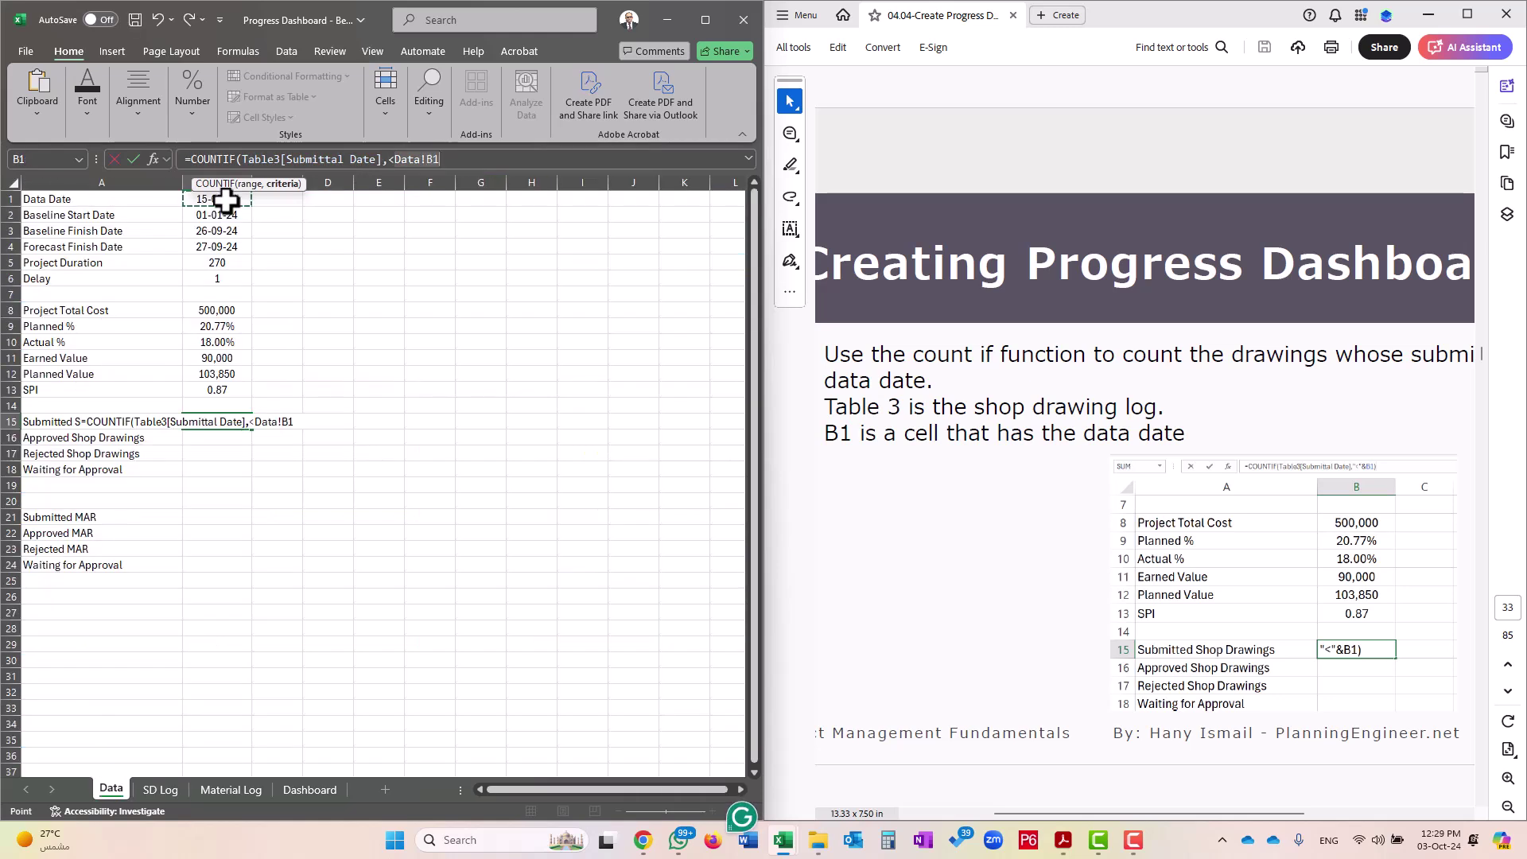
pyautogui.click(451, 151)
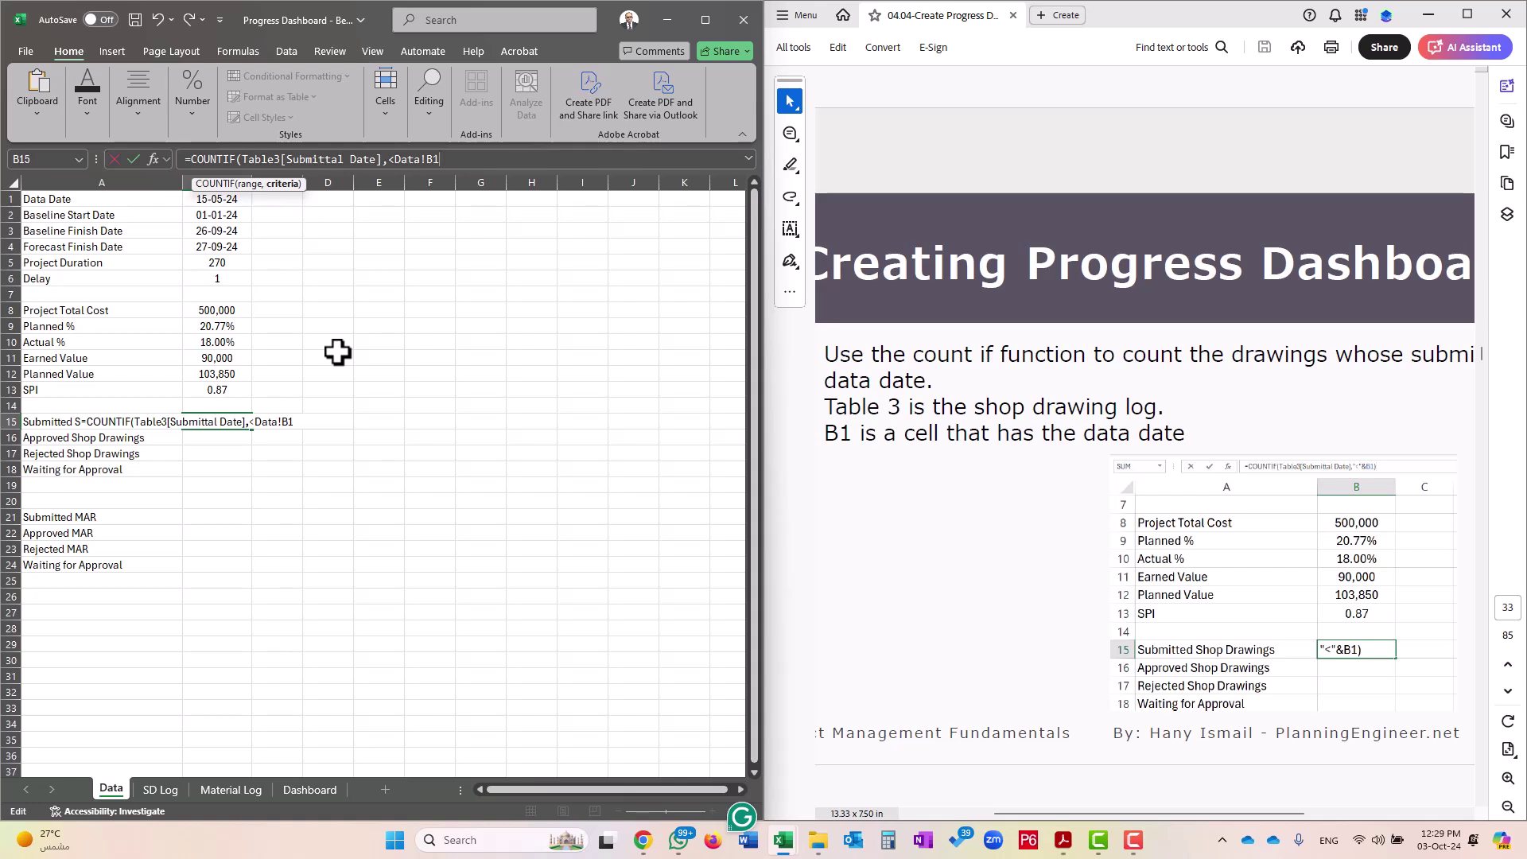
pyautogui.write(')')
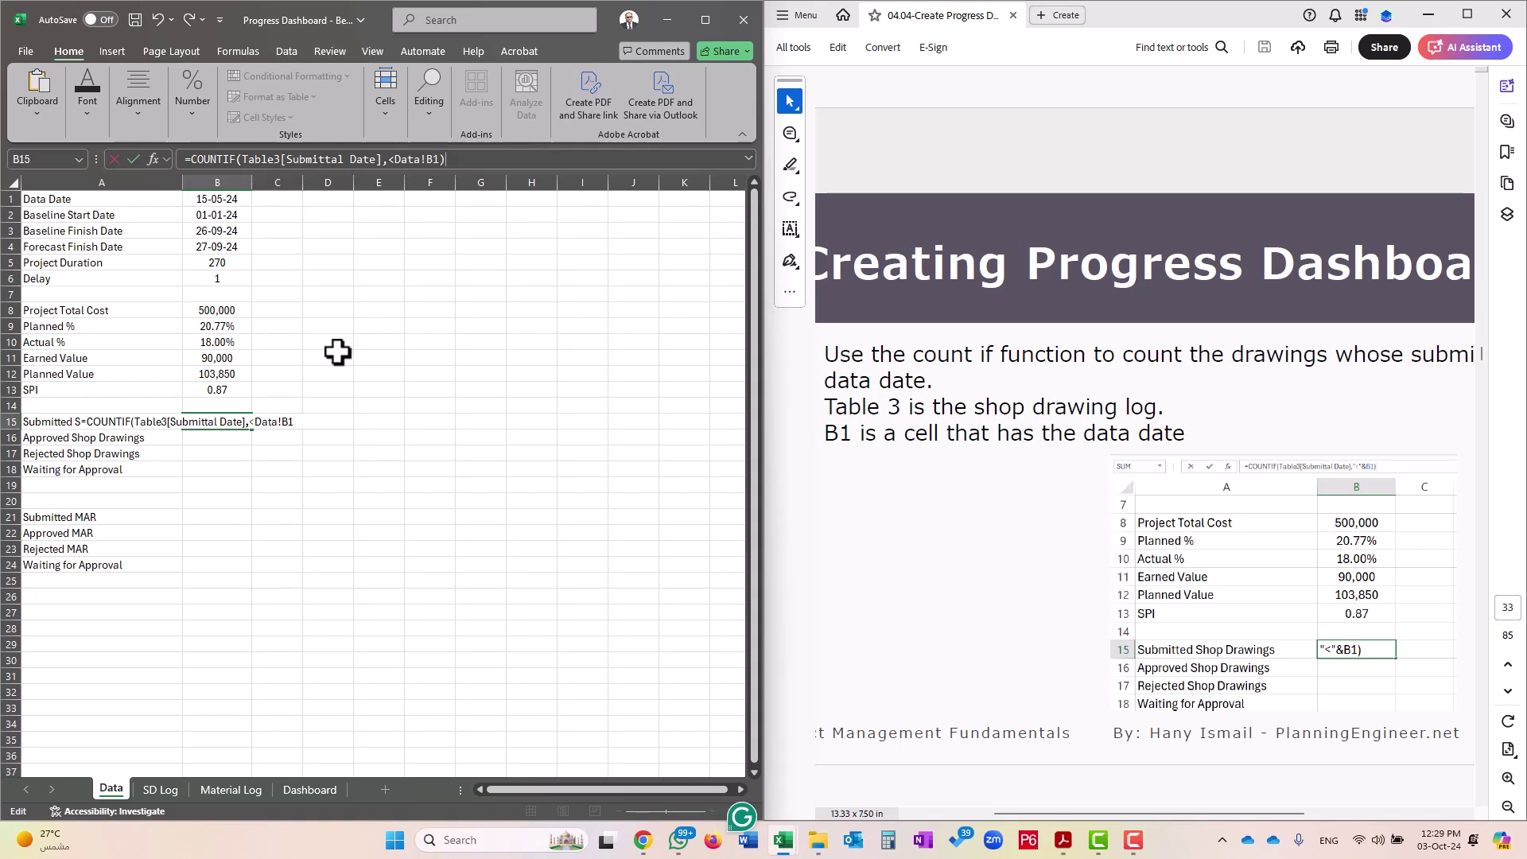
pyautogui.press('Return')
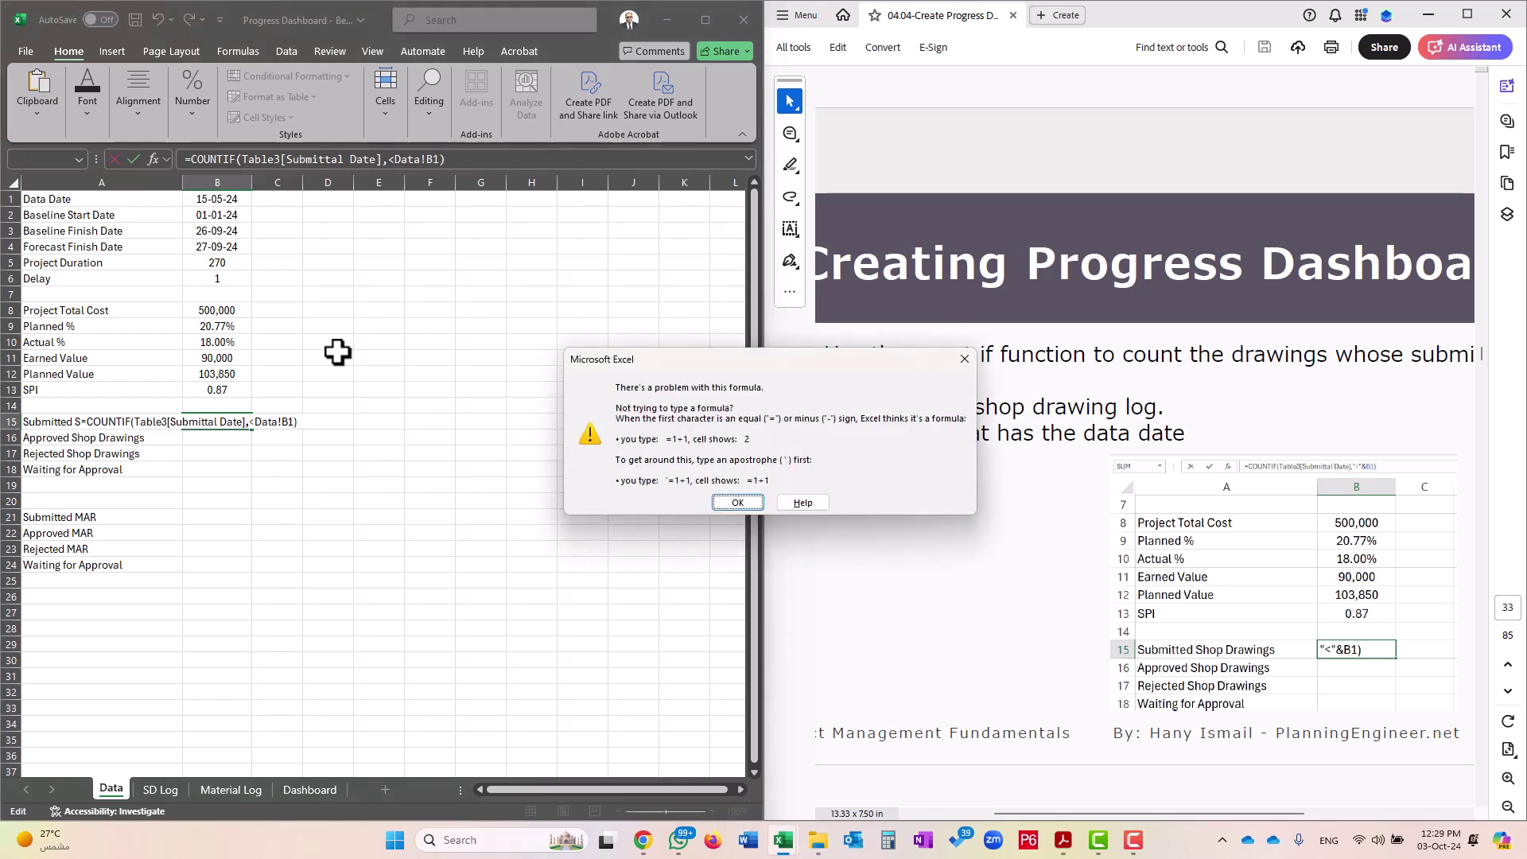
pyautogui.press('Return')
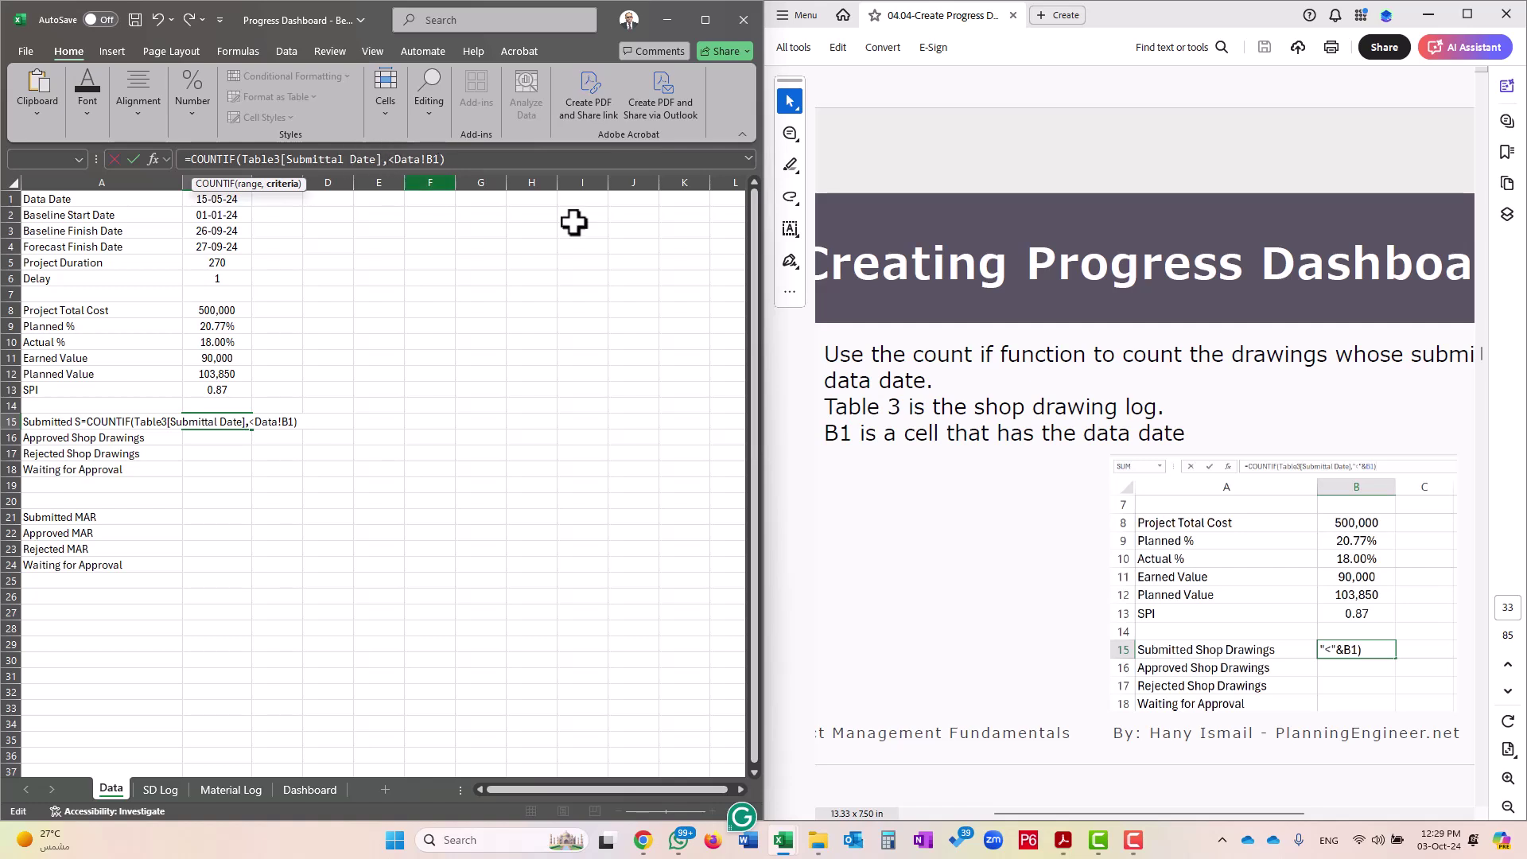
# Correct the B15 formula to =COUNTIF(Table3[Submittal Date],"<"&Data!B1) and commit it
pyautogui.write('"<')
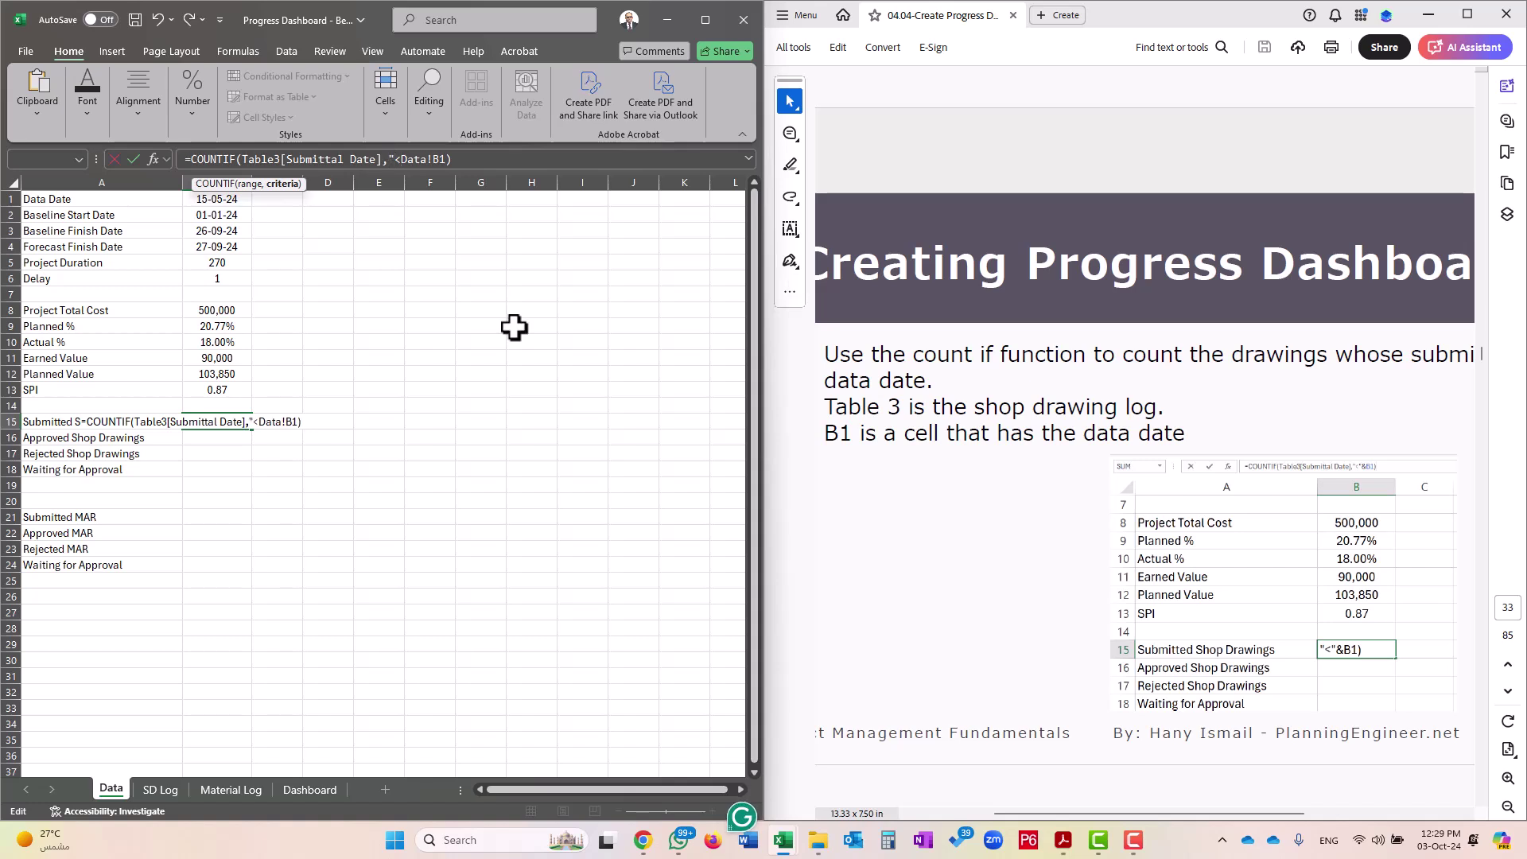
pyautogui.write('"&')
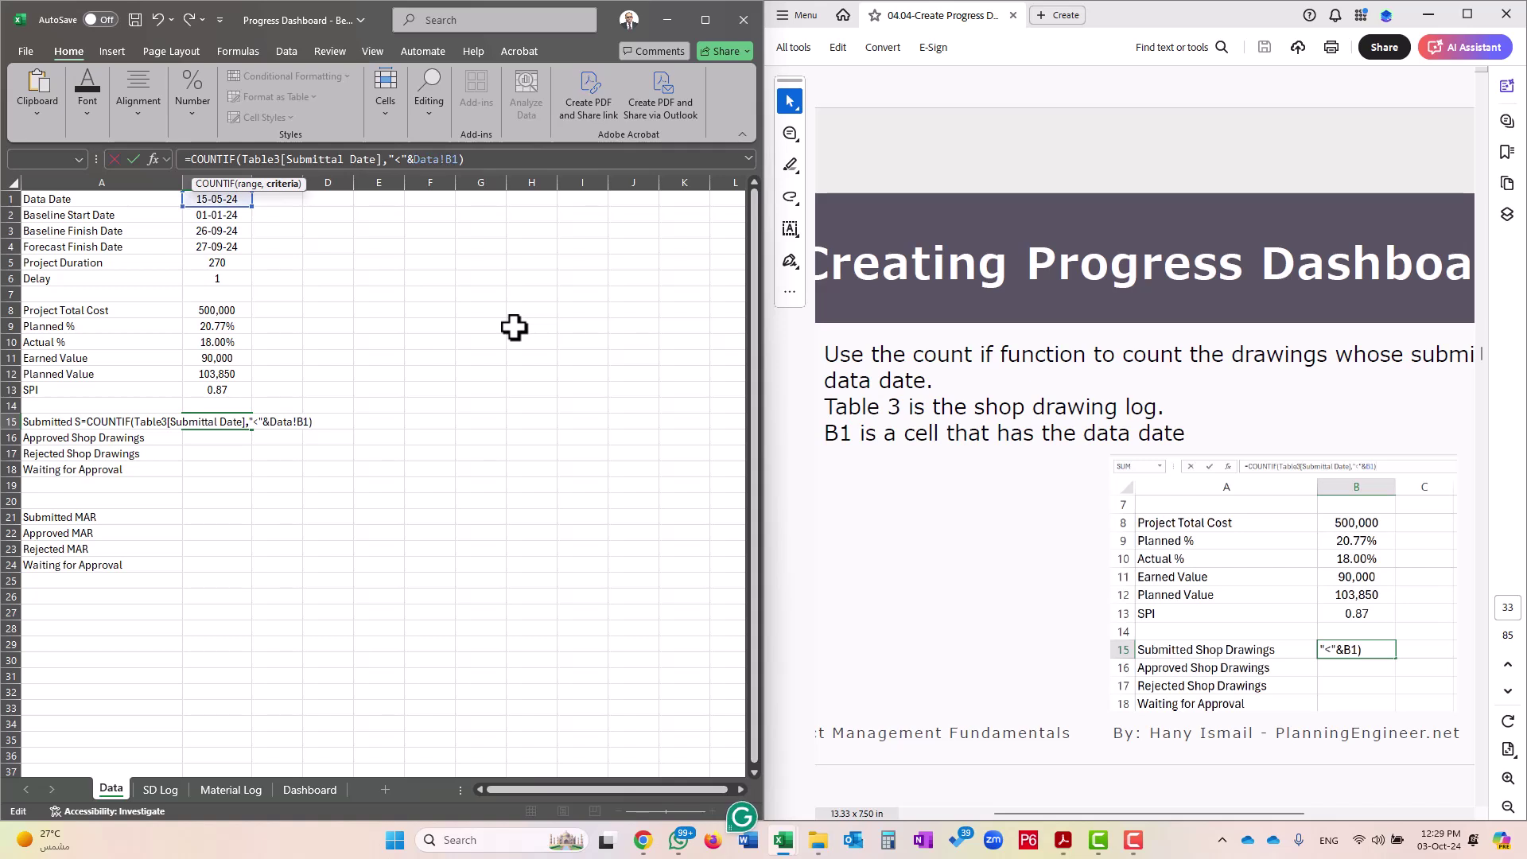
pyautogui.press('Return')
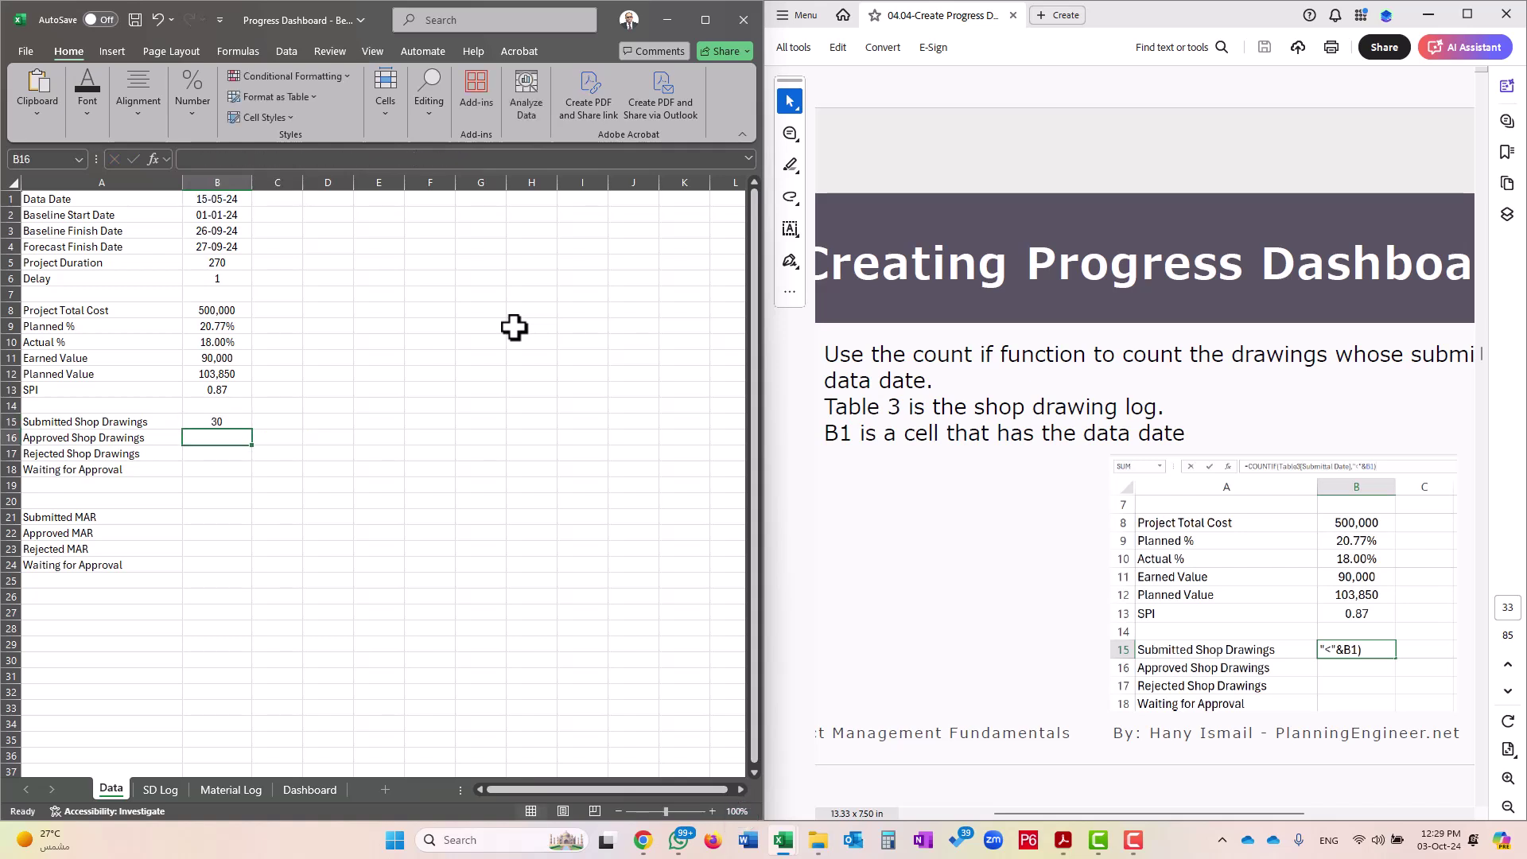
pyautogui.click(211, 422)
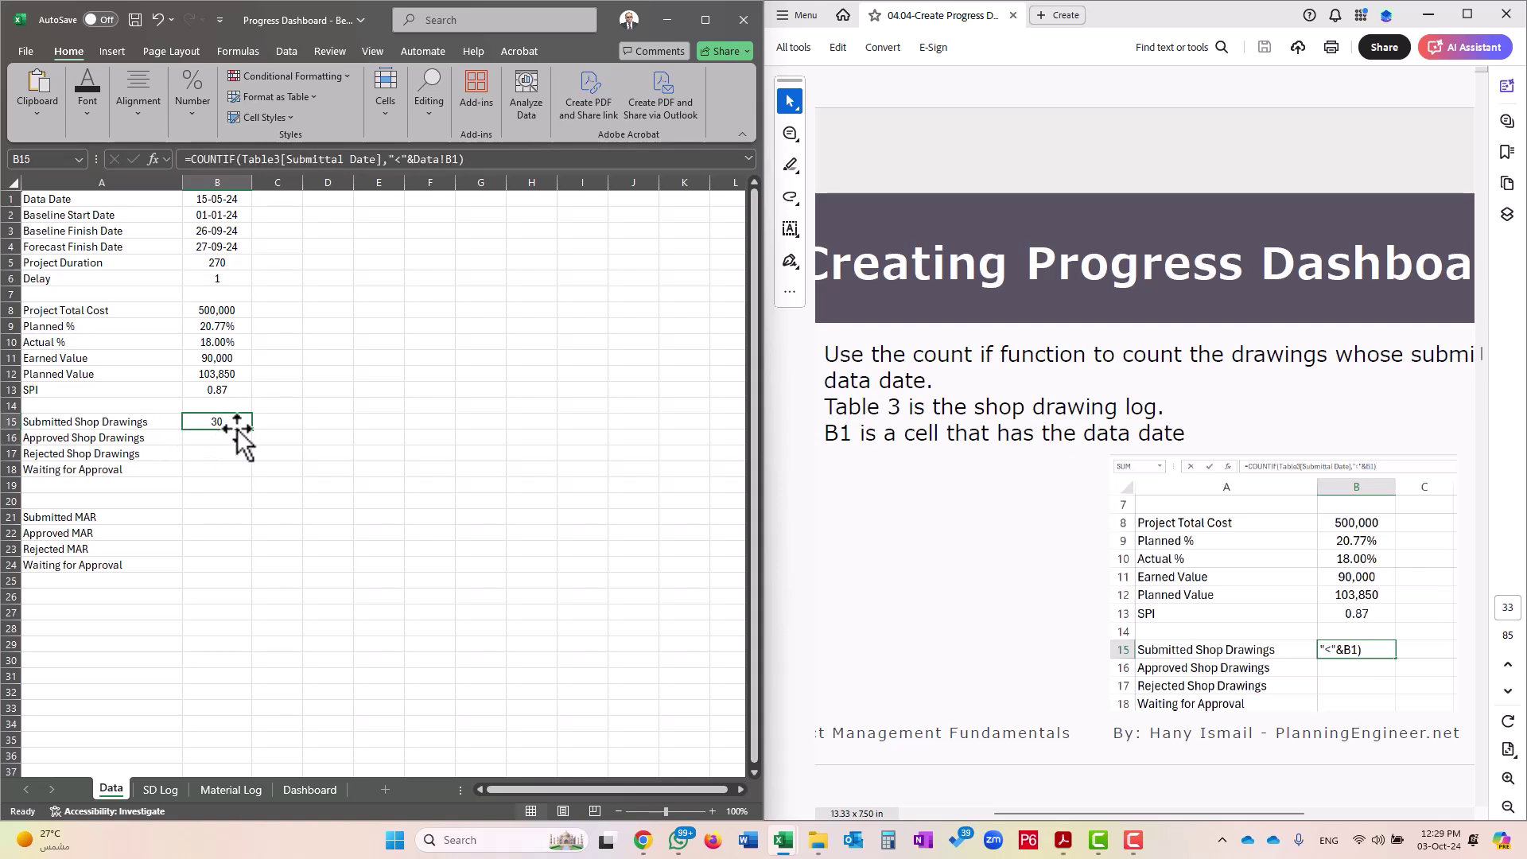
# Start a COUNTIF formula in B16 for Approved Shop Drawings, using the SD Log table's Status entries as its range
pyautogui.click(228, 441)
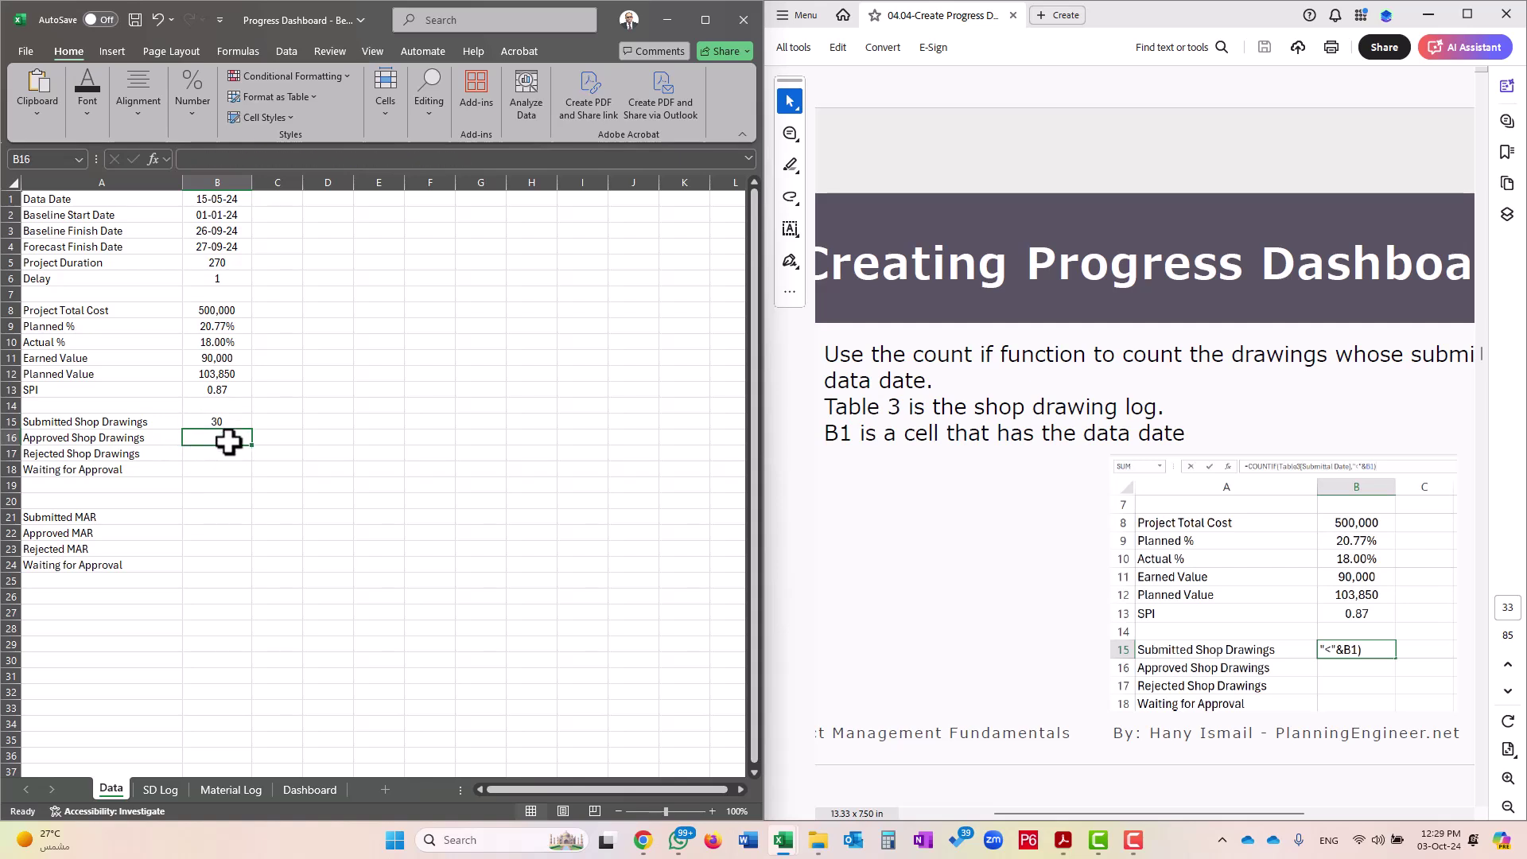
pyautogui.write('=count')
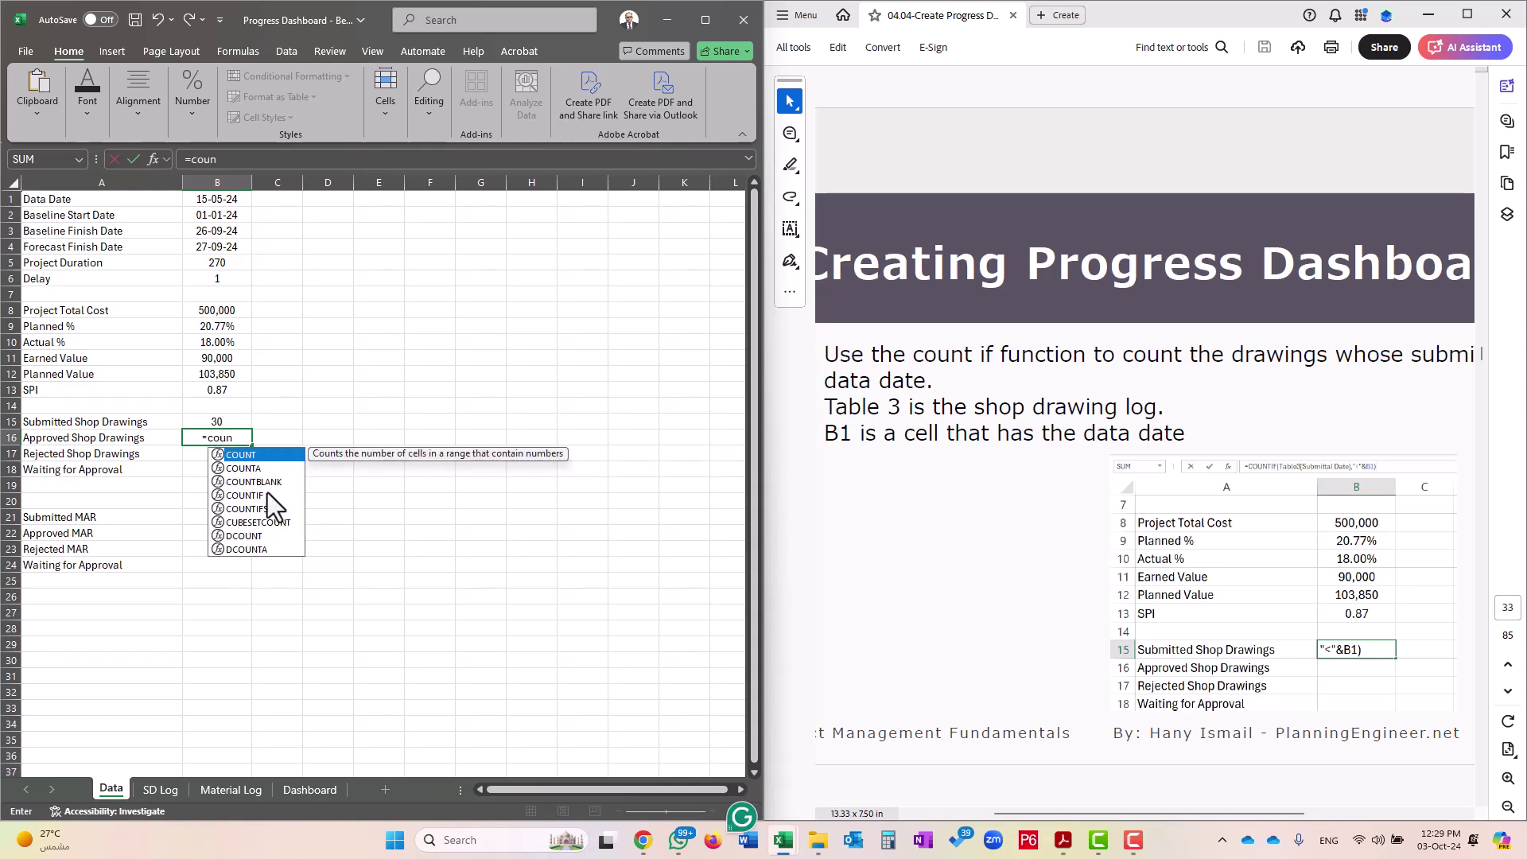
pyautogui.doubleClick(264, 497)
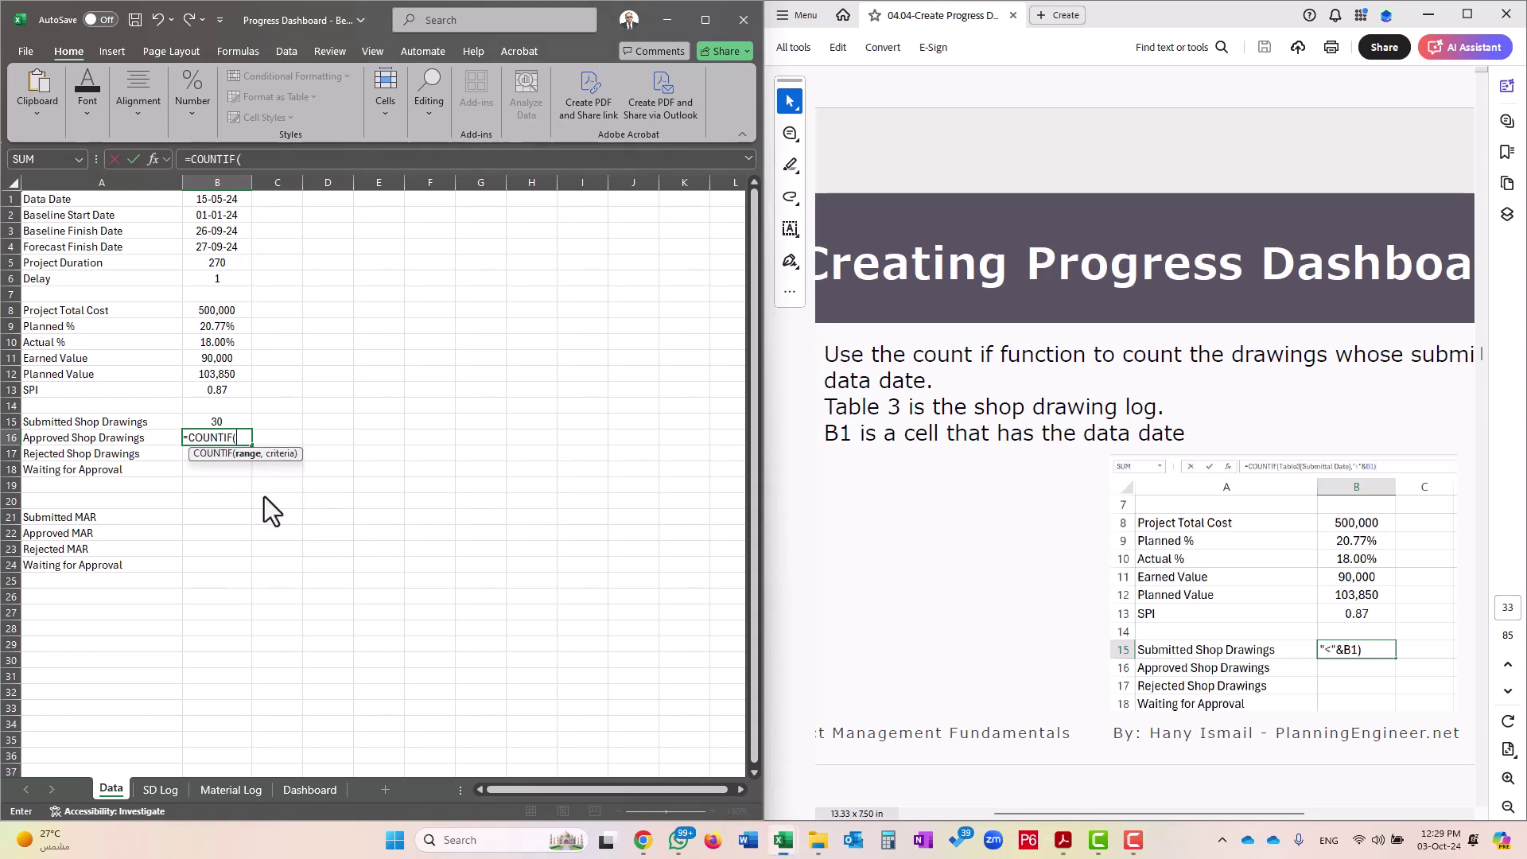
pyautogui.click(162, 789)
pyautogui.click(695, 179)
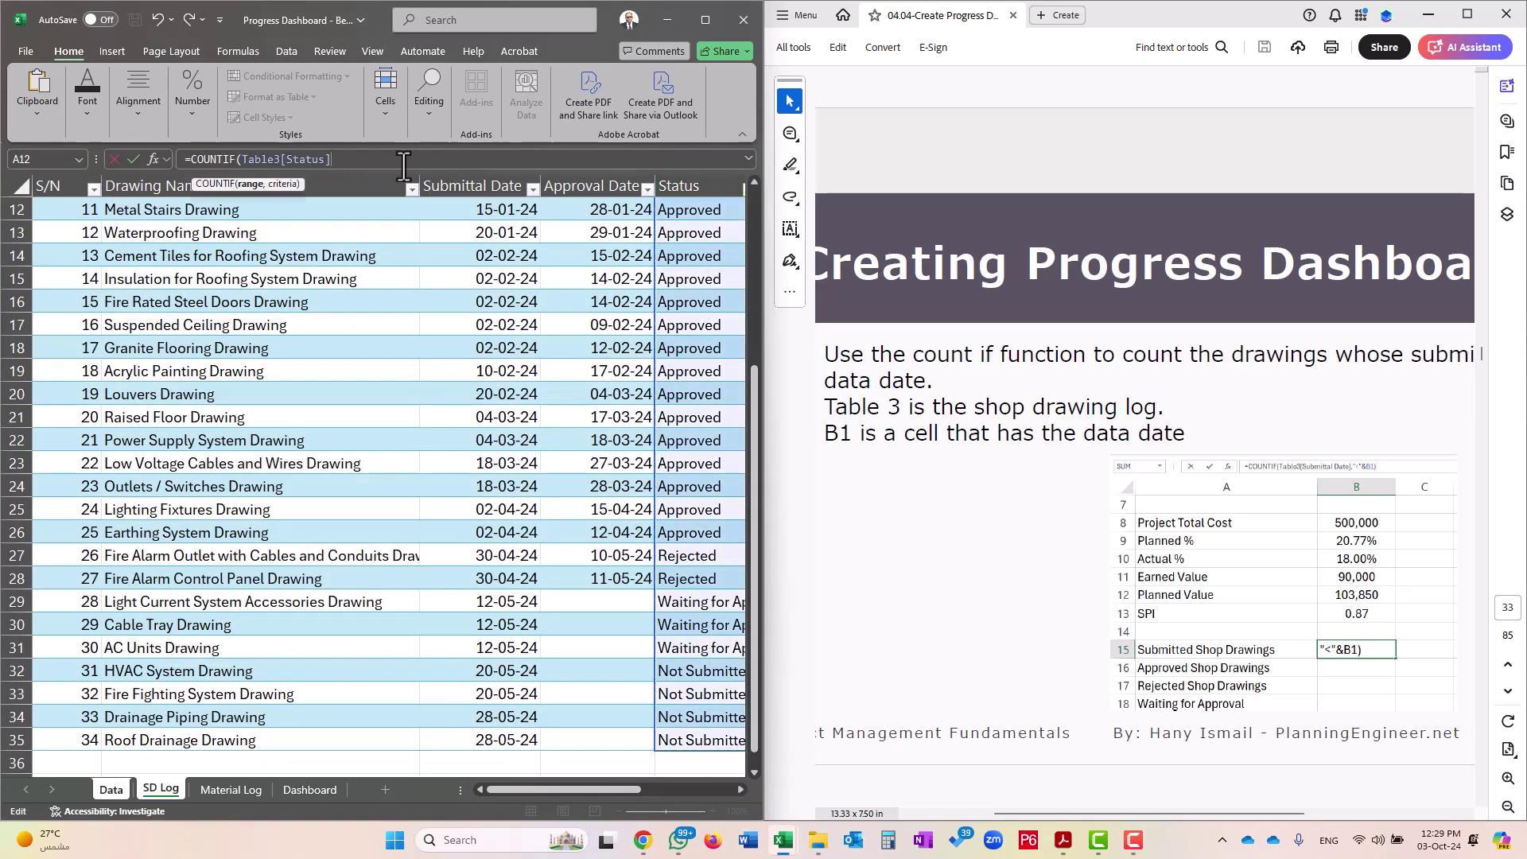
# Complete and commit the B16 formula as =COUNTIF(Table3[Status],"="&"Approved")
pyautogui.write(',="')
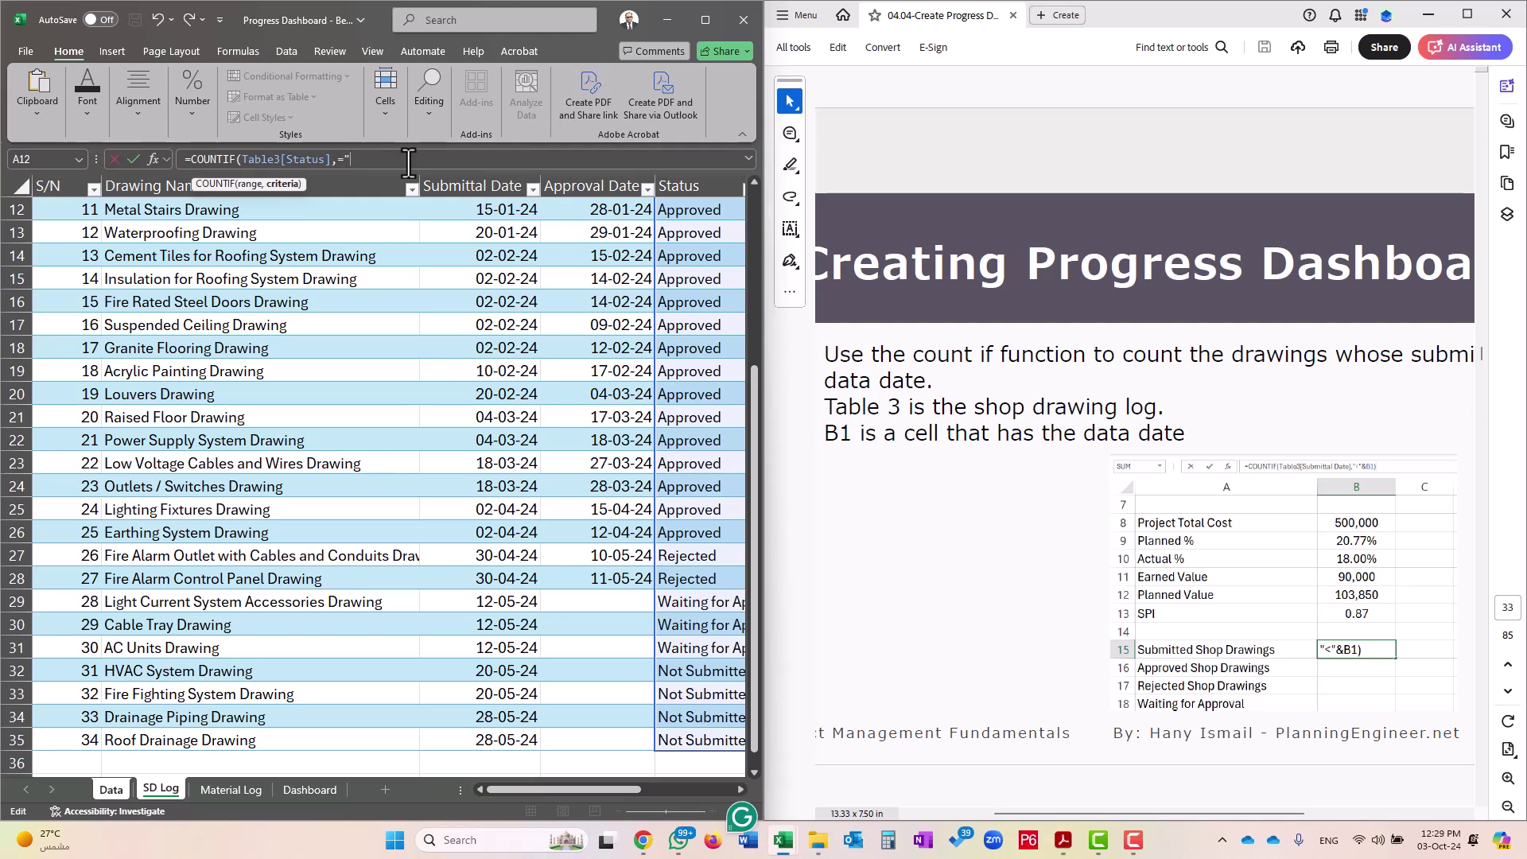
pyautogui.write('Approved"')
pyautogui.press('Return')
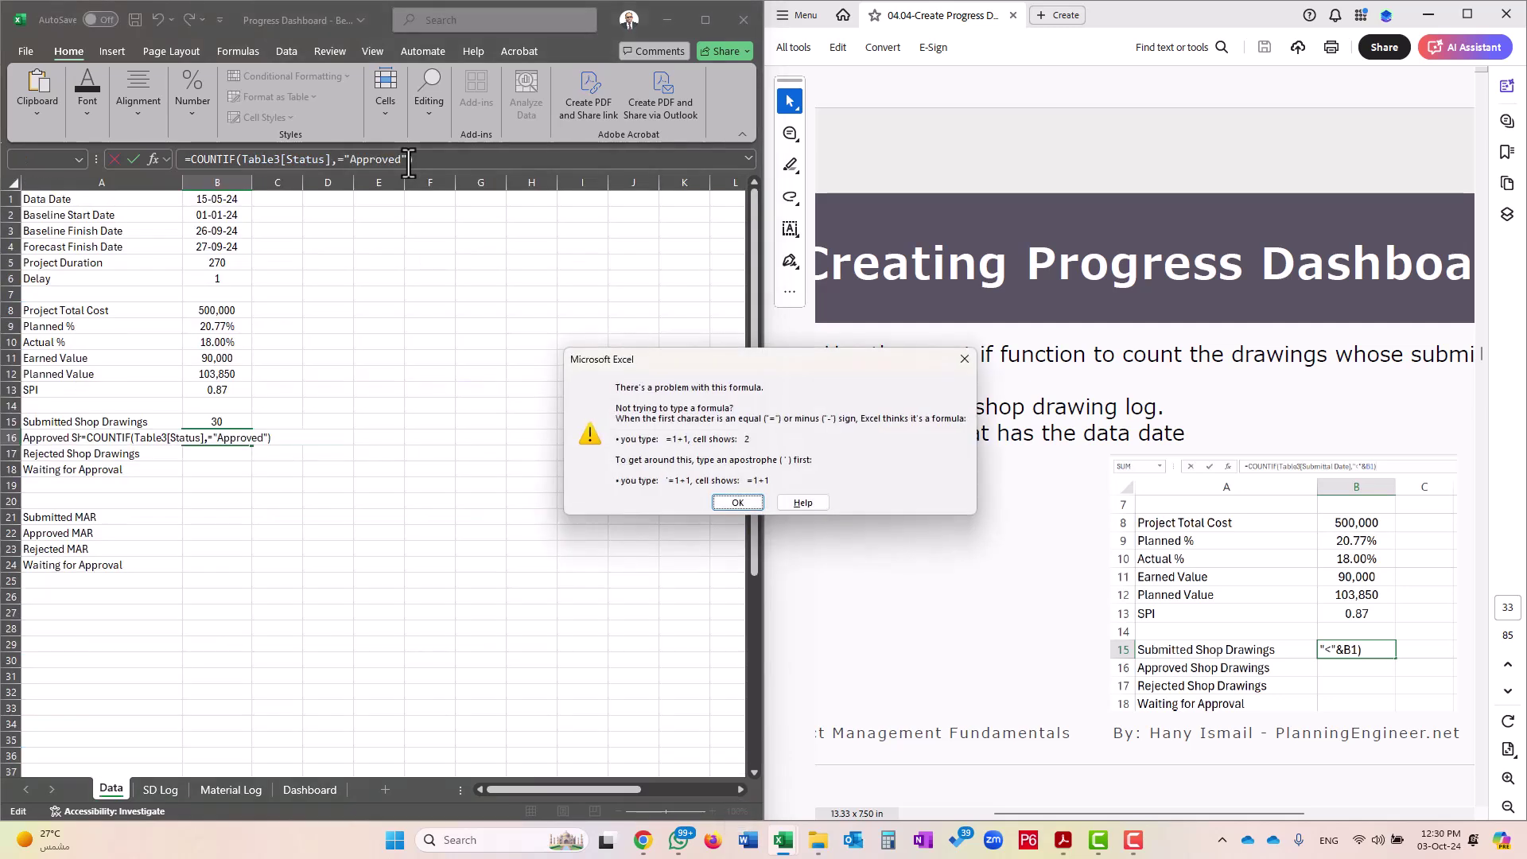
pyautogui.press('Return')
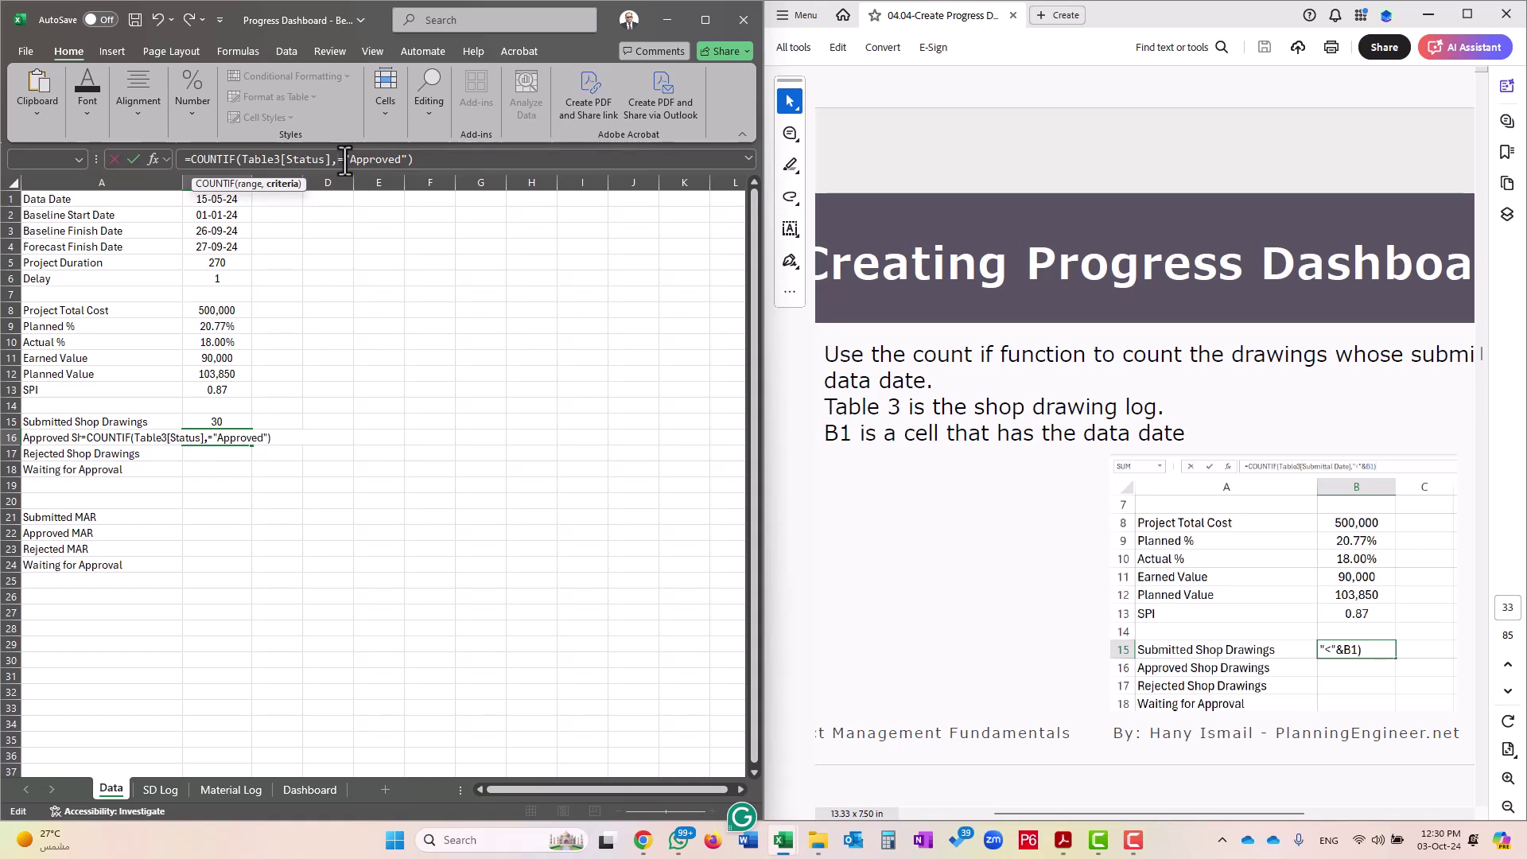
pyautogui.write('""')
pyautogui.press('Return')
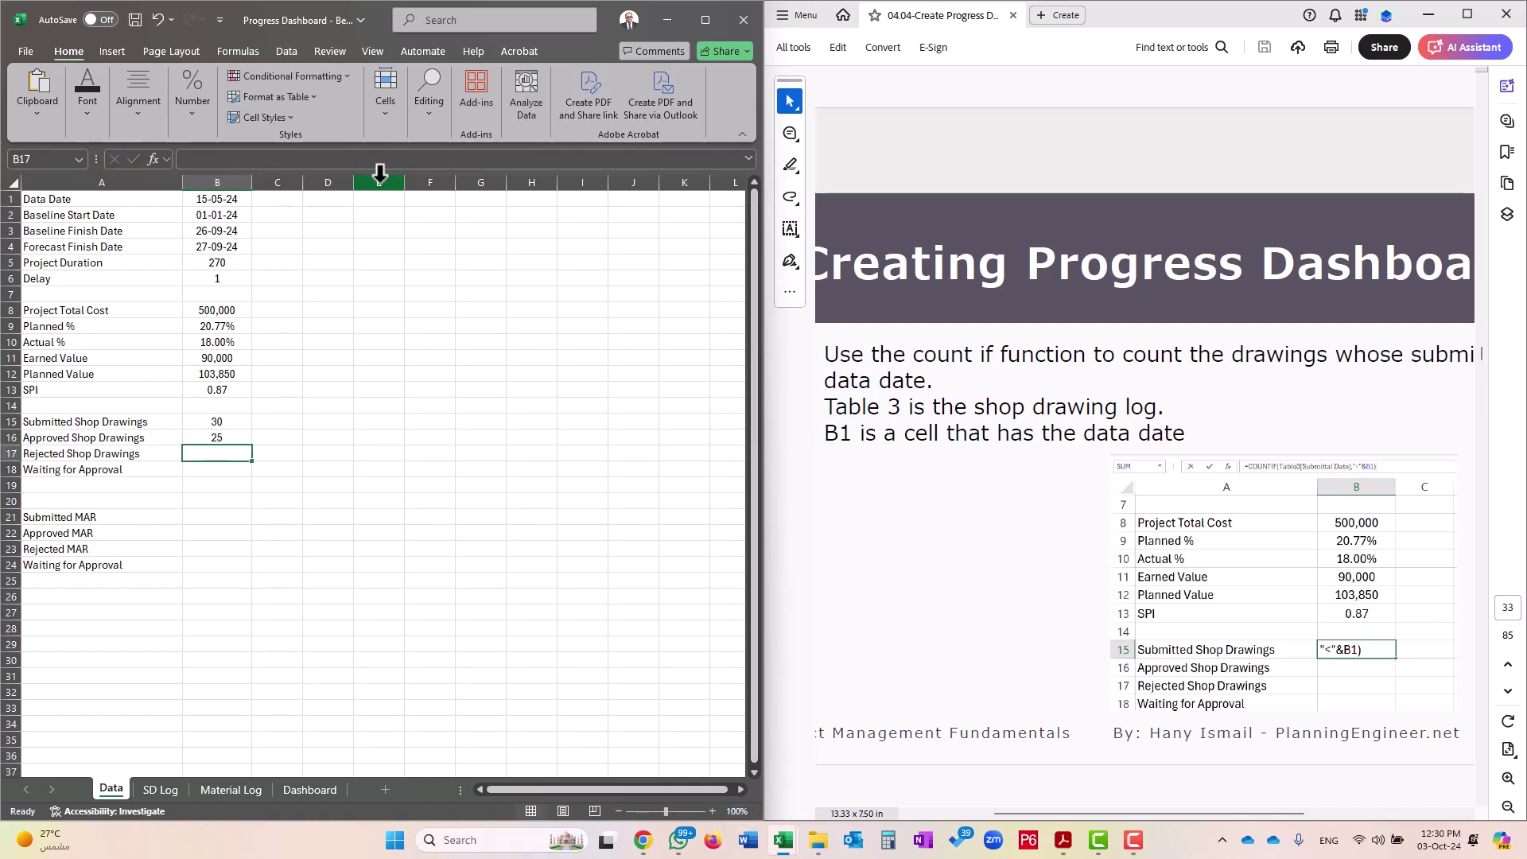
# Copy the B16 formula text into B17 and change its criterion to get =COUNTIF(Table3[Status],"="&"Rejected")
pyautogui.click(222, 440)
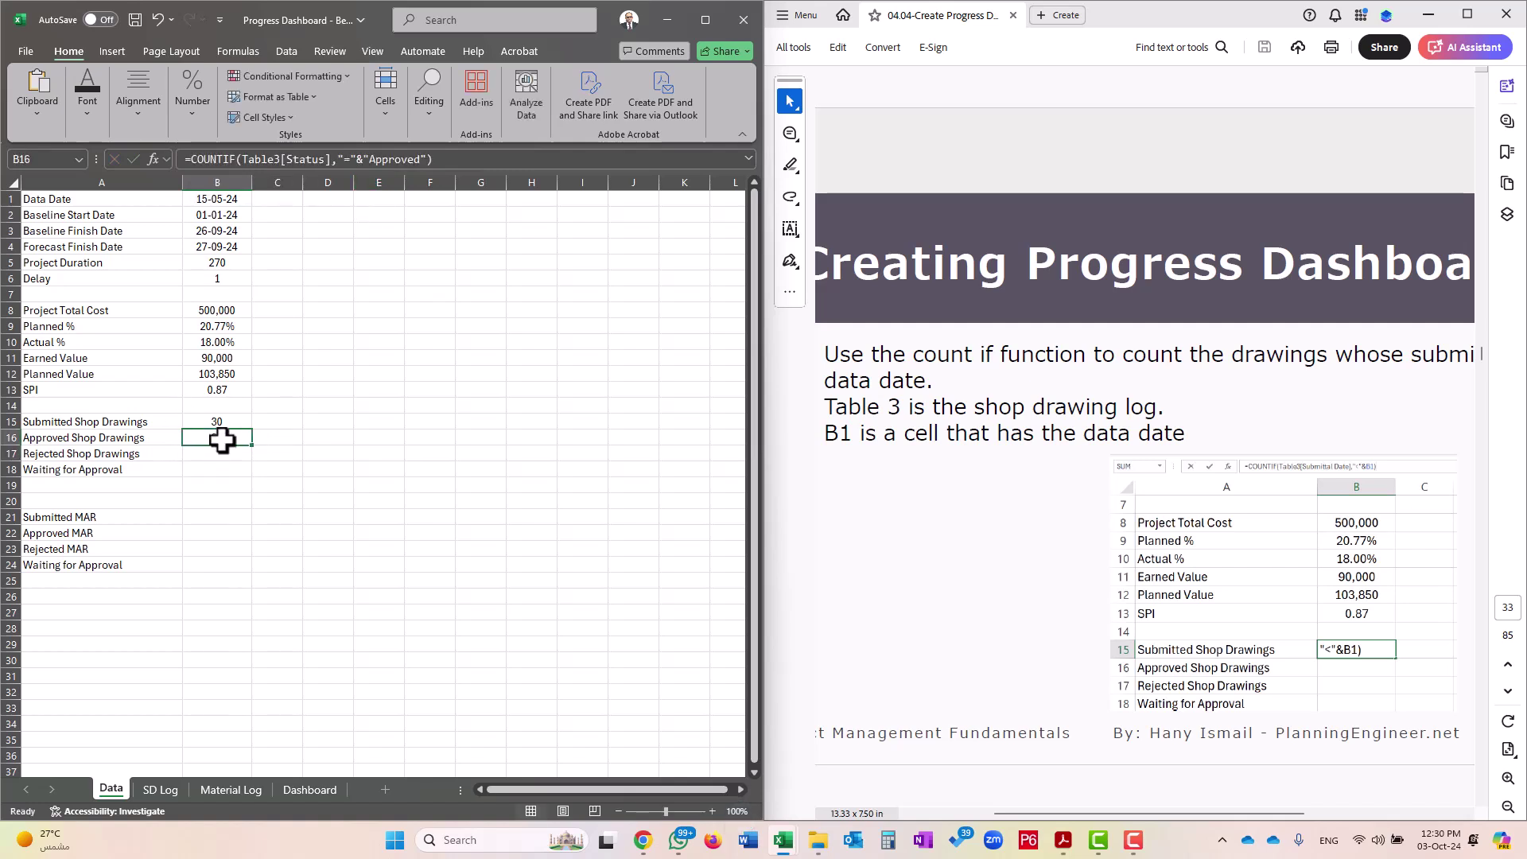
pyautogui.rightClick(222, 440)
pyautogui.click(460, 161)
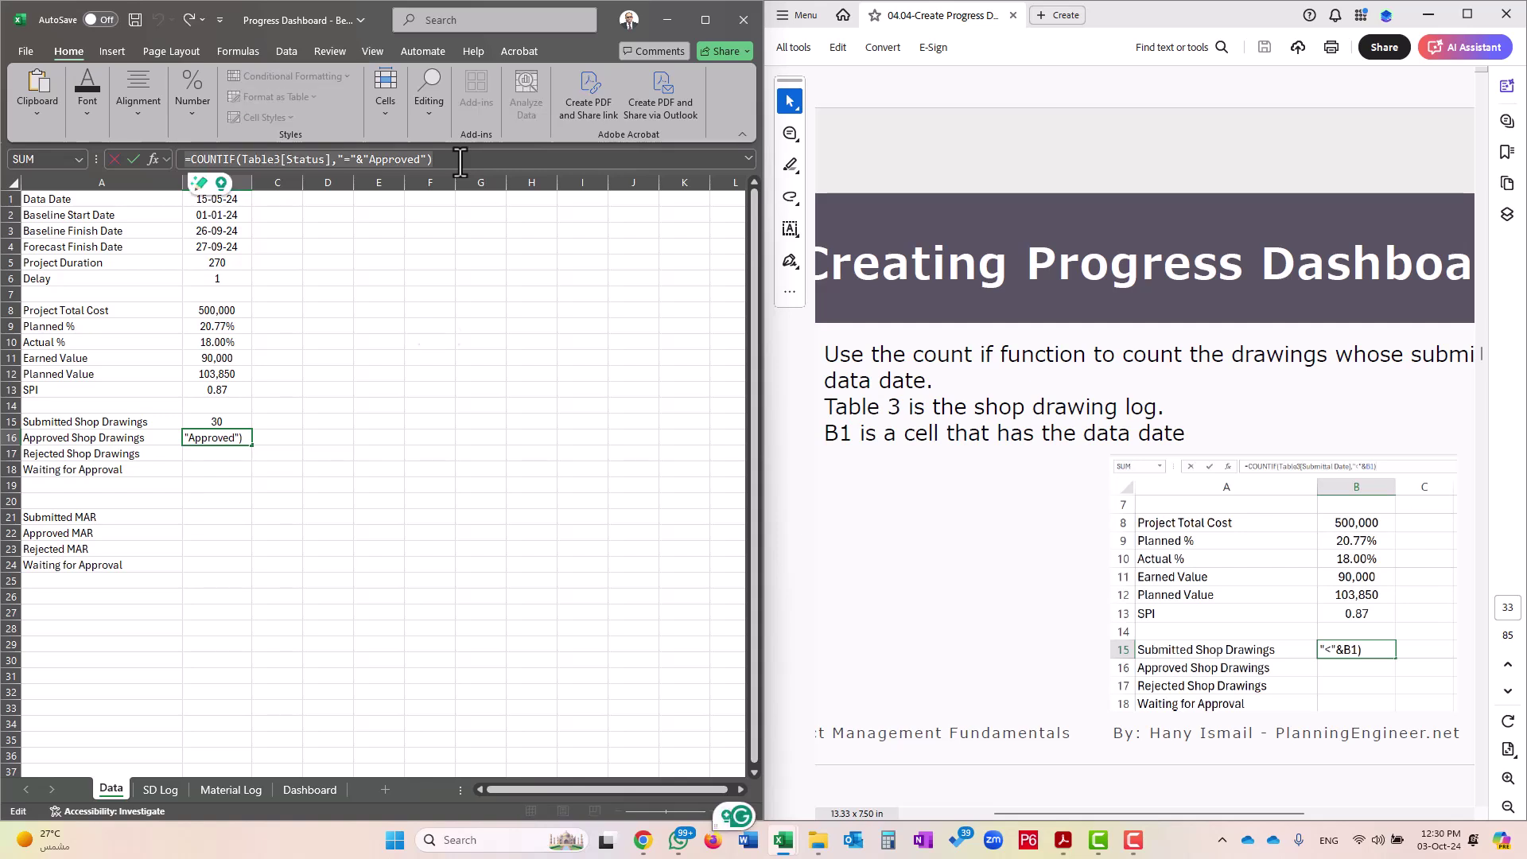
pyautogui.press('Escape')
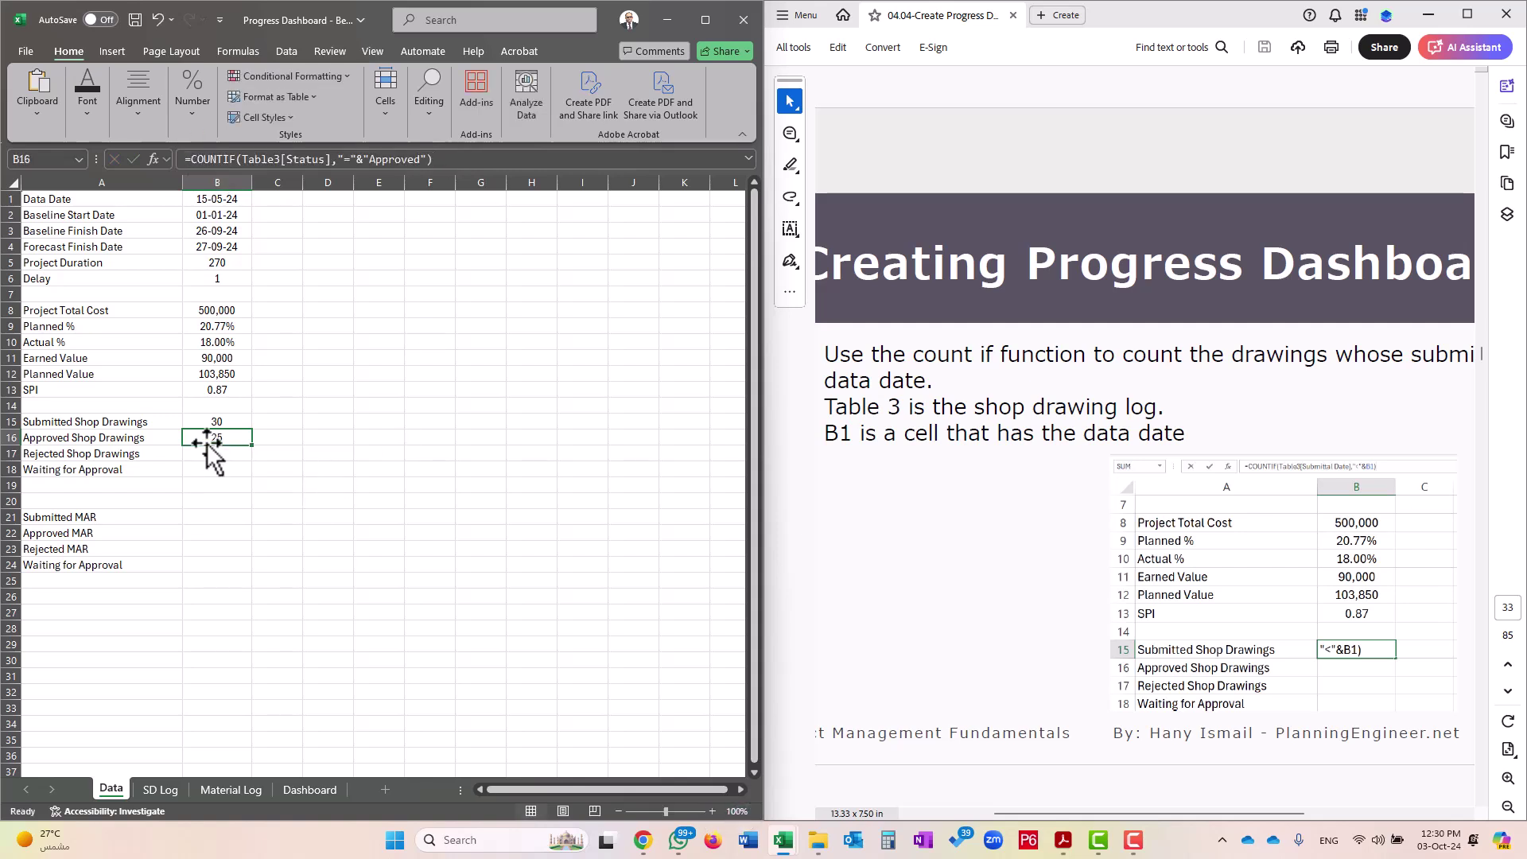
pyautogui.click(216, 454)
pyautogui.click(230, 160)
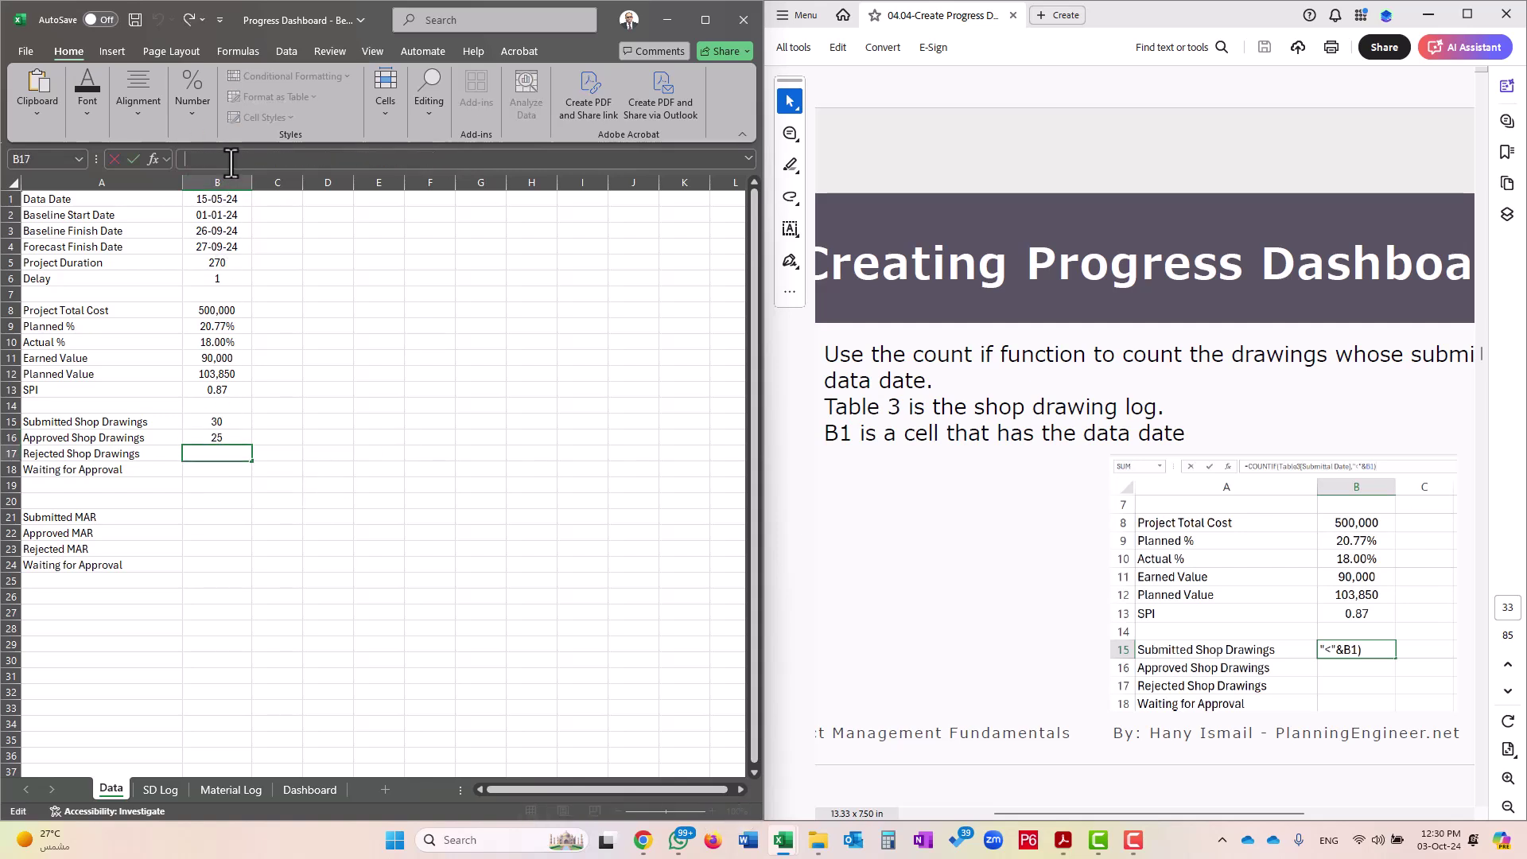
pyautogui.hotkey('ctrl', 'v')
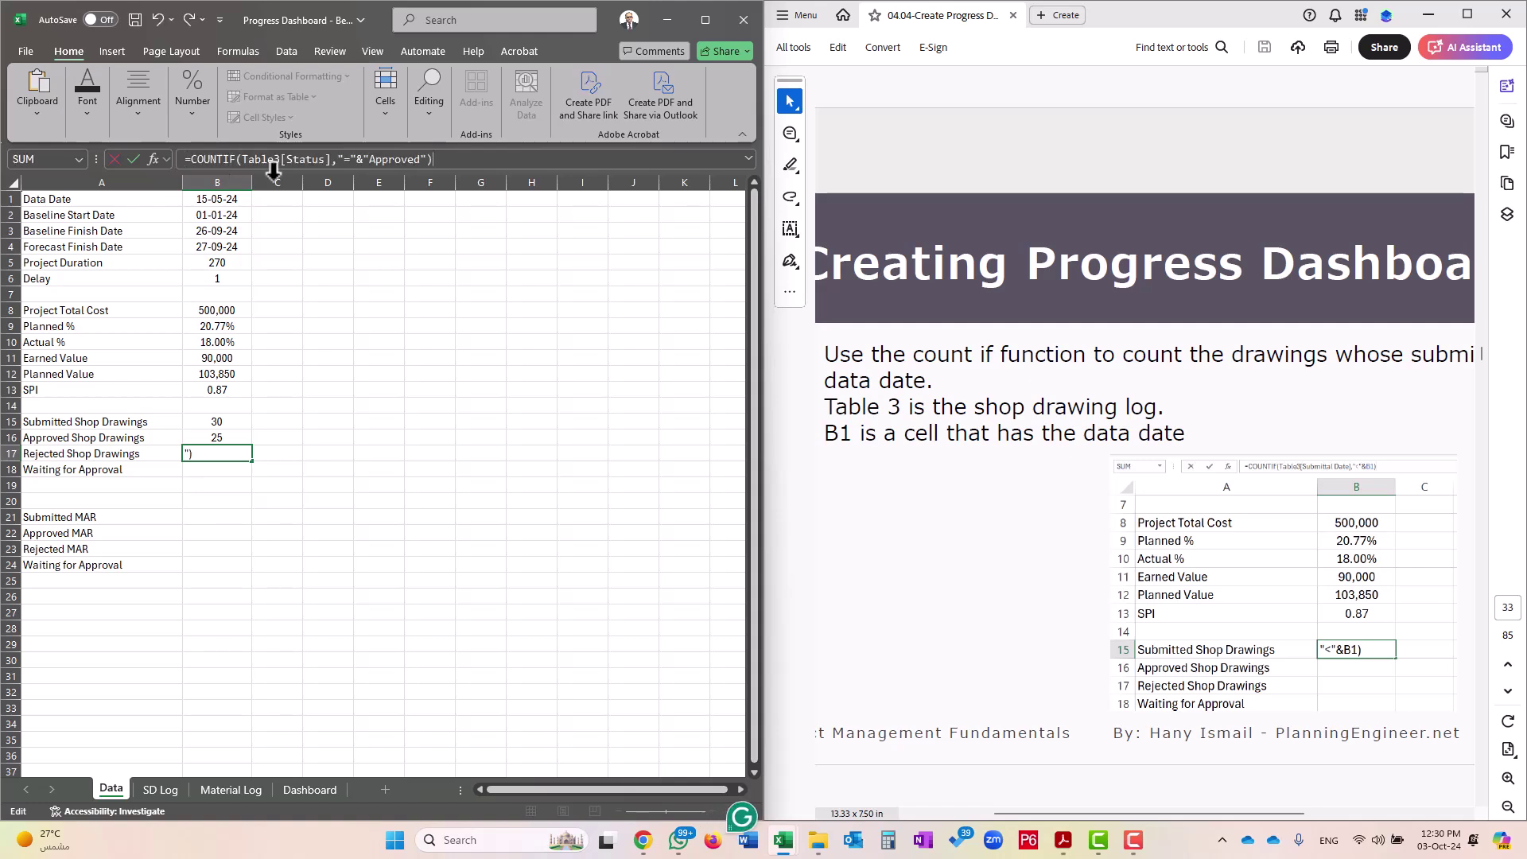
pyautogui.moveTo(421, 159); pyautogui.dragTo(370, 159)
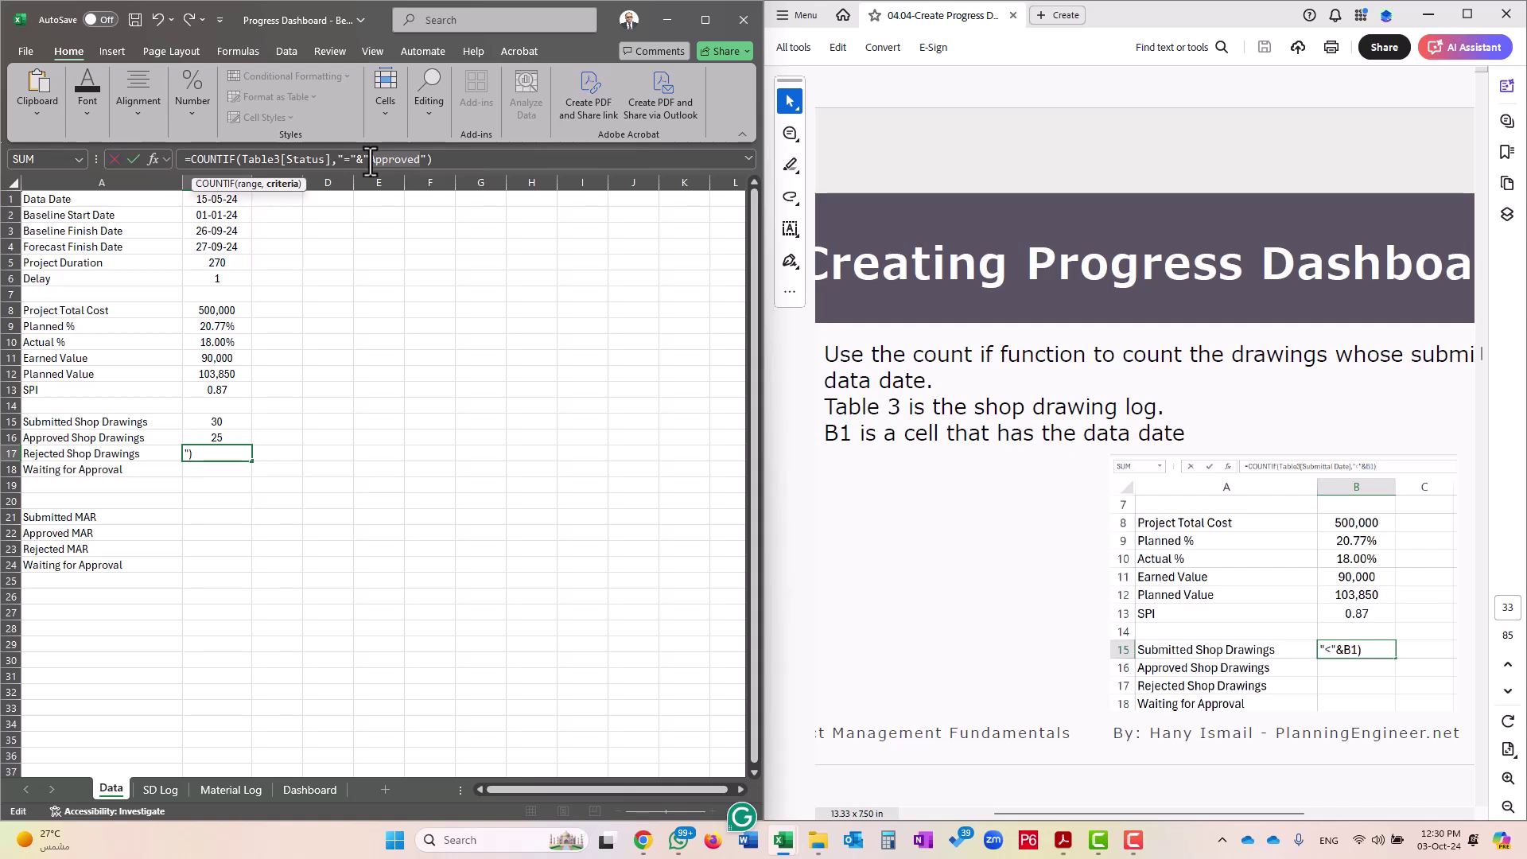
pyautogui.write('Rejected')
pyautogui.press('Return')
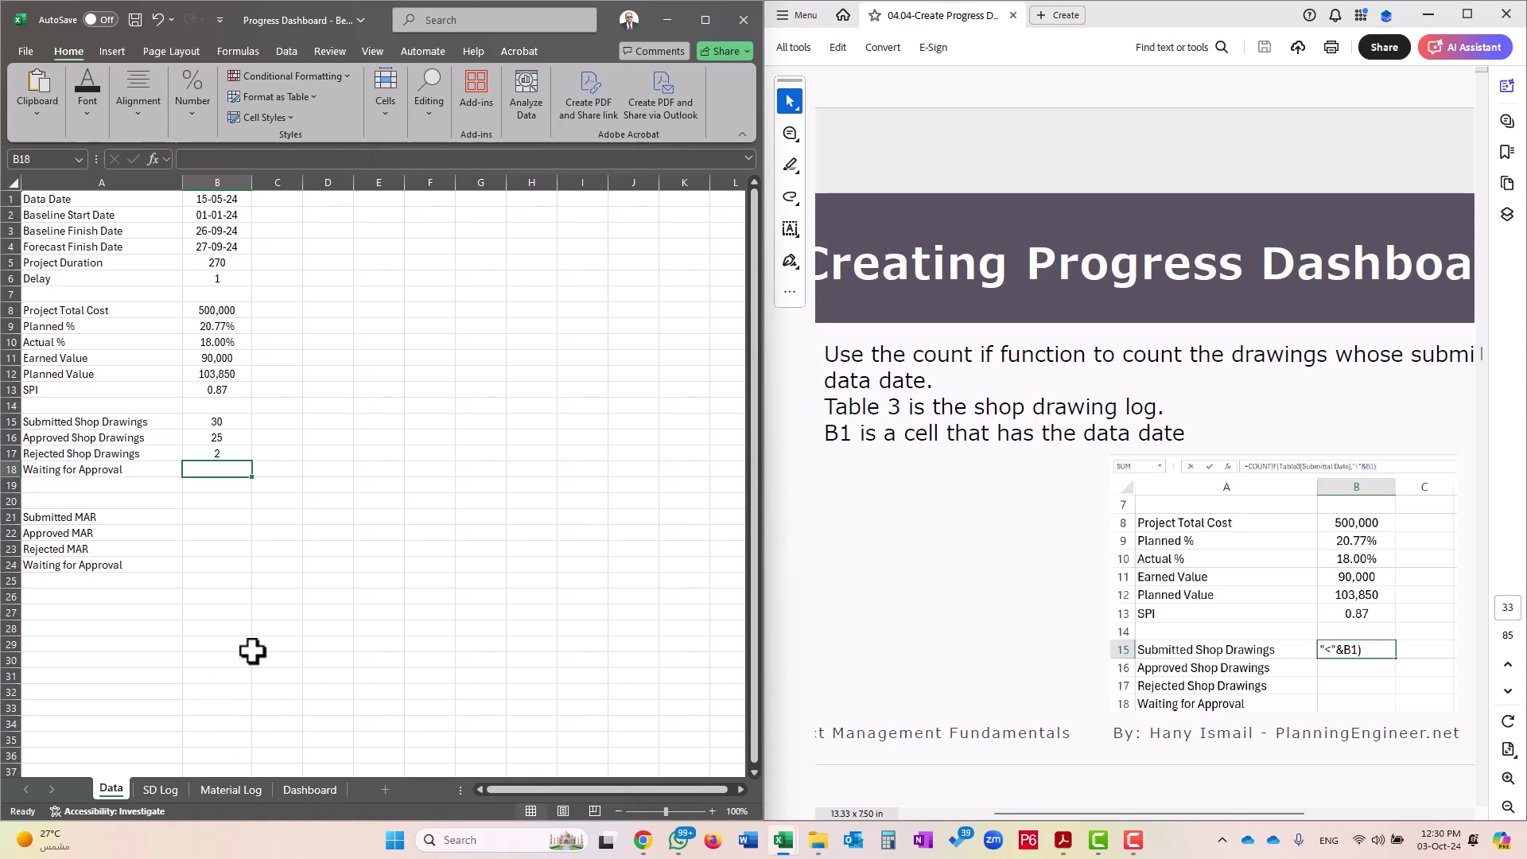
# Paste the Approved formula into B18, copy the Waiting for Approval status text from the SD Log sheet, and return to the Data sheet
pyautogui.rightClick(221, 469)
pyautogui.click(264, 404)
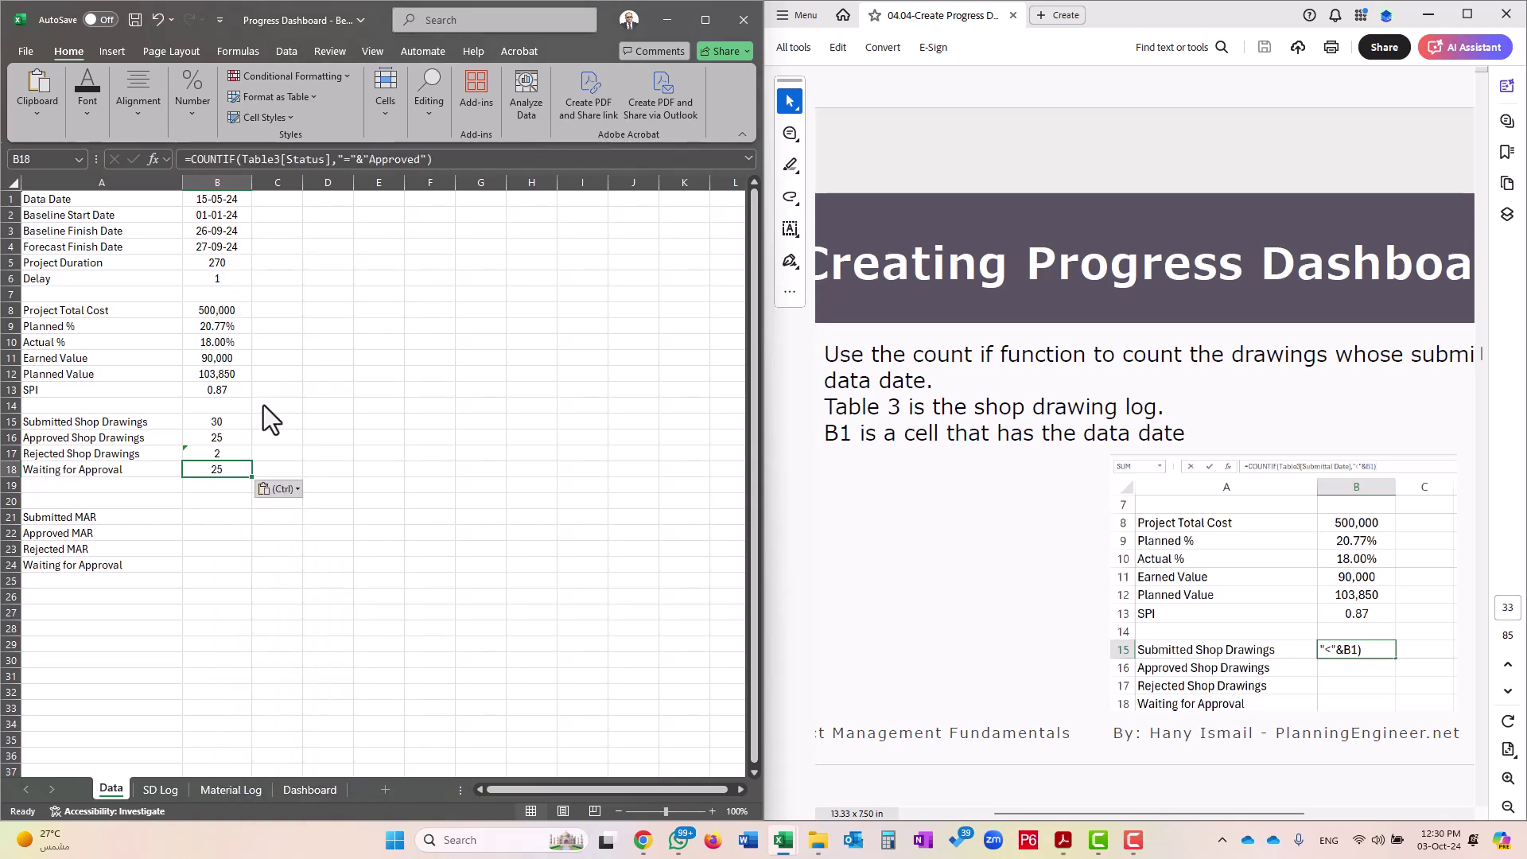
pyautogui.click(310, 790)
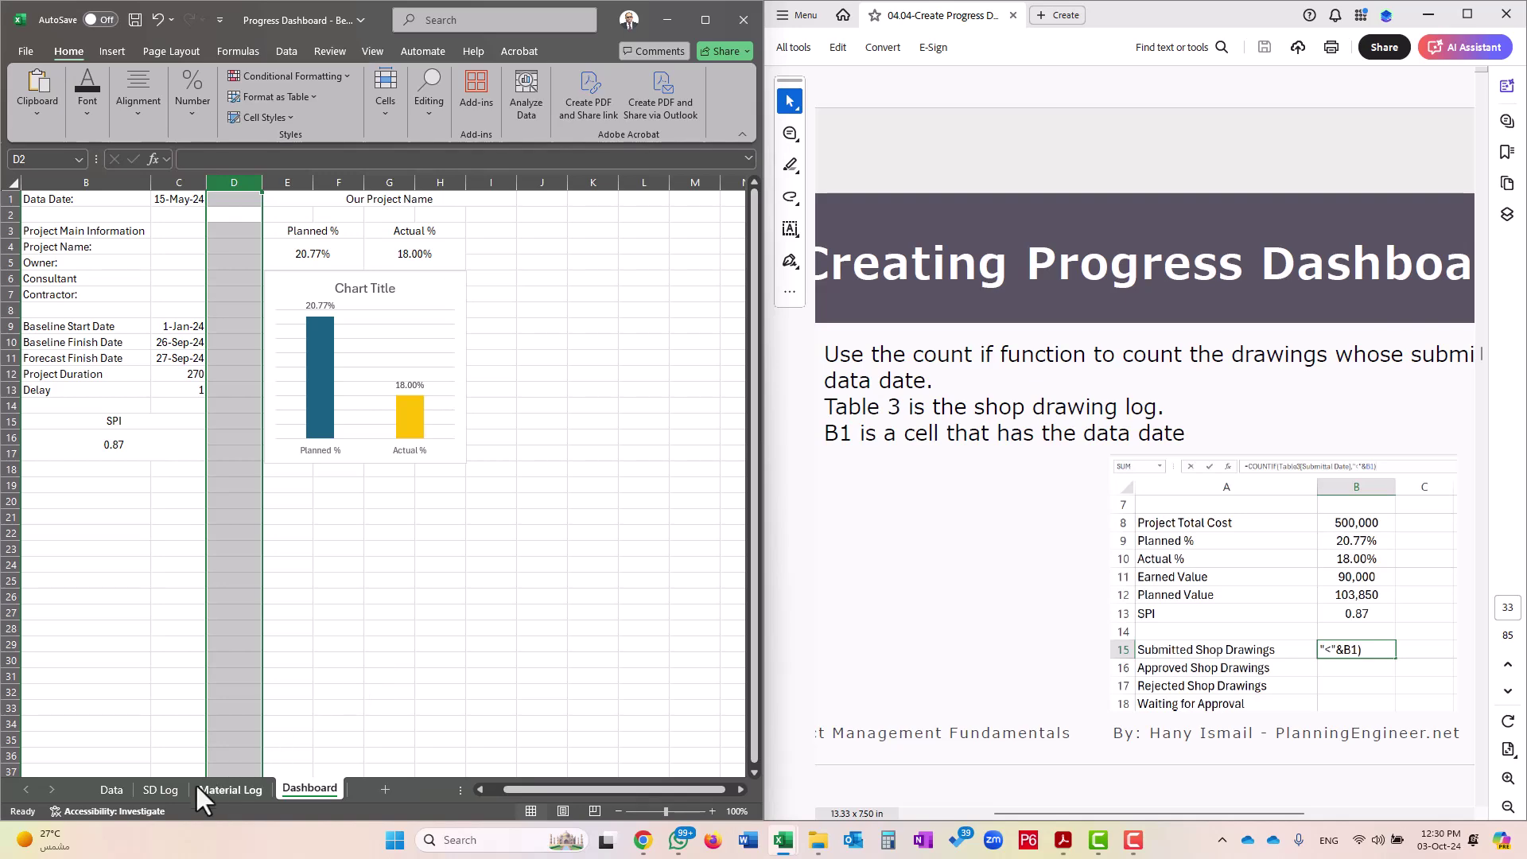
pyautogui.click(161, 790)
pyautogui.doubleClick(669, 604)
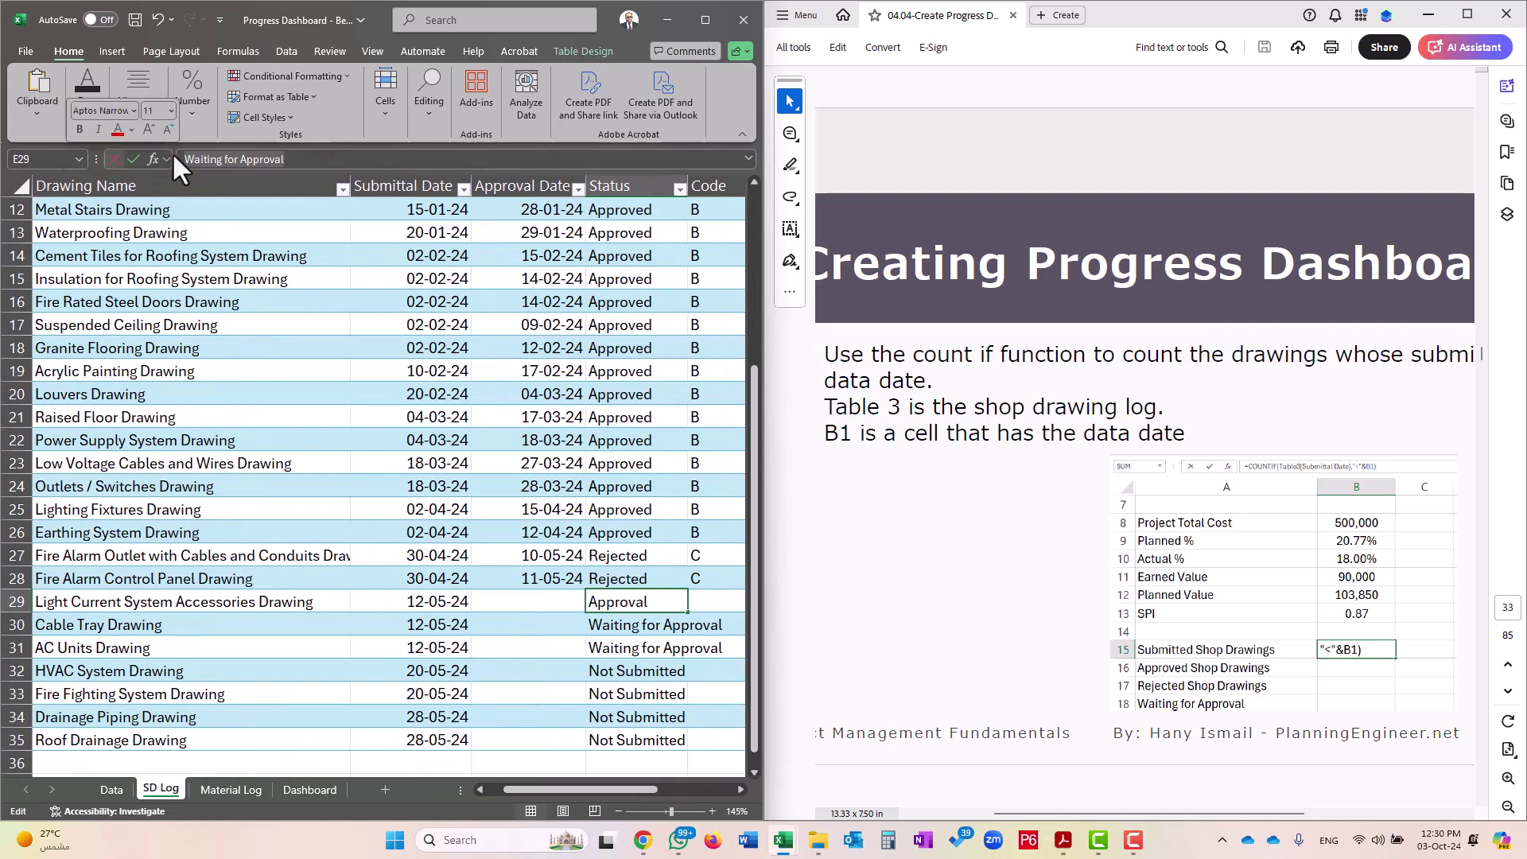
pyautogui.rightClick(231, 159)
pyautogui.click(272, 198)
pyautogui.press('Escape')
pyautogui.click(111, 790)
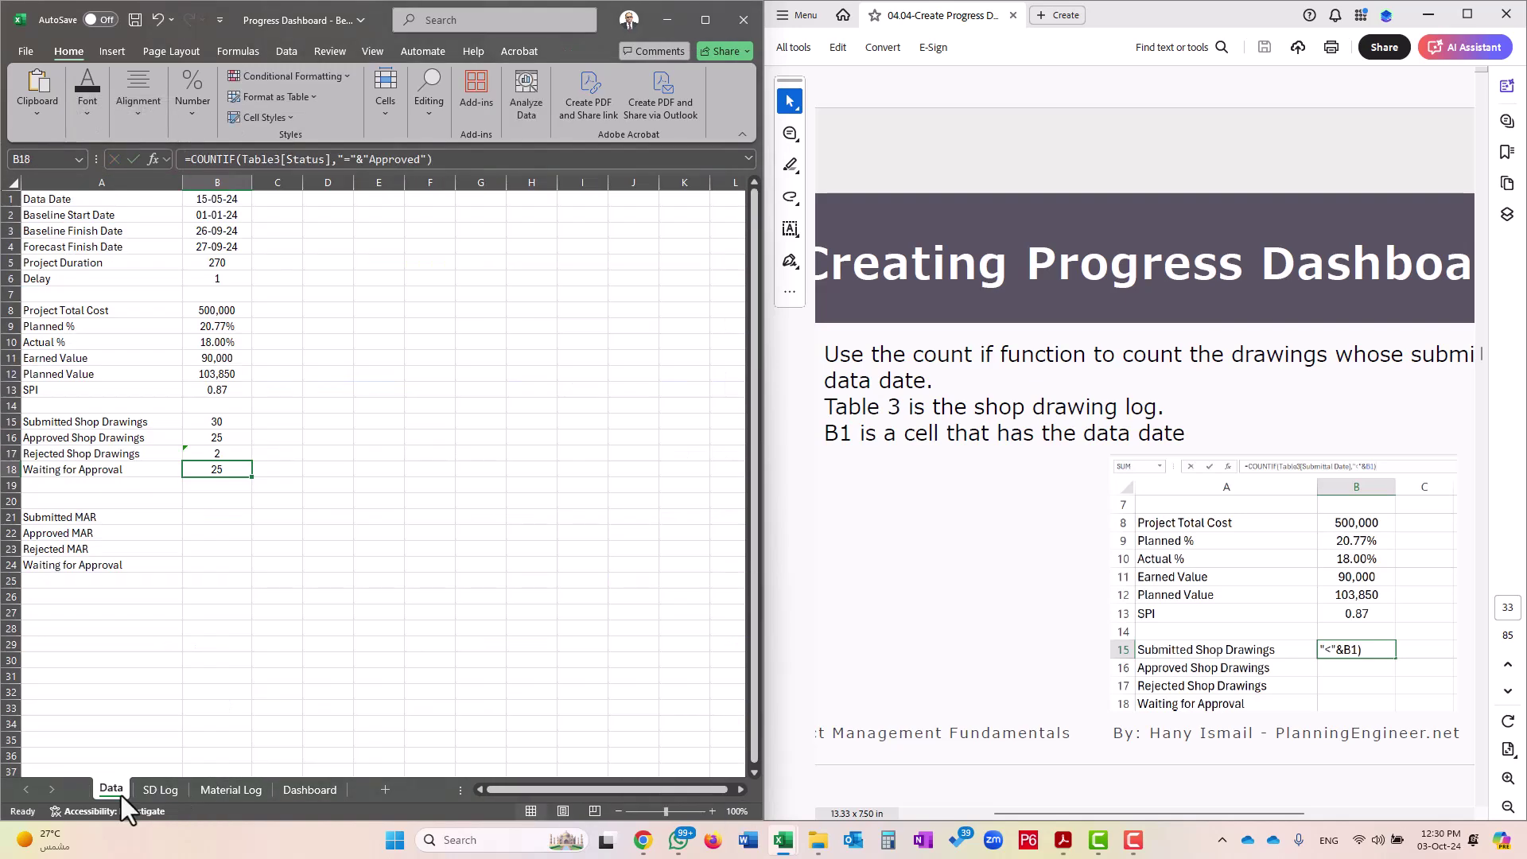
# Change the B18 formula to =COUNTIF(Table3[Status],"="&"Waiting for Approval"), commit it, and check the formula
pyautogui.moveTo(422, 159); pyautogui.dragTo(371, 156)
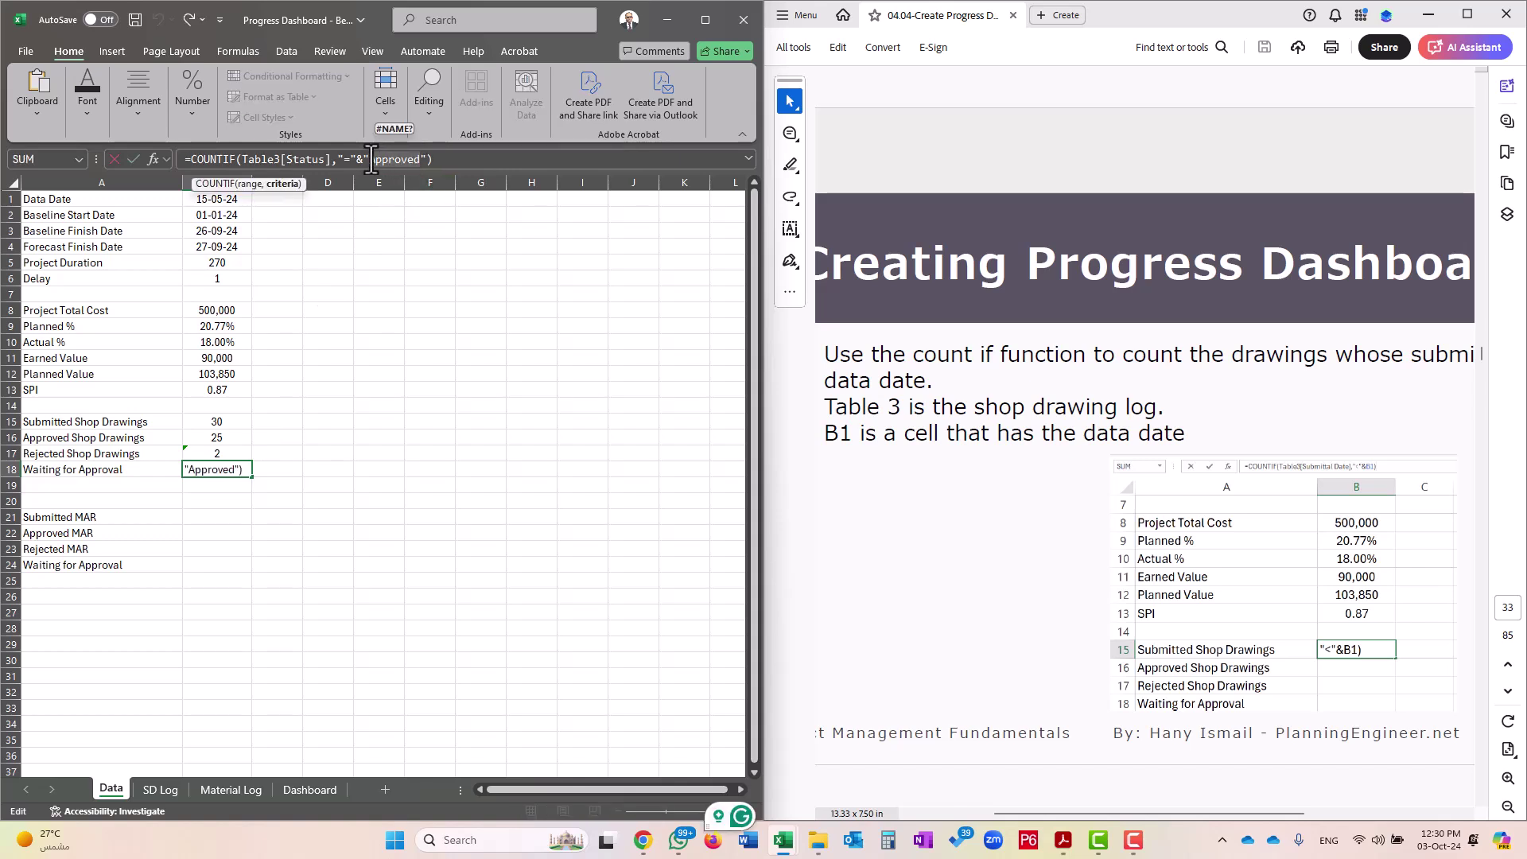
pyautogui.write('Waiting for Approval')
pyautogui.press('Return')
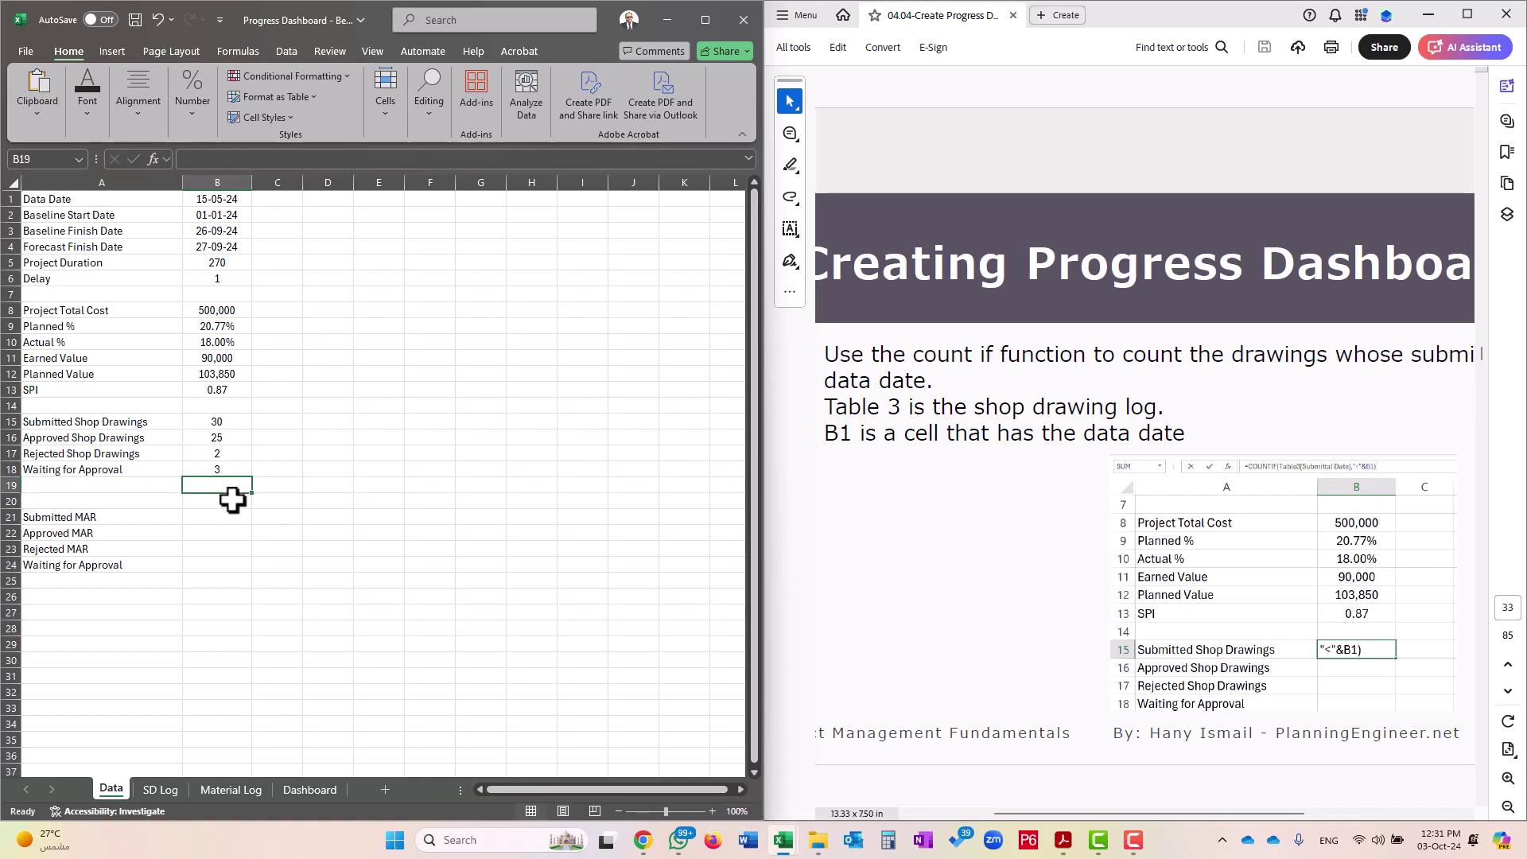
pyautogui.doubleClick(219, 472)
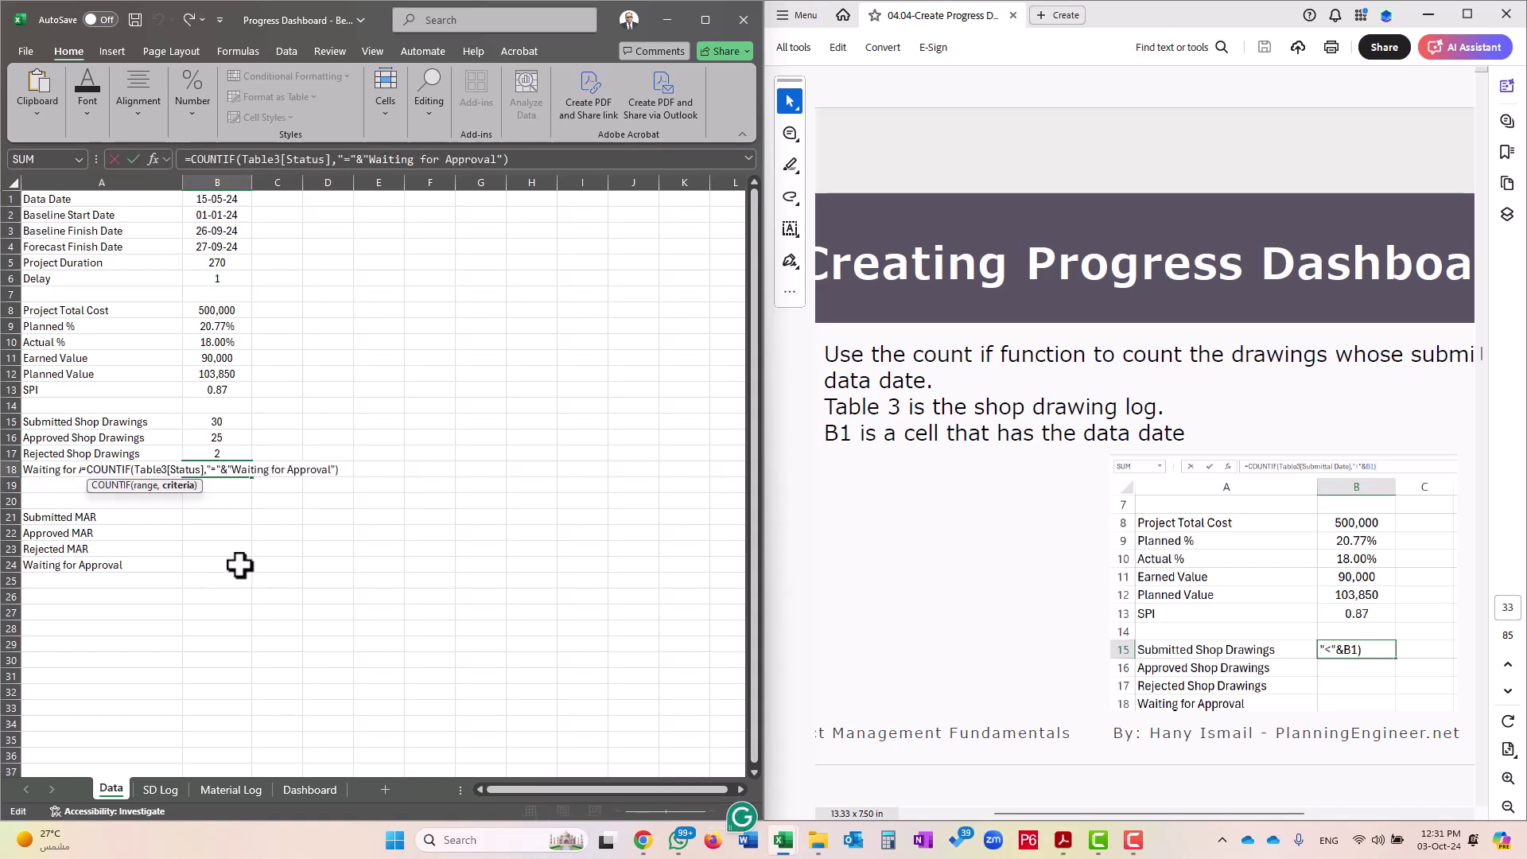
pyautogui.press('Return')
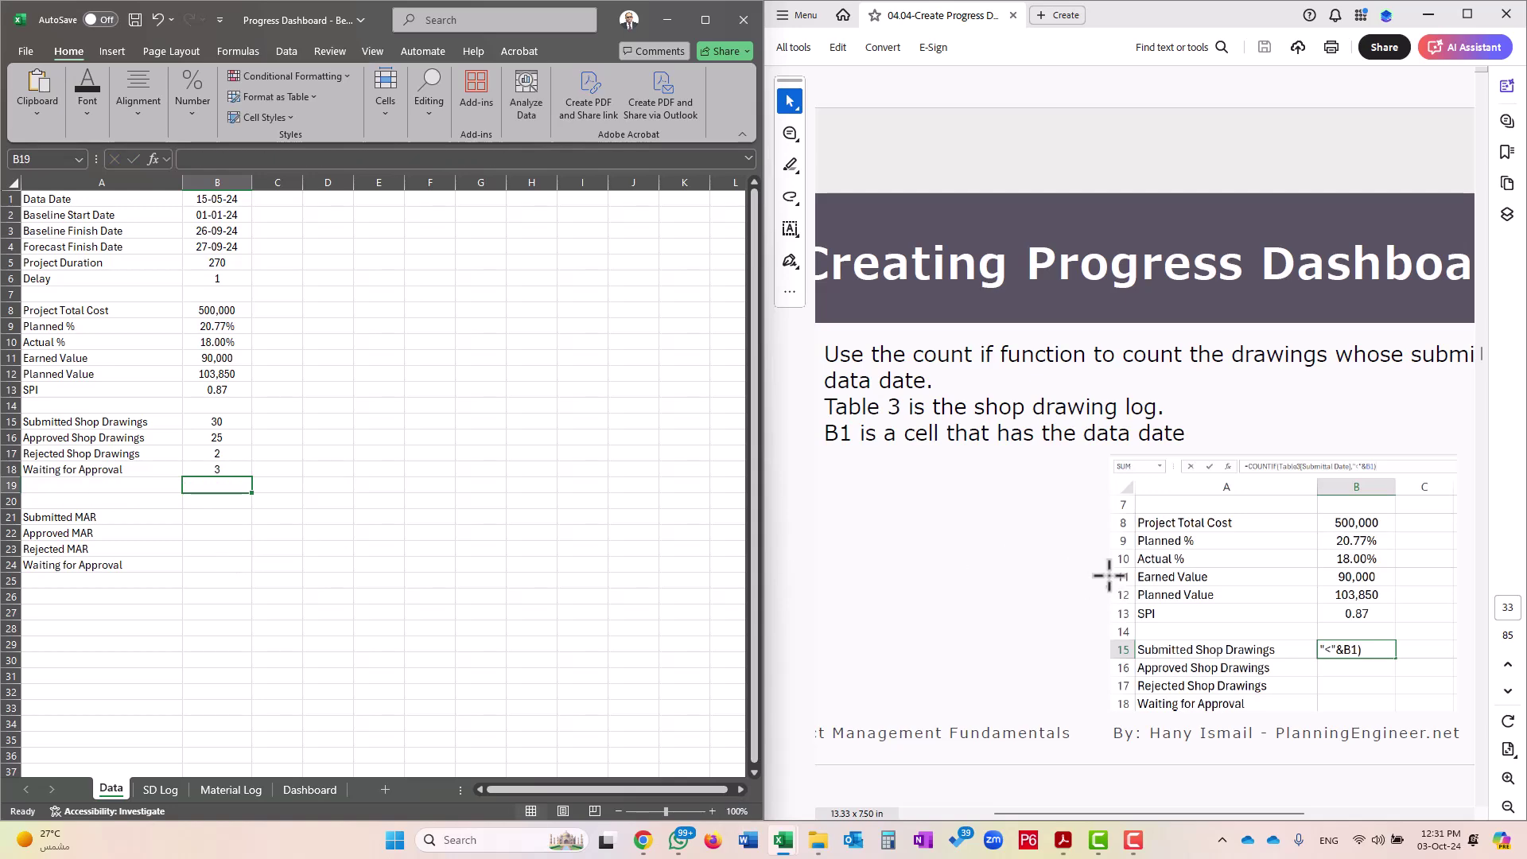
# Switch to the PDF guide in Acrobat and advance to page 37 about drawing the pie charts with percentages
pyautogui.click(1014, 552)
pyautogui.scroll(-1, 1282, 550)
pyautogui.scroll(-2, 1282, 550)
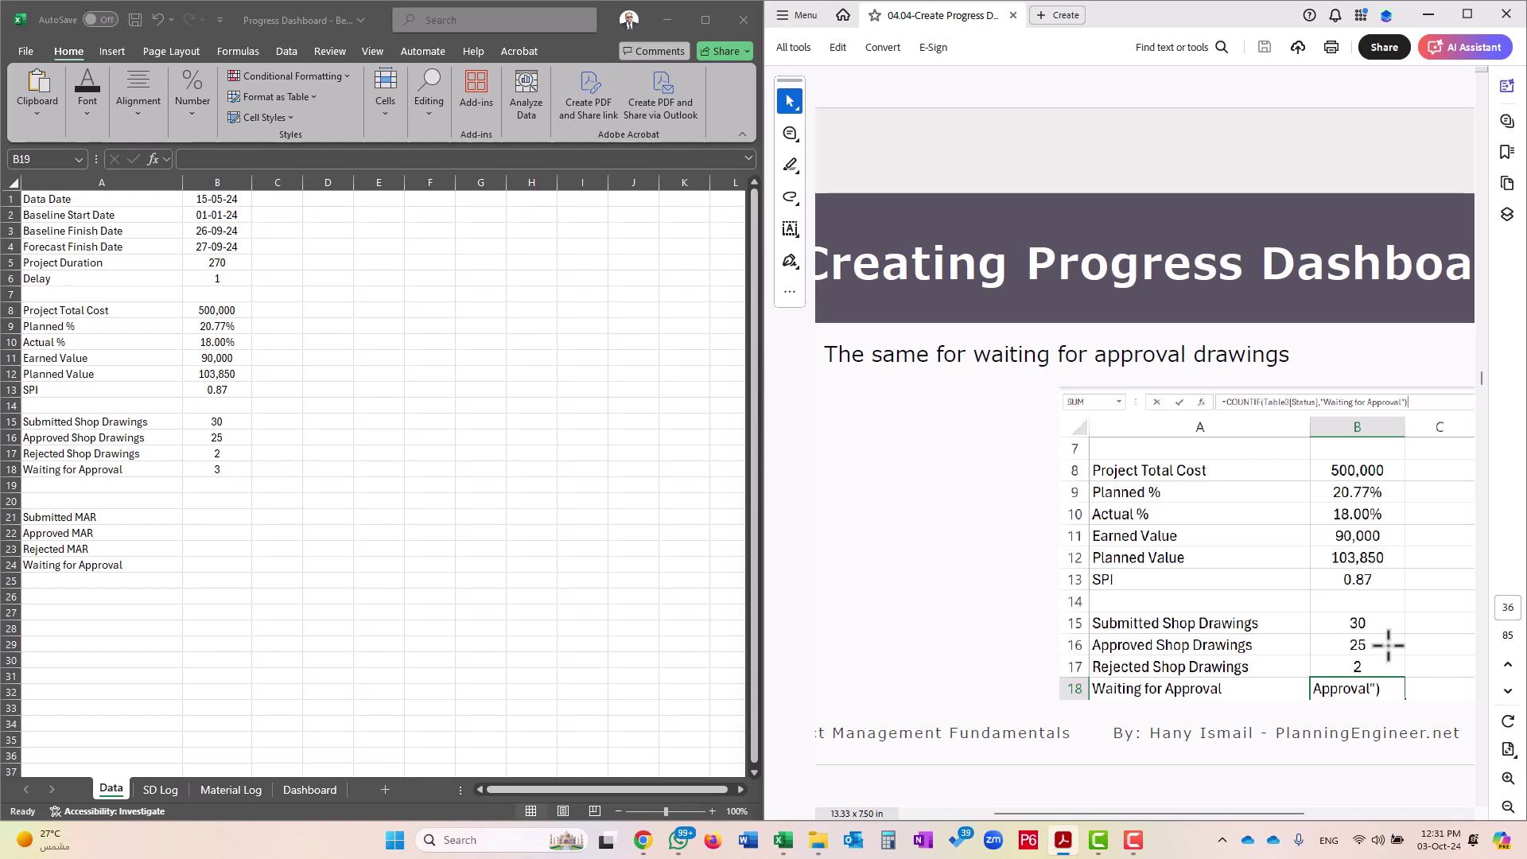
pyautogui.scroll(-1, 1389, 654)
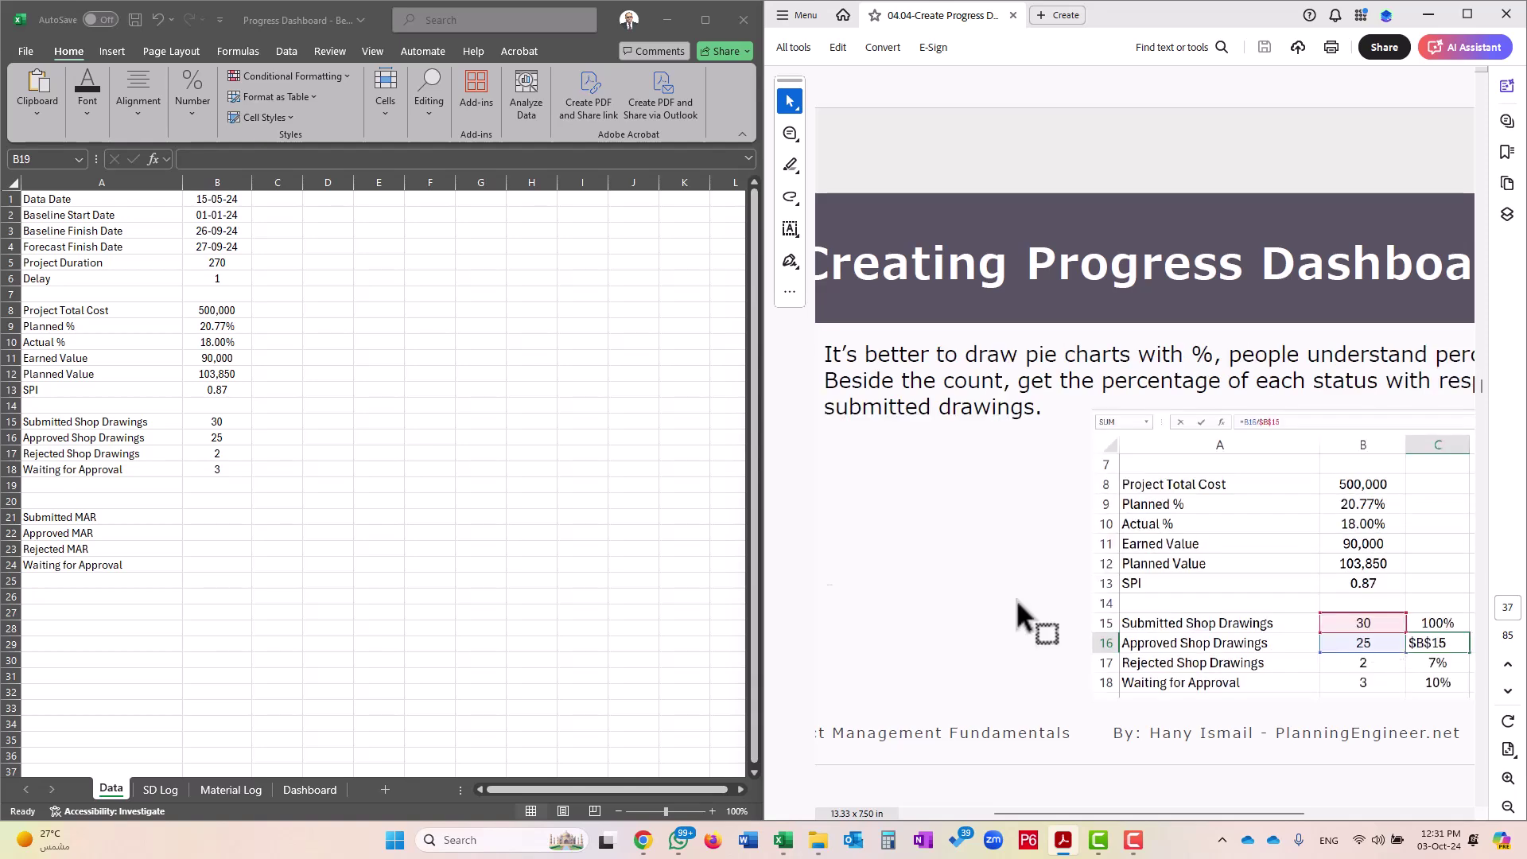
# Back in Excel, calculate the approved drawings percentage in C16 with =B16/$B$15
pyautogui.click(270, 424)
pyautogui.click(277, 422)
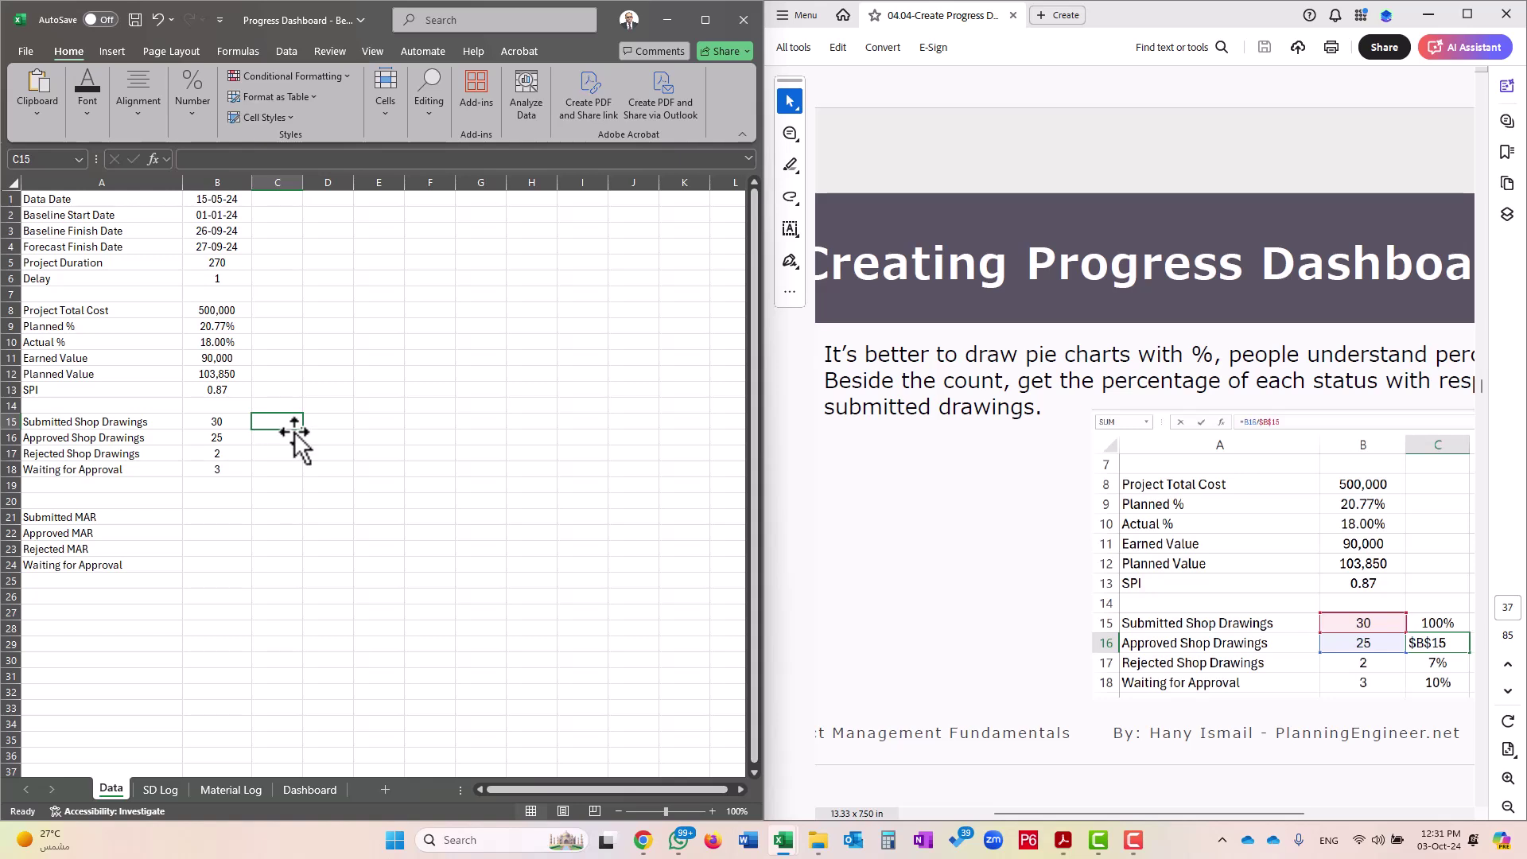
pyautogui.press('Down')
pyautogui.write('=')
pyautogui.press('Left')
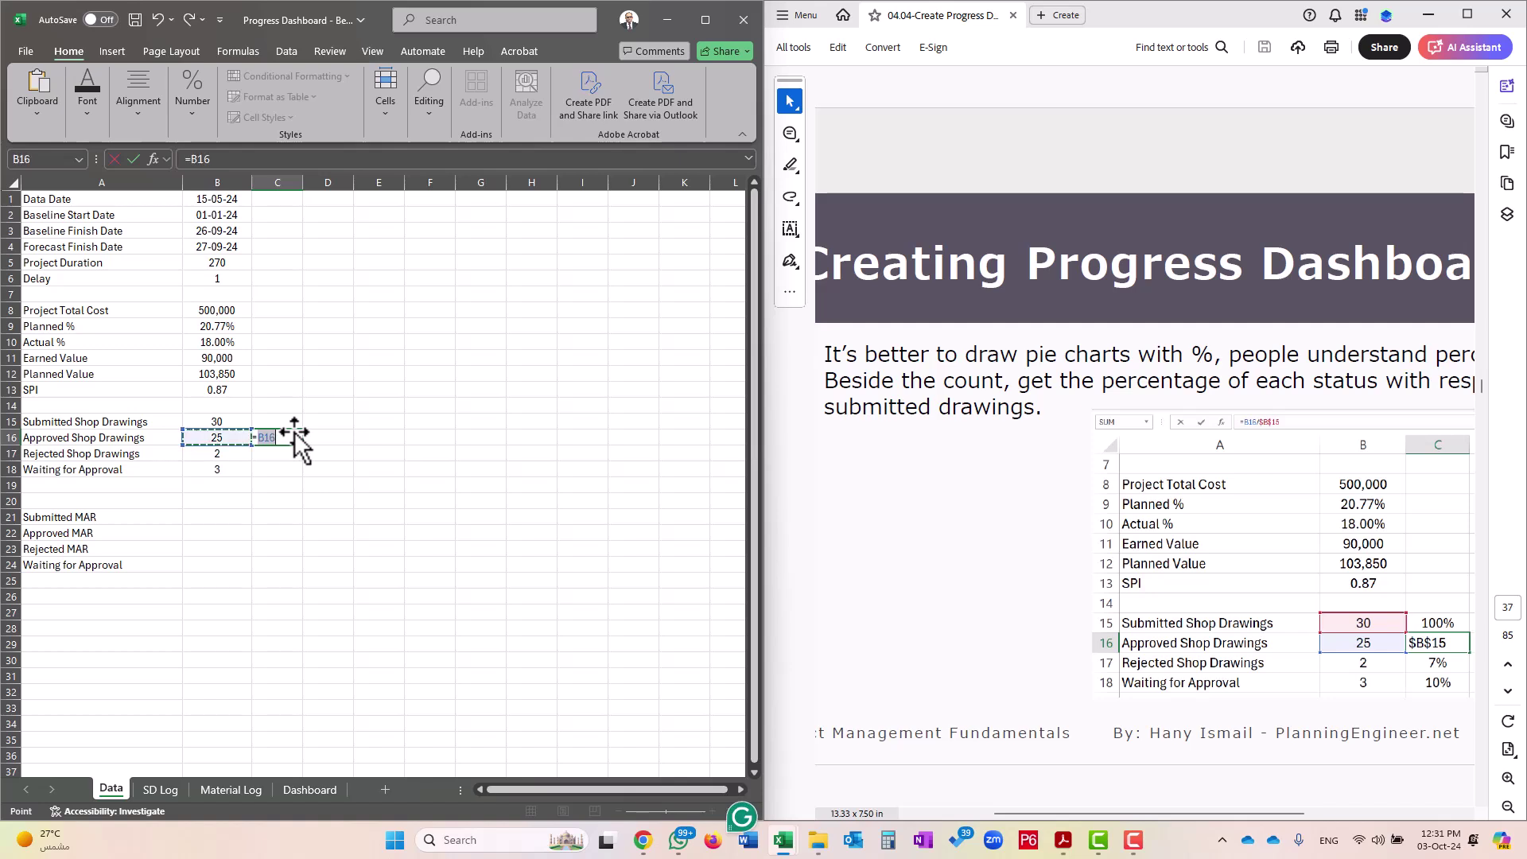
pyautogui.write('/')
pyautogui.press('Left')
pyautogui.press('Up')
pyautogui.press('F4')
pyautogui.press('Return')
# Calculate the rejected drawings percentage in C17 by dividing B17 by the absolute reference $B$15
pyautogui.press('Left')
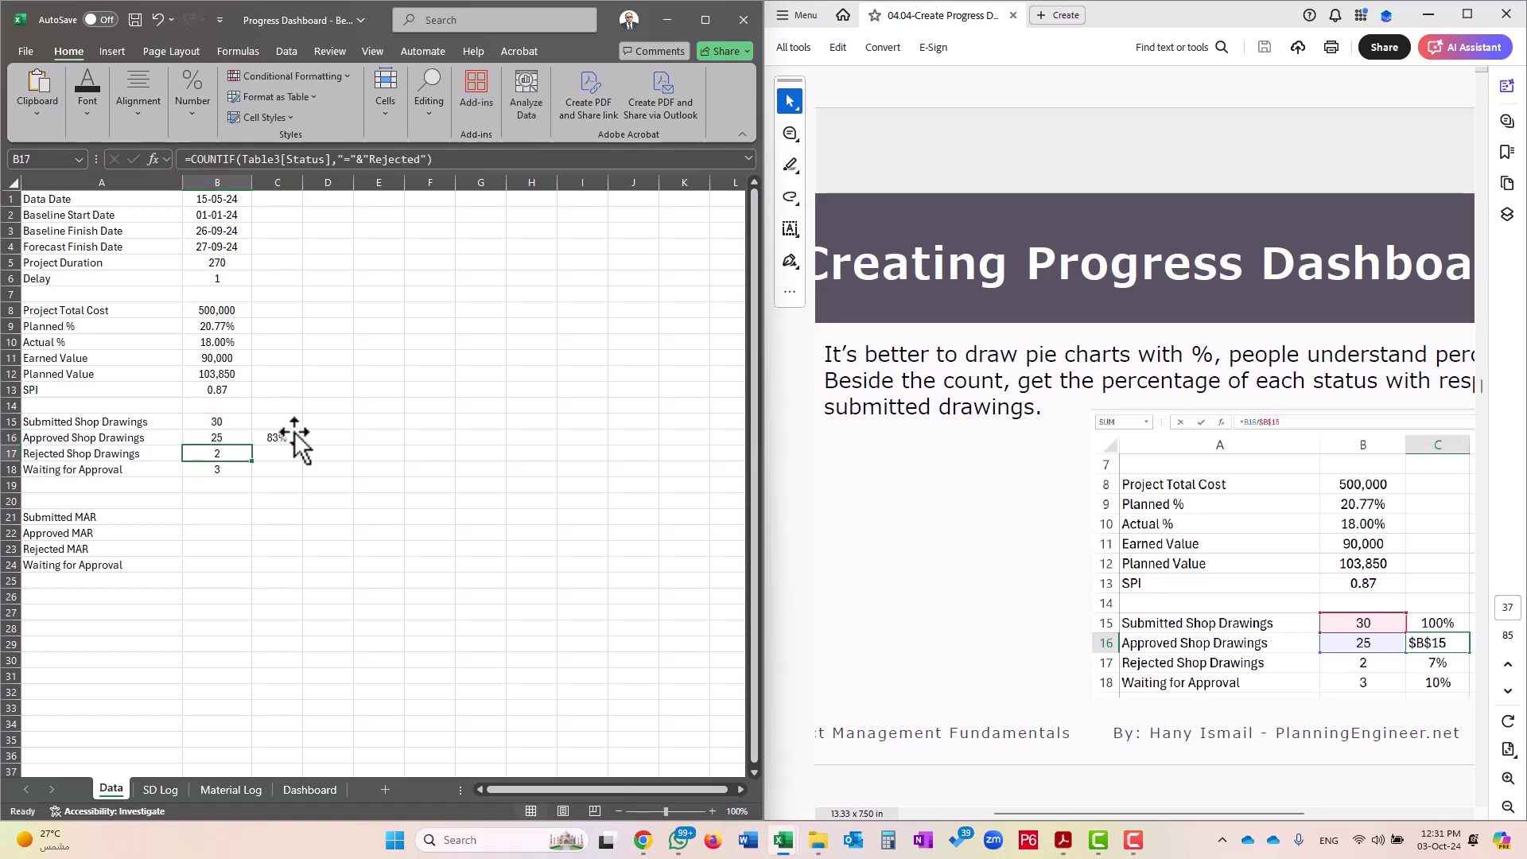
pyautogui.press('Right')
pyautogui.write('=')
pyautogui.press('Left')
pyautogui.write('/')
pyautogui.press('Up')
pyautogui.press('Up')
pyautogui.press('F4')
pyautogui.press('Return')
# Calculate the waiting-for-approval percentage in C18 by dividing B18 by the absolute reference $B$15, then check C16:C18
pyautogui.write('=')
pyautogui.press('Left')
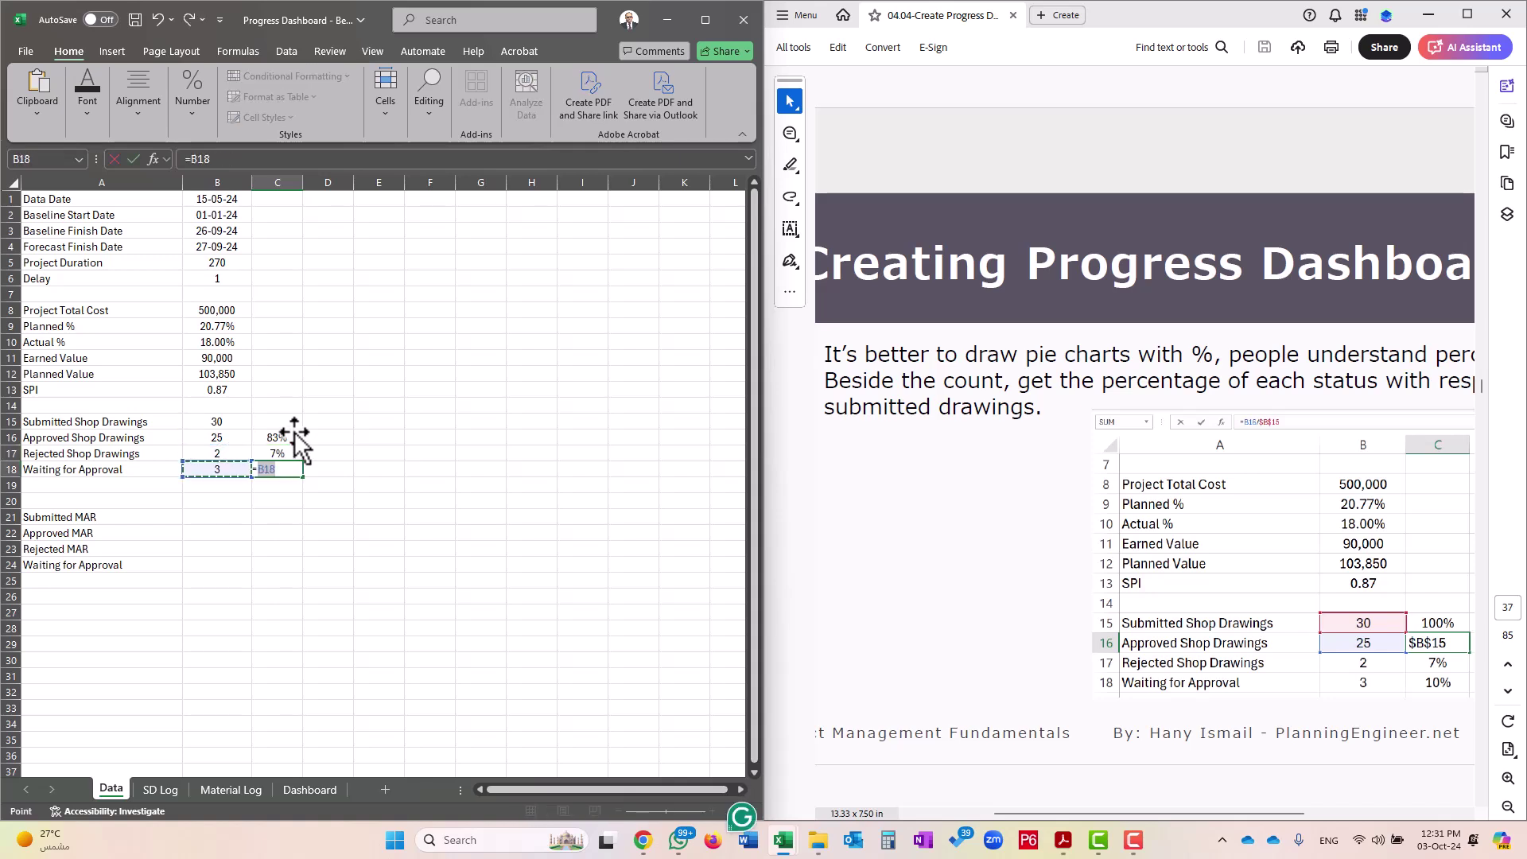
pyautogui.write('/')
pyautogui.press('Up')
pyautogui.press('Up')
pyautogui.press('Up')
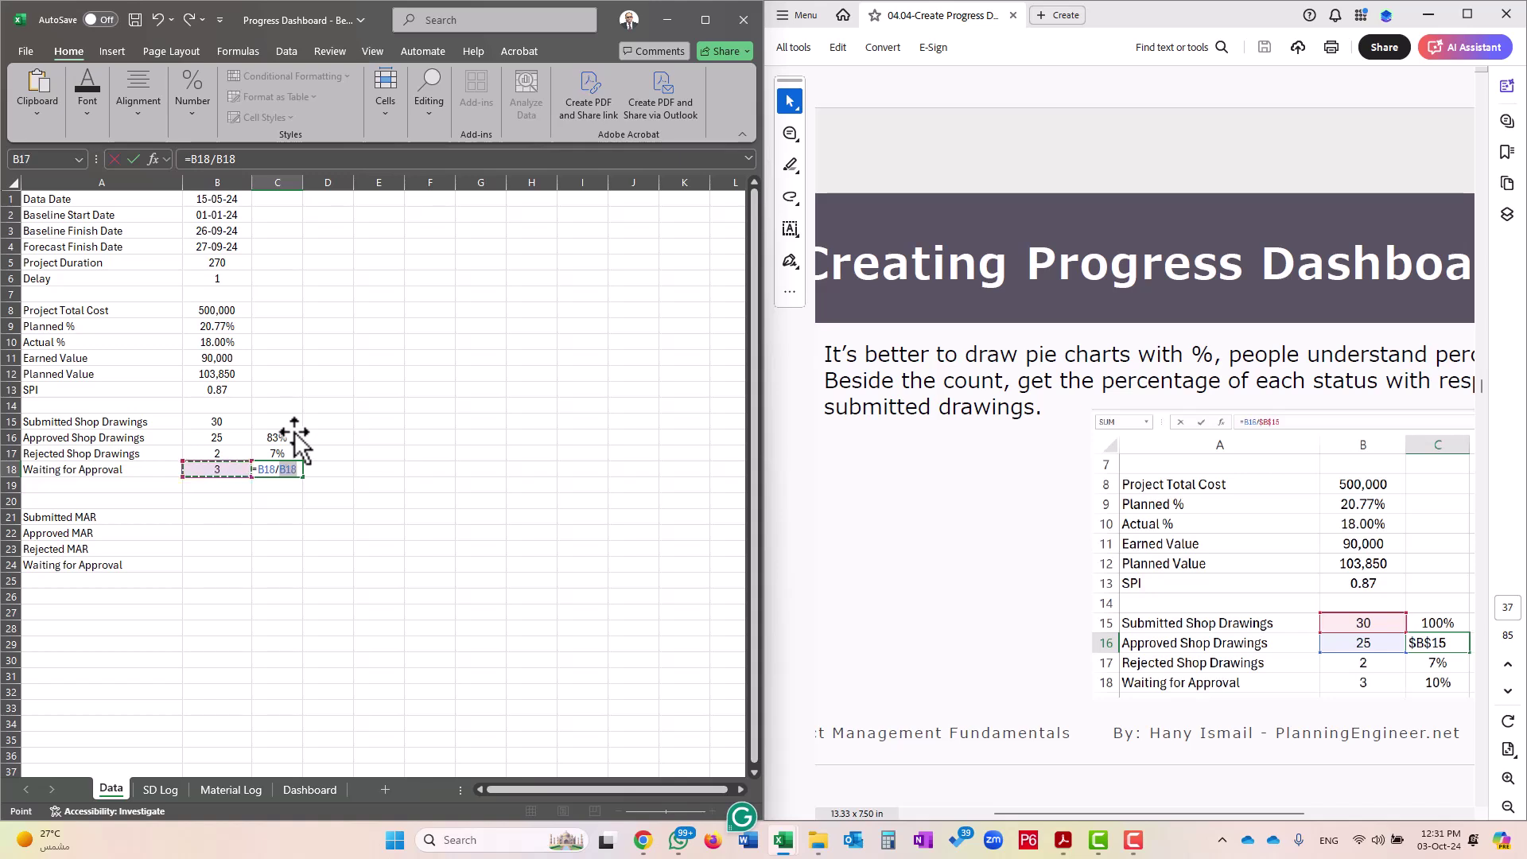
pyautogui.press('F4')
pyautogui.press('Return')
pyautogui.moveTo(290, 438); pyautogui.dragTo(288, 469)
pyautogui.click(423, 533)
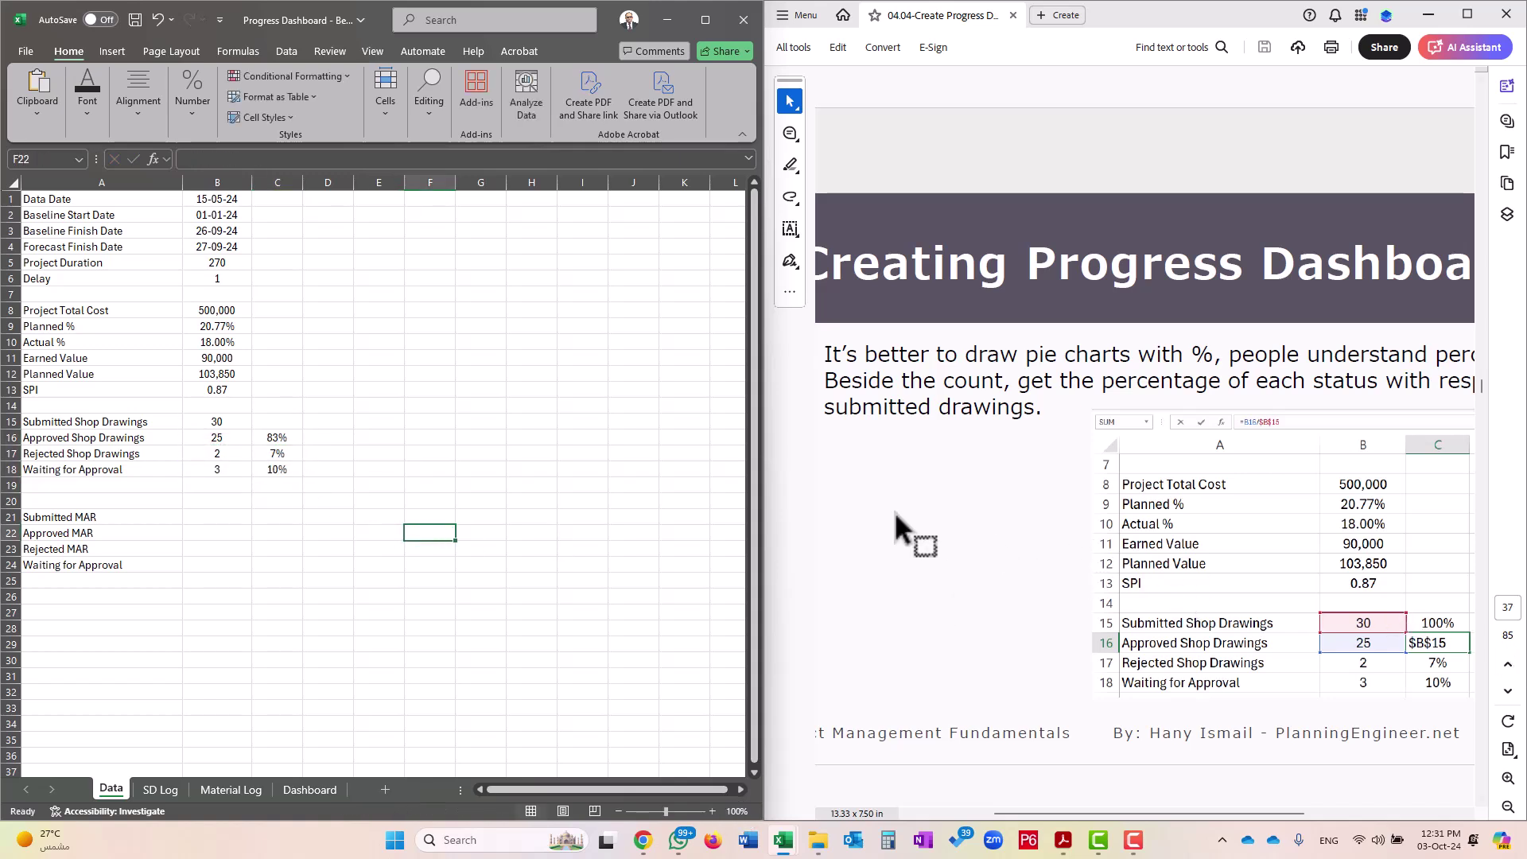
# Switch to the PDF guide in Acrobat and advance to pages 40 and 41 on the Procurement Log counts
pyautogui.click(981, 522)
pyautogui.scroll(-3, 983, 521)
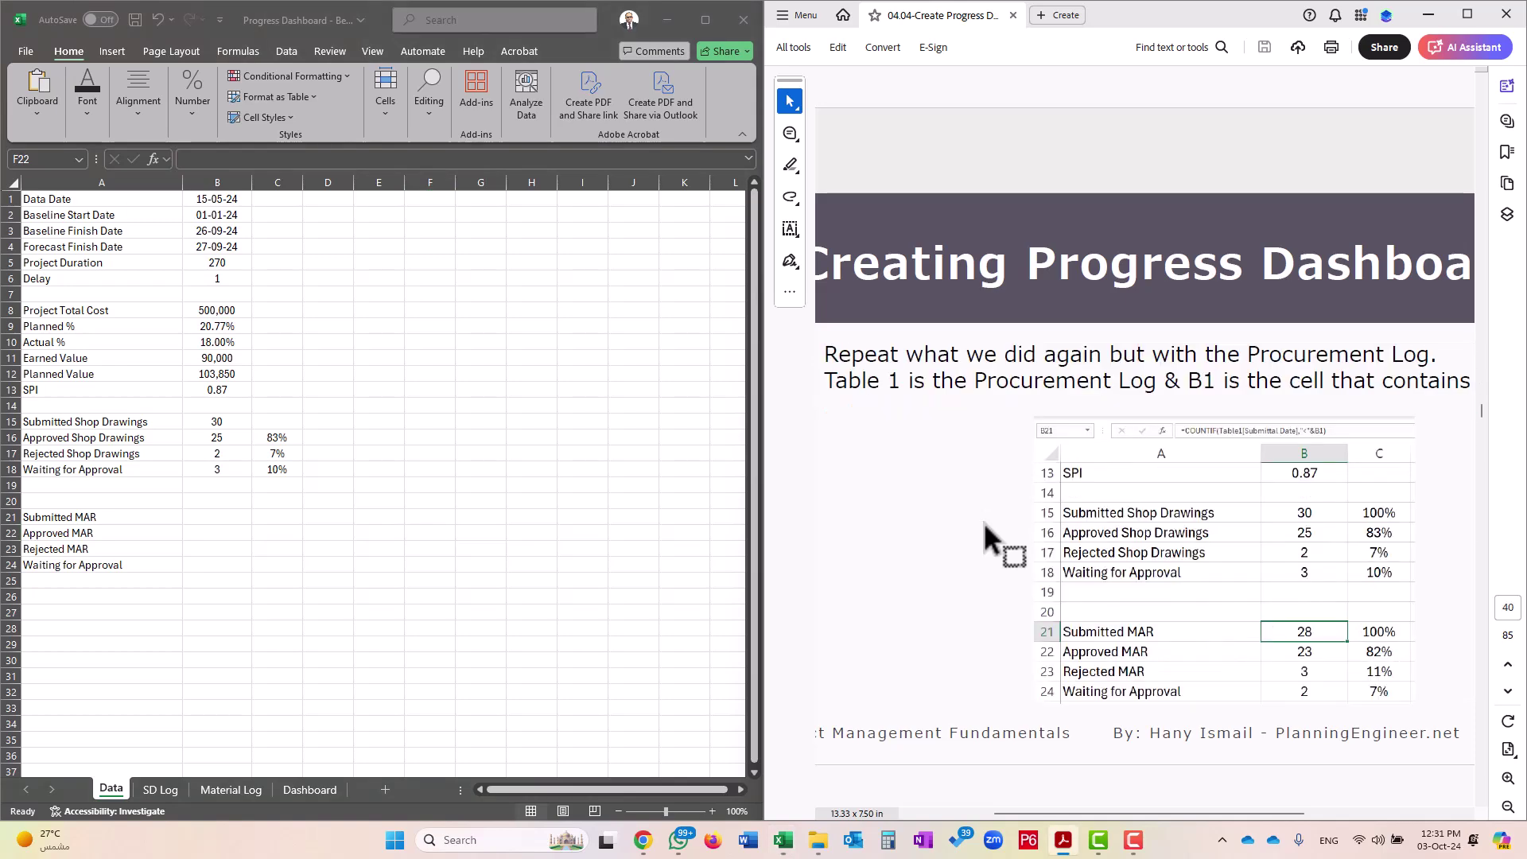
pyautogui.scroll(-1, 983, 522)
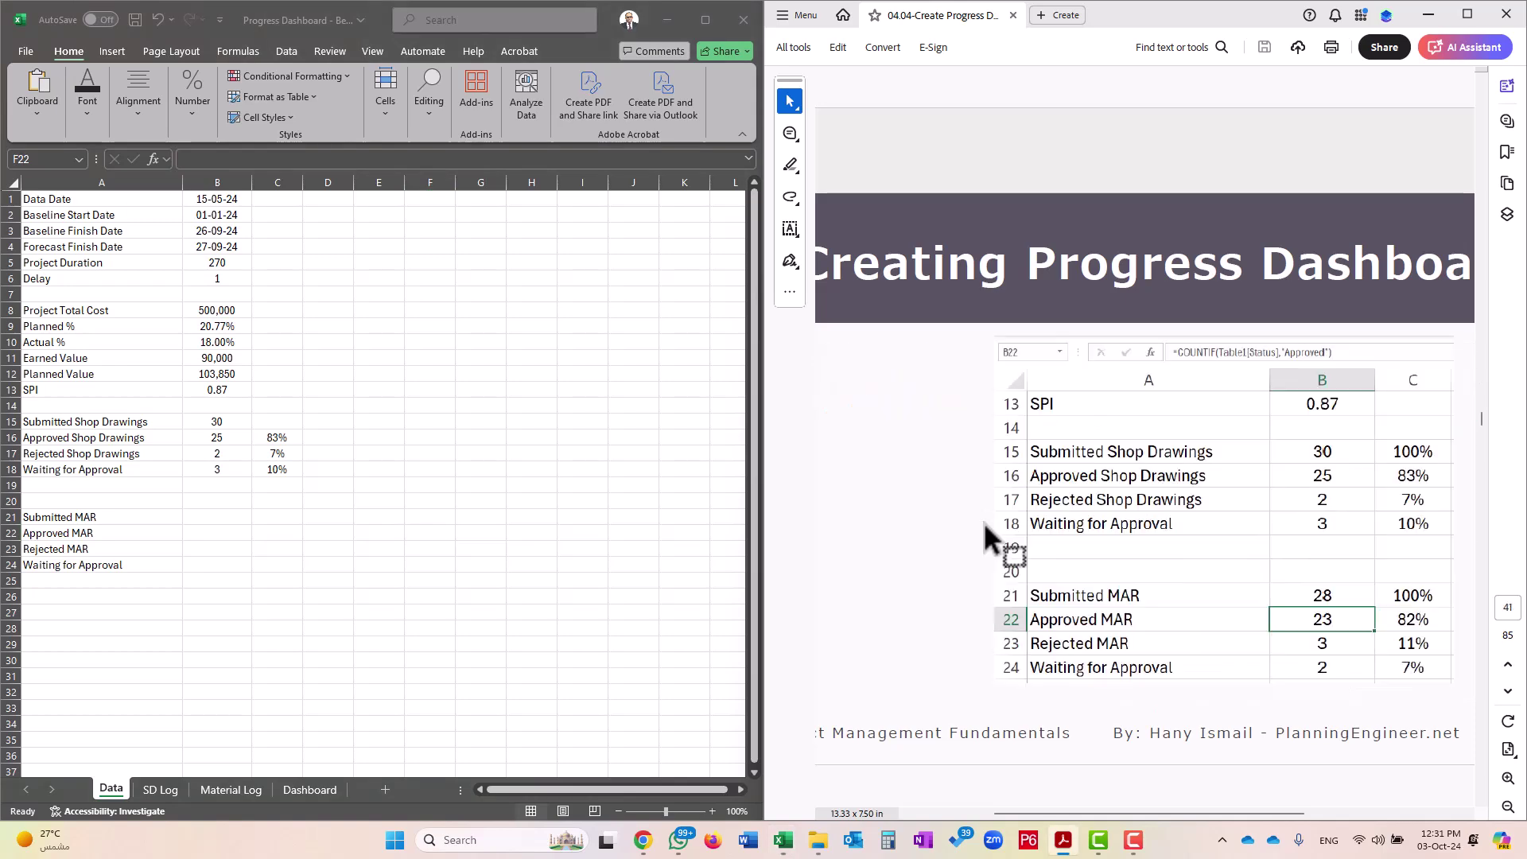
# Back in Excel, count the submitted MARs in B21 with =COUNTIF(Table1[Submittal Date],"<"&Data!B1), picking the dates from the Material Log sheet
pyautogui.click(211, 525)
pyautogui.click(215, 517)
pyautogui.write('=')
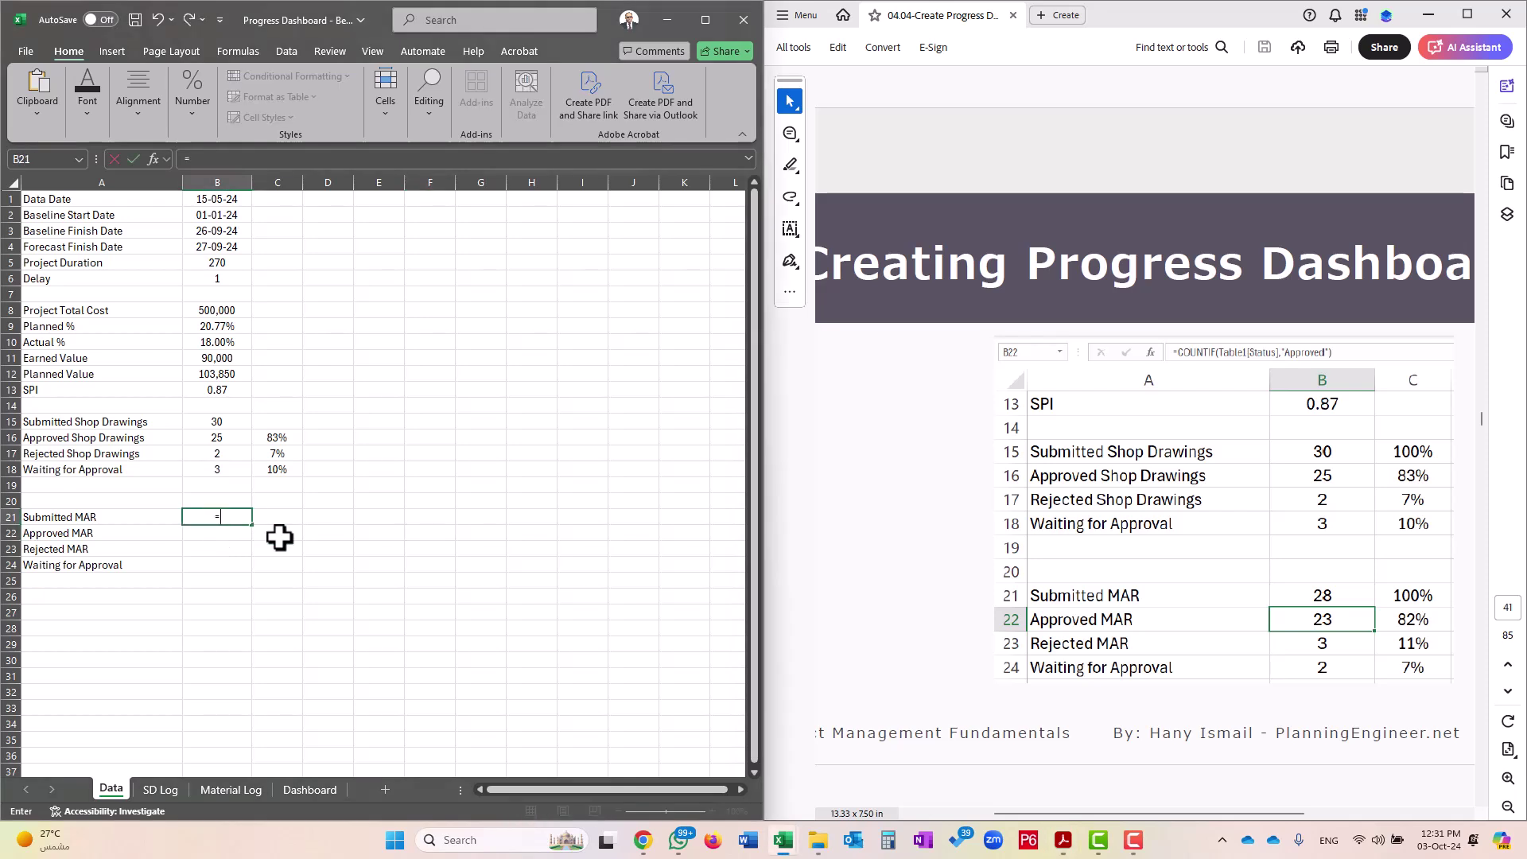
pyautogui.write('coun')
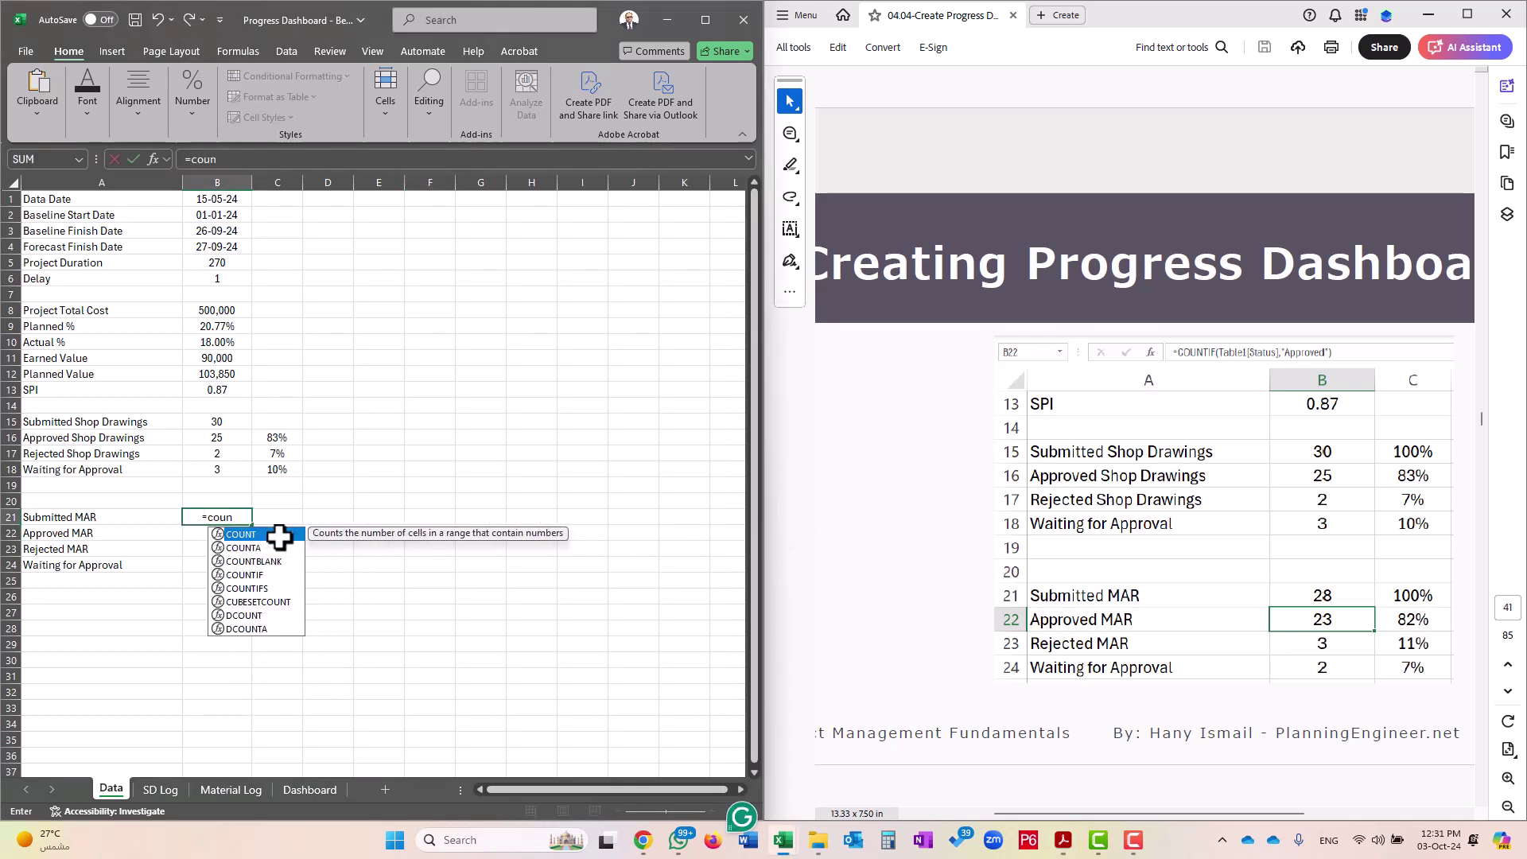
pyautogui.doubleClick(278, 575)
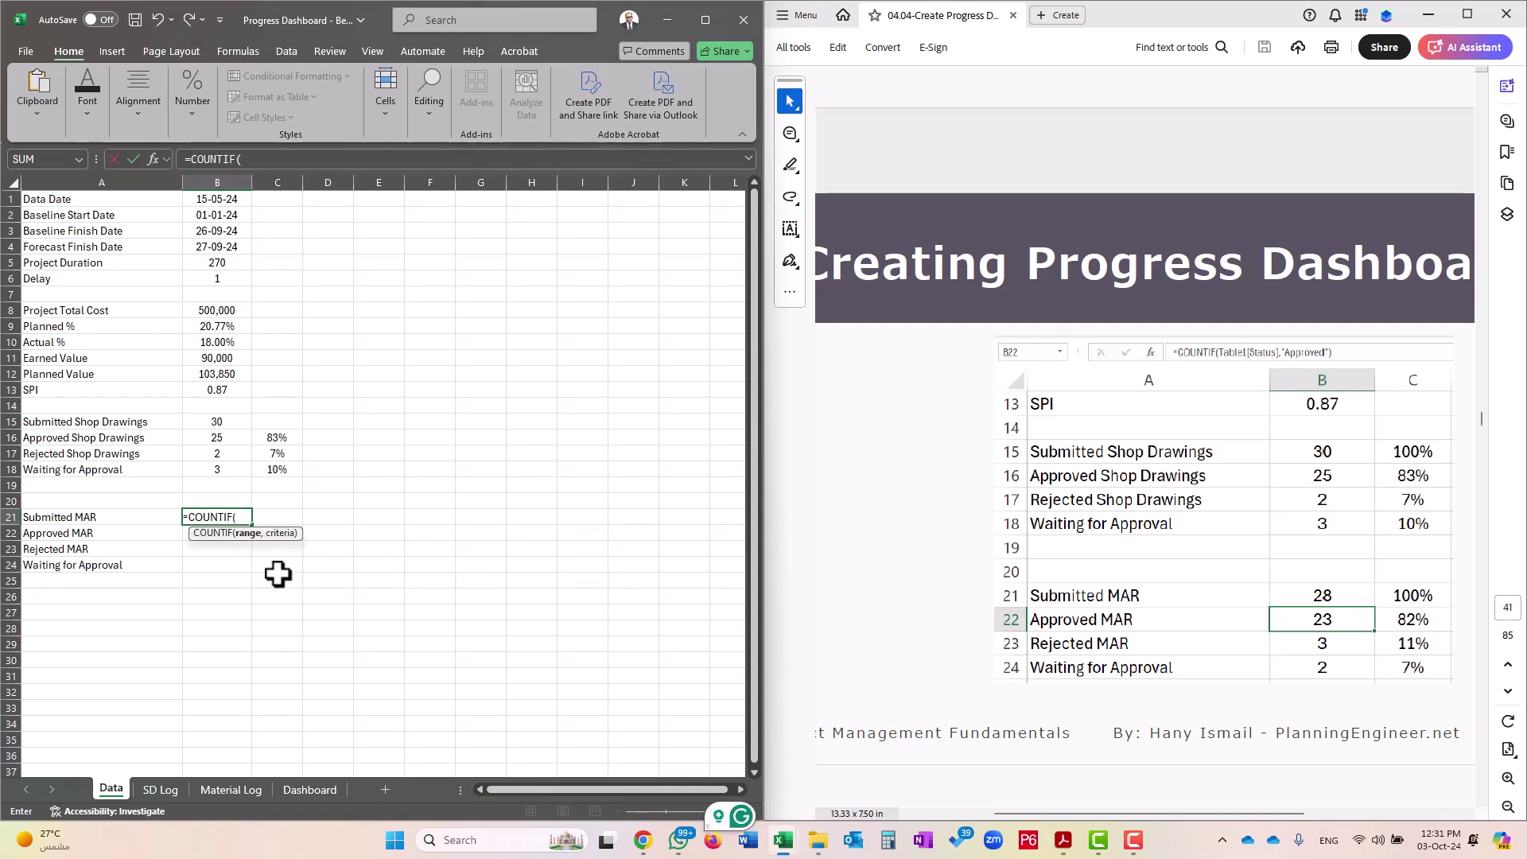
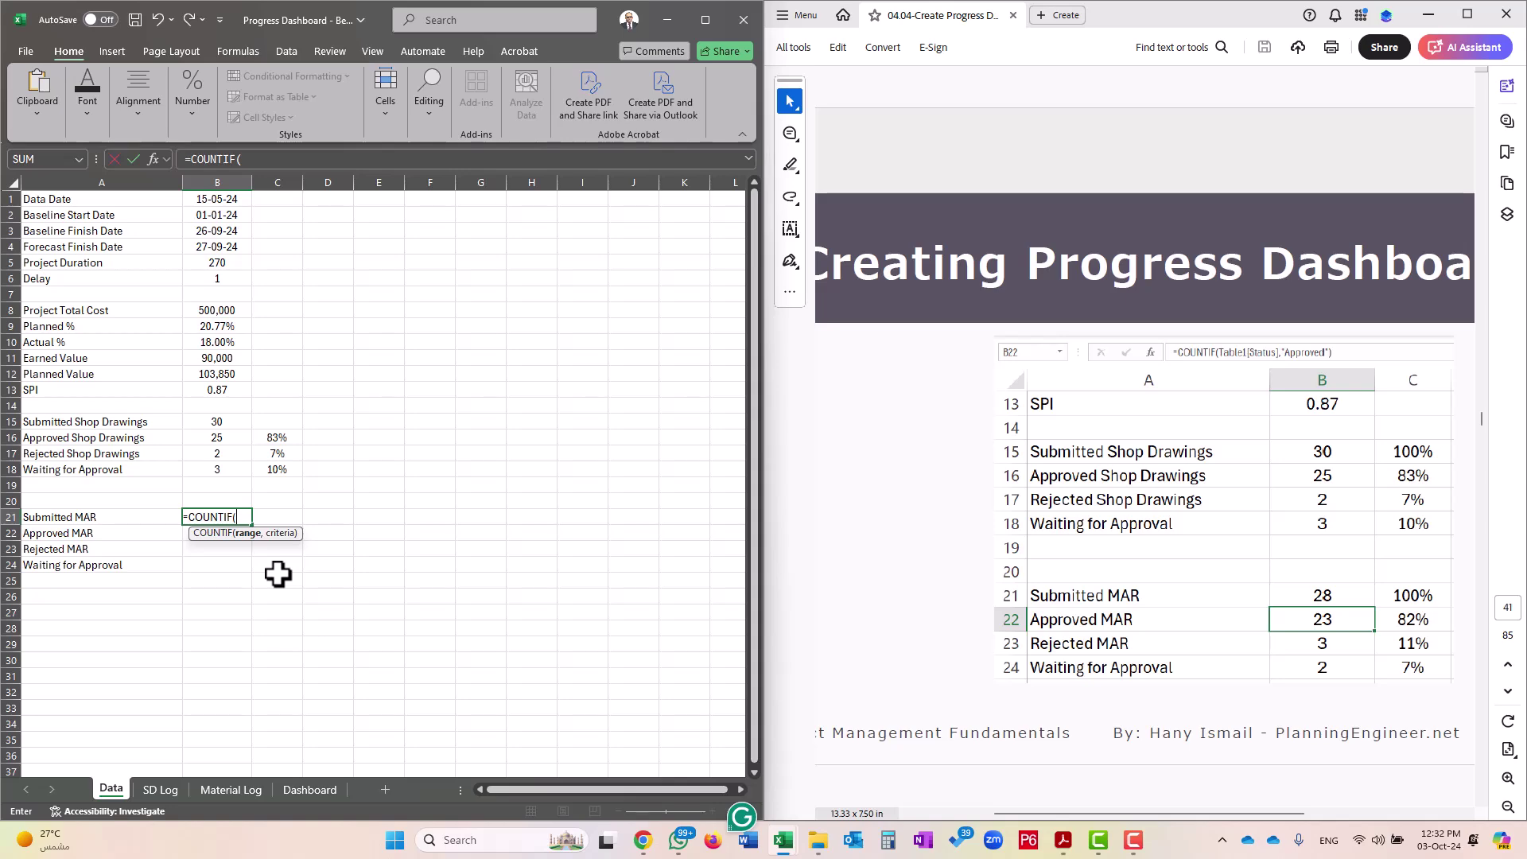
pyautogui.click(238, 788)
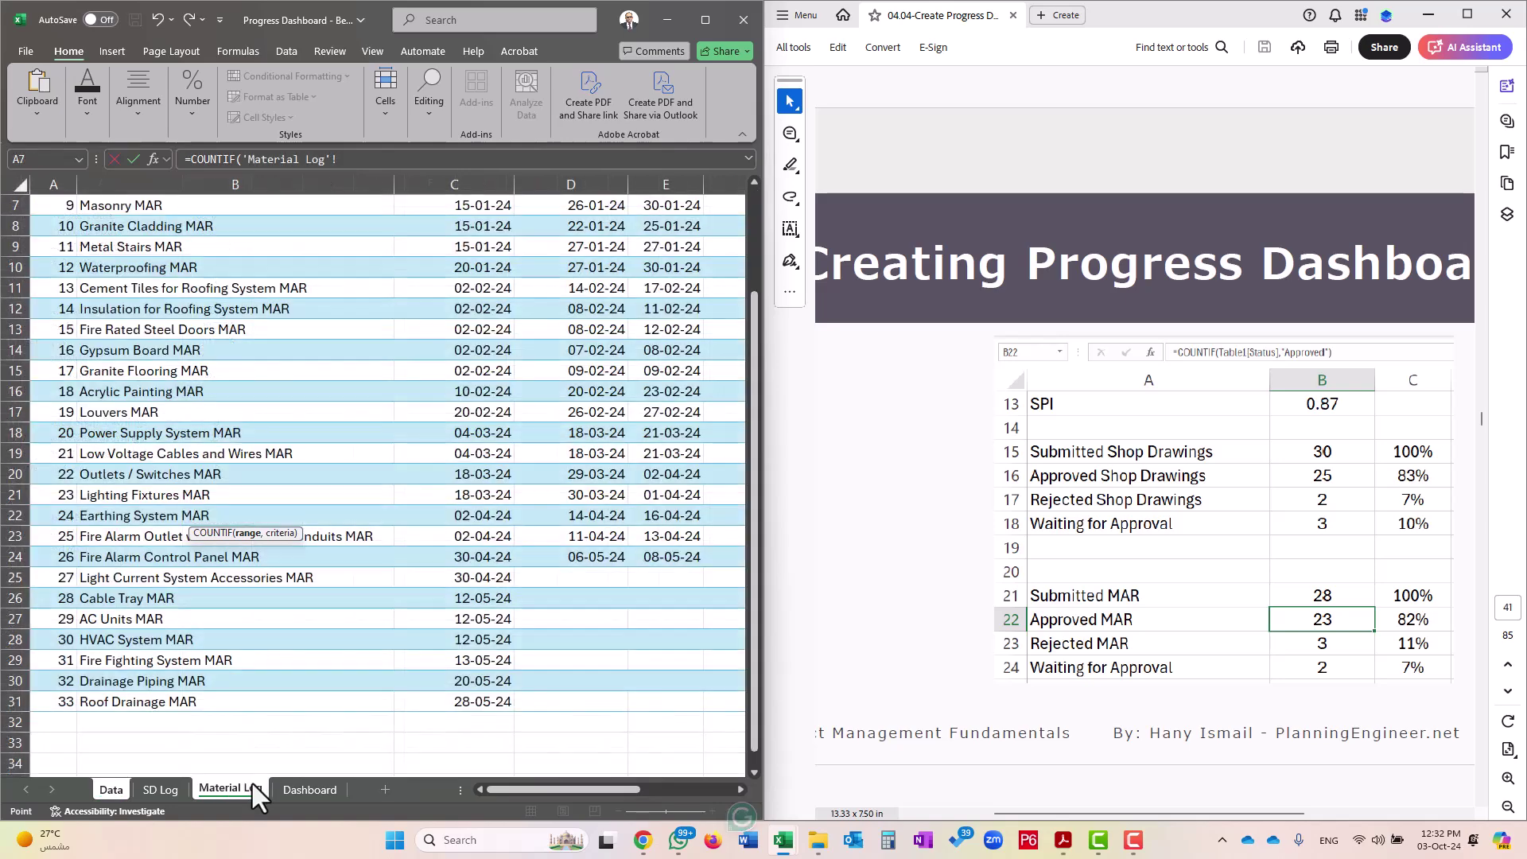
pyautogui.moveTo(487, 229); pyautogui.dragTo(477, 742)
pyautogui.click(447, 160)
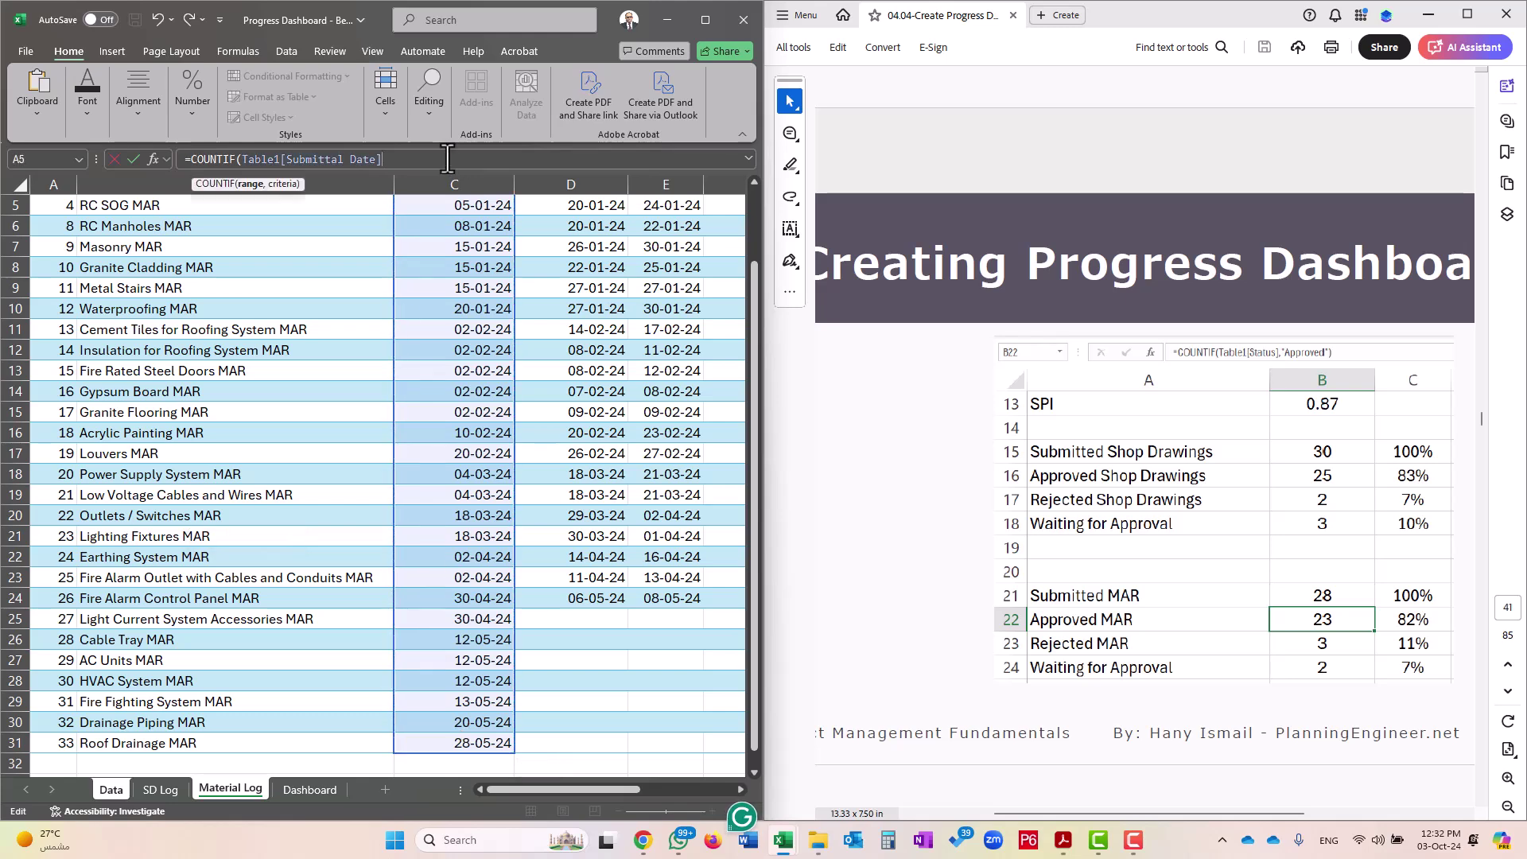
pyautogui.write(',"<"&')
pyautogui.click(110, 790)
pyautogui.click(215, 198)
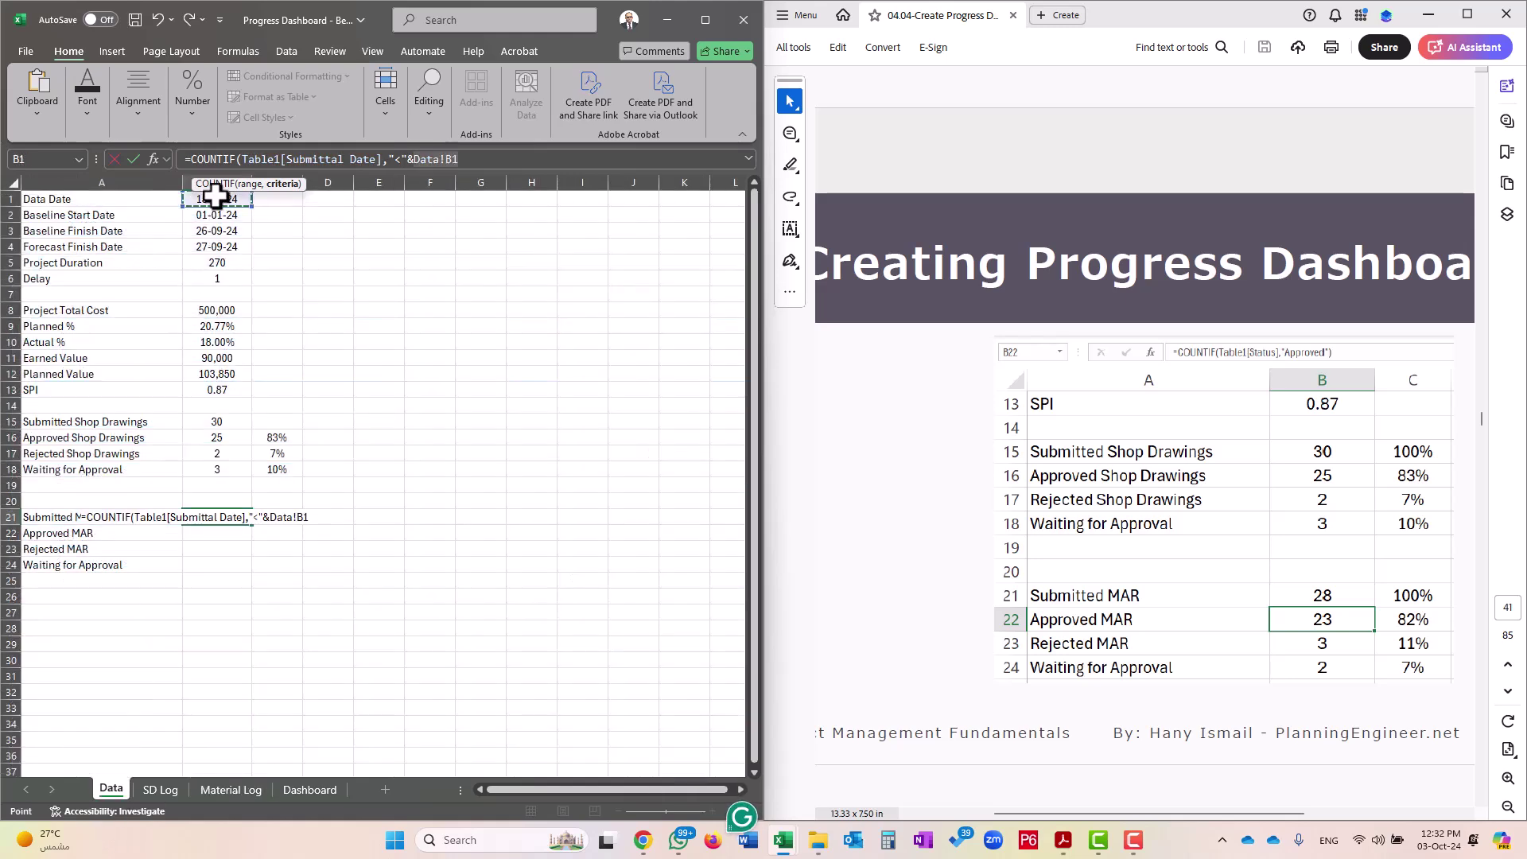
pyautogui.press('Return')
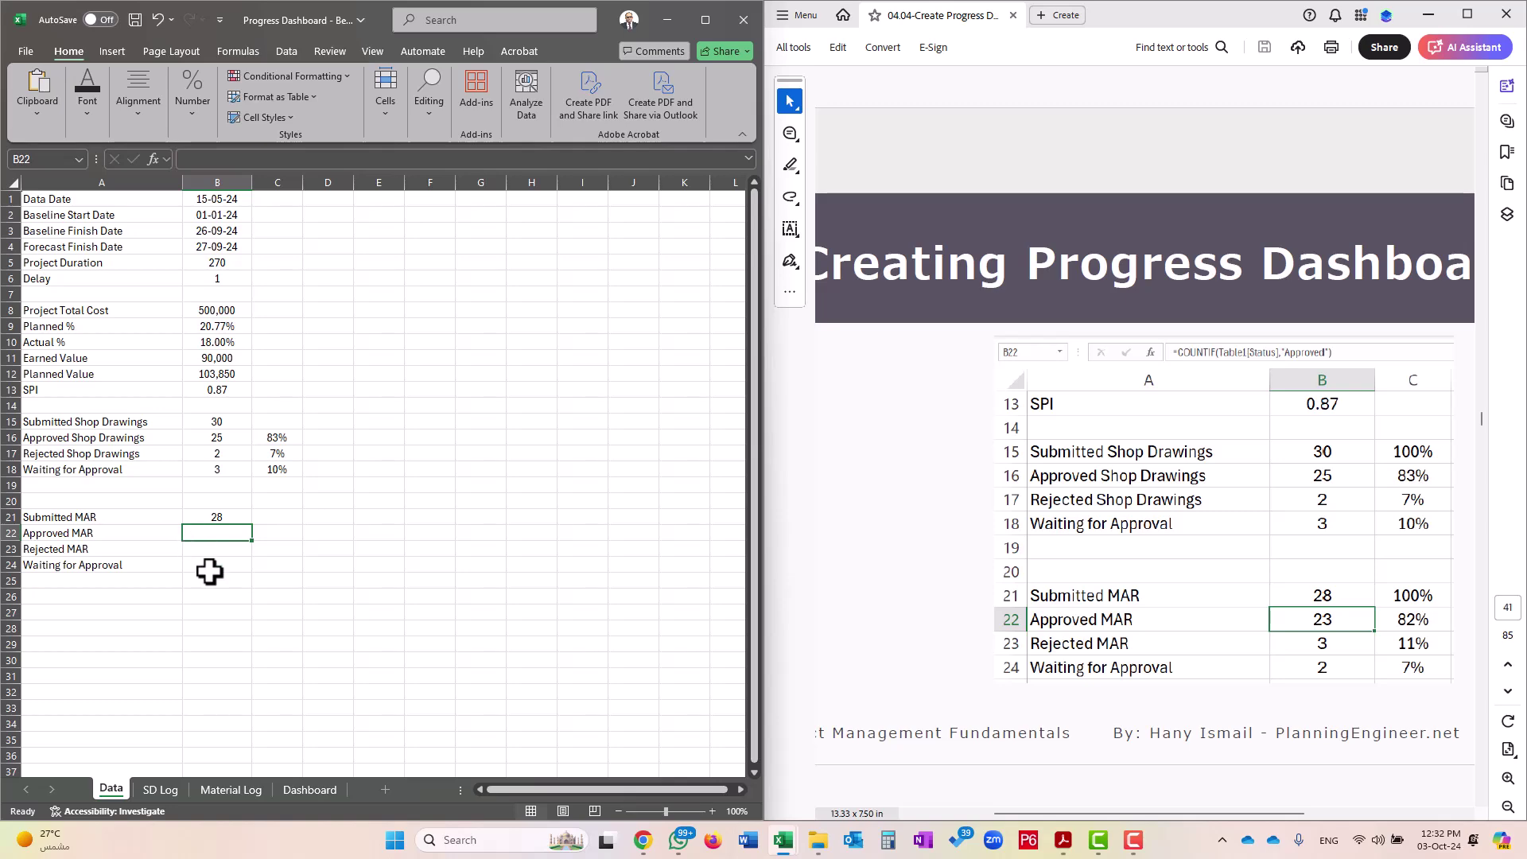
# Count the approved MARs in B22 with =COUNTIF(Table1[Status],"="&"Approved"), using the Material Log's Status column as the range
pyautogui.write('=coun')
pyautogui.doubleClick(251, 591)
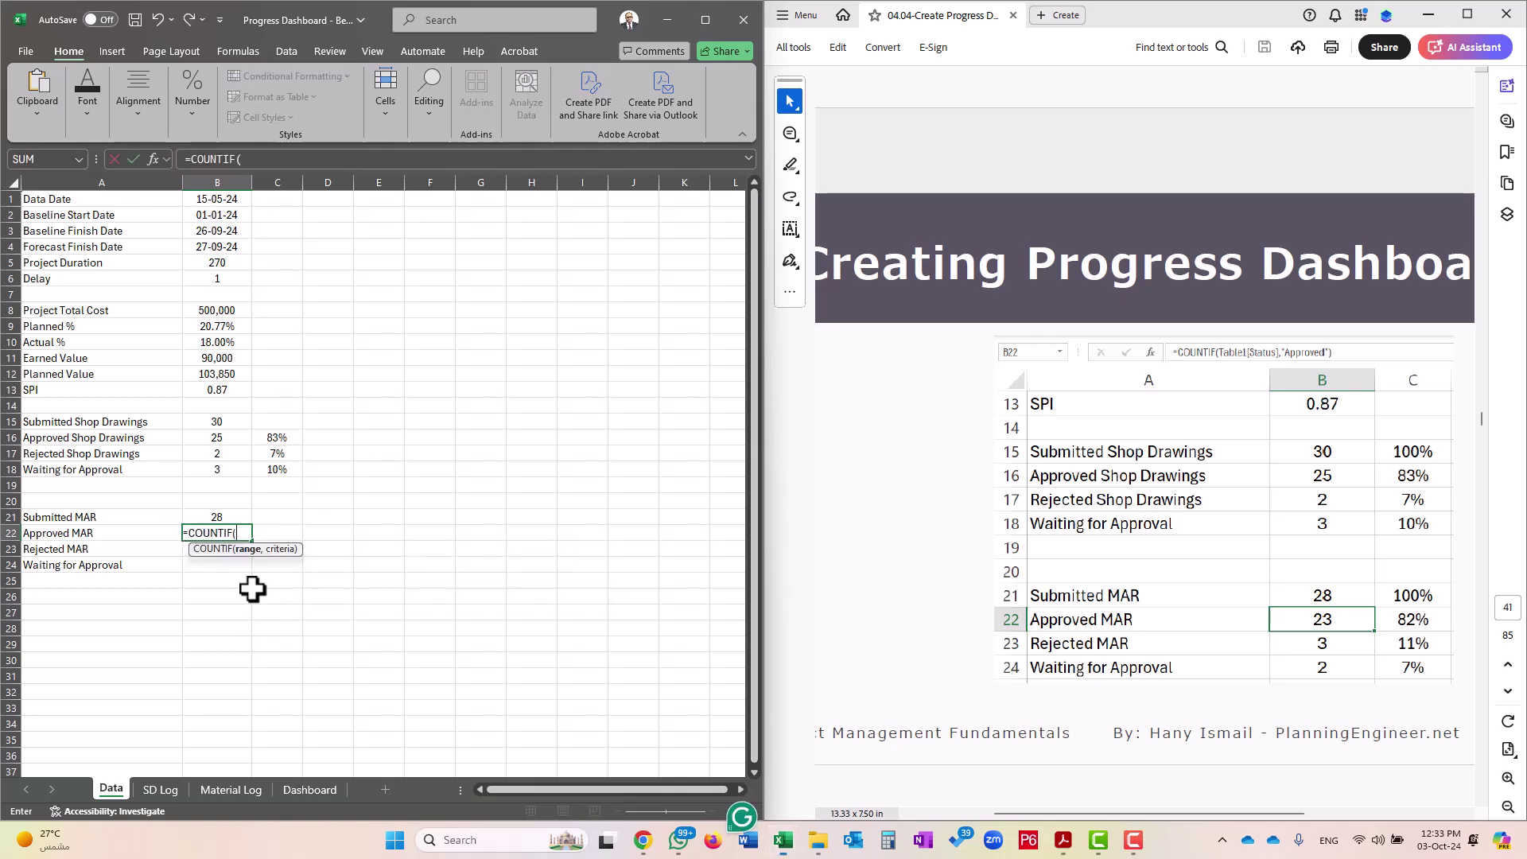
pyautogui.click(229, 790)
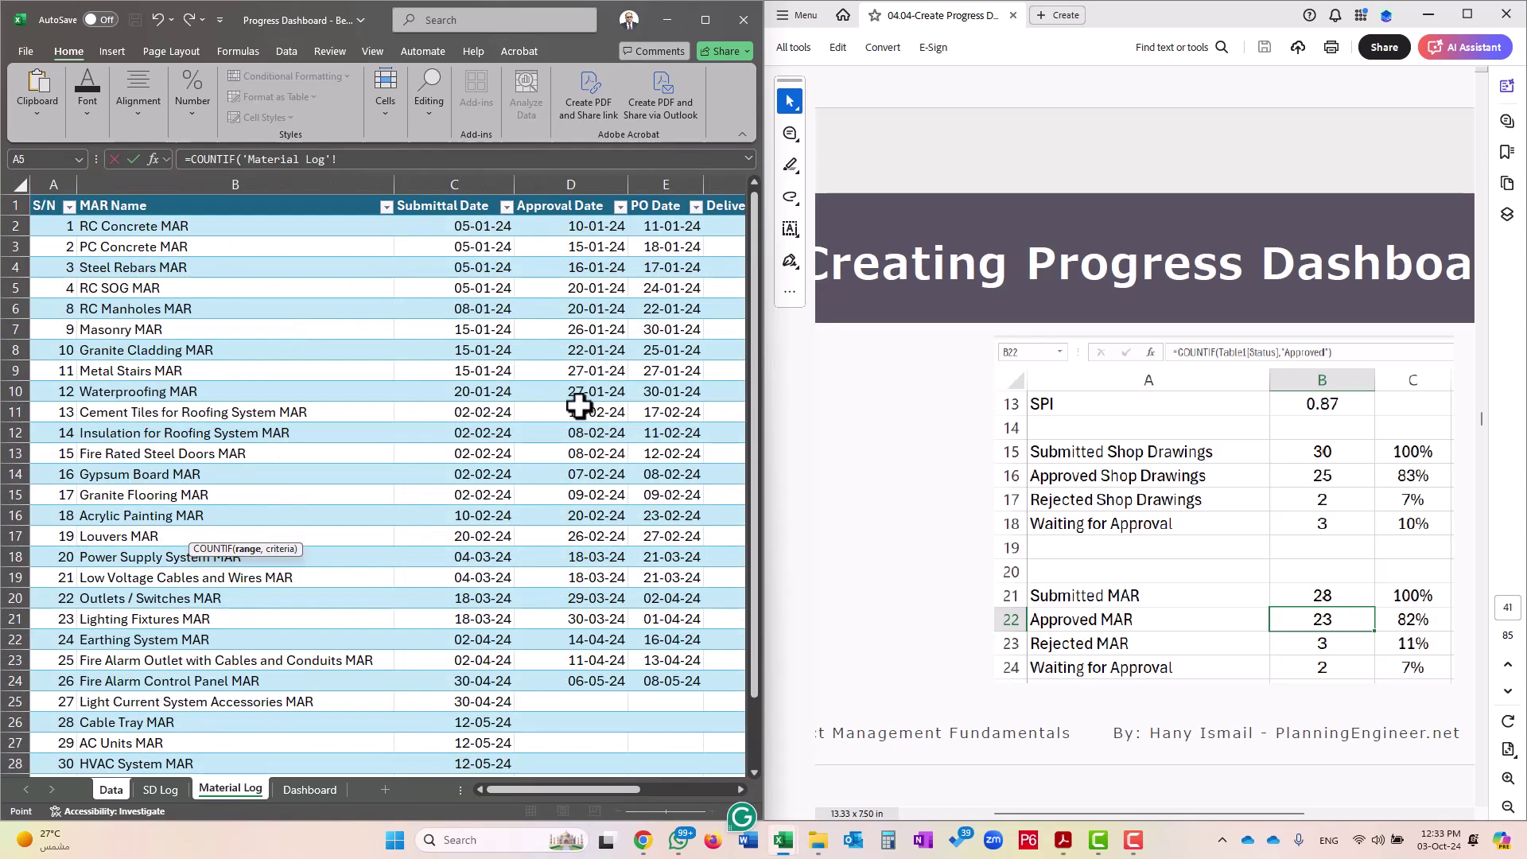
pyautogui.moveTo(564, 790); pyautogui.dragTo(620, 790)
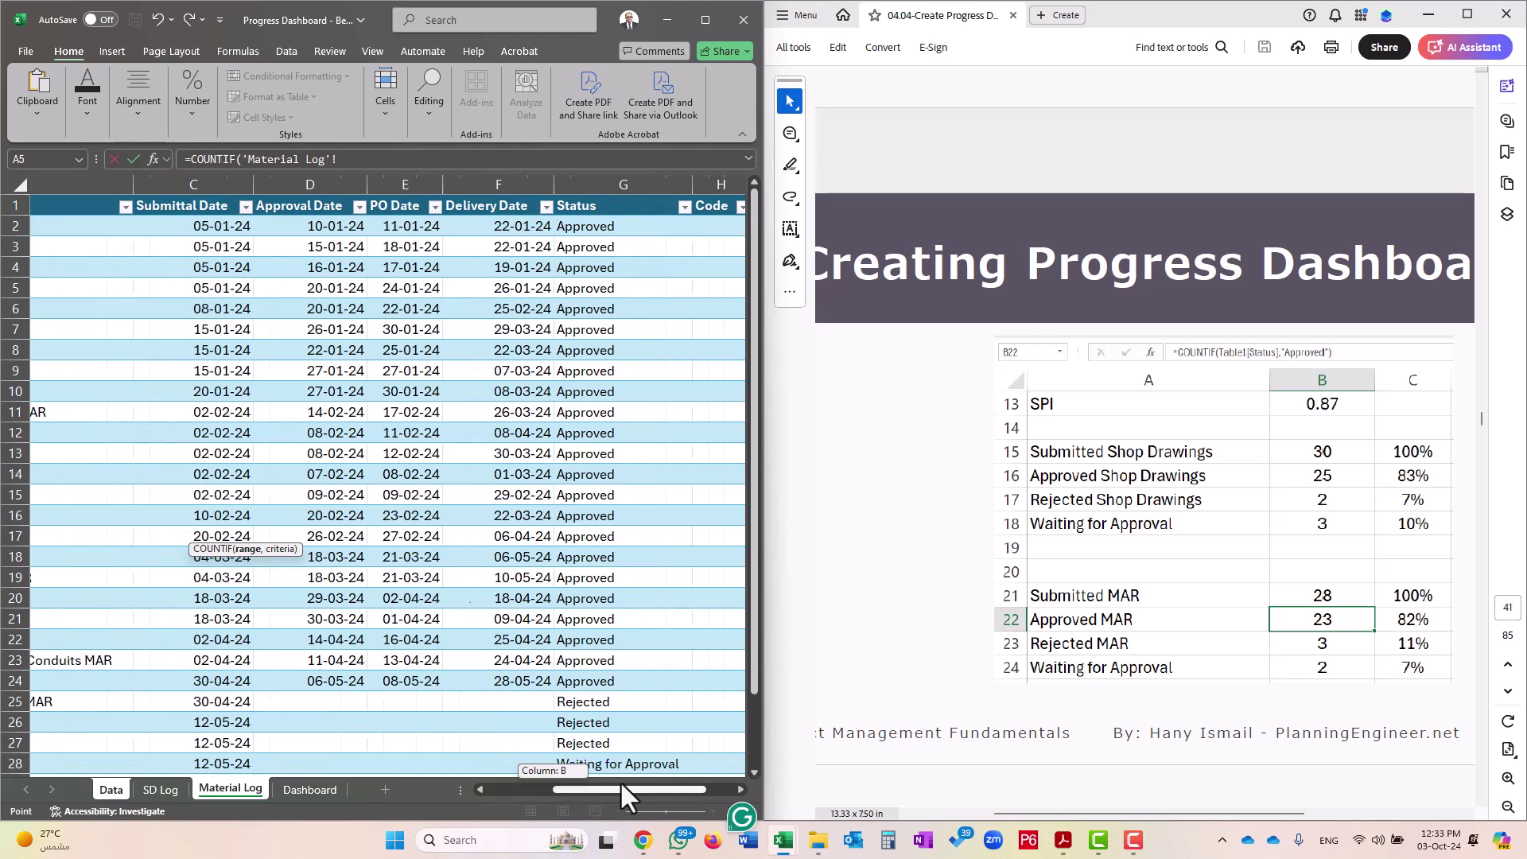
pyautogui.moveTo(620, 789); pyautogui.dragTo(640, 790)
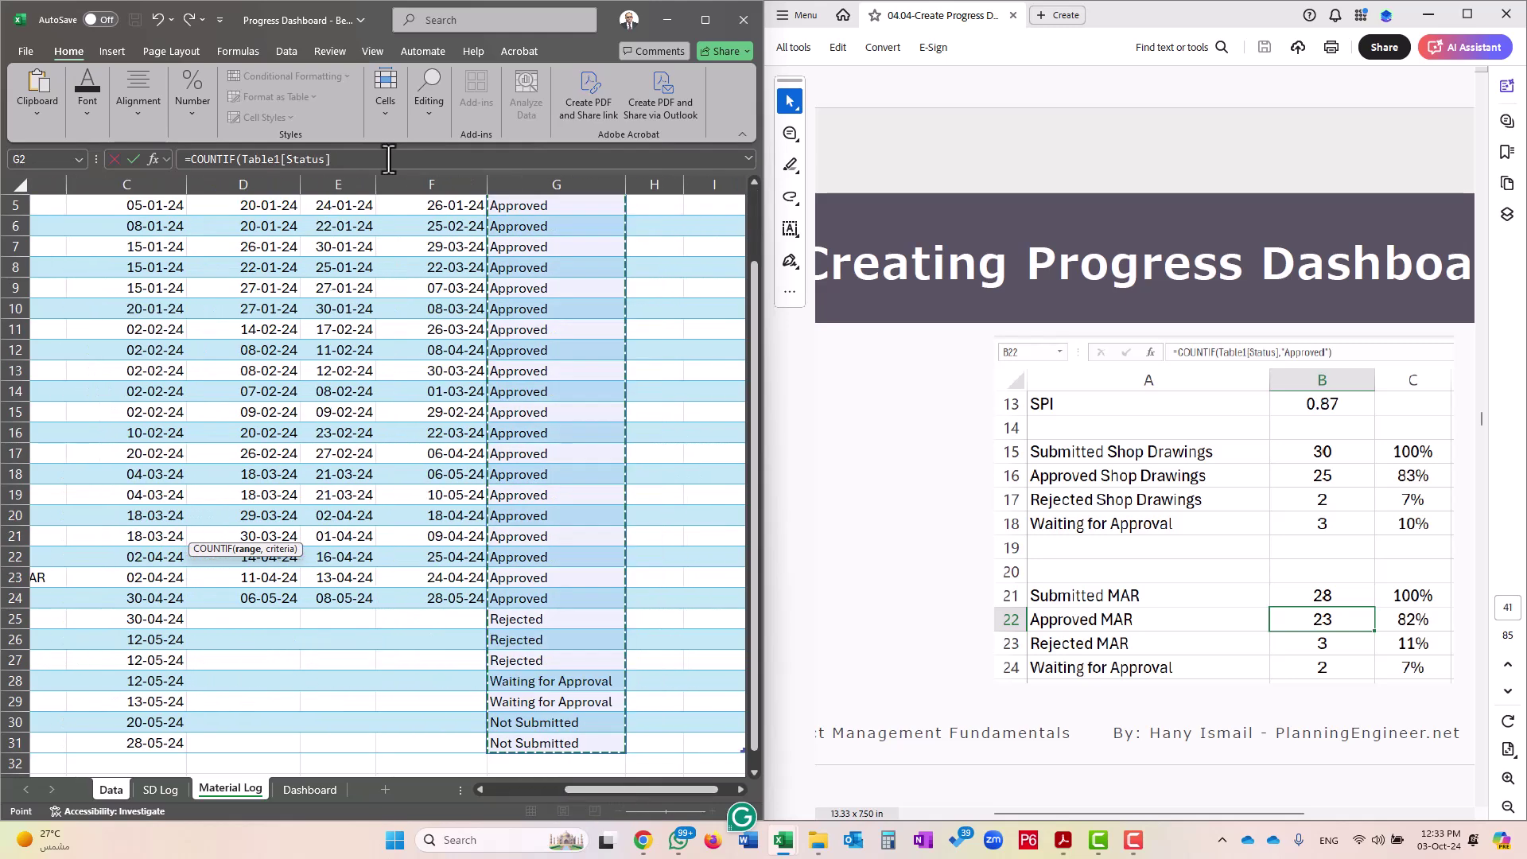
pyautogui.click(389, 159)
pyautogui.write(',"="&"Approved')
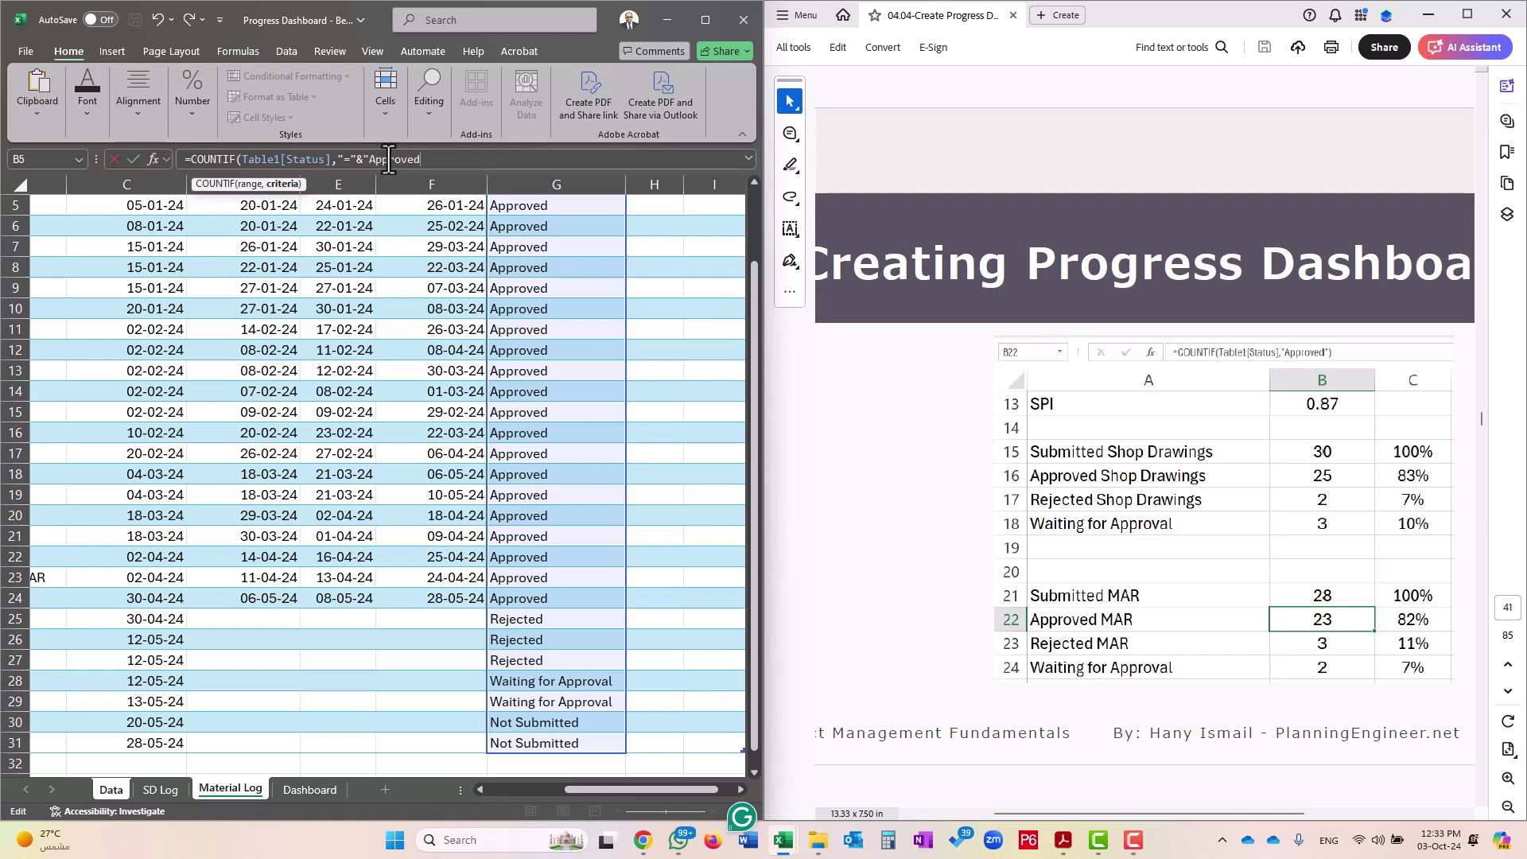
pyautogui.press('Return')
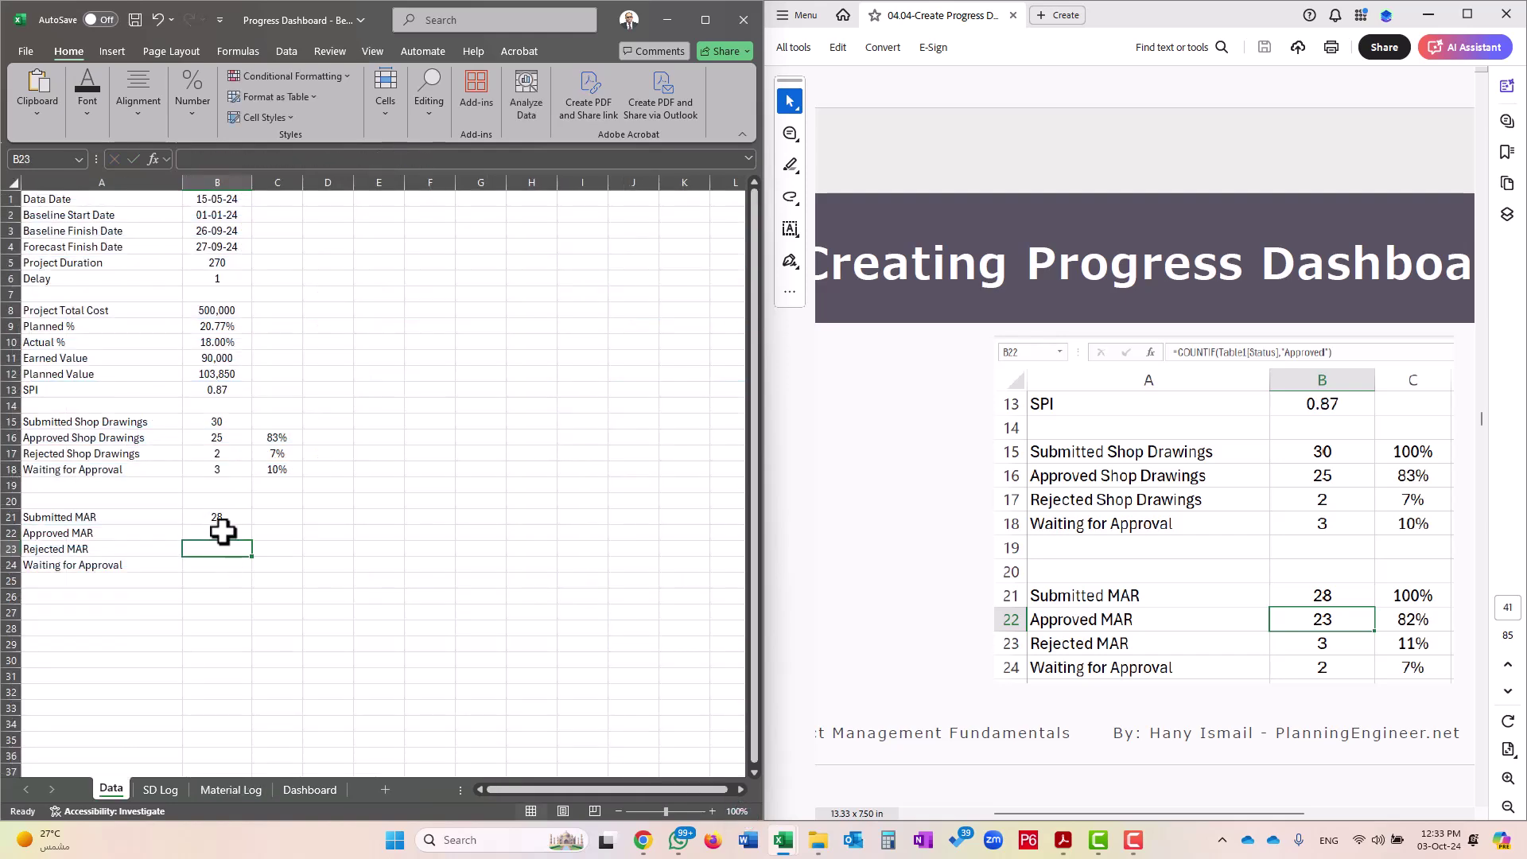
# Copy the approved MAR formula from B22 into B23 and change its criterion to "Rejected"
pyautogui.rightClick(222, 532)
pyautogui.click(313, 73)
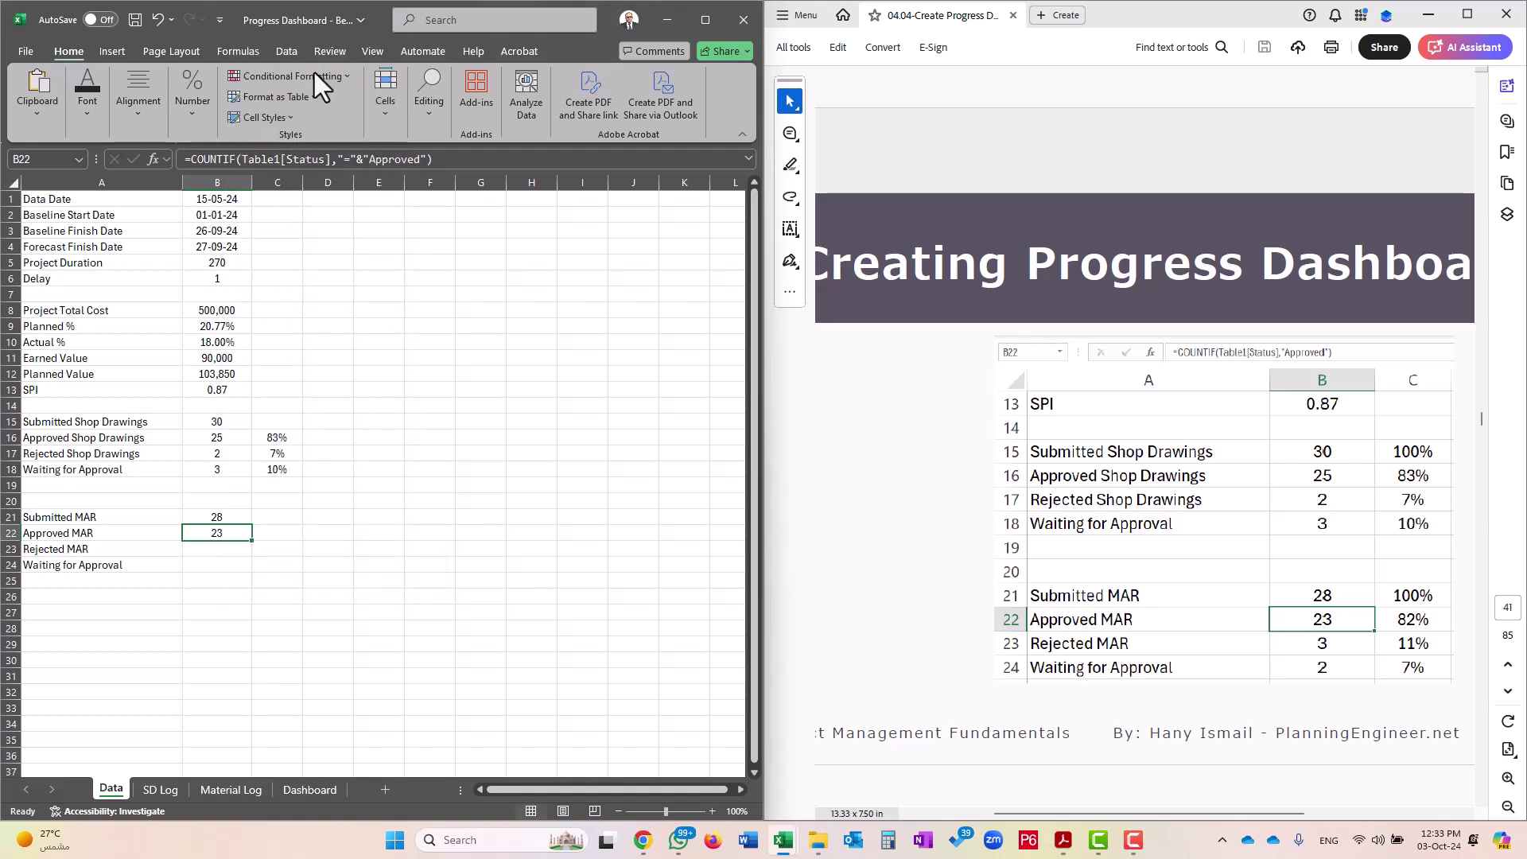
pyautogui.click(223, 547)
pyautogui.hotkey('ctrl', 'v')
pyautogui.click(419, 159)
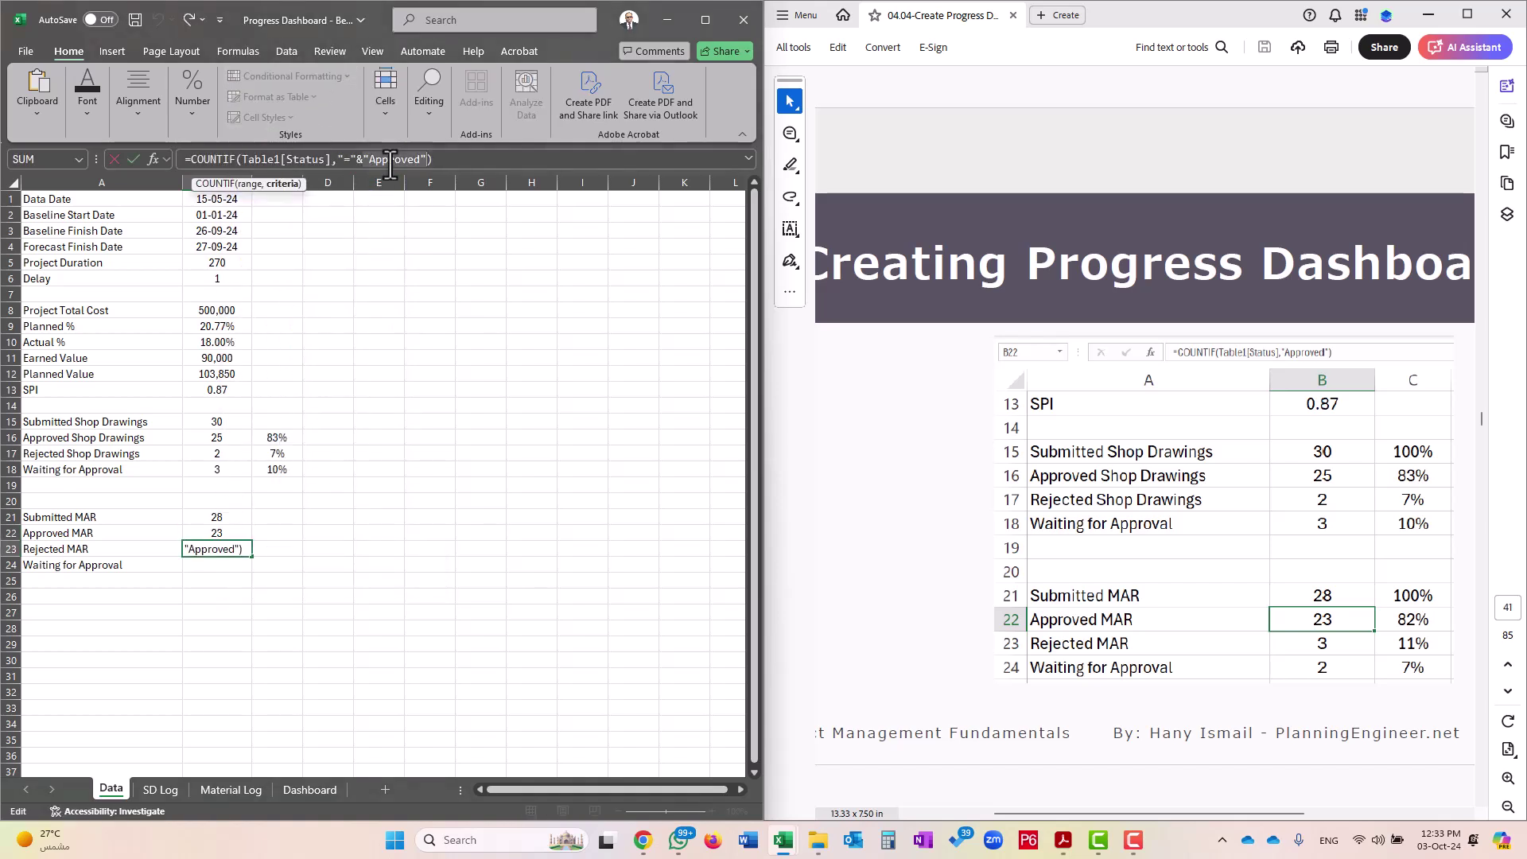
pyautogui.moveTo(419, 159); pyautogui.dragTo(371, 156)
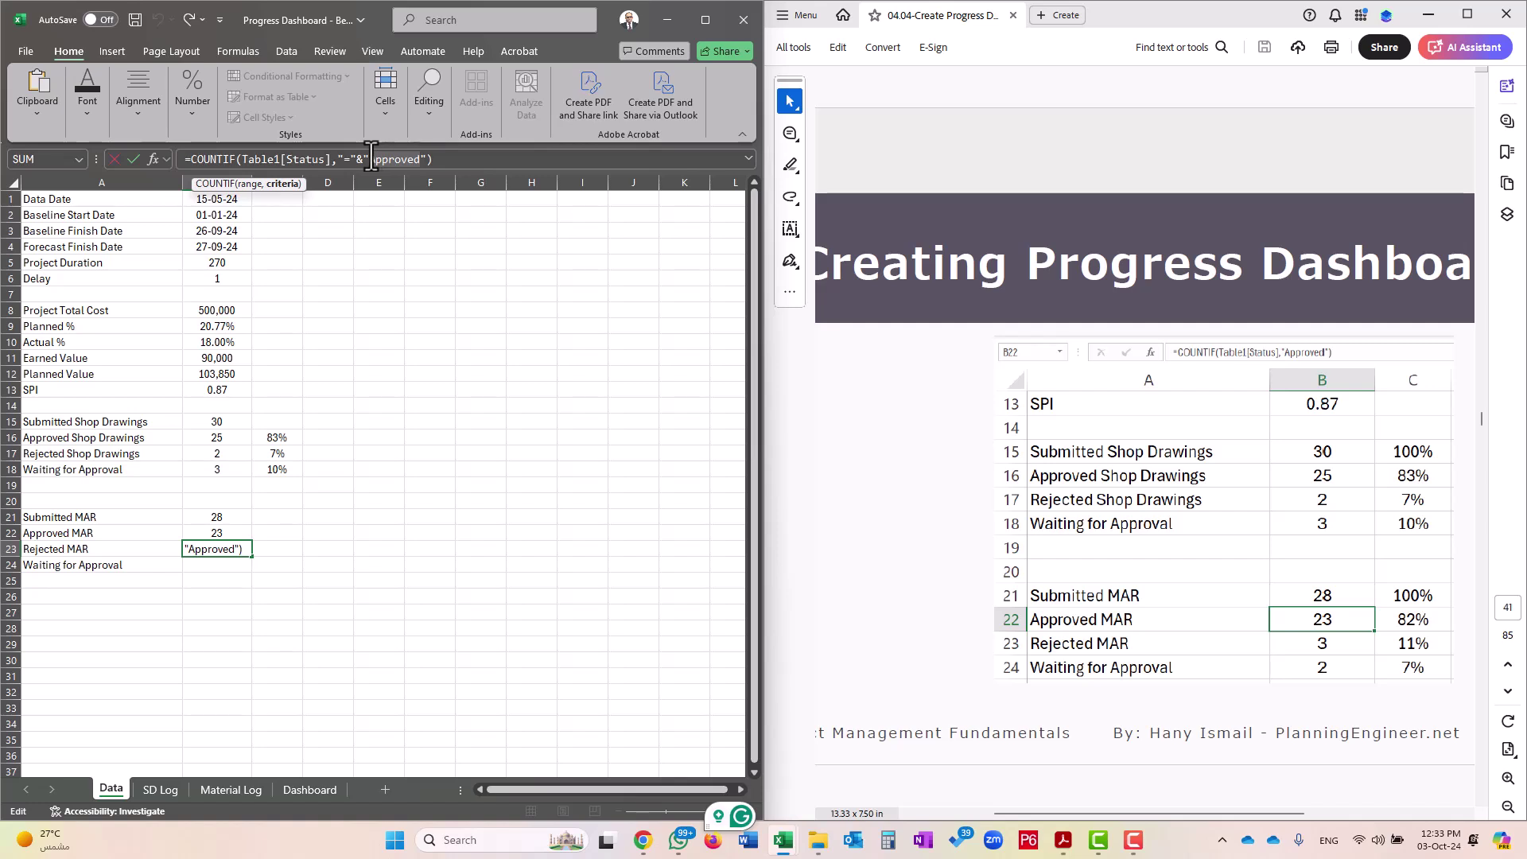
pyautogui.write('Rejected')
pyautogui.press('Return')
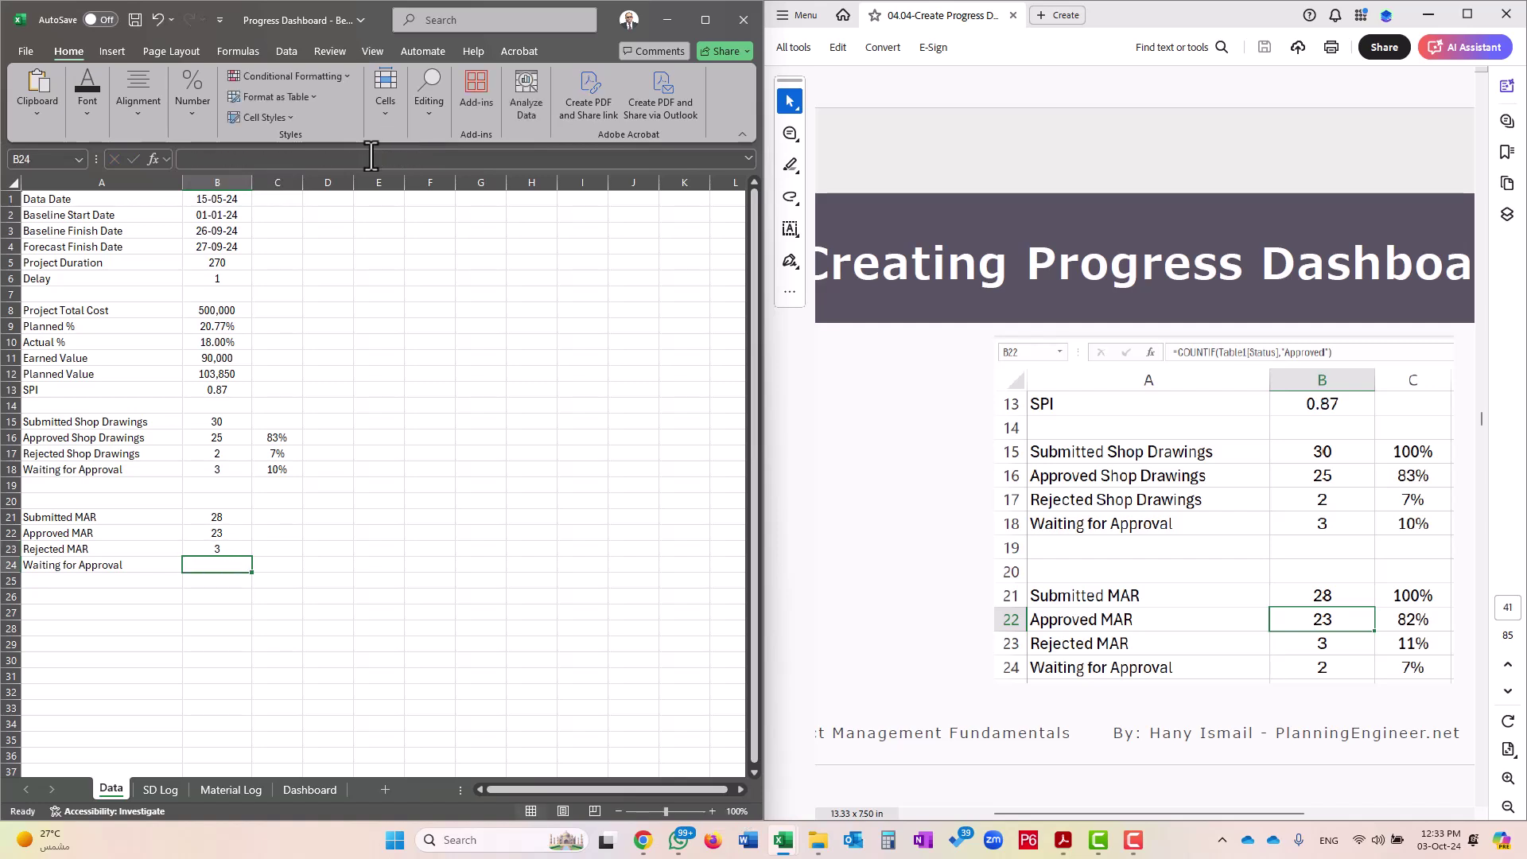
# Copy the rejected MAR formula from B23 into B24
pyautogui.rightClick(361, 162)
pyautogui.press('Escape')
pyautogui.click(221, 548)
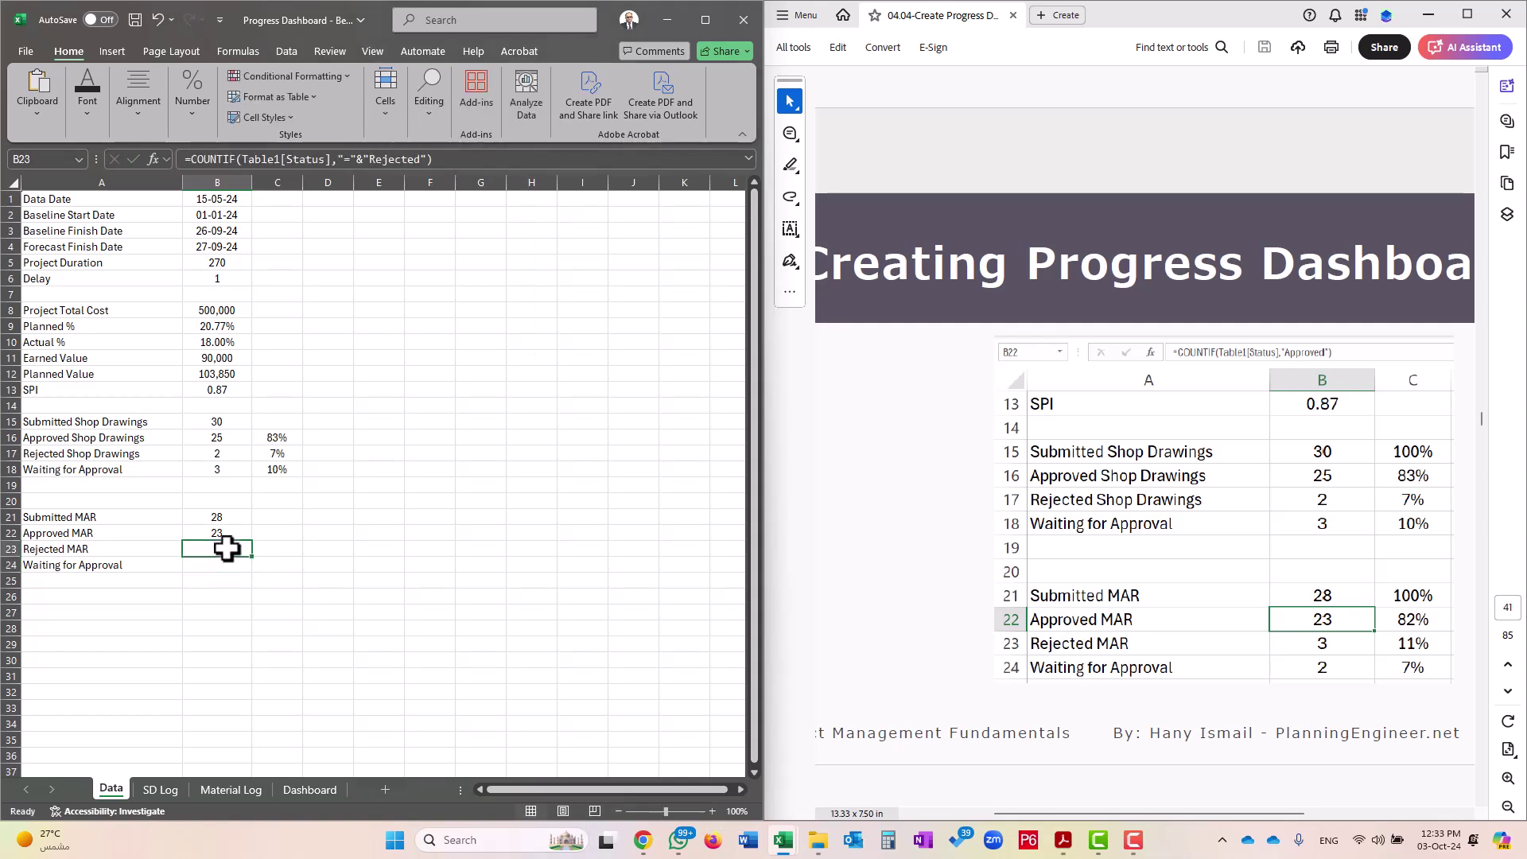
pyautogui.hotkey('ctrl', 'c')
pyautogui.press('Down')
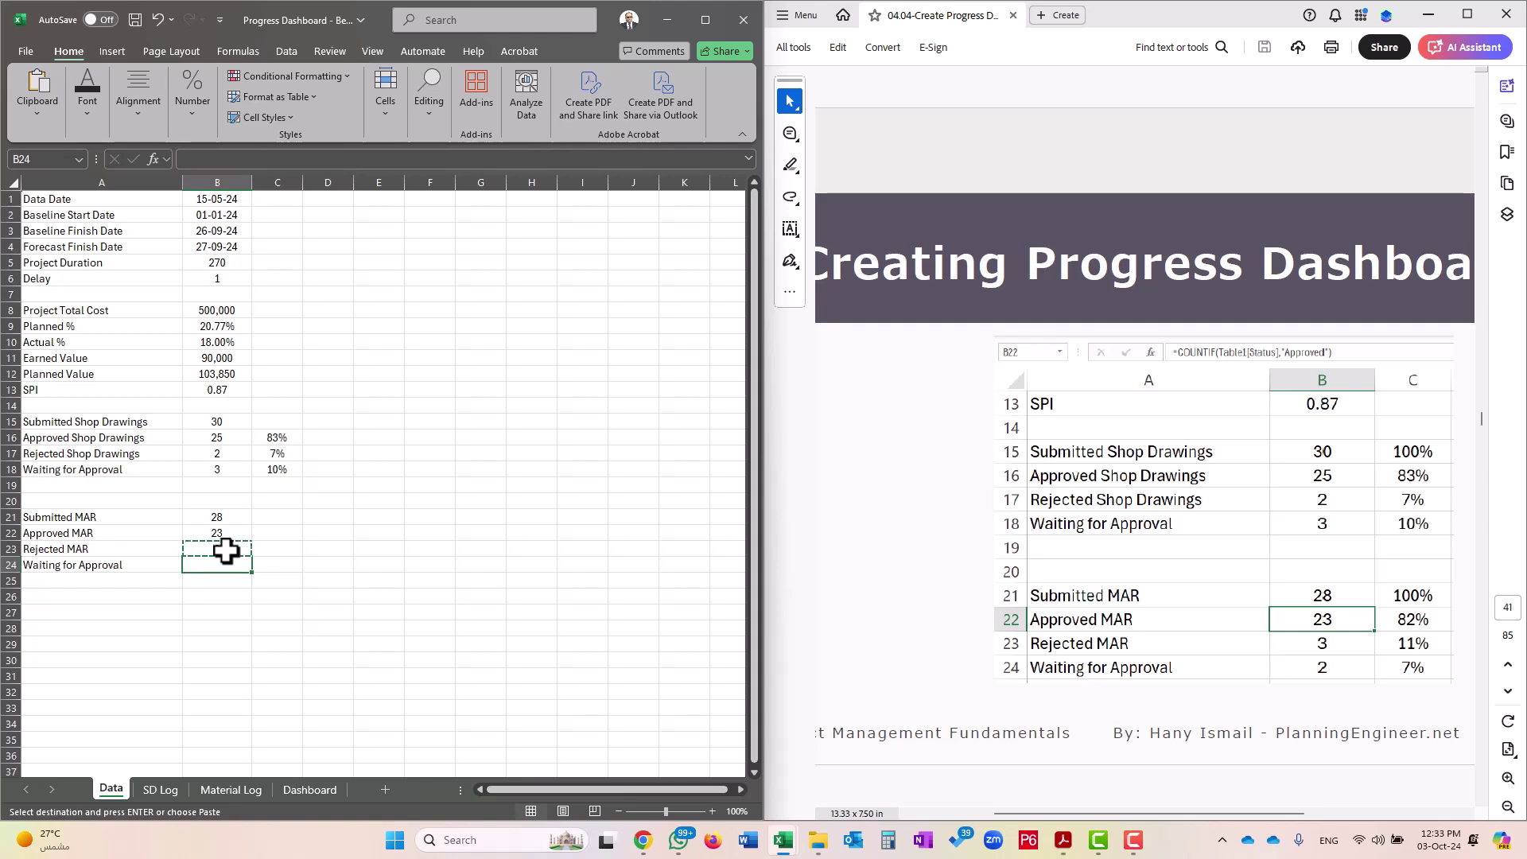
pyautogui.hotkey('ctrl', 'v')
# Replace the criterion in B24's COUNTIF formula with the text "Waiting for Approval" copied from A24
pyautogui.click(151, 566)
pyautogui.moveTo(286, 159); pyautogui.dragTo(159, 158)
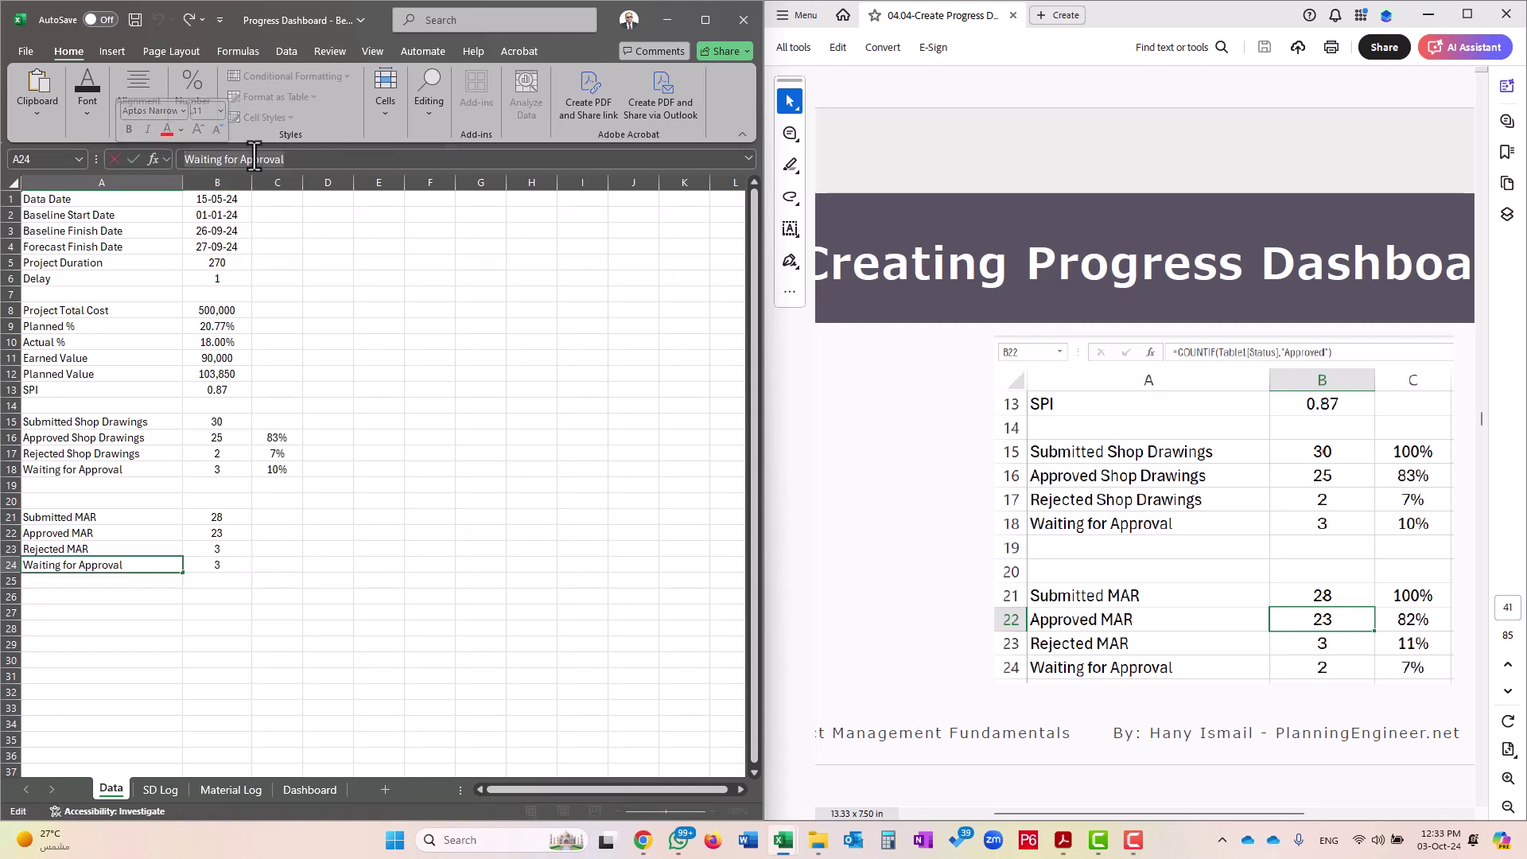
pyautogui.rightClick(272, 159)
pyautogui.click(307, 202)
pyautogui.press('Tab')
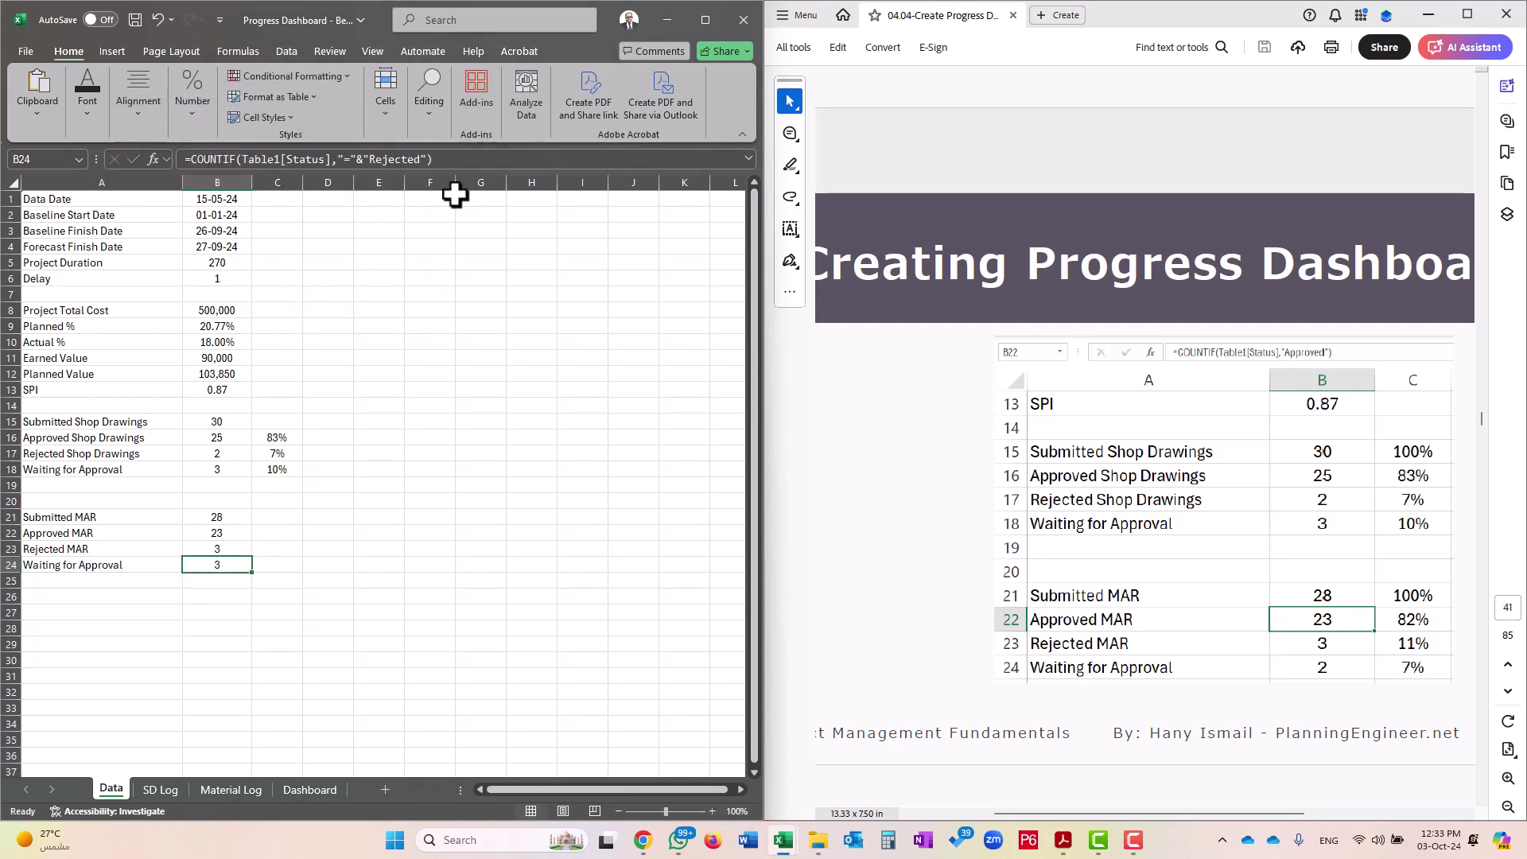
pyautogui.moveTo(420, 158); pyautogui.dragTo(368, 159)
pyautogui.hotkey('ctrl', 'v')
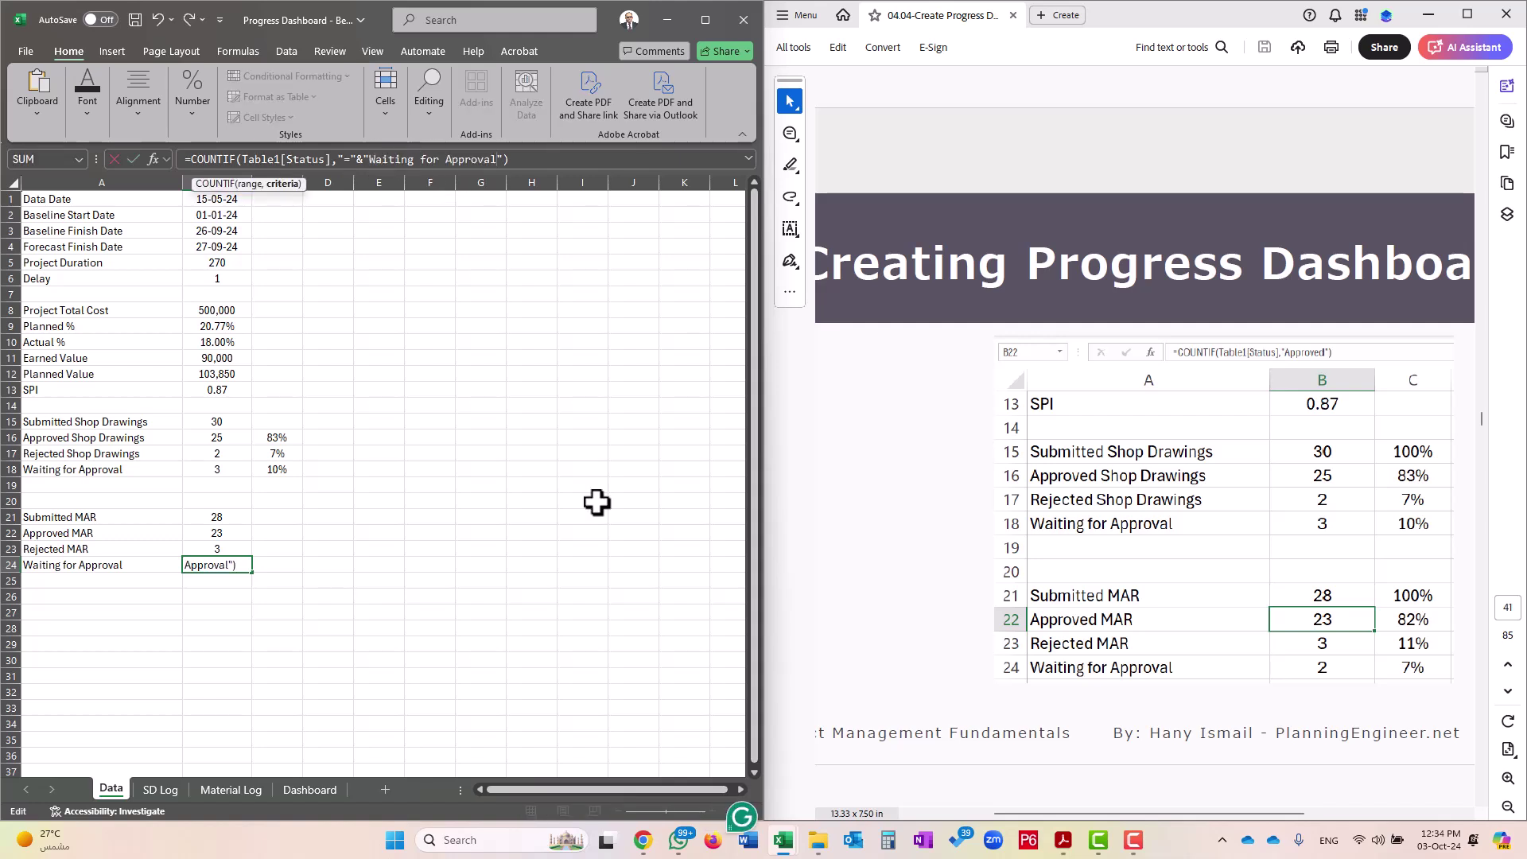
pyautogui.press('Return')
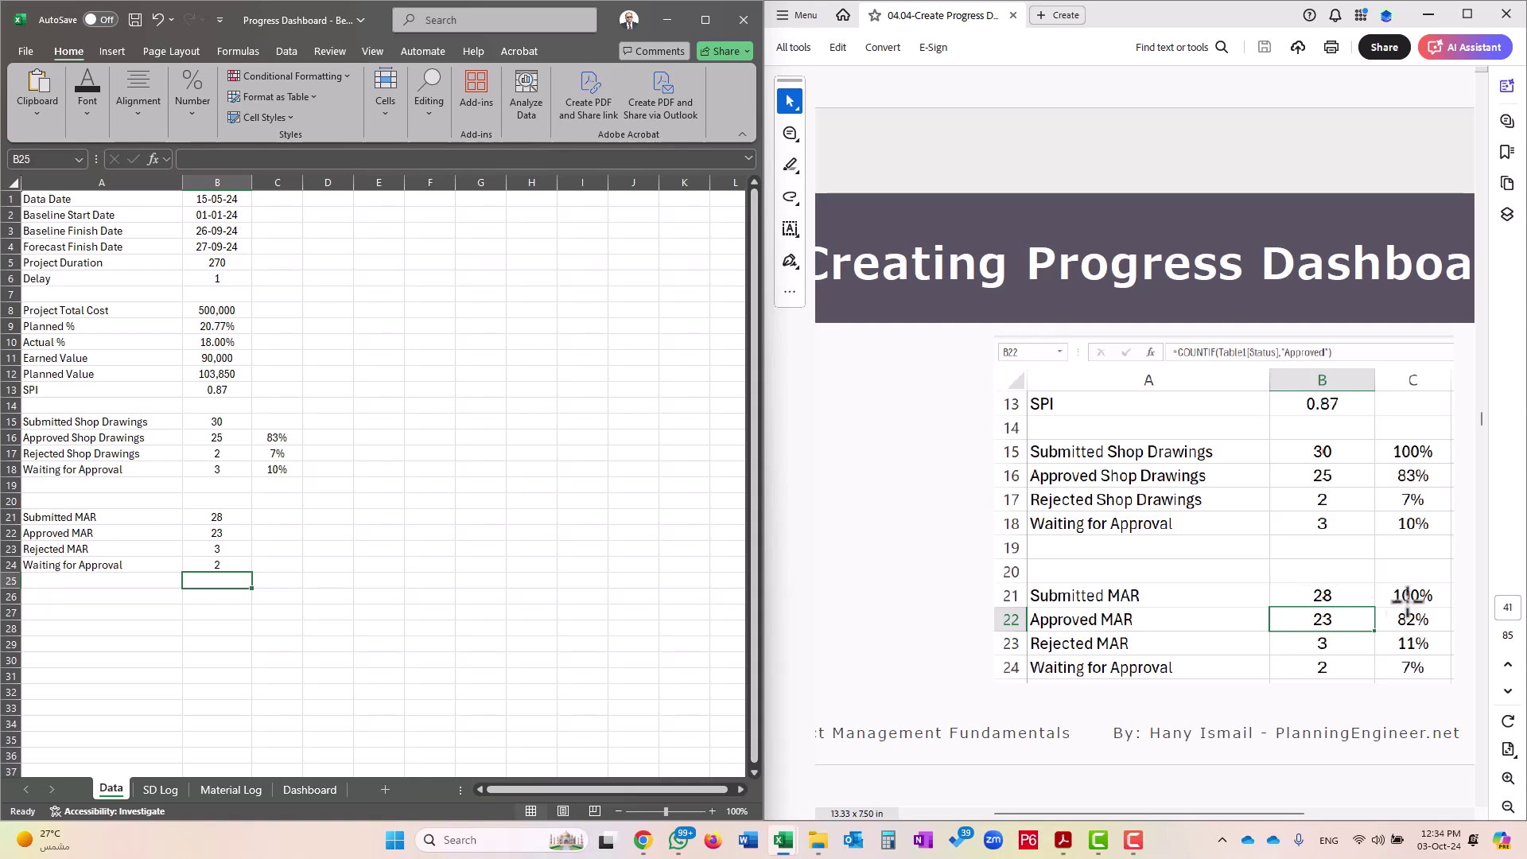
# Calculate the approved MAR percentage in C22 with =B22/B21
pyautogui.press('Right')
pyautogui.press('Up')
pyautogui.press('Up')
pyautogui.press('Up')
pyautogui.write('=')
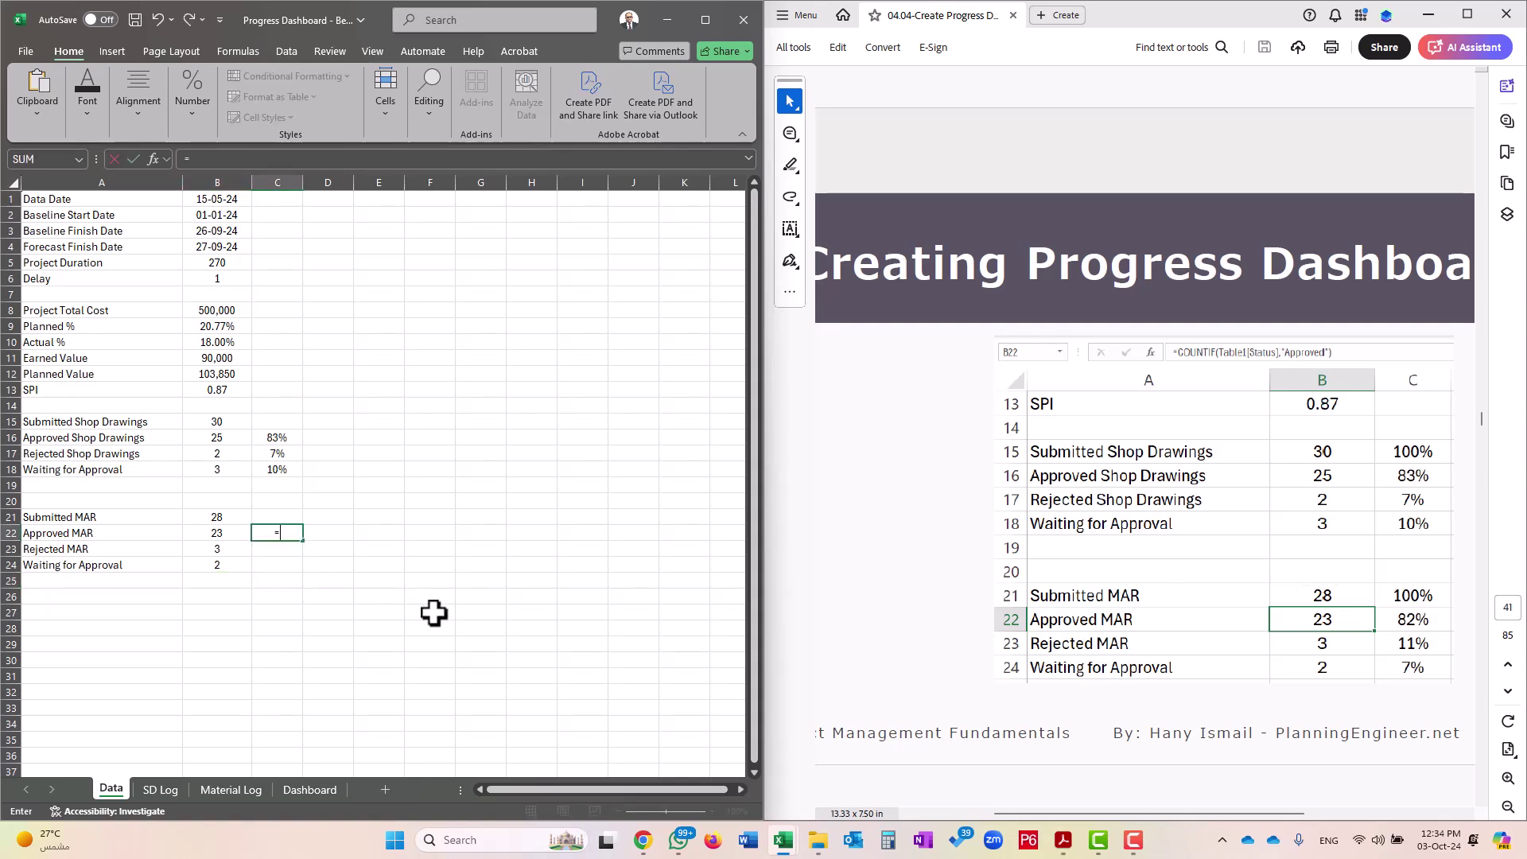
pyautogui.press('Left')
pyautogui.write('/')
pyautogui.press('Left')
pyautogui.press('Up')
pyautogui.press('Return')
# Try to fill the relative C22 percentage formula down to C24 and inspect the references in C23
pyautogui.click(279, 532)
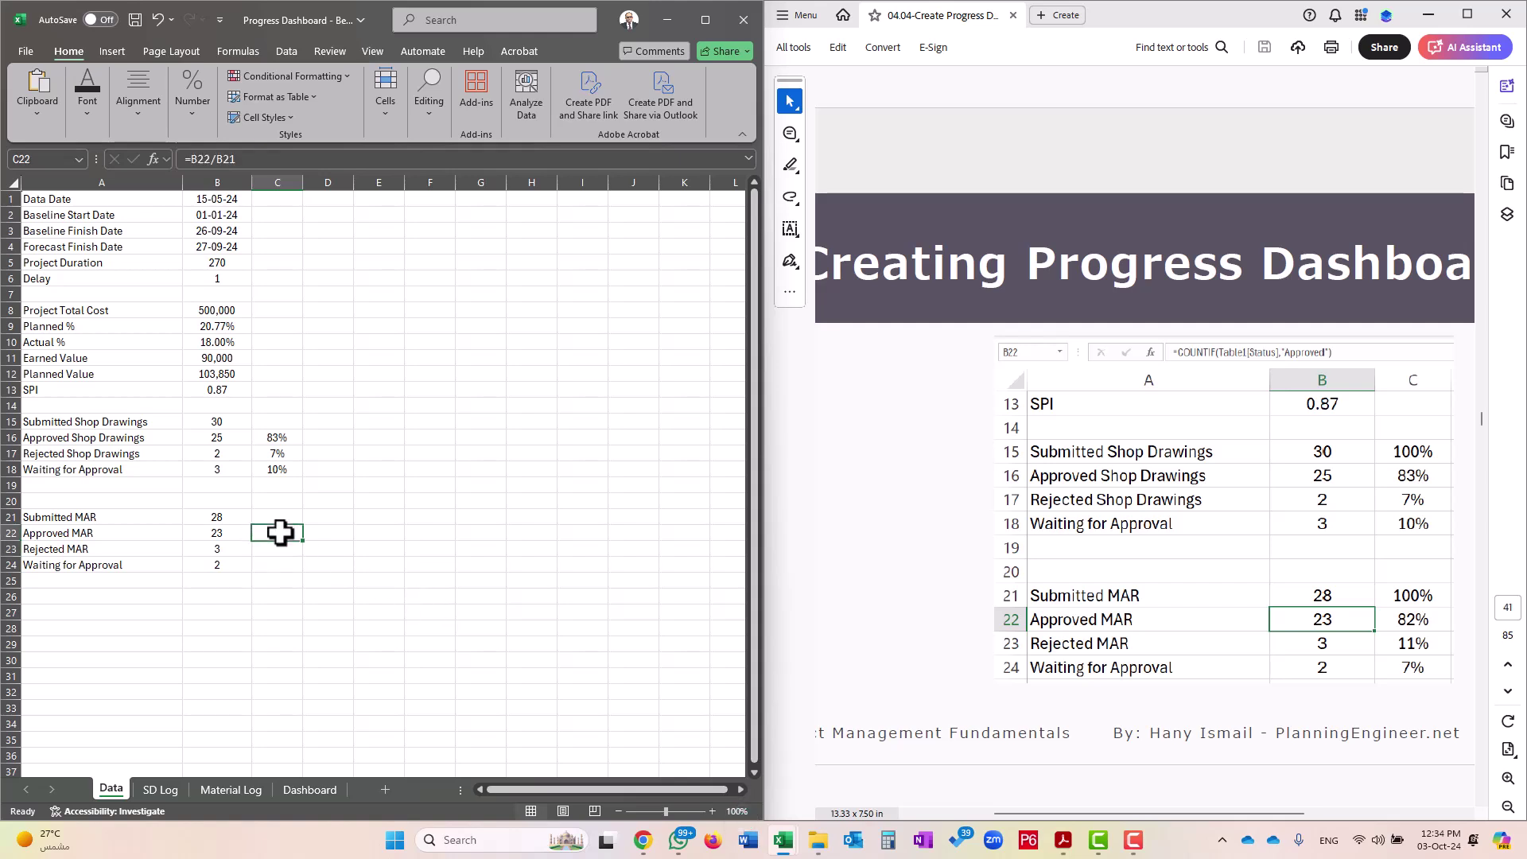
pyautogui.moveTo(303, 541); pyautogui.dragTo(308, 576)
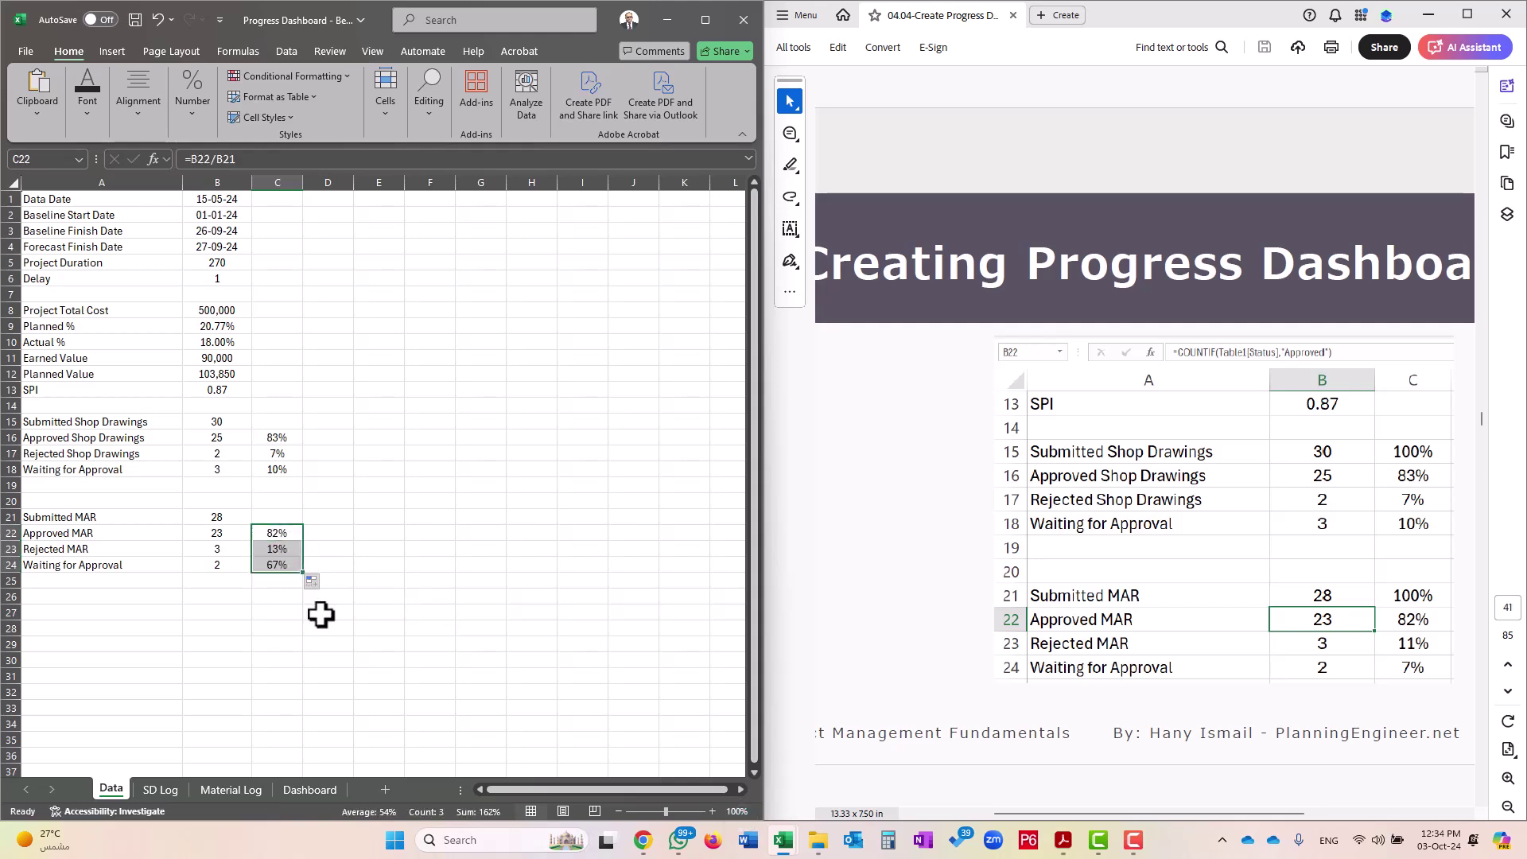
pyautogui.doubleClick(279, 548)
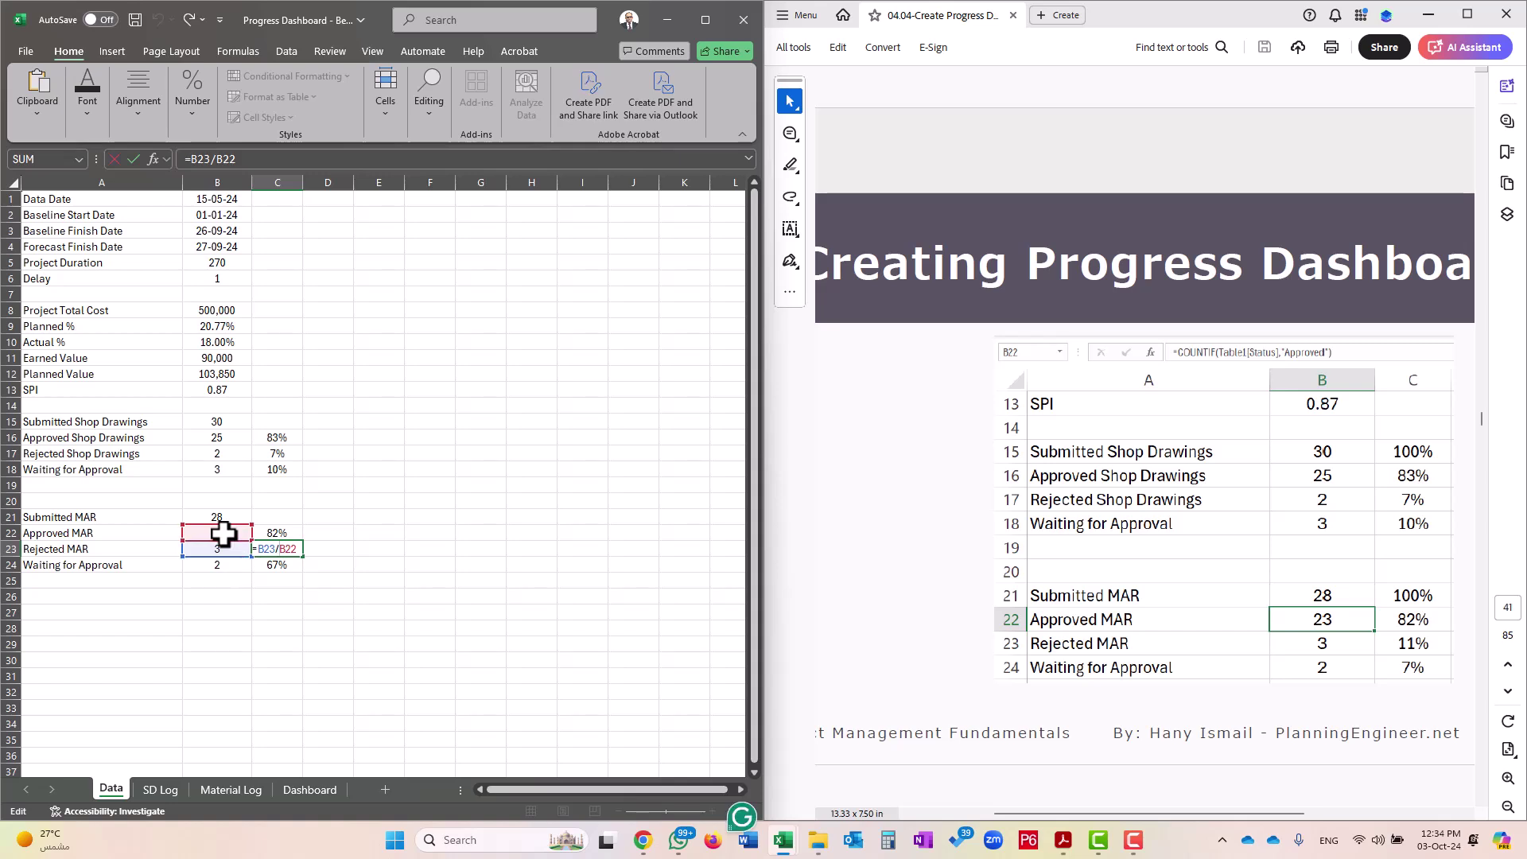
pyautogui.click(284, 561)
pyautogui.press('Escape')
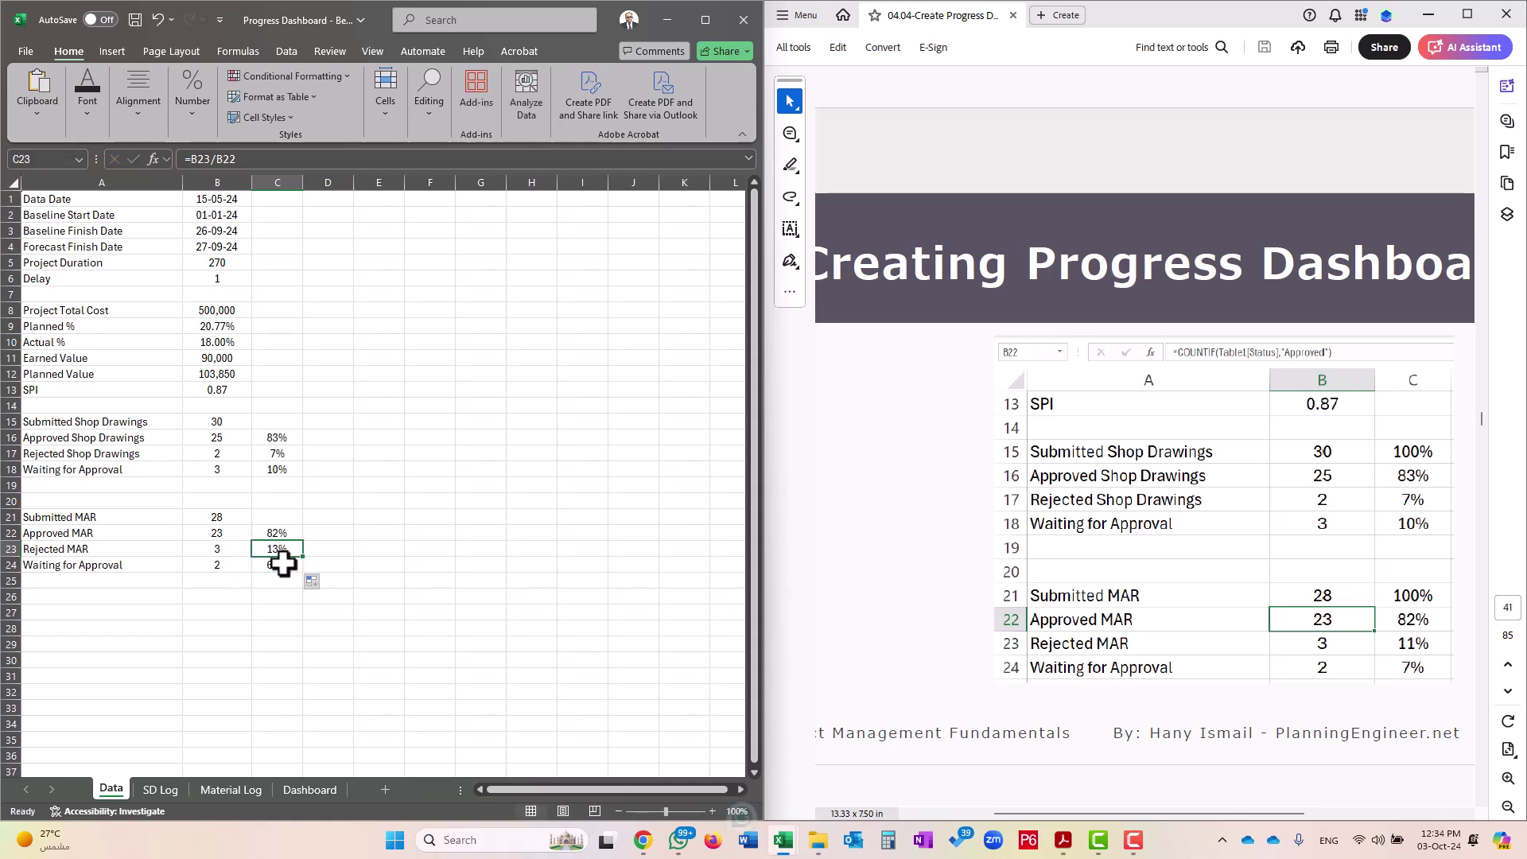
# Make the denominator in C22 absolute as =B22/$B$21 and fill the formula down to C24
pyautogui.doubleClick(263, 532)
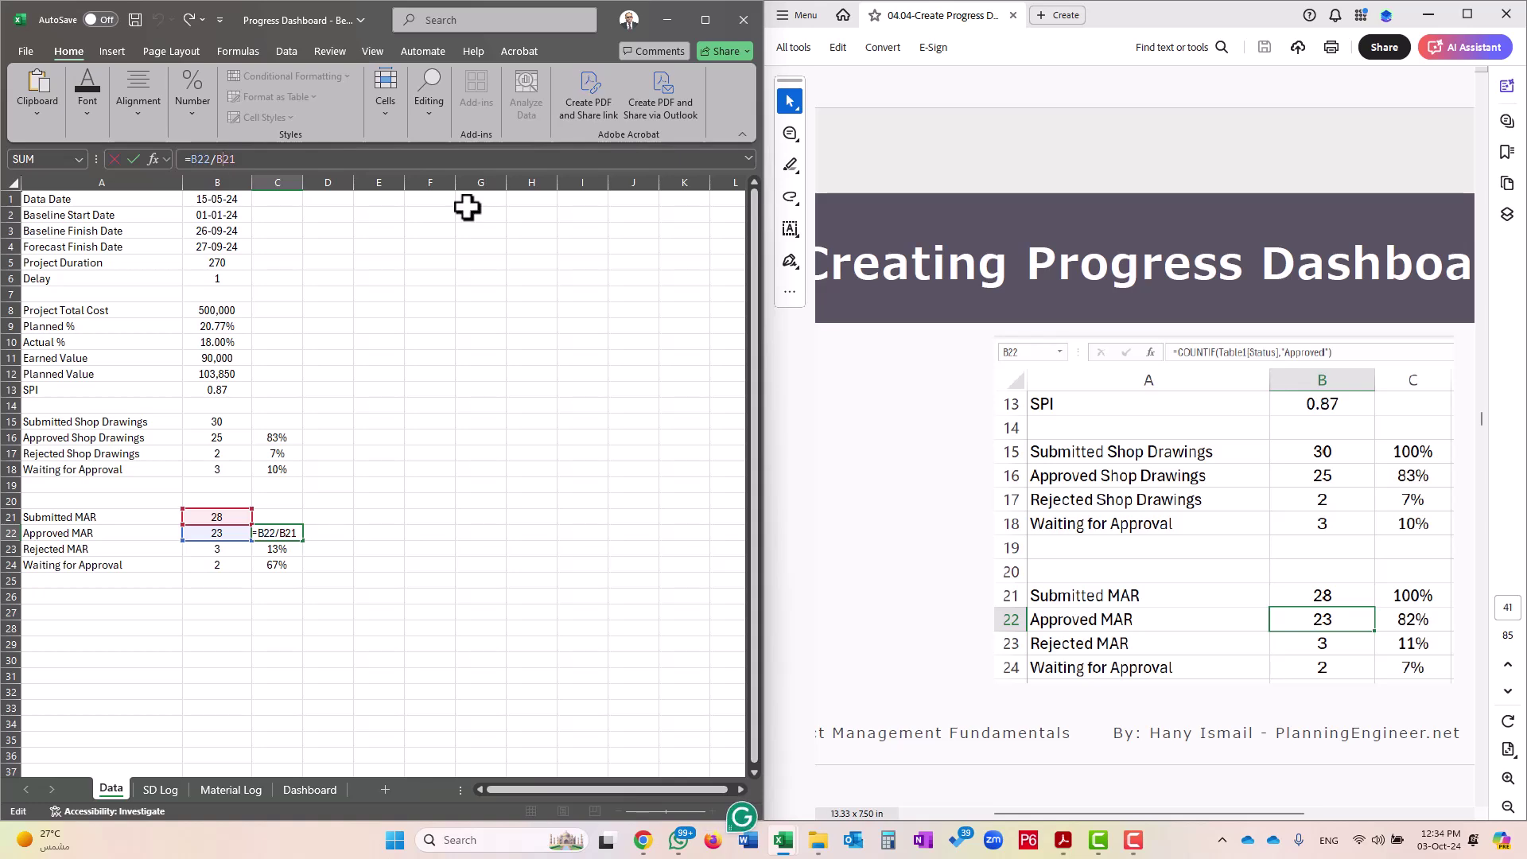
pyautogui.press('Return')
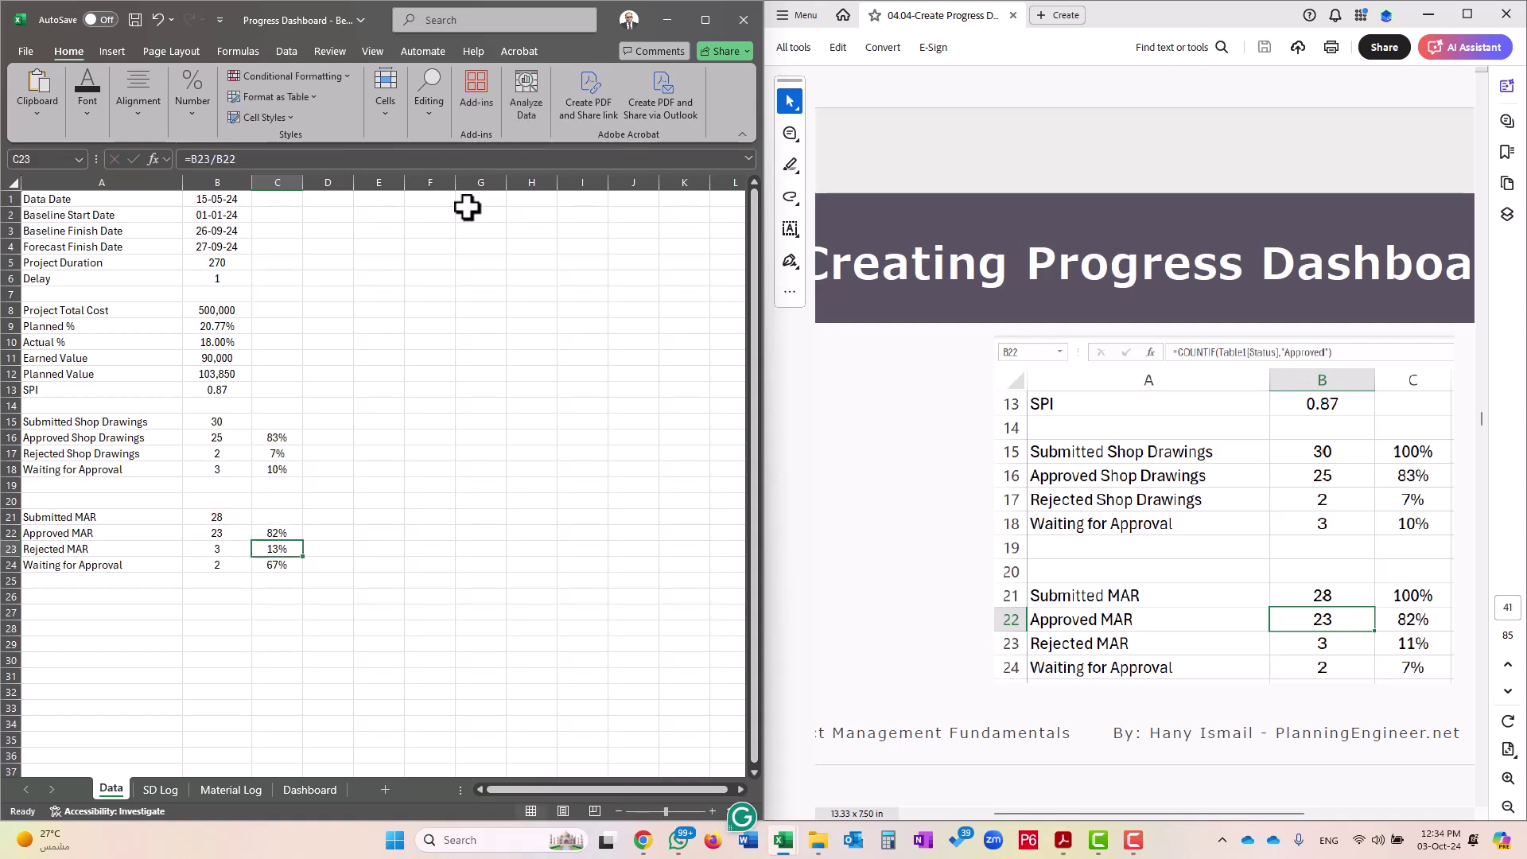
pyautogui.click(286, 533)
pyautogui.moveTo(303, 541); pyautogui.dragTo(299, 569)
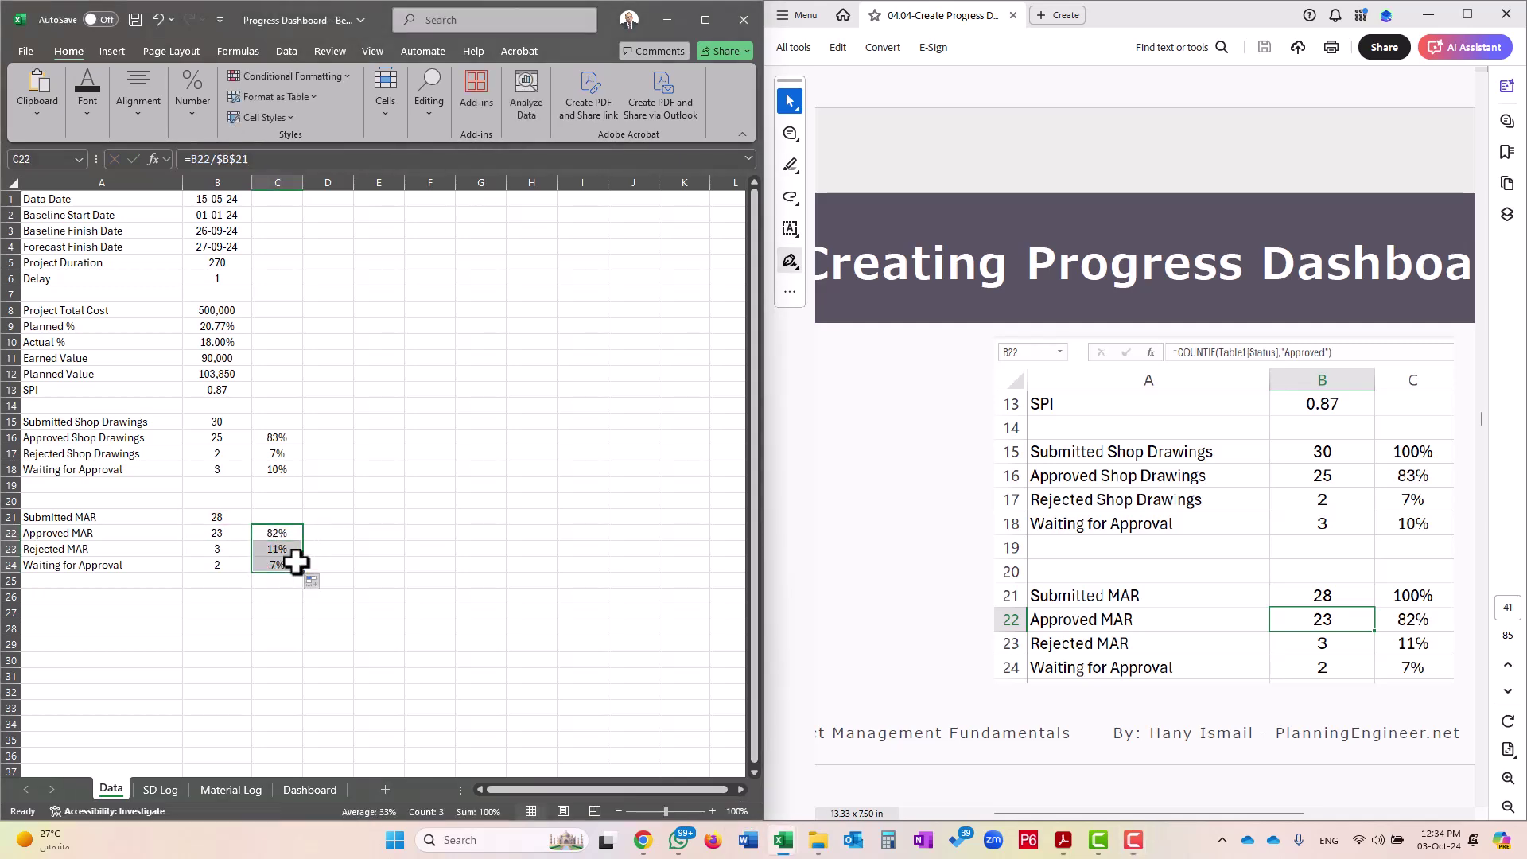
pyautogui.click(294, 595)
# Check the cell references in the MAR percentage formulas in C22, C23 and C24
pyautogui.doubleClick(287, 531)
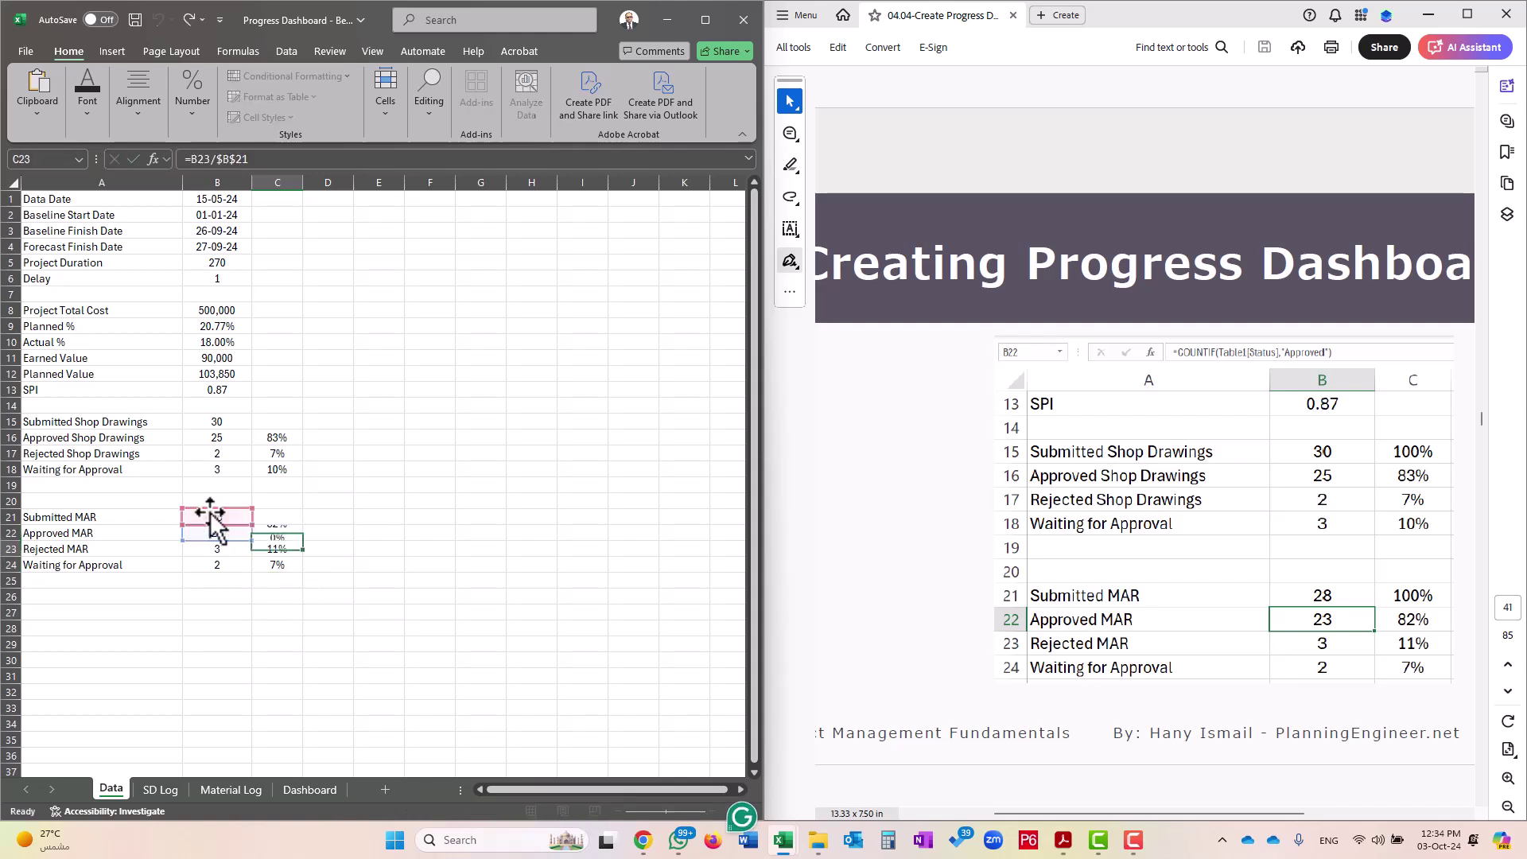
pyautogui.press('Return')
pyautogui.doubleClick(284, 549)
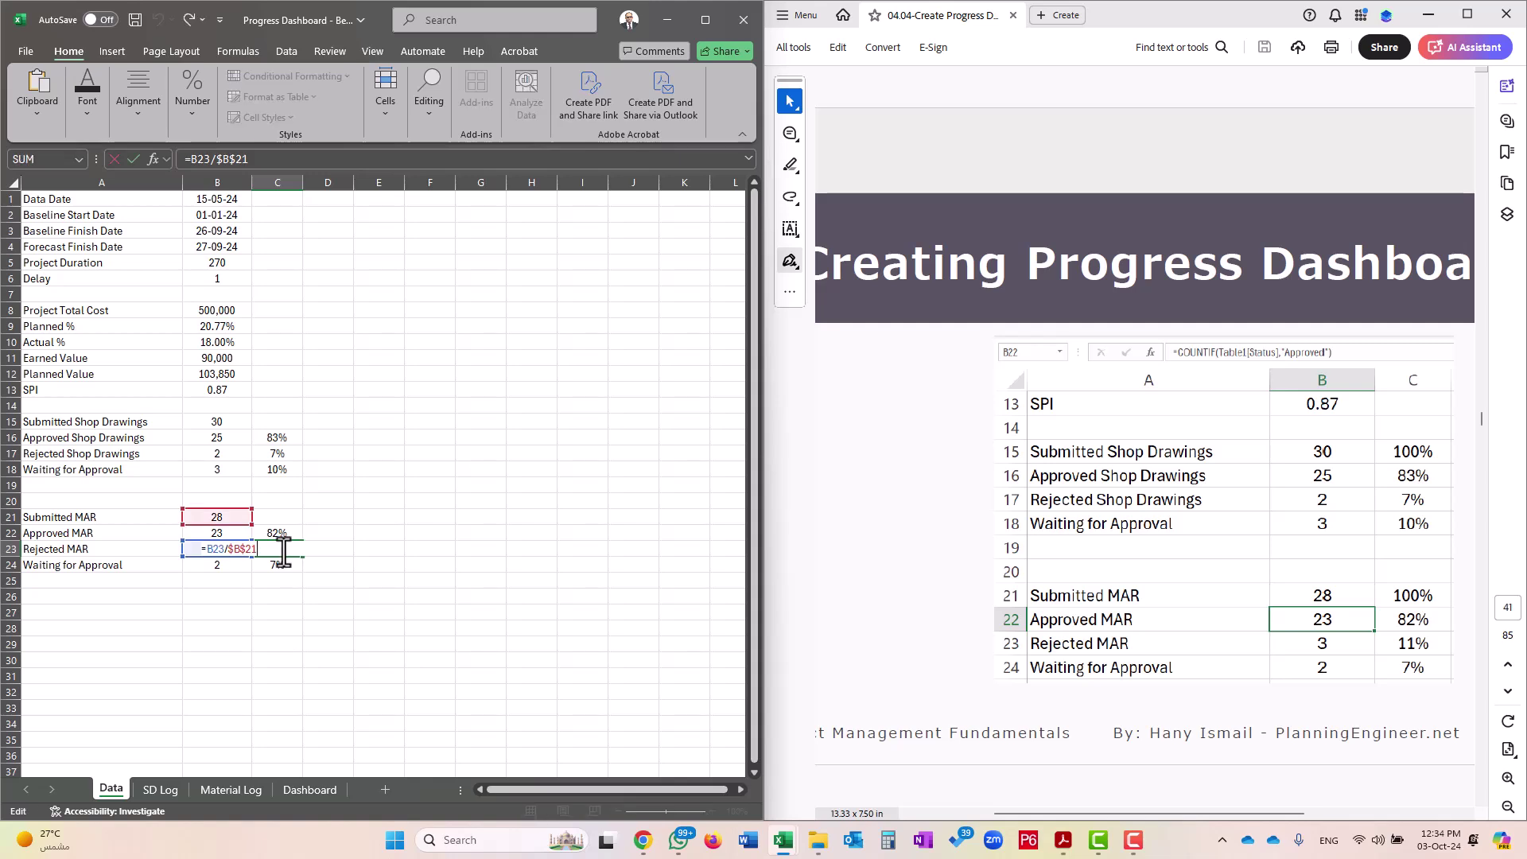
pyautogui.press('Return')
pyautogui.doubleClick(277, 565)
pyautogui.press('Return')
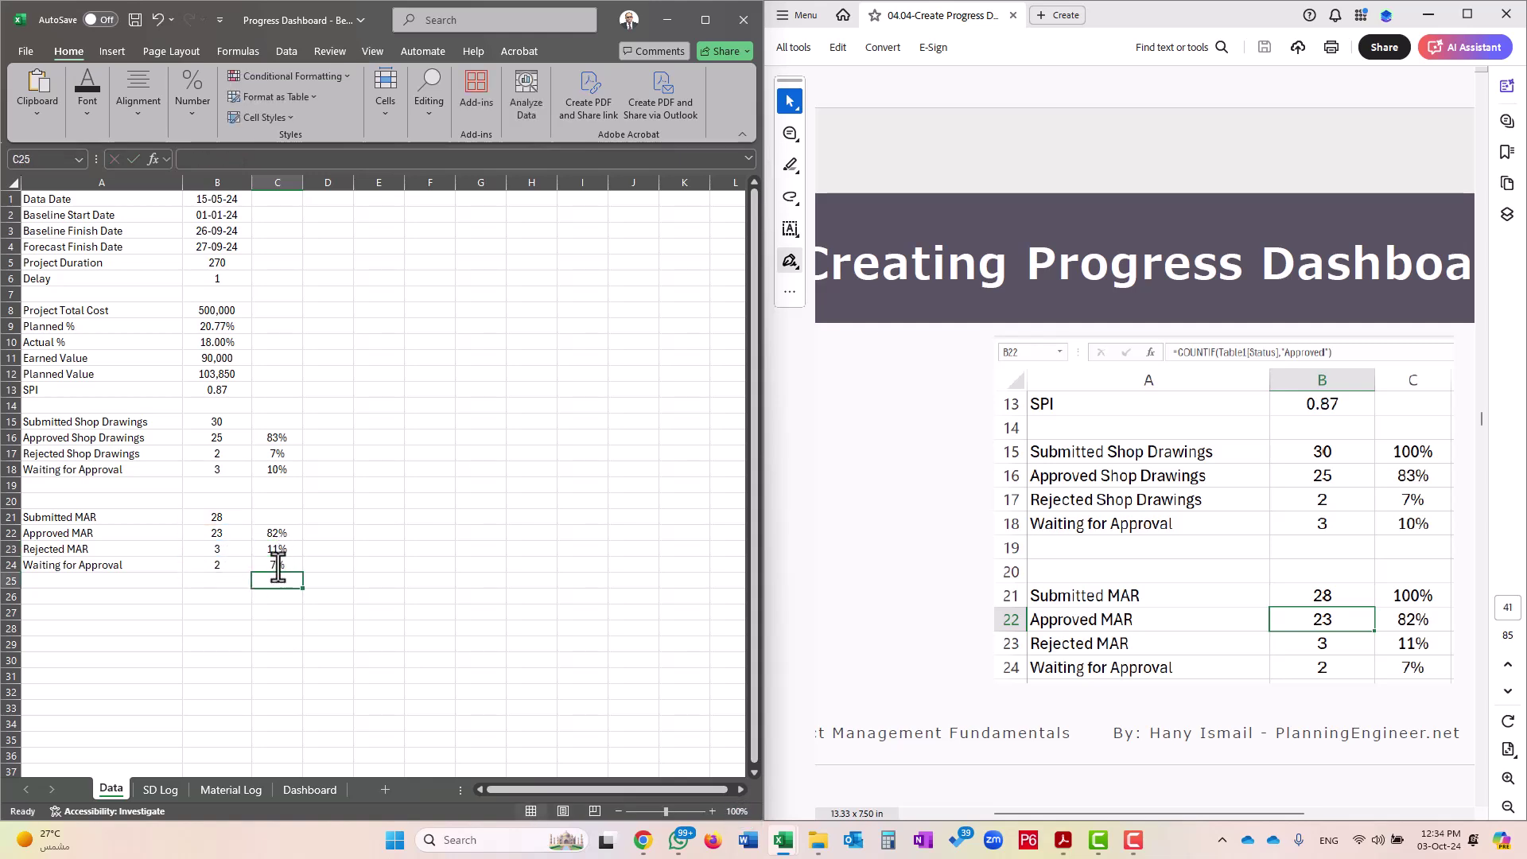
# Read the guide pages on the MAR formulas and on selecting the shop drawing data for a recommended chart
pyautogui.click(899, 485)
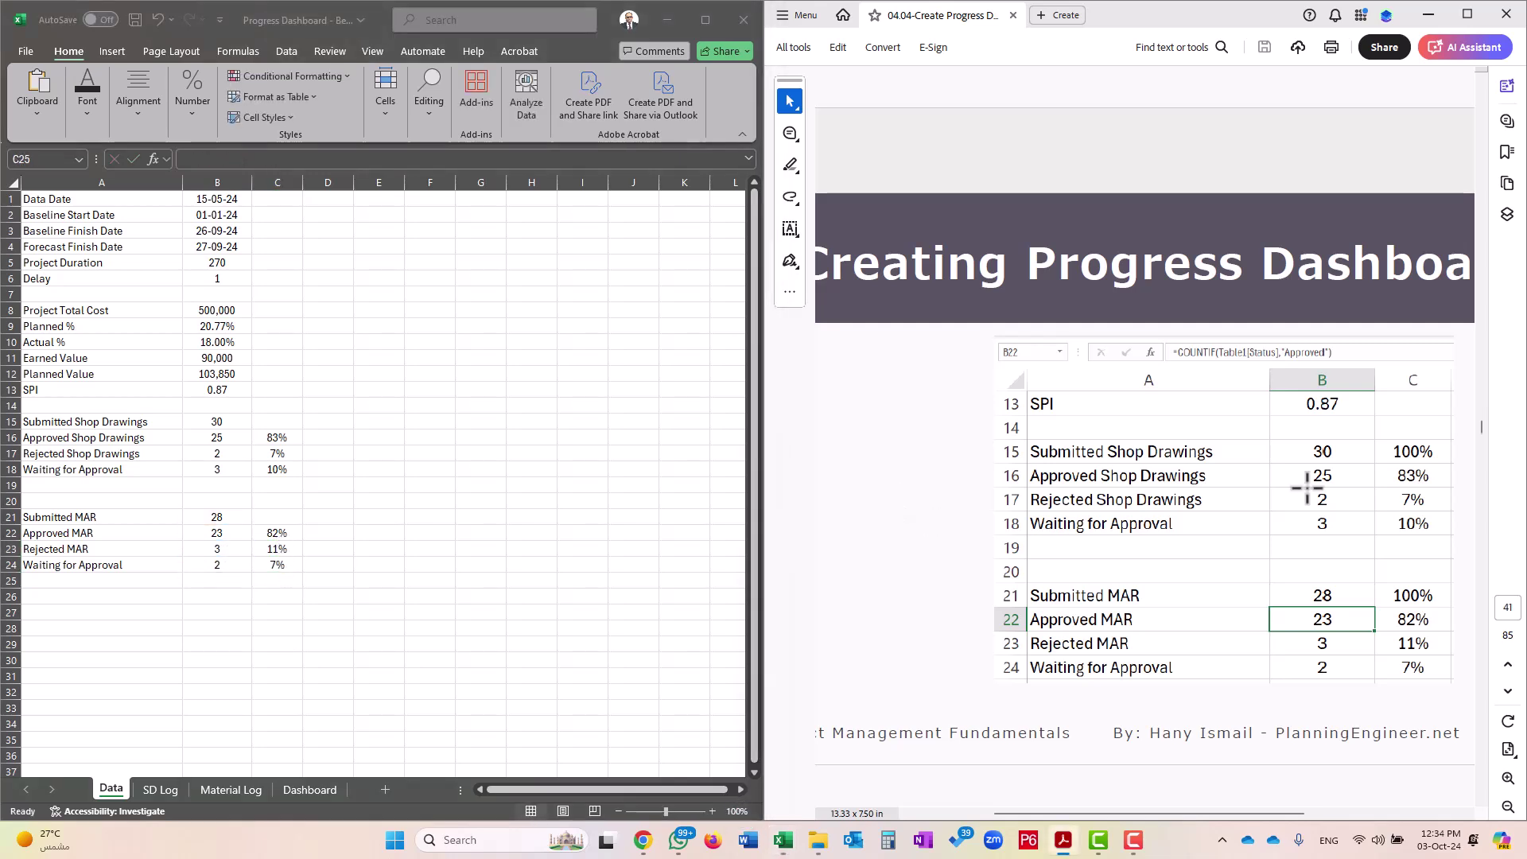
pyautogui.scroll(-1, 1307, 488)
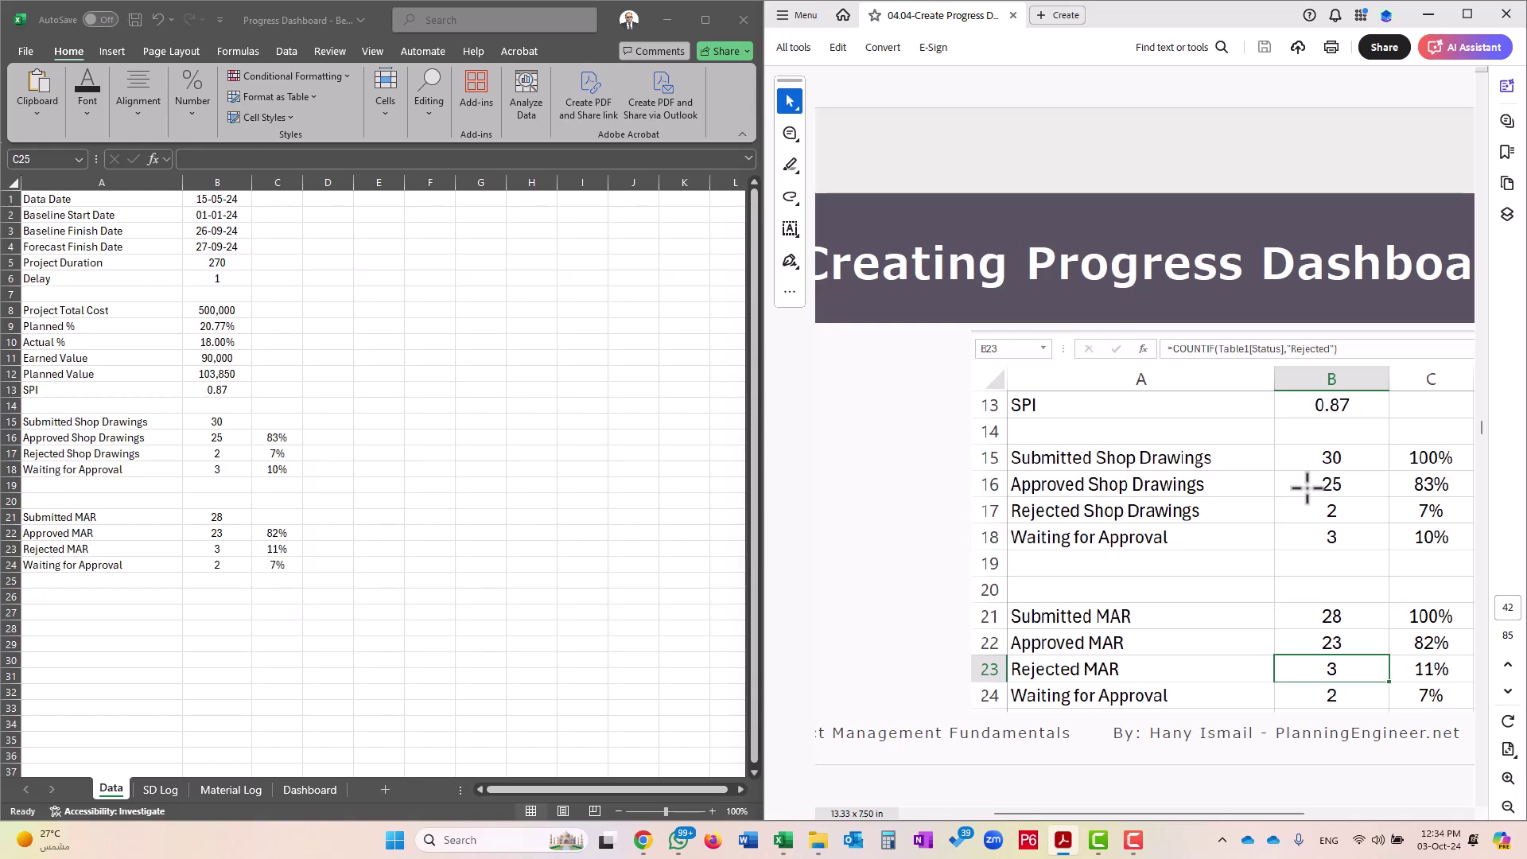
pyautogui.scroll(-1, 1284, 638)
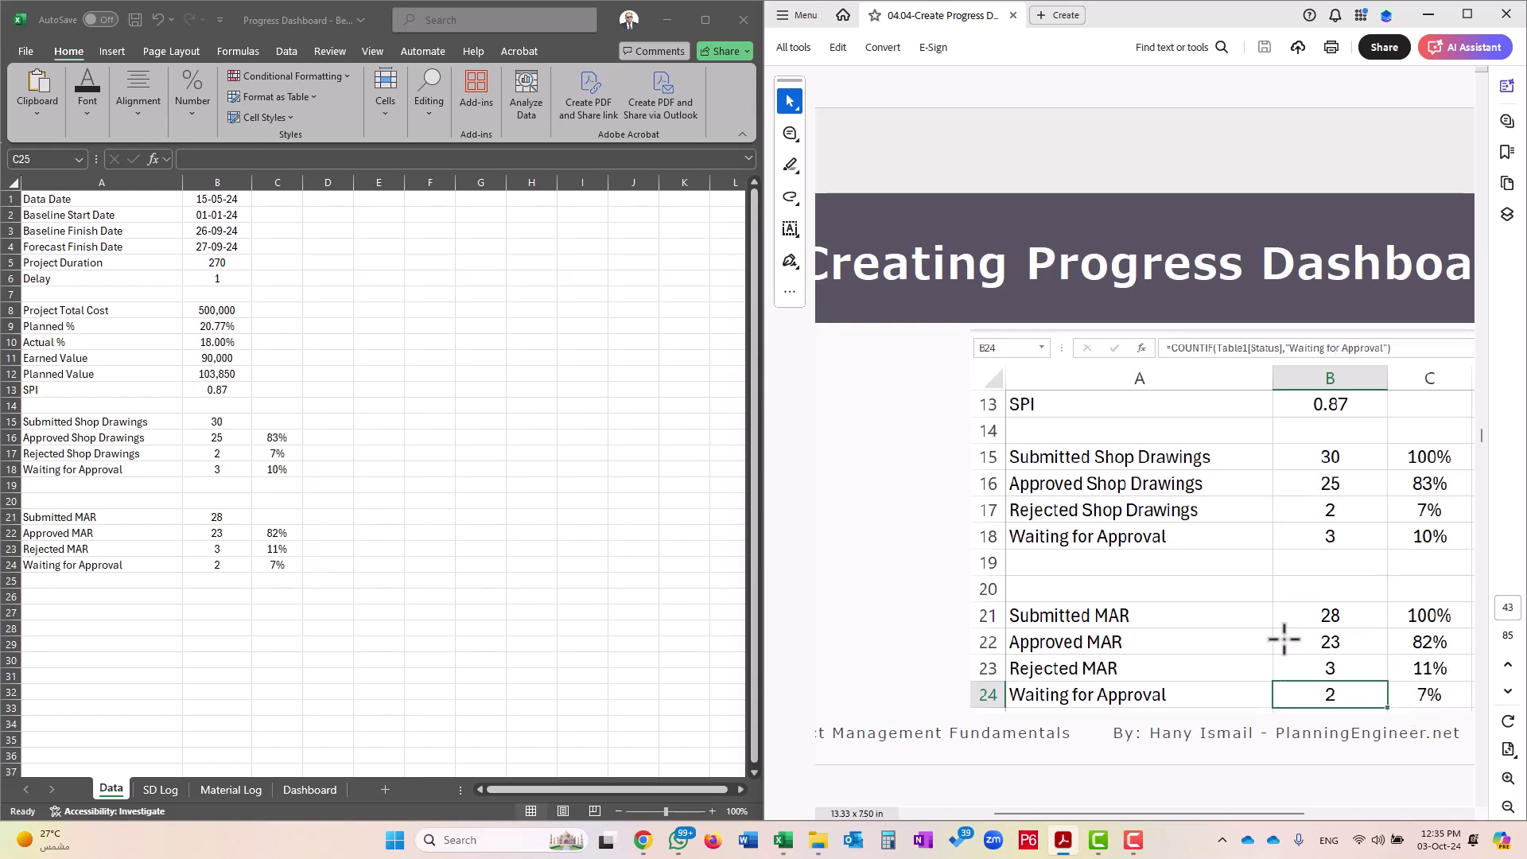
pyautogui.scroll(-1, 1283, 638)
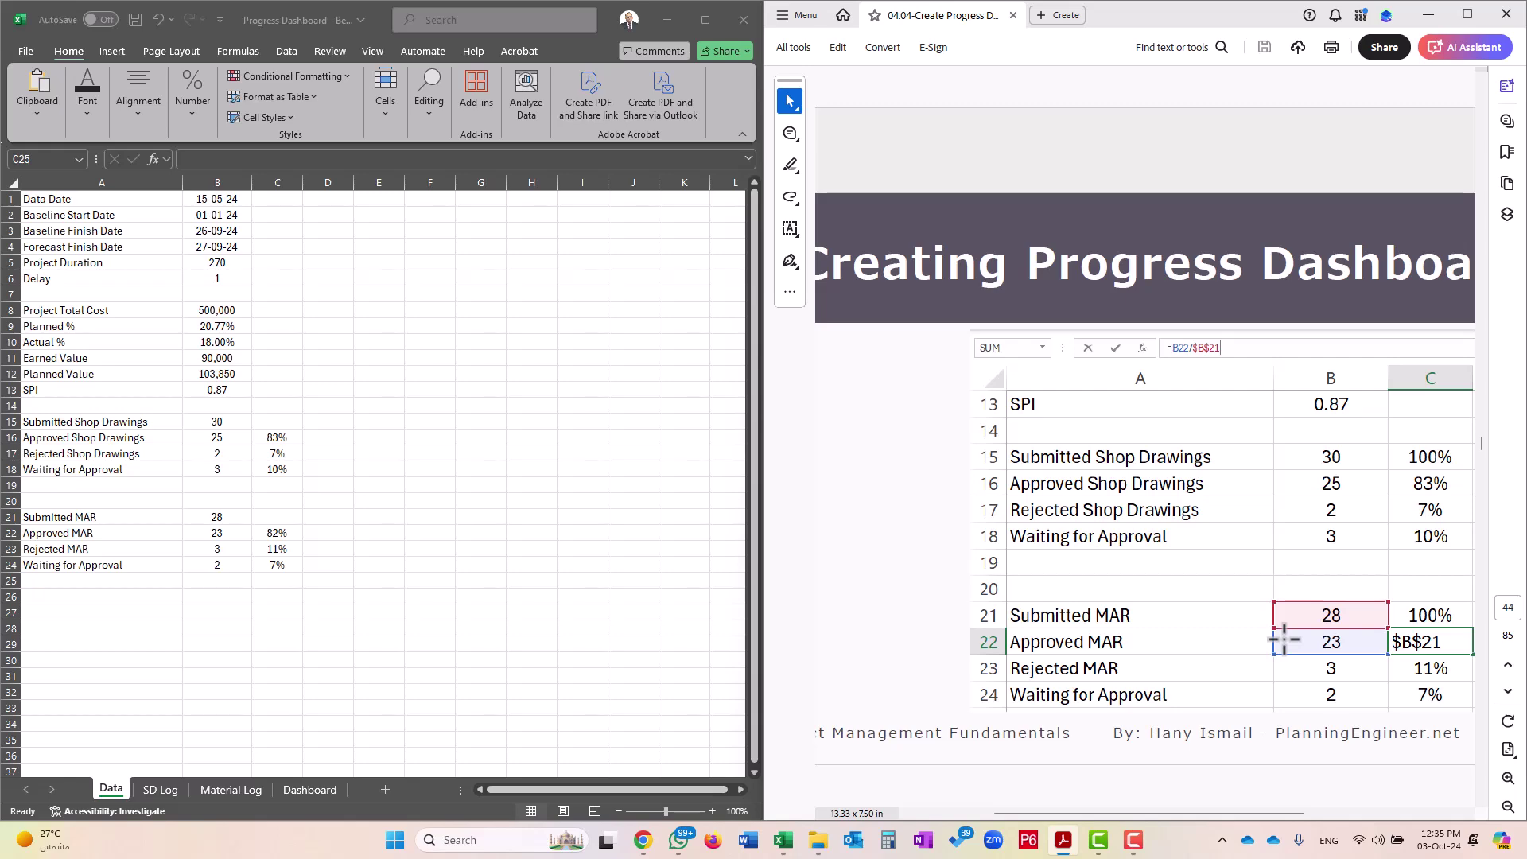
pyautogui.scroll(-4, 1284, 639)
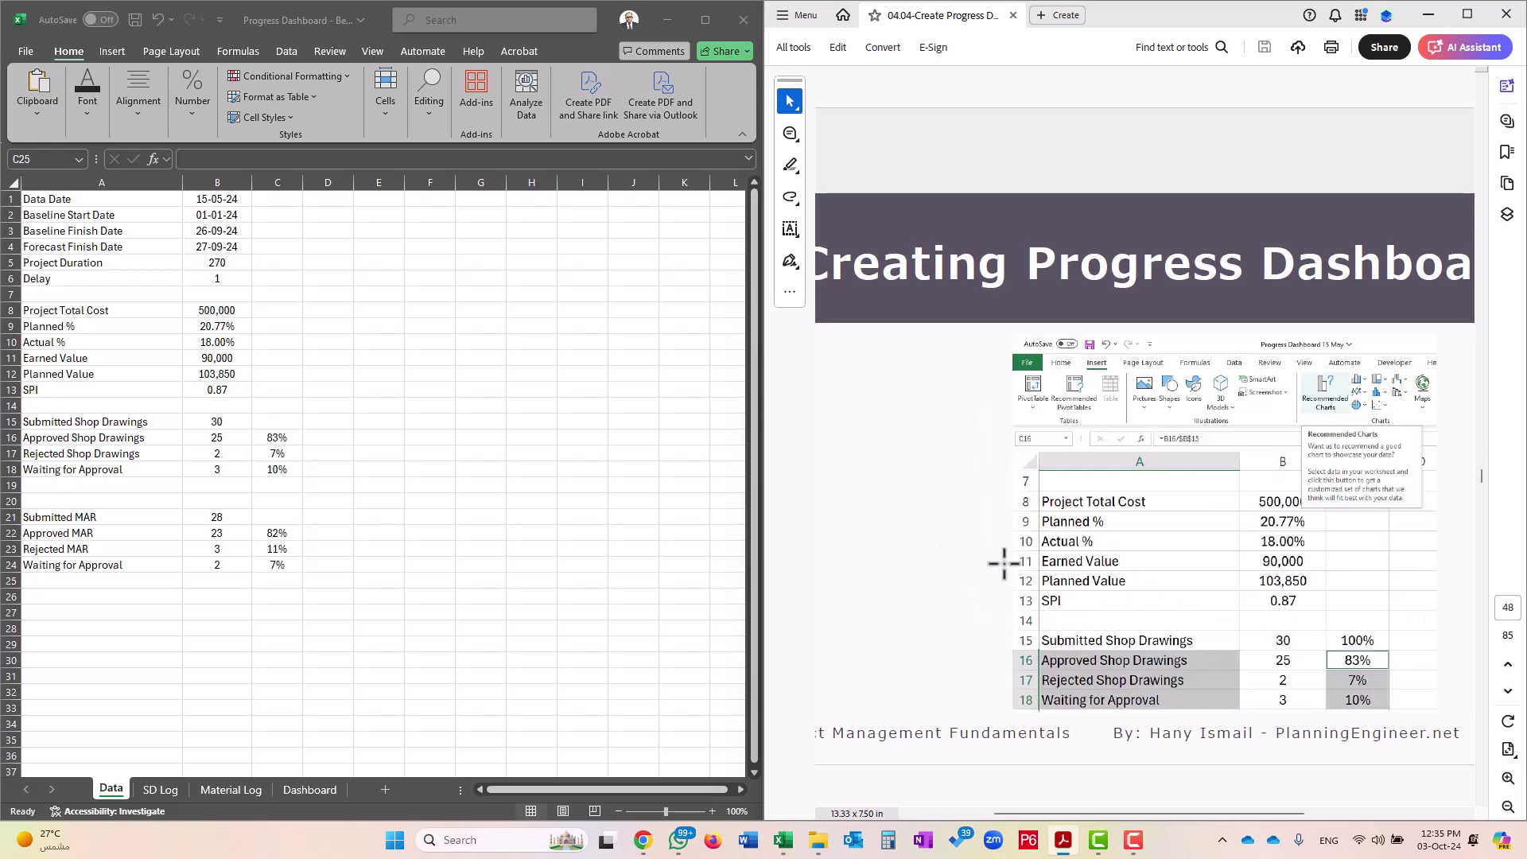
# Try to insert a pie chart from the shop drawing labels A16:A18 and percentages C16:C18 selected as blocks, and delete the chart
pyautogui.moveTo(44, 437); pyautogui.dragTo(106, 469)
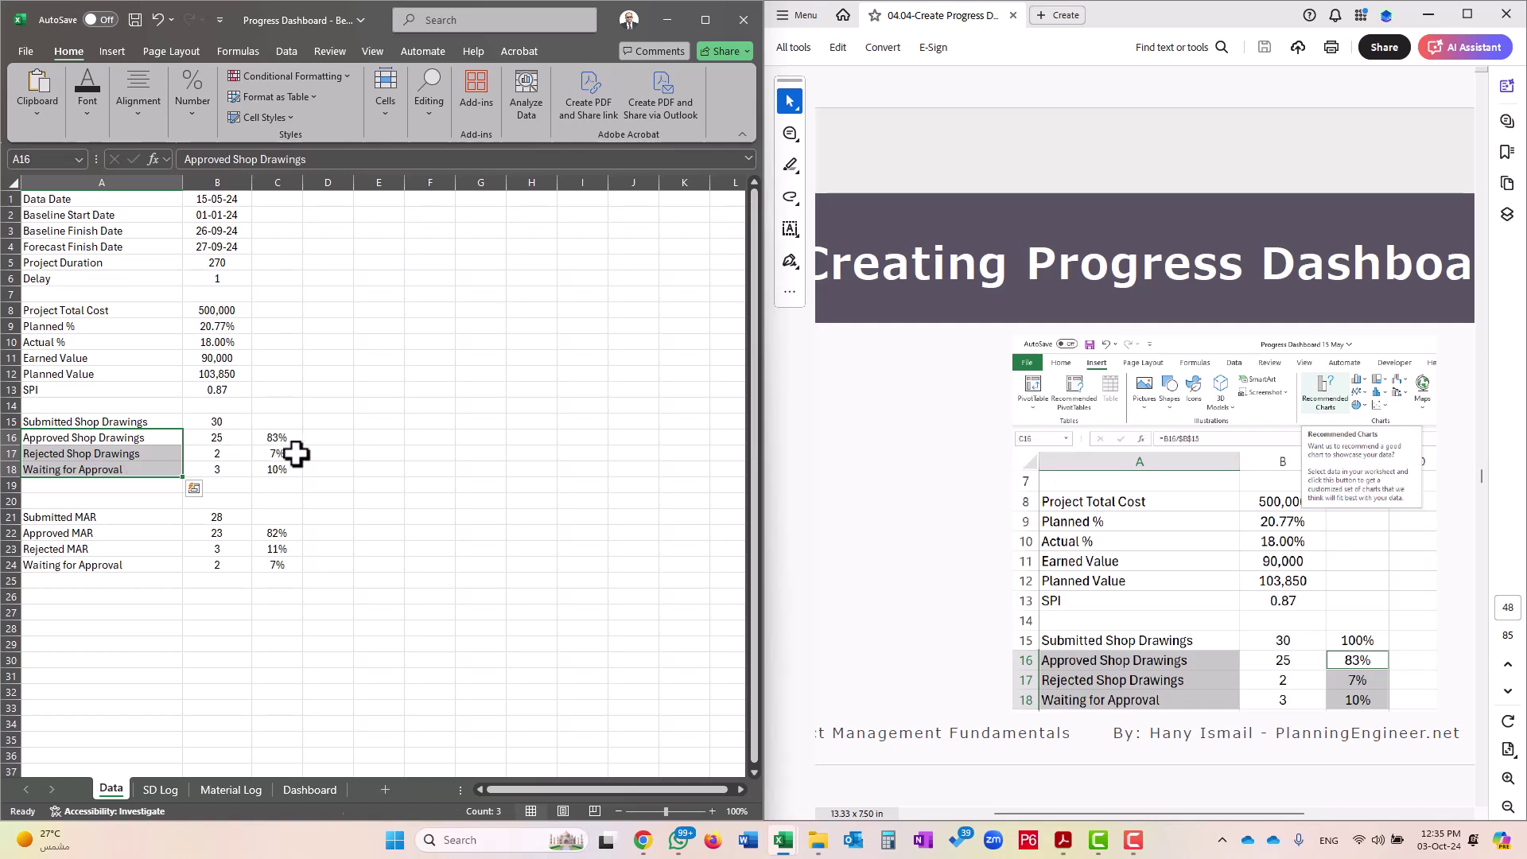
pyautogui.moveTo(290, 470); pyautogui.dragTo(290, 438)
pyautogui.click(103, 52)
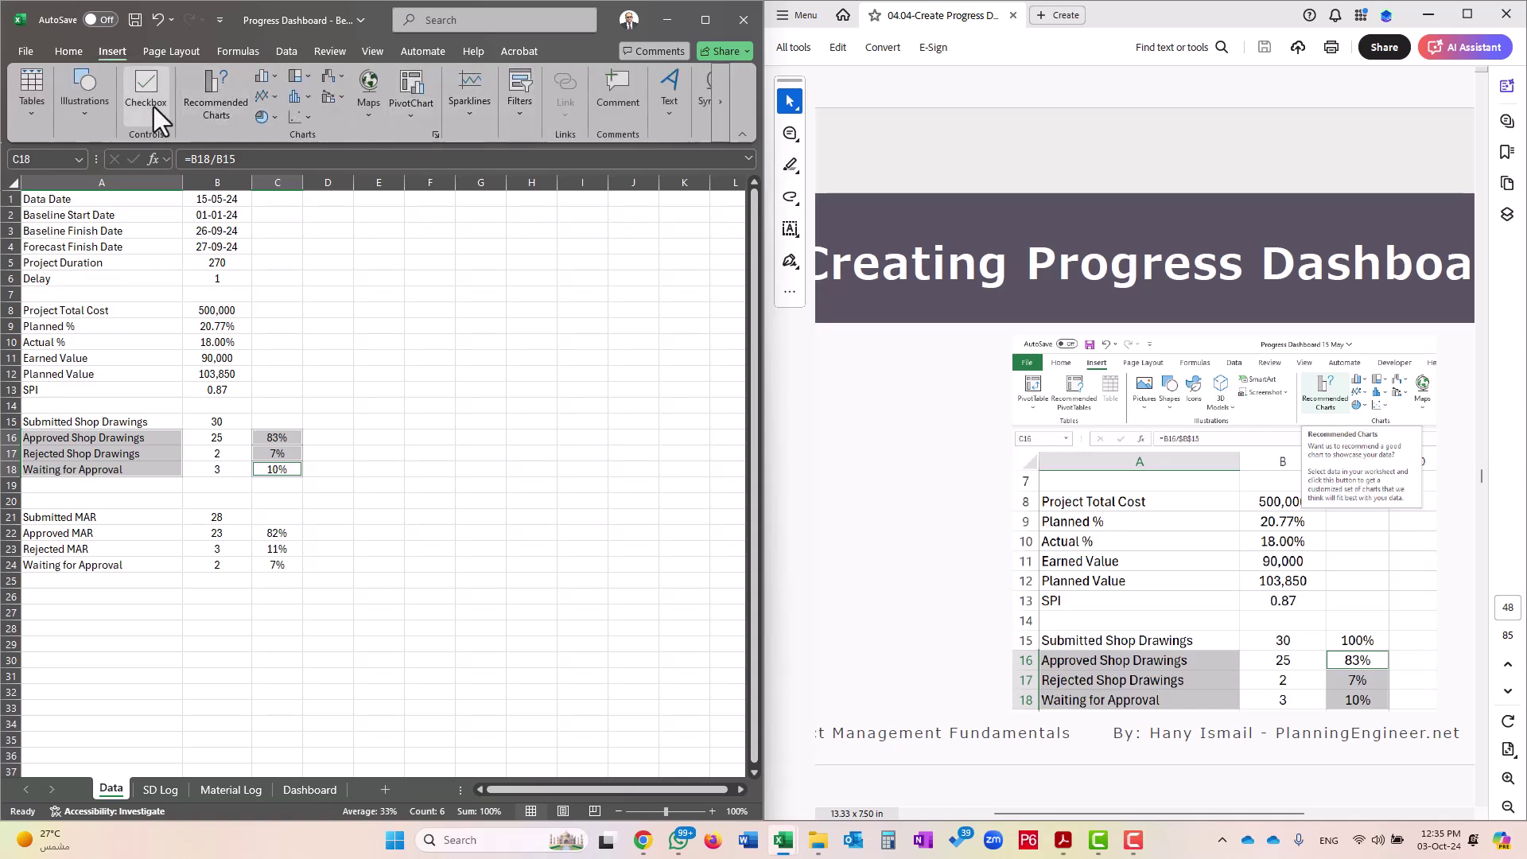
pyautogui.click(215, 102)
pyautogui.click(938, 523)
pyautogui.scroll(-1, 938, 523)
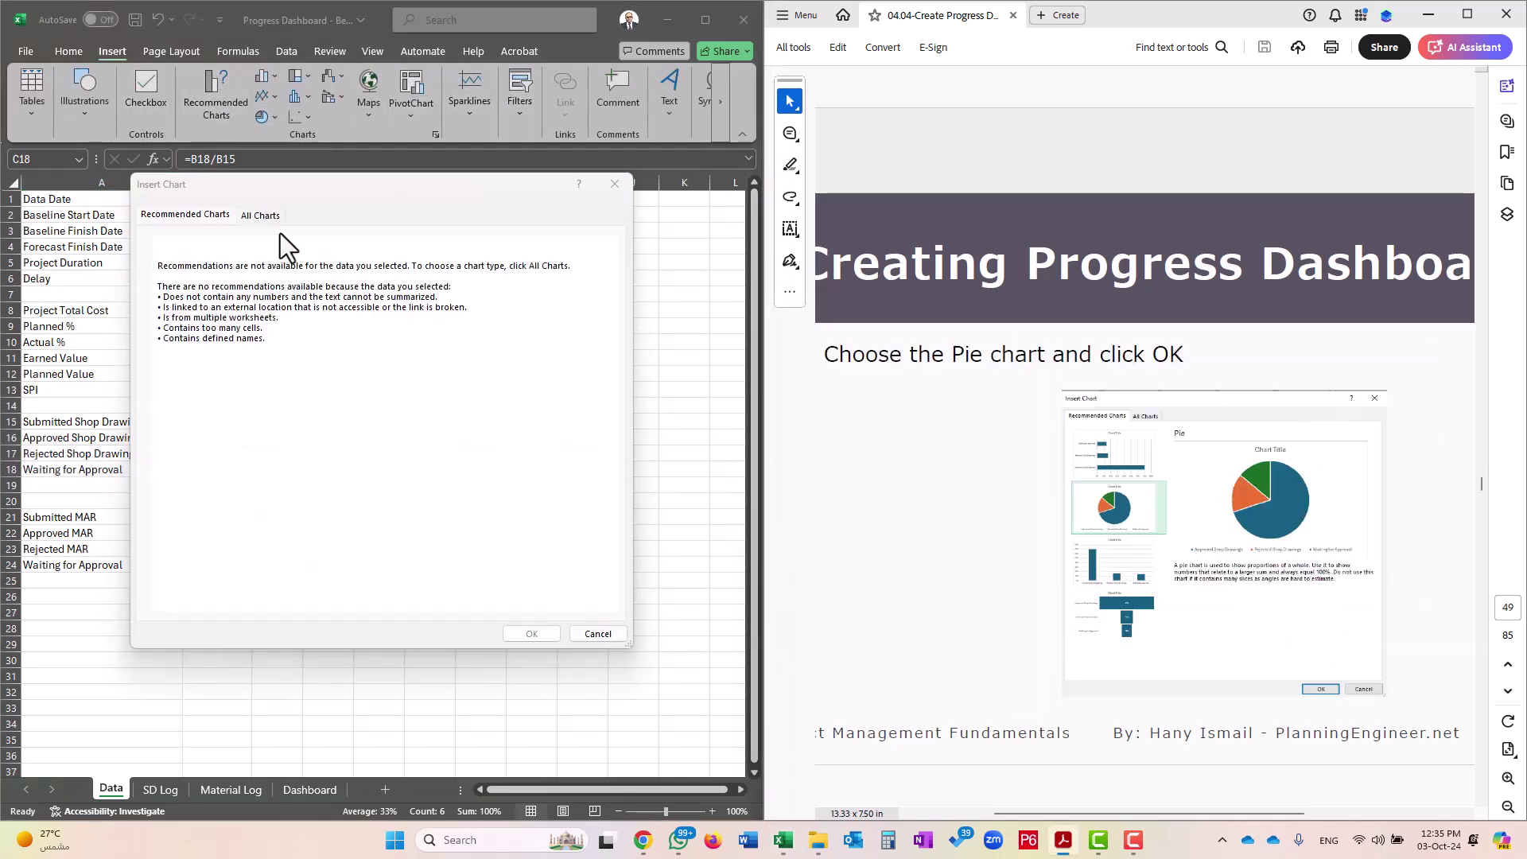
pyautogui.click(250, 218)
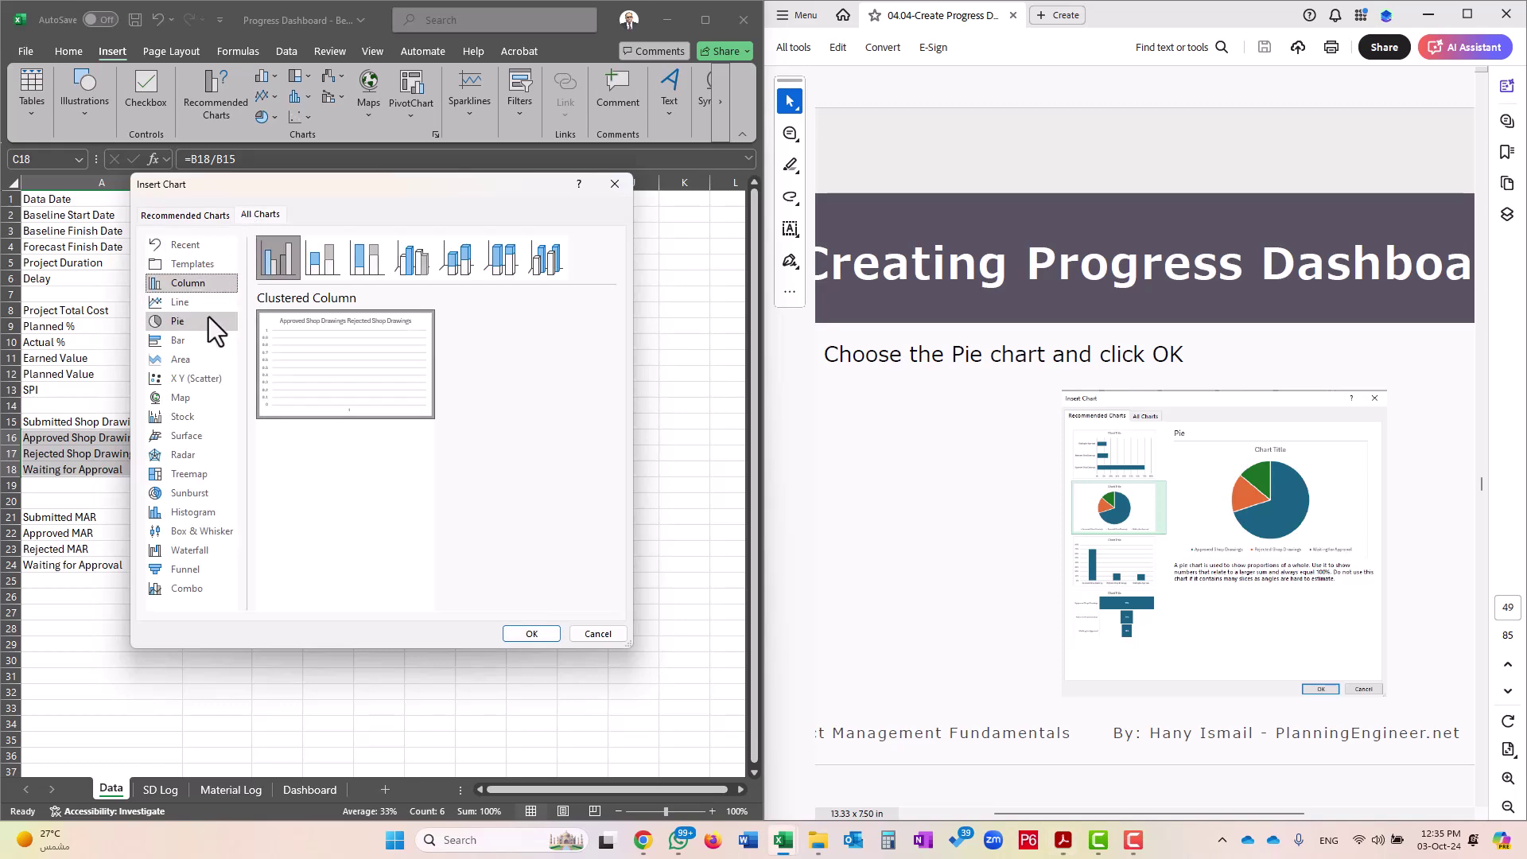
pyautogui.click(179, 320)
pyautogui.click(532, 634)
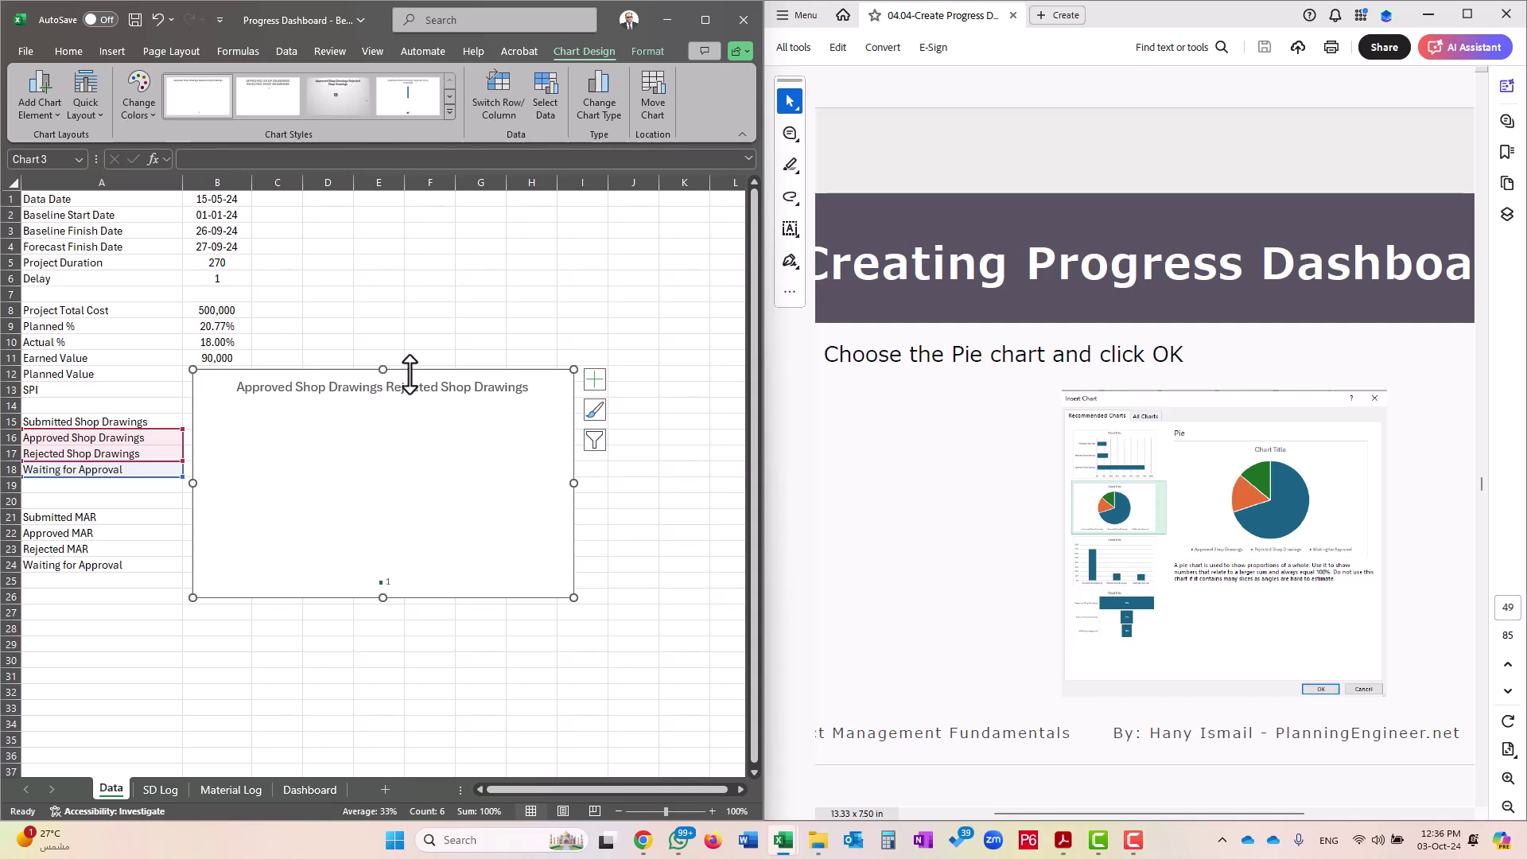
pyautogui.moveTo(438, 369); pyautogui.dragTo(511, 357)
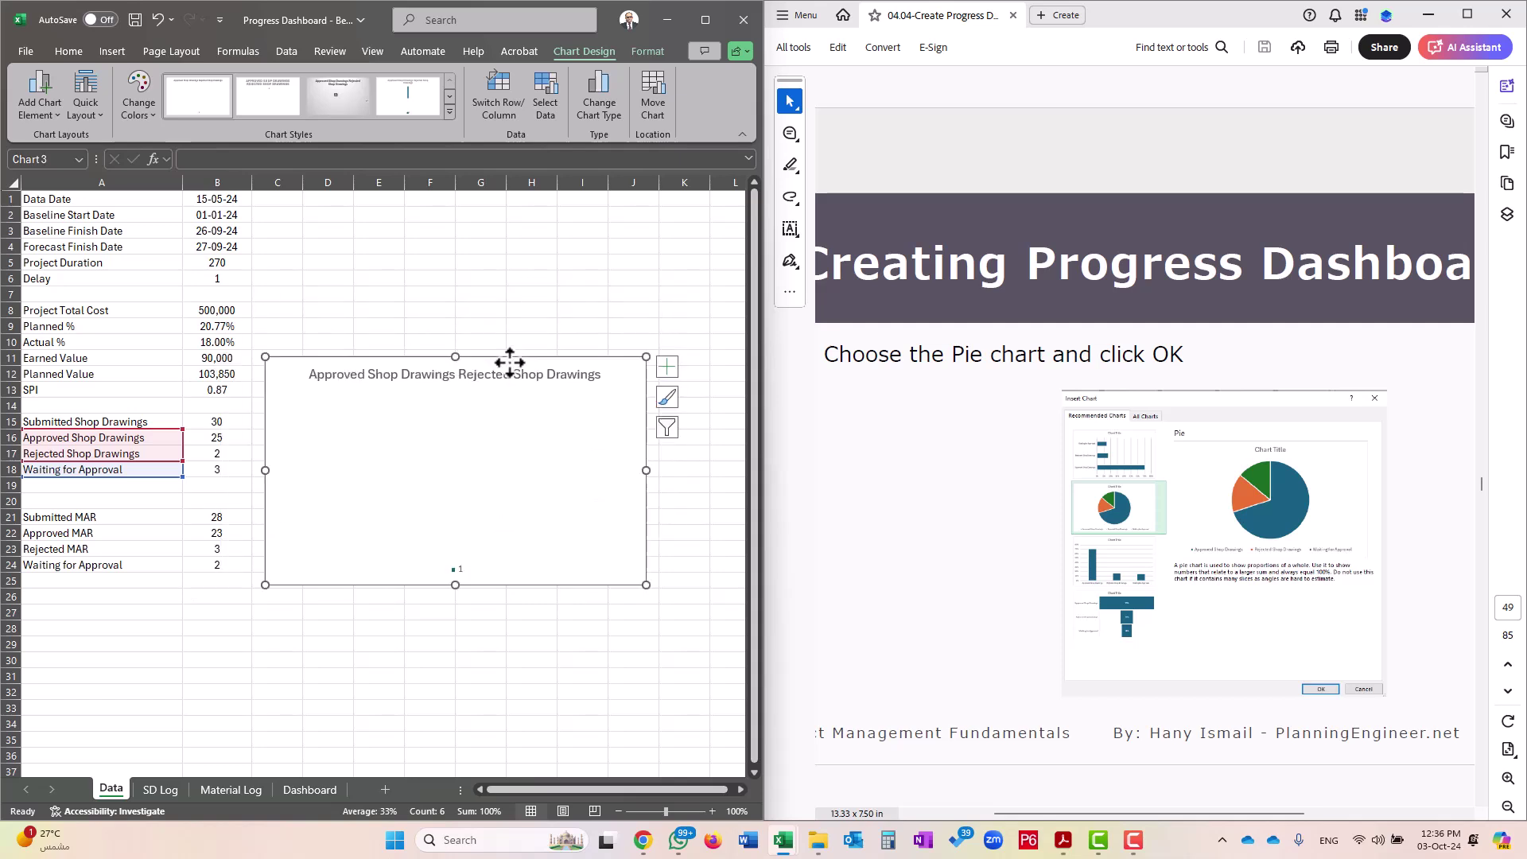
pyautogui.press('Delete')
pyautogui.moveTo(146, 437); pyautogui.dragTo(122, 469)
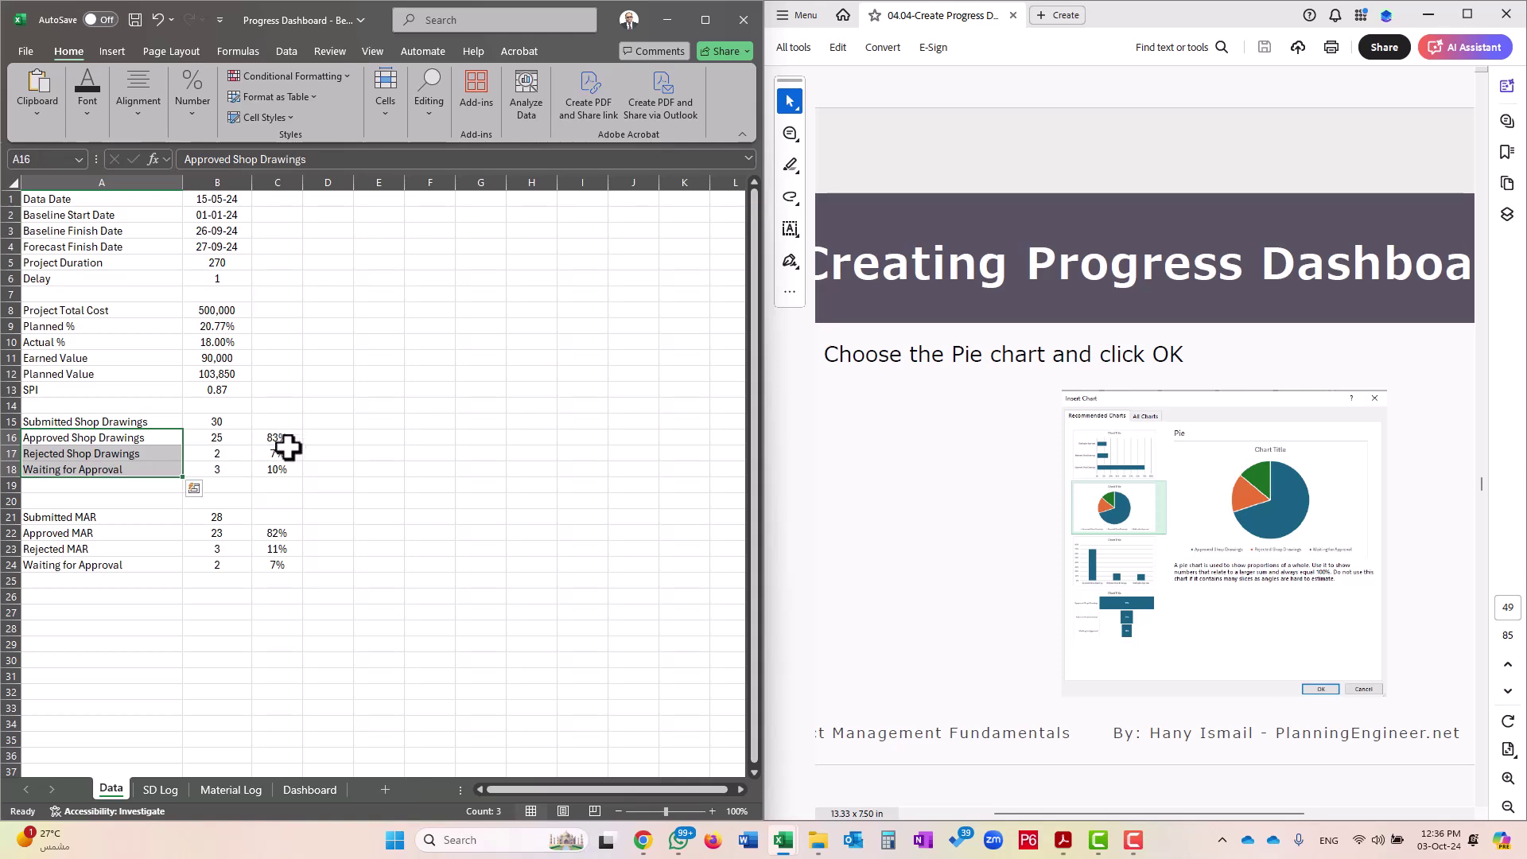
pyautogui.click(370, 455)
# Insert a pie chart from the shop drawing labels A16:A18 and percentages C16:C18, selected row by row, and shrink the chart
pyautogui.click(111, 438)
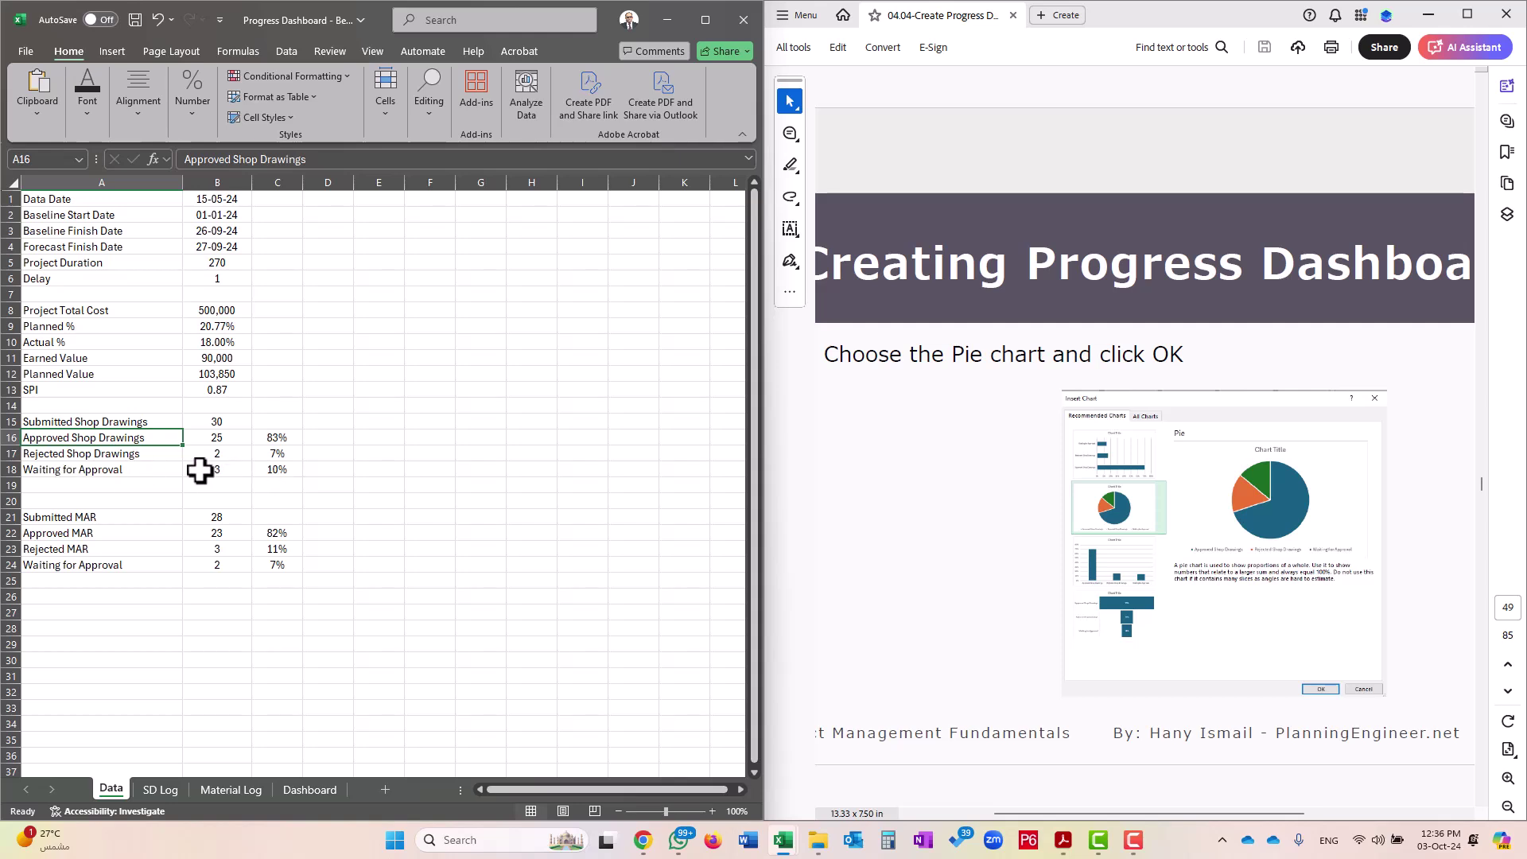
pyautogui.keyDown('ctrl'); pyautogui.click(275, 437); pyautogui.keyUp('ctrl')
pyautogui.keyDown('ctrl'); pyautogui.click(115, 454); pyautogui.keyUp('ctrl')
pyautogui.keyDown('ctrl'); pyautogui.click(274, 451); pyautogui.keyUp('ctrl')
pyautogui.keyDown('ctrl'); pyautogui.click(120, 470); pyautogui.keyUp('ctrl')
pyautogui.keyDown('ctrl'); pyautogui.click(275, 473); pyautogui.keyUp('ctrl')
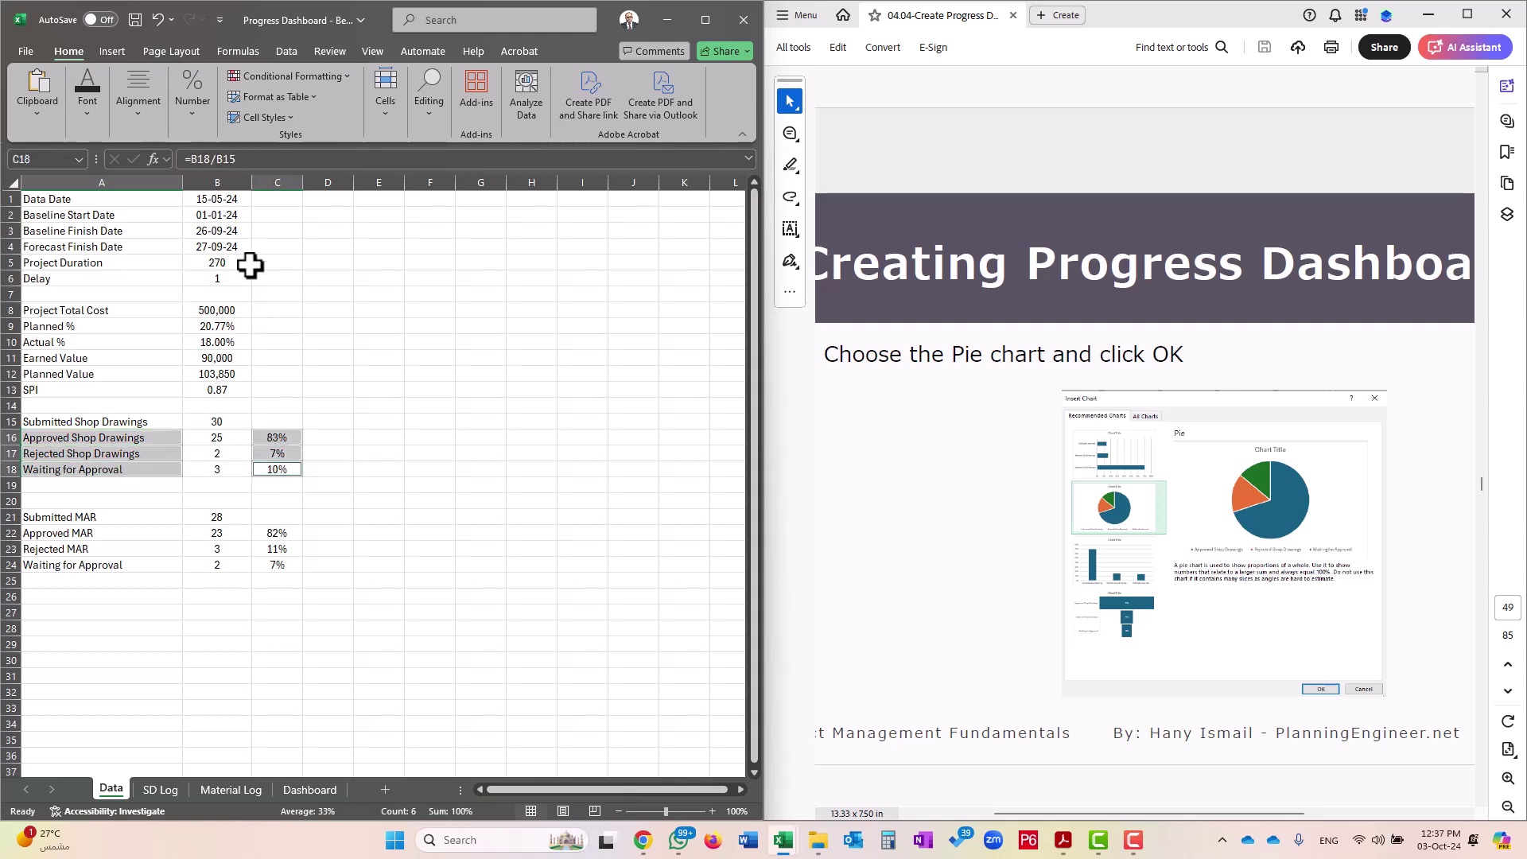
pyautogui.click(111, 51)
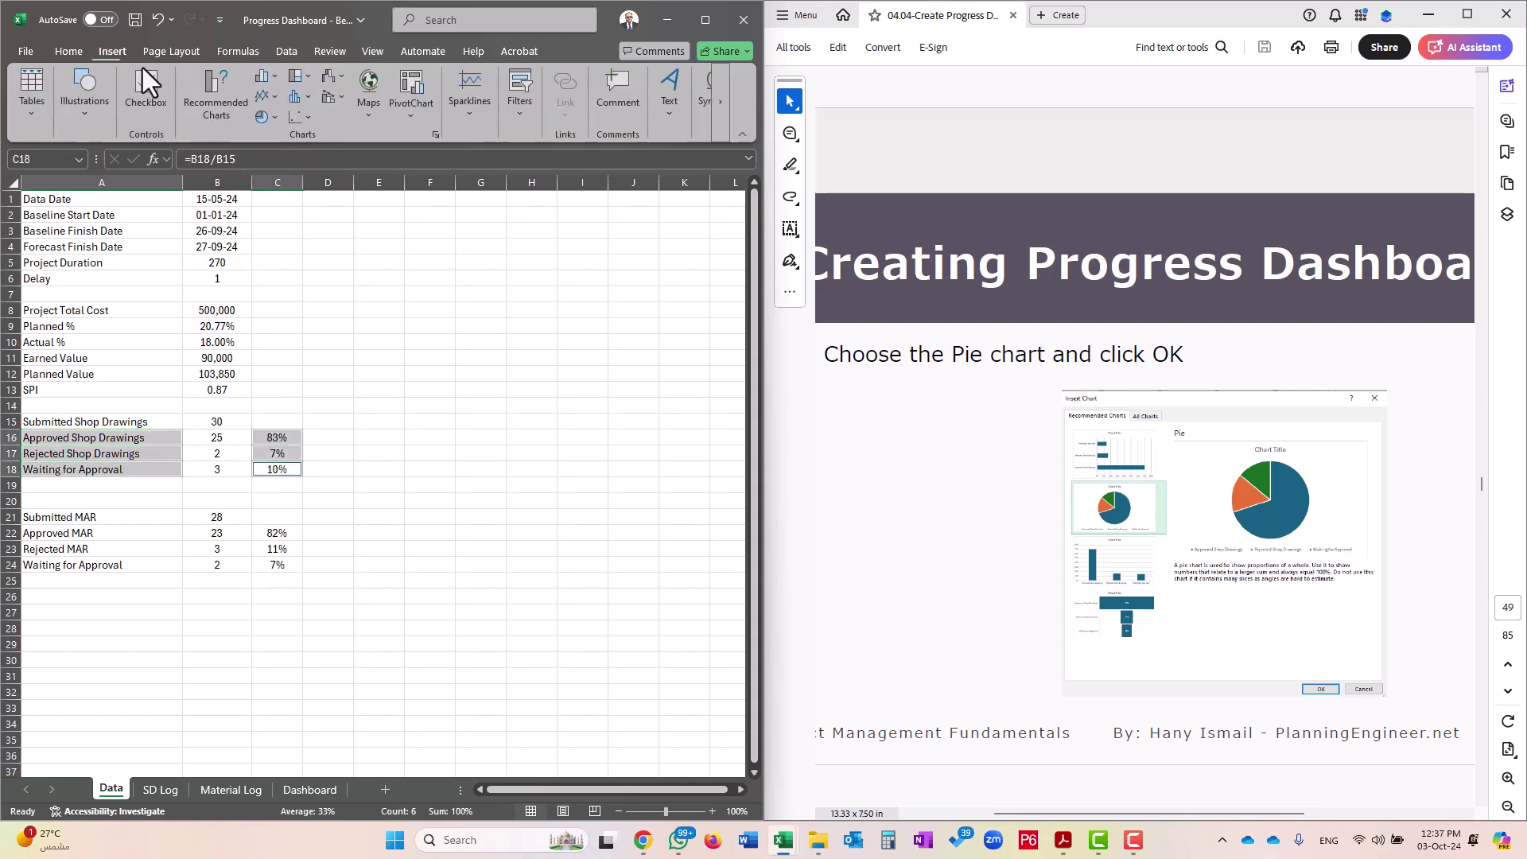
pyautogui.click(221, 106)
pyautogui.click(261, 215)
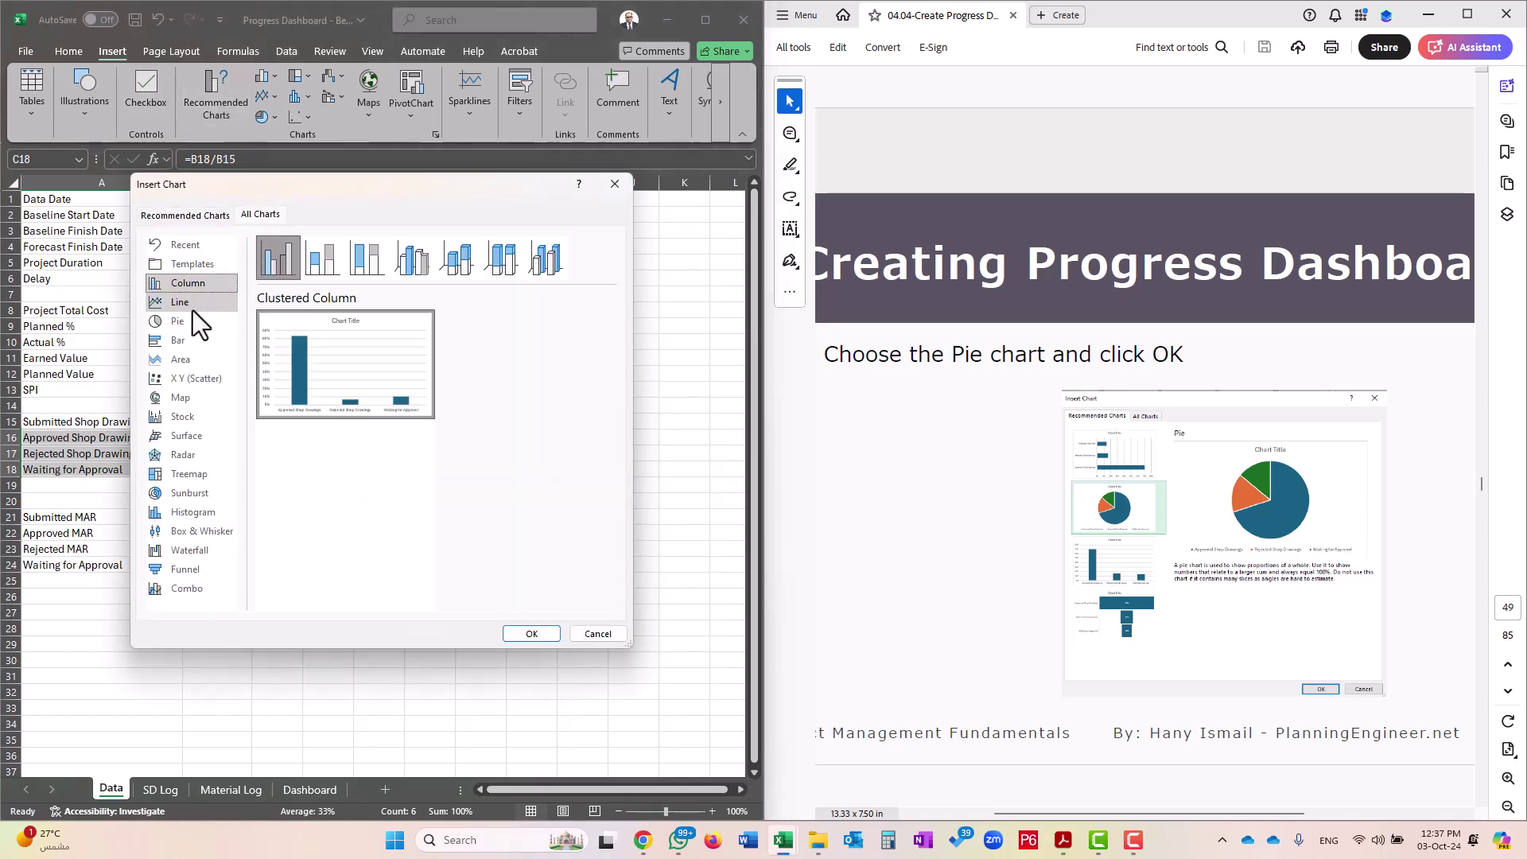
pyautogui.click(184, 320)
pyautogui.click(529, 634)
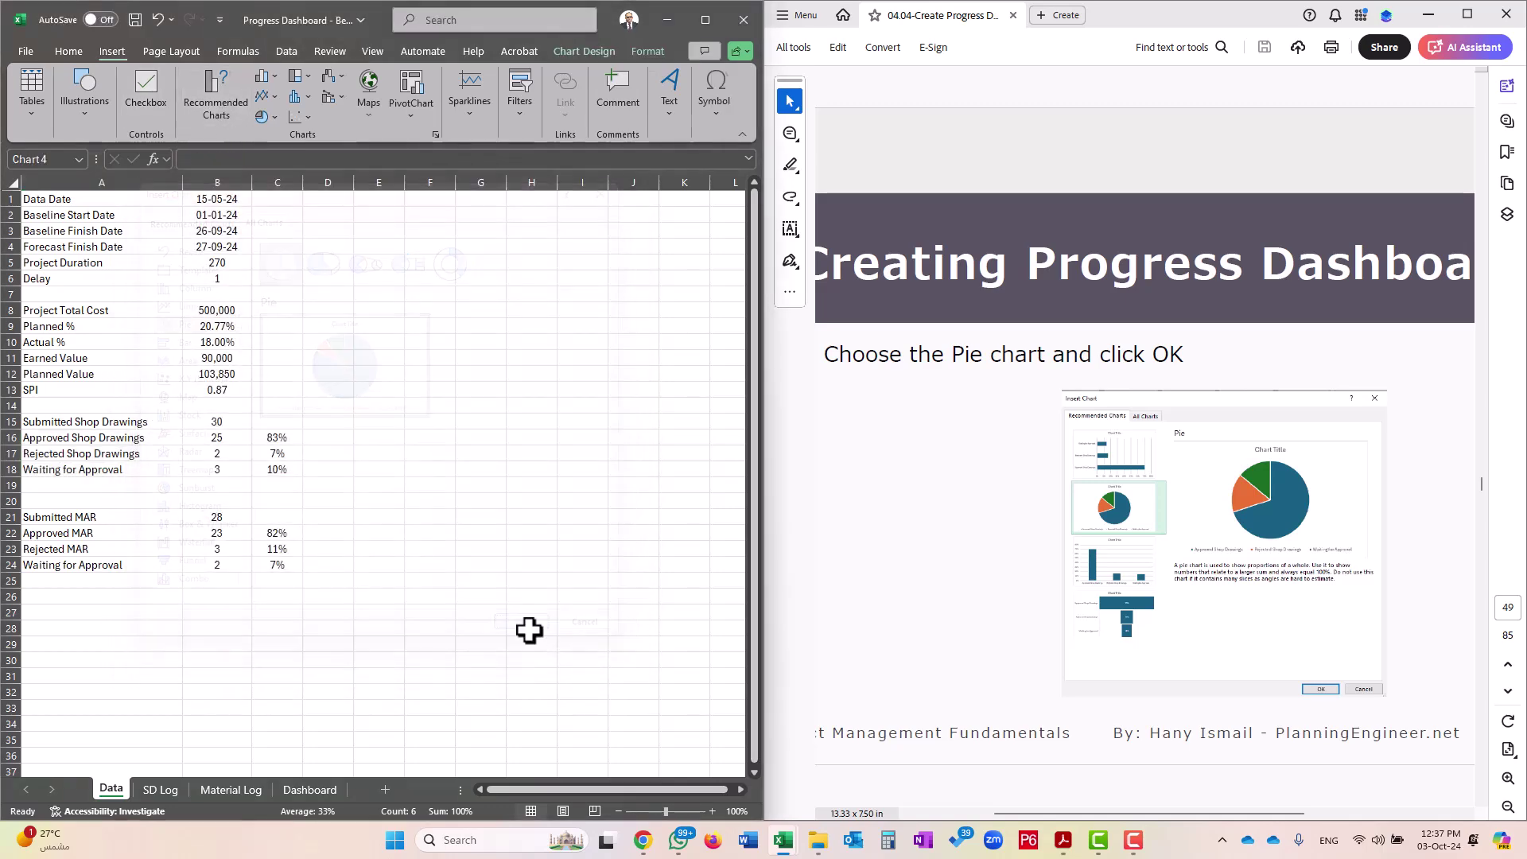
pyautogui.moveTo(682, 441); pyautogui.dragTo(599, 403)
# Cut the shop drawing pie chart from the Data sheet and paste it into the Dashboard sheet, as the guide instructs
pyautogui.click(1043, 649)
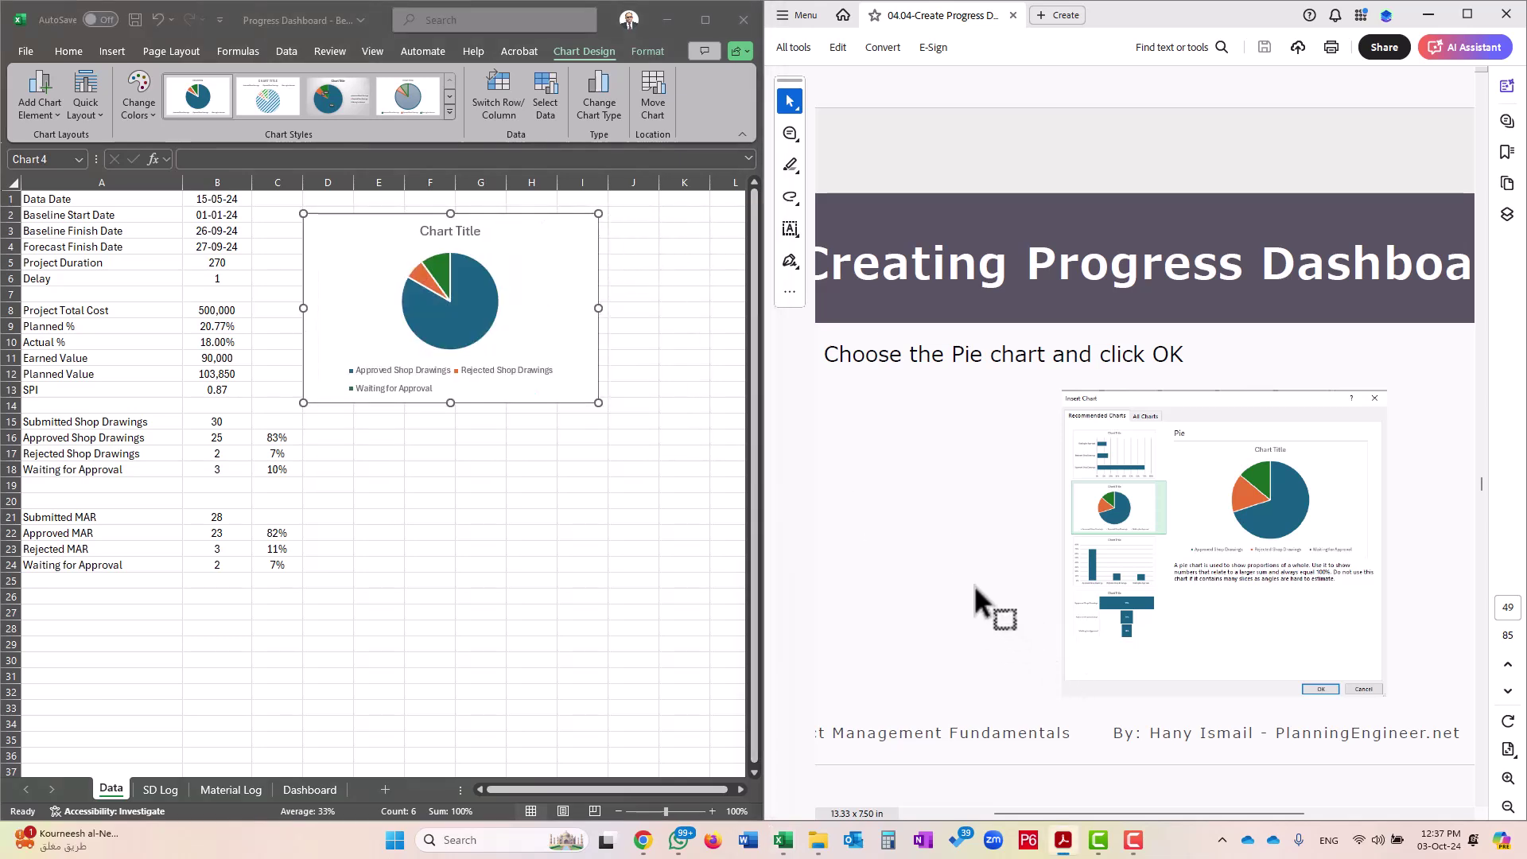
pyautogui.scroll(-1, 974, 584)
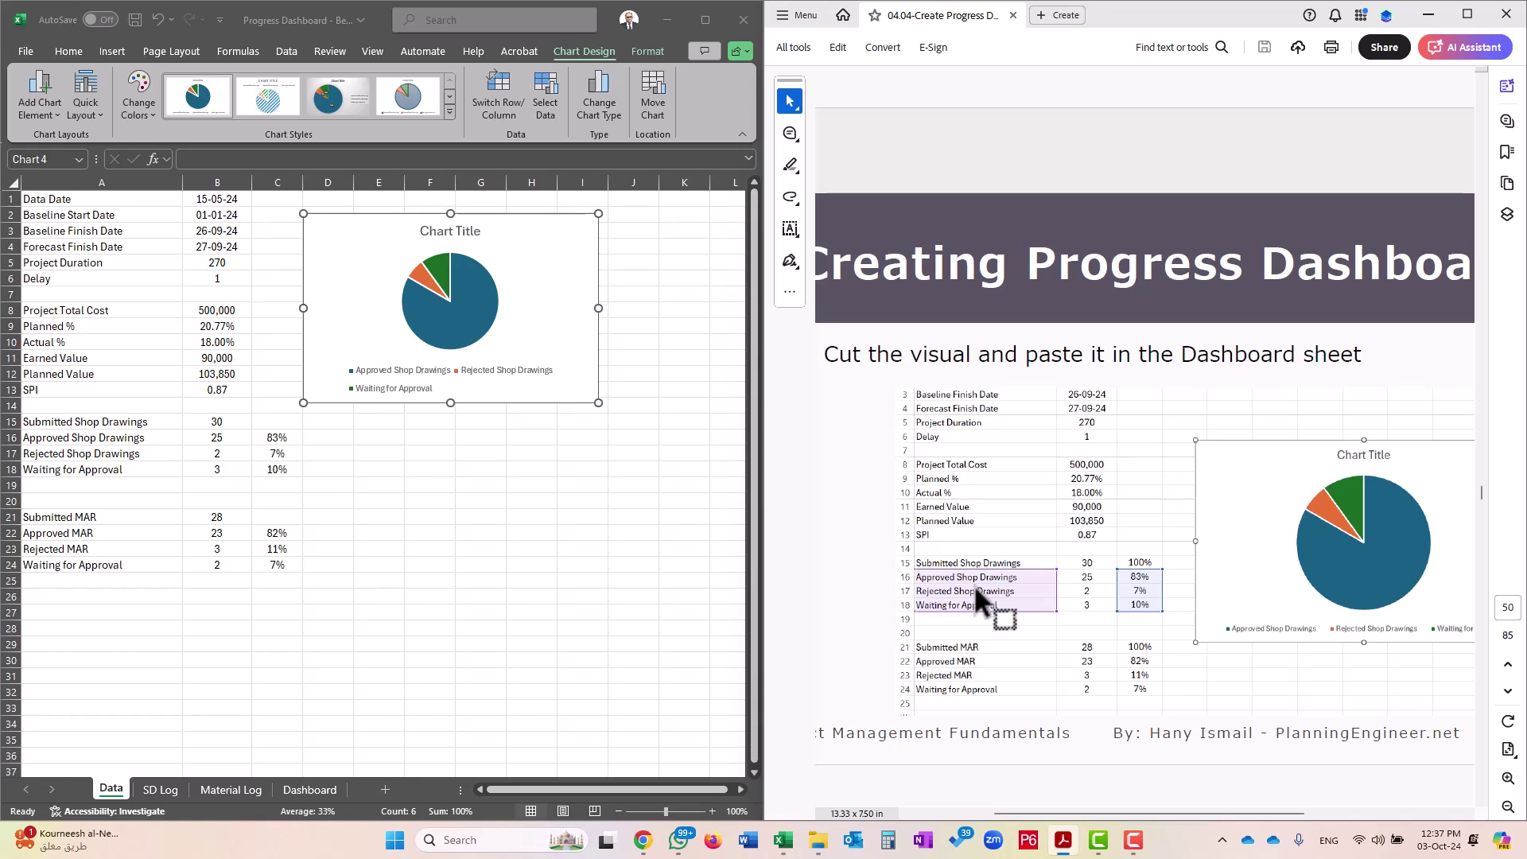
pyautogui.scroll(-1, 873, 497)
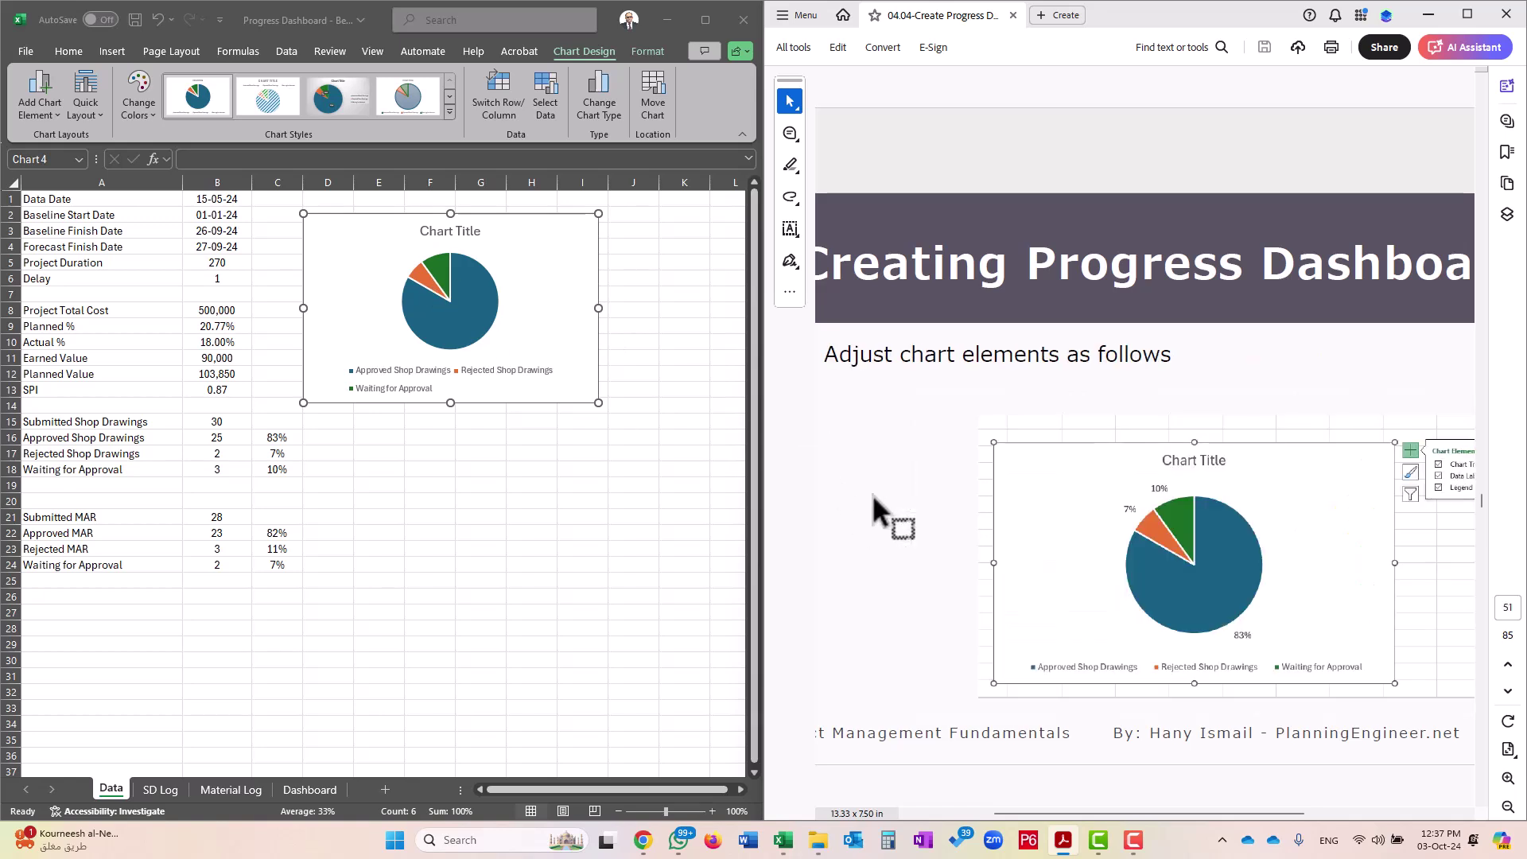
pyautogui.click(516, 242)
pyautogui.rightClick(526, 237)
pyautogui.click(570, 280)
pyautogui.click(309, 789)
pyautogui.click(574, 255)
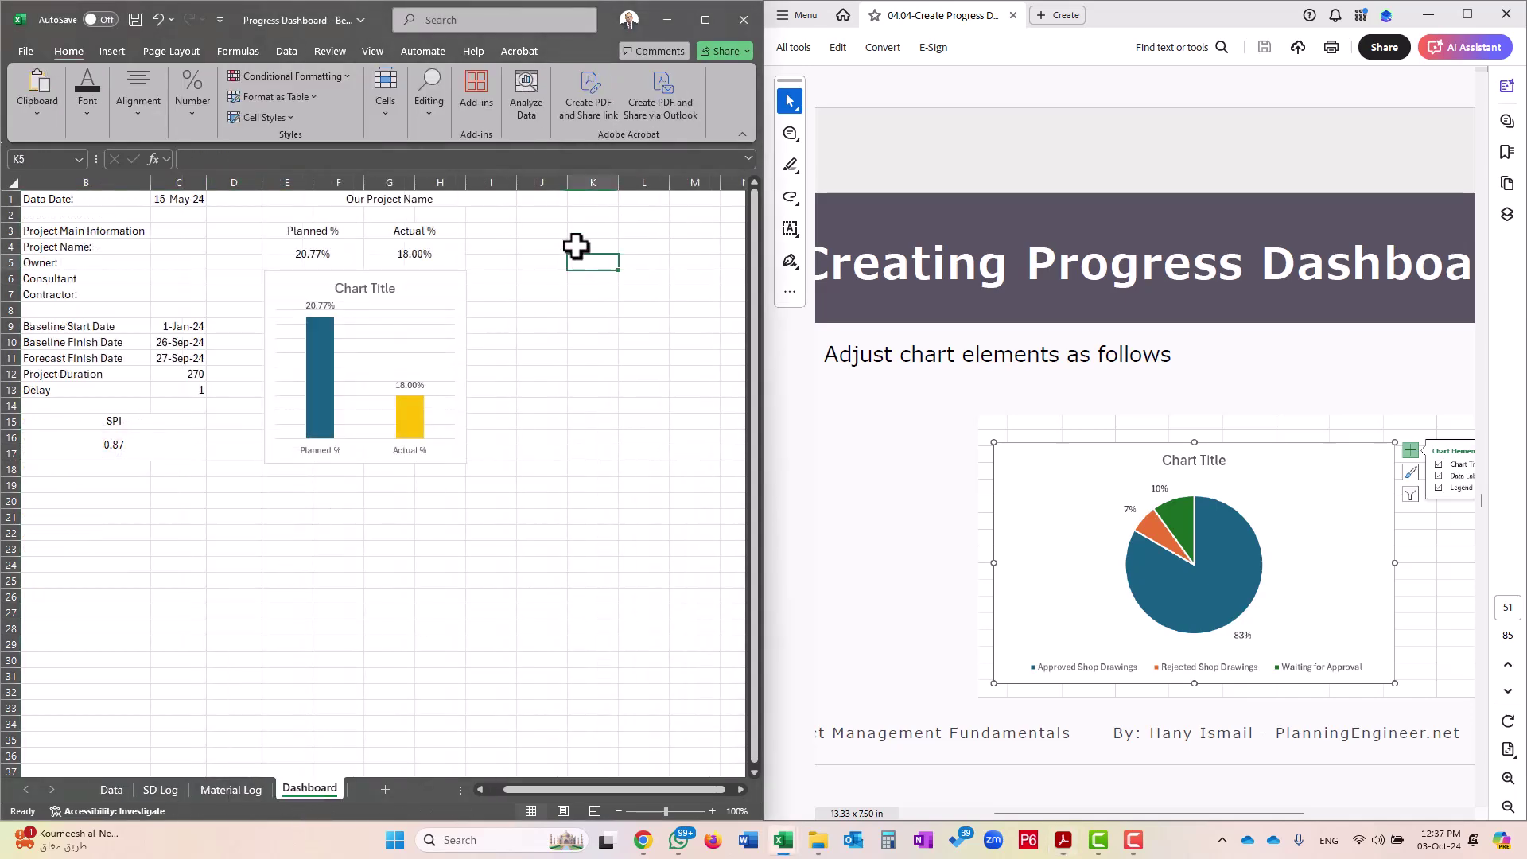
pyautogui.rightClick(574, 232)
pyautogui.click(613, 346)
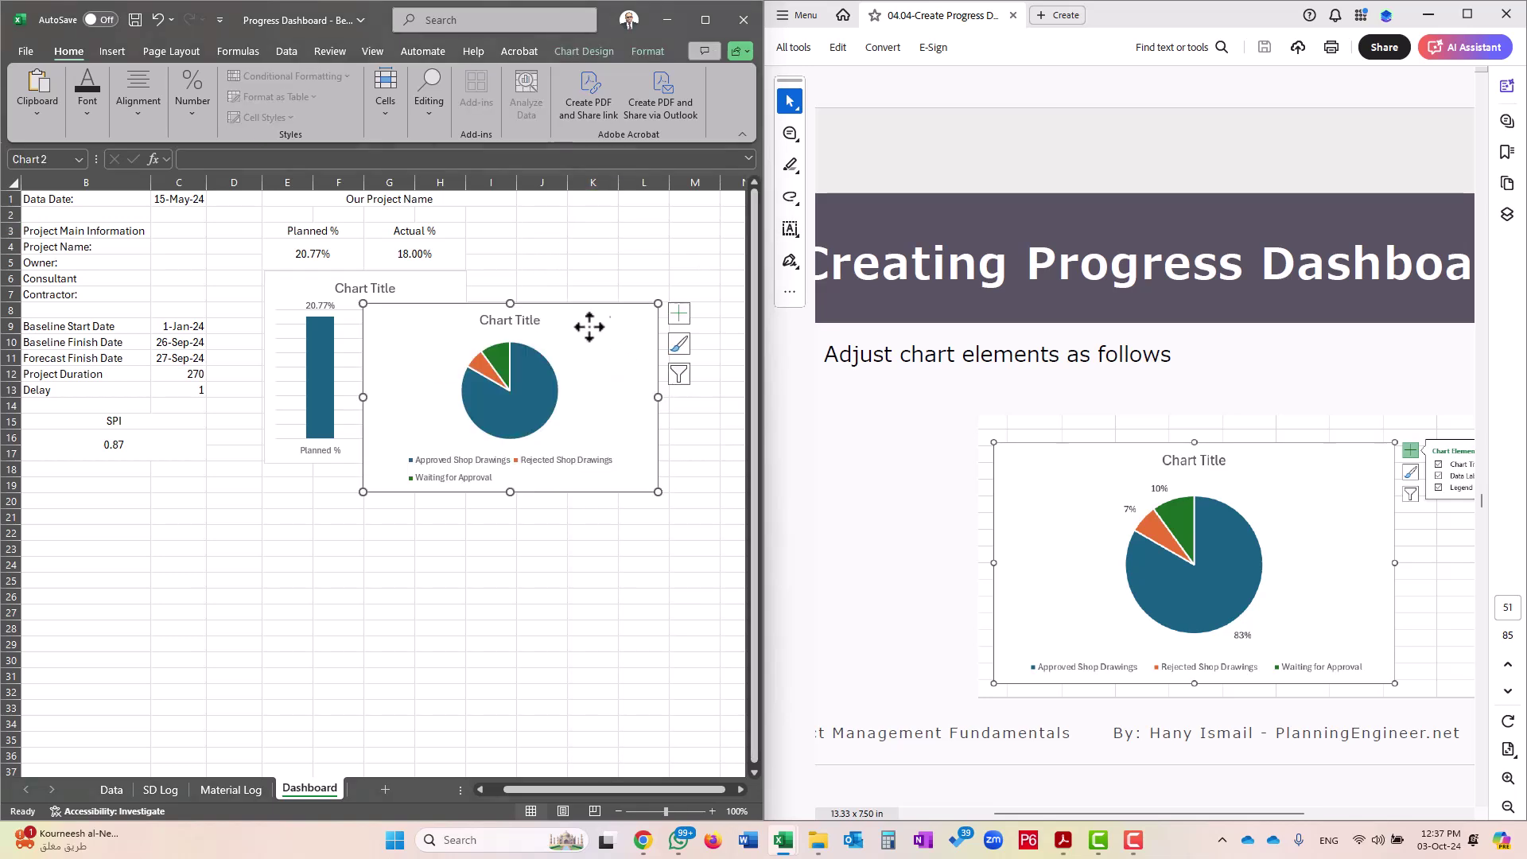
# Add data labels to the shop drawing pie chart and place it below the Planned/Actual column chart
pyautogui.click(680, 315)
pyautogui.click(716, 350)
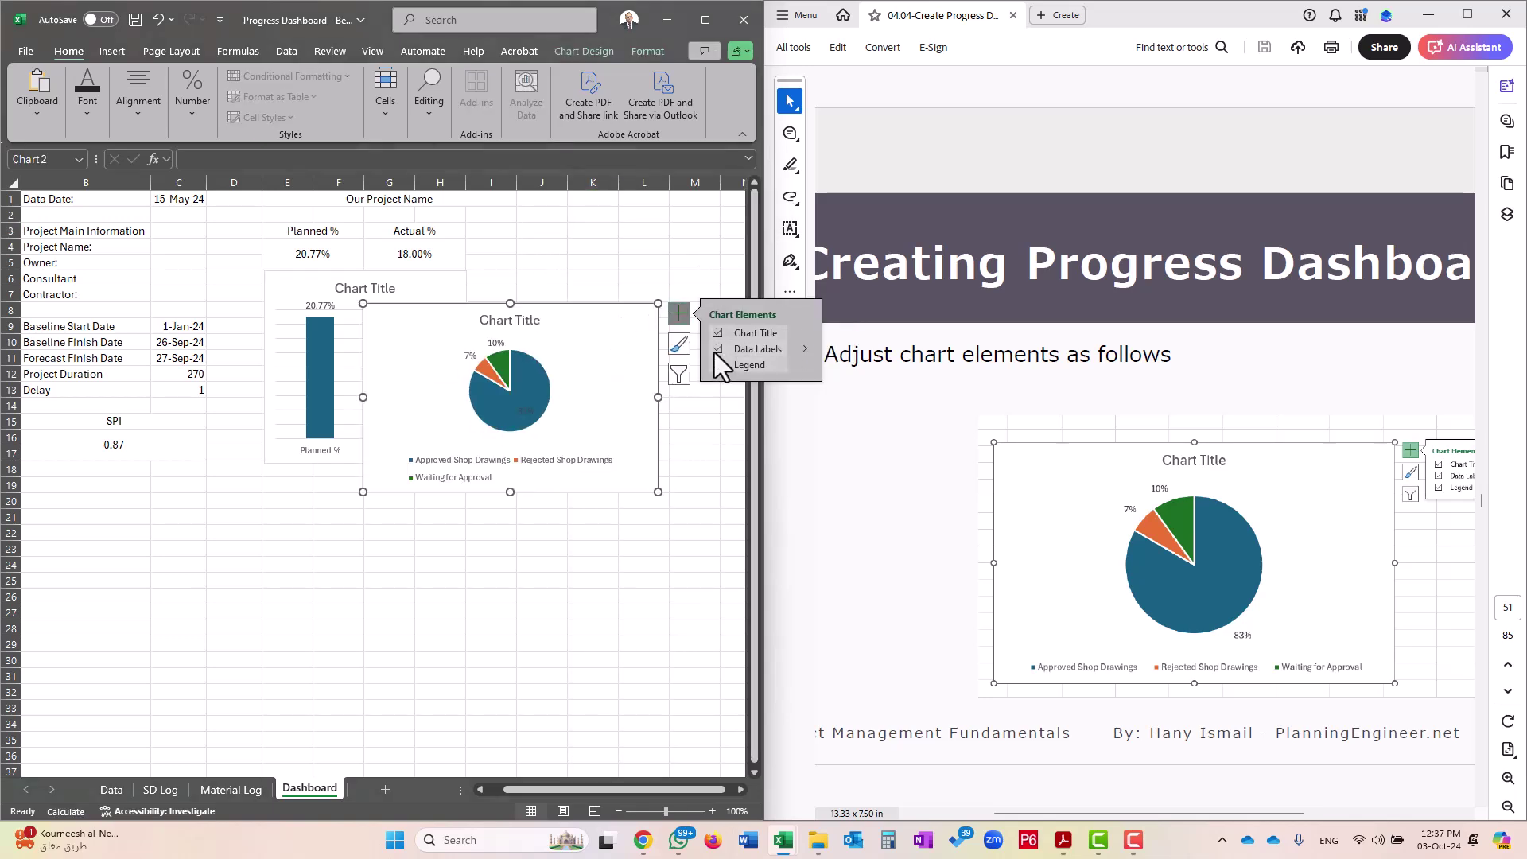
pyautogui.click(680, 563)
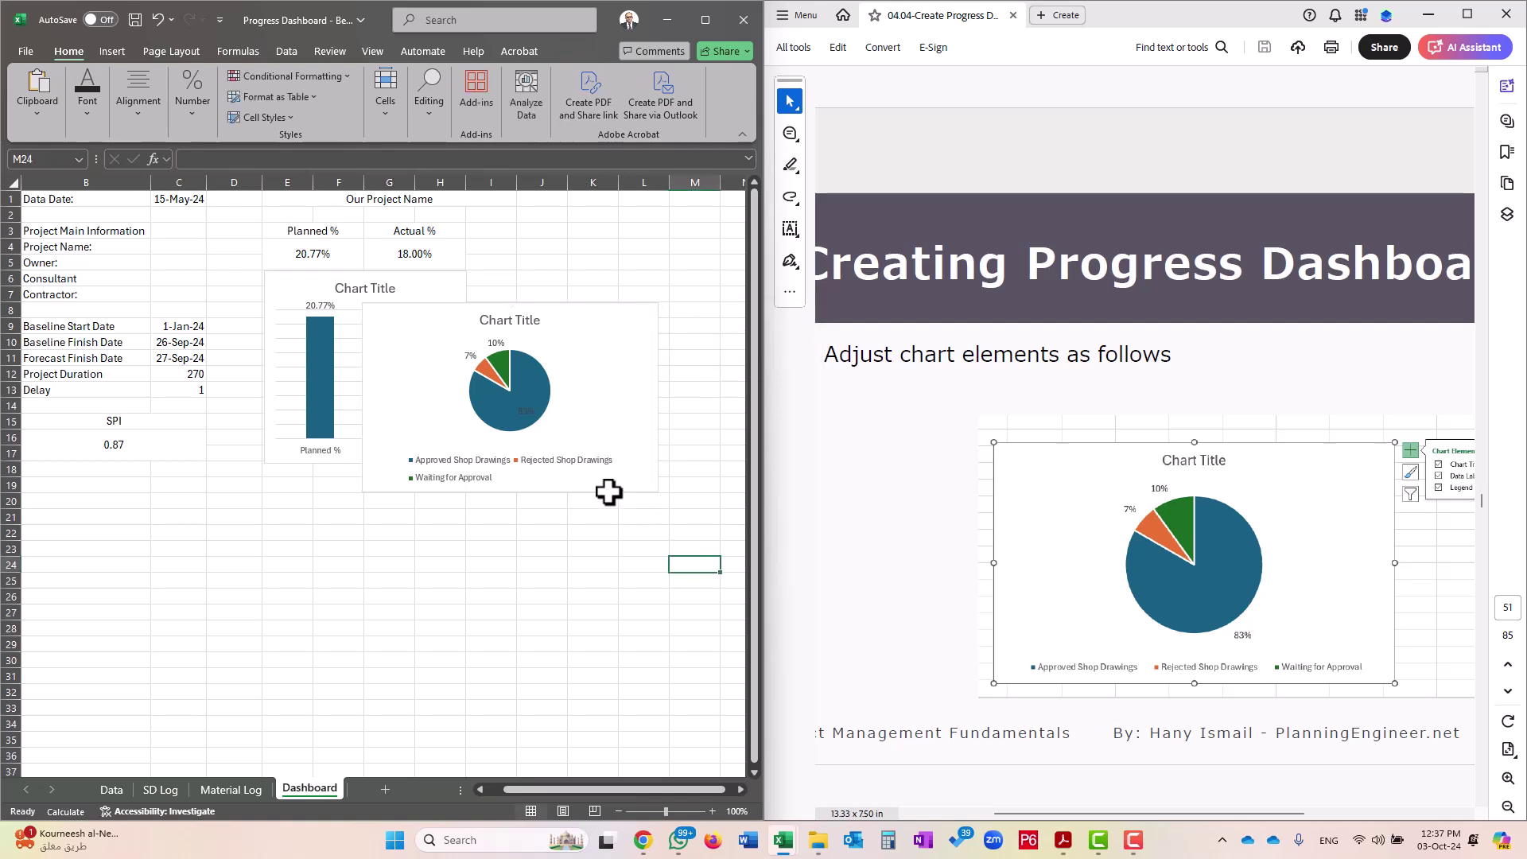
pyautogui.moveTo(620, 337); pyautogui.dragTo(533, 487)
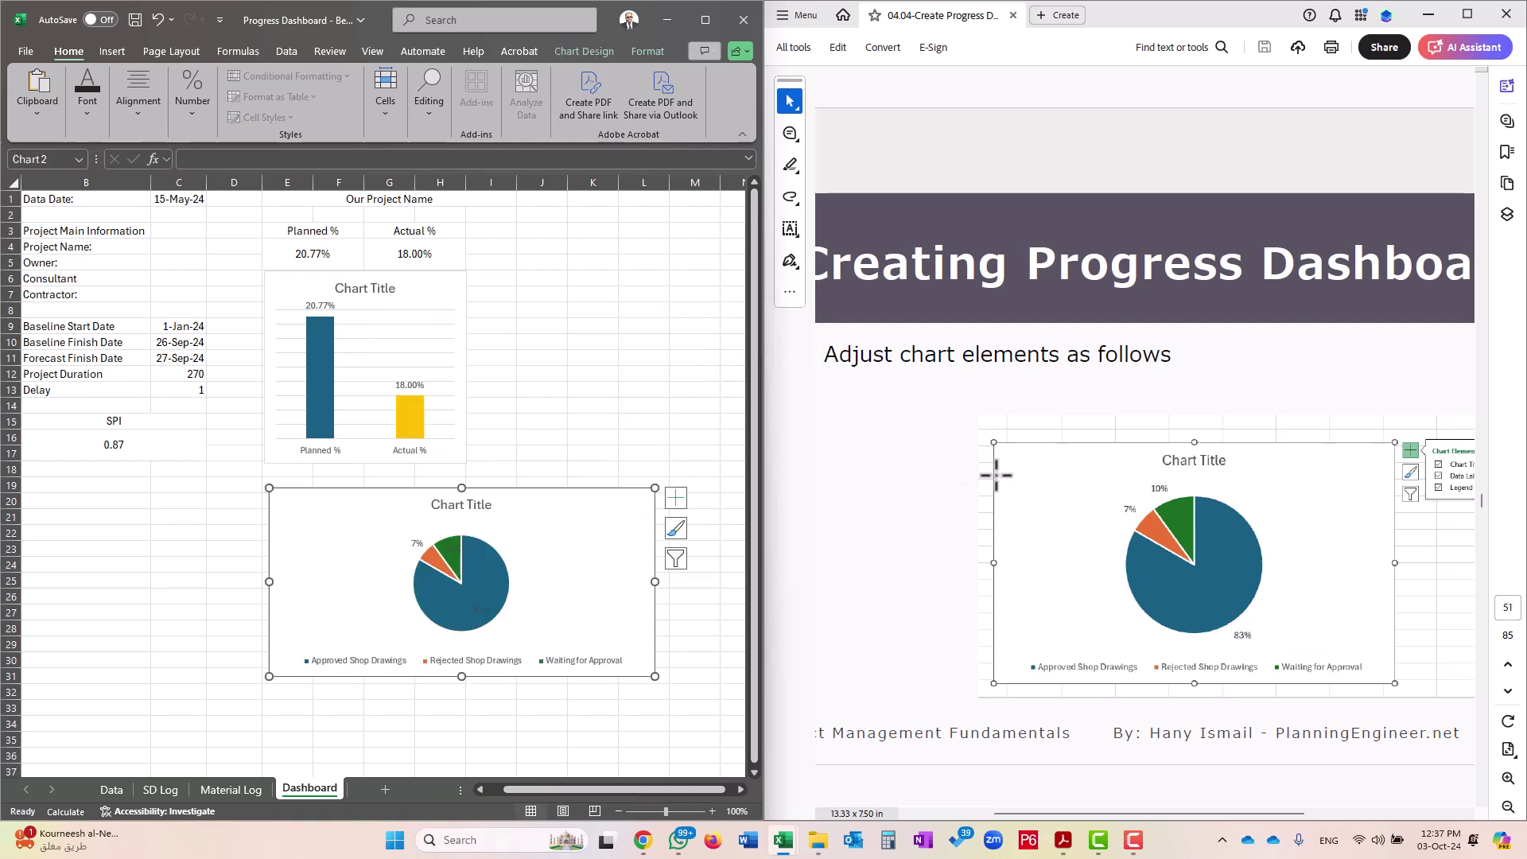
# Set the pie chart's legend position to Right, following the chart elements page of the guide
pyautogui.moveTo(996, 475); pyautogui.dragTo(948, 461)
pyautogui.scroll(-1, 975, 466)
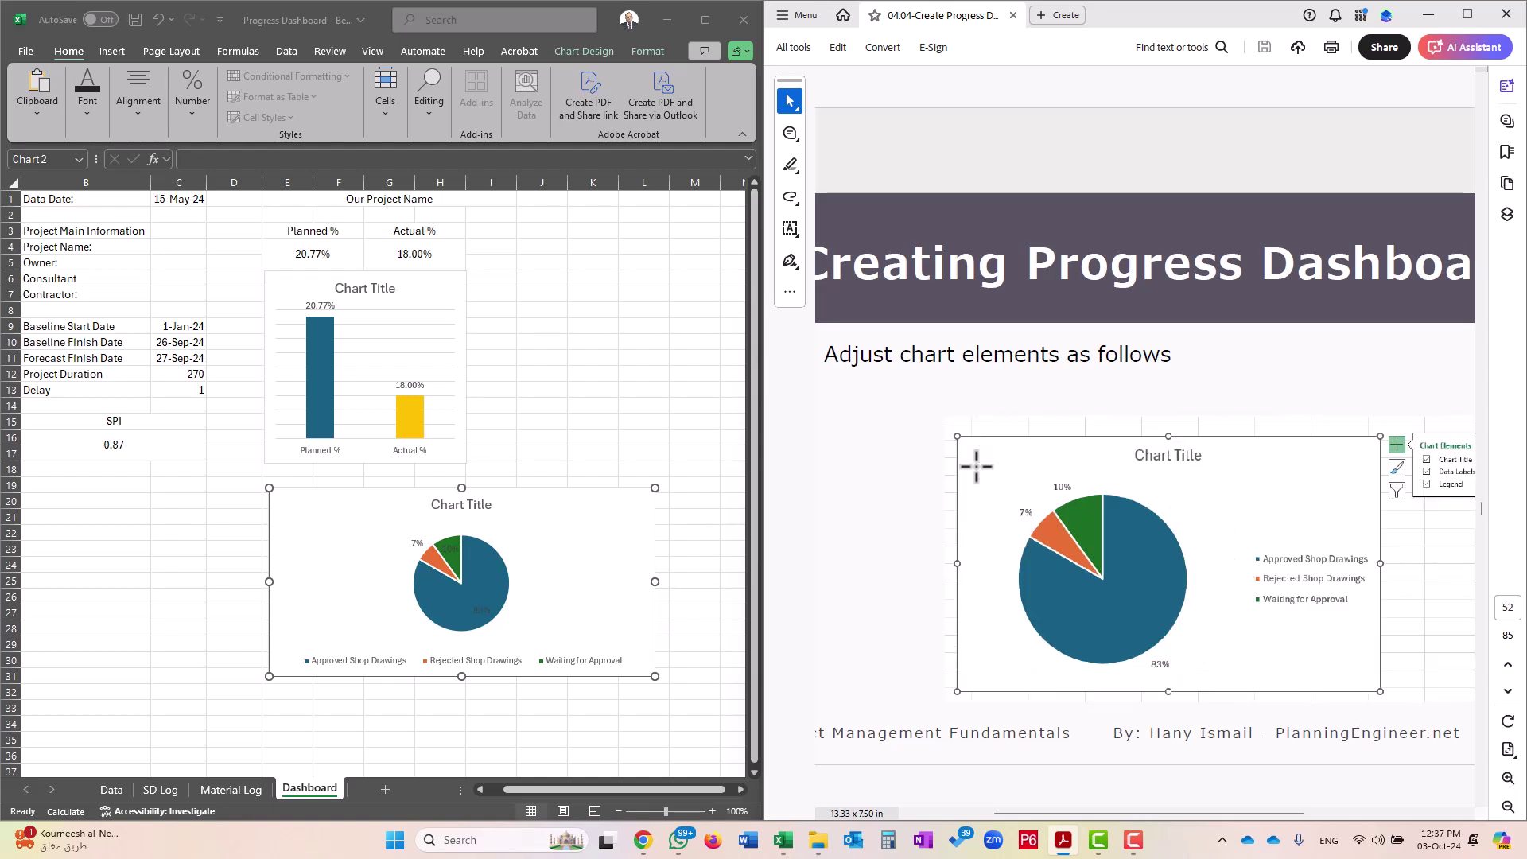
pyautogui.moveTo(1099, 813); pyautogui.dragTo(1162, 809)
pyautogui.click(613, 504)
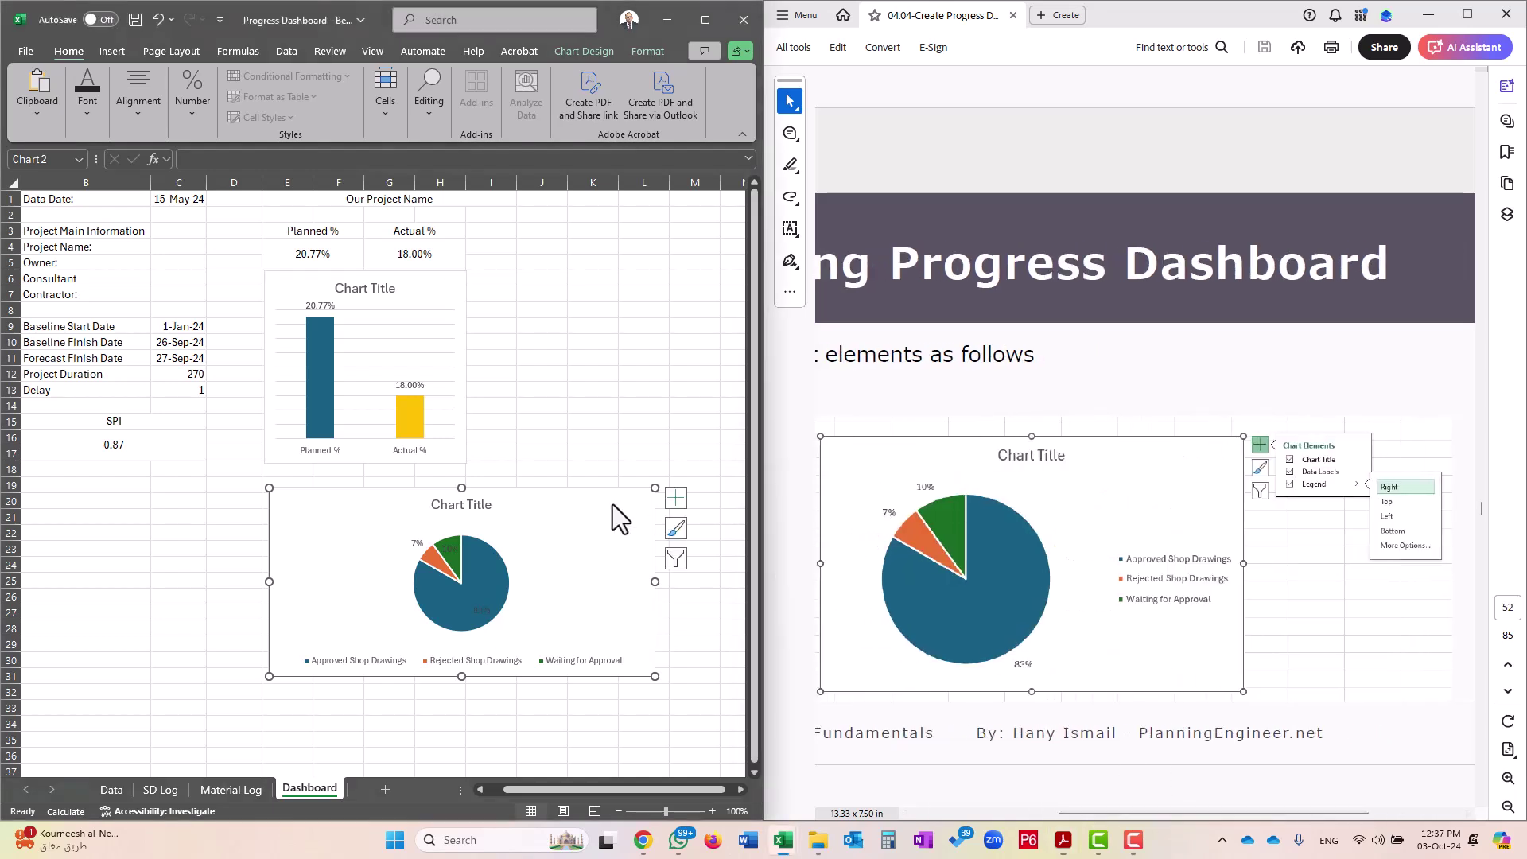
pyautogui.click(676, 498)
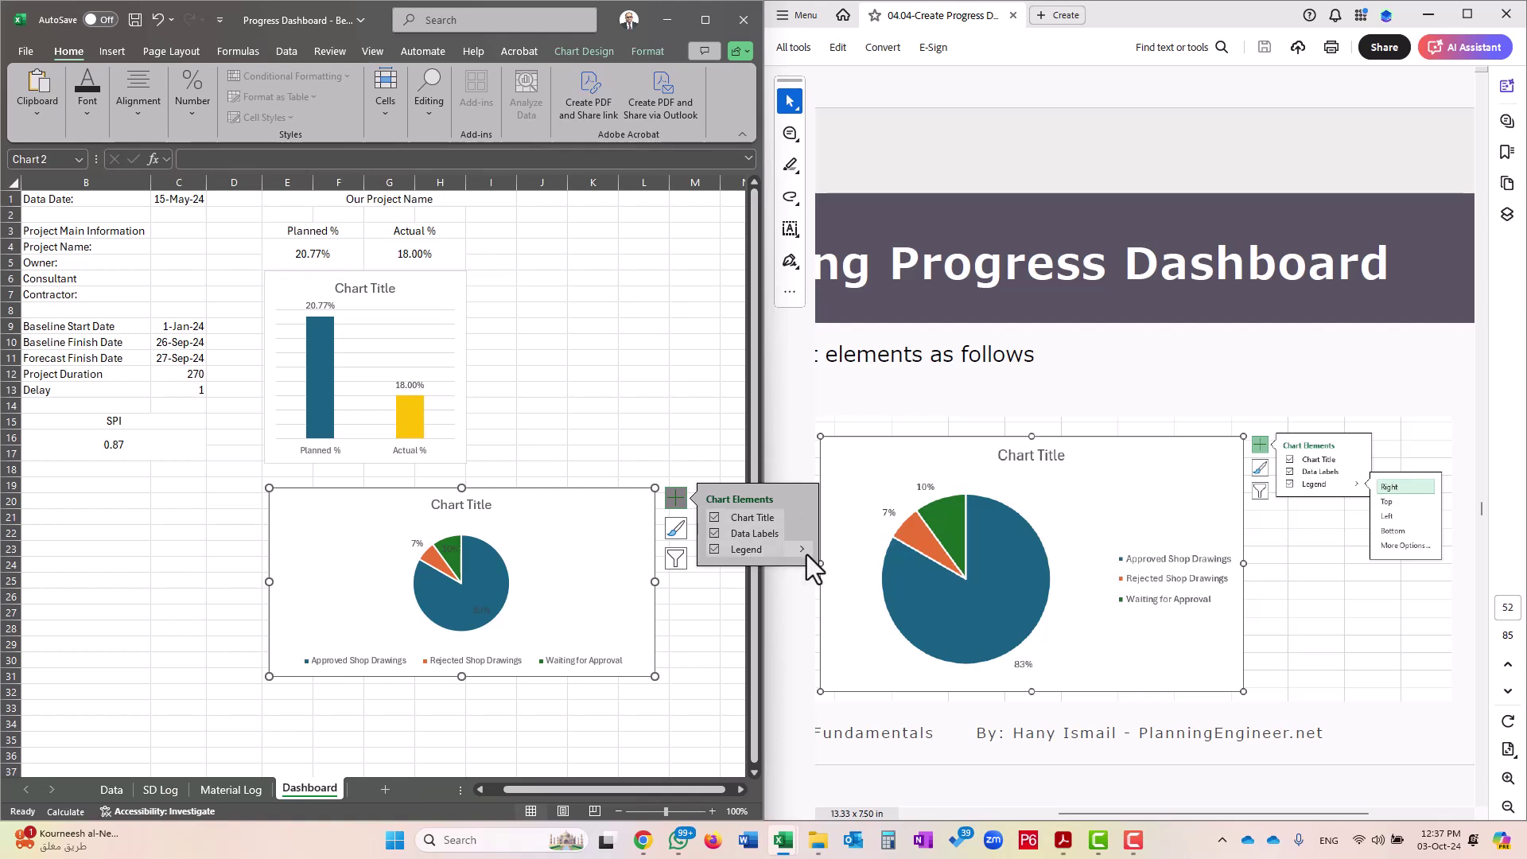
pyautogui.moveTo(805, 551)
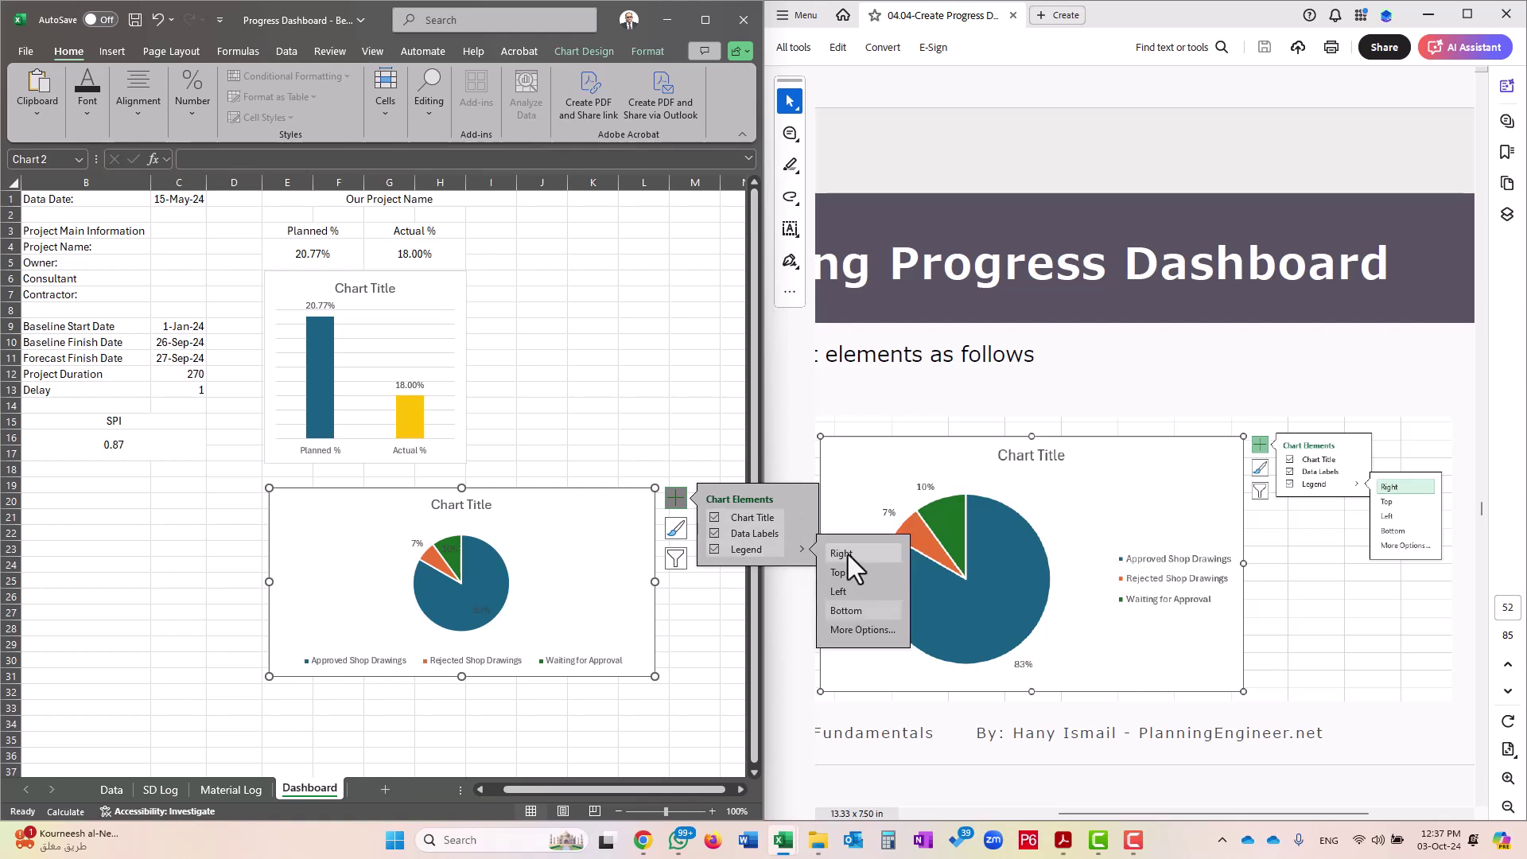
# Move the shop drawing pie chart next to the Planned/Actual column chart, matching the guide's dashboard layout
pyautogui.click(1304, 627)
pyautogui.scroll(-2, 1196, 409)
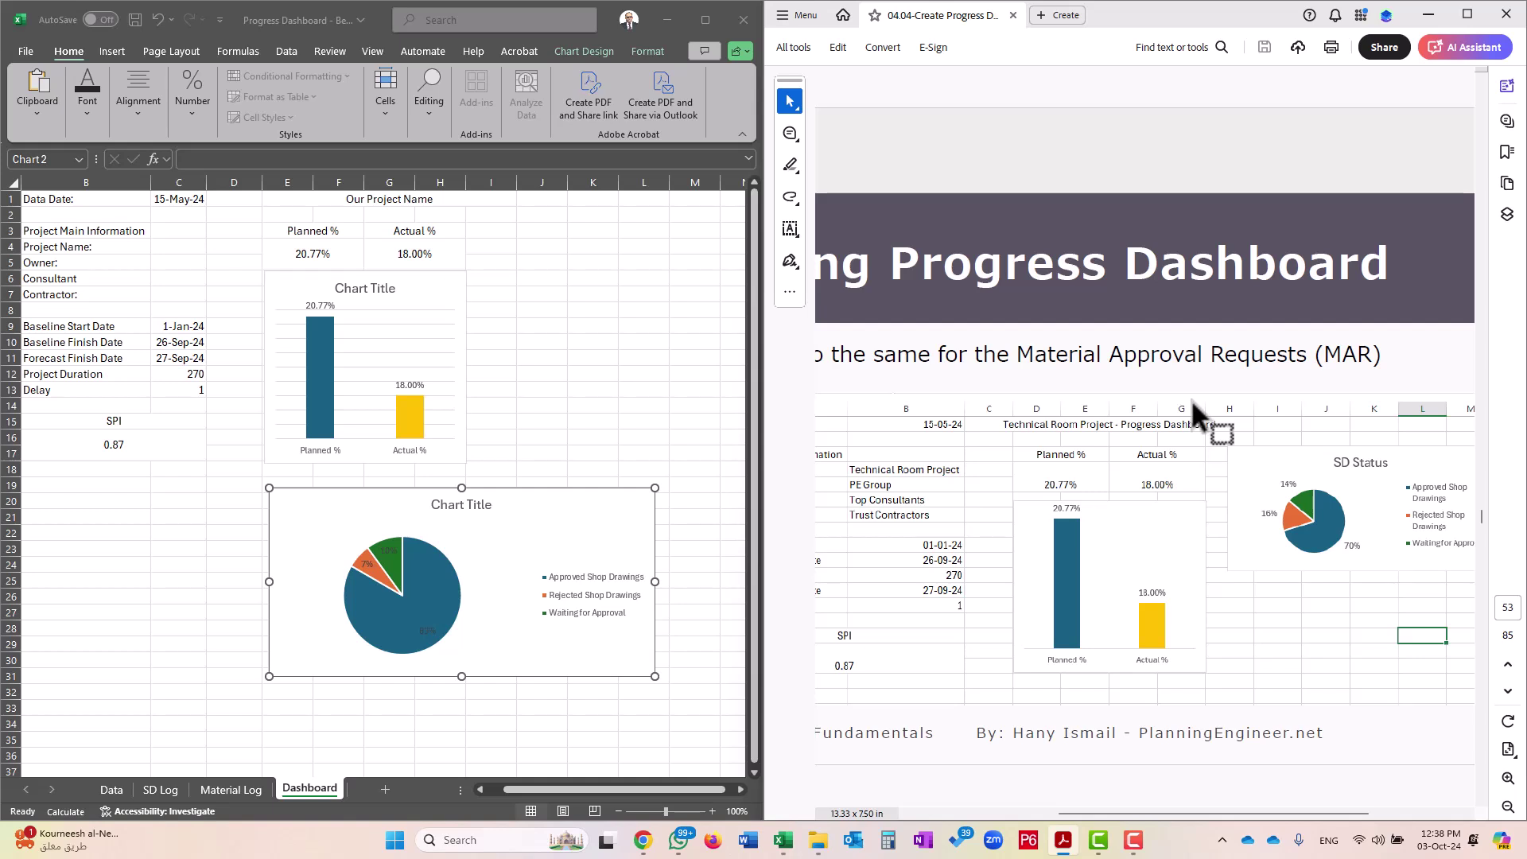
pyautogui.moveTo(525, 513); pyautogui.dragTo(628, 252)
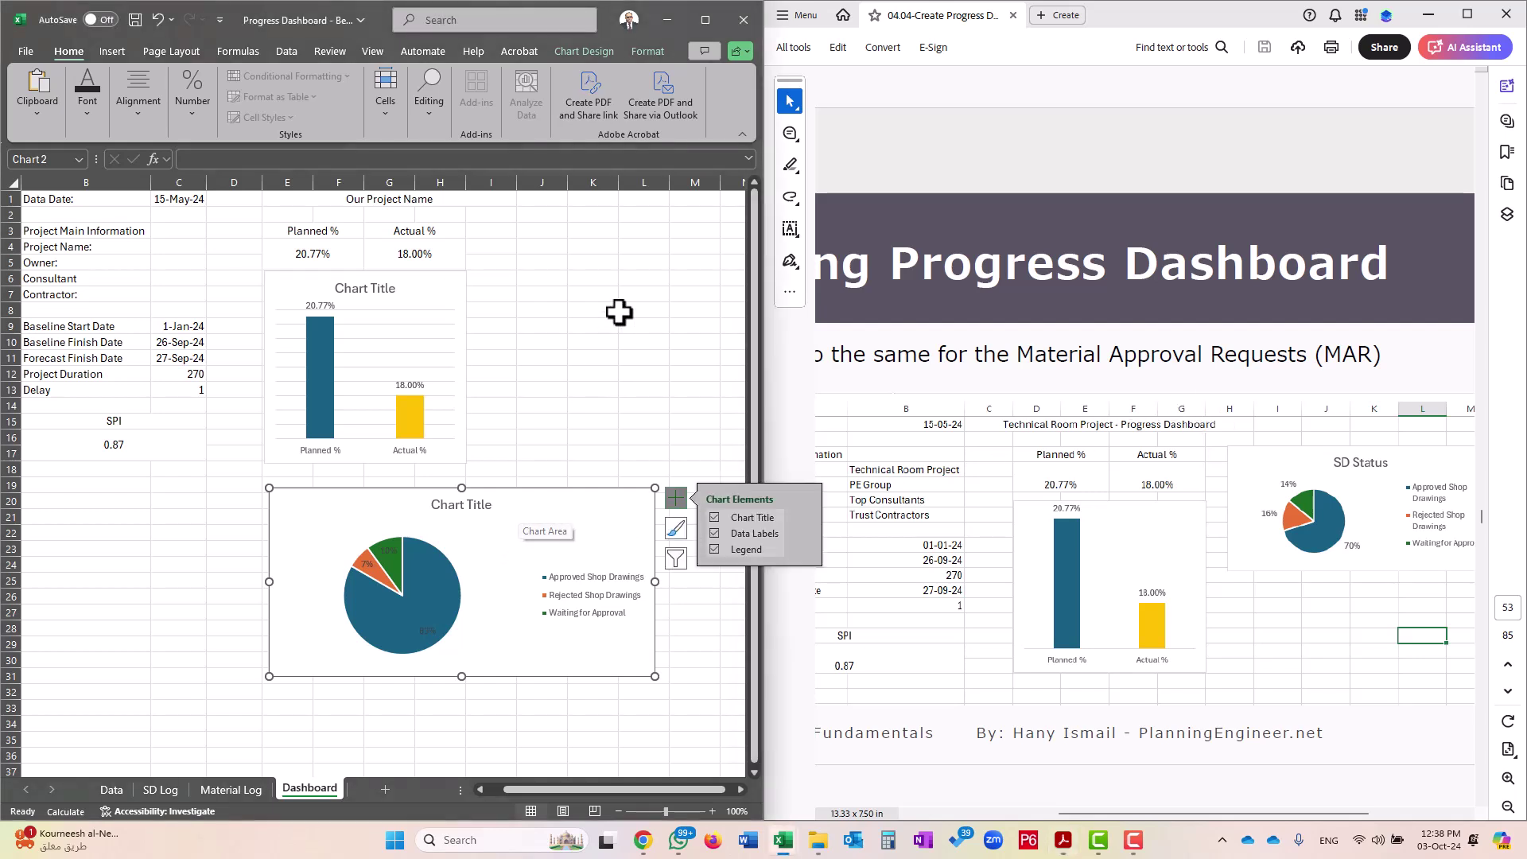
pyautogui.moveTo(559, 794); pyautogui.dragTo(617, 793)
pyautogui.moveTo(598, 265); pyautogui.dragTo(714, 253)
pyautogui.moveTo(713, 253); pyautogui.dragTo(686, 243)
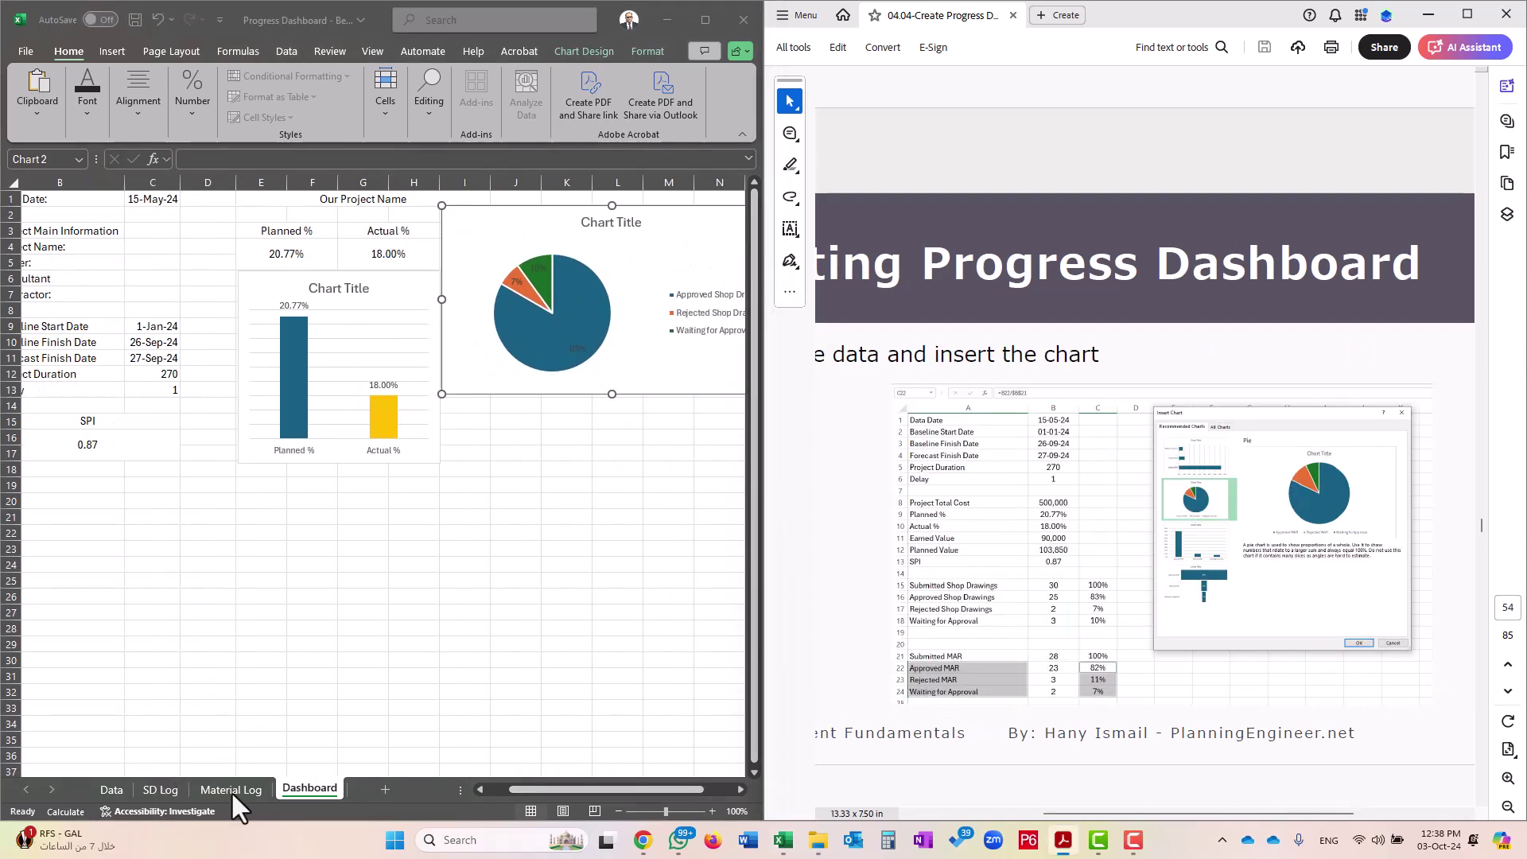
# Insert a pie chart on the Data sheet from the MAR status labels and percentages in A22:A24 and C22:C24
pyautogui.click(111, 787)
pyautogui.click(74, 532)
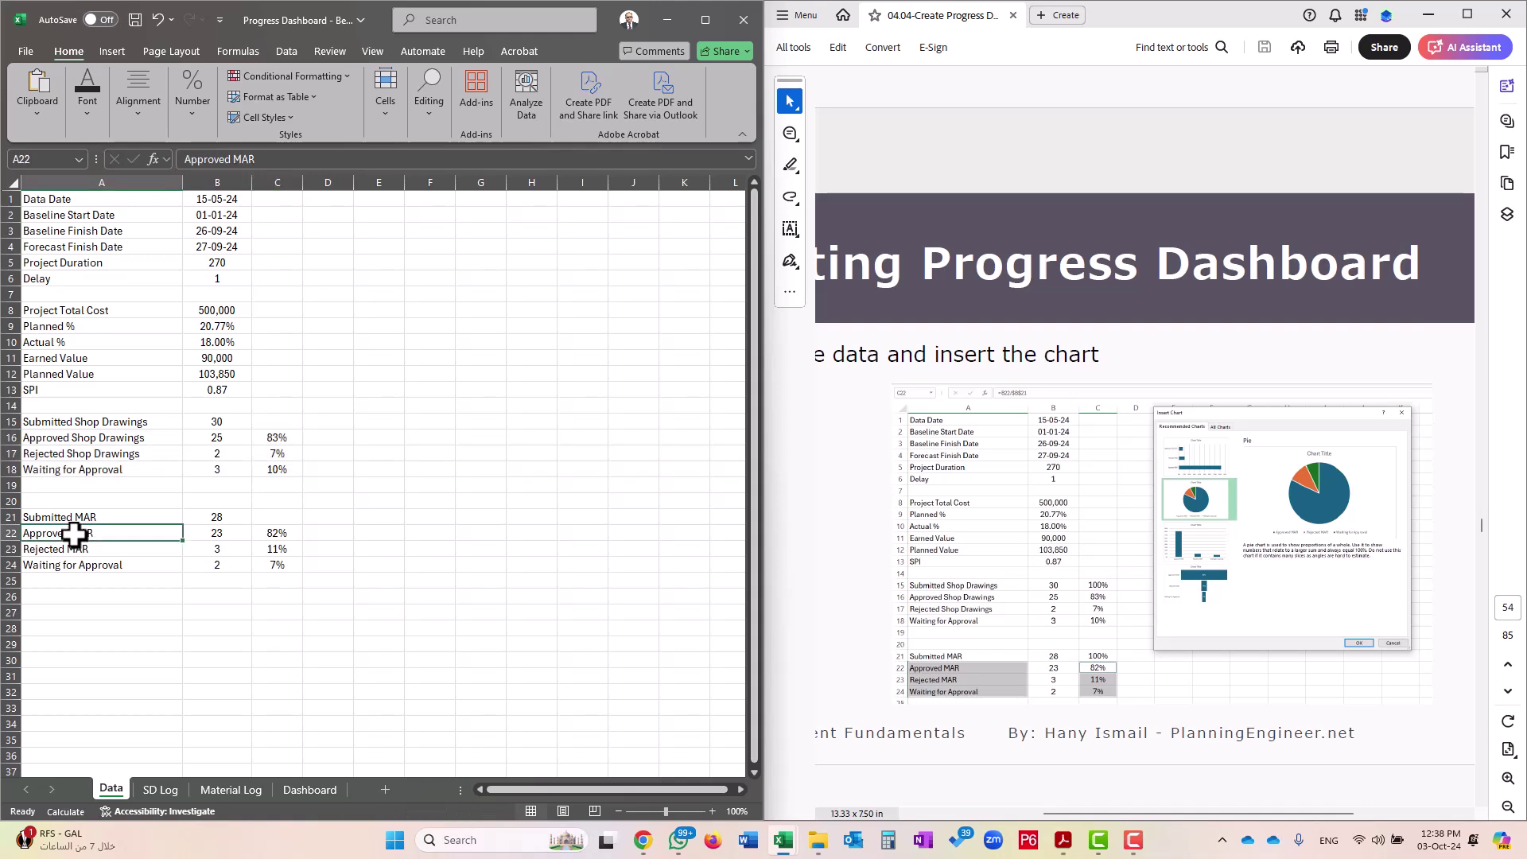
pyautogui.keyDown('ctrl'); pyautogui.click(279, 533); pyautogui.keyUp('ctrl')
pyautogui.keyDown('ctrl'); pyautogui.click(74, 548); pyautogui.keyUp('ctrl')
pyautogui.keyDown('ctrl'); pyautogui.click(274, 551); pyautogui.keyUp('ctrl')
pyautogui.keyDown('ctrl'); pyautogui.click(132, 566); pyautogui.keyUp('ctrl')
pyautogui.keyDown('ctrl'); pyautogui.click(284, 566); pyautogui.keyUp('ctrl')
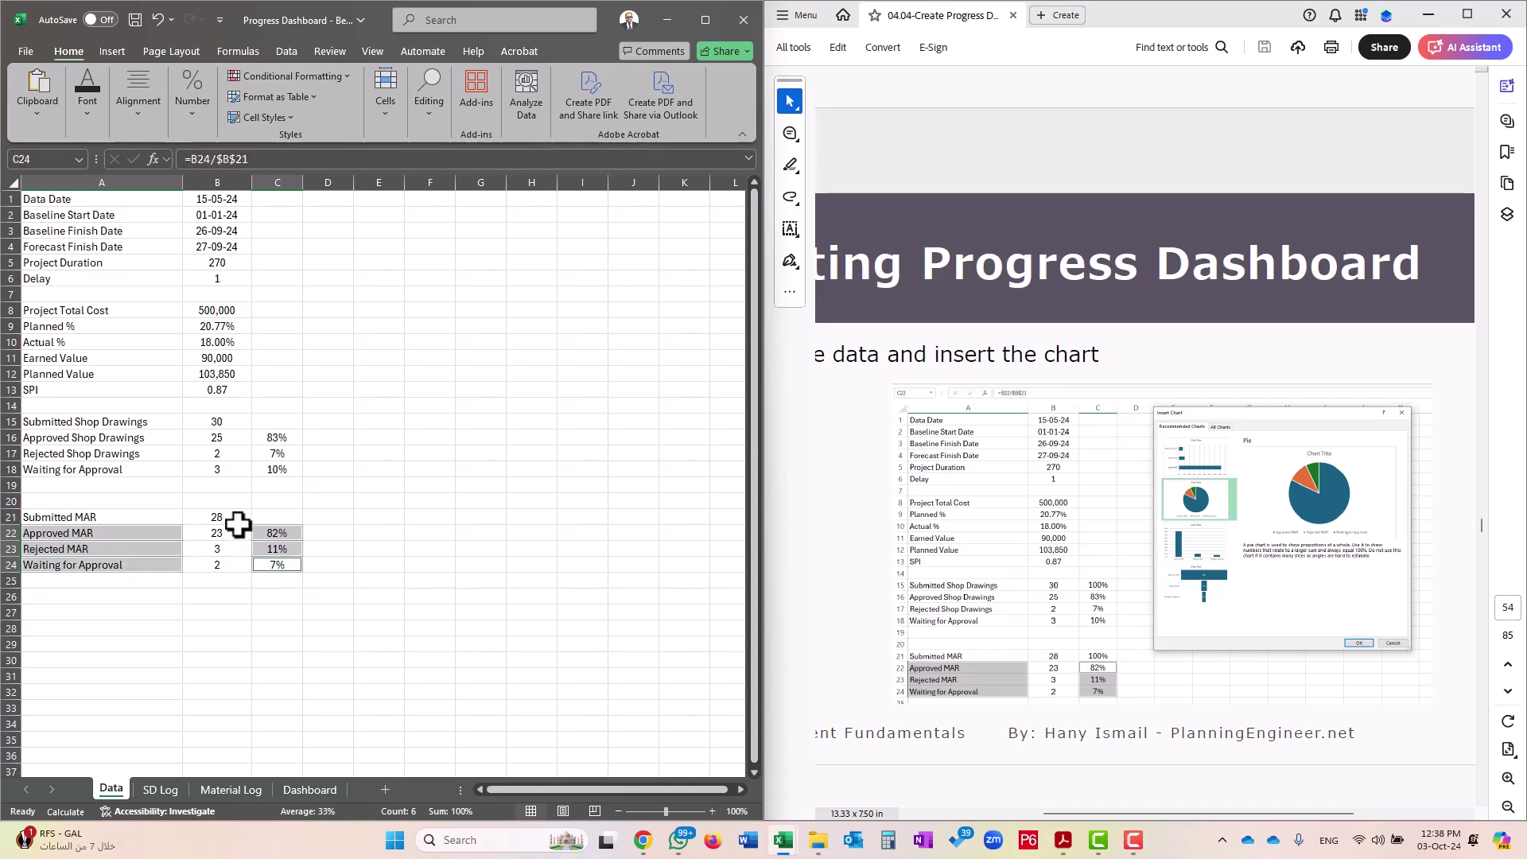
pyautogui.click(114, 52)
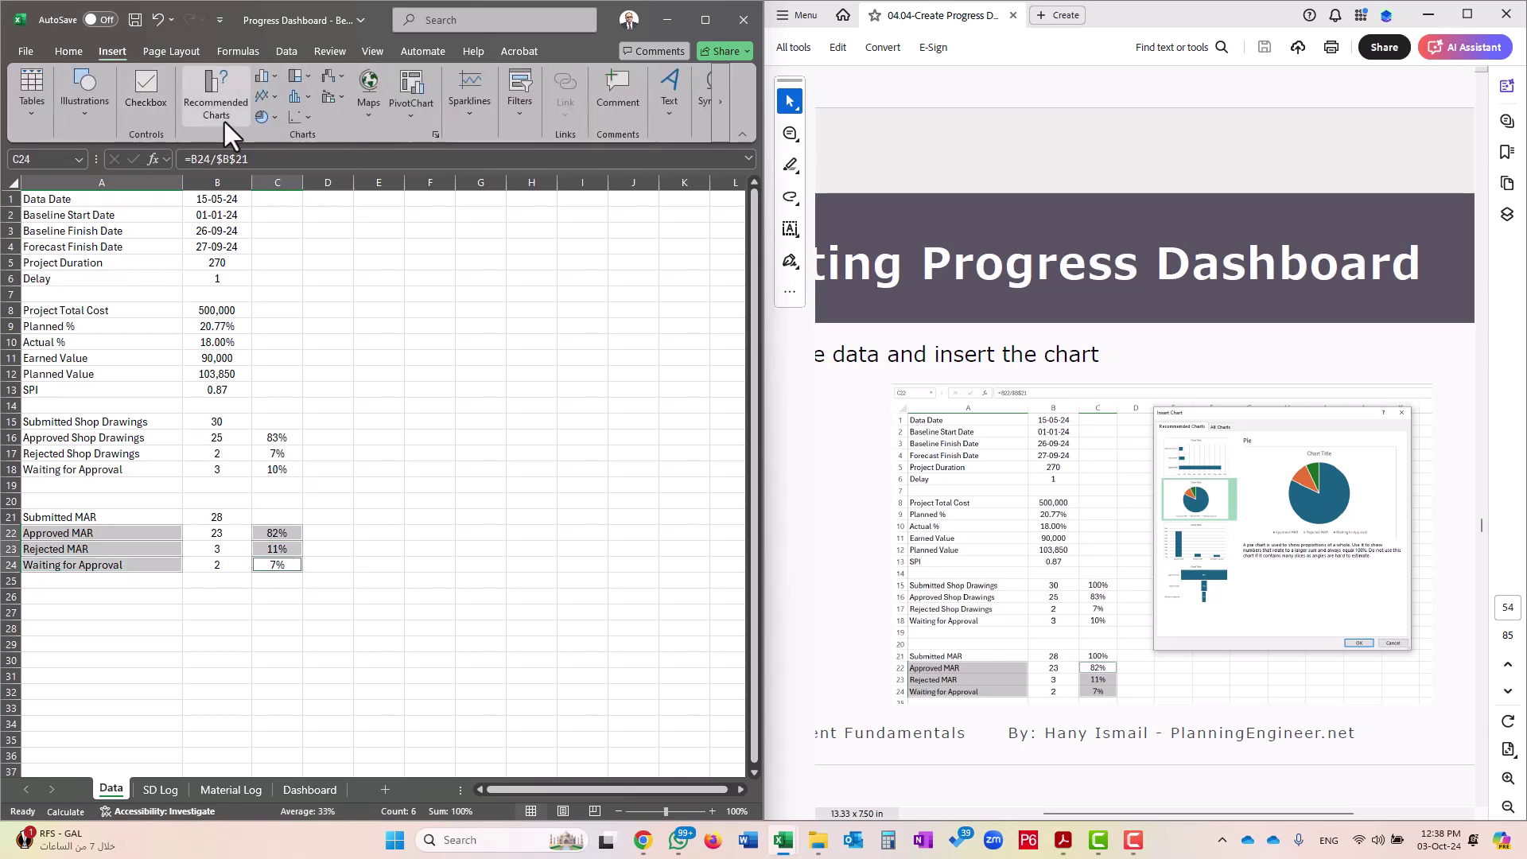
pyautogui.click(217, 102)
pyautogui.click(255, 218)
pyautogui.click(172, 341)
pyautogui.click(176, 322)
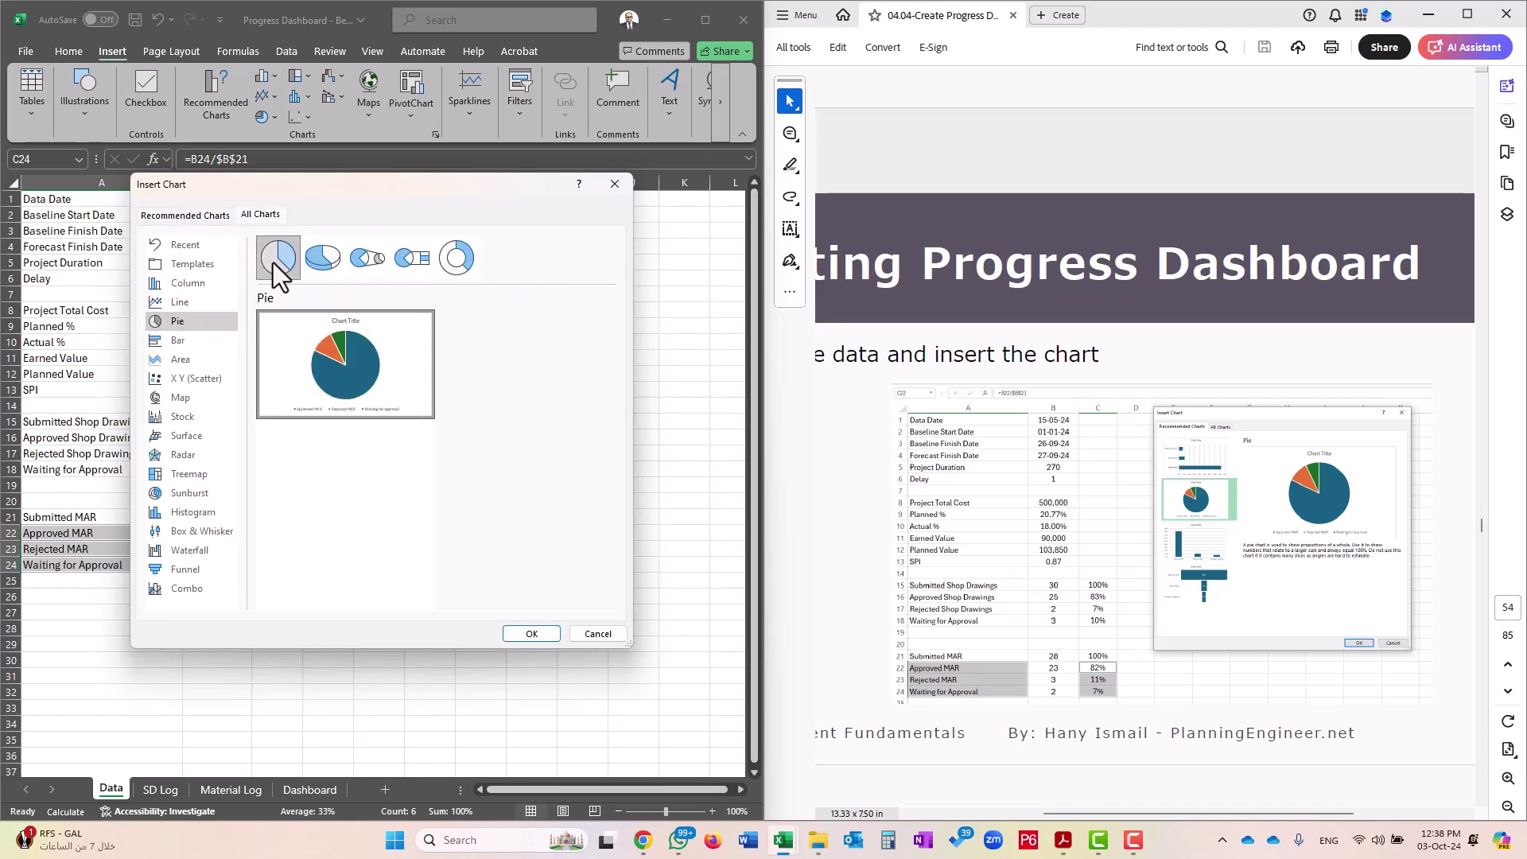
pyautogui.click(525, 634)
# Cut the MAR pie chart from the Data sheet and paste it into the Dashboard sheet below the shop drawing pie chart
pyautogui.rightClick(461, 445)
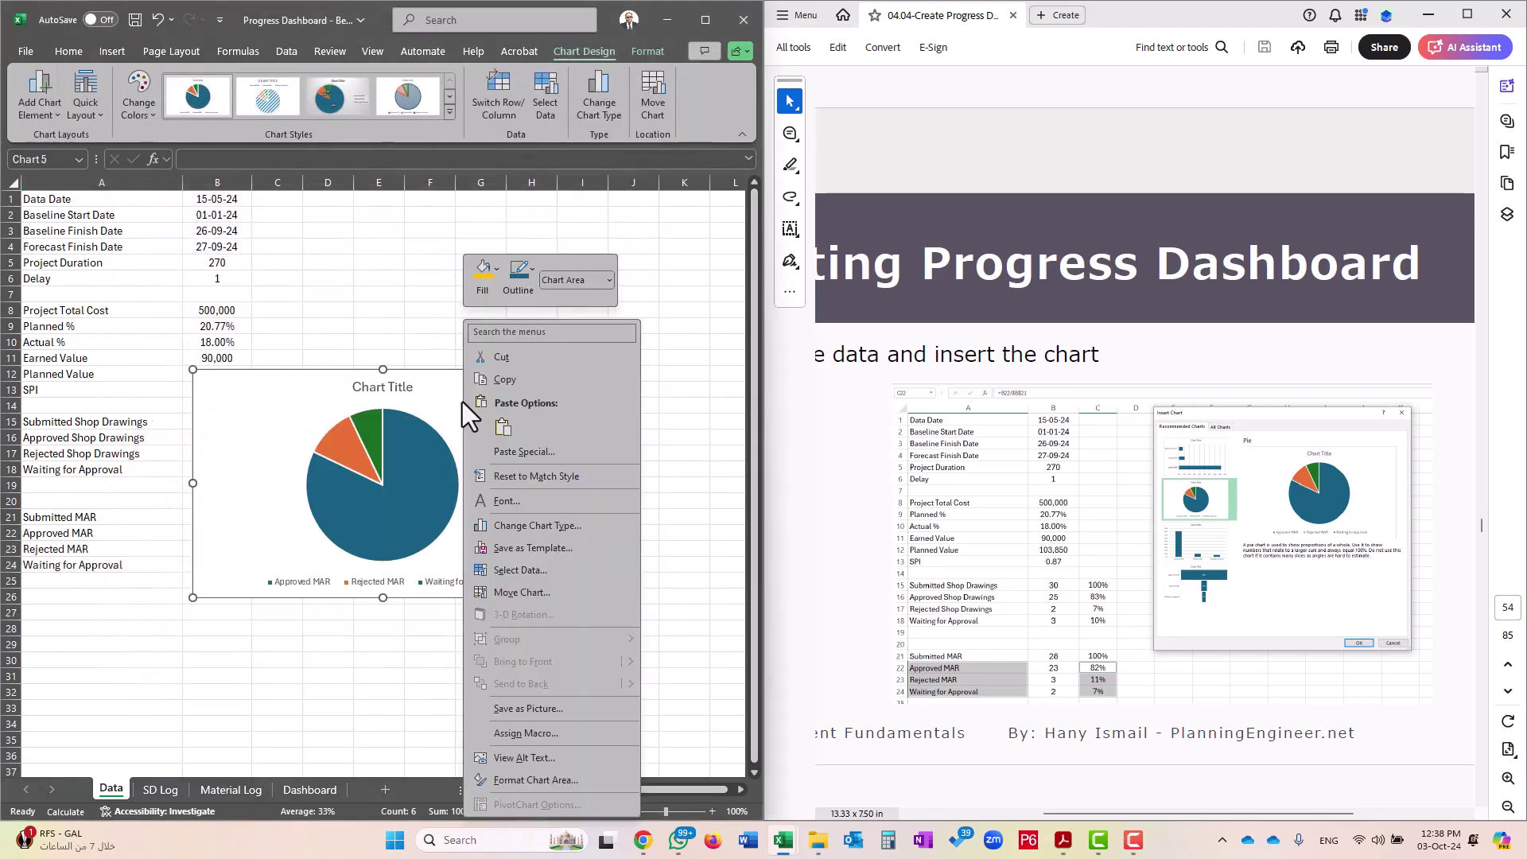
pyautogui.press('Escape')
pyautogui.press('Delete')
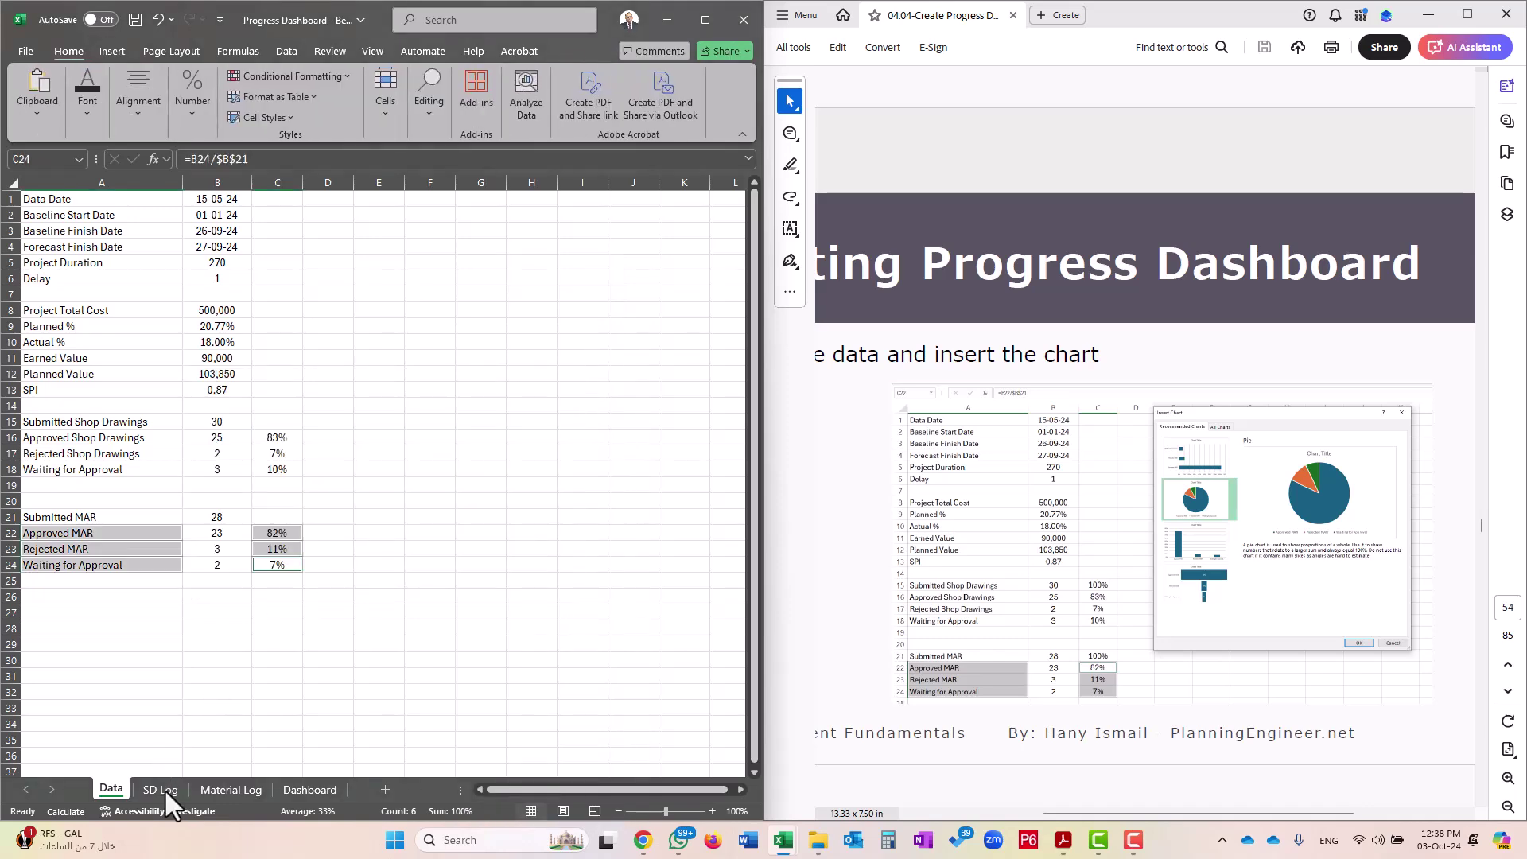
pyautogui.click(285, 790)
pyautogui.click(484, 466)
pyautogui.rightClick(486, 466)
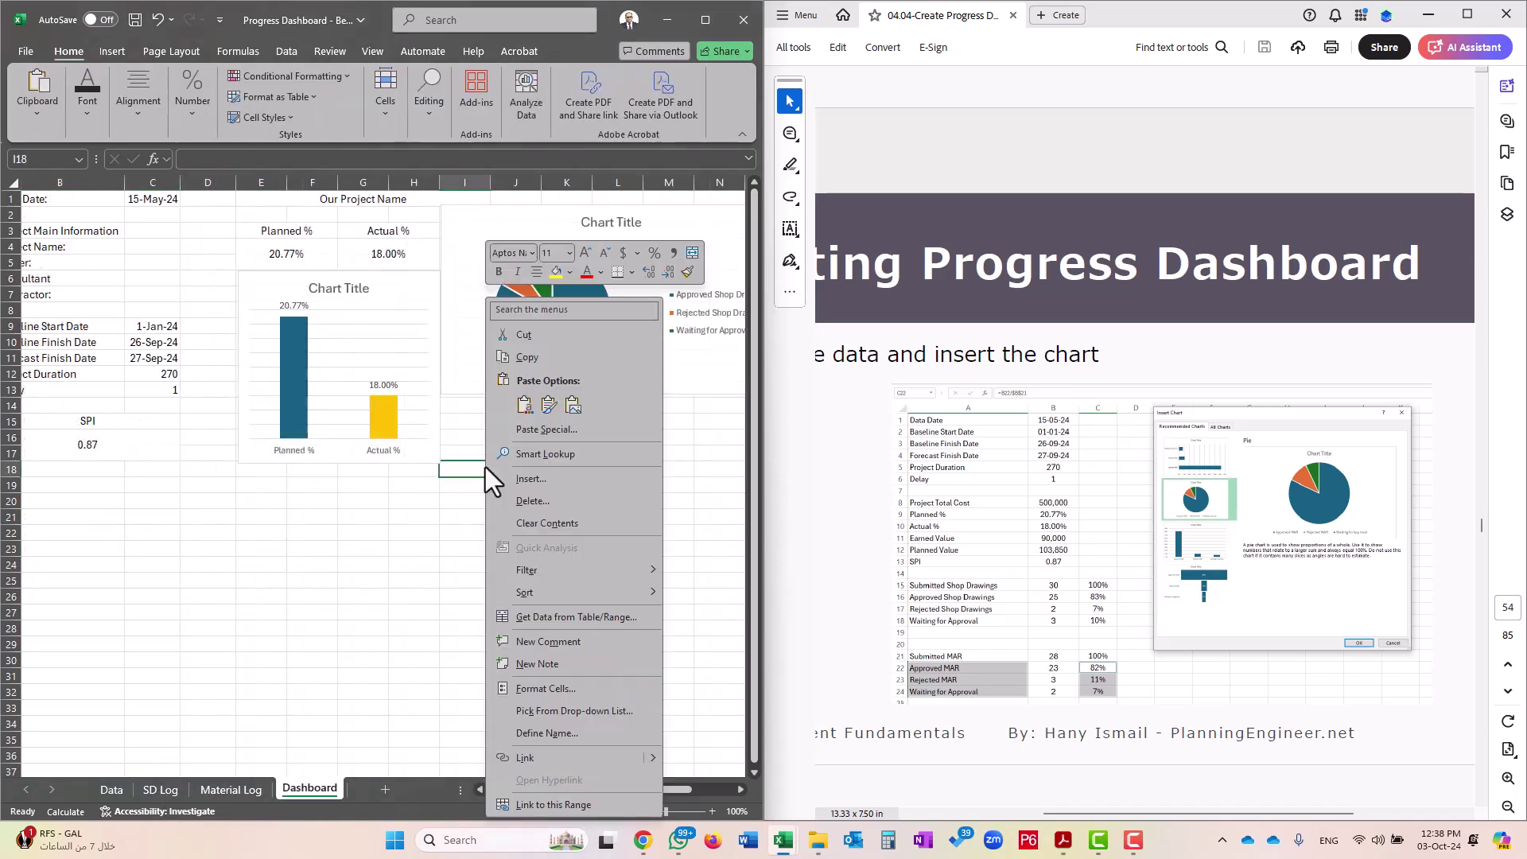
pyautogui.click(524, 407)
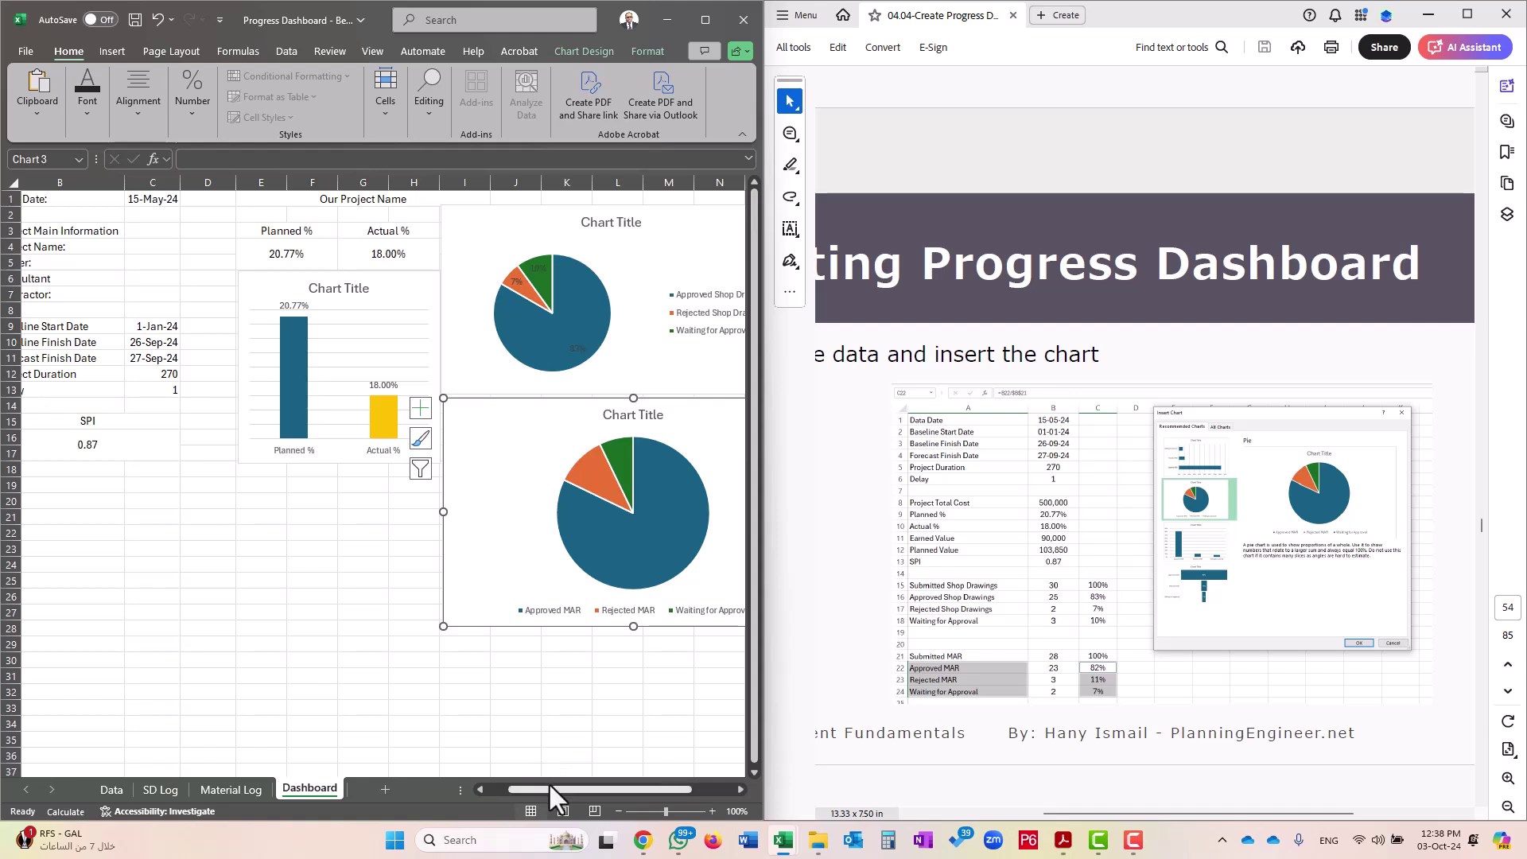
# Add data labels to the MAR pie chart and set its legend position to Right
pyautogui.hscroll(3, 552, 783)
pyautogui.click(693, 408)
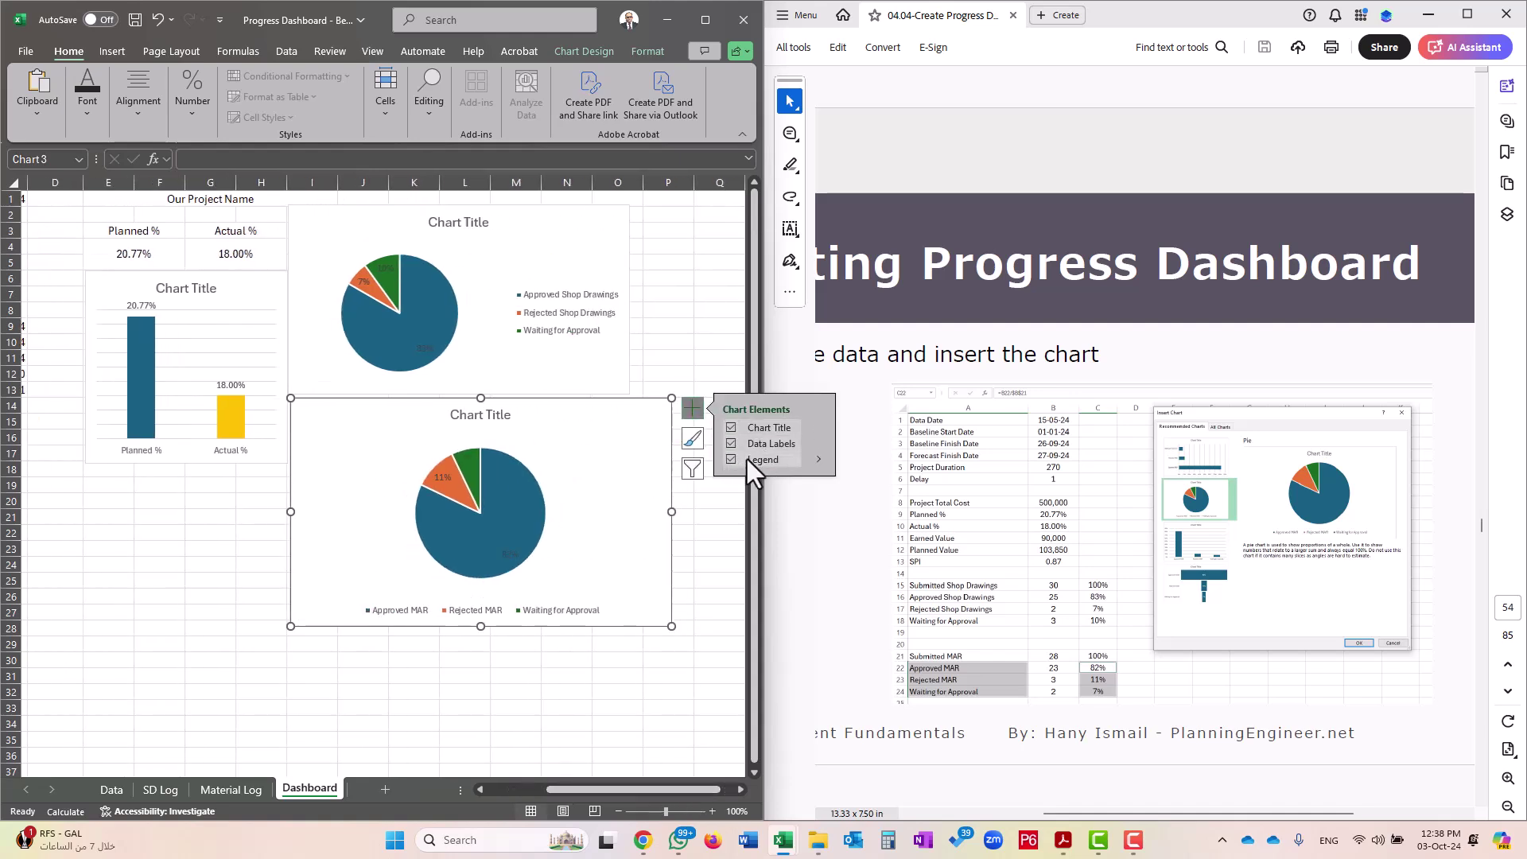
pyautogui.click(824, 463)
pyautogui.click(875, 467)
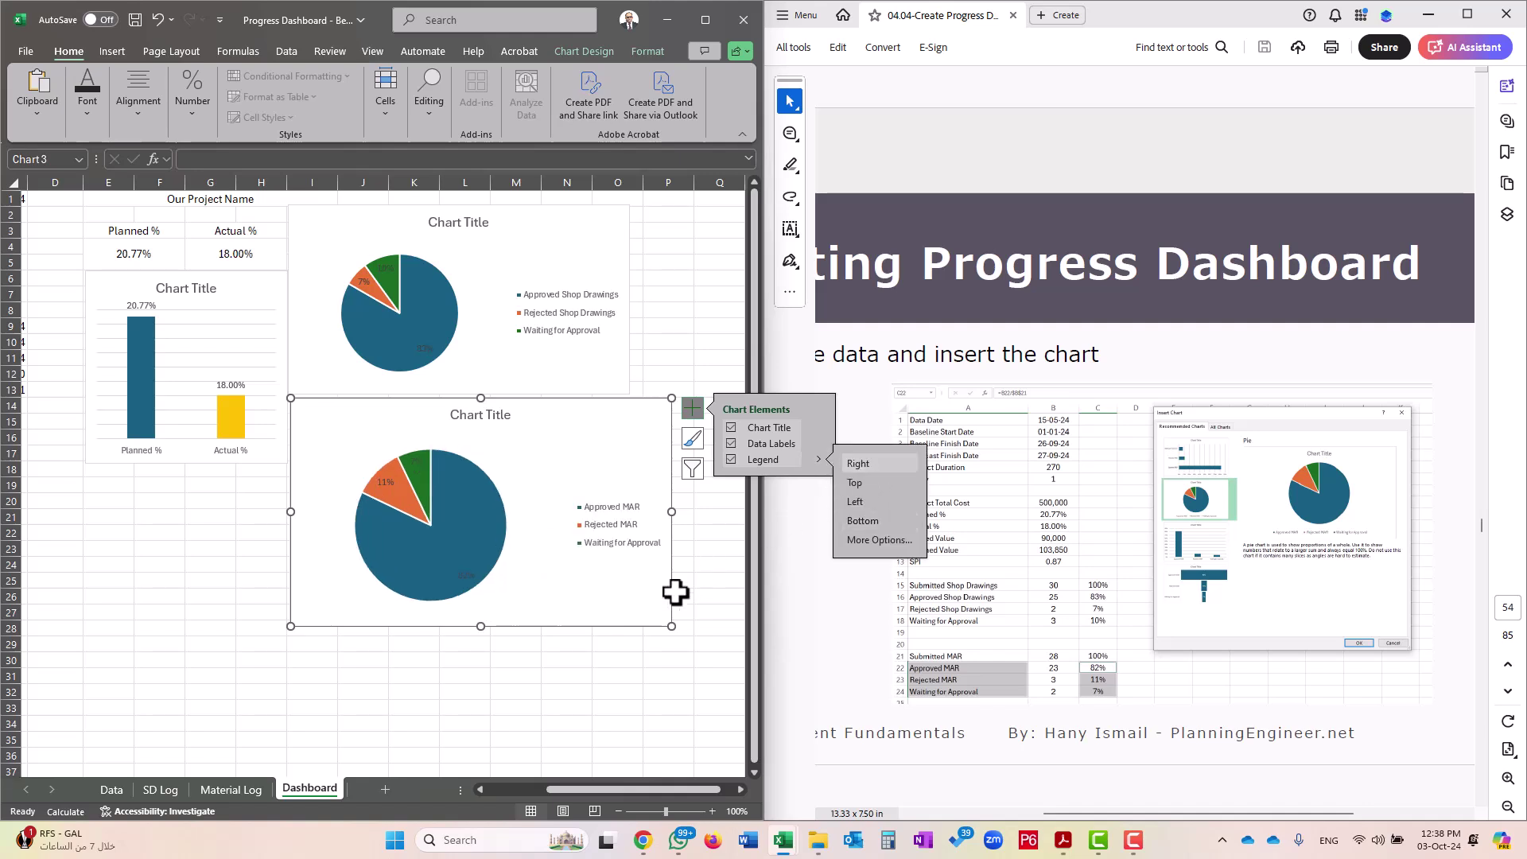
# Shrink both pie charts into an aligned stack, and advance the PDF guide to the page on filling cells with white
pyautogui.click(546, 262)
pyautogui.moveTo(629, 393); pyautogui.dragTo(614, 354)
pyautogui.moveTo(566, 434); pyautogui.dragTo(565, 390)
pyautogui.moveTo(667, 583); pyautogui.dragTo(614, 512)
pyautogui.click(1408, 678)
pyautogui.click(1406, 741)
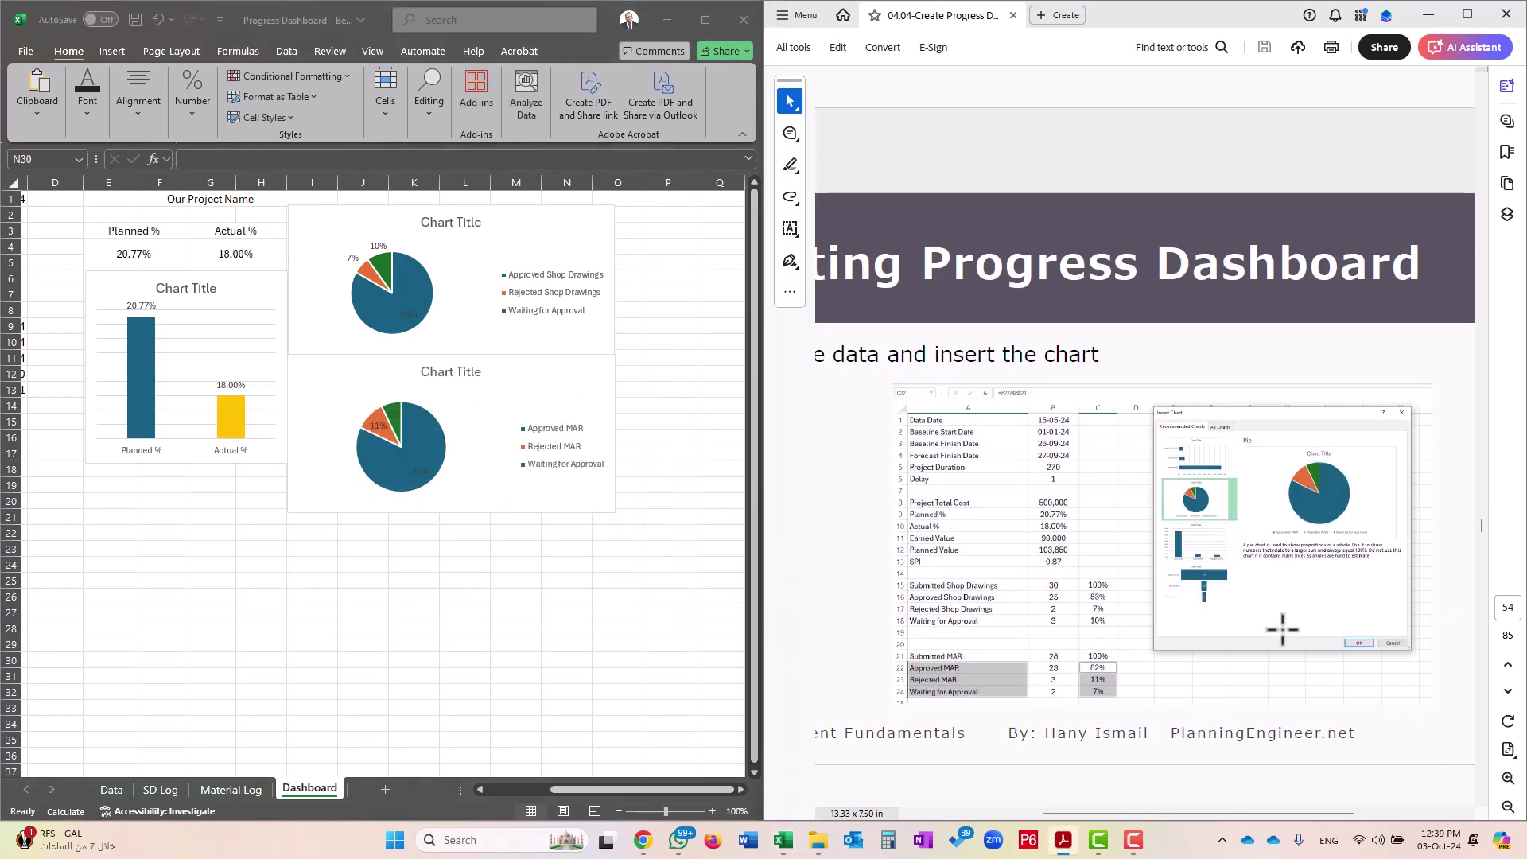
pyautogui.scroll(-1, 1282, 629)
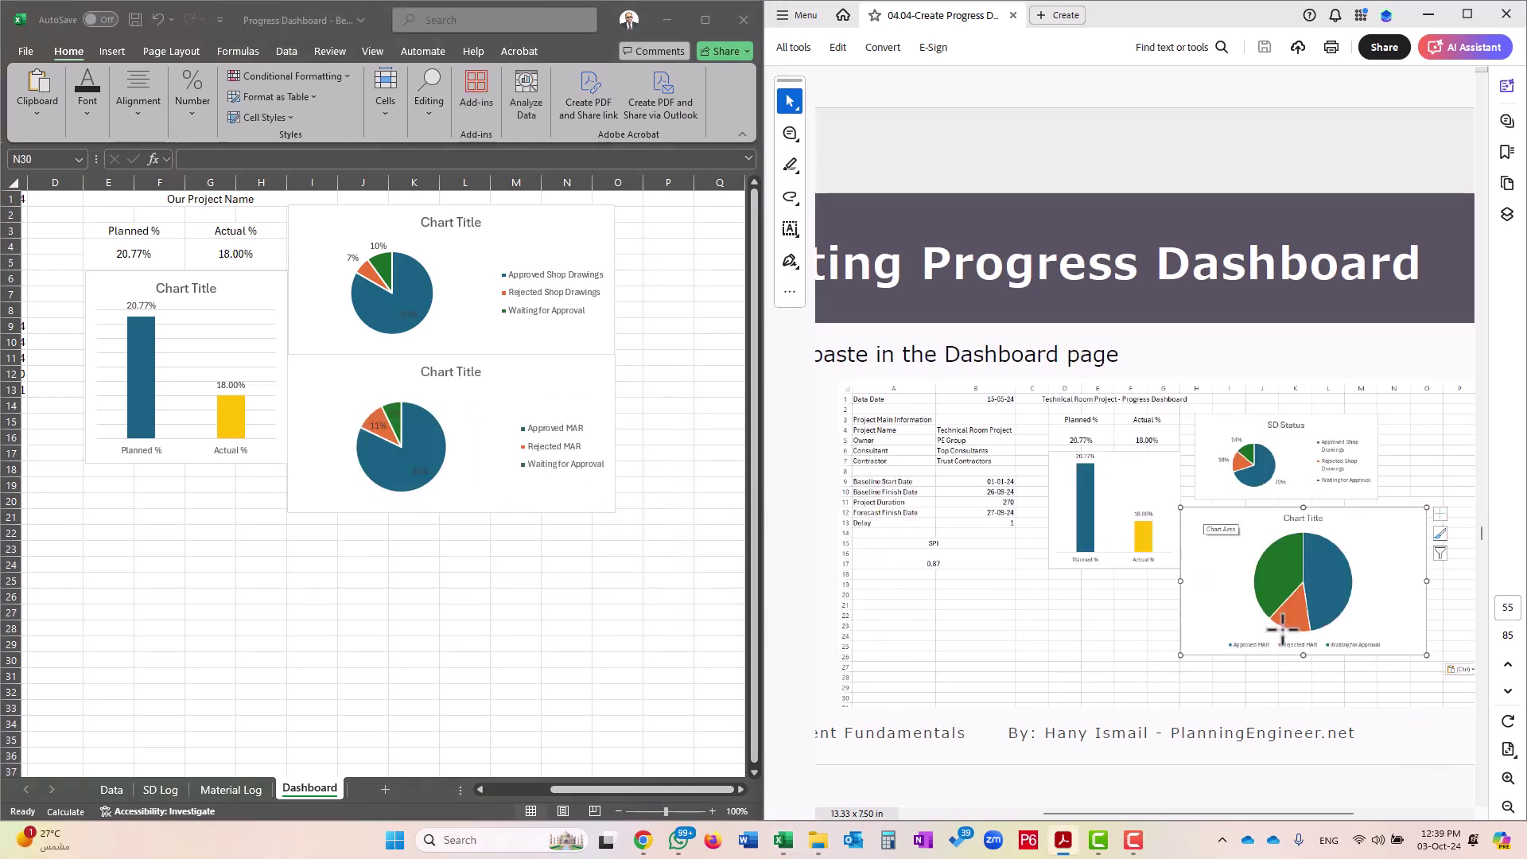
pyautogui.scroll(-1, 1282, 631)
pyautogui.scroll(-1, 1282, 630)
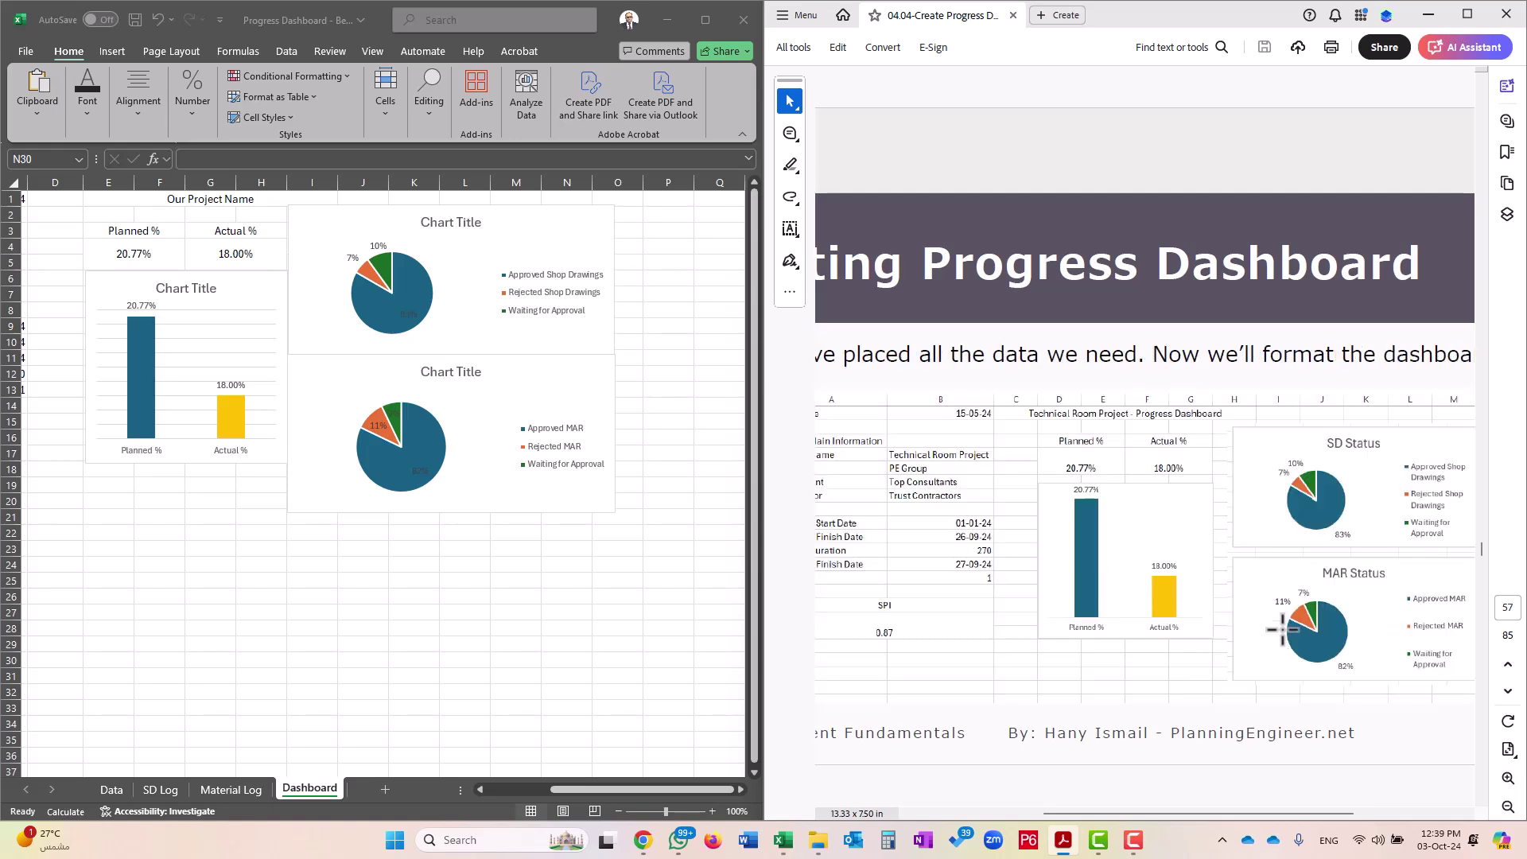
pyautogui.scroll(-1, 1282, 630)
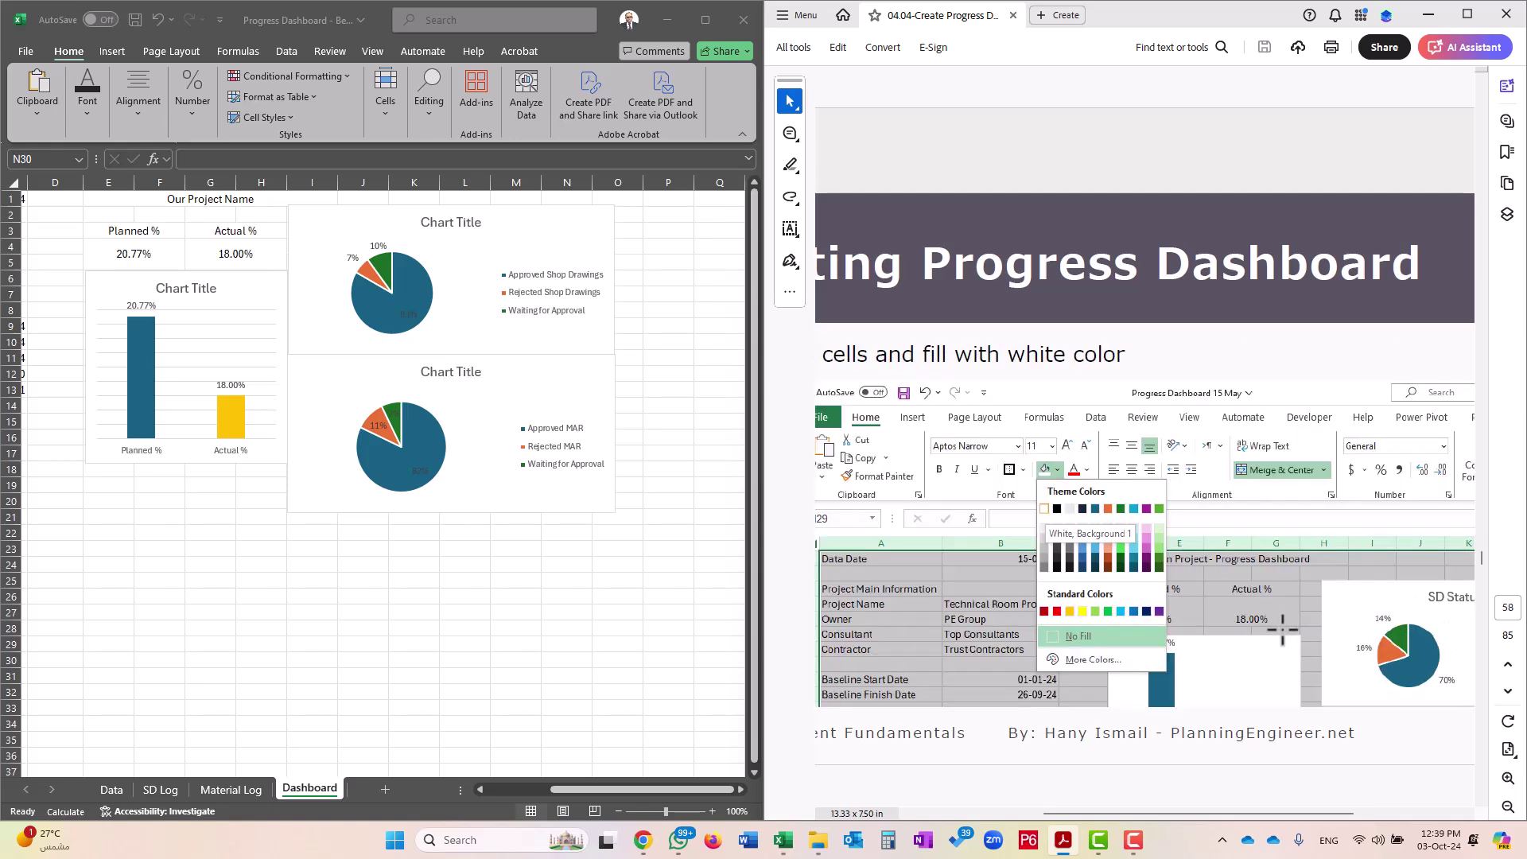
# Increase the height of row 8, between the contractor and baseline start date rows of the Dashboard sheet
pyautogui.moveTo(555, 787); pyautogui.dragTo(487, 787)
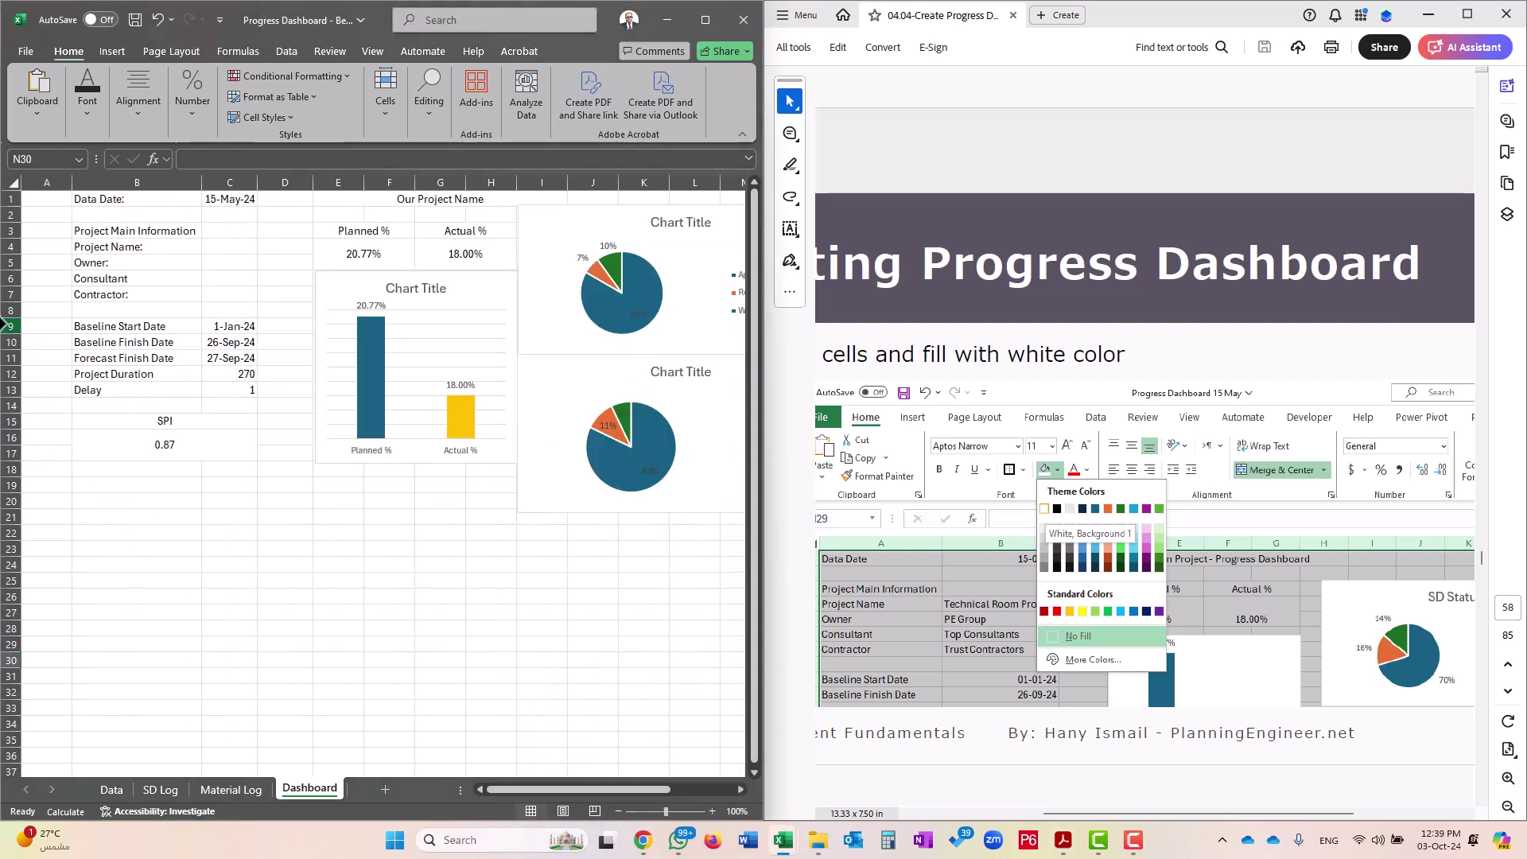
pyautogui.moveTo(12, 322); pyautogui.dragTo(12, 338)
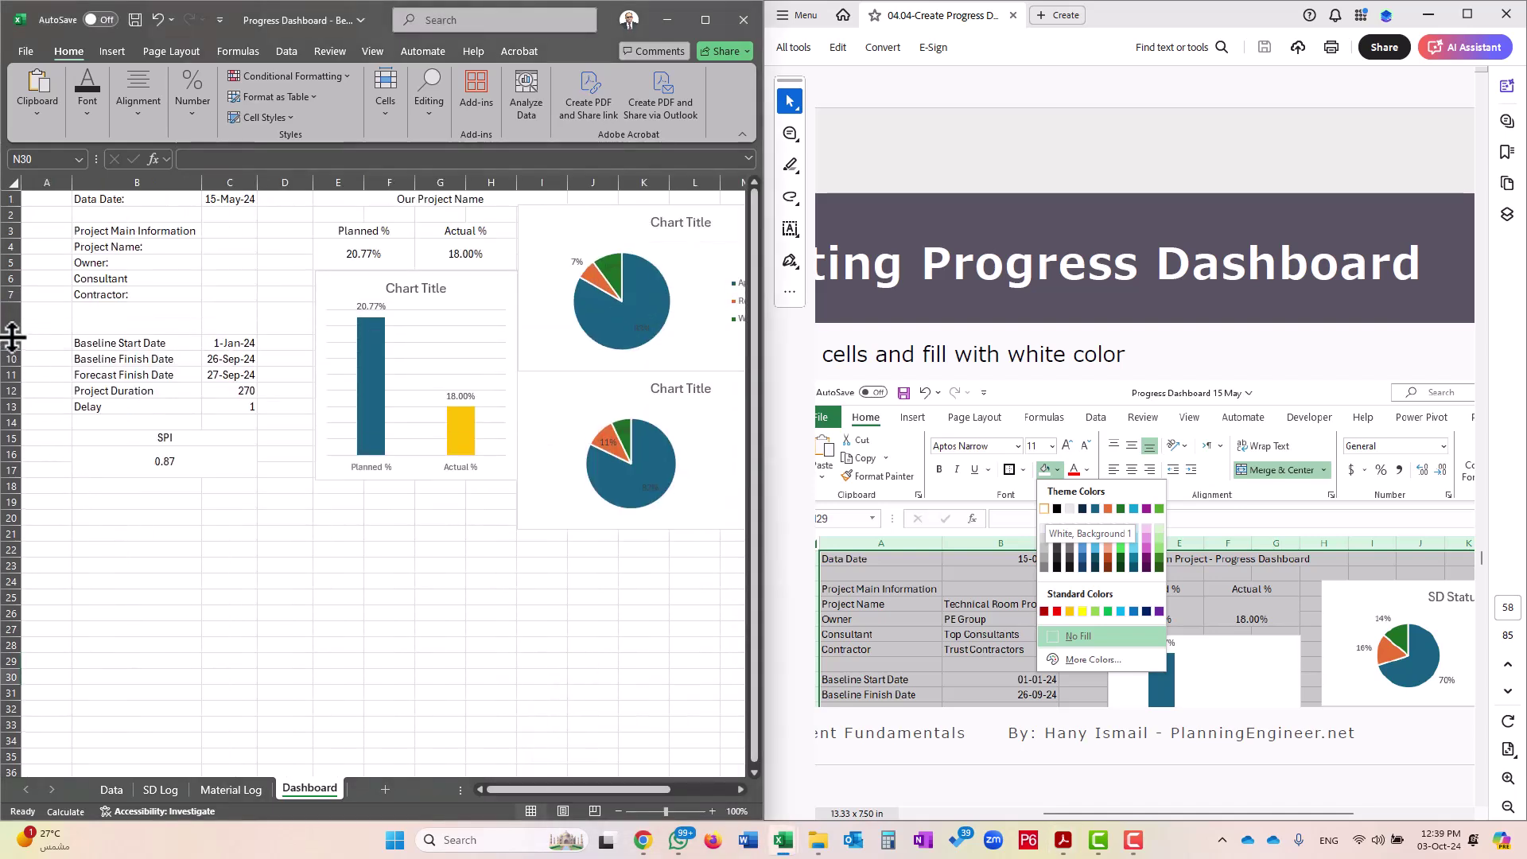
pyautogui.moveTo(46, 198); pyautogui.dragTo(462, 486)
# Move the shop drawing and MAR pie charts slightly upward, keeping them stacked beside the Planned/Actual column chart
pyautogui.moveTo(636, 789); pyautogui.dragTo(654, 787)
pyautogui.click(509, 280)
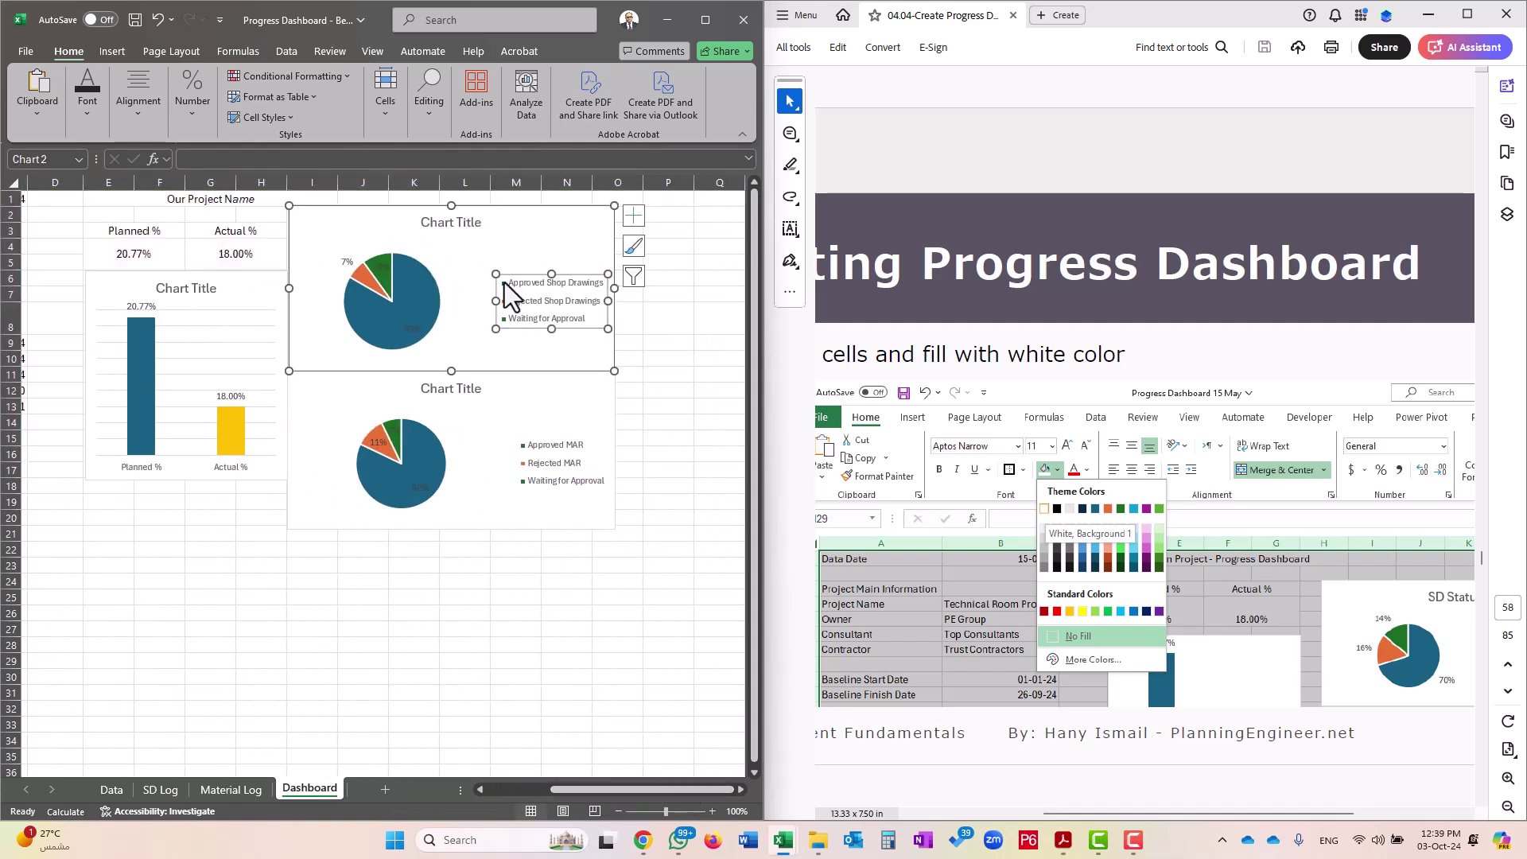
pyautogui.moveTo(592, 224); pyautogui.dragTo(595, 211)
pyautogui.moveTo(565, 389); pyautogui.dragTo(573, 381)
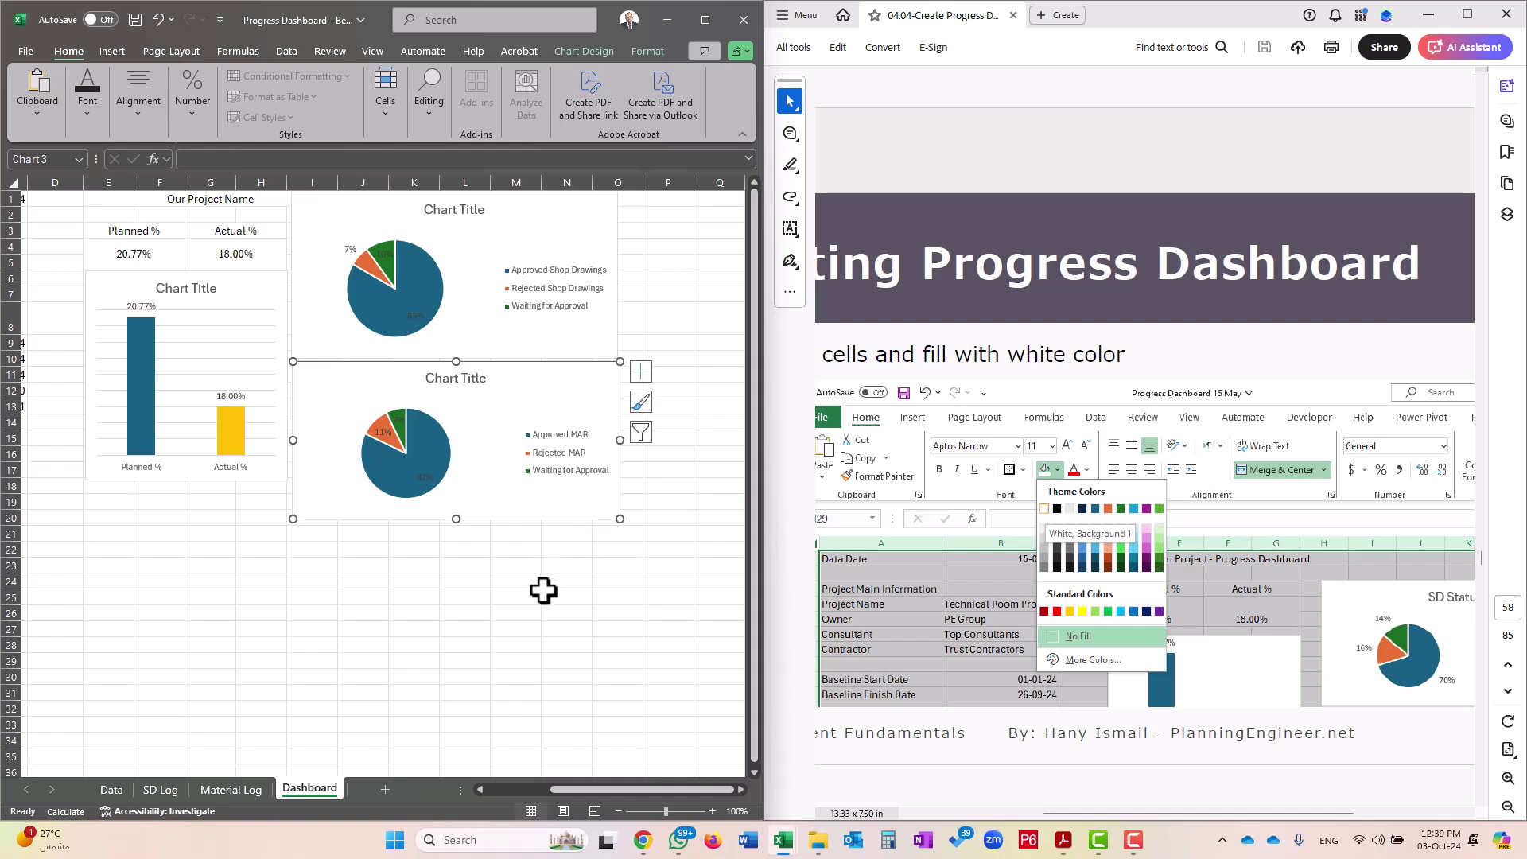
# Set the height of rows 3 to 7 in the Dashboard sheet to 20
pyautogui.click(521, 788)
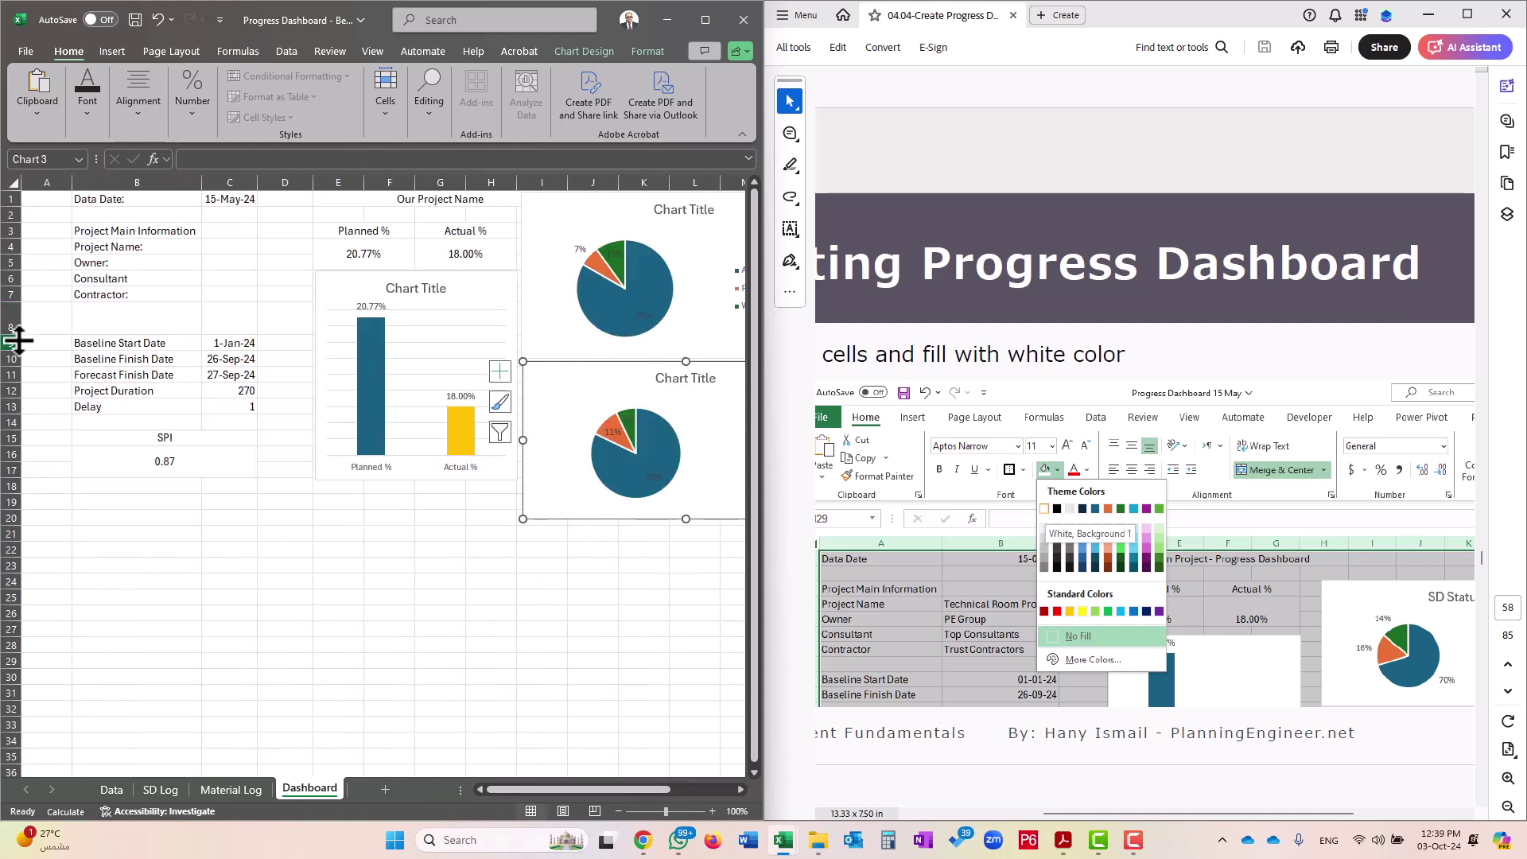
pyautogui.moveTo(10, 231); pyautogui.dragTo(11, 296)
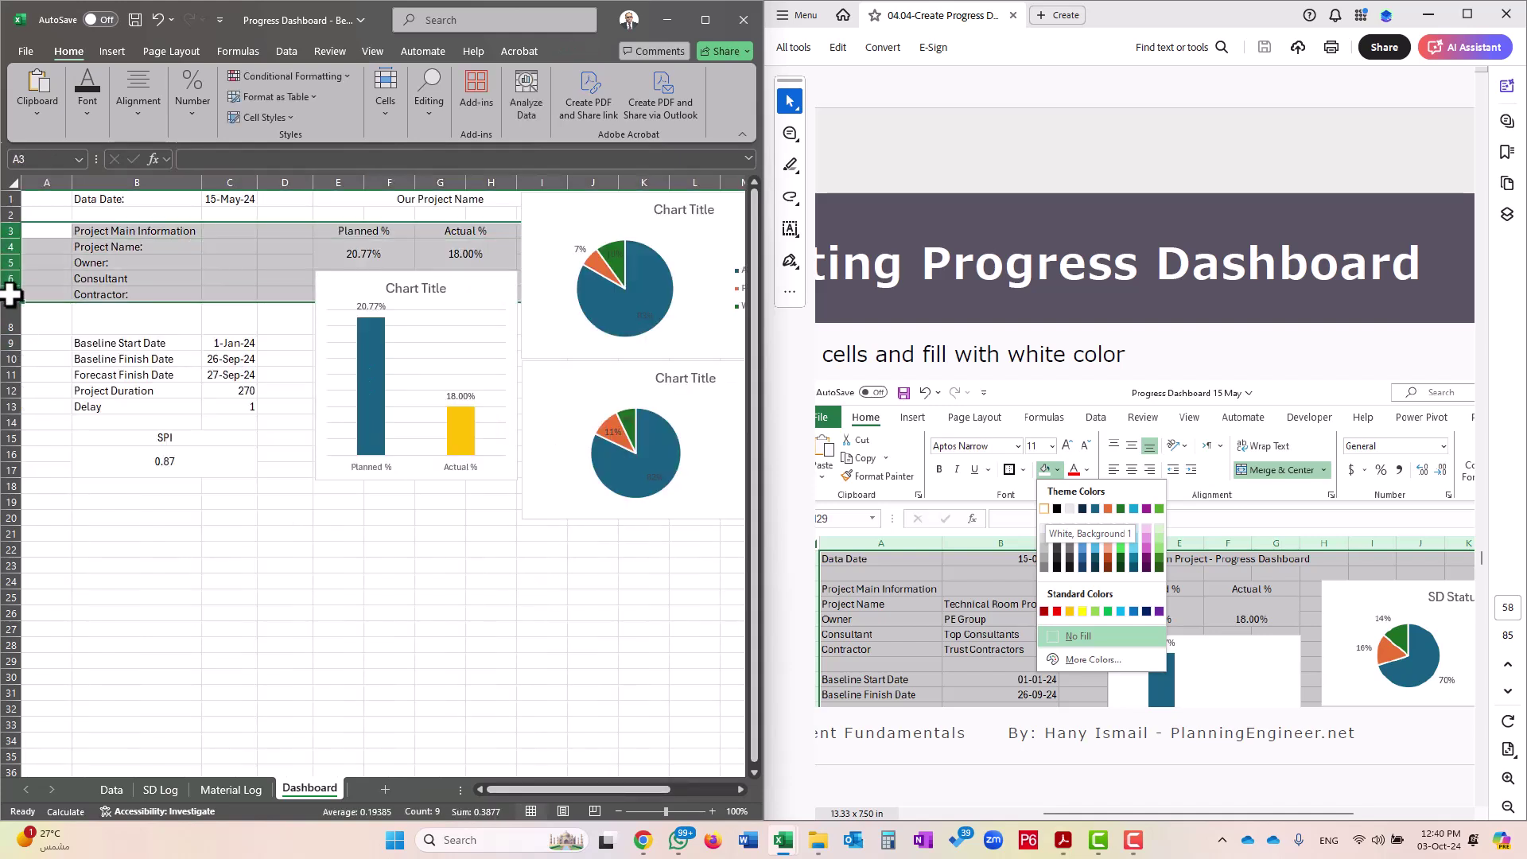
pyautogui.rightClick(12, 299)
pyautogui.click(102, 542)
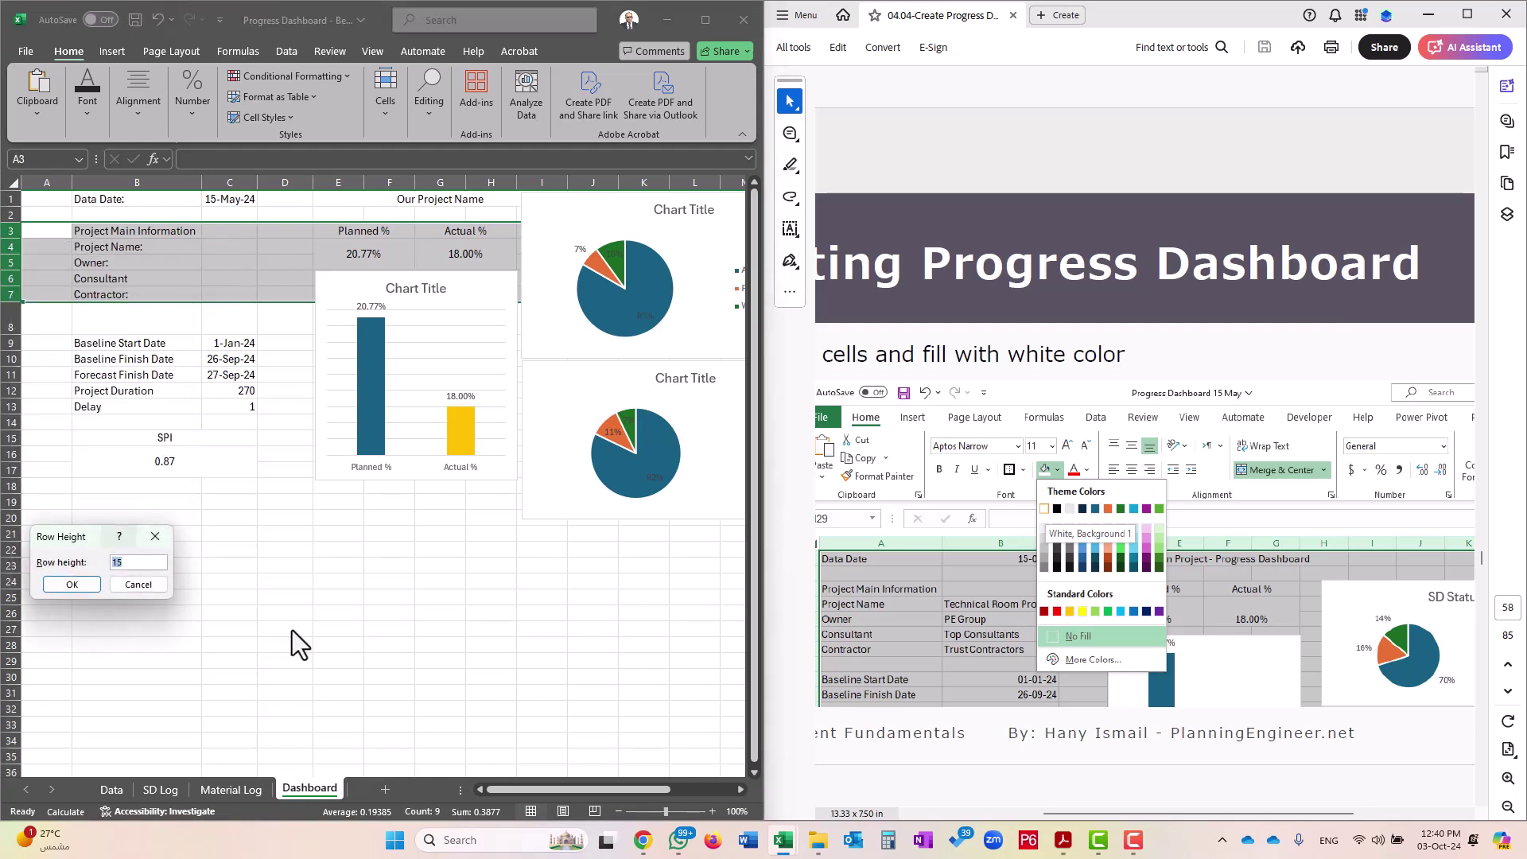
pyautogui.write('20')
pyautogui.press('Return')
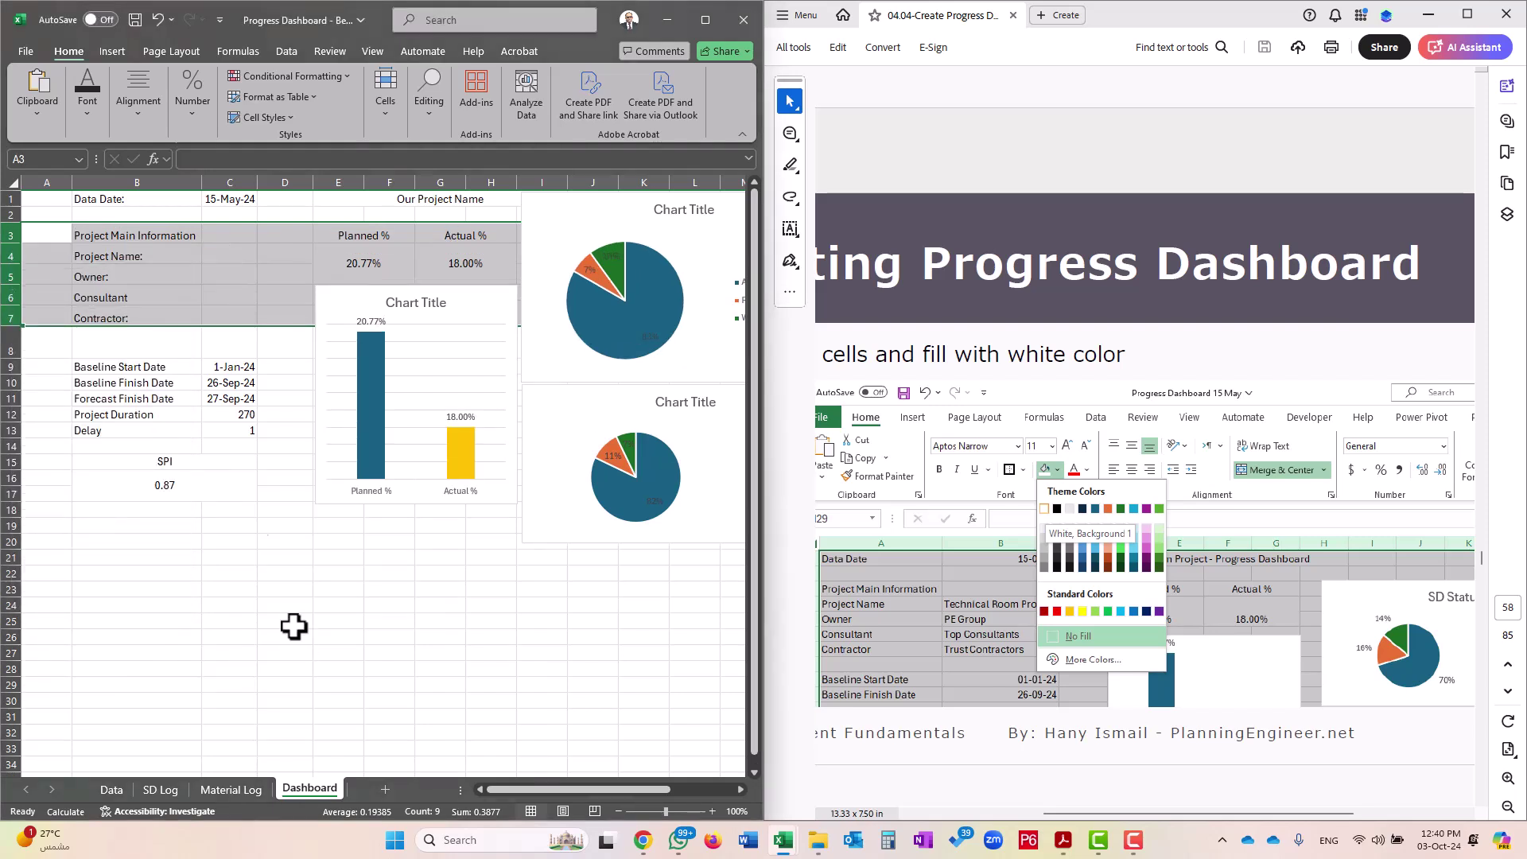
# Give rows 2 to 17 of the Dashboard sheet one uniform height, matching rows 3 to 7
pyautogui.moveTo(11, 367); pyautogui.dragTo(6, 436)
pyautogui.moveTo(10, 213); pyautogui.dragTo(10, 494)
pyautogui.rightClick(11, 494)
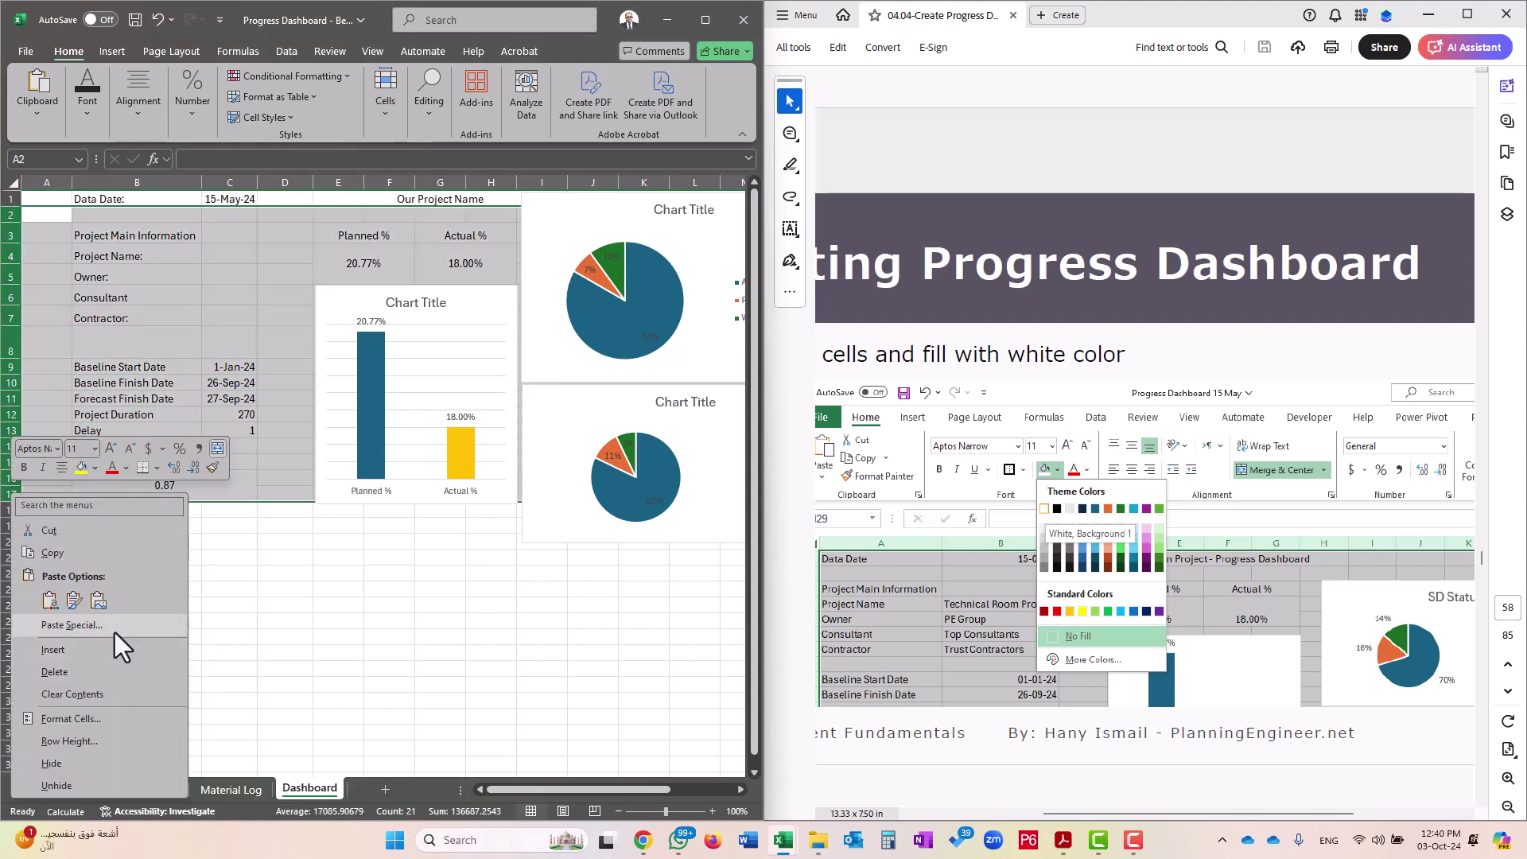
pyautogui.click(127, 722)
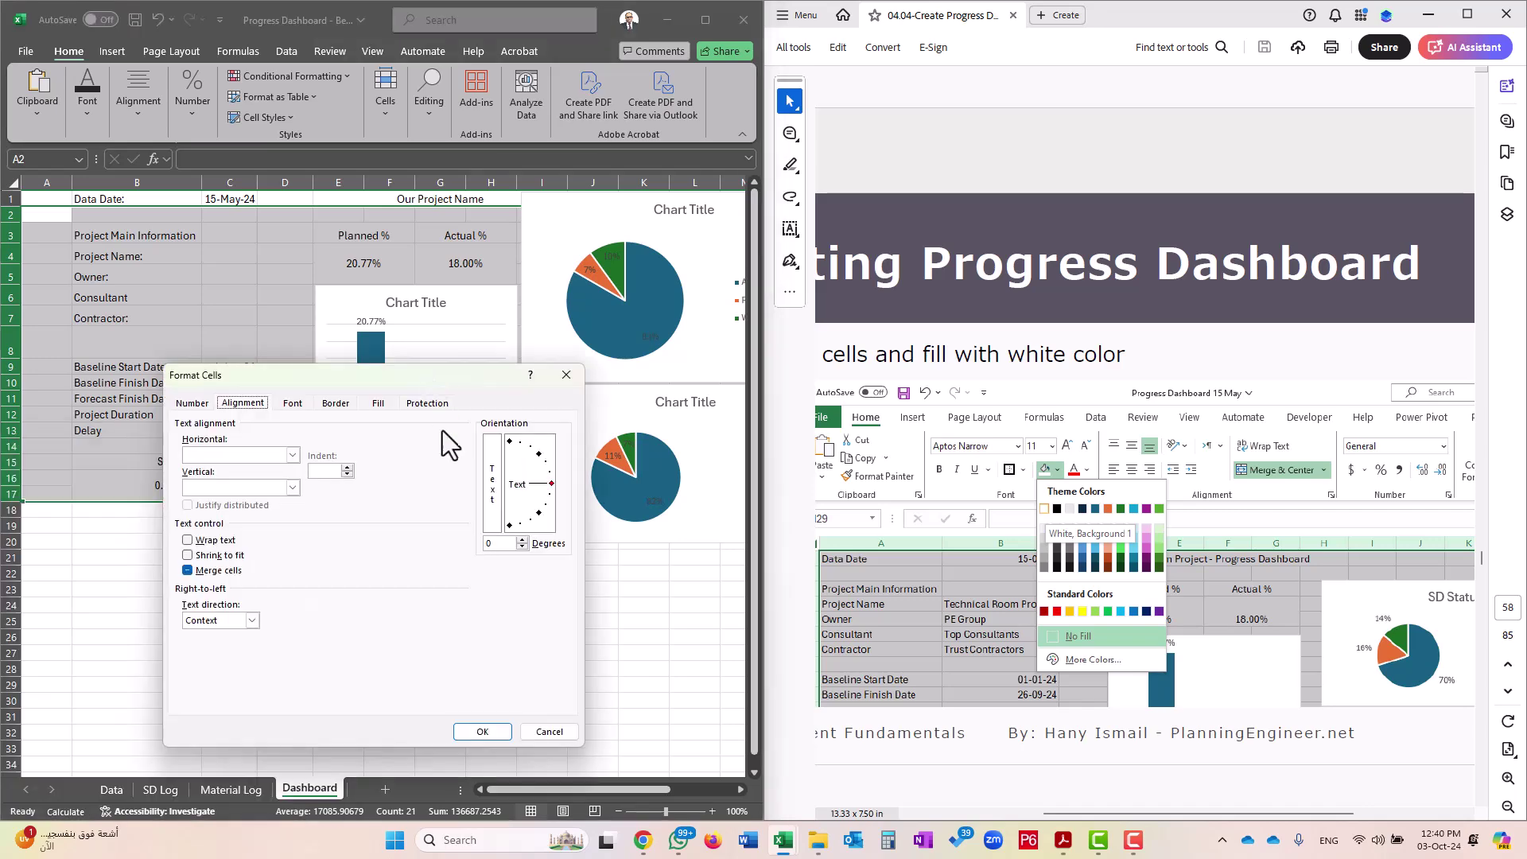
pyautogui.click(548, 732)
pyautogui.rightClick(11, 416)
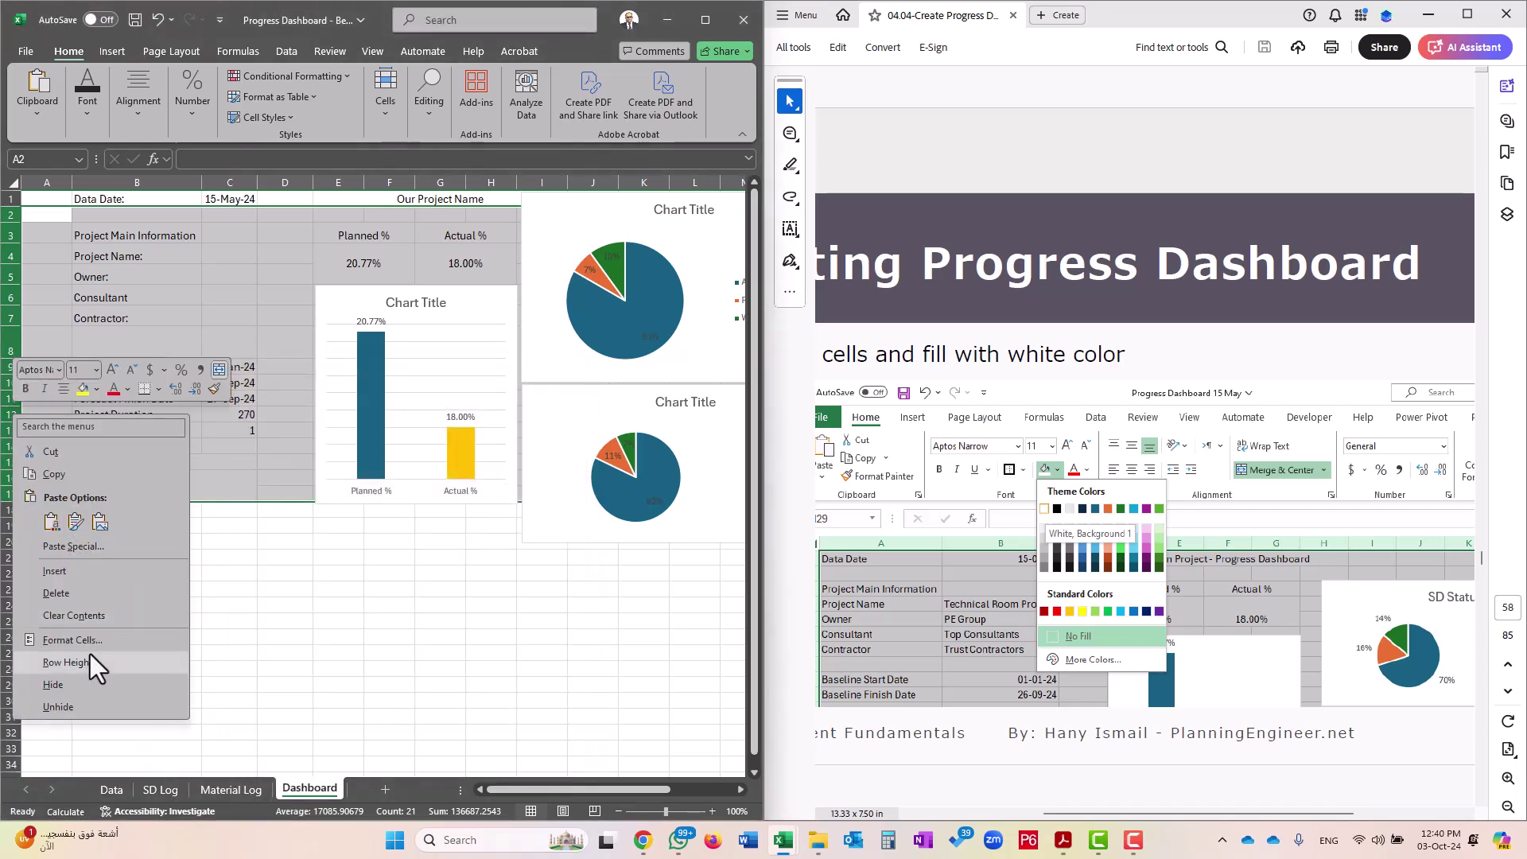
pyautogui.click(89, 652)
pyautogui.press('Return')
pyautogui.click(490, 688)
# Shorten the shop drawing pie chart and fit the MAR pie chart directly beneath it, ending level with the column chart
pyautogui.moveTo(593, 790); pyautogui.dragTo(670, 785)
pyautogui.click(506, 266)
pyautogui.moveTo(455, 380); pyautogui.dragTo(457, 354)
pyautogui.moveTo(410, 412); pyautogui.dragTo(408, 383)
pyautogui.moveTo(455, 551); pyautogui.dragTo(453, 541)
pyautogui.click(515, 624)
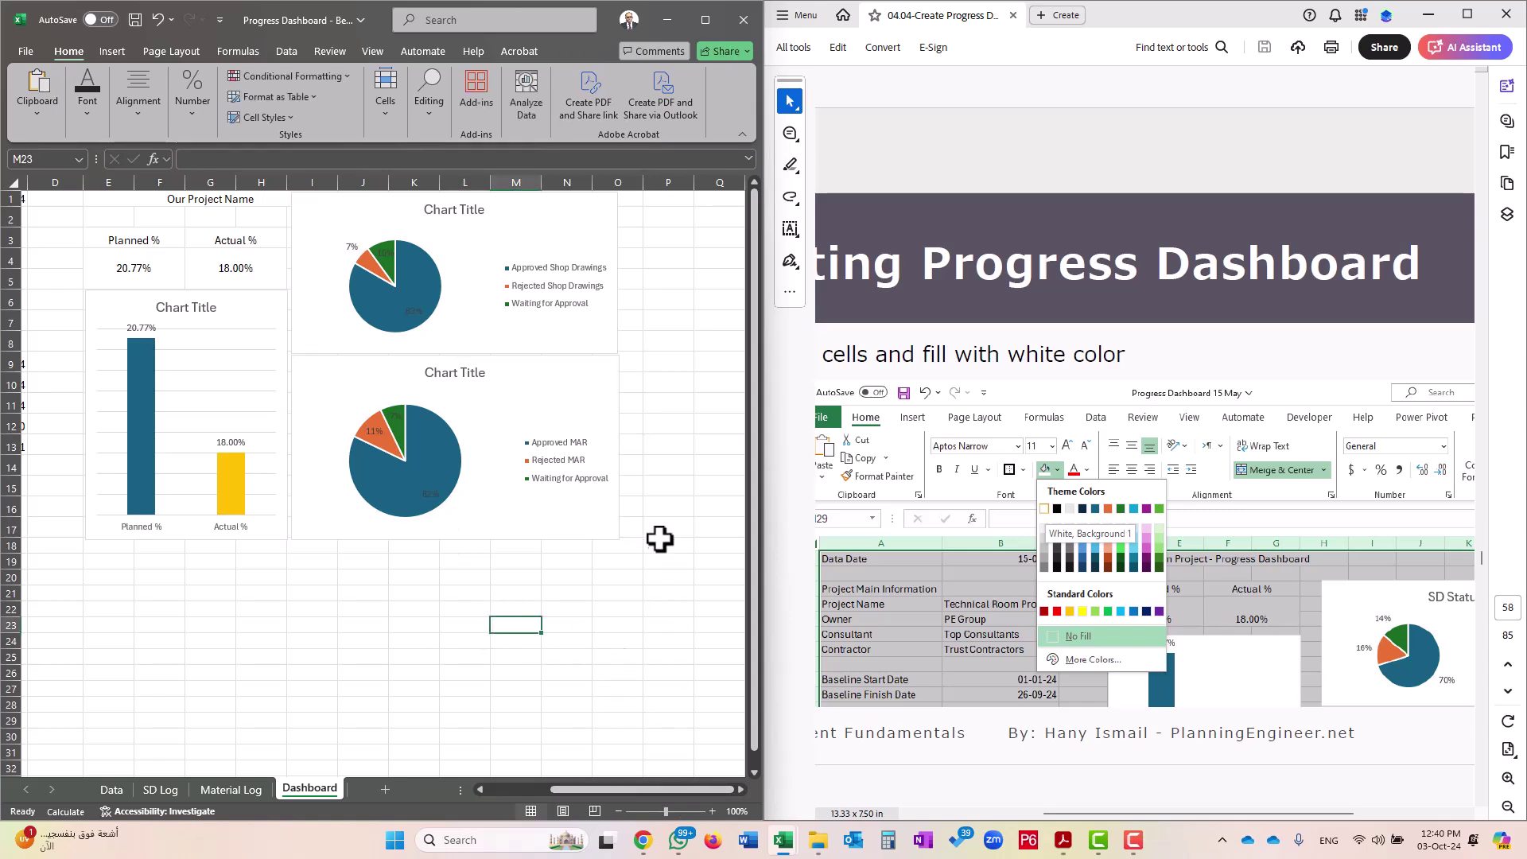
# Fill cells A1:O18 of the Dashboard sheet with white, and advance the guide to the page on changing text spaces and sizes
pyautogui.moveTo(631, 546); pyautogui.dragTo(24, 194)
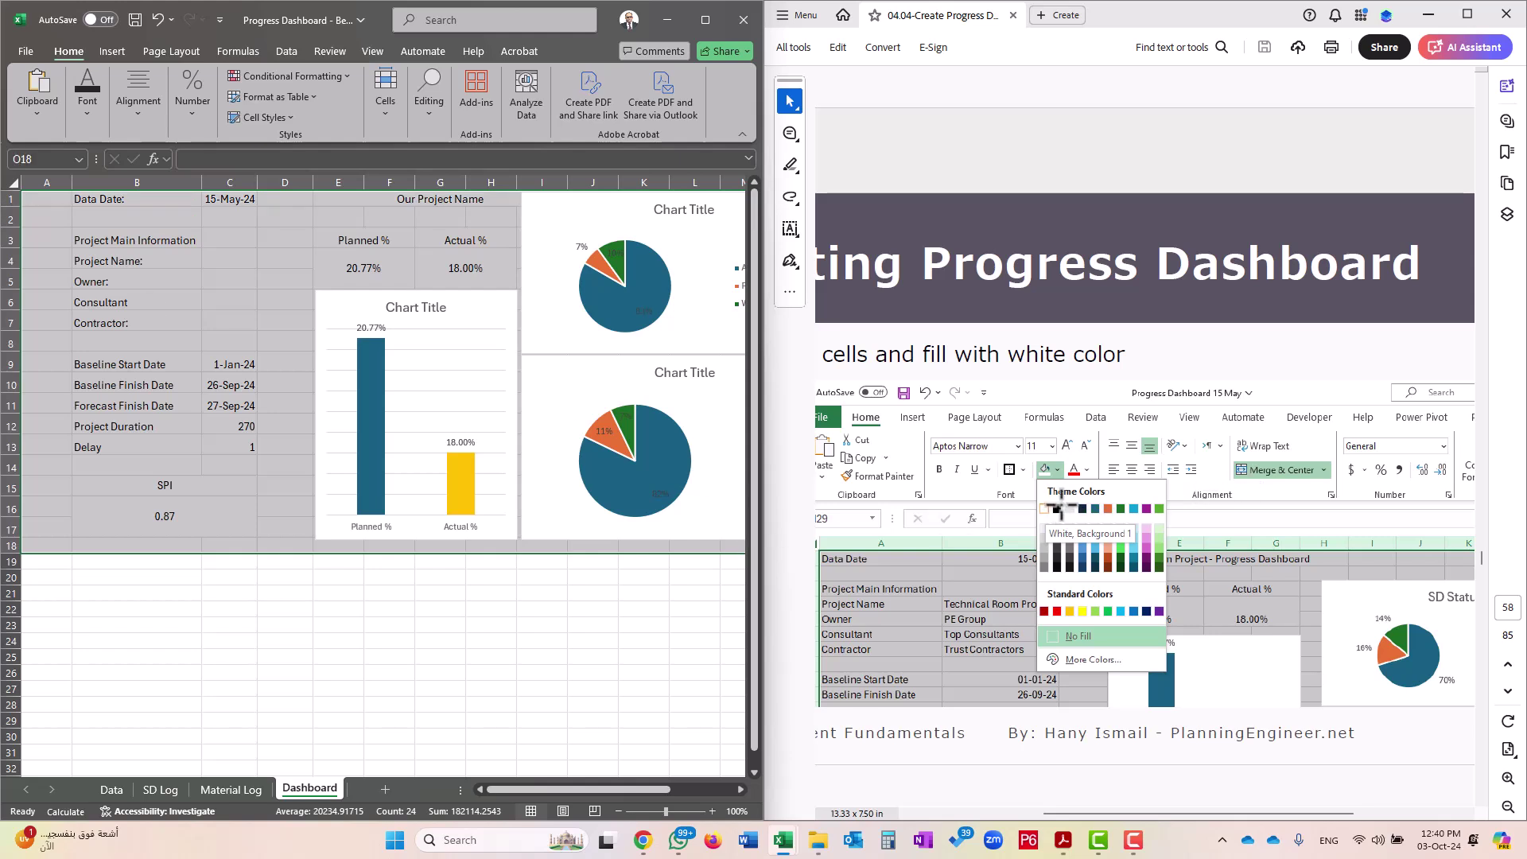
pyautogui.click(91, 121)
pyautogui.click(206, 187)
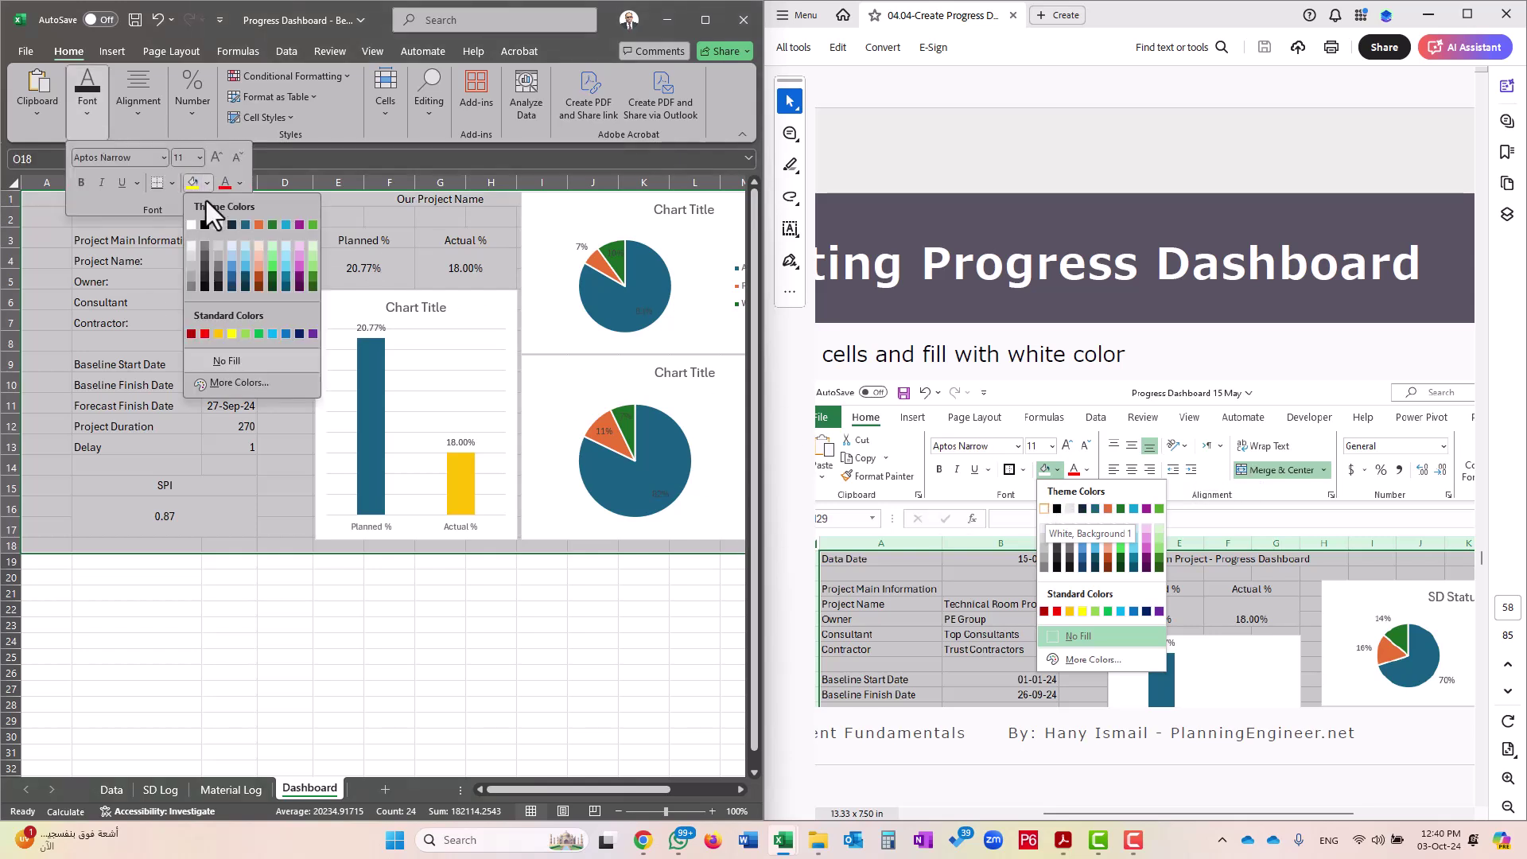
pyautogui.click(195, 222)
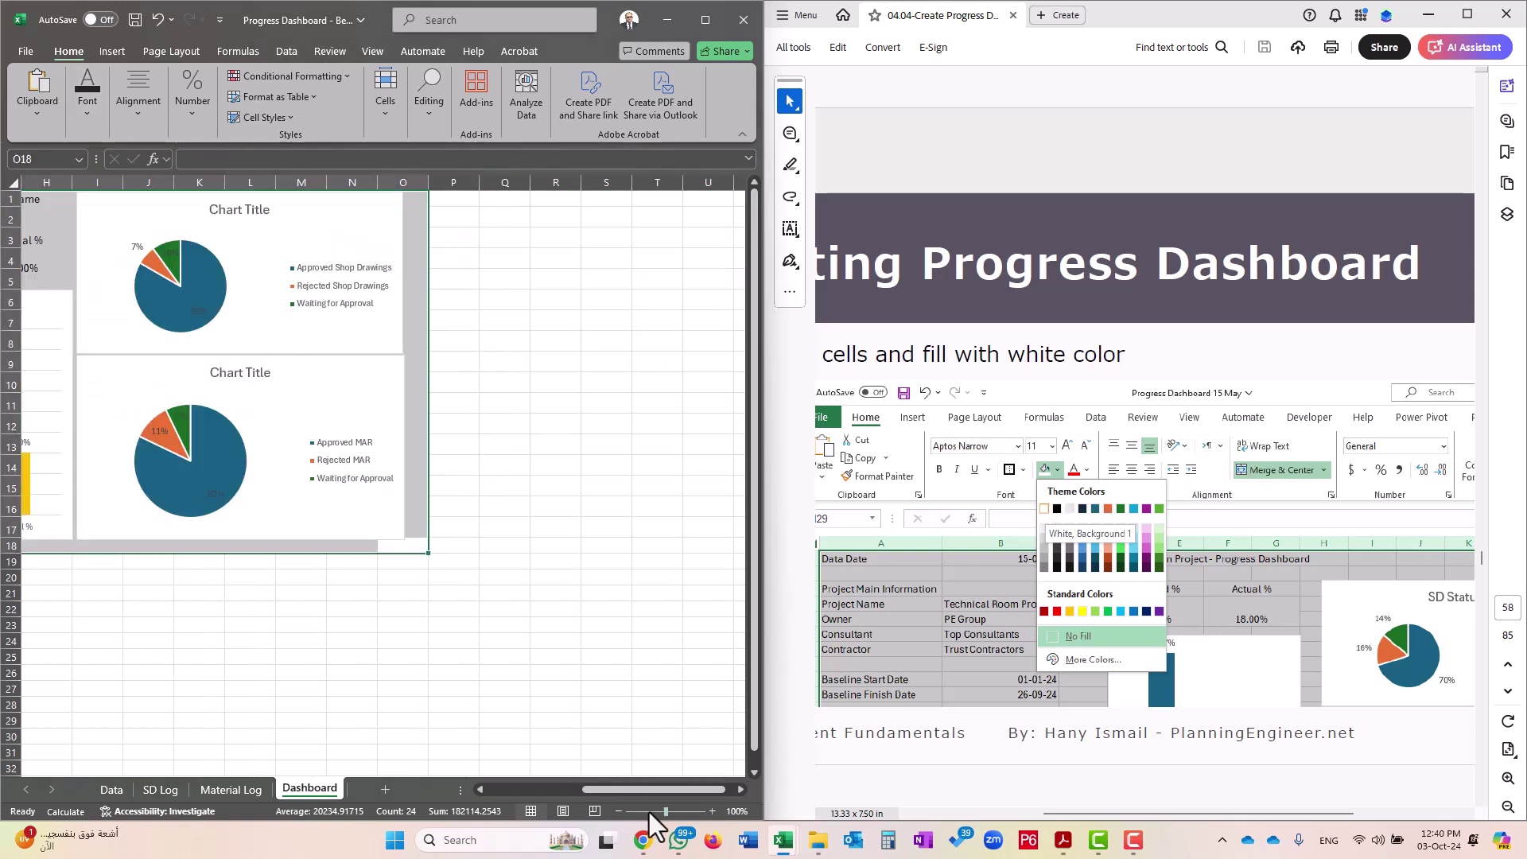
pyautogui.click(596, 690)
pyautogui.scroll(-1, 1172, 713)
pyautogui.moveTo(1293, 813)
pyautogui.mouseDown()
pyautogui.moveTo(1147, 814)
pyautogui.moveTo(1362, 816)
pyautogui.moveTo(1263, 815)
pyautogui.mouseUp()
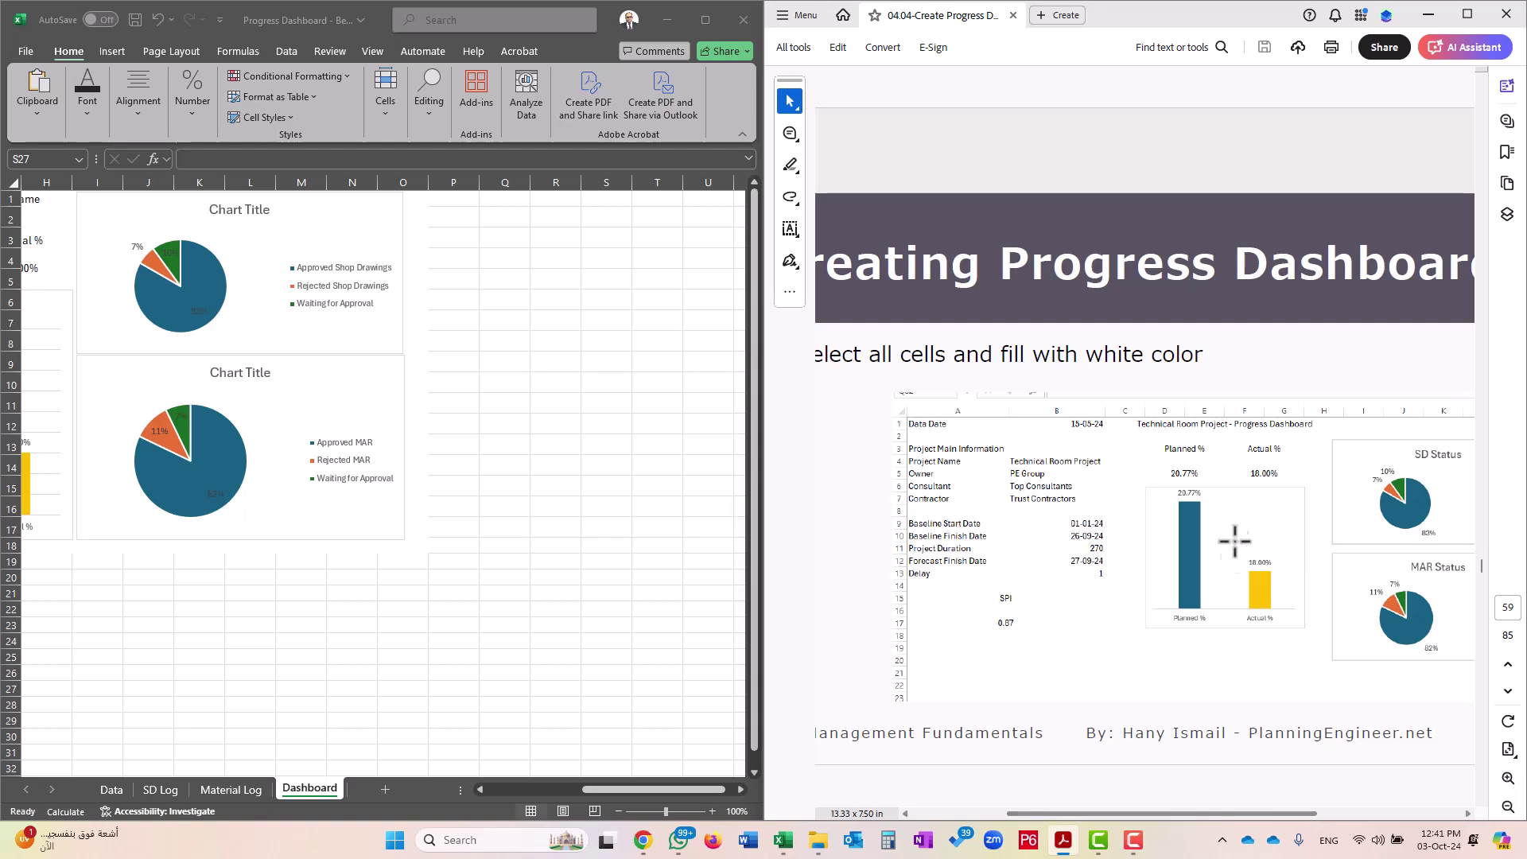
pyautogui.scroll(-1, 1228, 527)
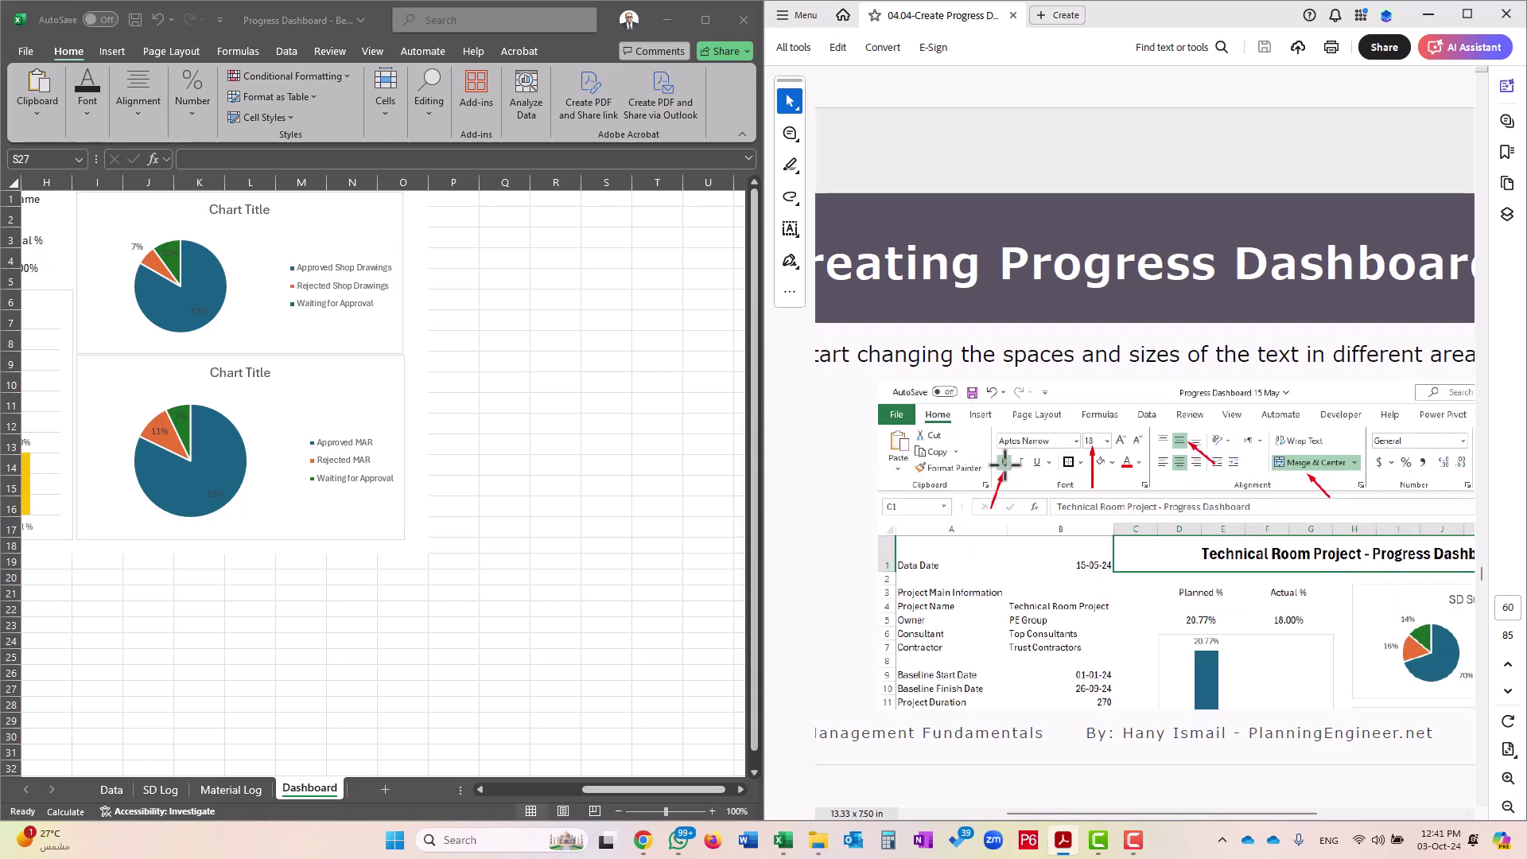
# Add a border around the SPI label and value cells in B15:C17, with a line separating them
pyautogui.moveTo(637, 790); pyautogui.dragTo(461, 785)
pyautogui.click(334, 673)
pyautogui.moveTo(205, 487); pyautogui.dragTo(208, 511)
pyautogui.rightClick(205, 516)
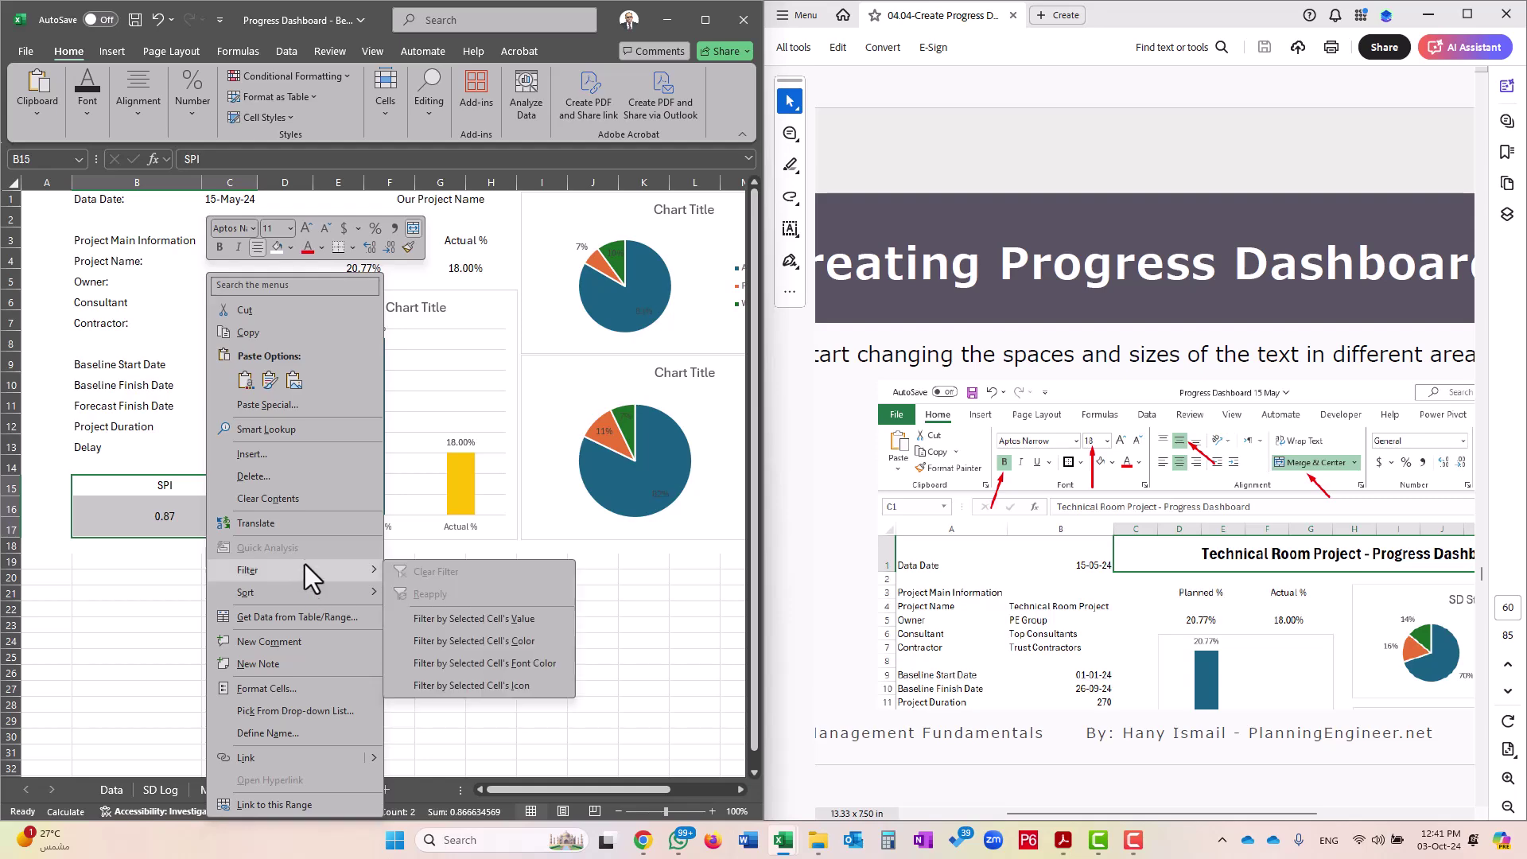
pyautogui.click(275, 689)
pyautogui.click(270, 471)
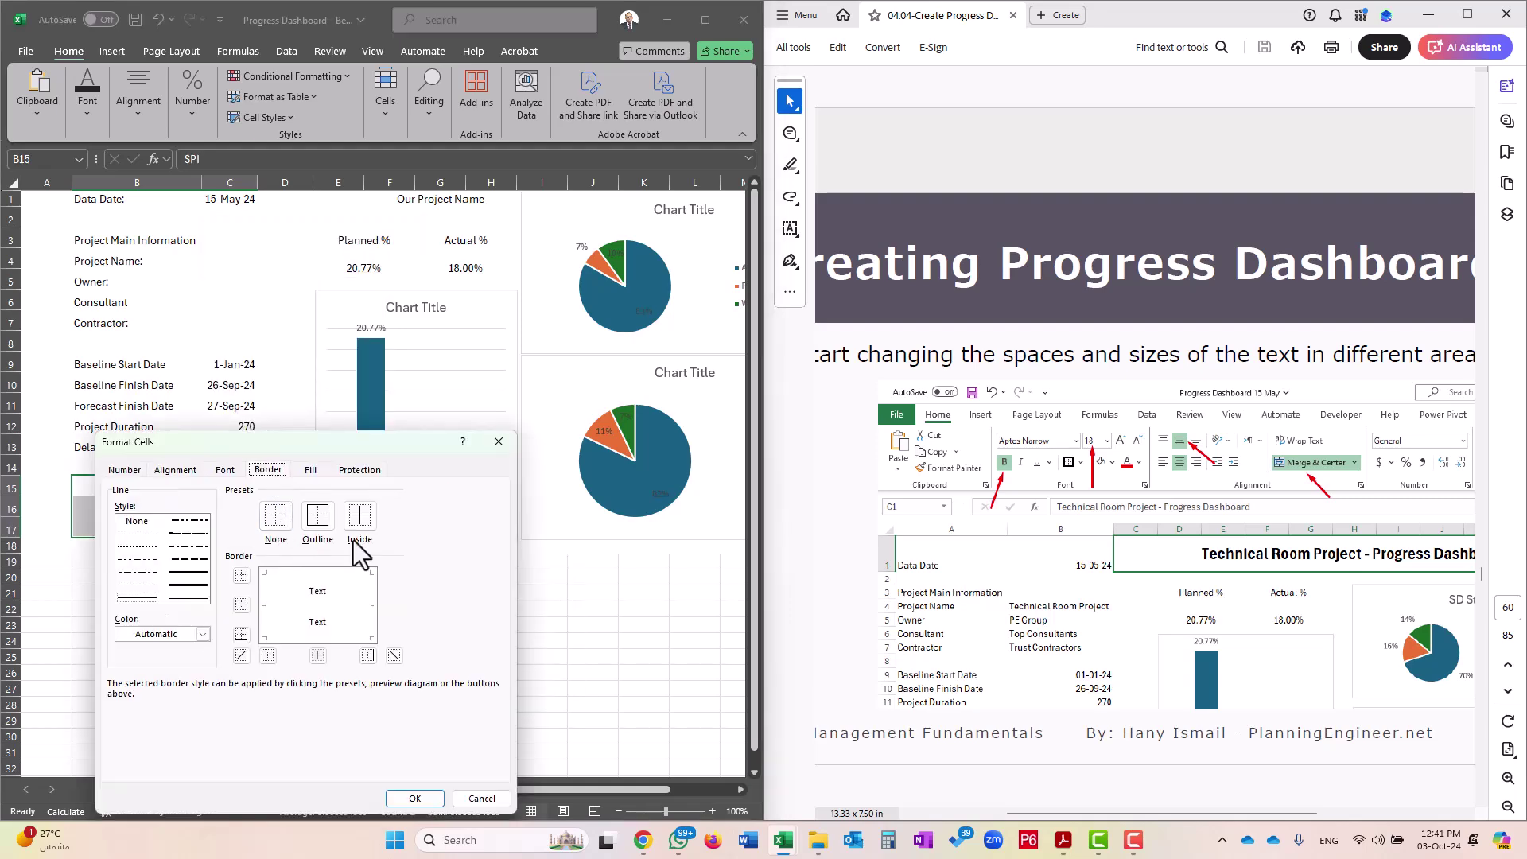
pyautogui.click(317, 517)
pyautogui.click(414, 798)
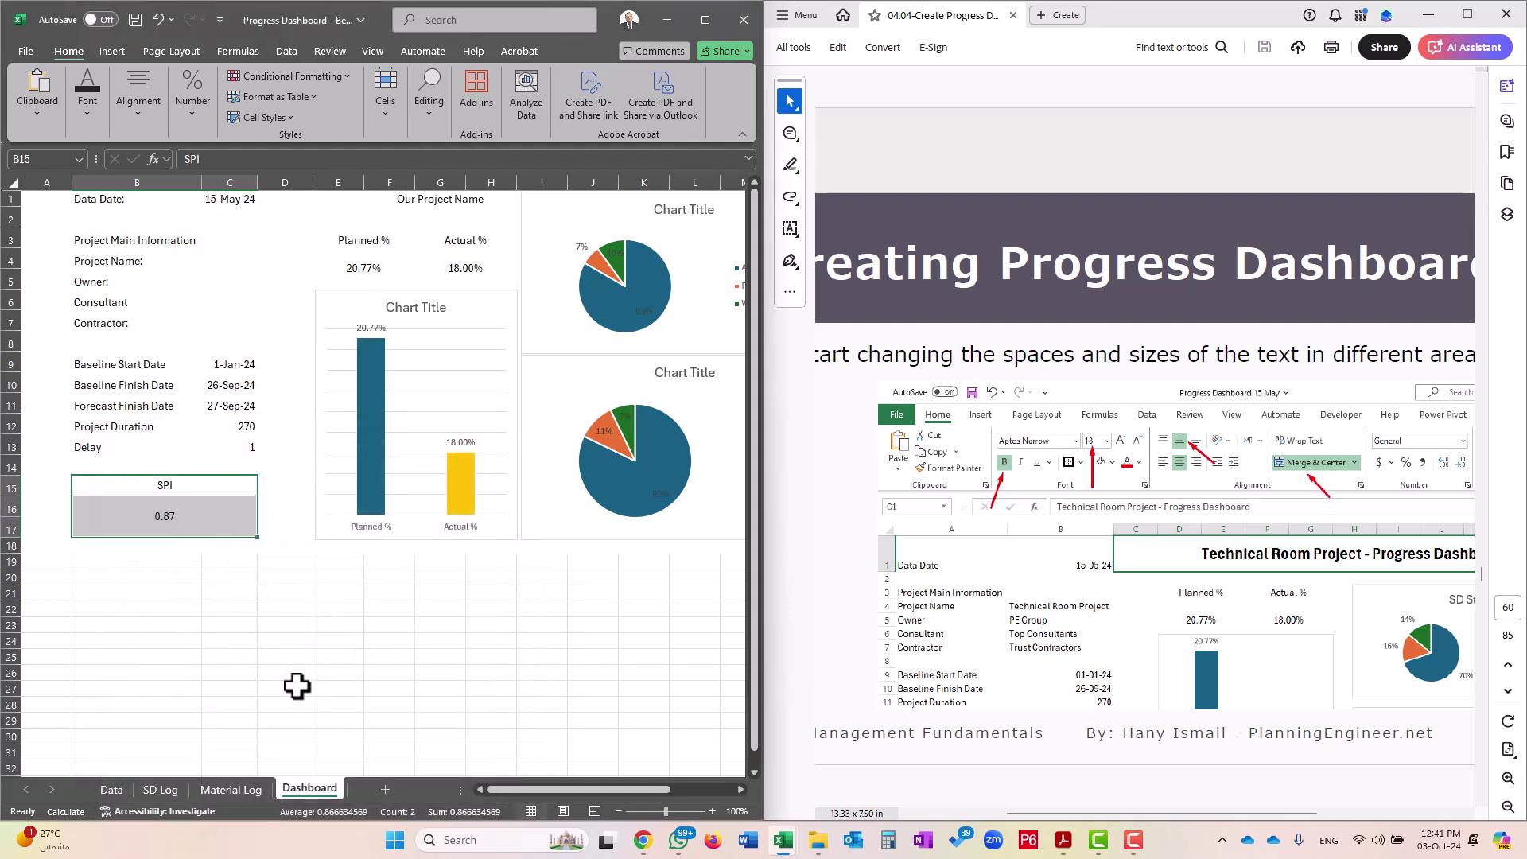
pyautogui.click(291, 659)
# Add an outline border around the baseline, forecast, duration and delay cells in B9:C13
pyautogui.moveTo(111, 365); pyautogui.dragTo(244, 451)
pyautogui.rightClick(238, 443)
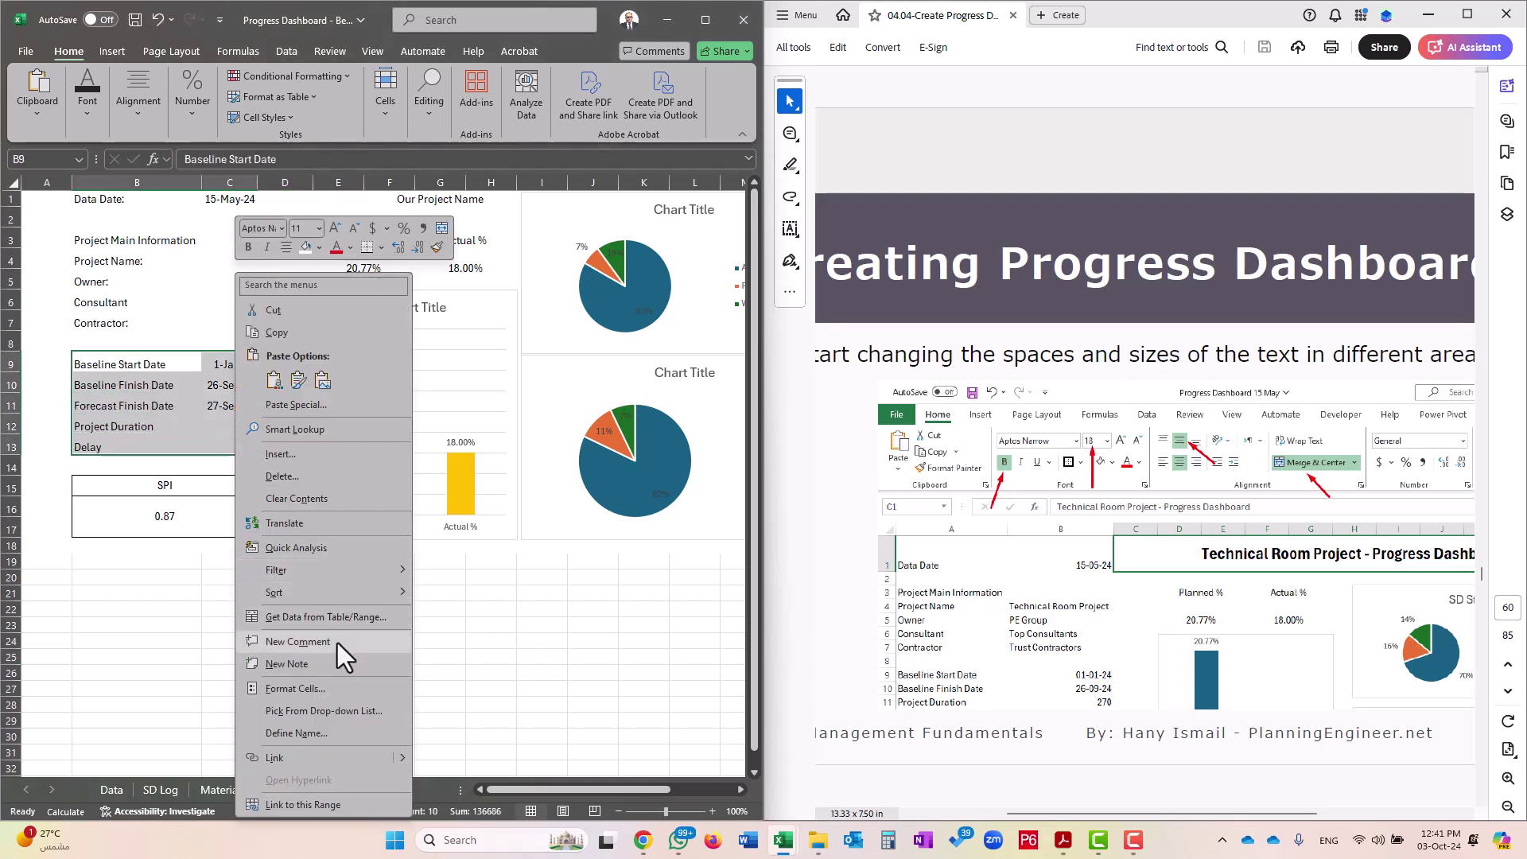
pyautogui.click(331, 689)
pyautogui.click(348, 517)
pyautogui.click(439, 799)
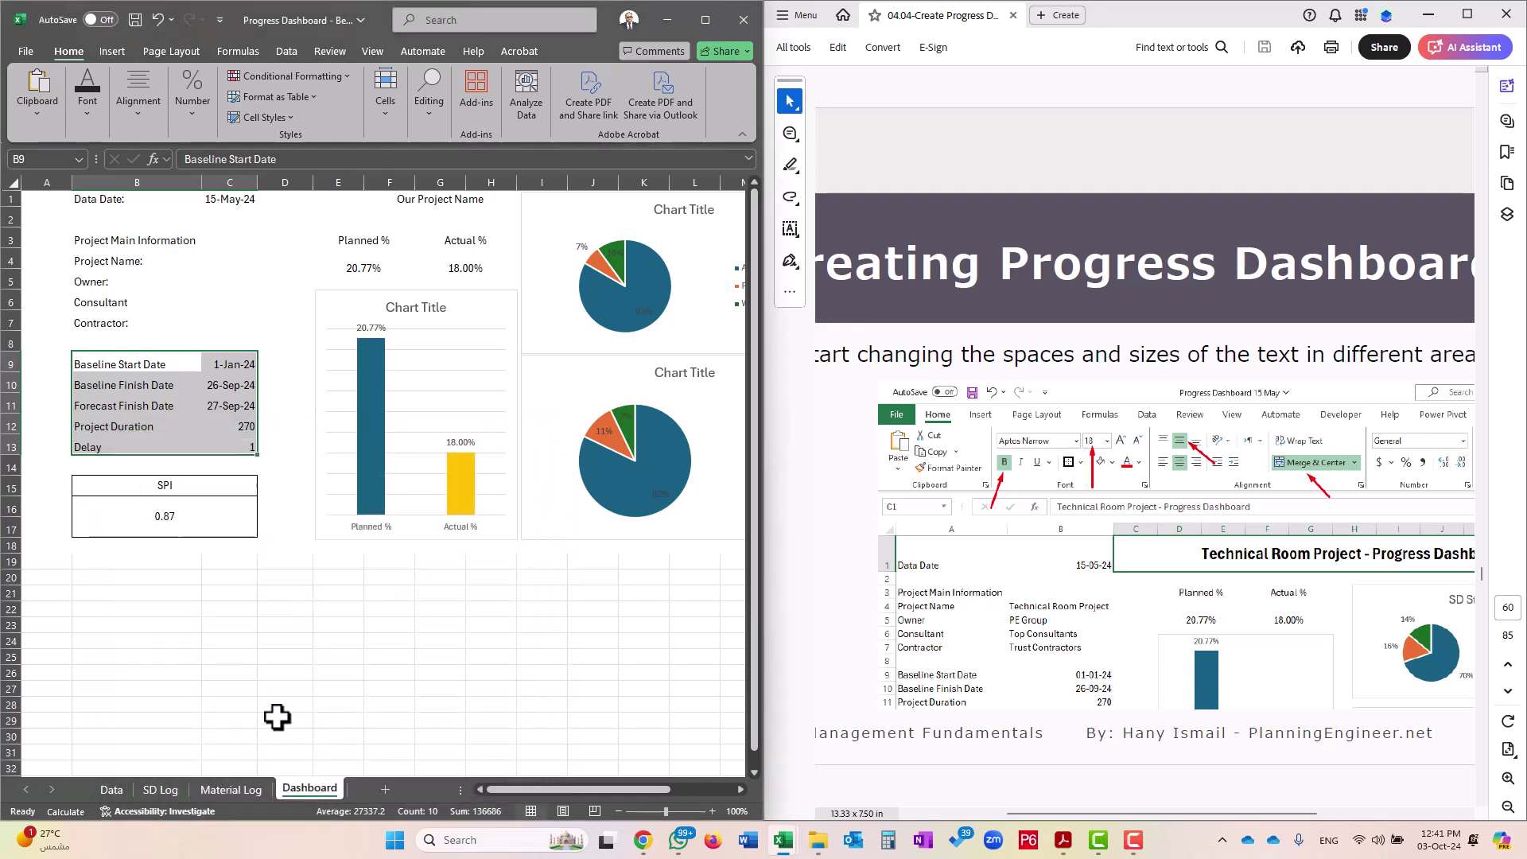
pyautogui.click(274, 717)
# Add an outline border around the project name, owner, consultant and contractor cells in B4:C7
pyautogui.moveTo(128, 260); pyautogui.dragTo(235, 319)
pyautogui.rightClick(239, 320)
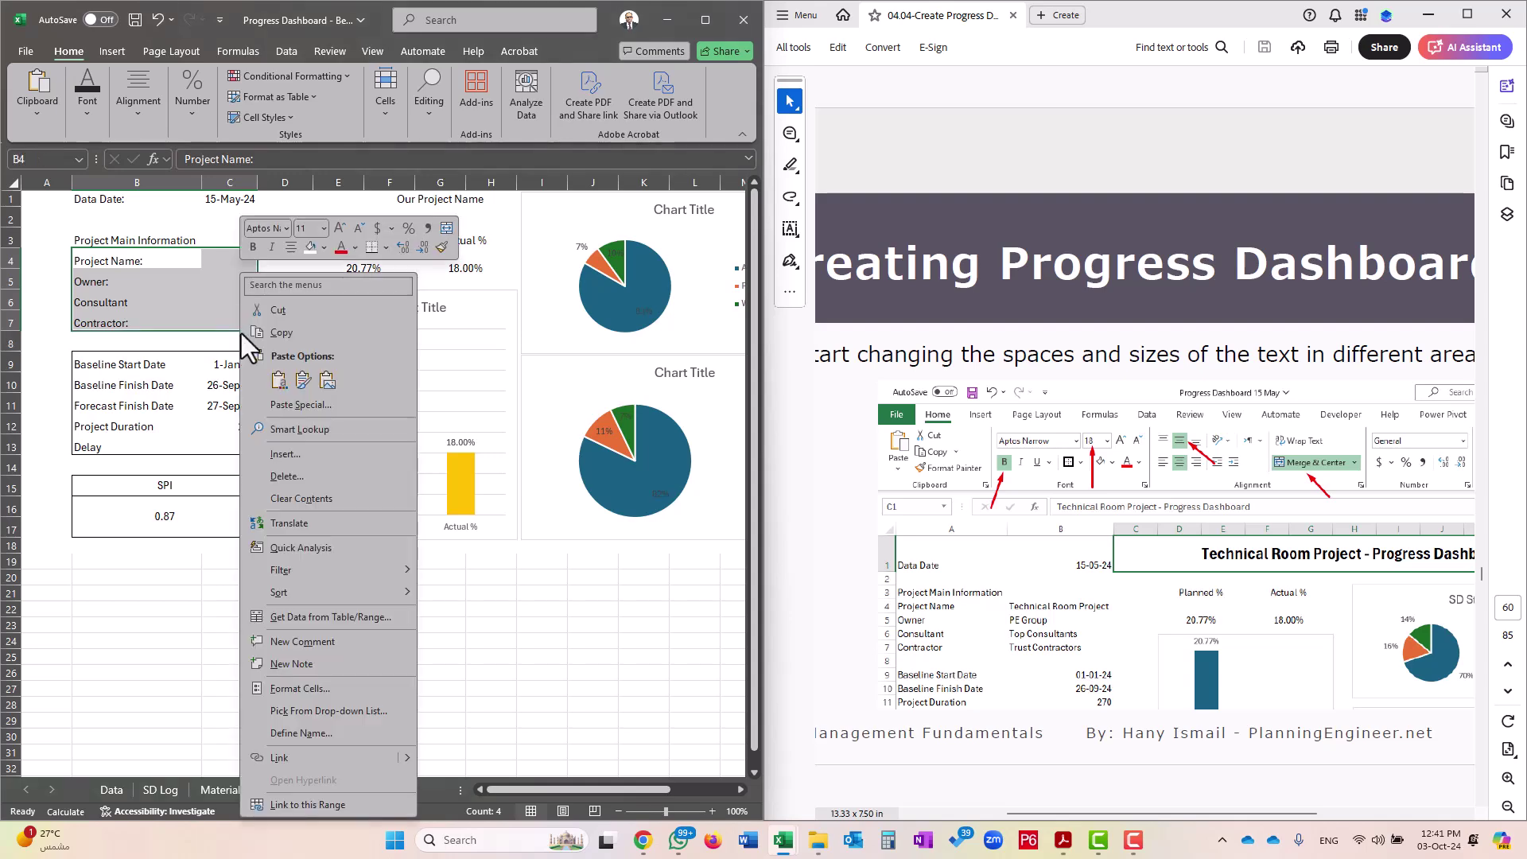
pyautogui.click(340, 689)
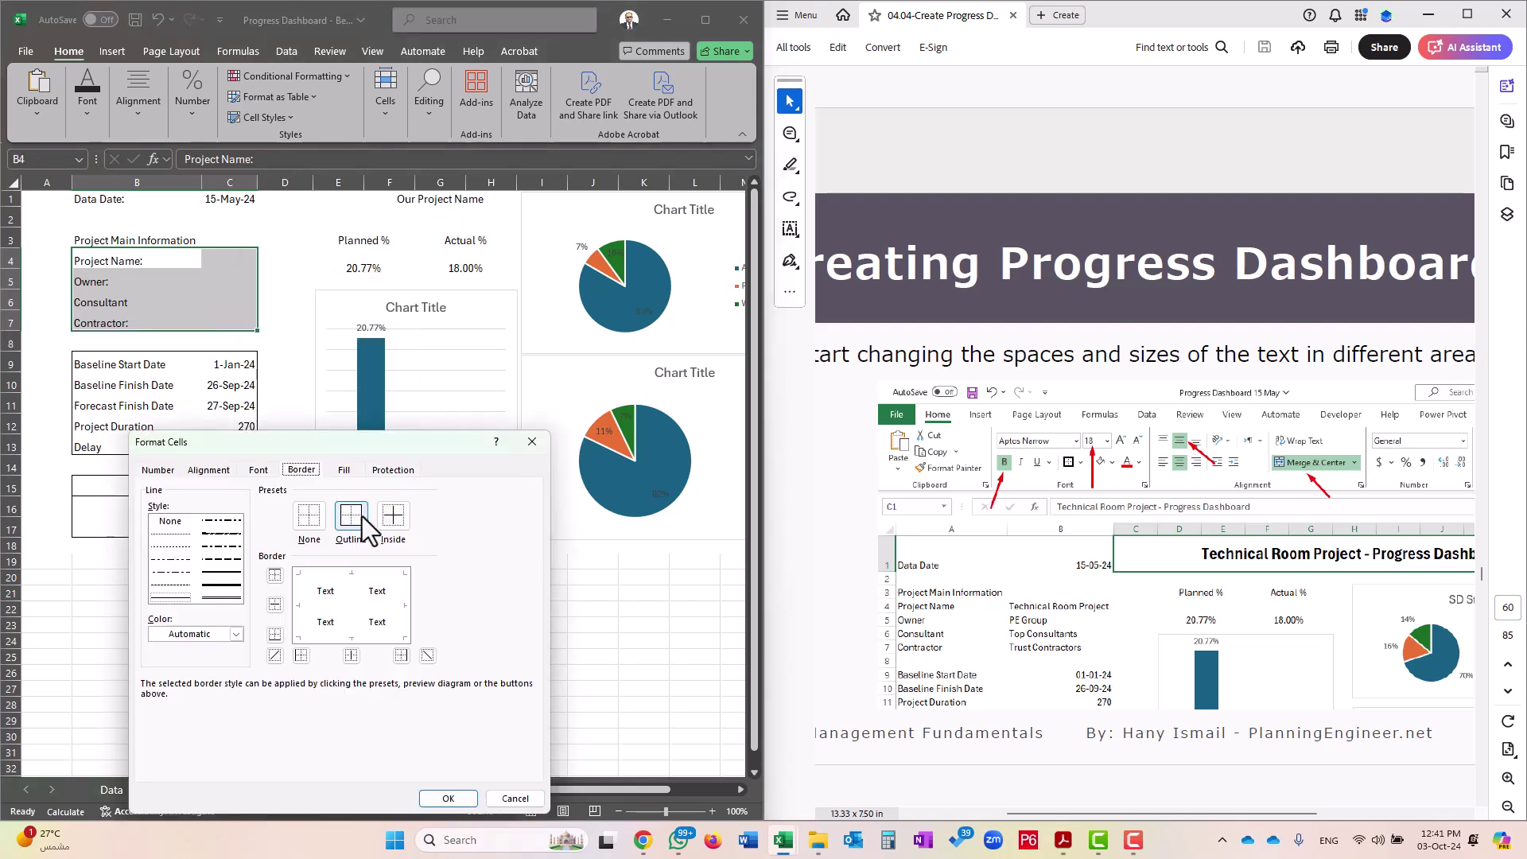
pyautogui.click(438, 798)
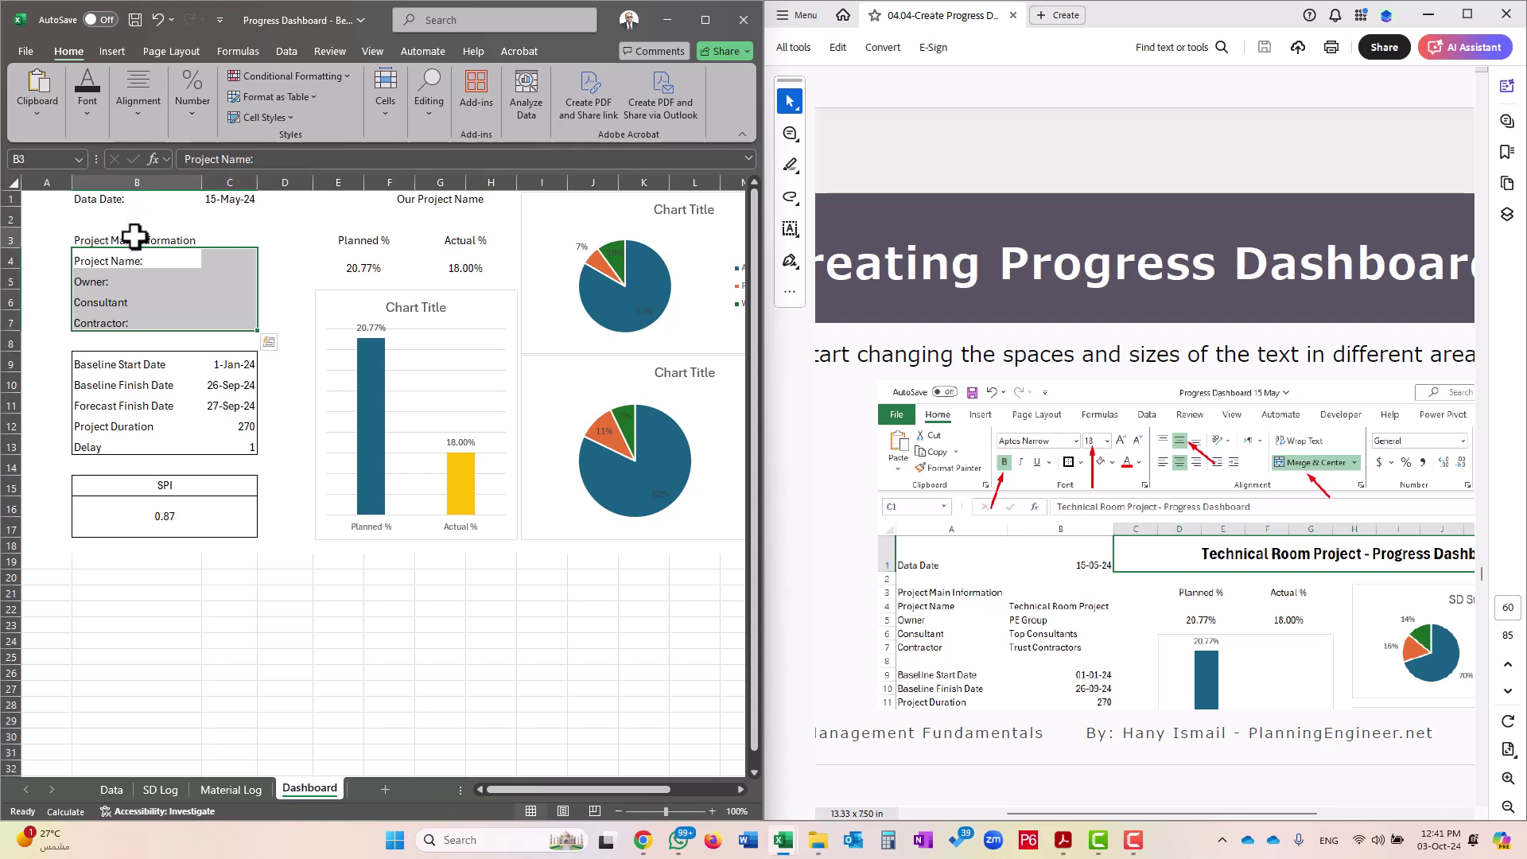
# Merge and centre the Project Main Information heading across B3:C3 and make it bold
pyautogui.click(125, 235)
pyautogui.moveTo(123, 232); pyautogui.dragTo(229, 239)
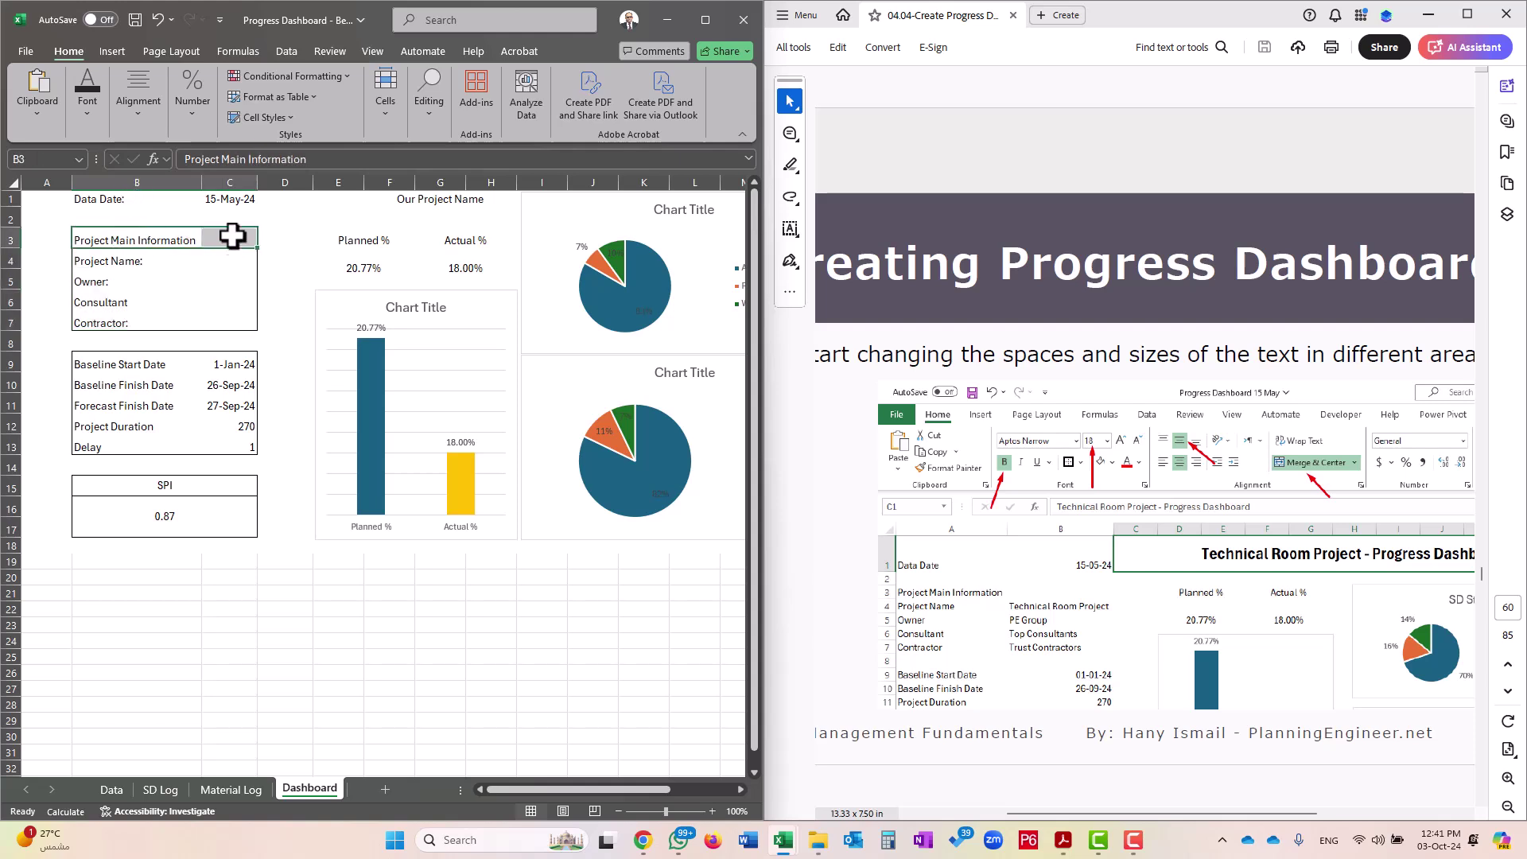
pyautogui.click(138, 91)
pyautogui.click(318, 182)
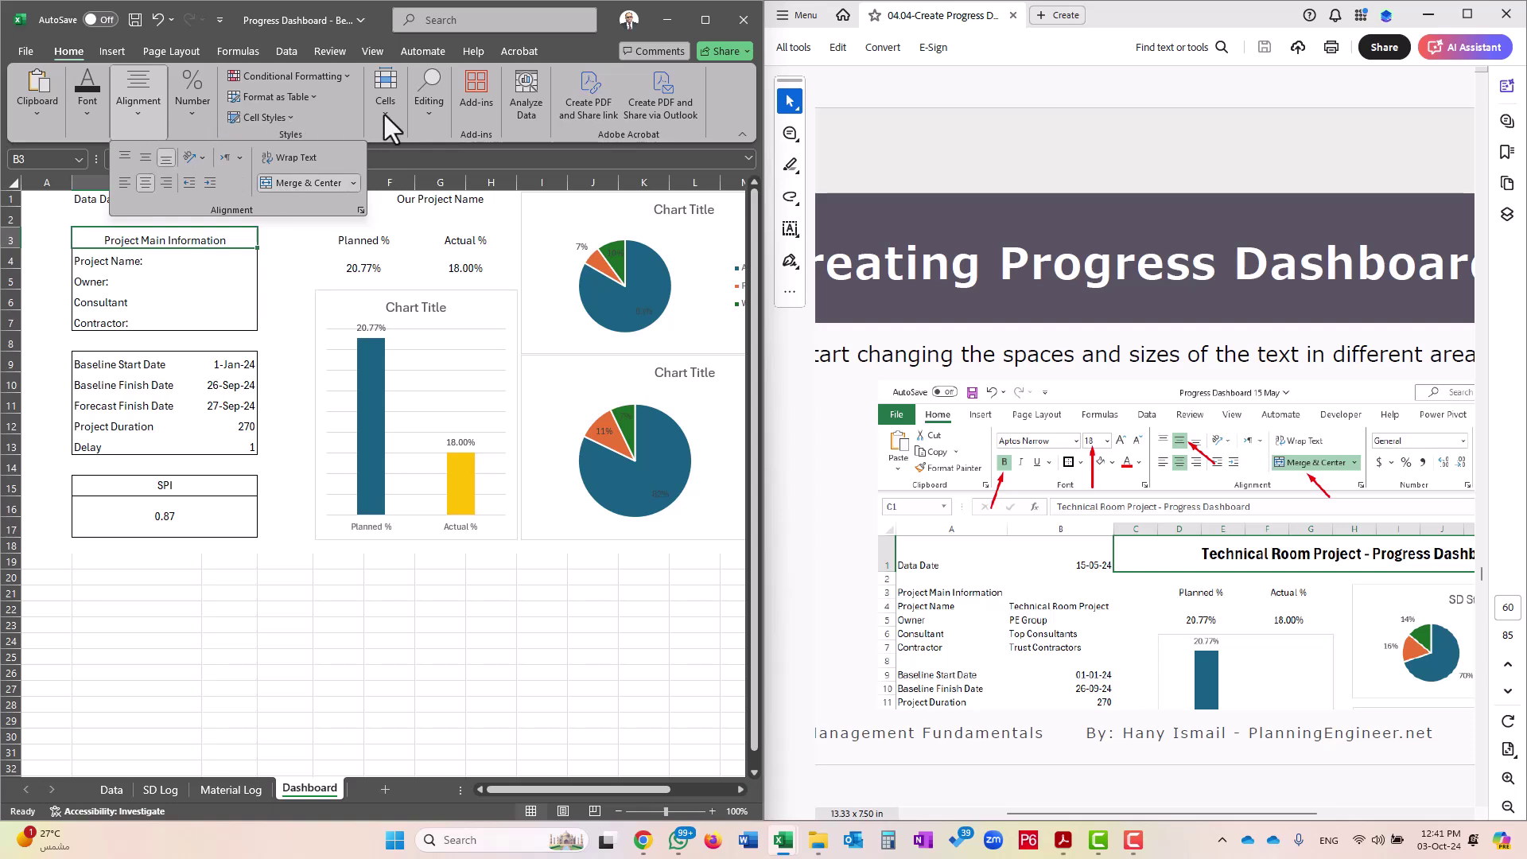
pyautogui.click(88, 92)
pyautogui.hotkey('ctrl', 'b')
pyautogui.press('Escape')
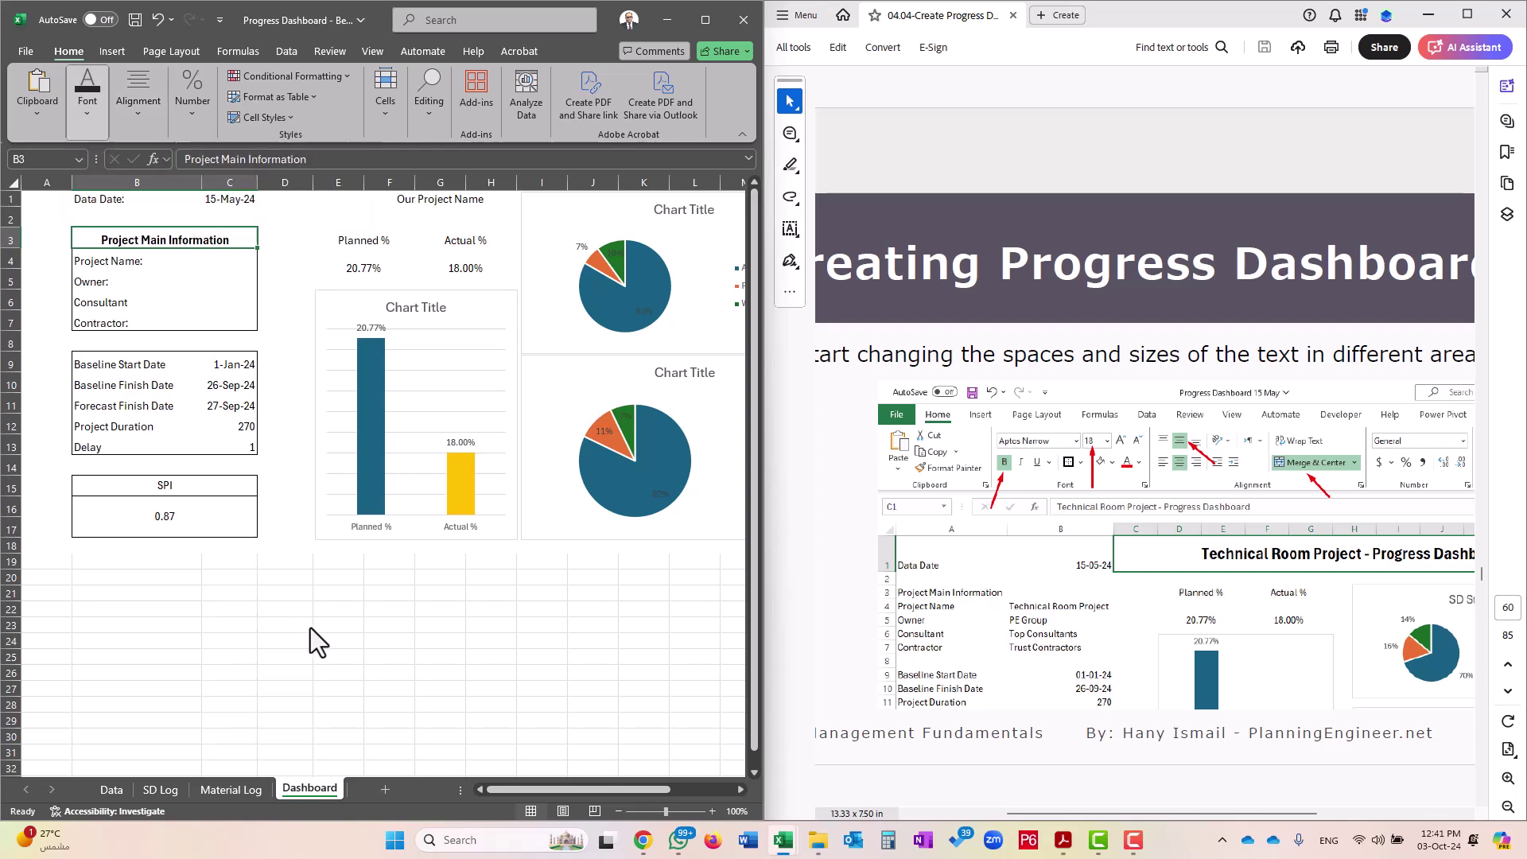
# Narrow the empty column D between the project information and the column chart
pyautogui.moveTo(313, 186); pyautogui.dragTo(294, 185)
pyautogui.moveTo(515, 781); pyautogui.dragTo(565, 779)
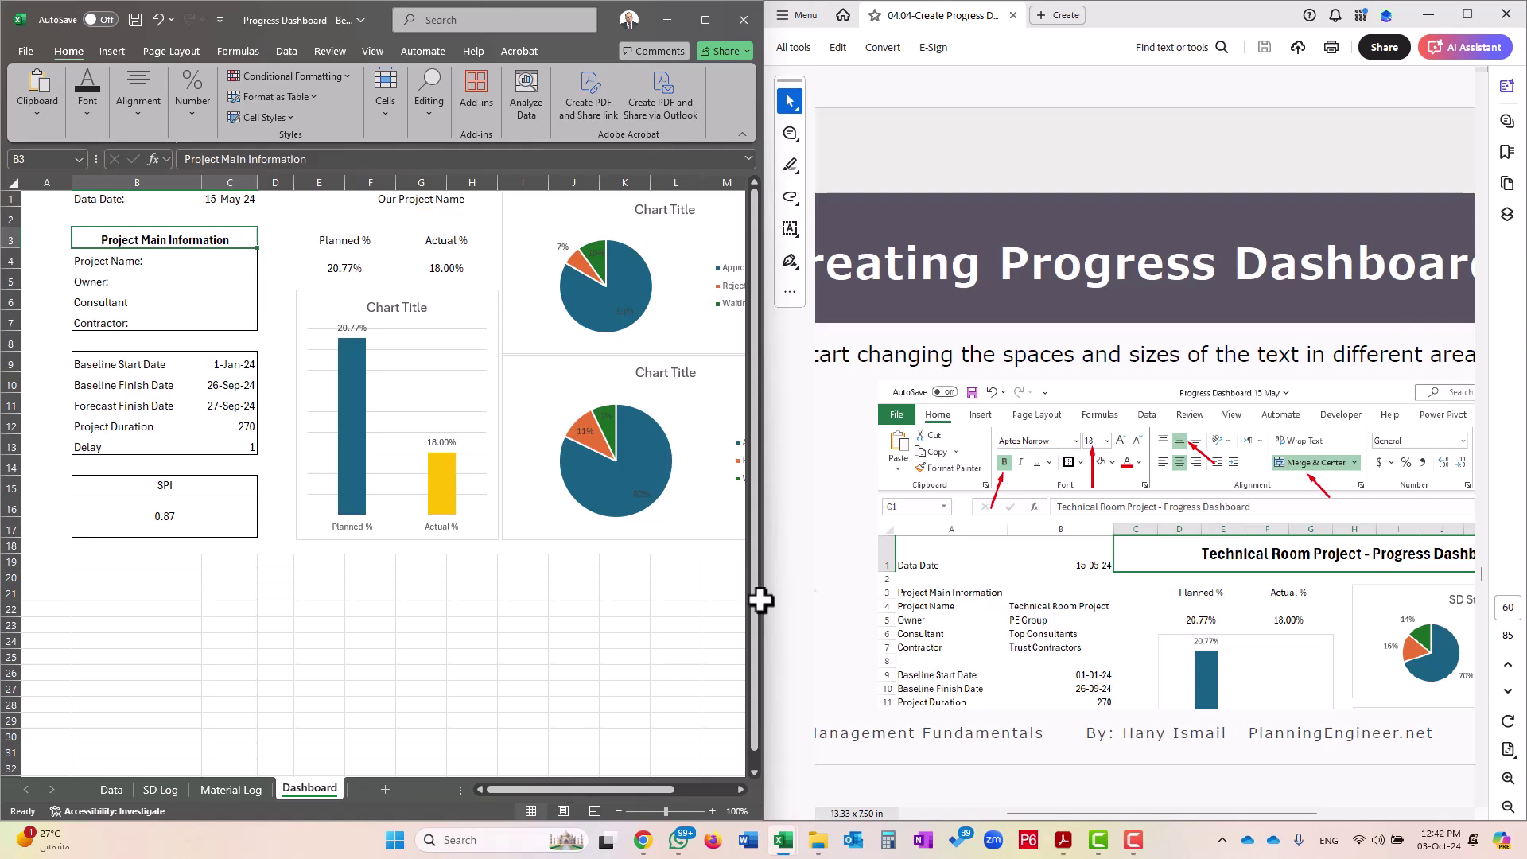
# Advance the PDF guide through the border formatting pages to the one on restructuring the SPI section
pyautogui.click(1194, 591)
pyautogui.scroll(-1, 1195, 589)
pyautogui.scroll(-1, 1194, 589)
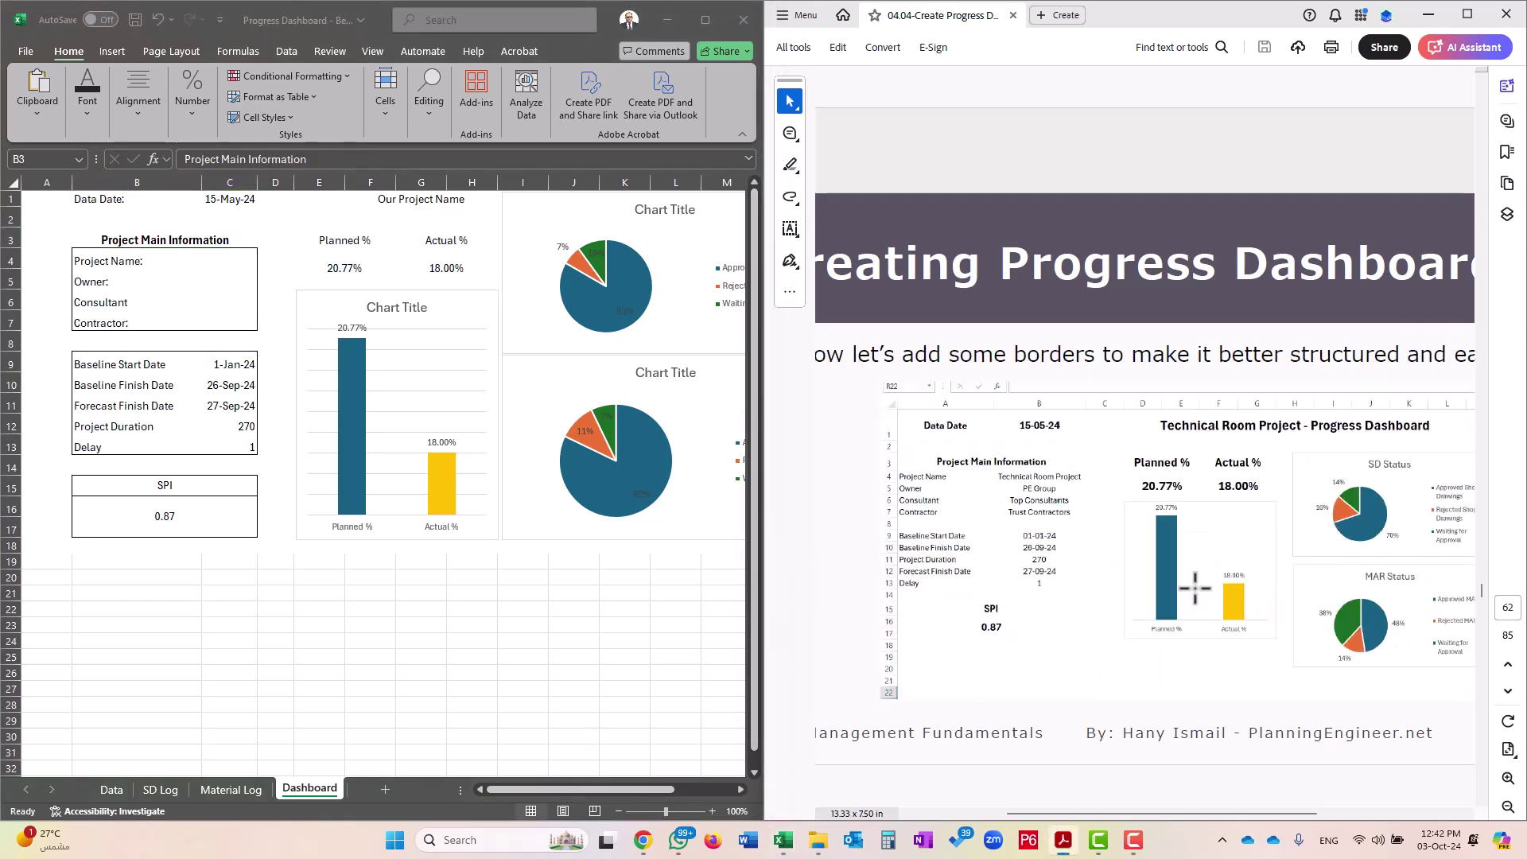
pyautogui.scroll(-1, 1195, 589)
pyautogui.scroll(-1, 1195, 588)
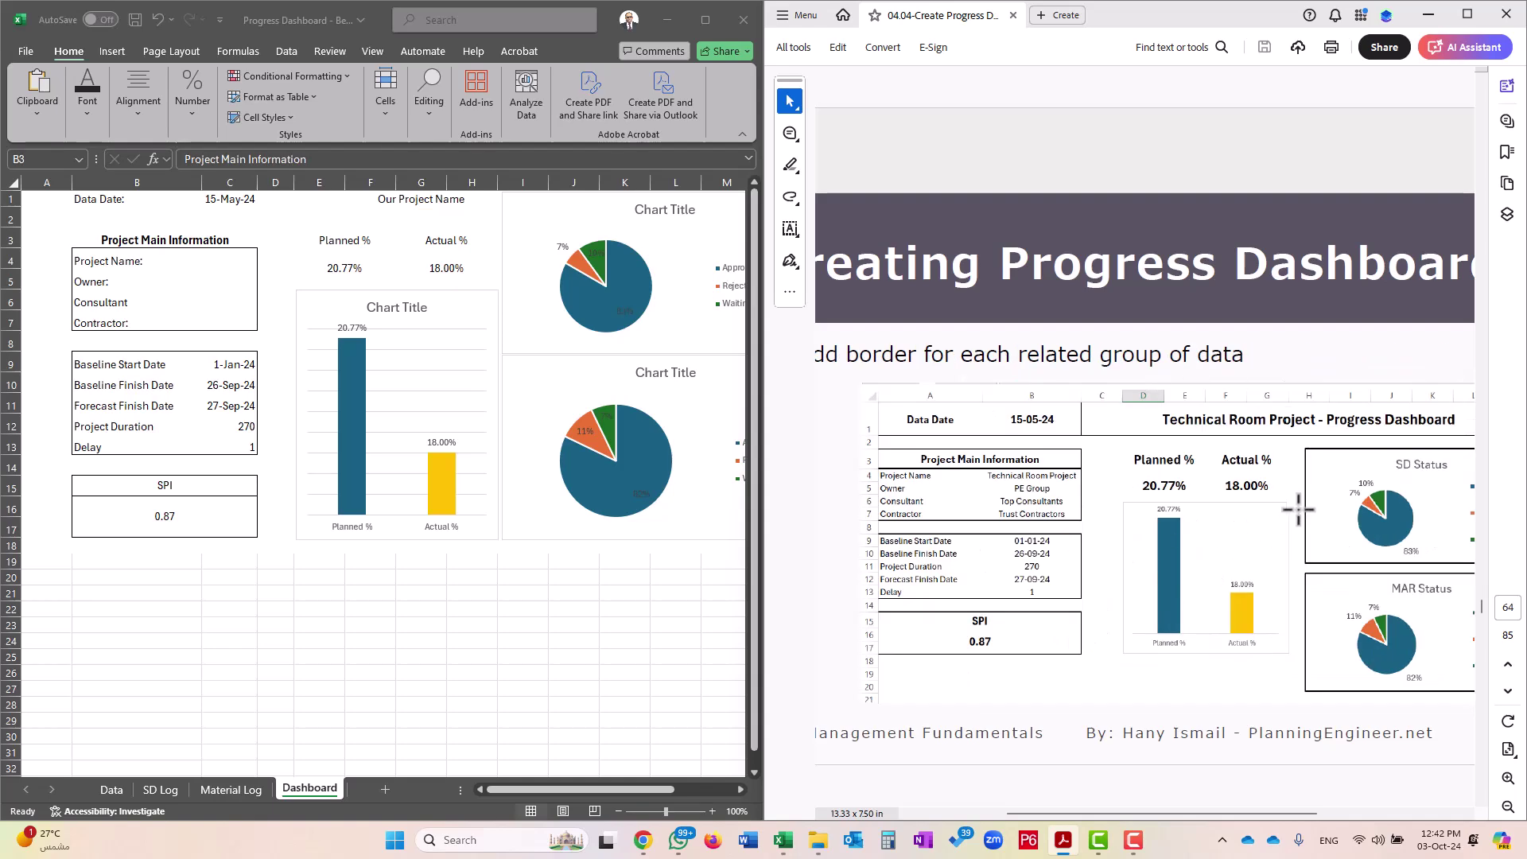
pyautogui.scroll(-1, 1186, 529)
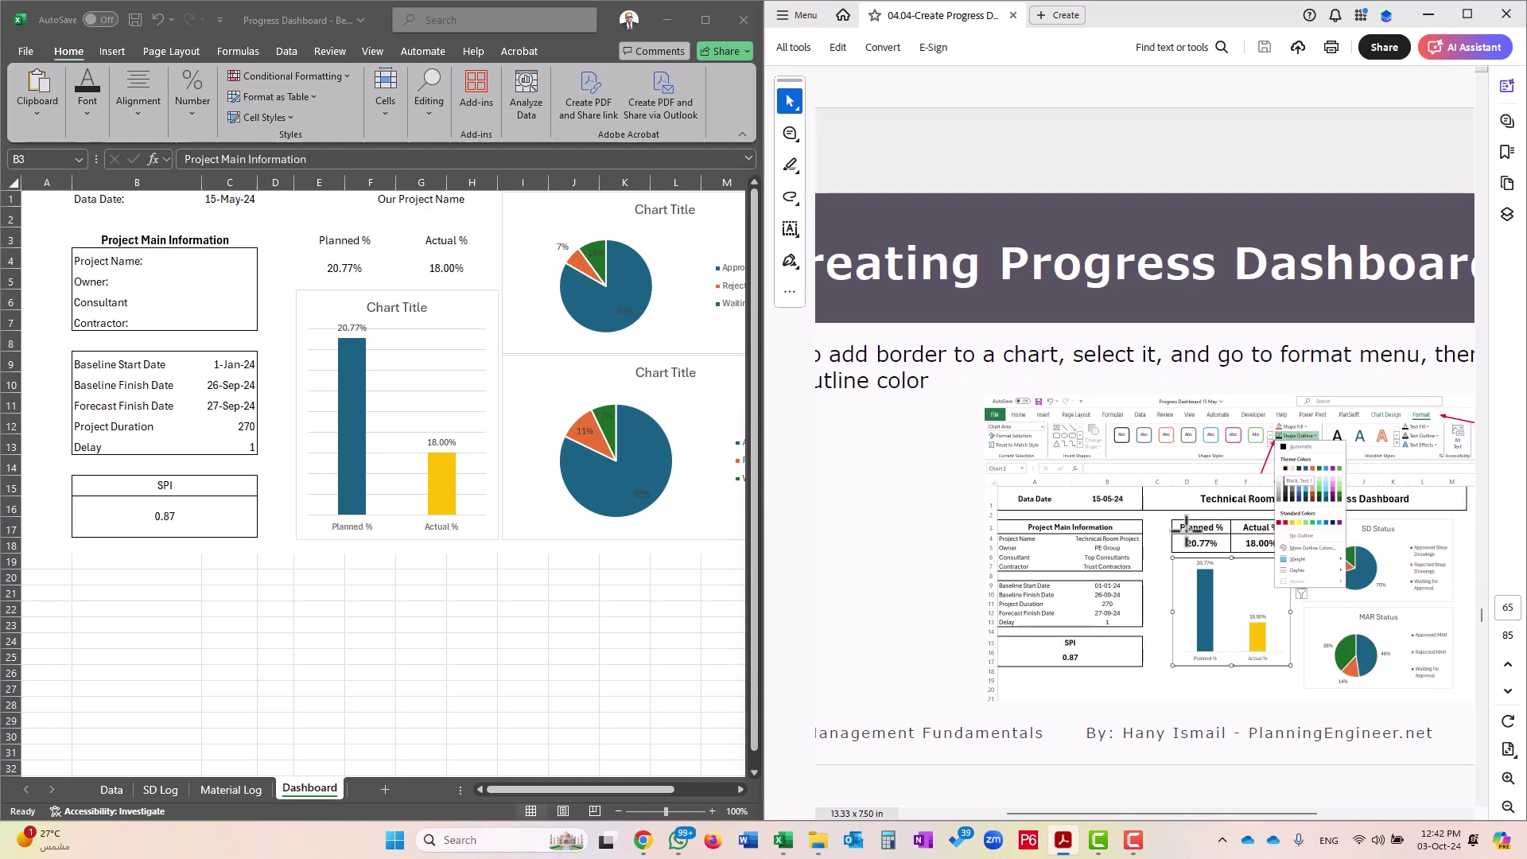
pyautogui.scroll(-1, 1187, 529)
pyautogui.scroll(-3, 1186, 529)
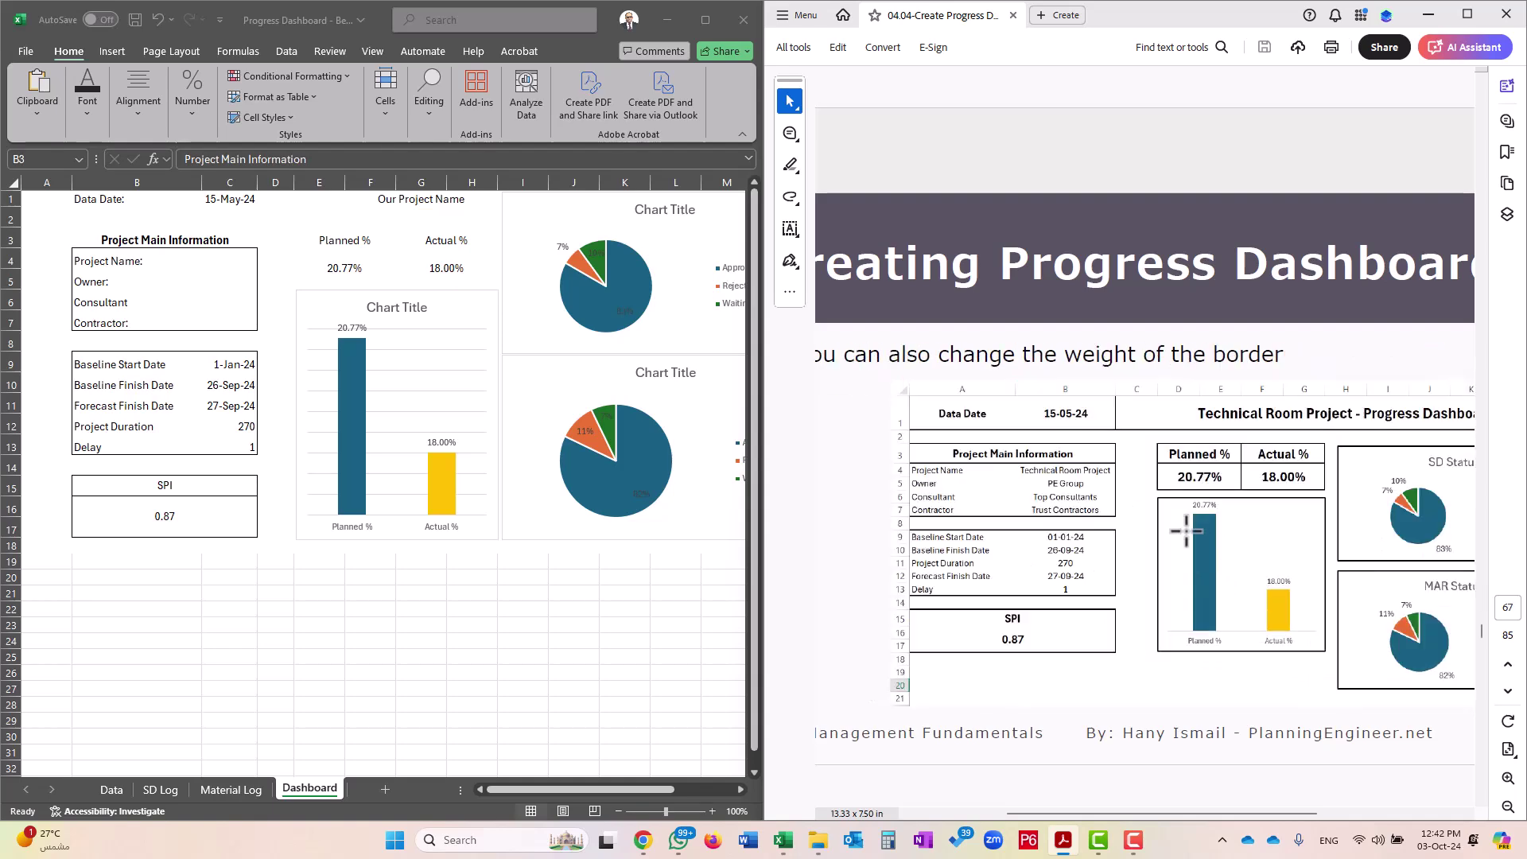
pyautogui.scroll(-1, 1123, 503)
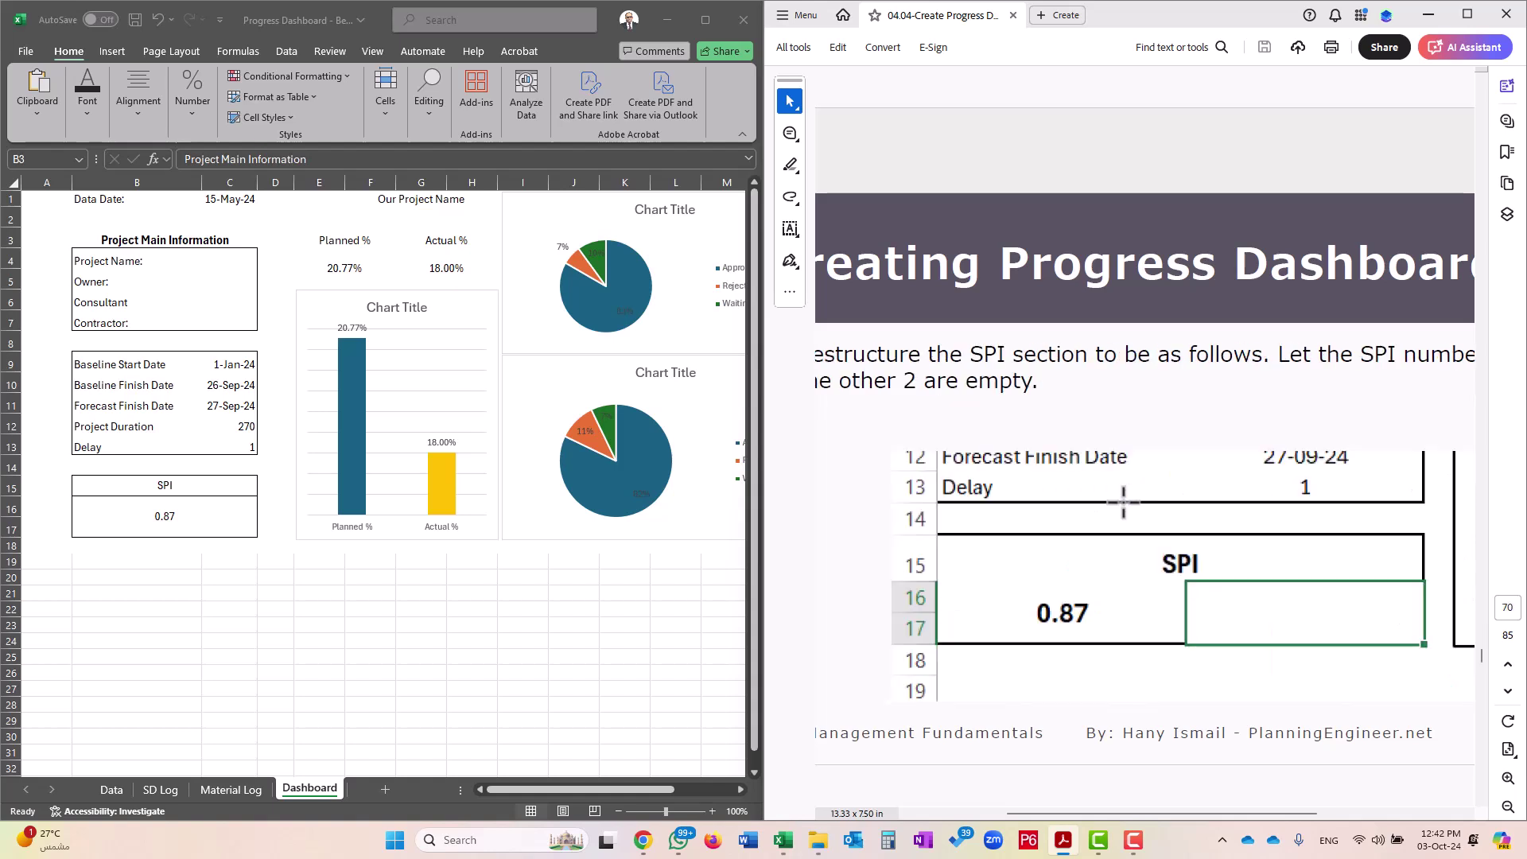
# Unmerge the SPI value cells B16:C17 and give columns B and C one equal width
pyautogui.click(153, 535)
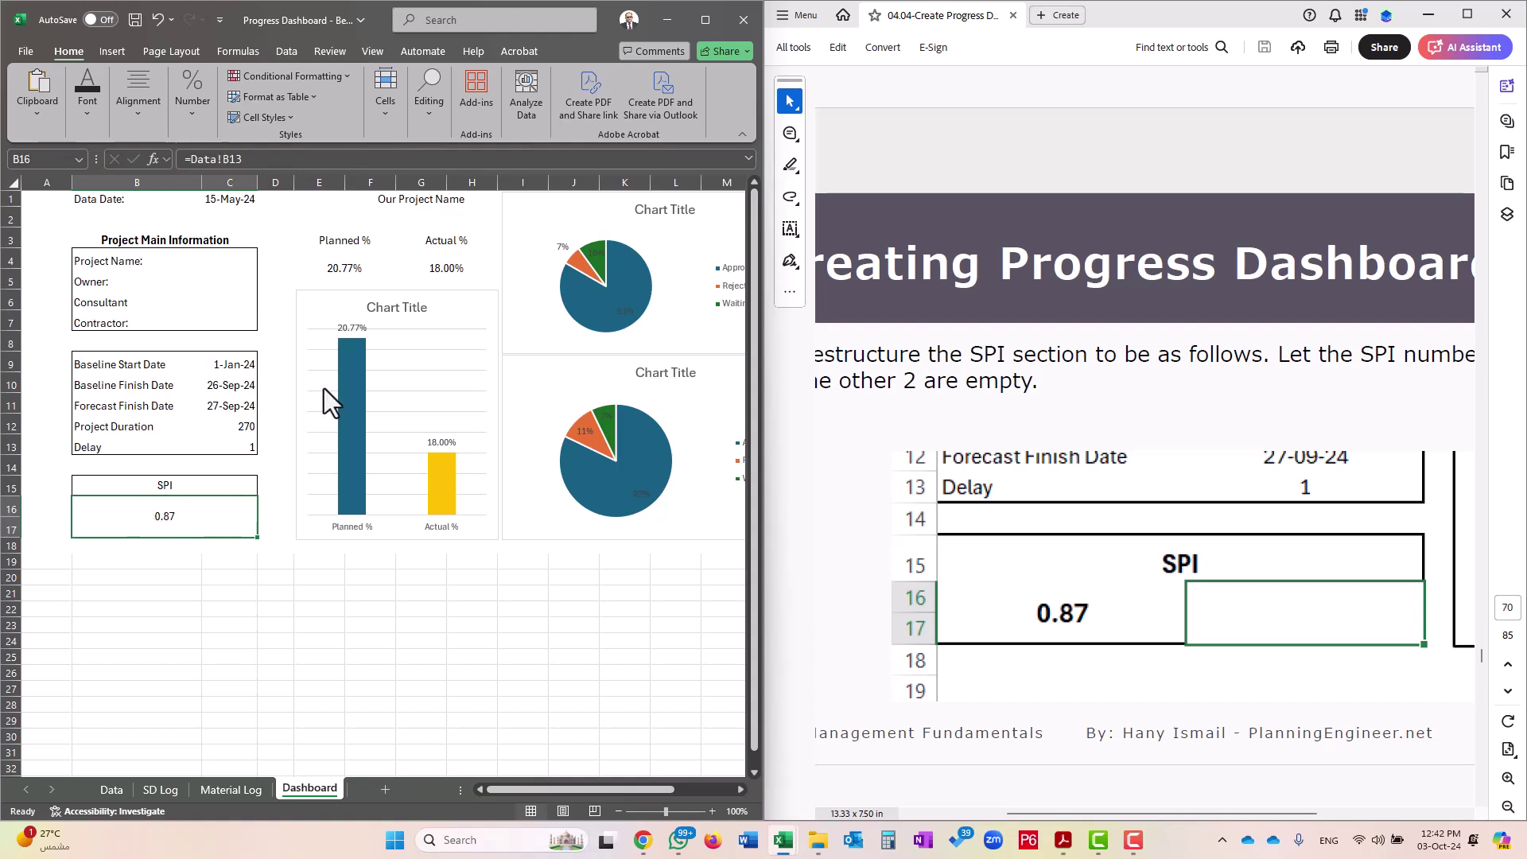
pyautogui.click(140, 109)
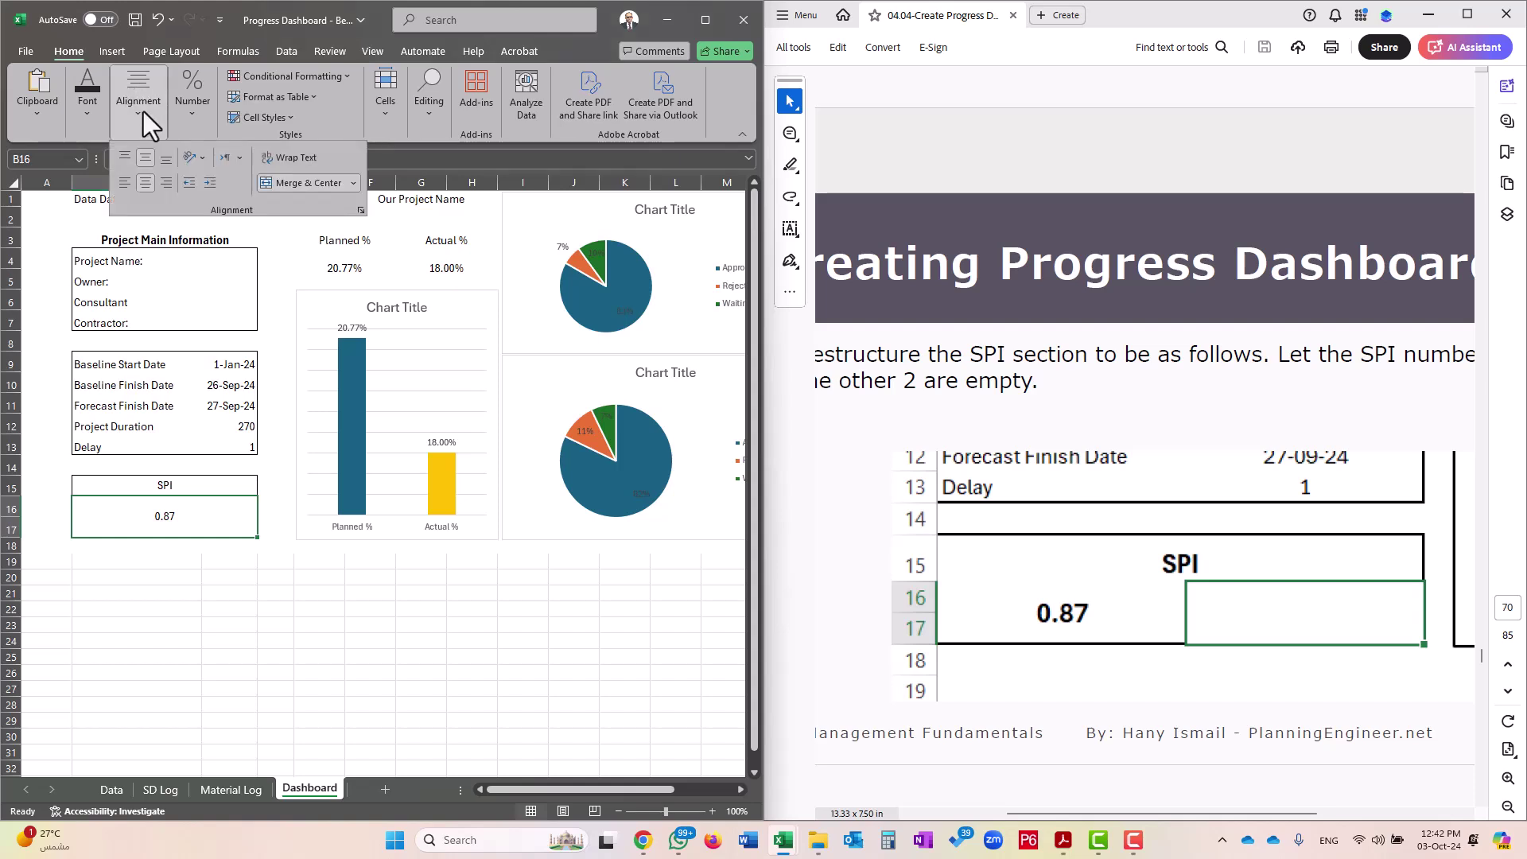
pyautogui.click(308, 185)
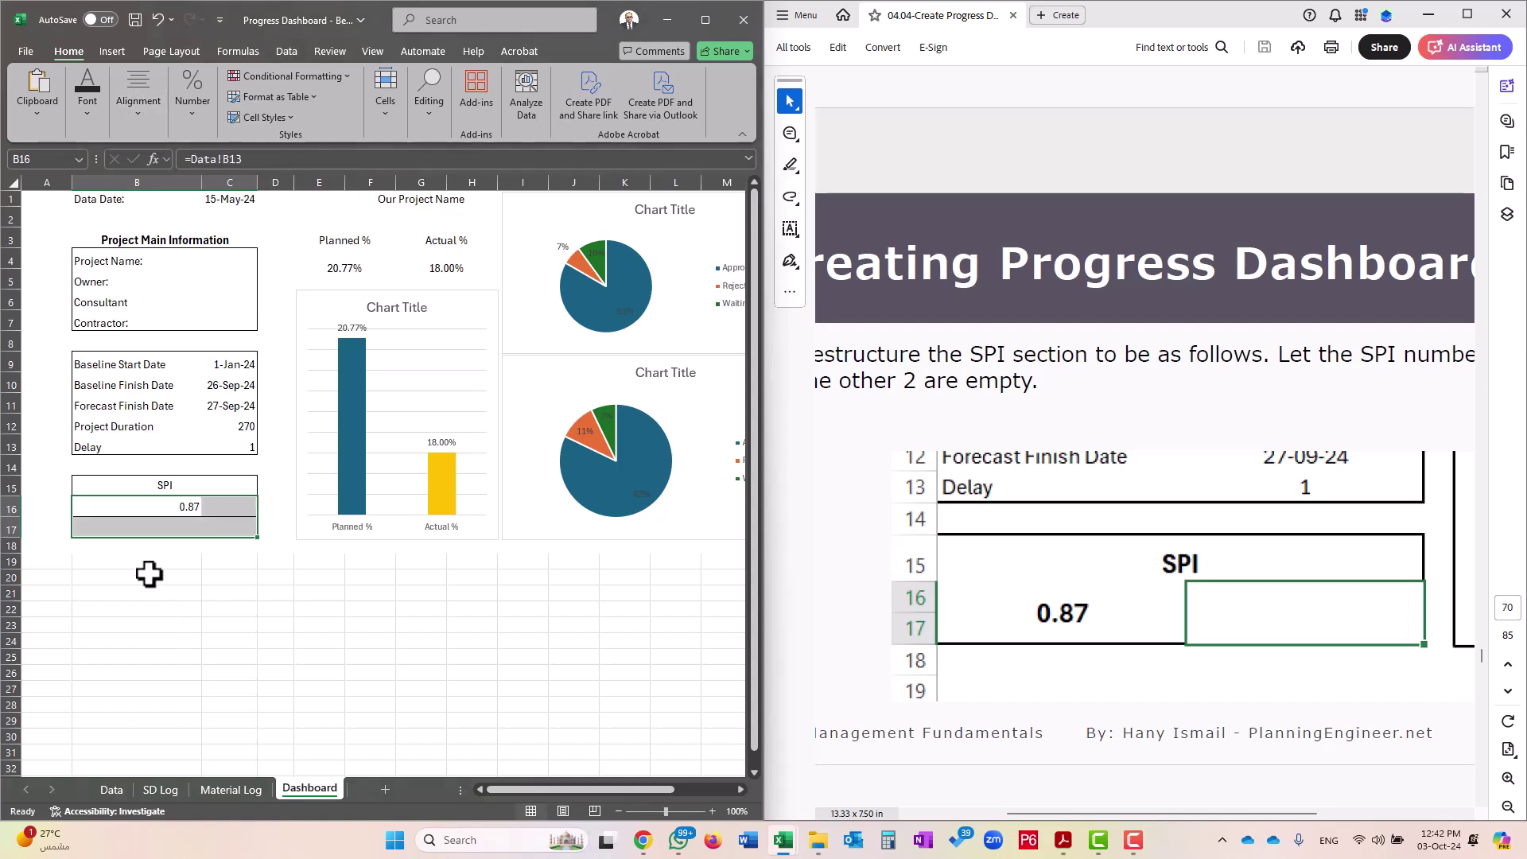
pyautogui.moveTo(143, 182); pyautogui.dragTo(183, 187)
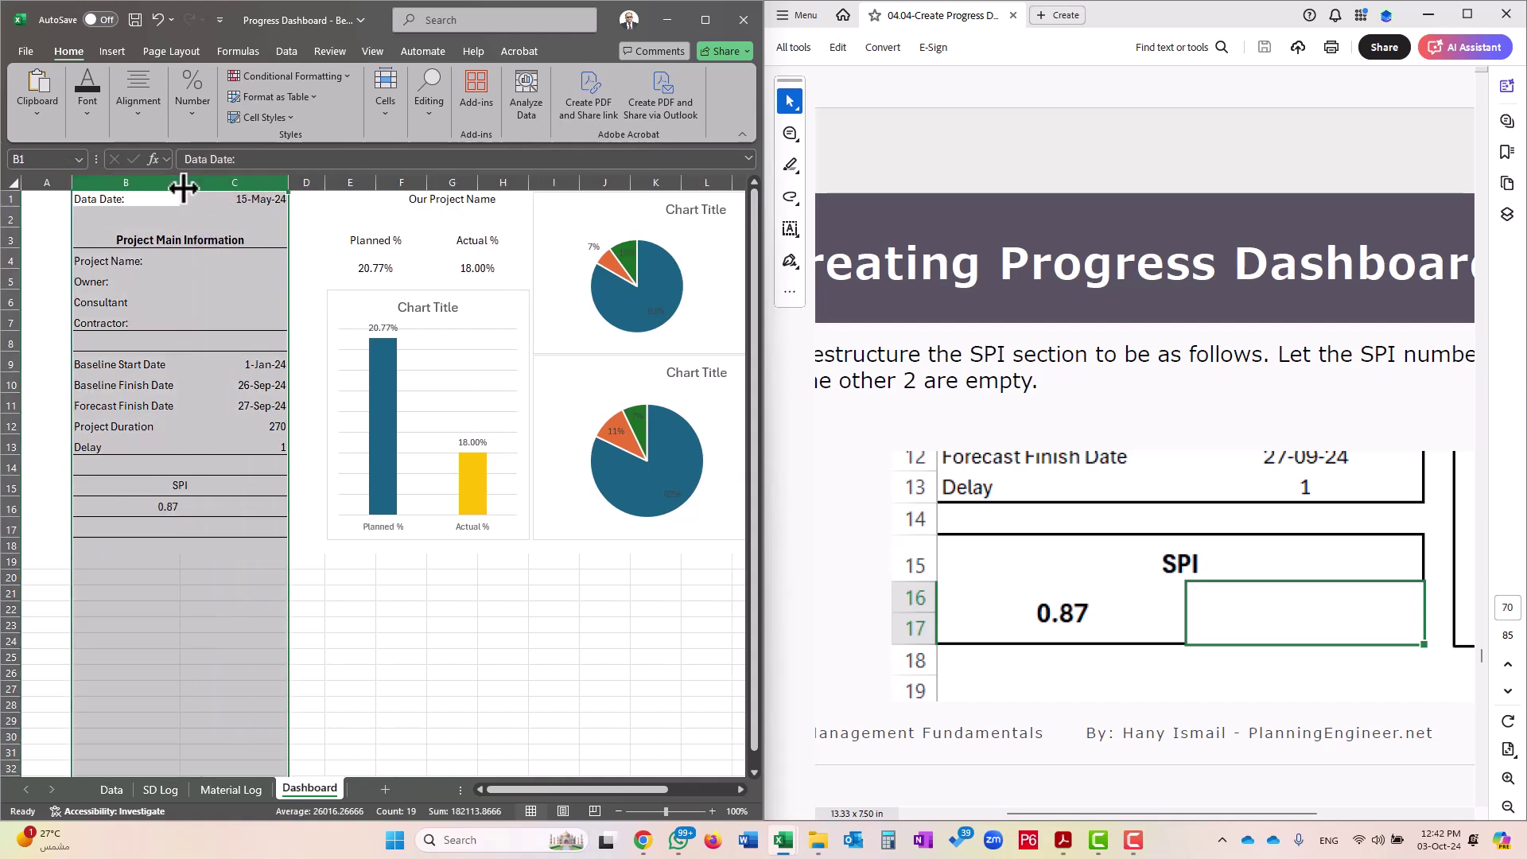
pyautogui.click(179, 593)
# Merge and centre the SPI value across cells B16:B17
pyautogui.moveTo(139, 507); pyautogui.dragTo(136, 523)
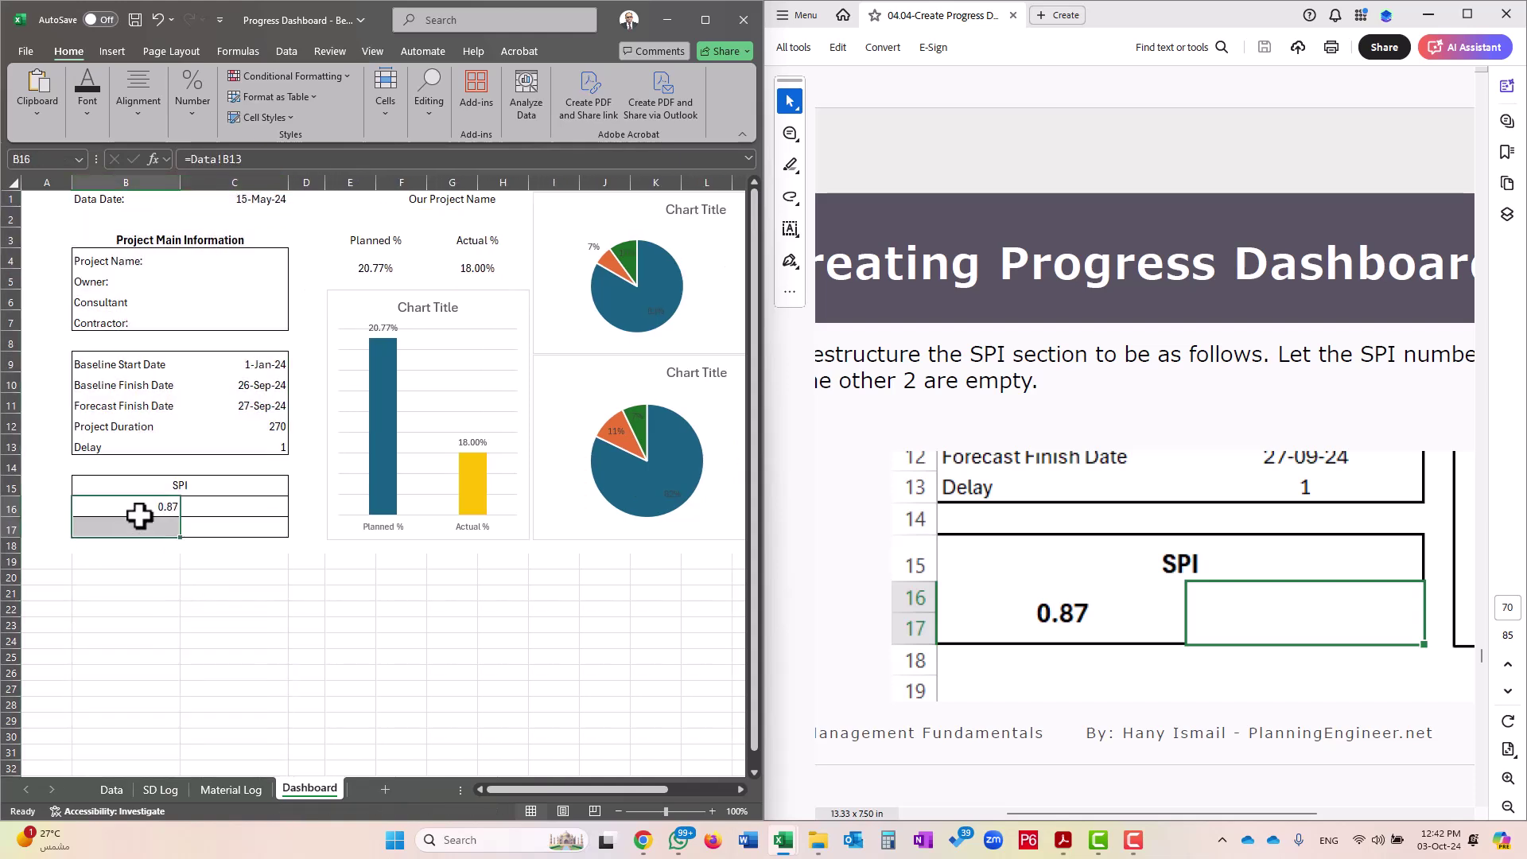
pyautogui.click(141, 116)
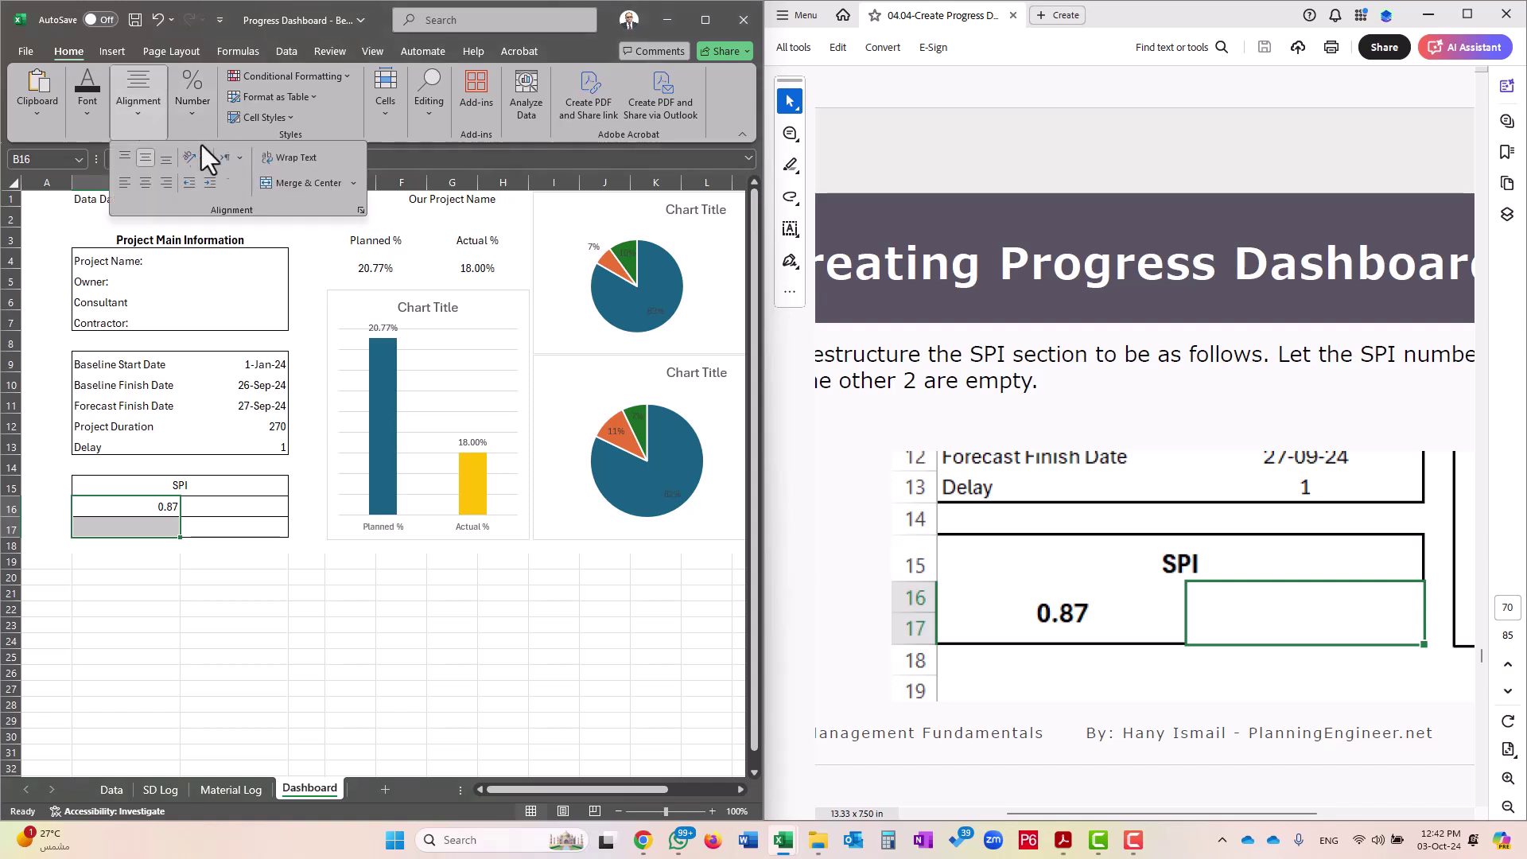
pyautogui.click(308, 181)
# Merge the empty cells C16:C17 beside the SPI value
pyautogui.click(222, 509)
pyautogui.moveTo(223, 509); pyautogui.dragTo(225, 529)
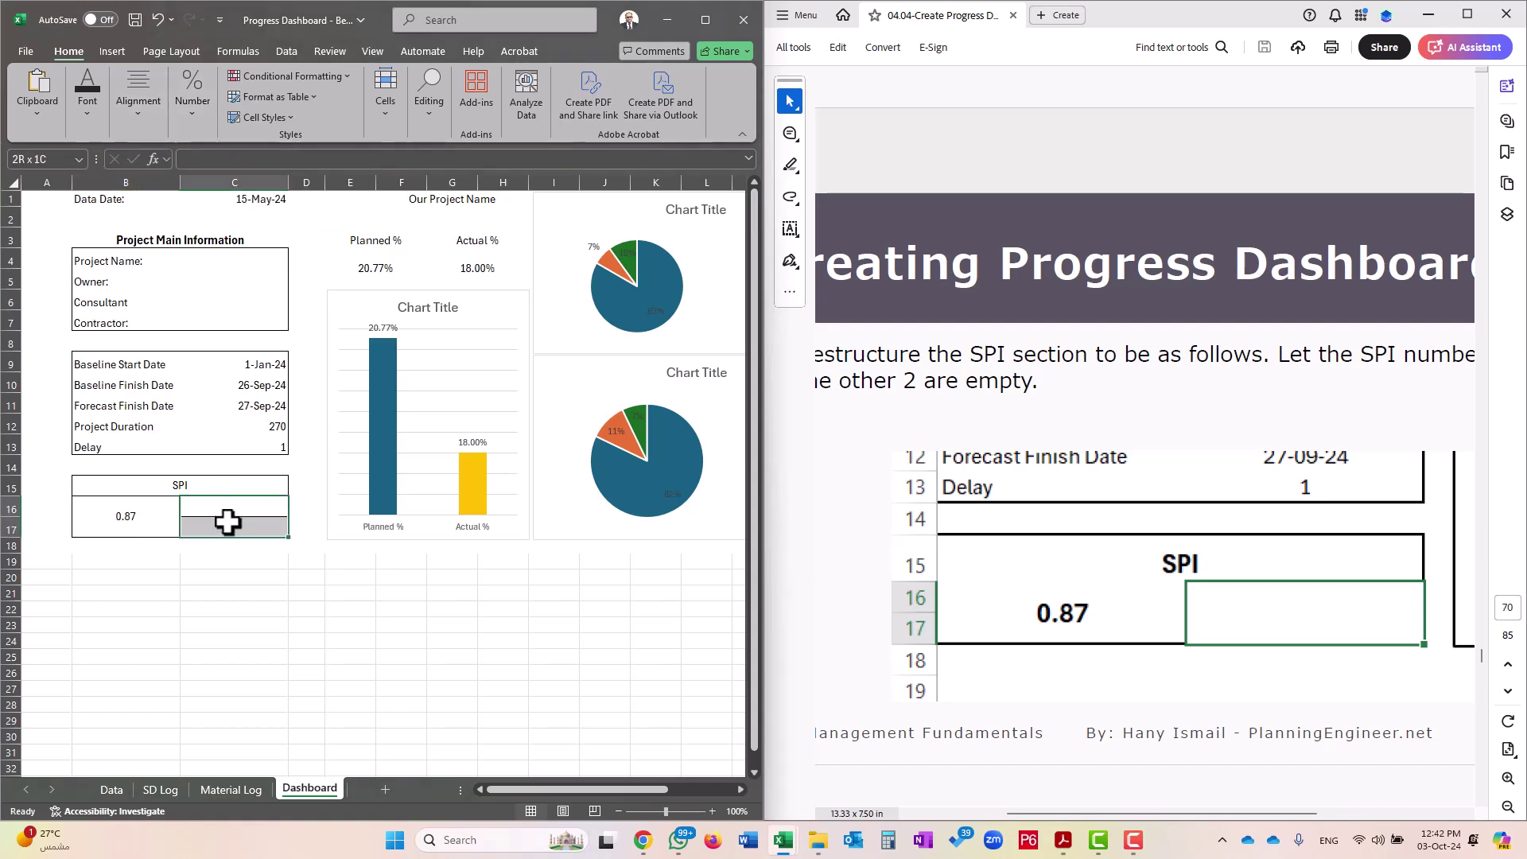